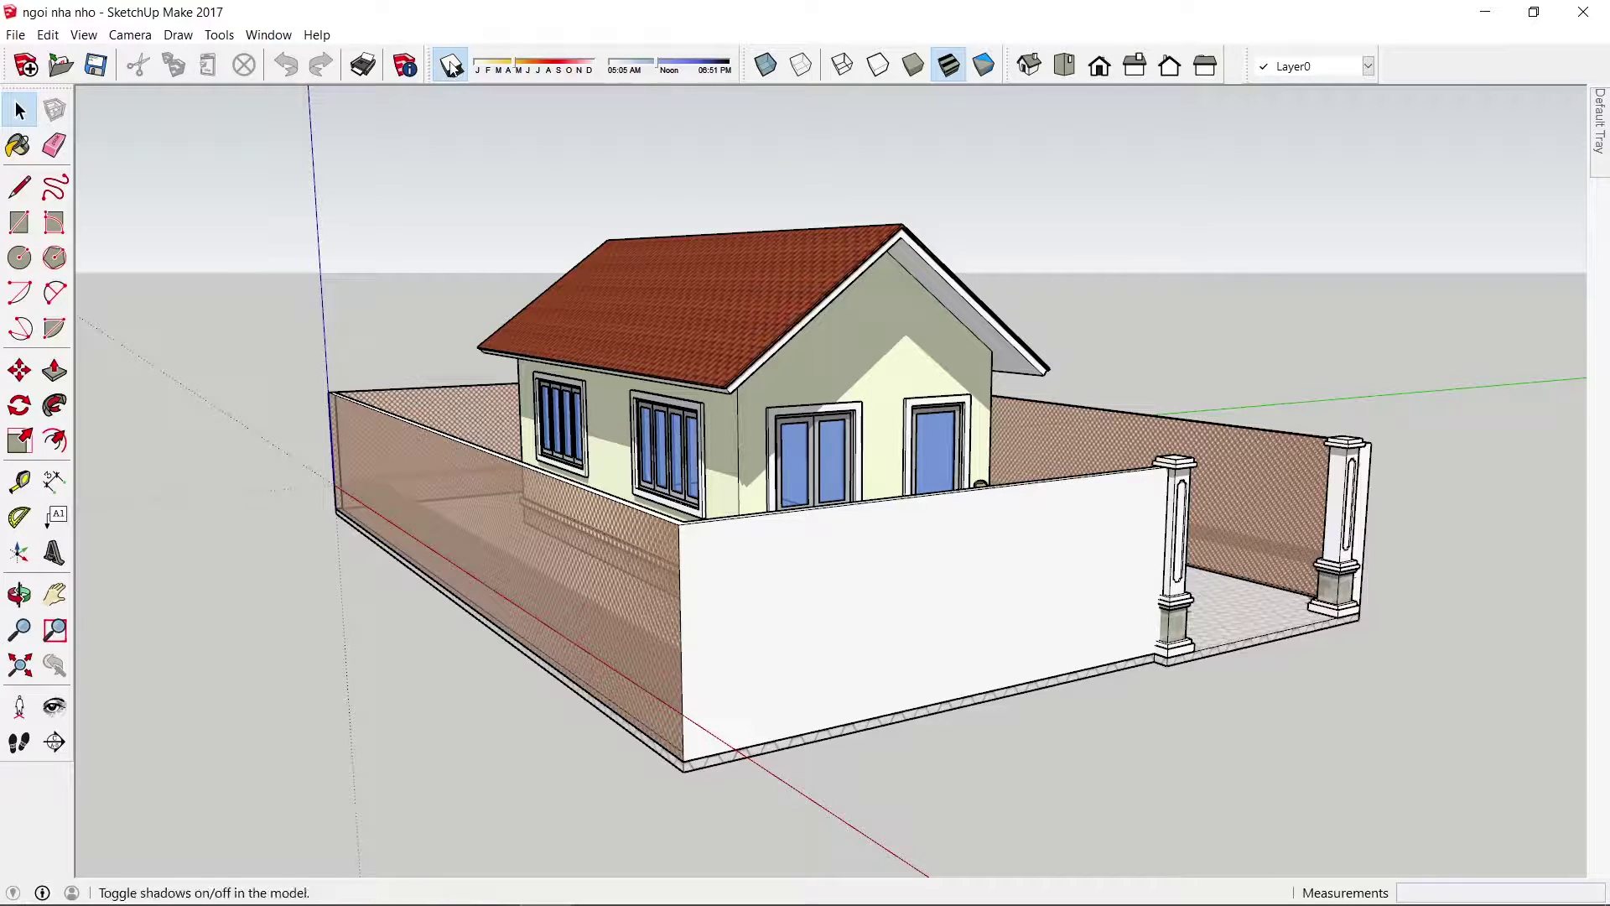
- Turn off shadows and window-select the whole house with its walls and gate pillars
click(451, 66)
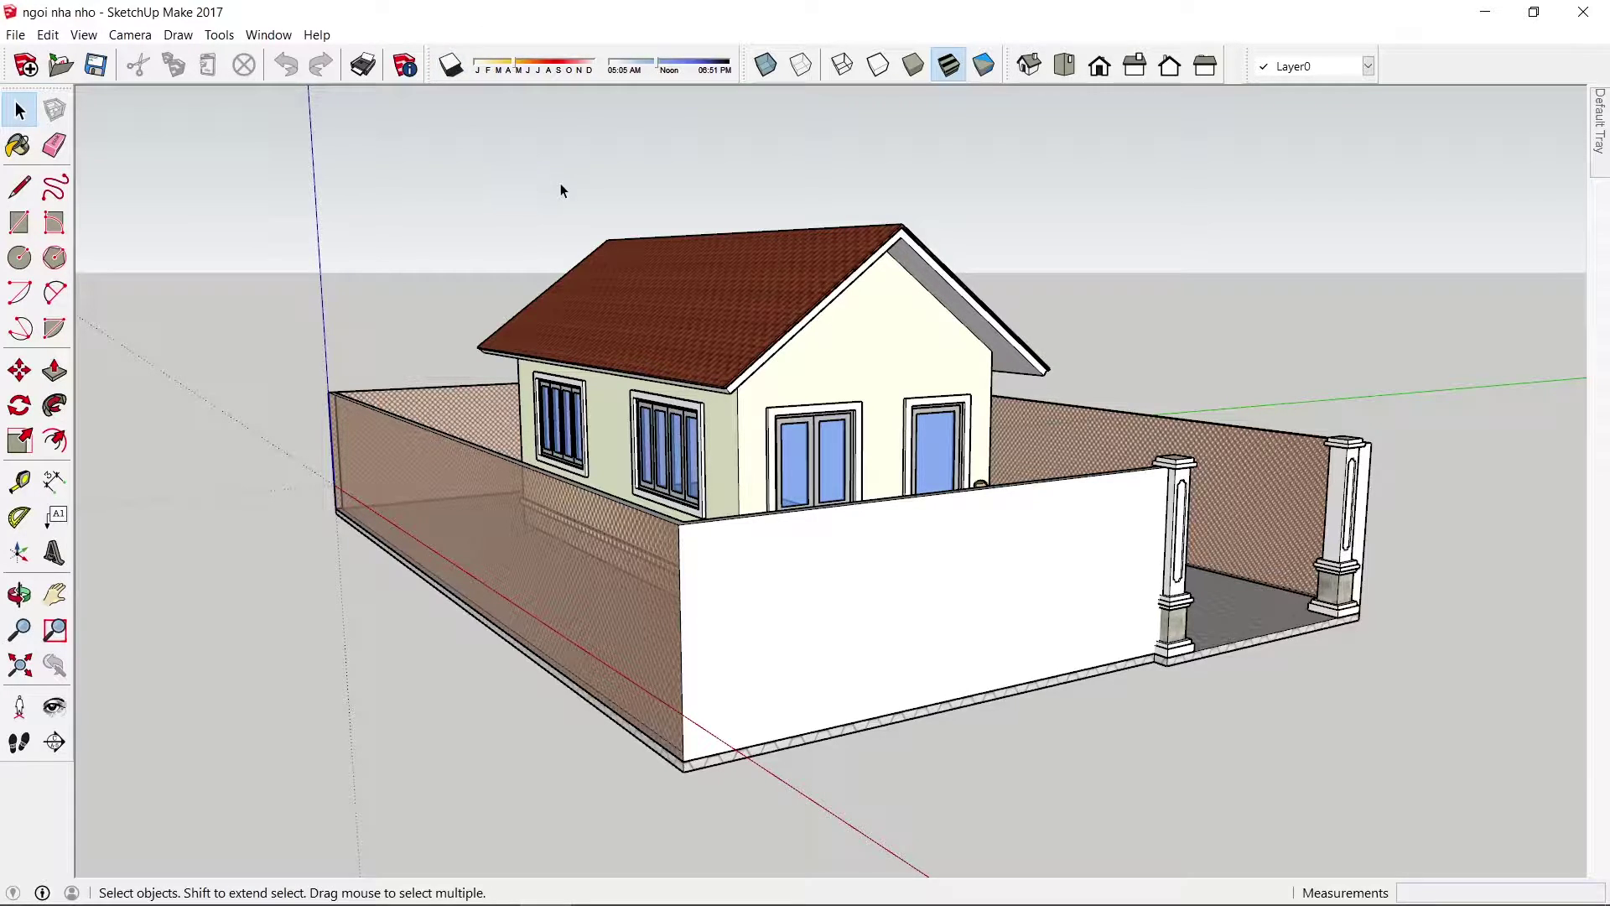
mouse_move(245, 157)
mouse_down()
mouse_move(834, 607)
mouse_move(1446, 838)
mouse_up()
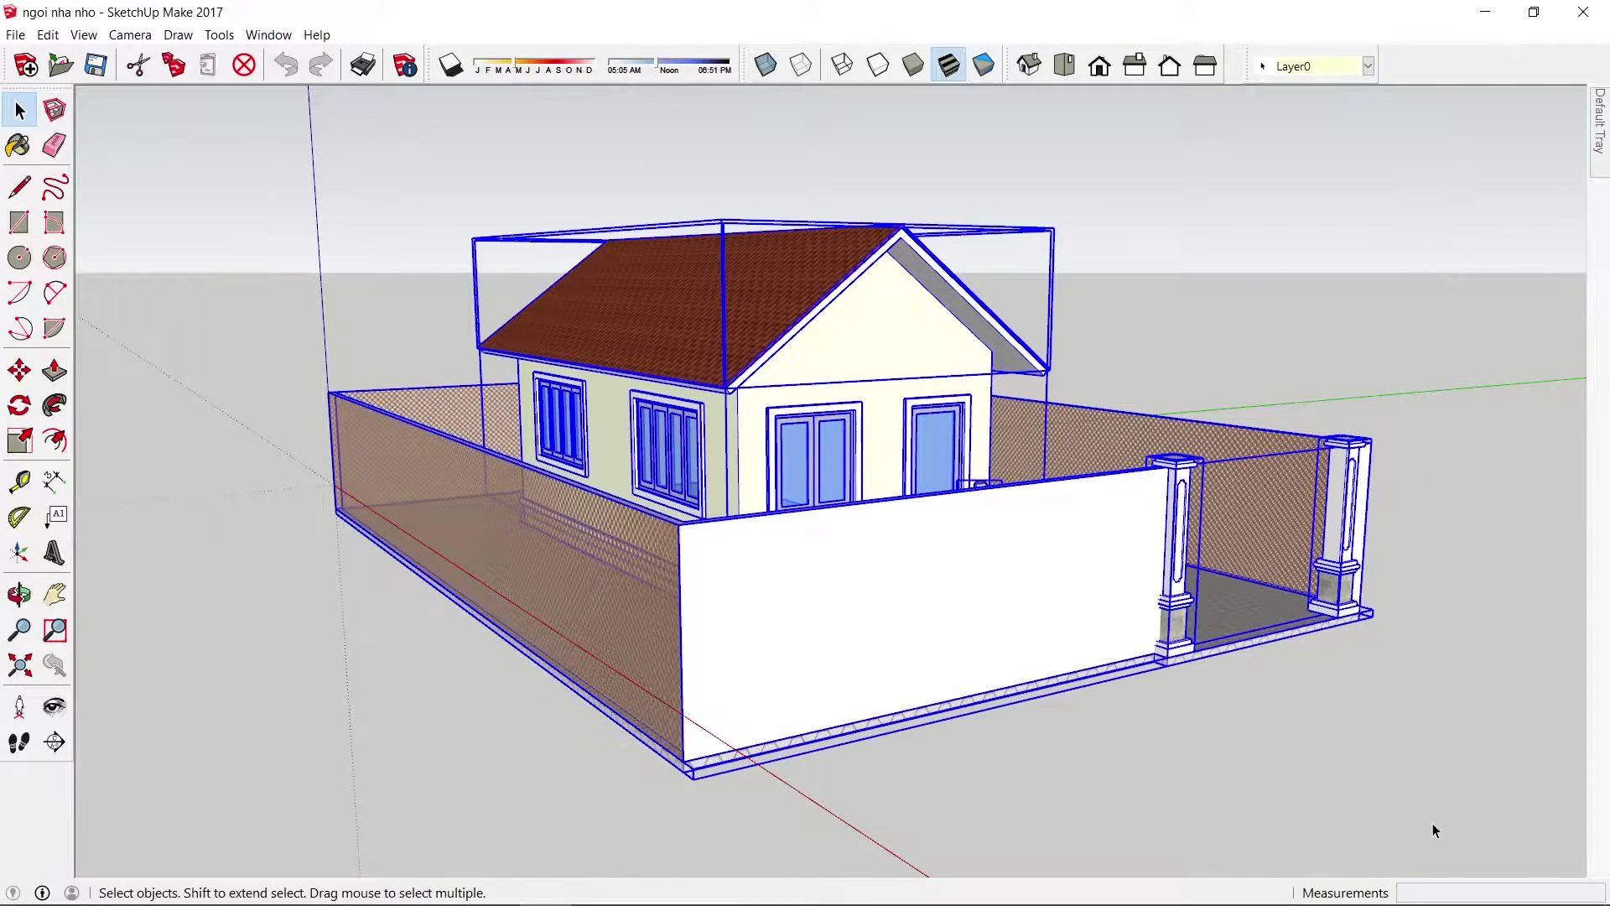
- Make the selected house and walls one group, then deselect it
right_click(1055, 509)
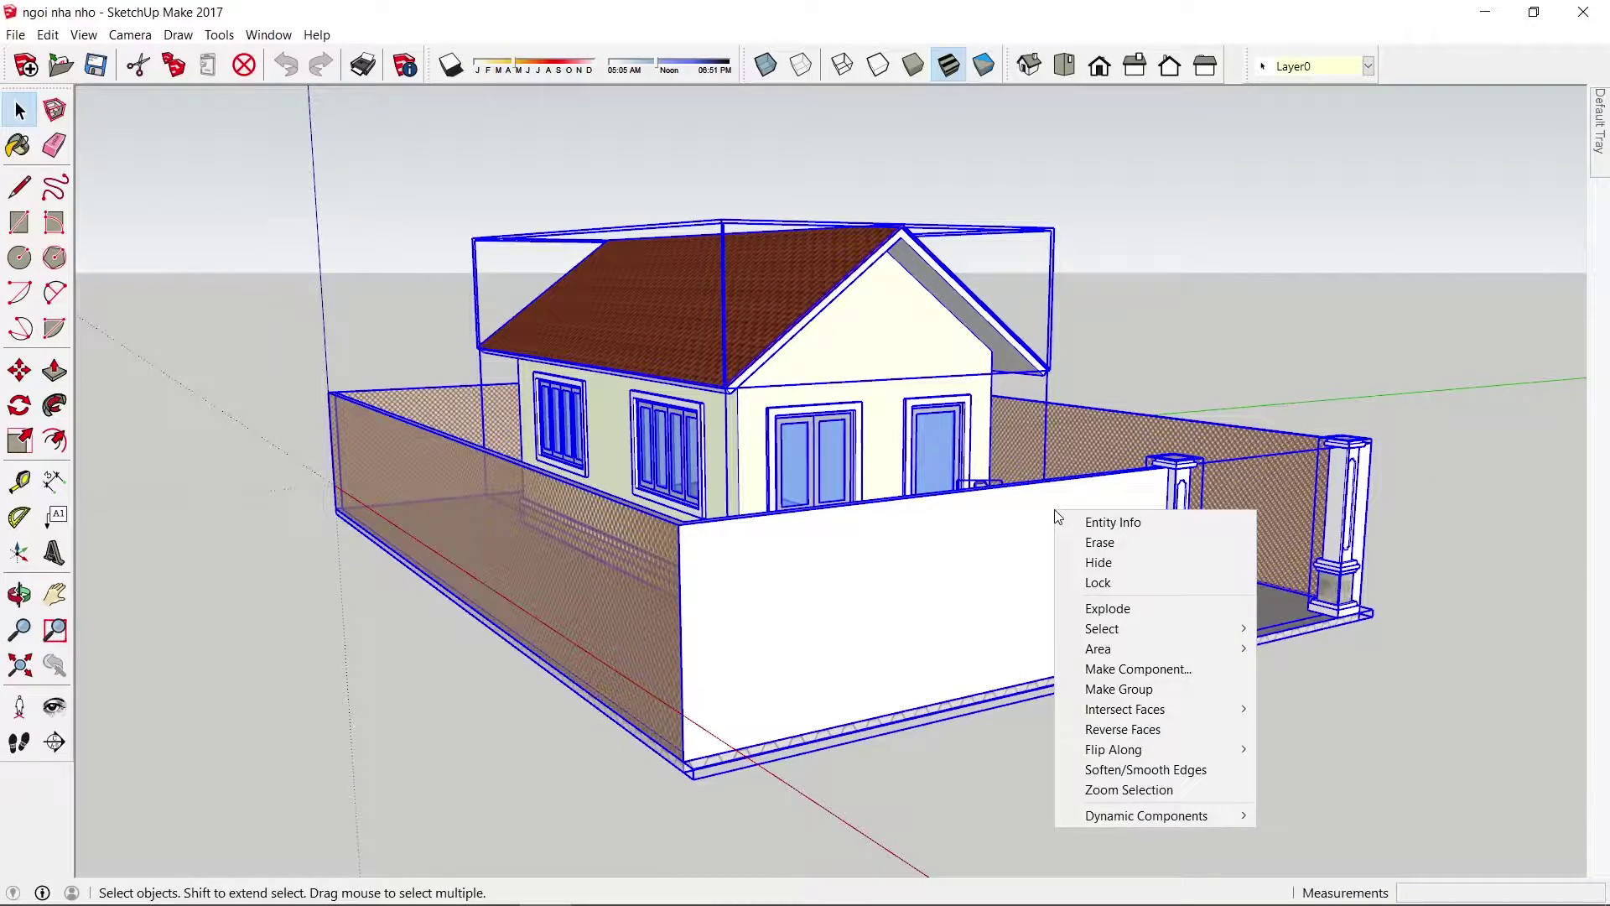
click(1136, 692)
click(1450, 178)
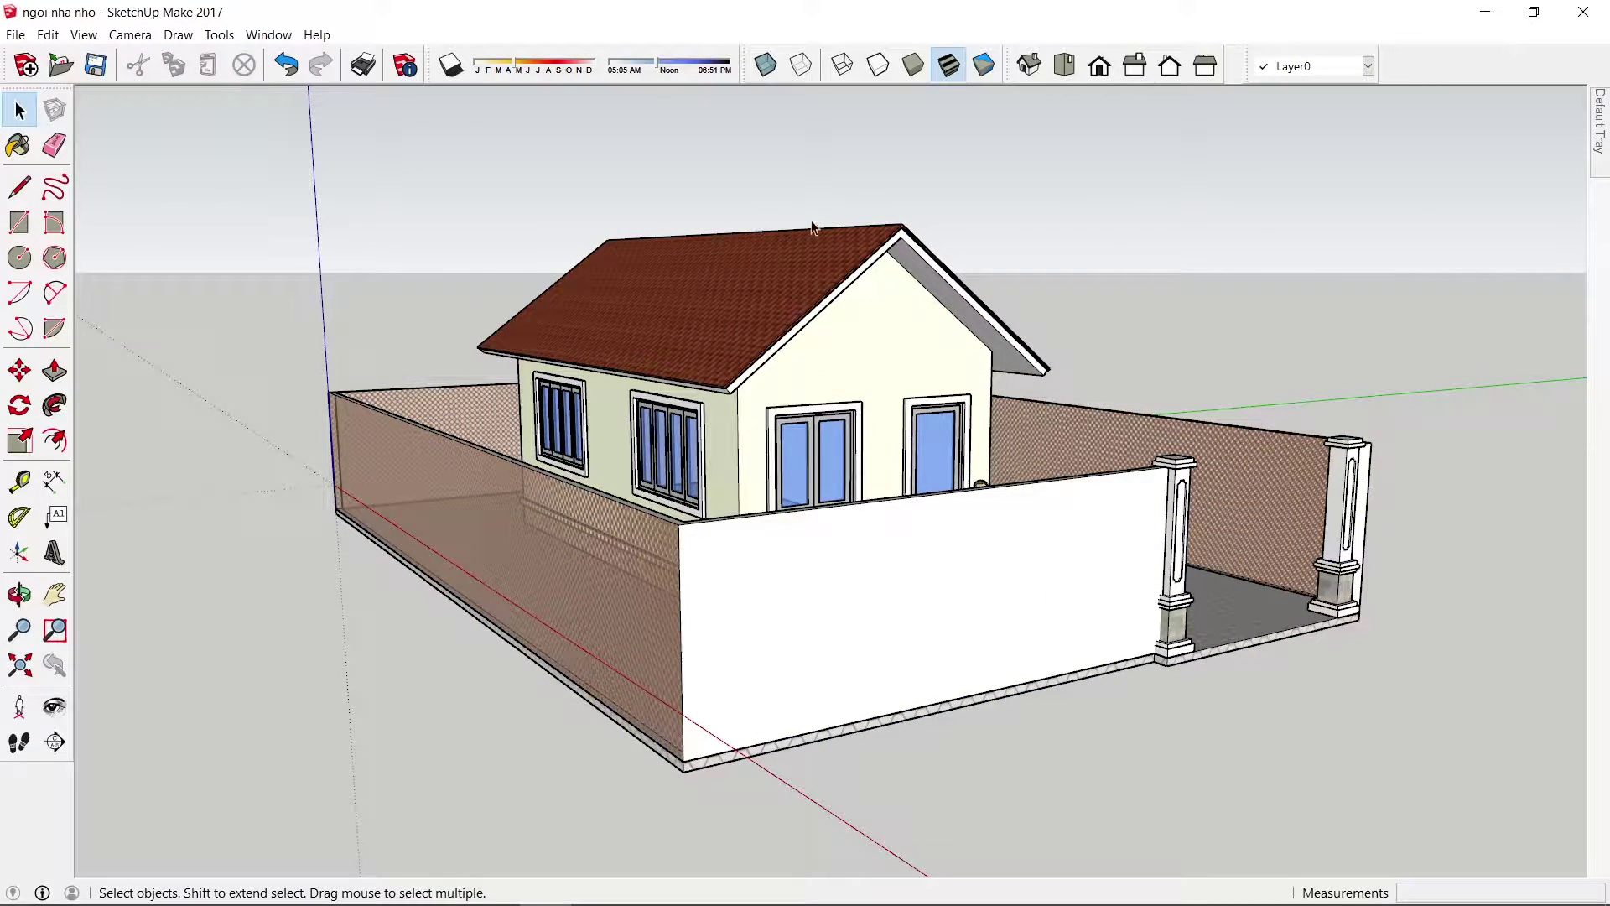
scroll(839, 234, down, 3)
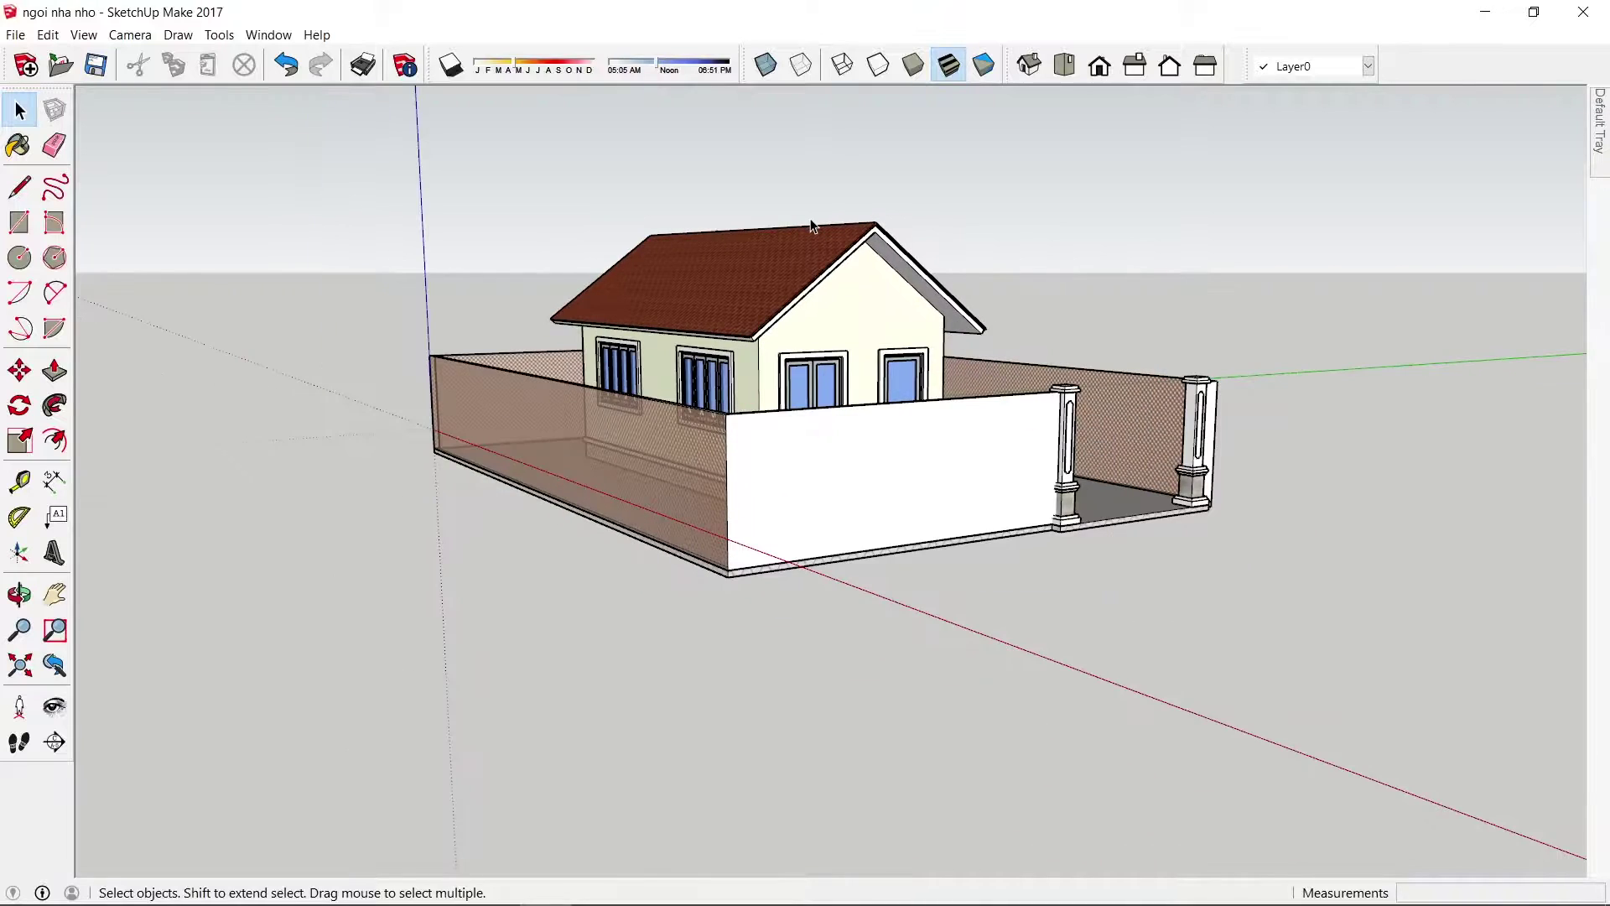
- Show the Sandbox toolbar and dock it in the top toolbar row
right_click(1418, 61)
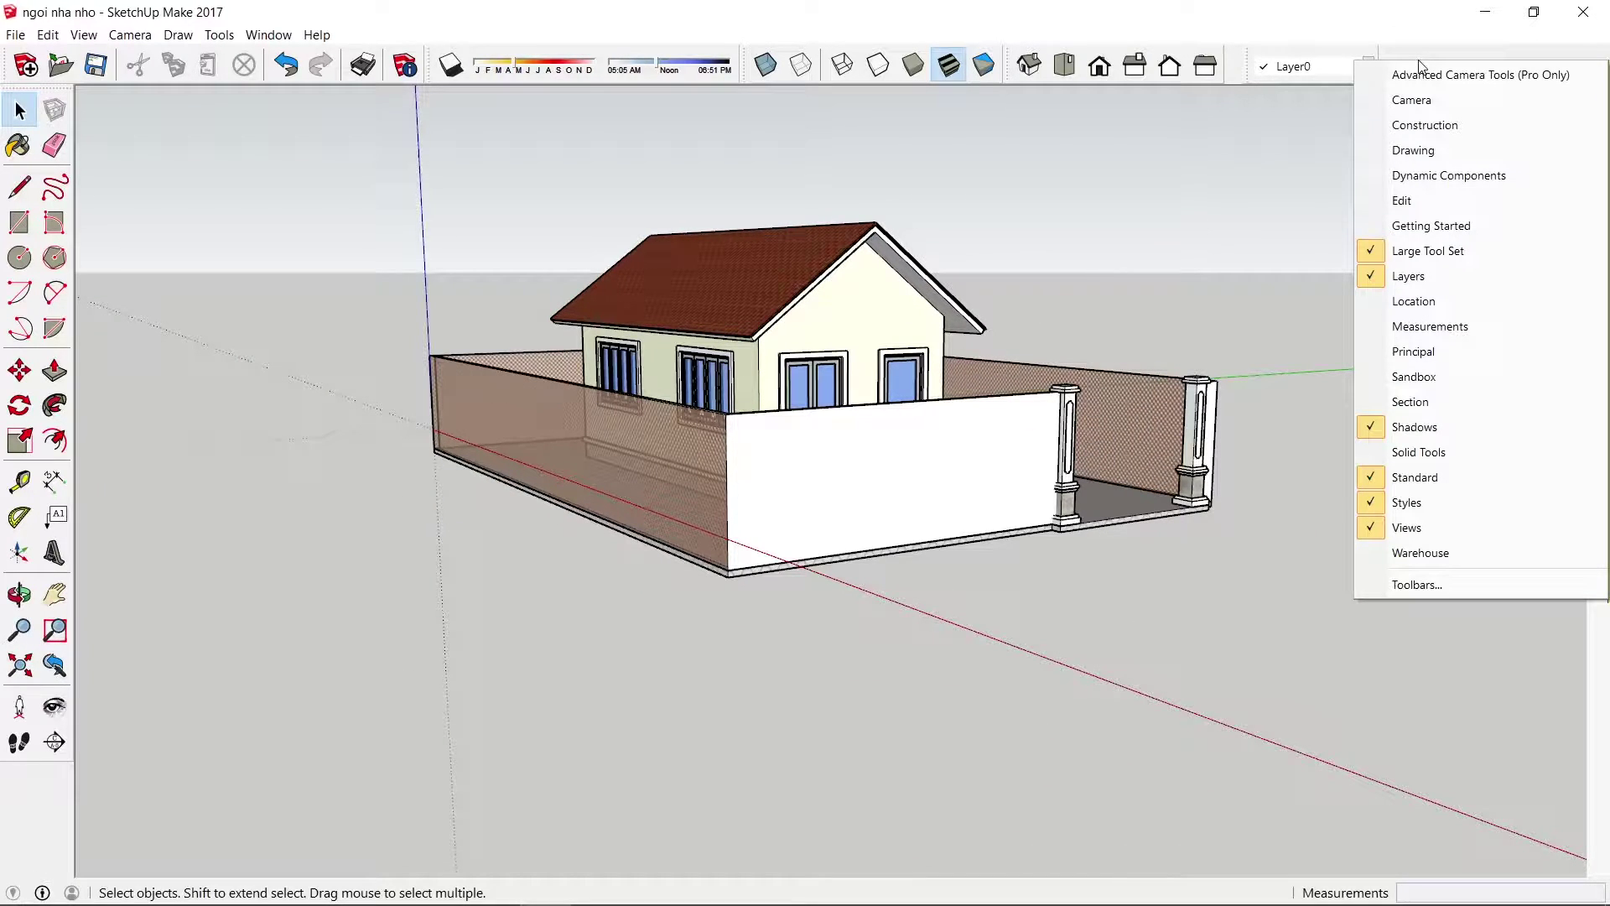
click(1425, 379)
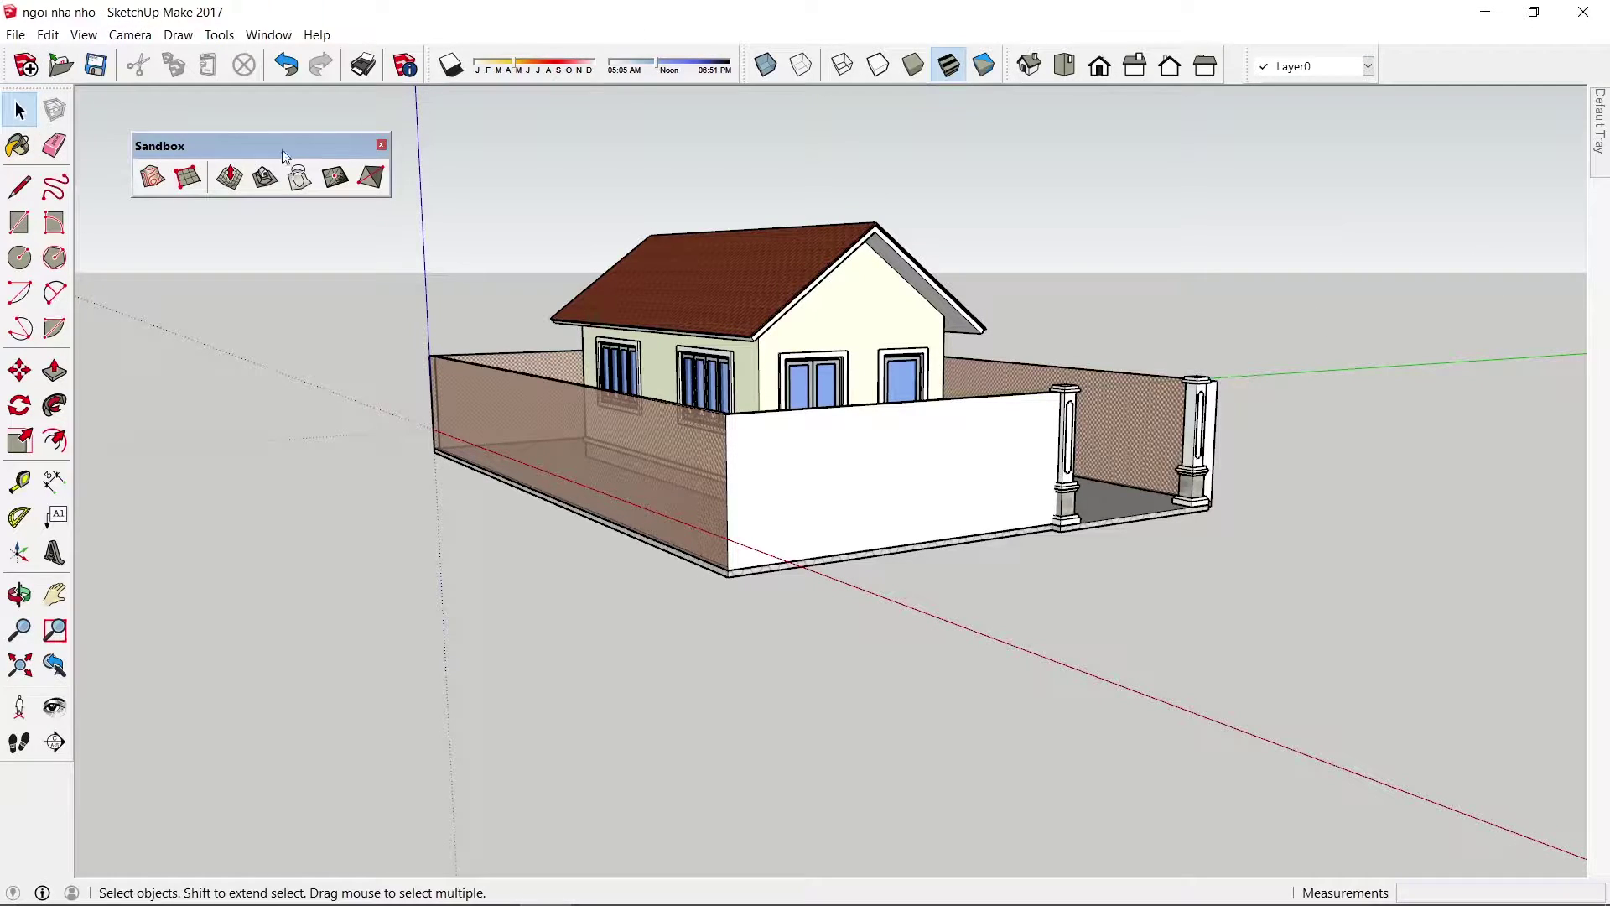
drag(268, 149, 1487, 59)
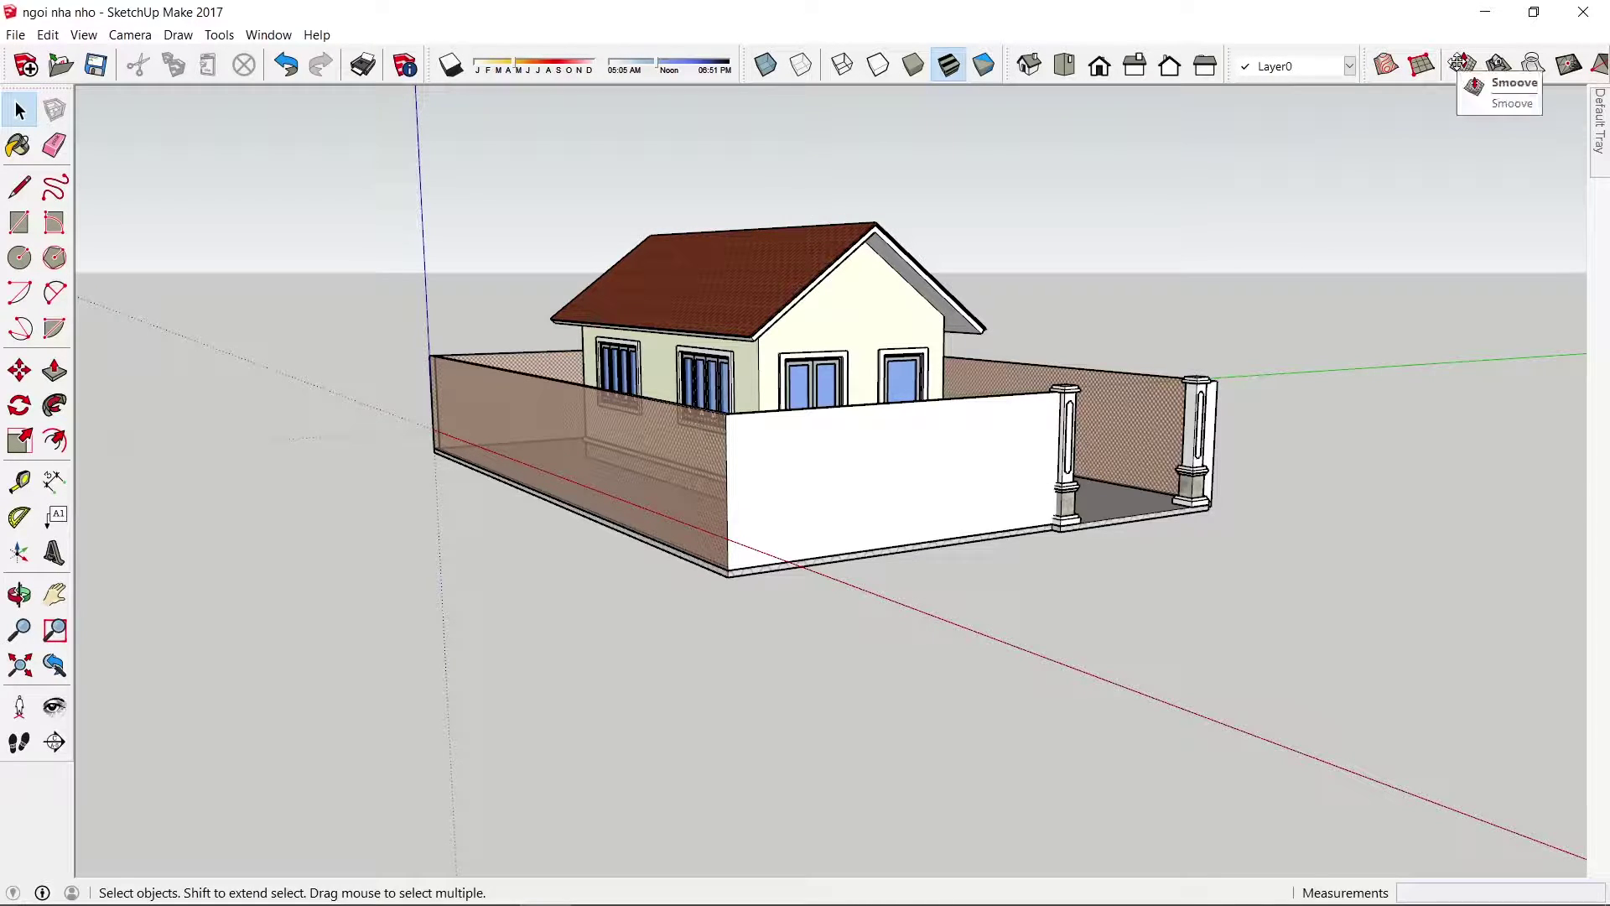
drag(1372, 66, 1132, 173)
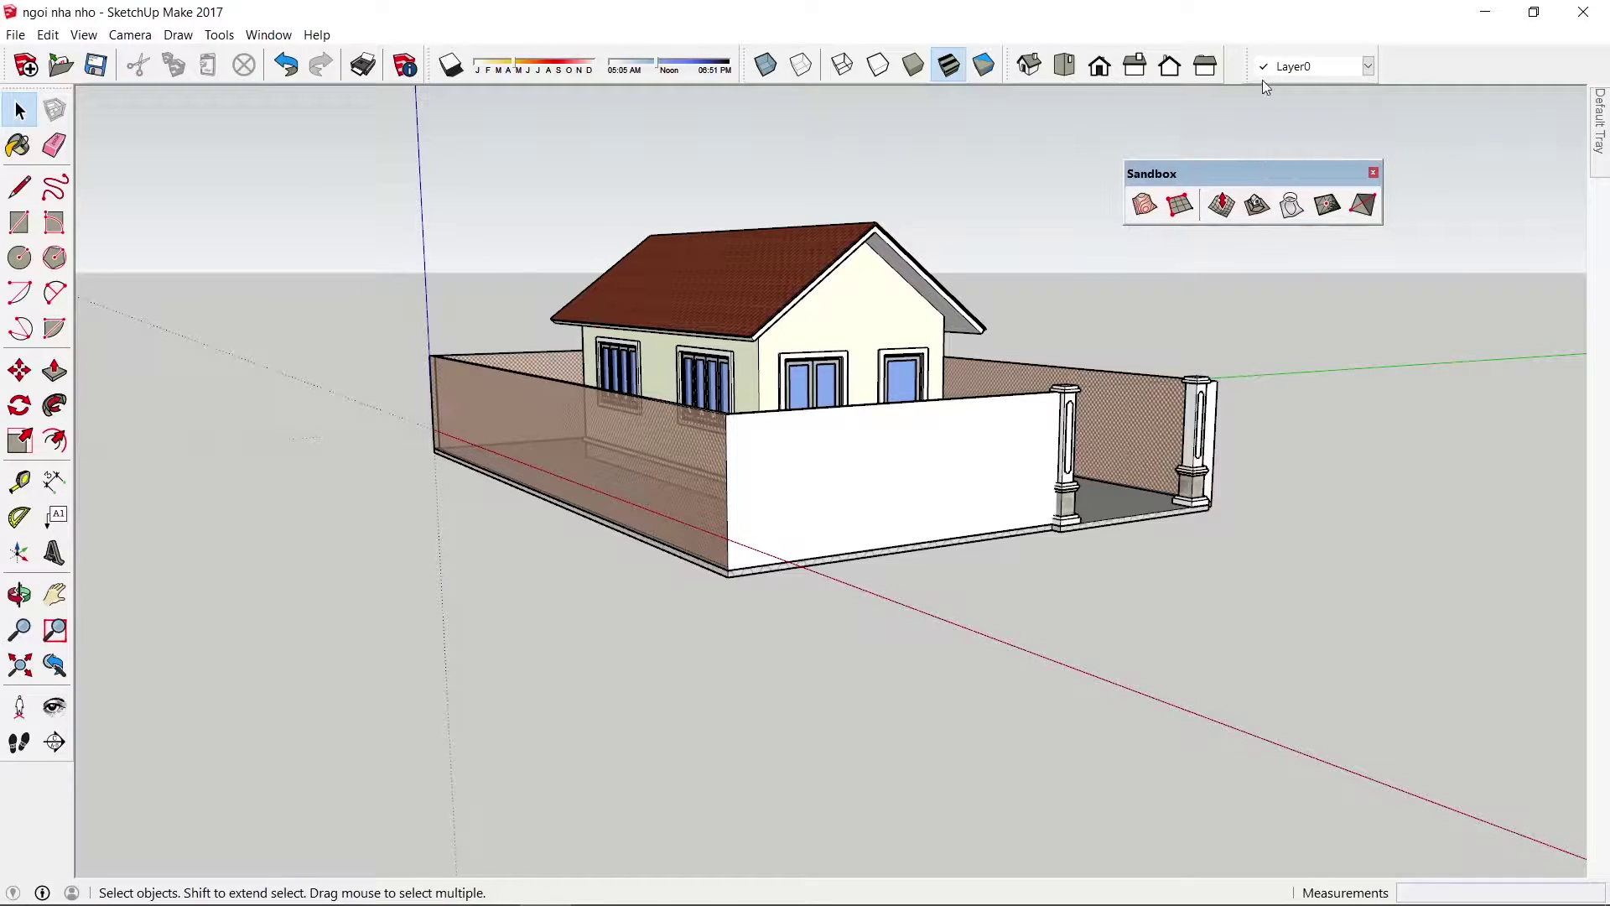
drag(1245, 69, 1385, 252)
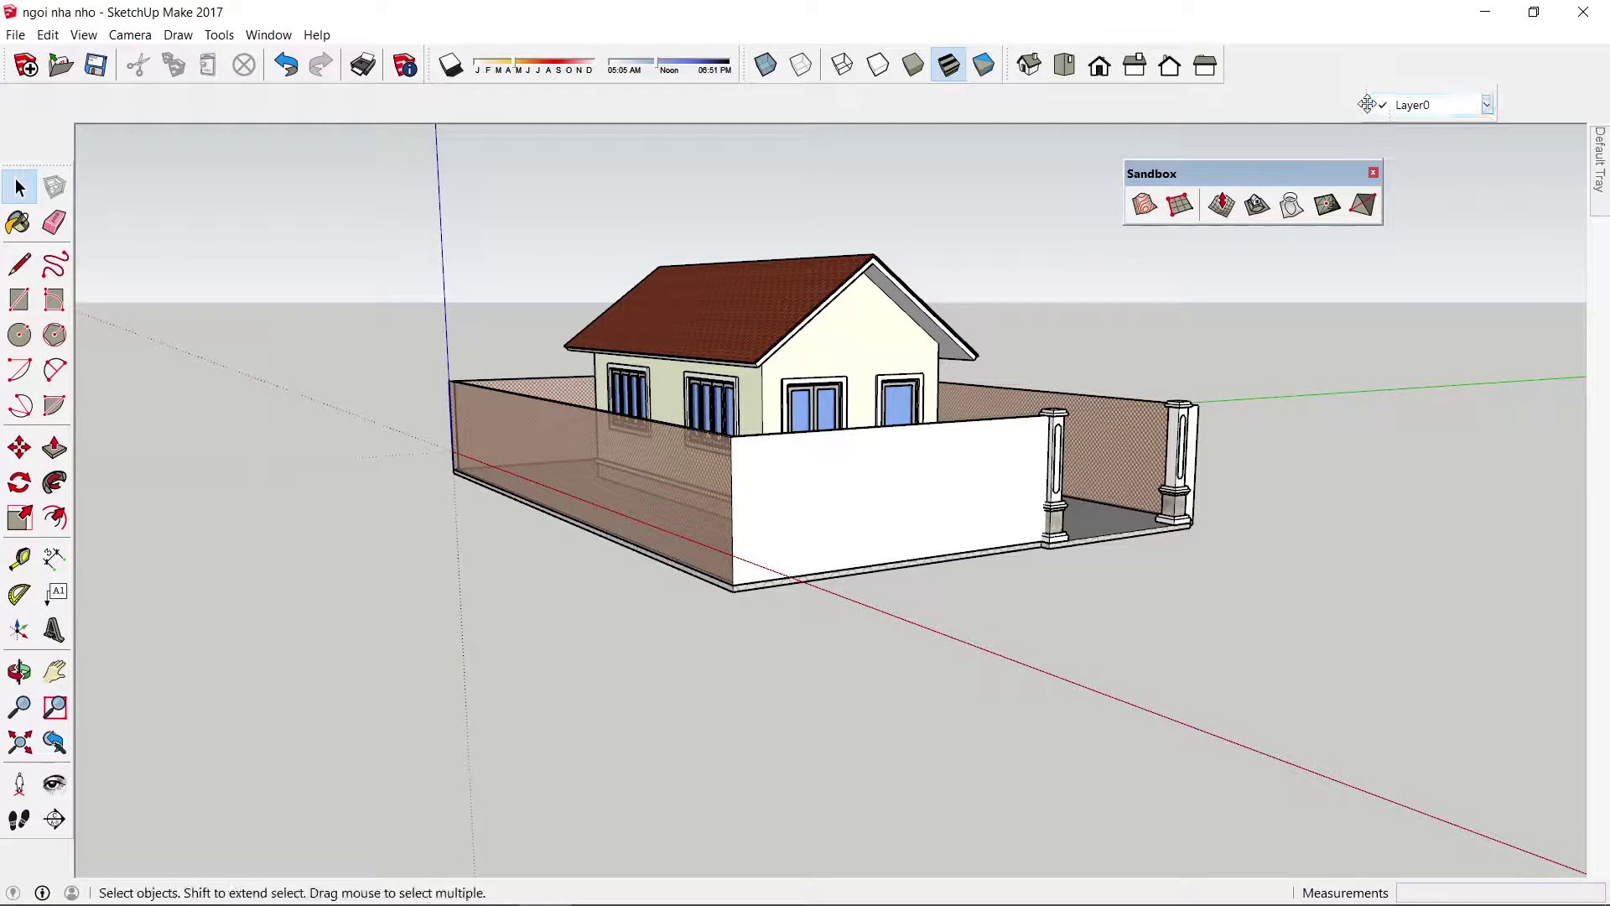
click(1507, 220)
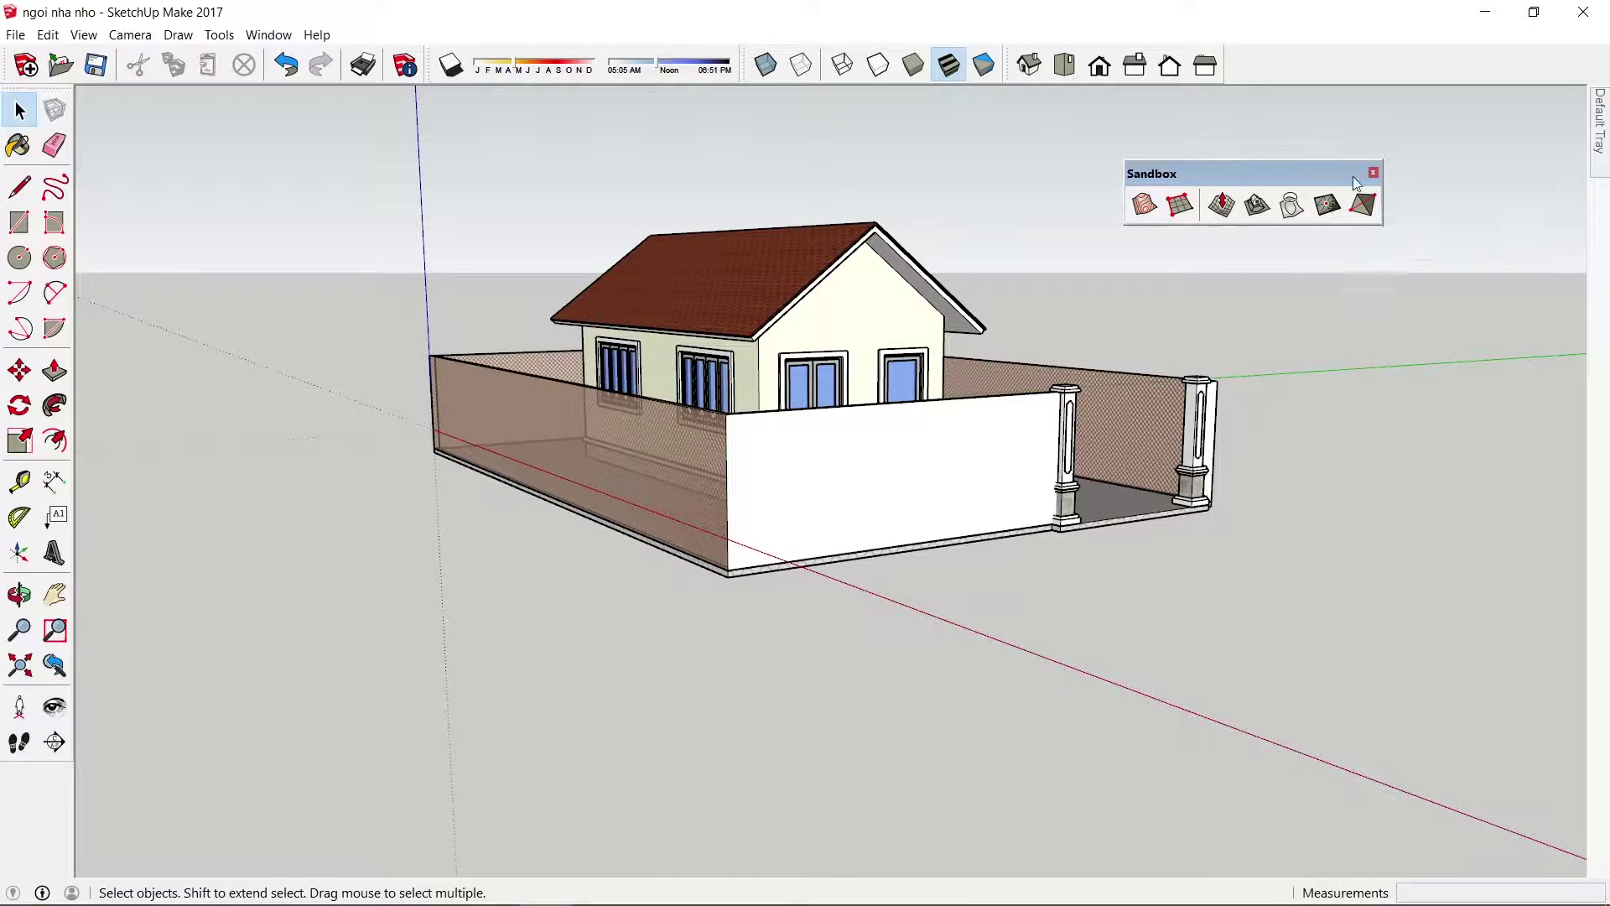
drag(1305, 162, 1392, 63)
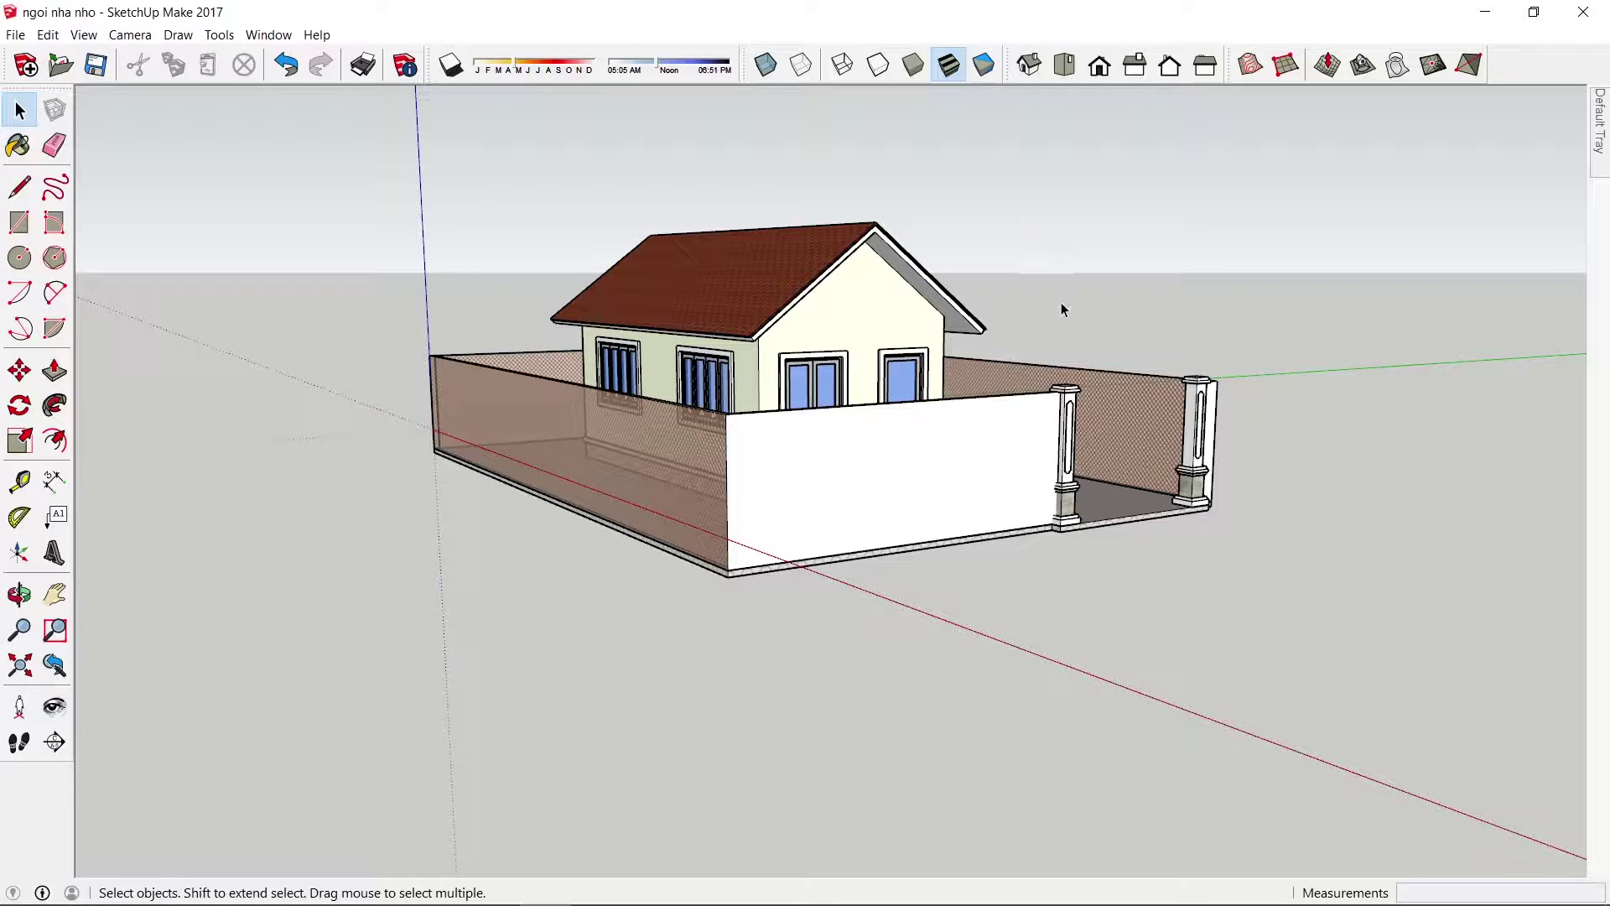
- Draw a flat 3000mm-spaced Sandbox From Scratch grid extending well around the house
key(o)
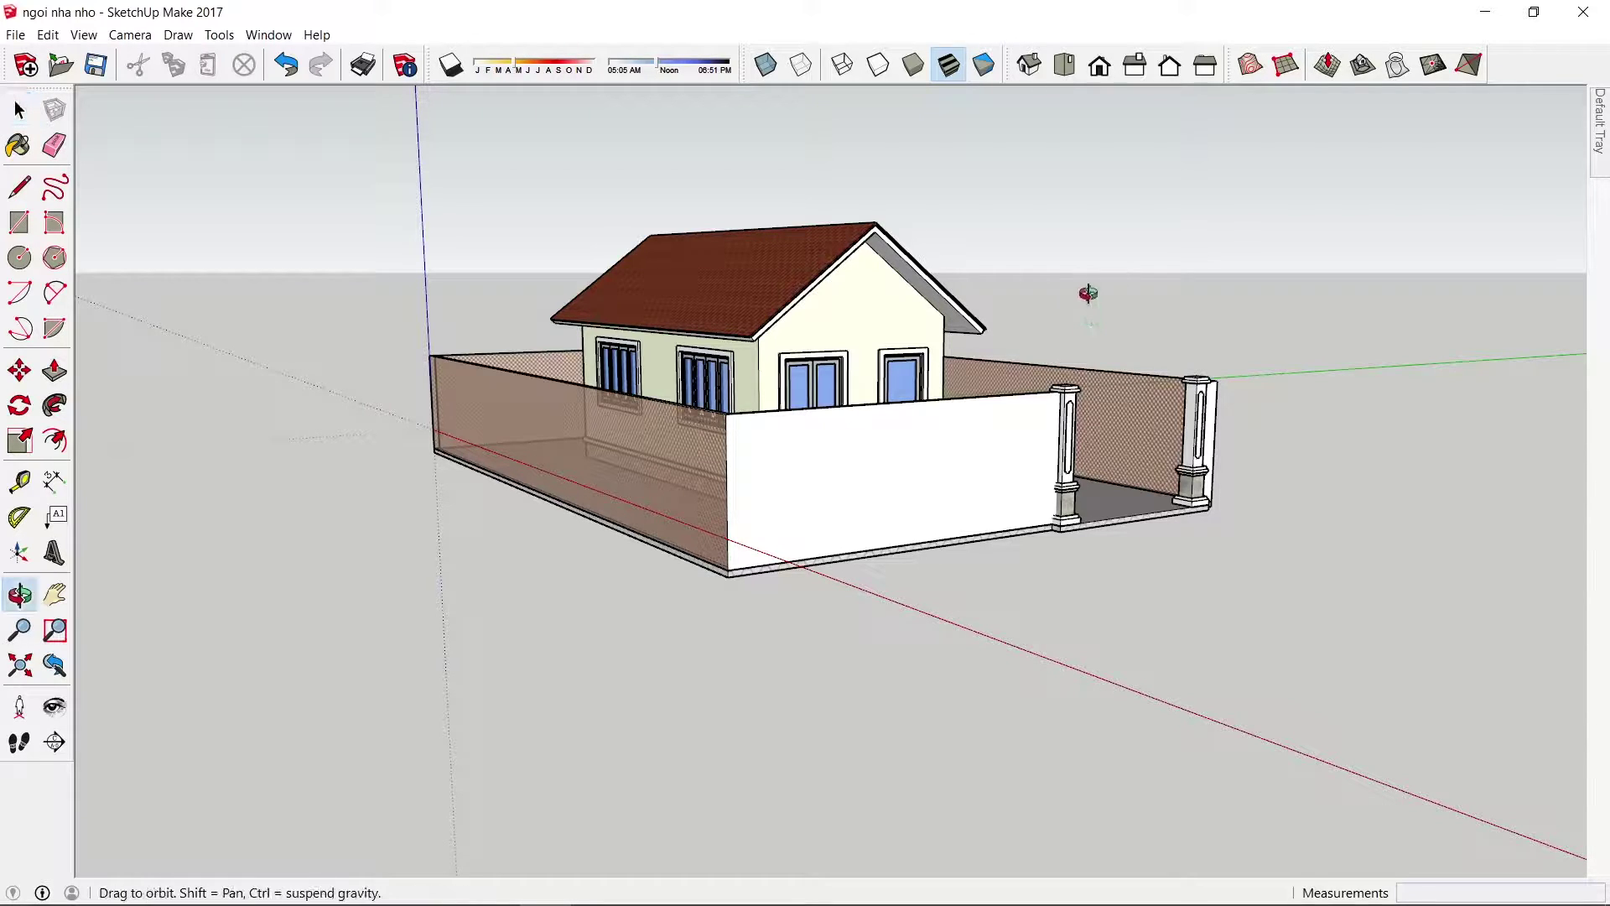
drag(1113, 270, 1038, 399)
scroll(922, 386, down, 5)
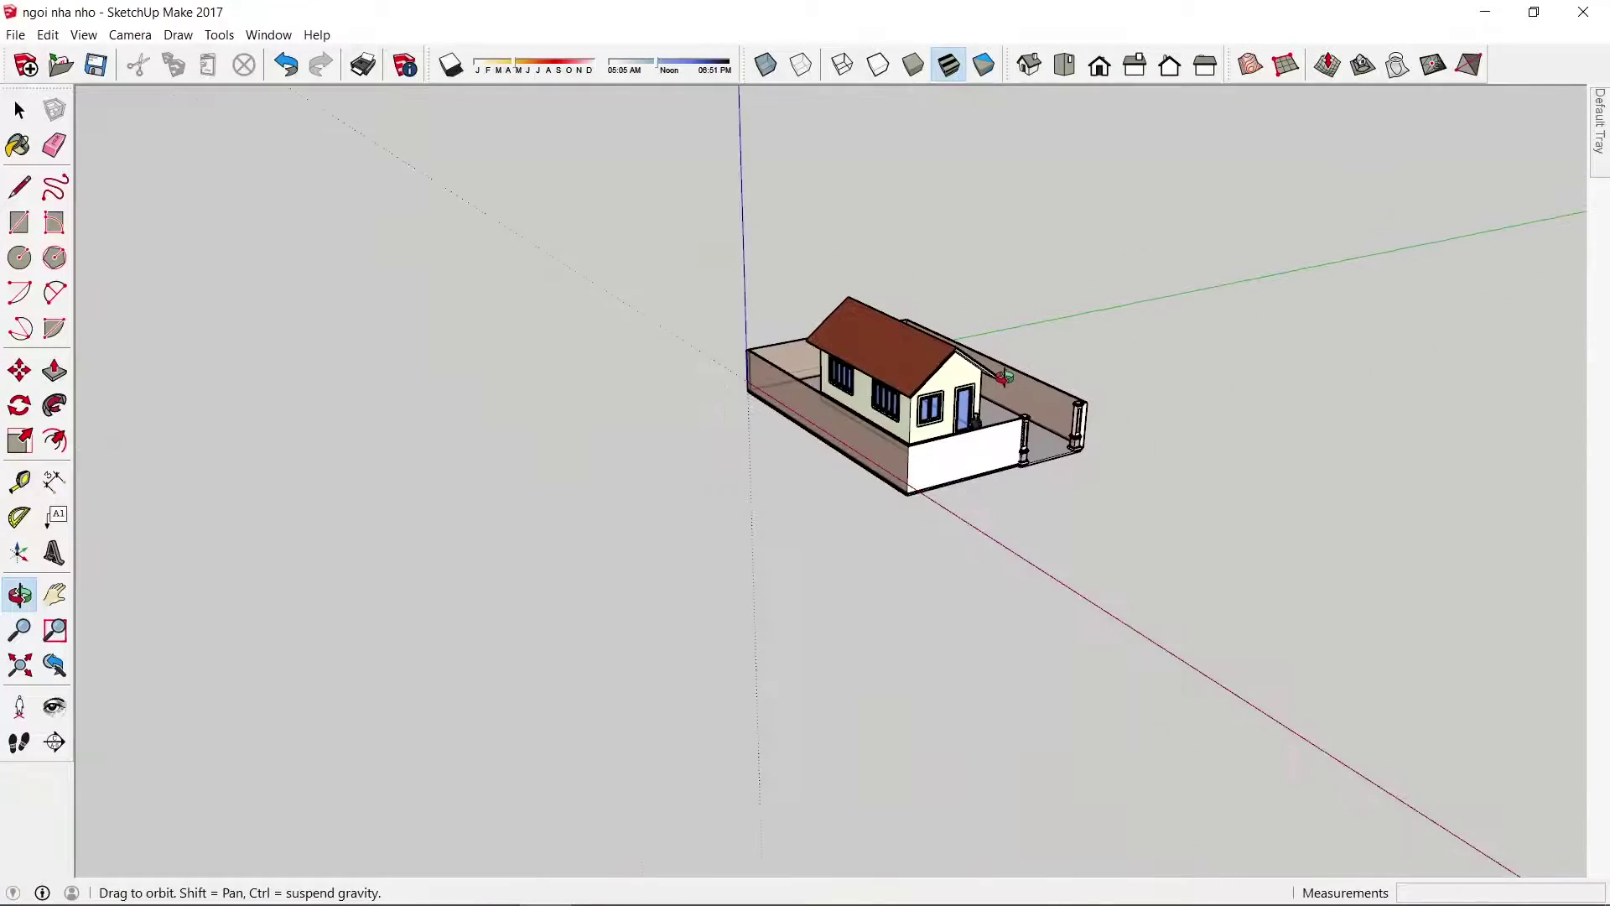
scroll(830, 403, down, 3)
mouse_move(831, 403)
mouse_down()
mouse_move(1112, 545)
mouse_move(970, 471)
mouse_up()
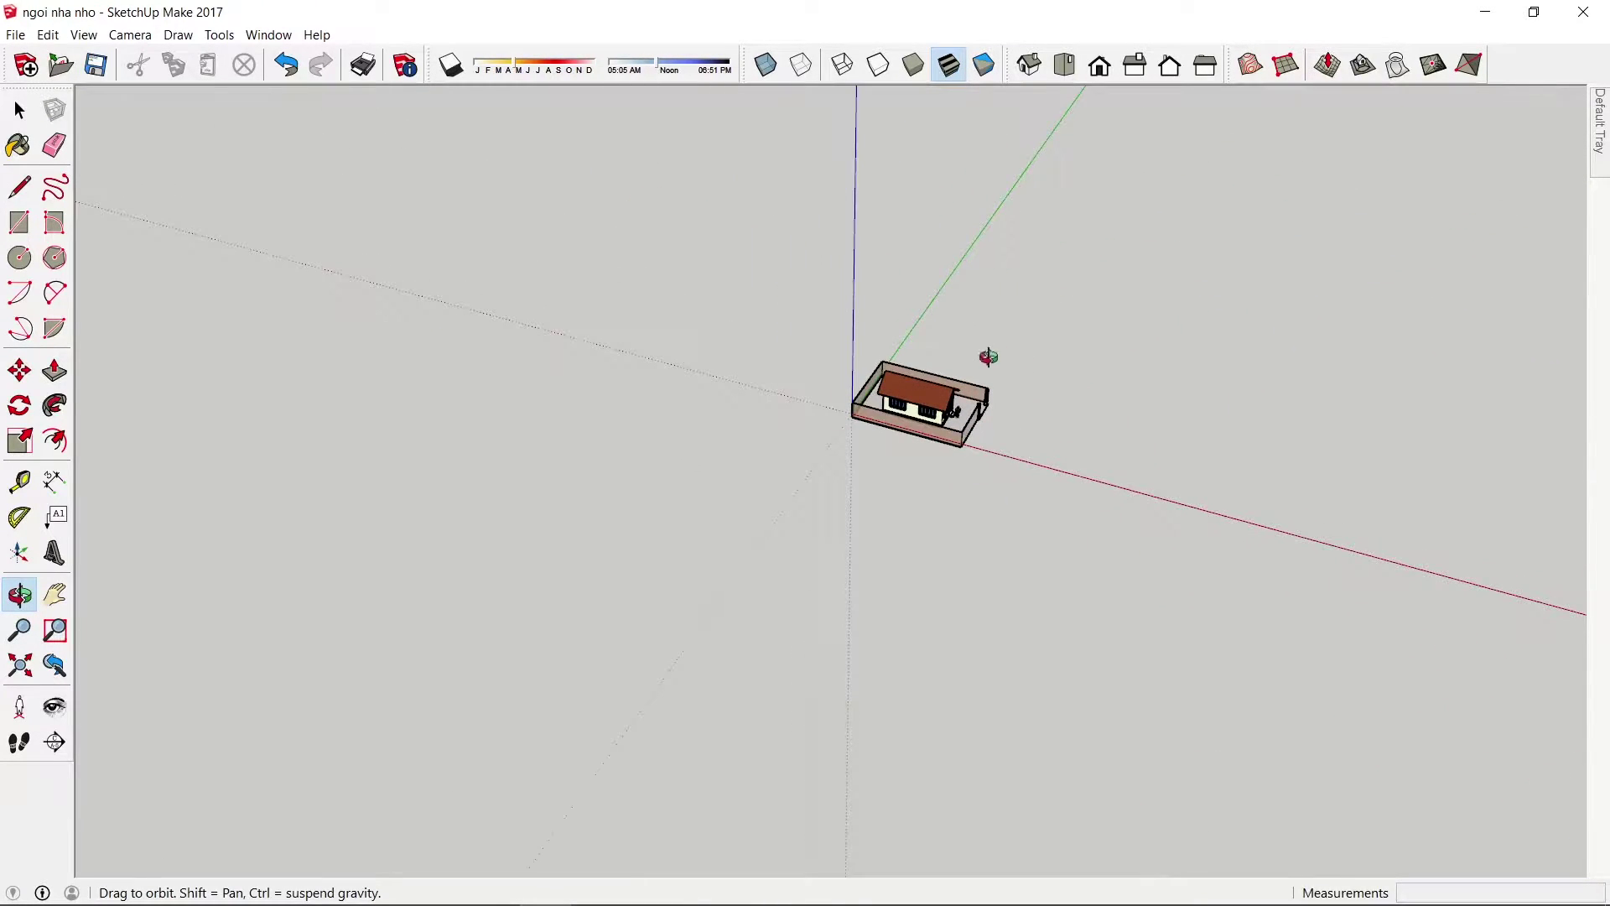
click(1287, 67)
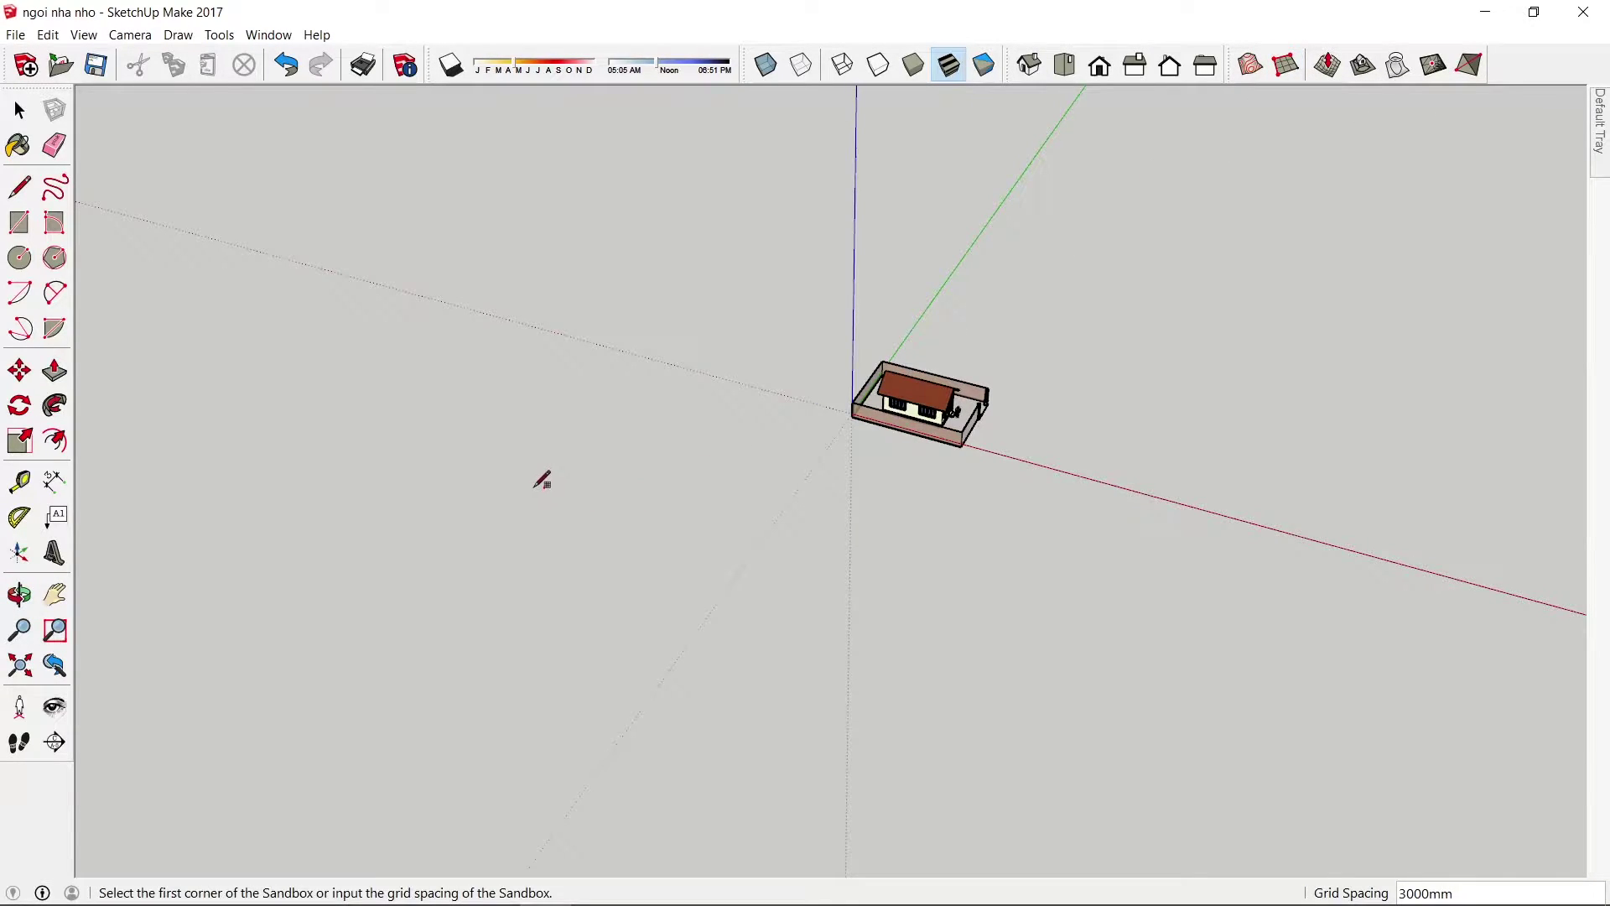
click(564, 480)
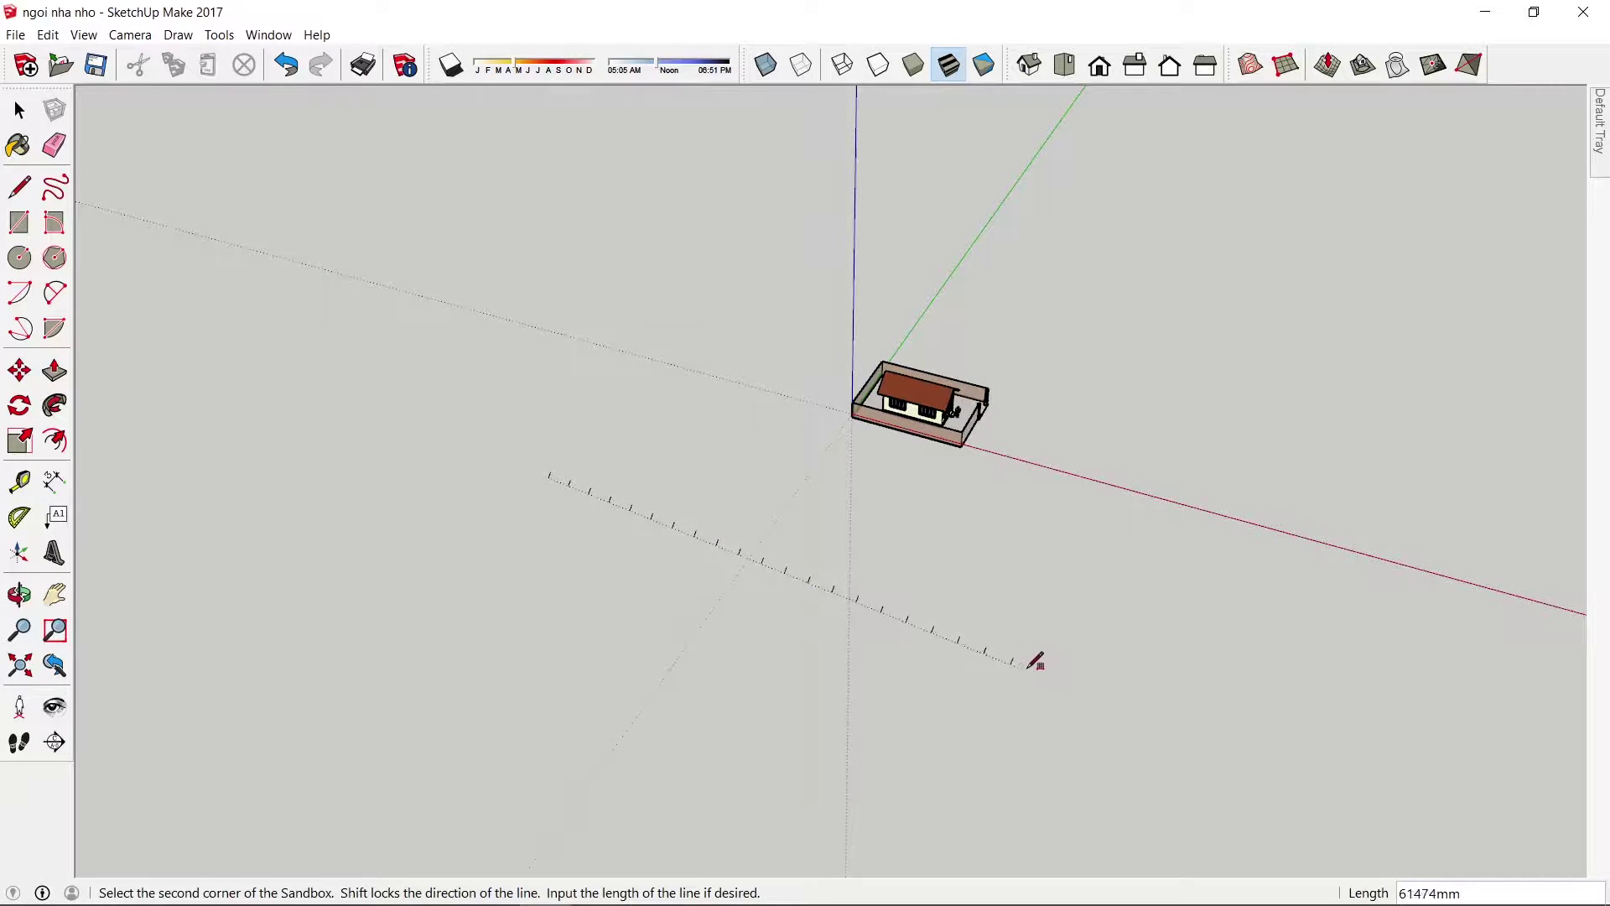
click(1075, 676)
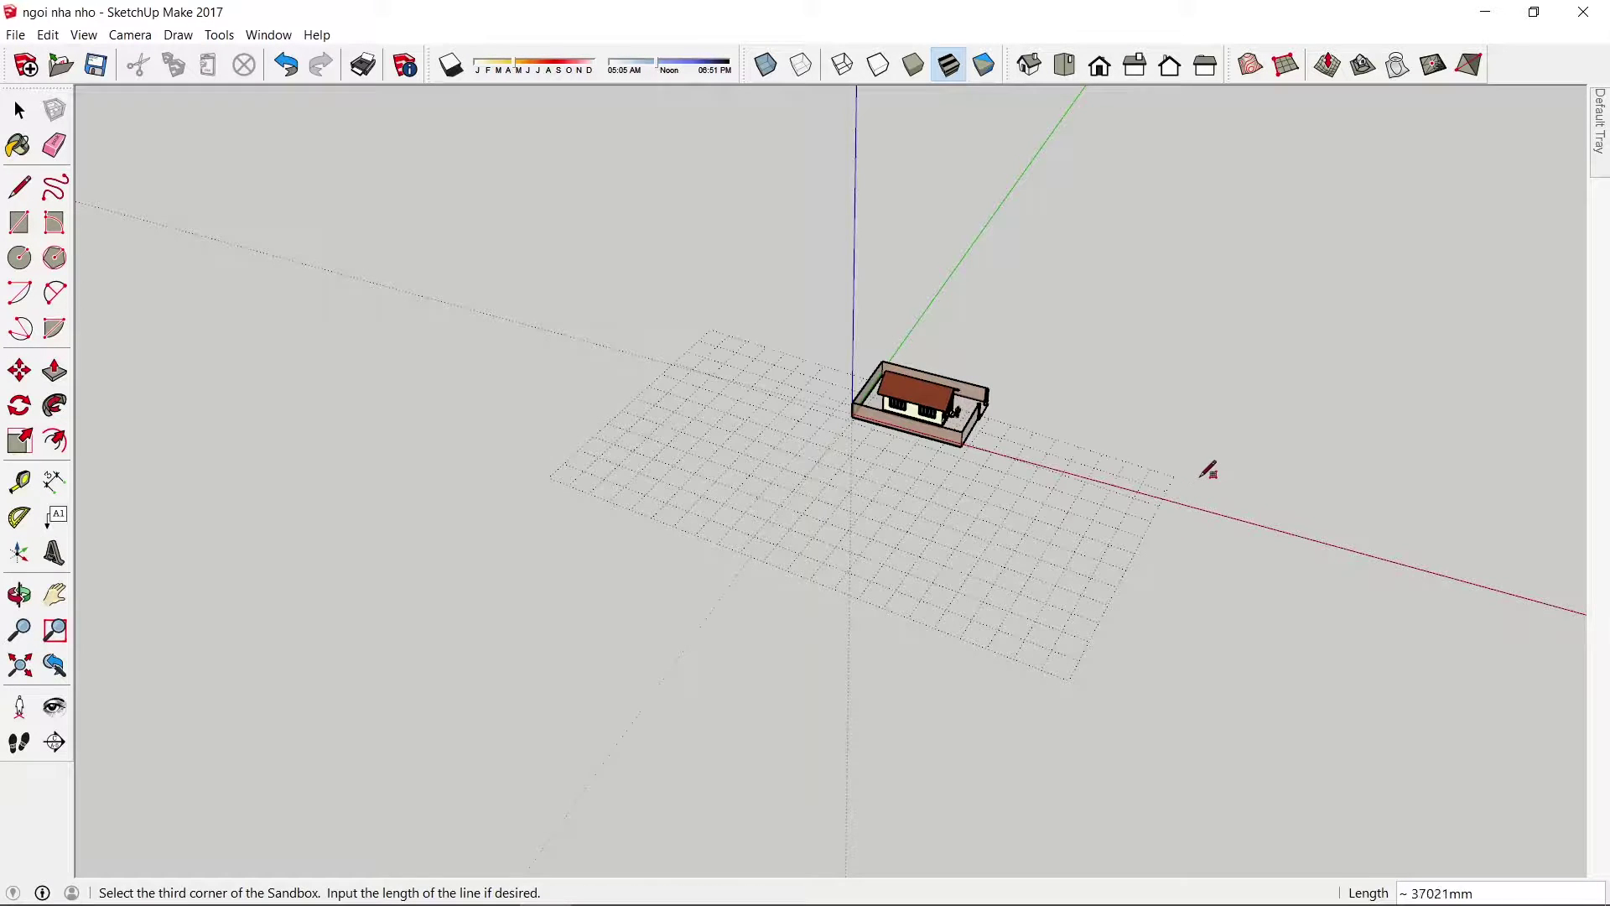
click(1290, 344)
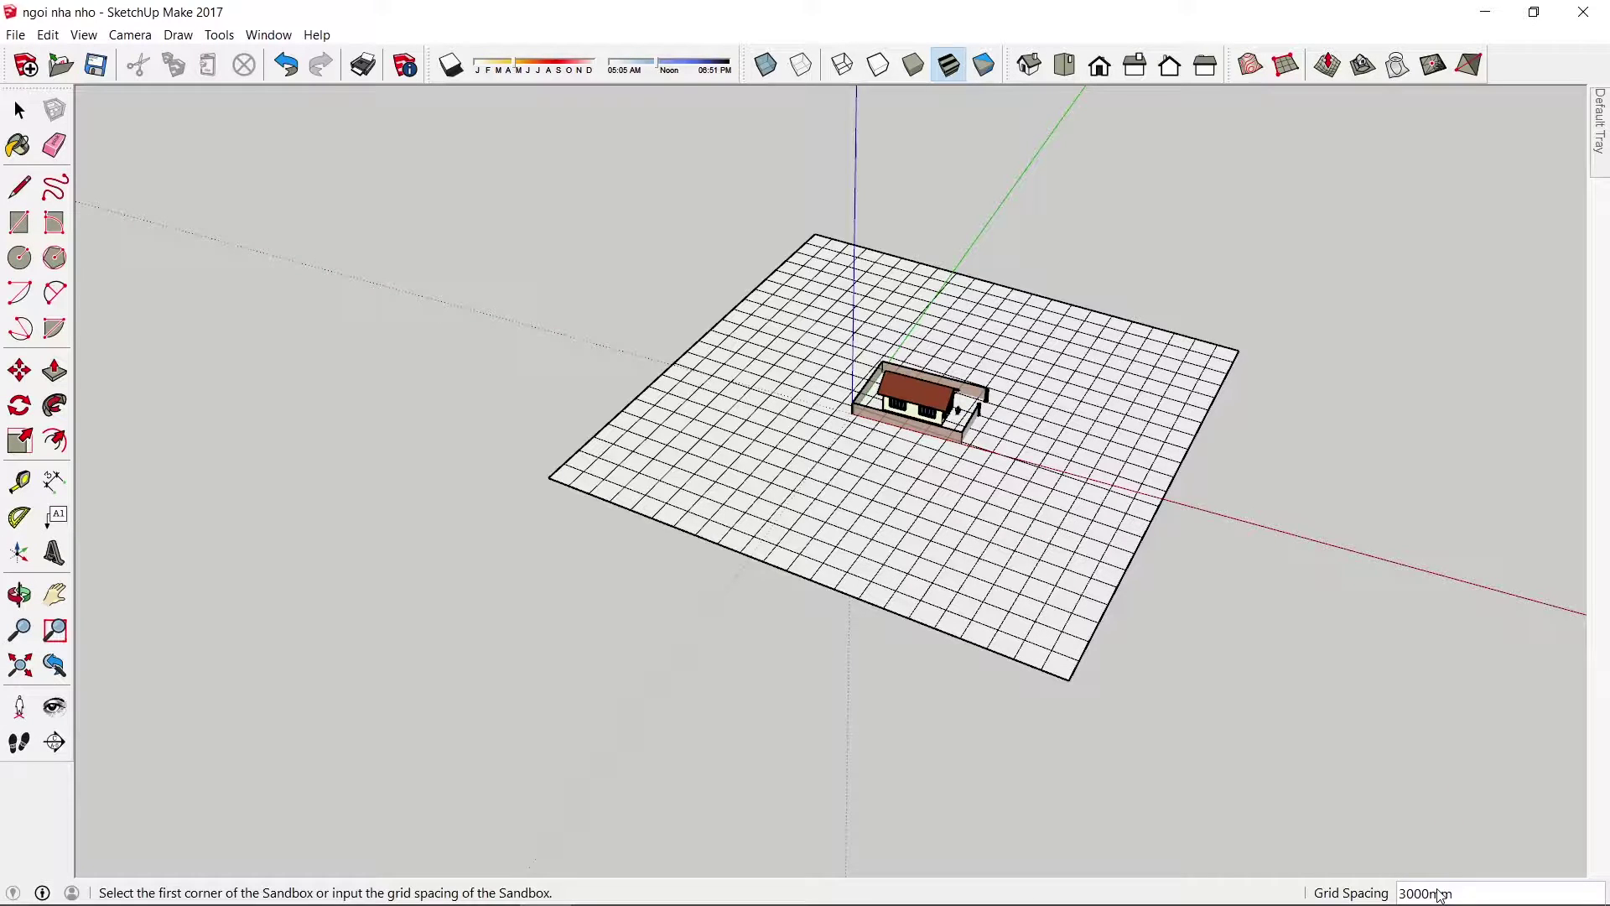
key(space)
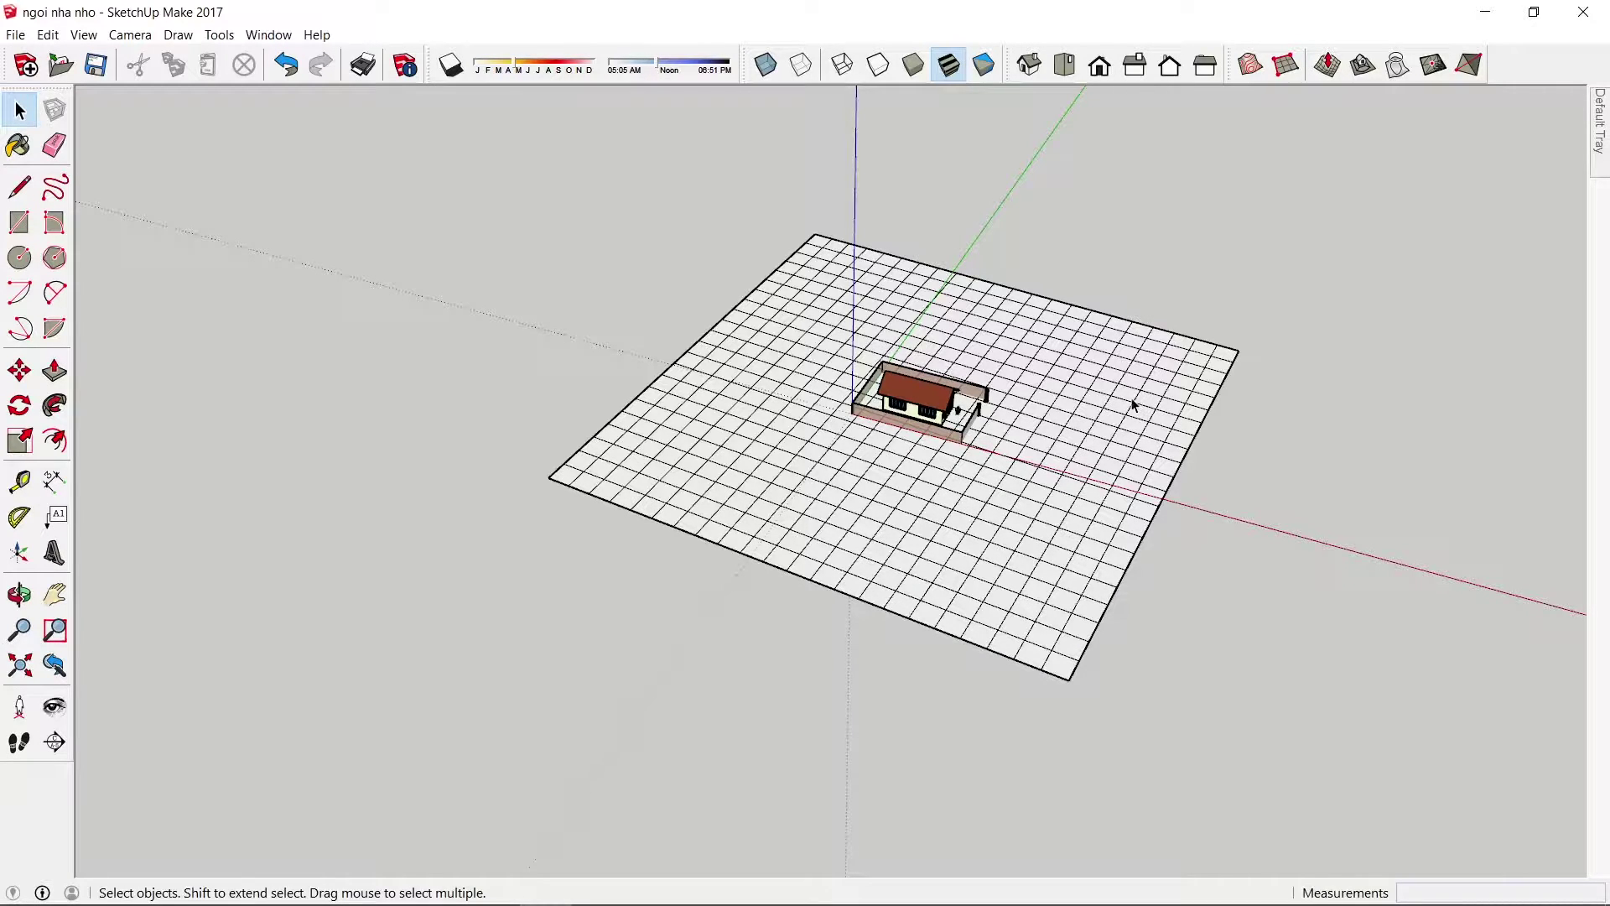
- Open the terrain grid and Smoove a pointed hill to the right of the house
click(1069, 408)
double_click(1069, 408)
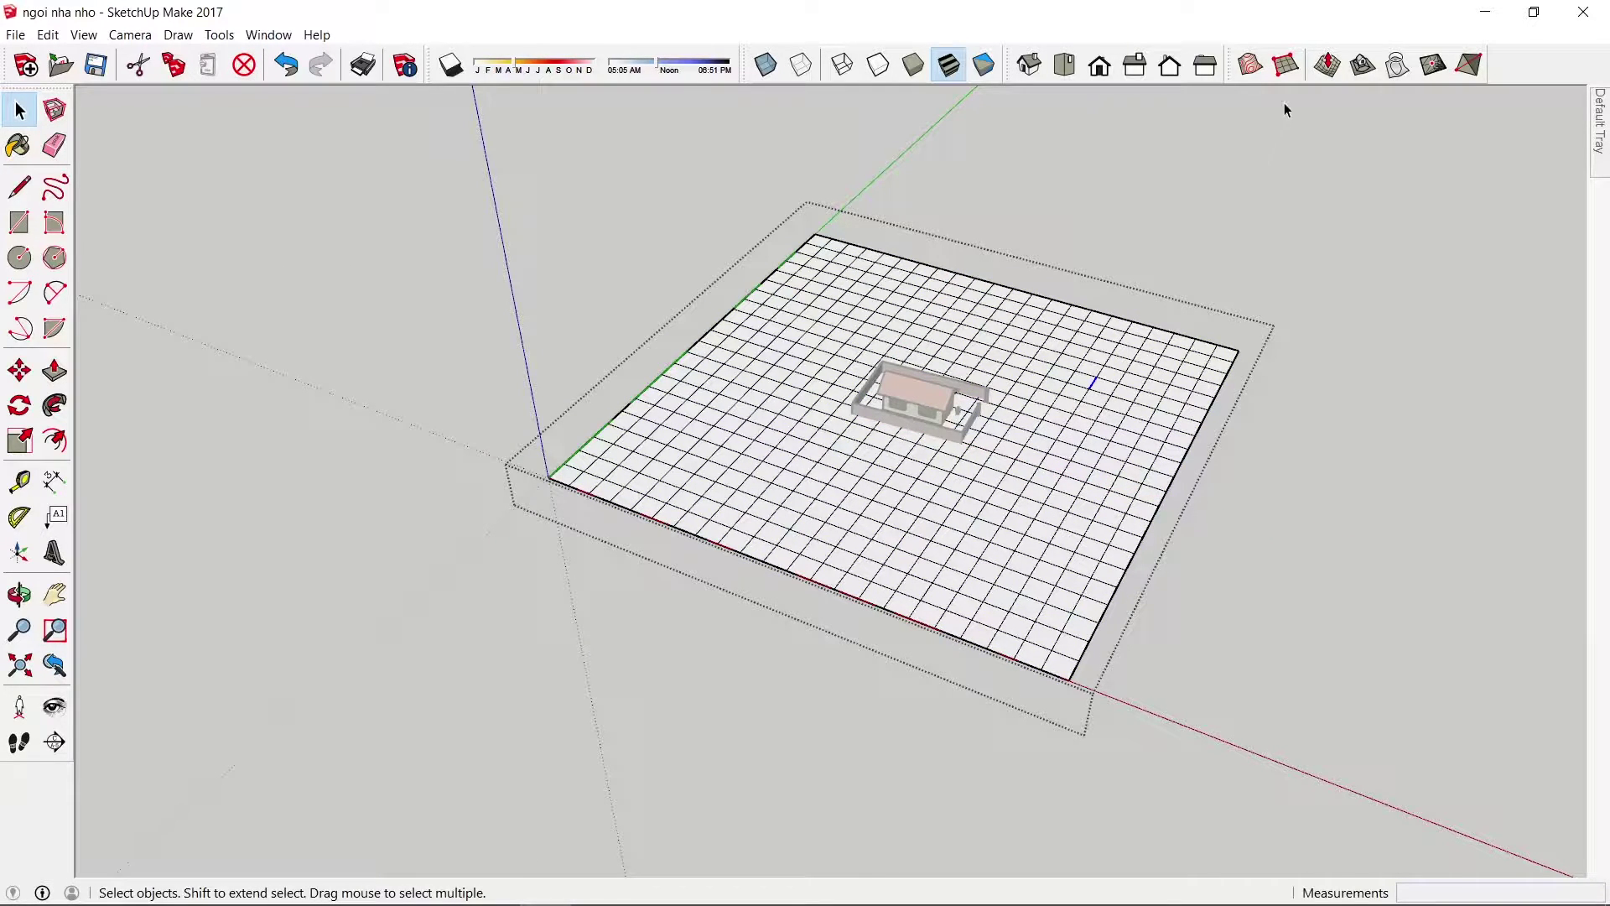
click(1327, 71)
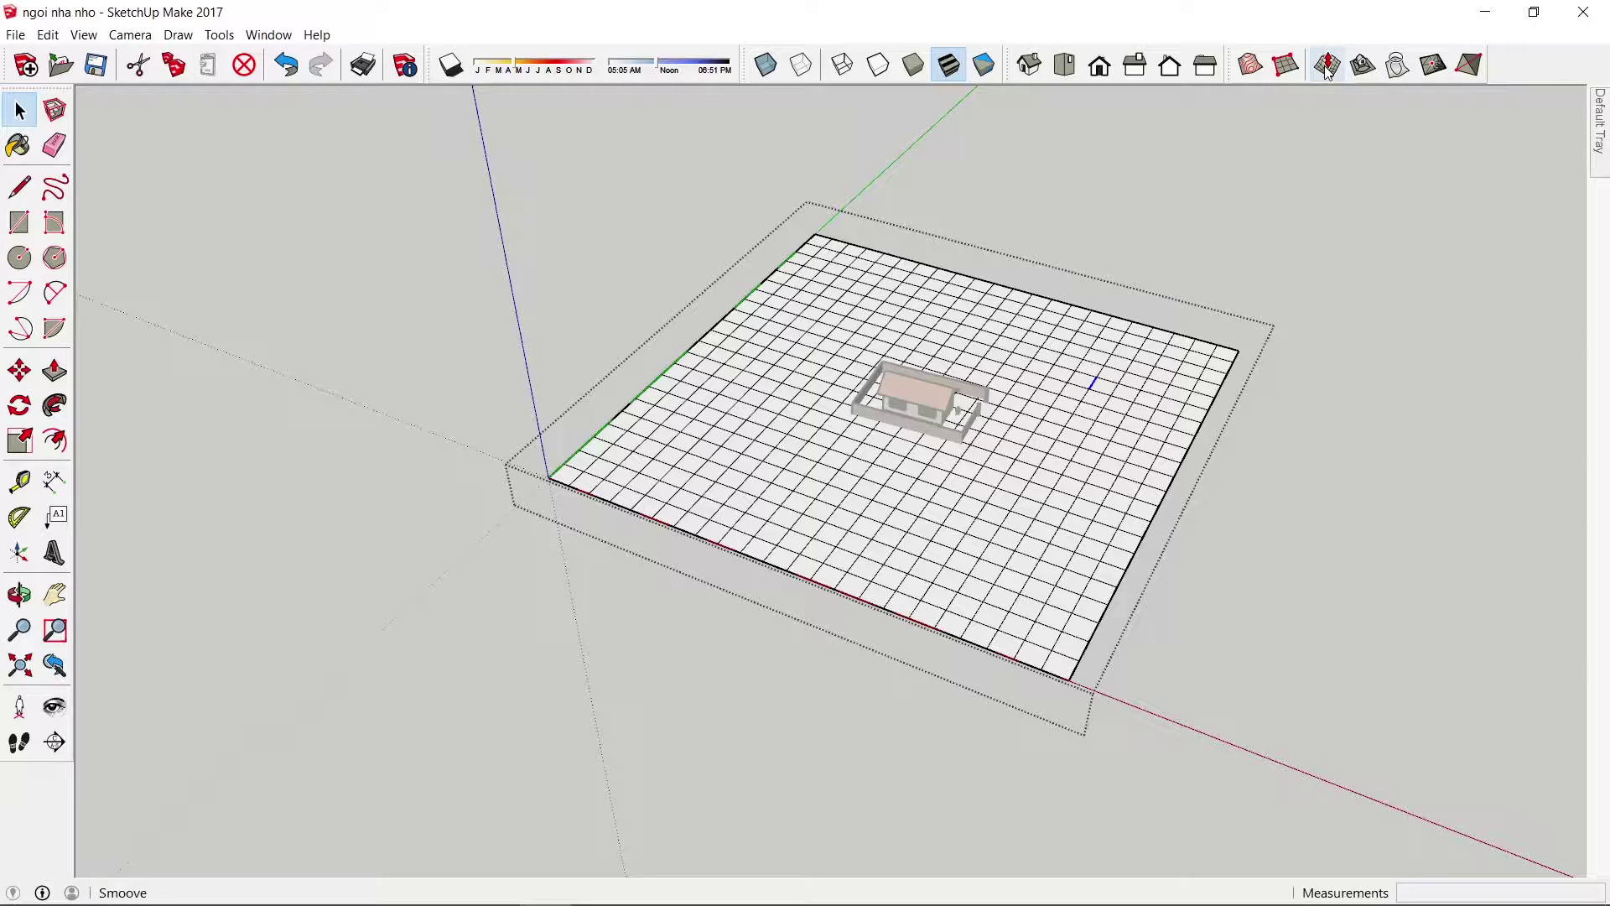
click(1327, 70)
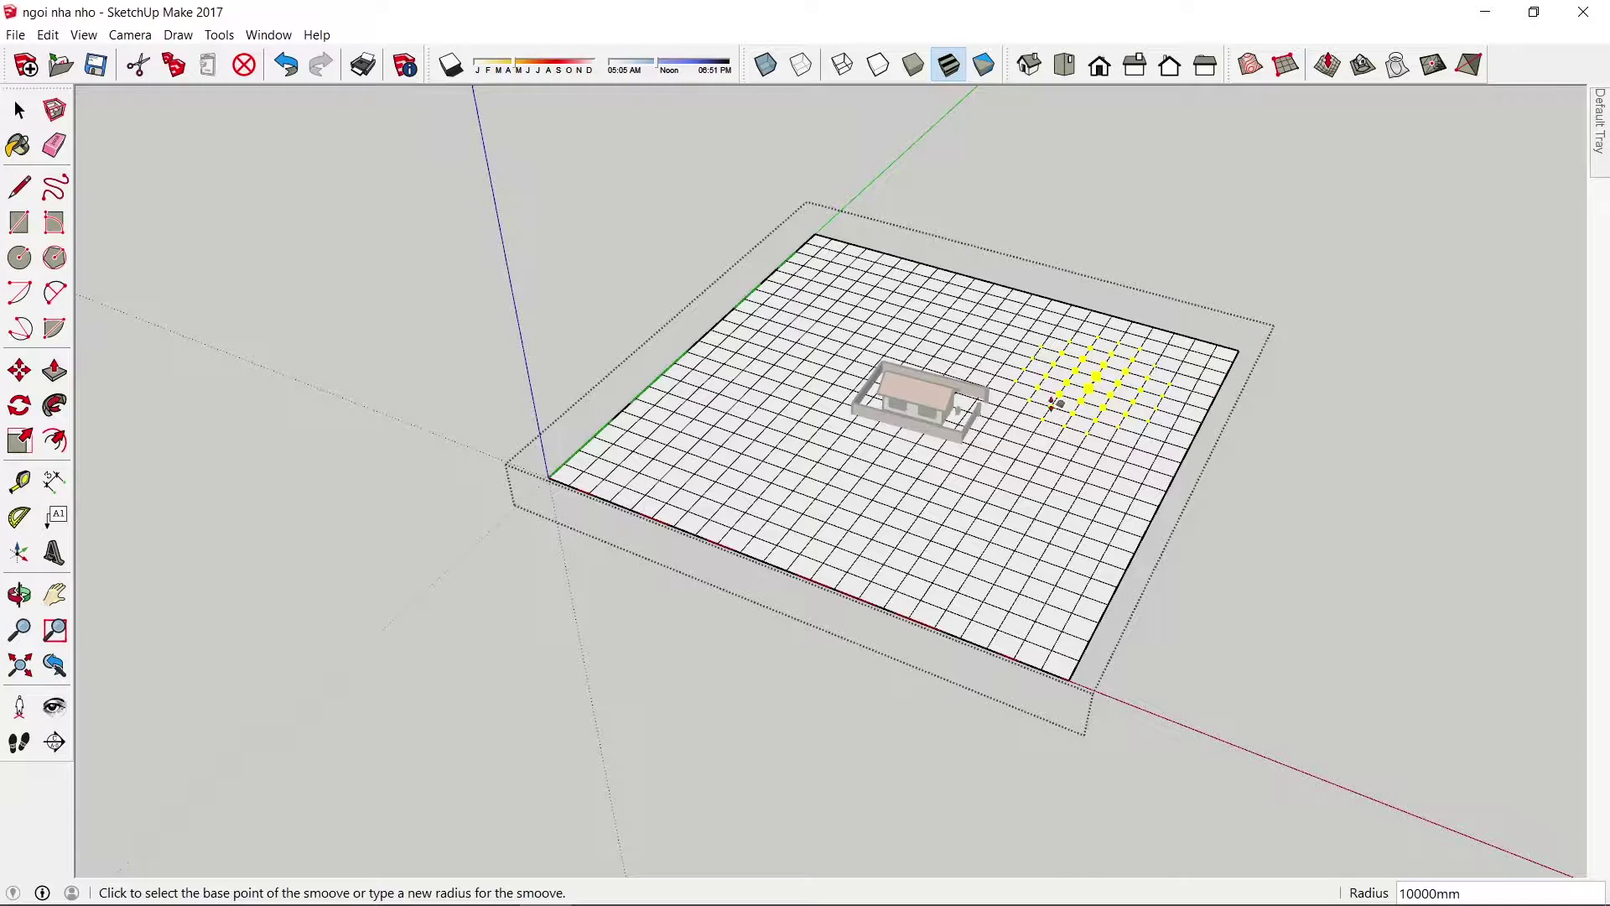
scroll(1136, 365, up, 2)
scroll(1066, 356, up, 1)
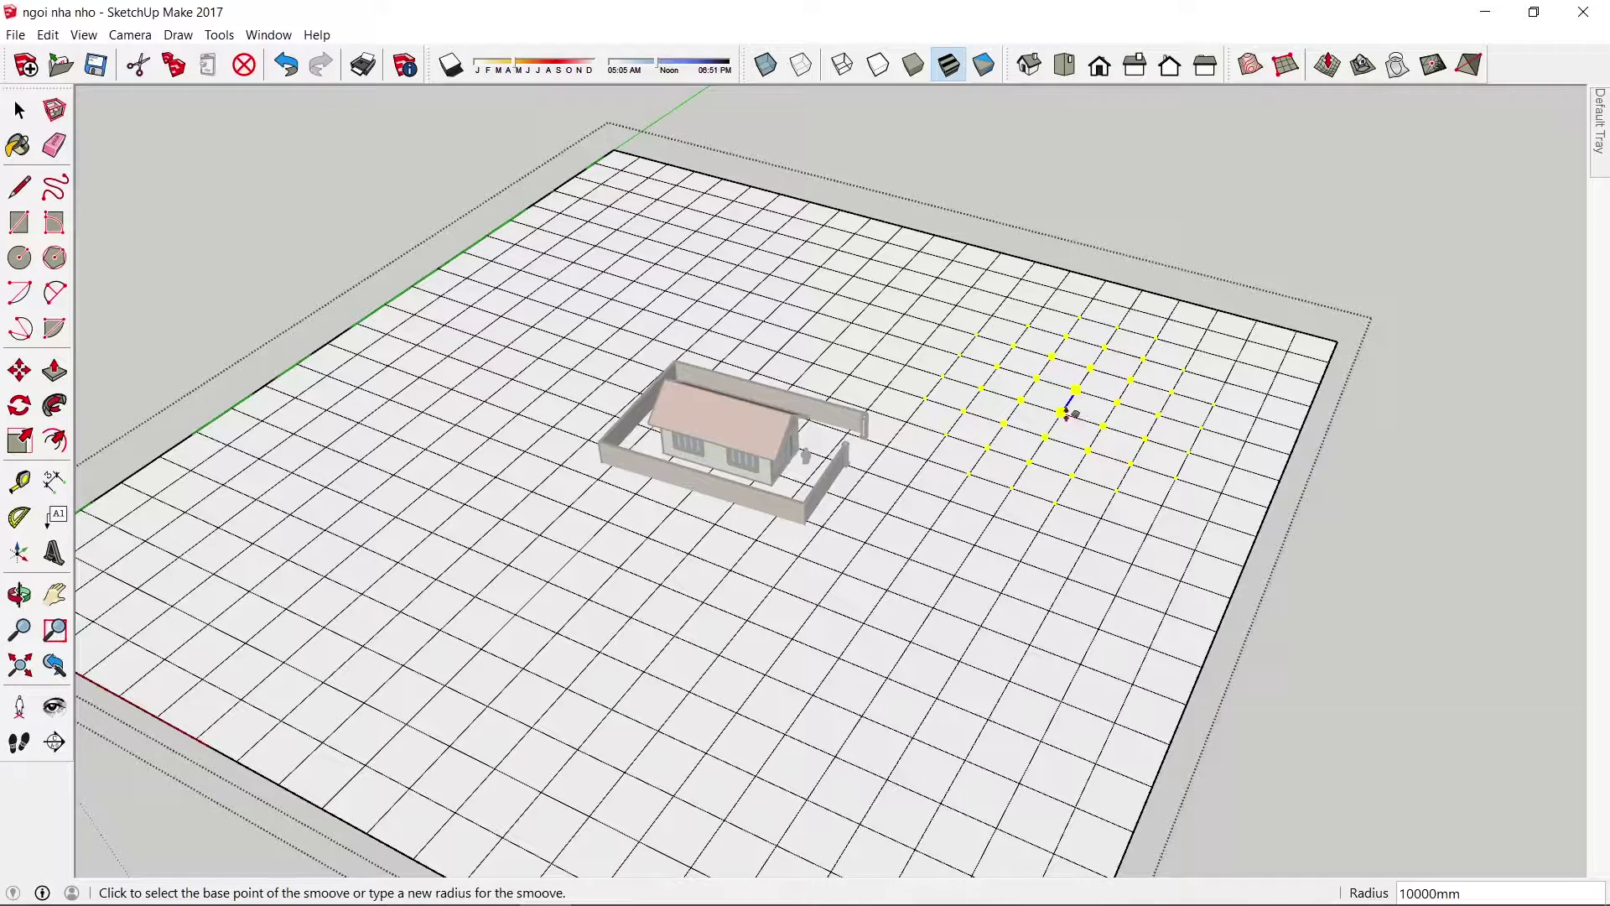
click(1064, 410)
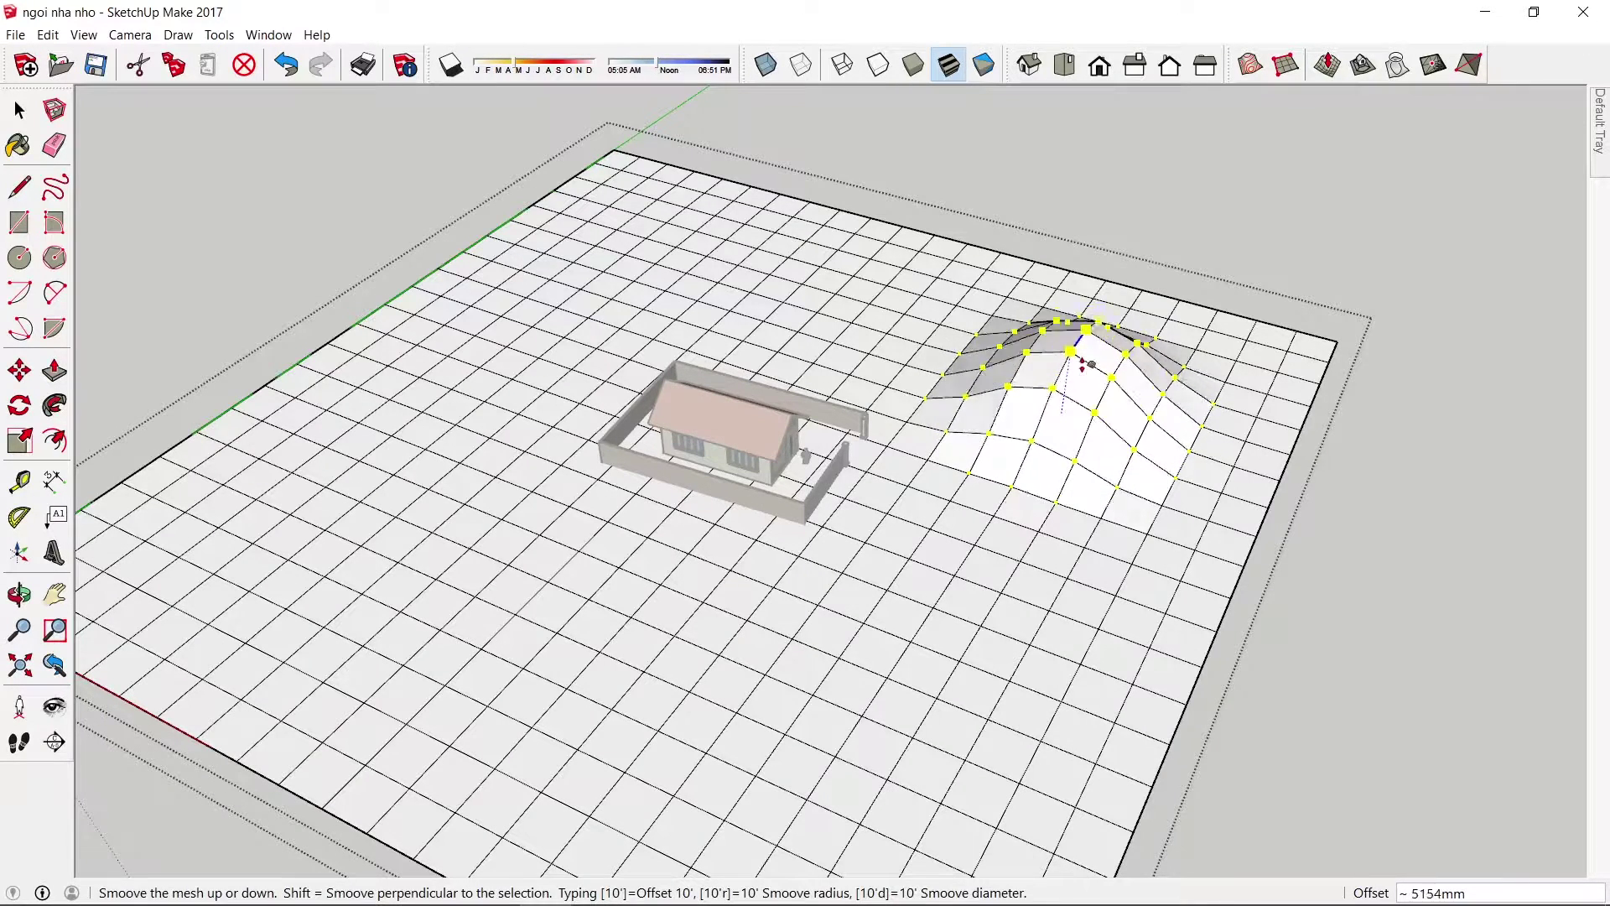
click(1088, 338)
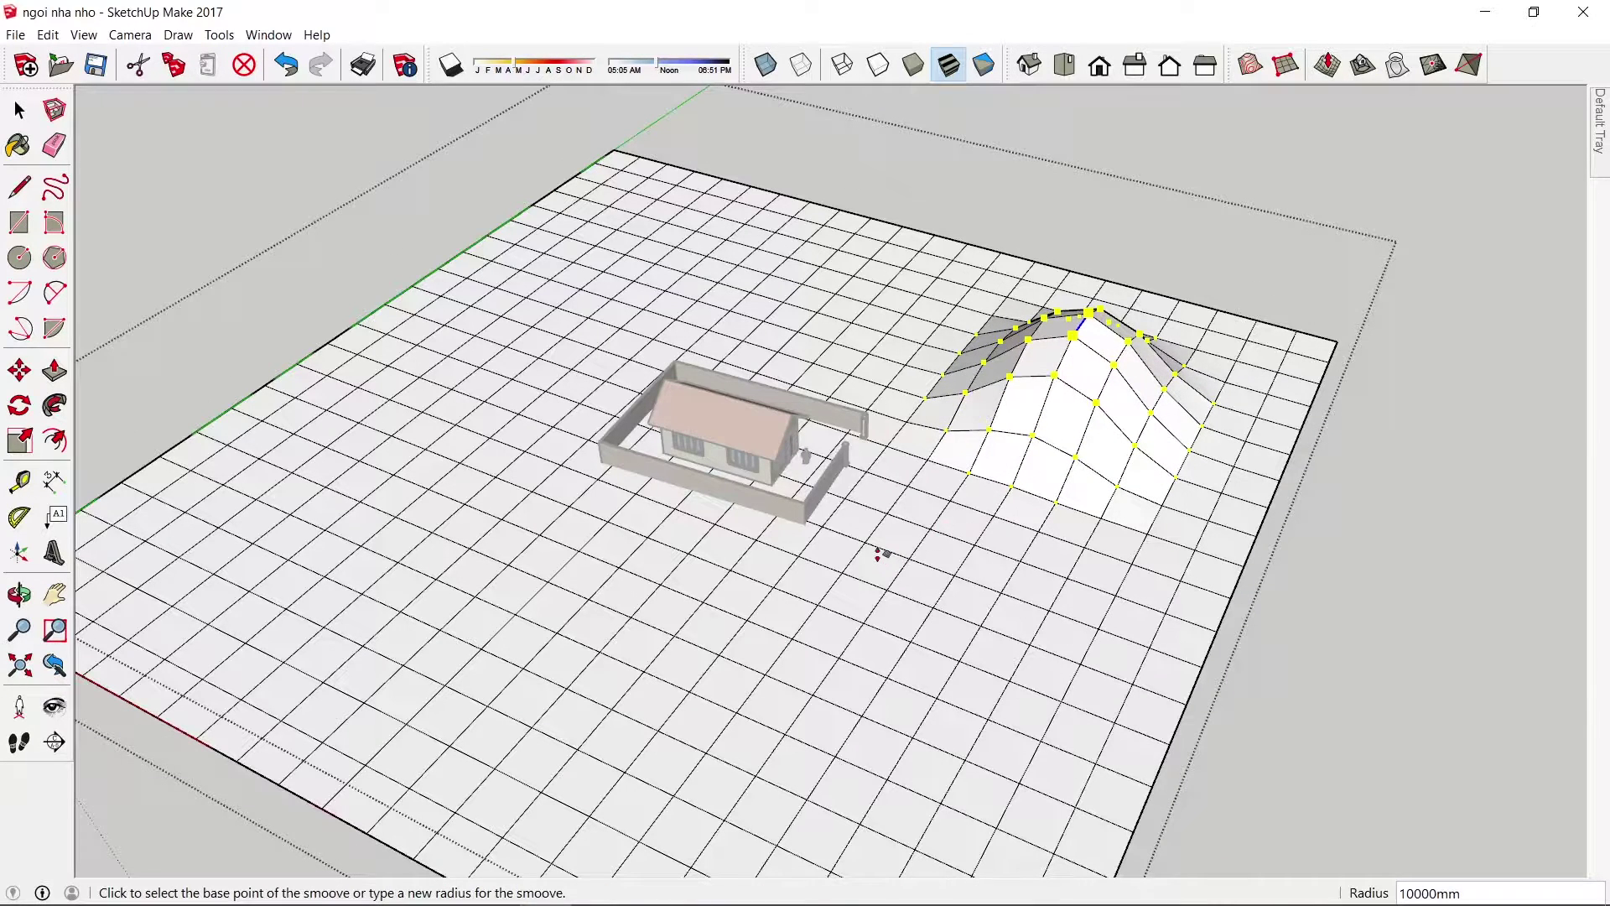
click(874, 562)
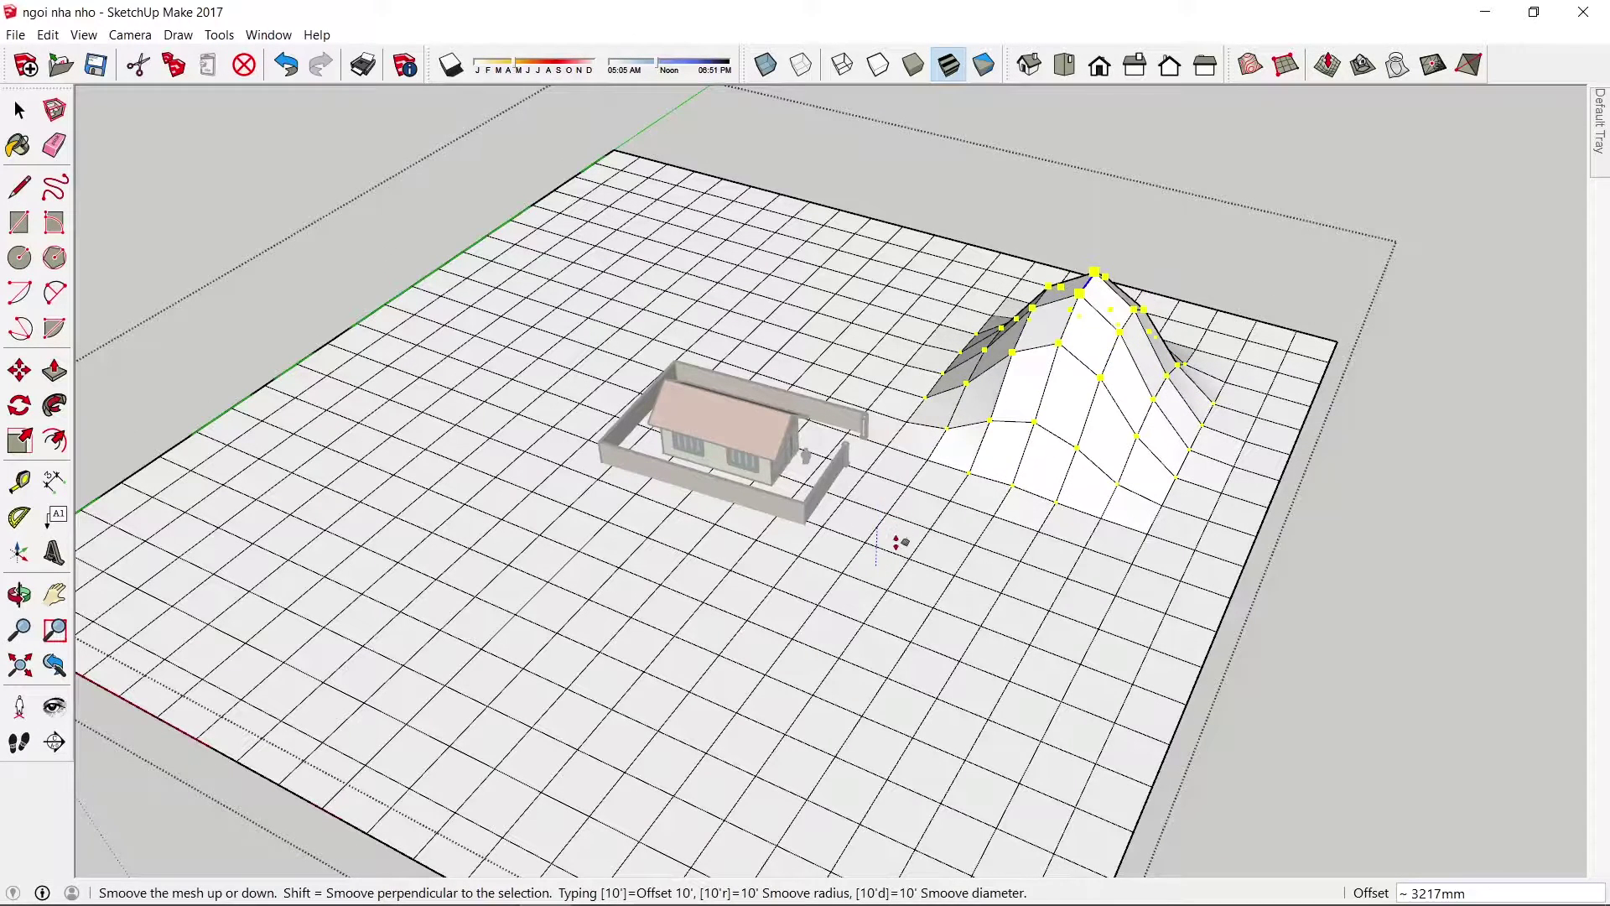
click(900, 542)
key(space)
- Cancel an unfinished lift in front of the house and close the terrain group
click(873, 572)
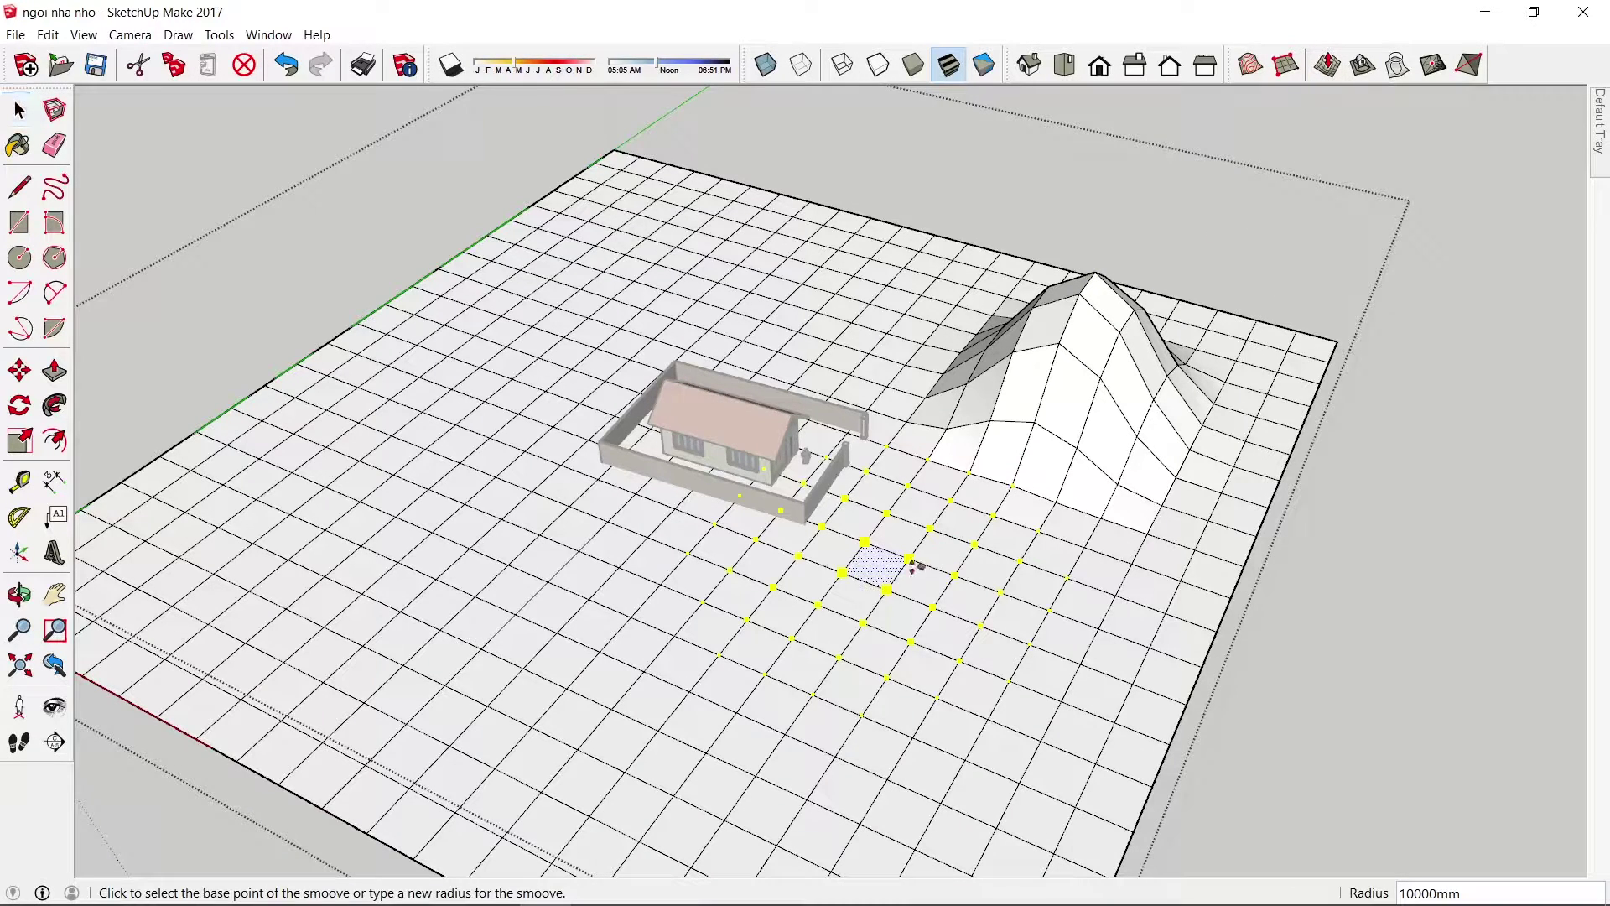
click(882, 567)
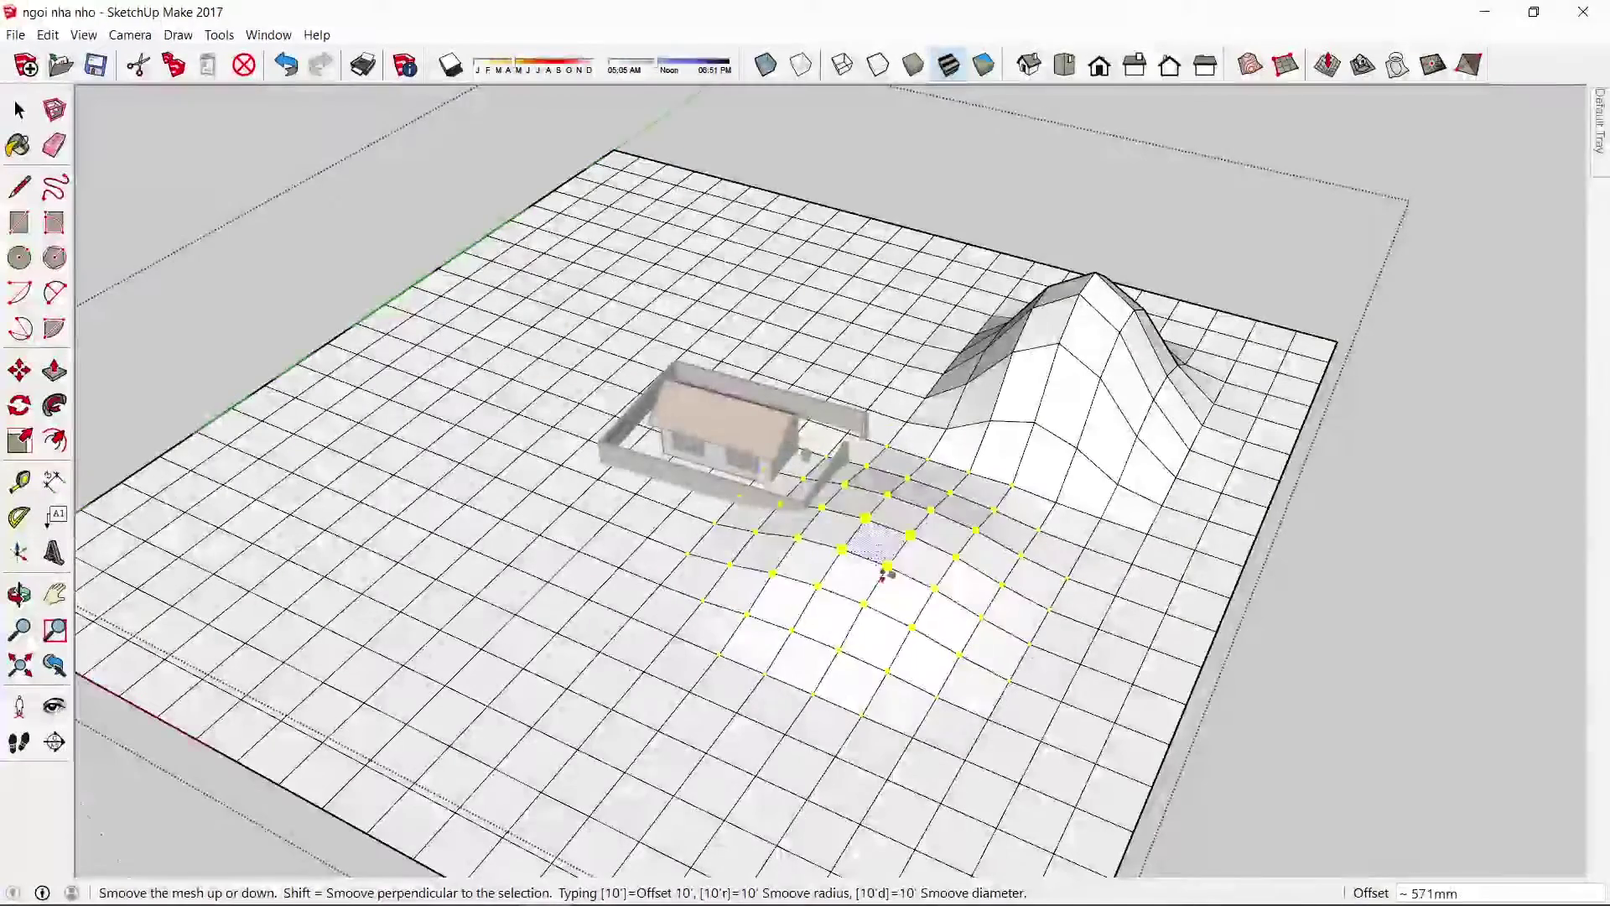
key(Escape)
key(space)
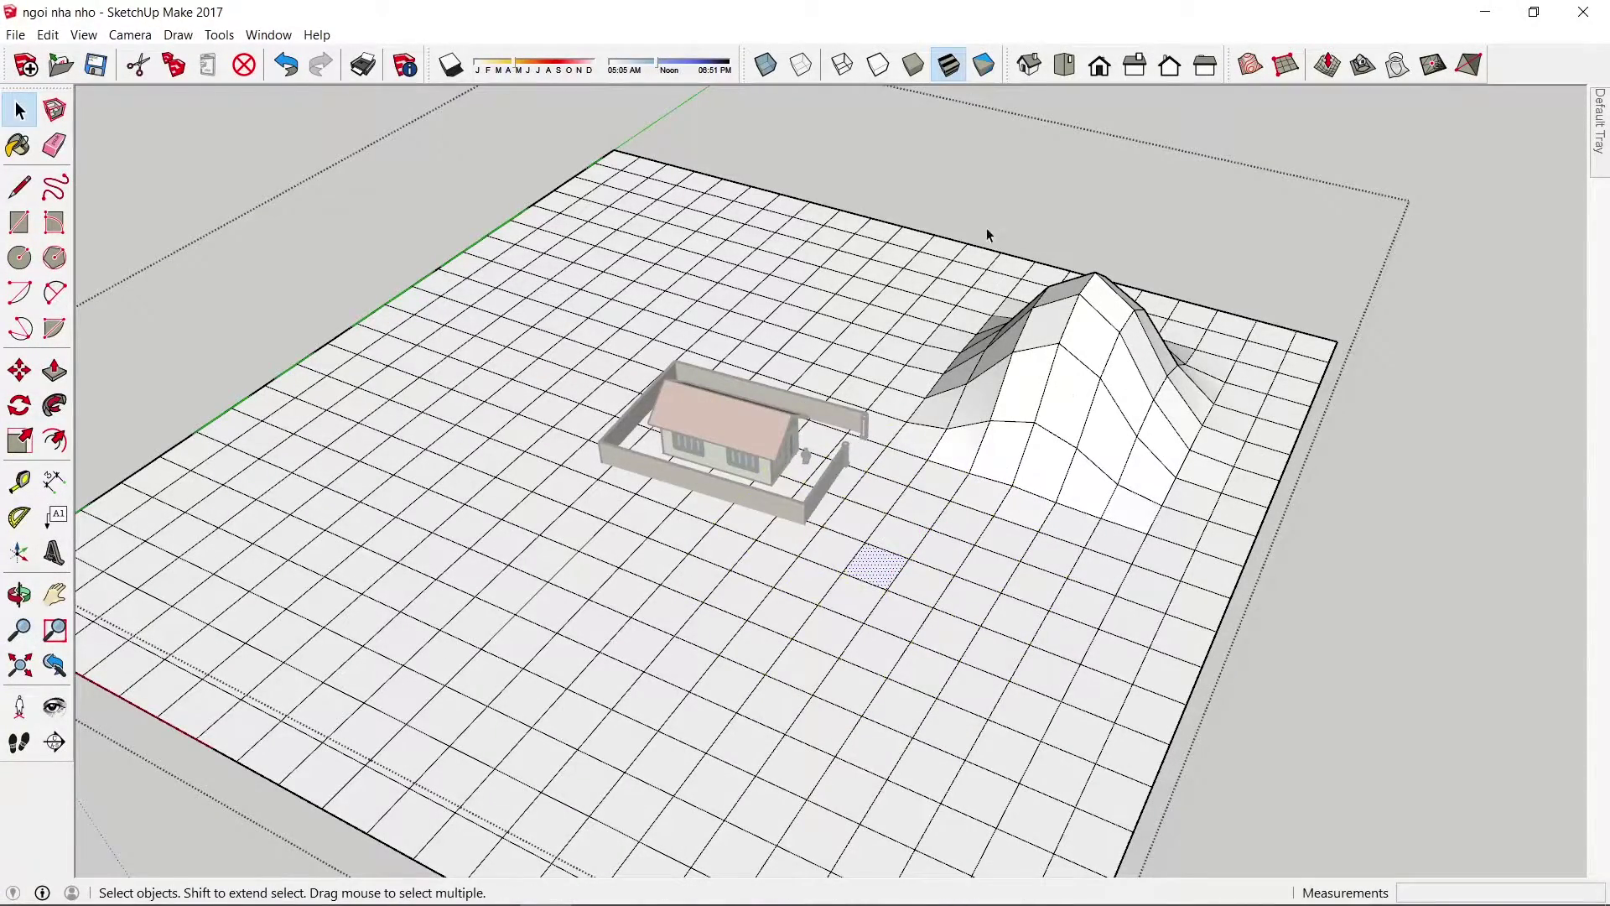
middle_drag(986, 235, 1214, 346)
click(1351, 438)
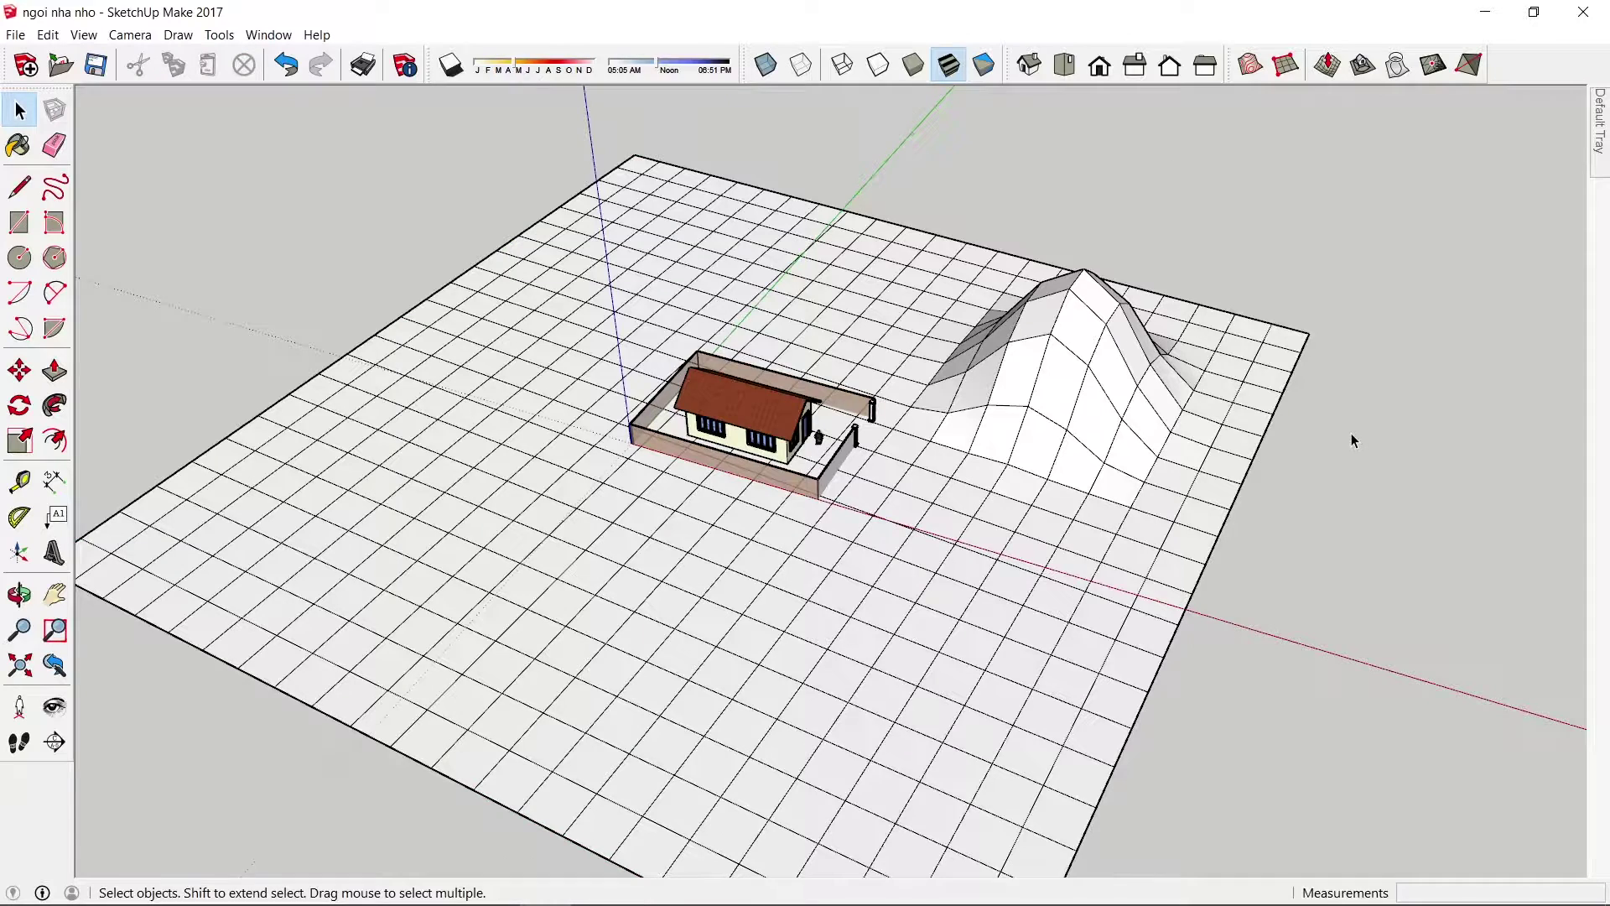
- Delete the old hilly terrain
click(1221, 417)
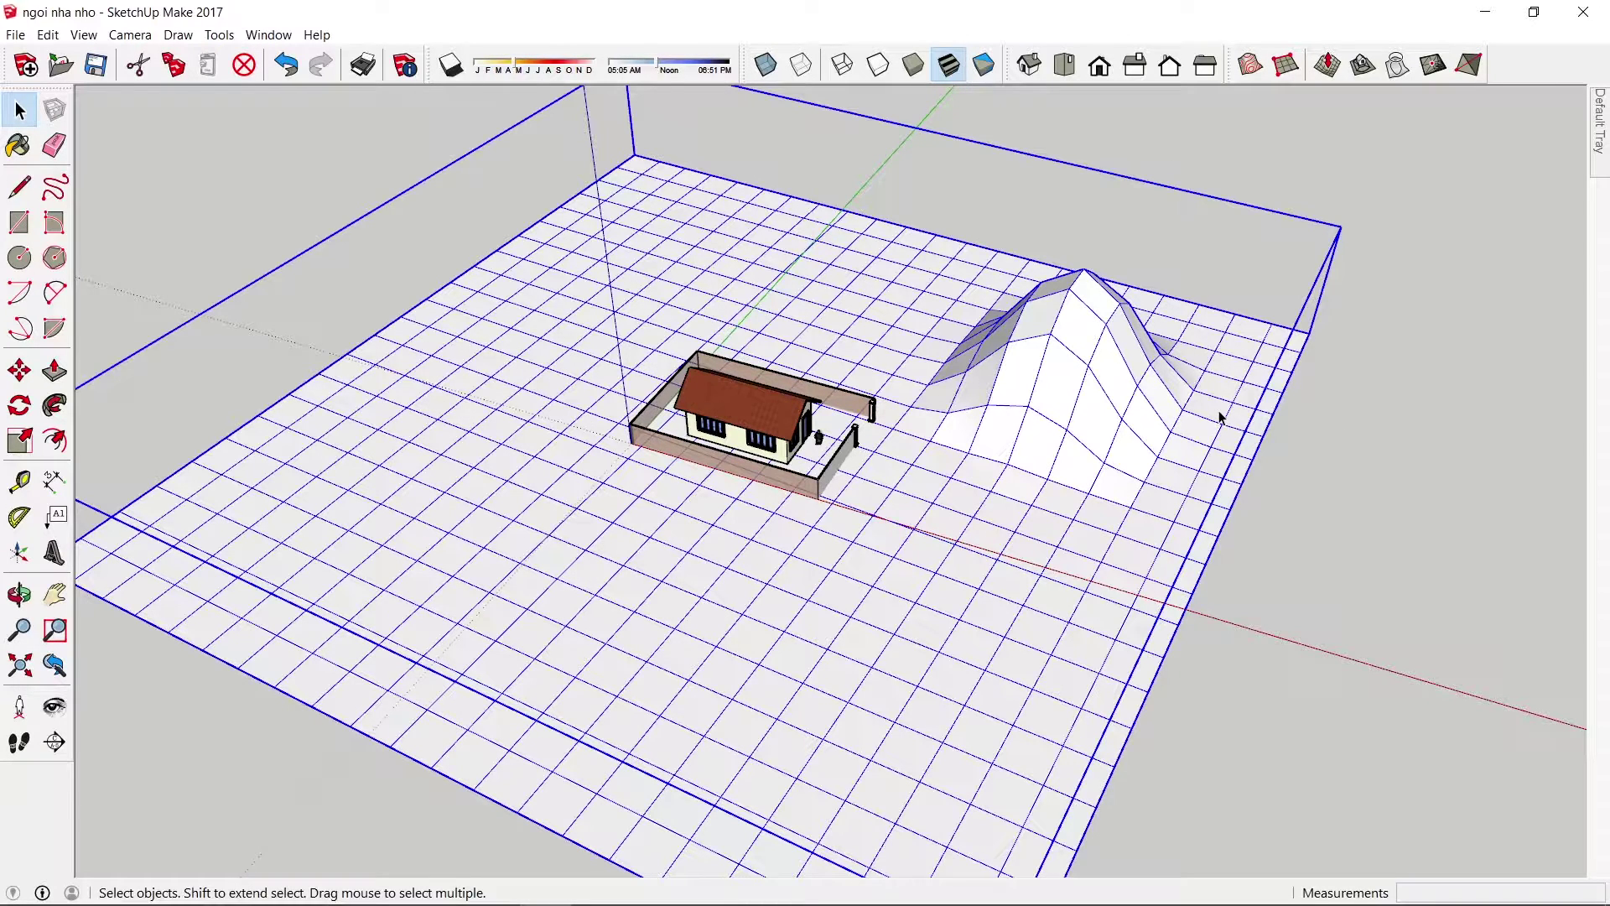
key(Delete)
scroll(958, 314, down, 2)
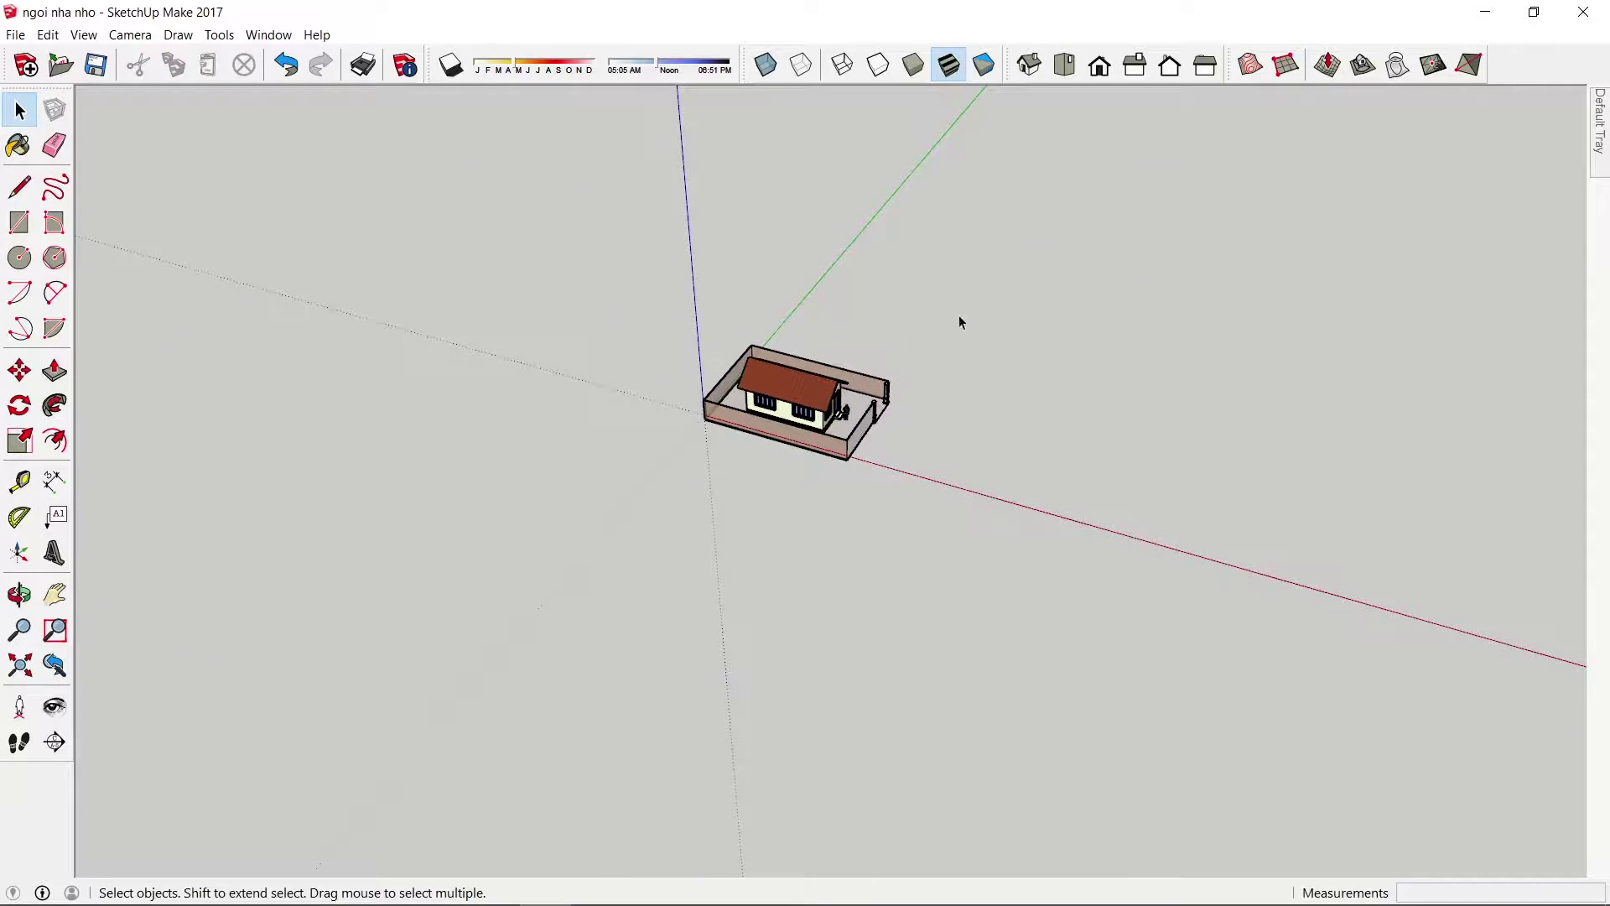
- Draw a new flat Sandbox grid with 2000mm spacing around the house and open it
click(1288, 70)
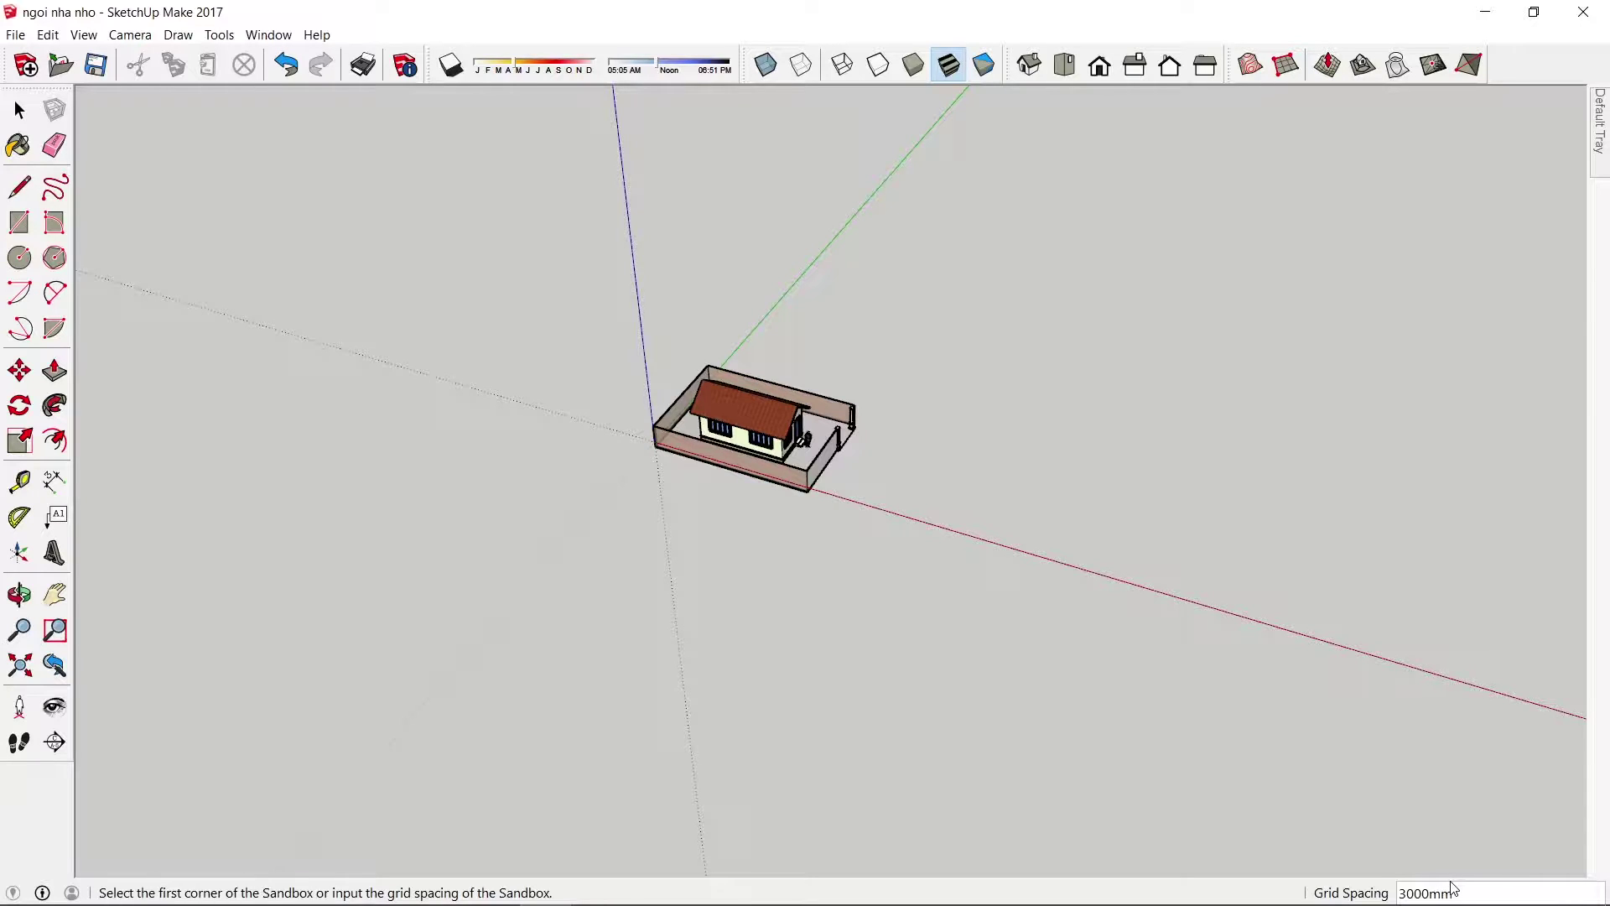
text(2)
key(Return)
click(343, 521)
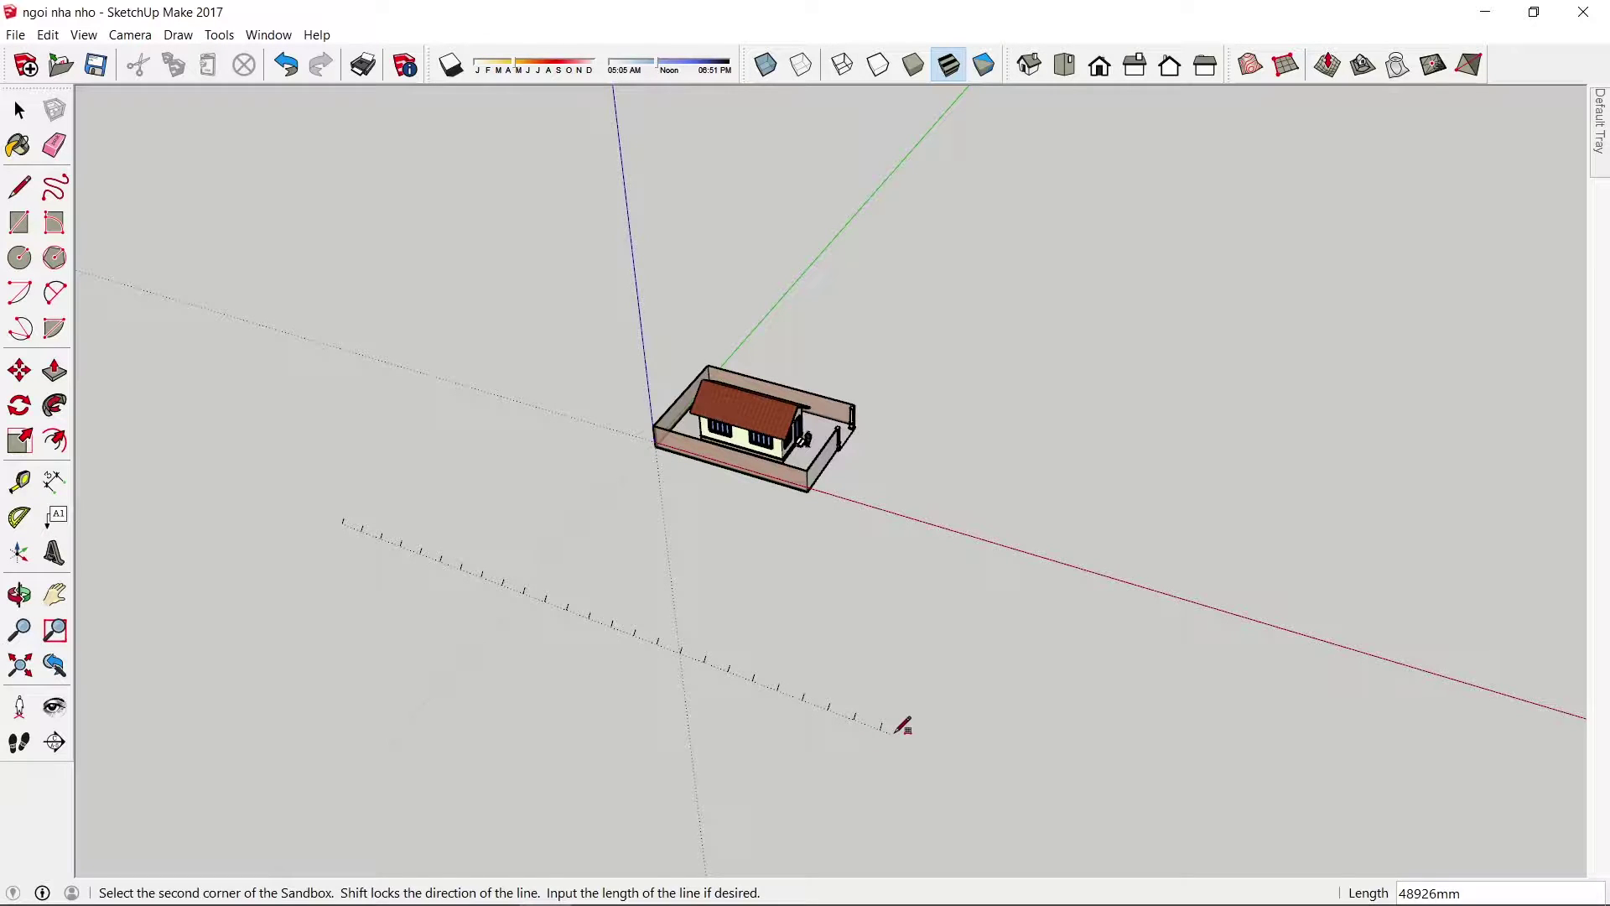
click(898, 729)
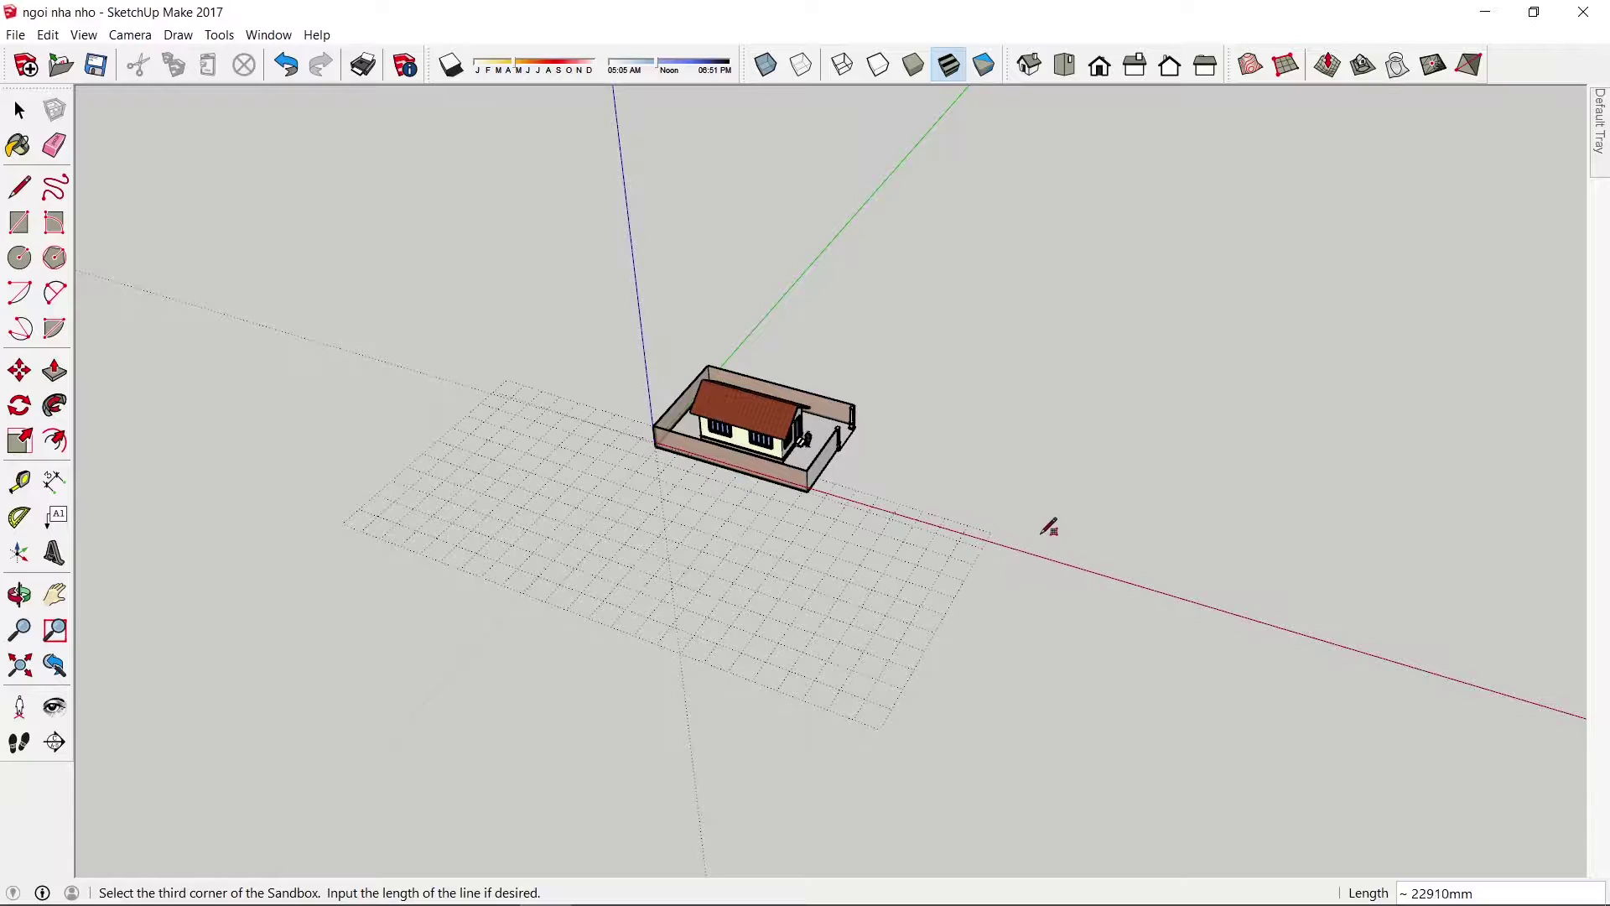
click(1134, 361)
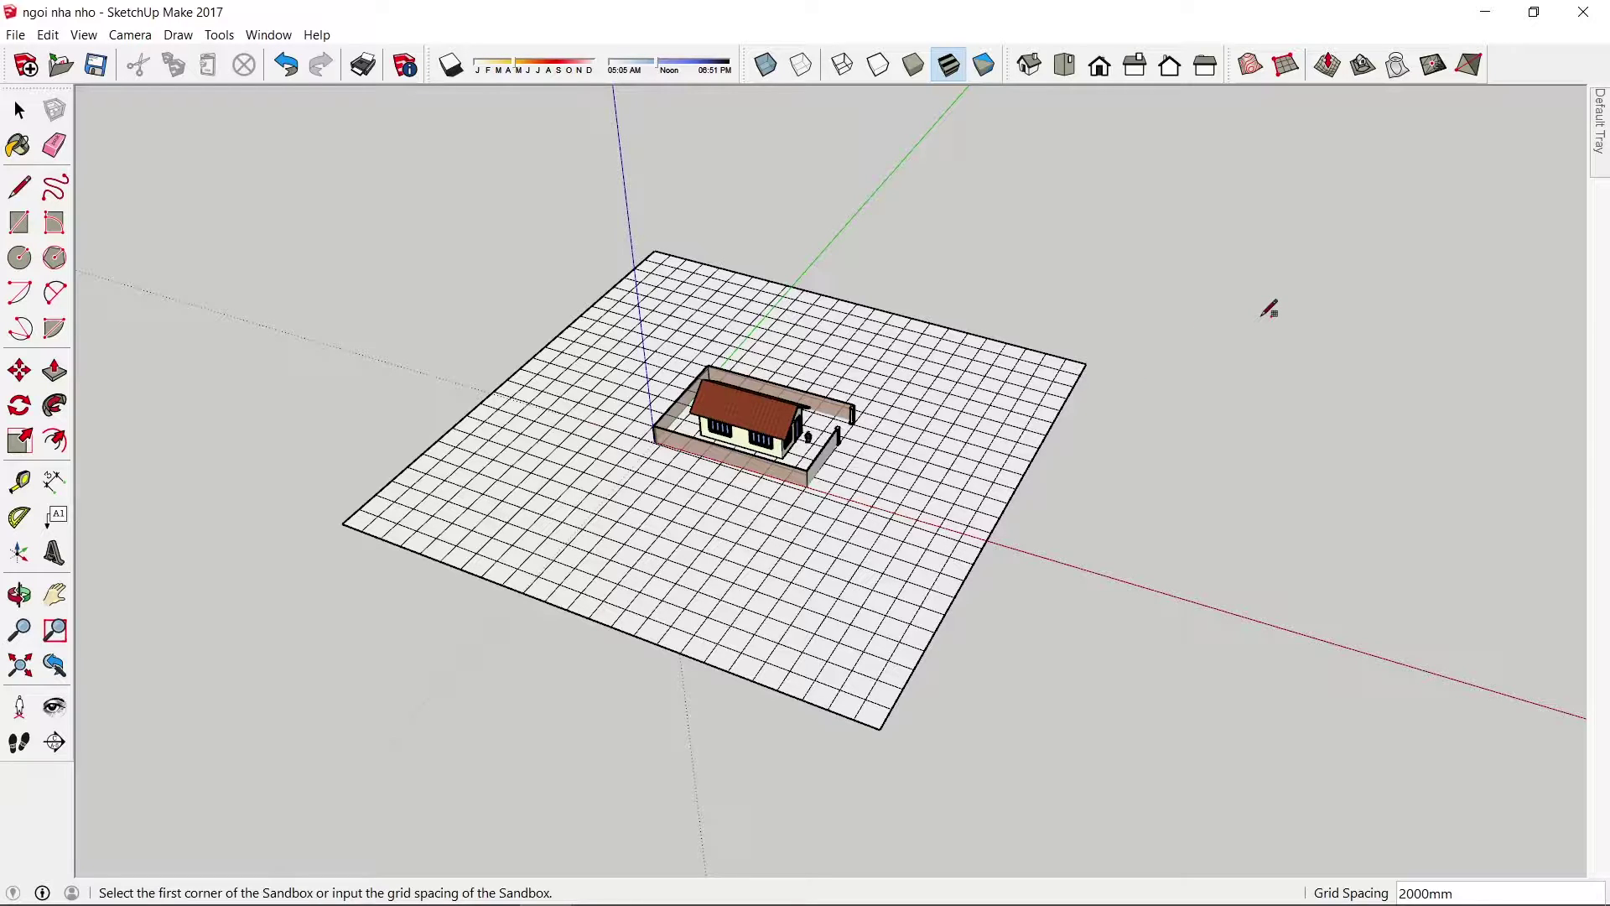
key(space)
click(1033, 398)
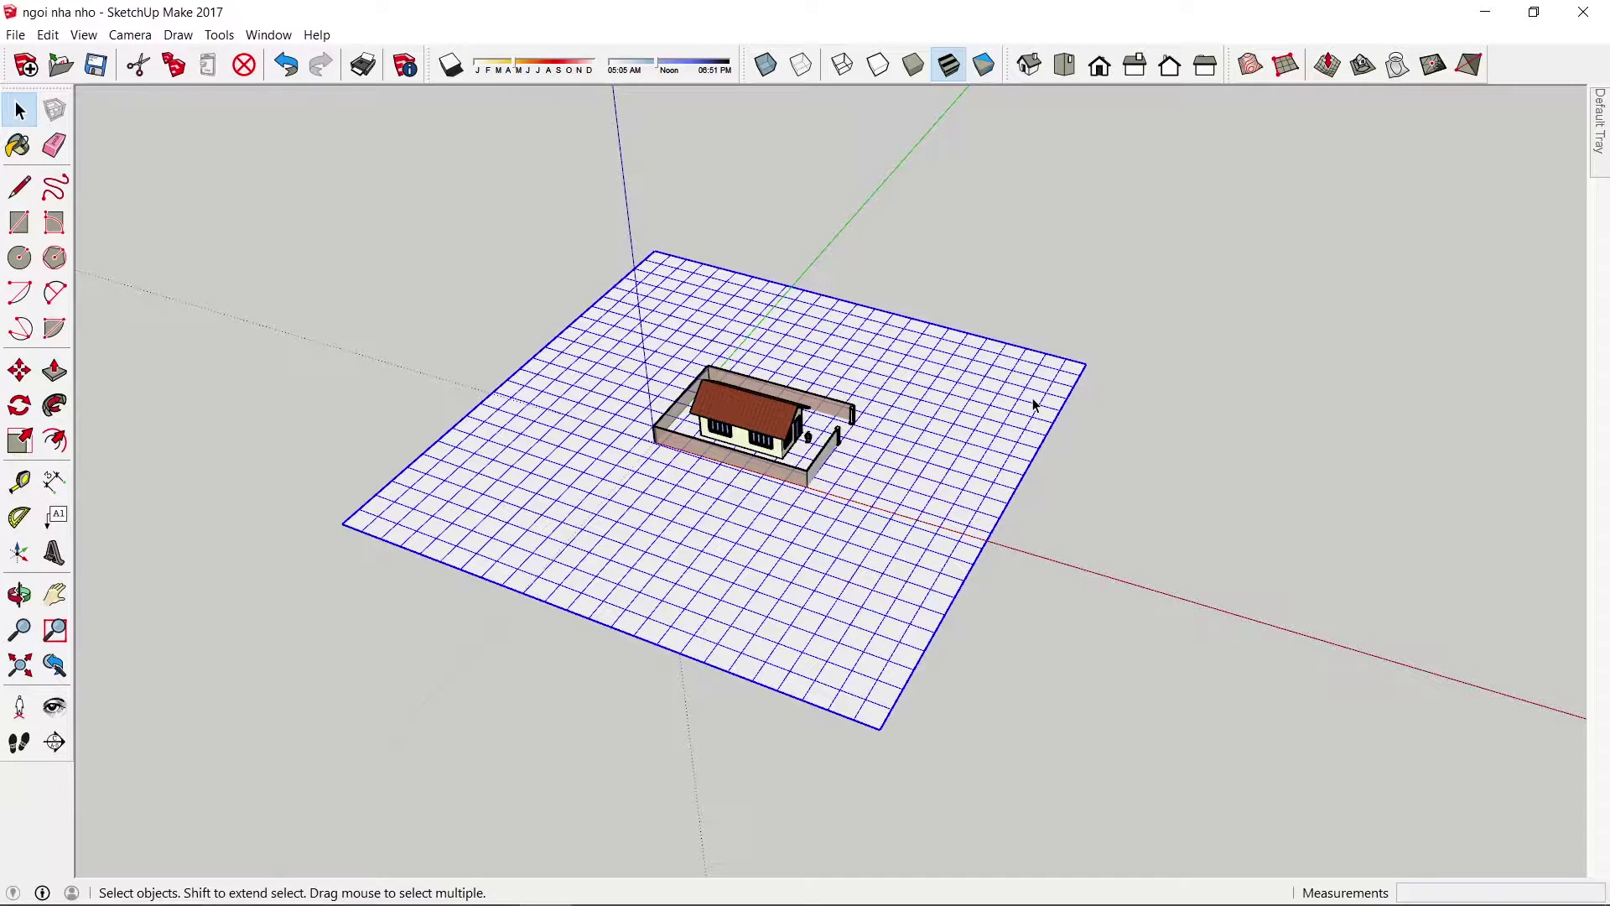
double_click(1033, 397)
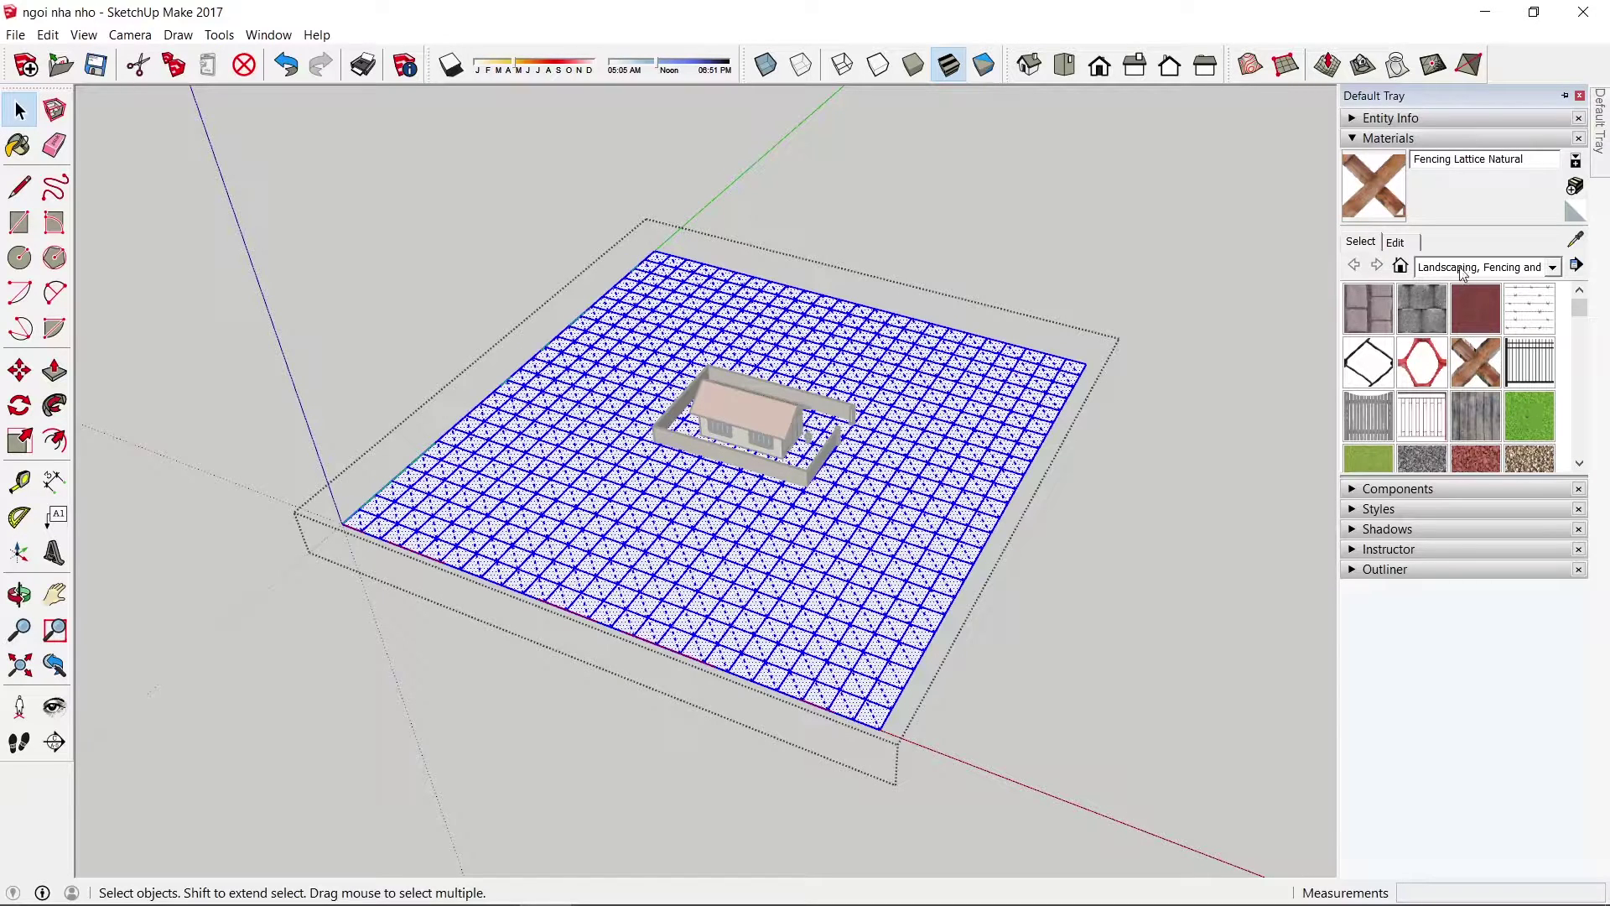
- Paint the sandbox grid with the Grass Dark Green material
click(1530, 416)
click(1000, 427)
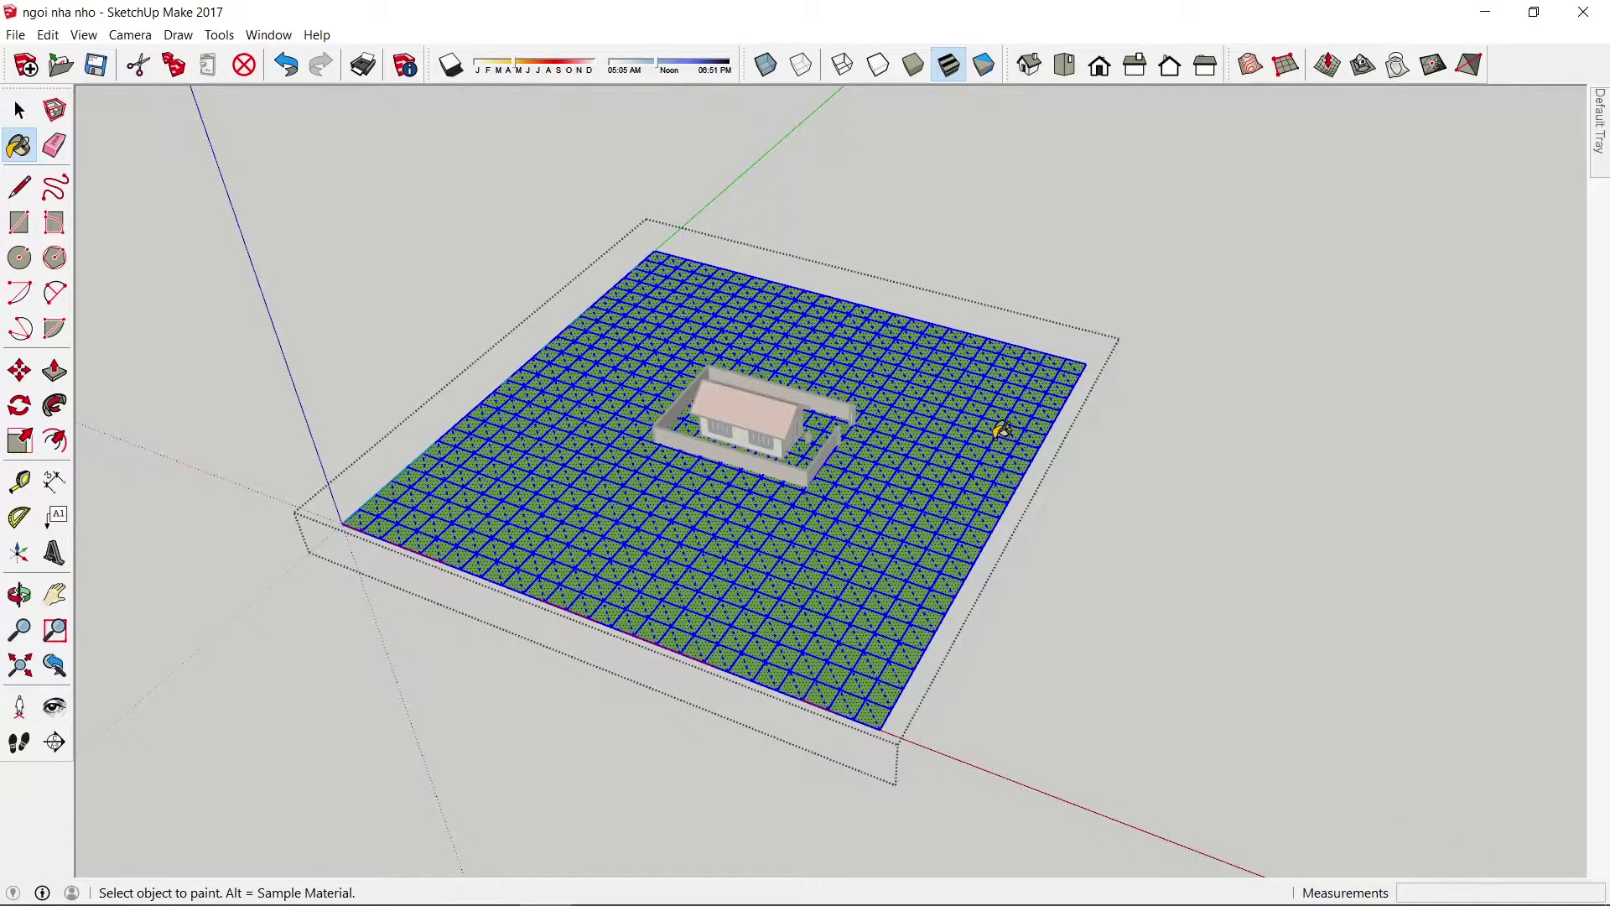
key(space)
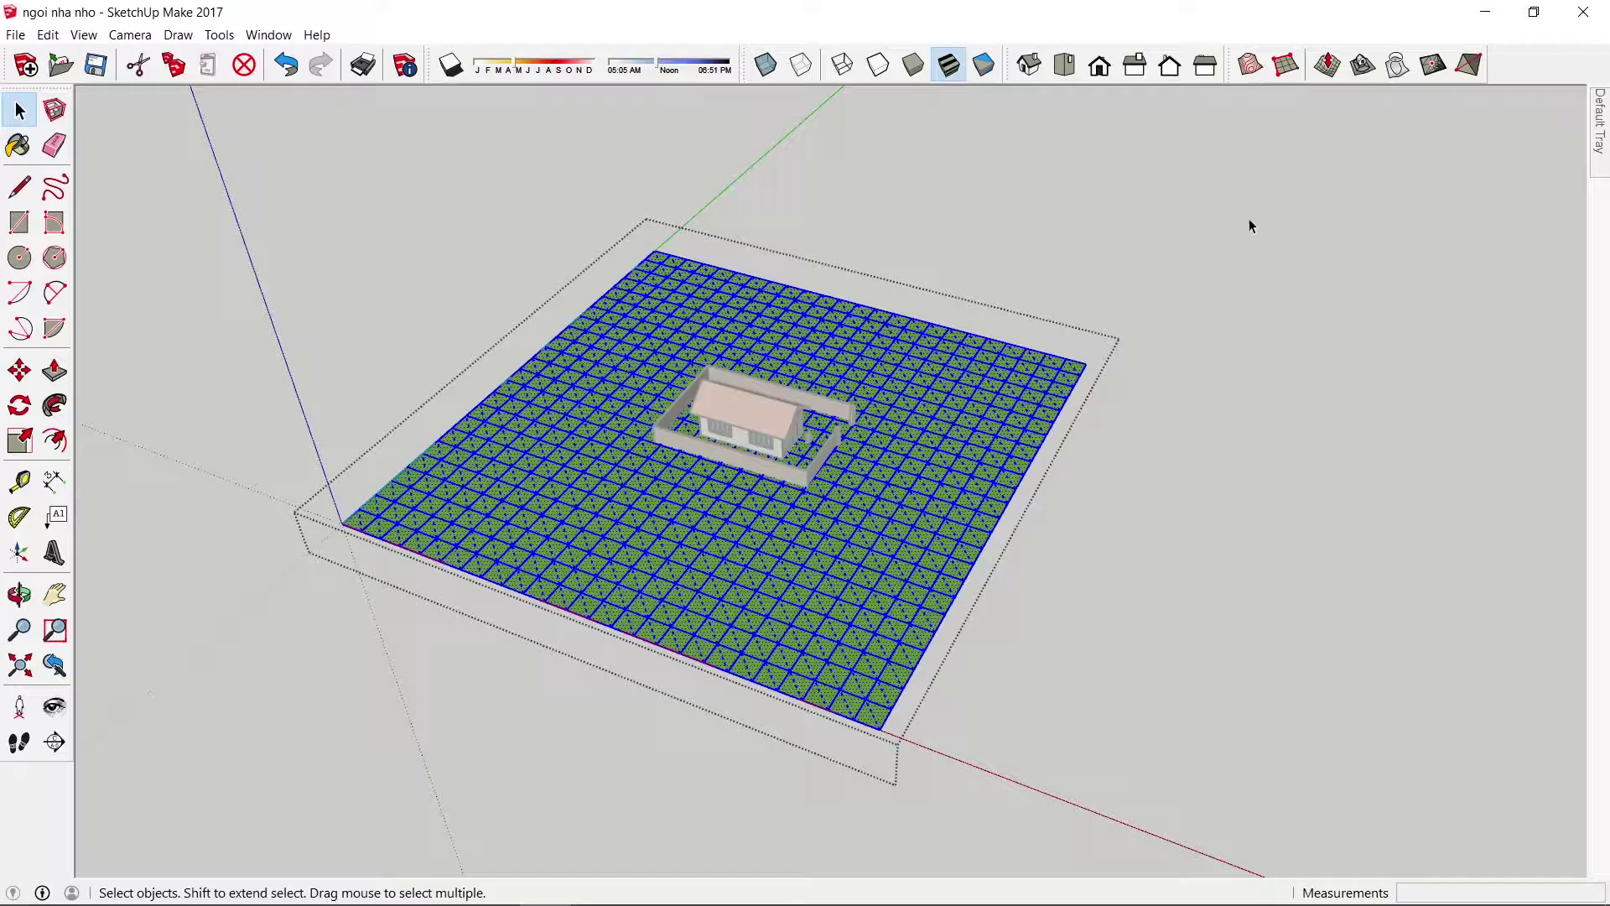
- Open the ground group, select a grid face and start Smoove
click(1328, 68)
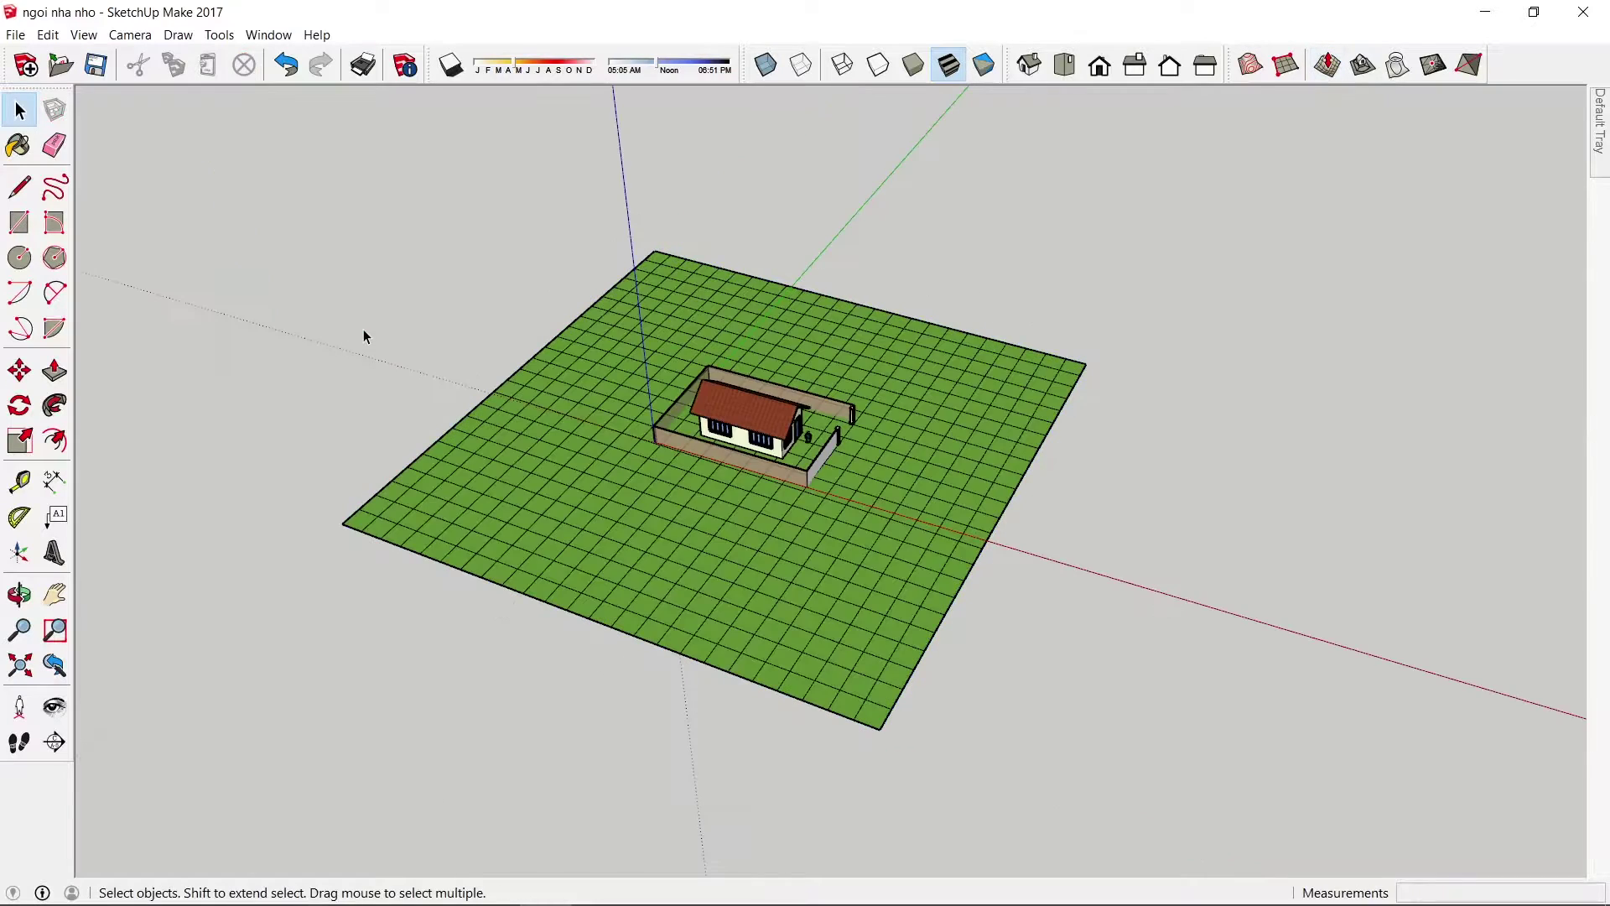
double_click(873, 453)
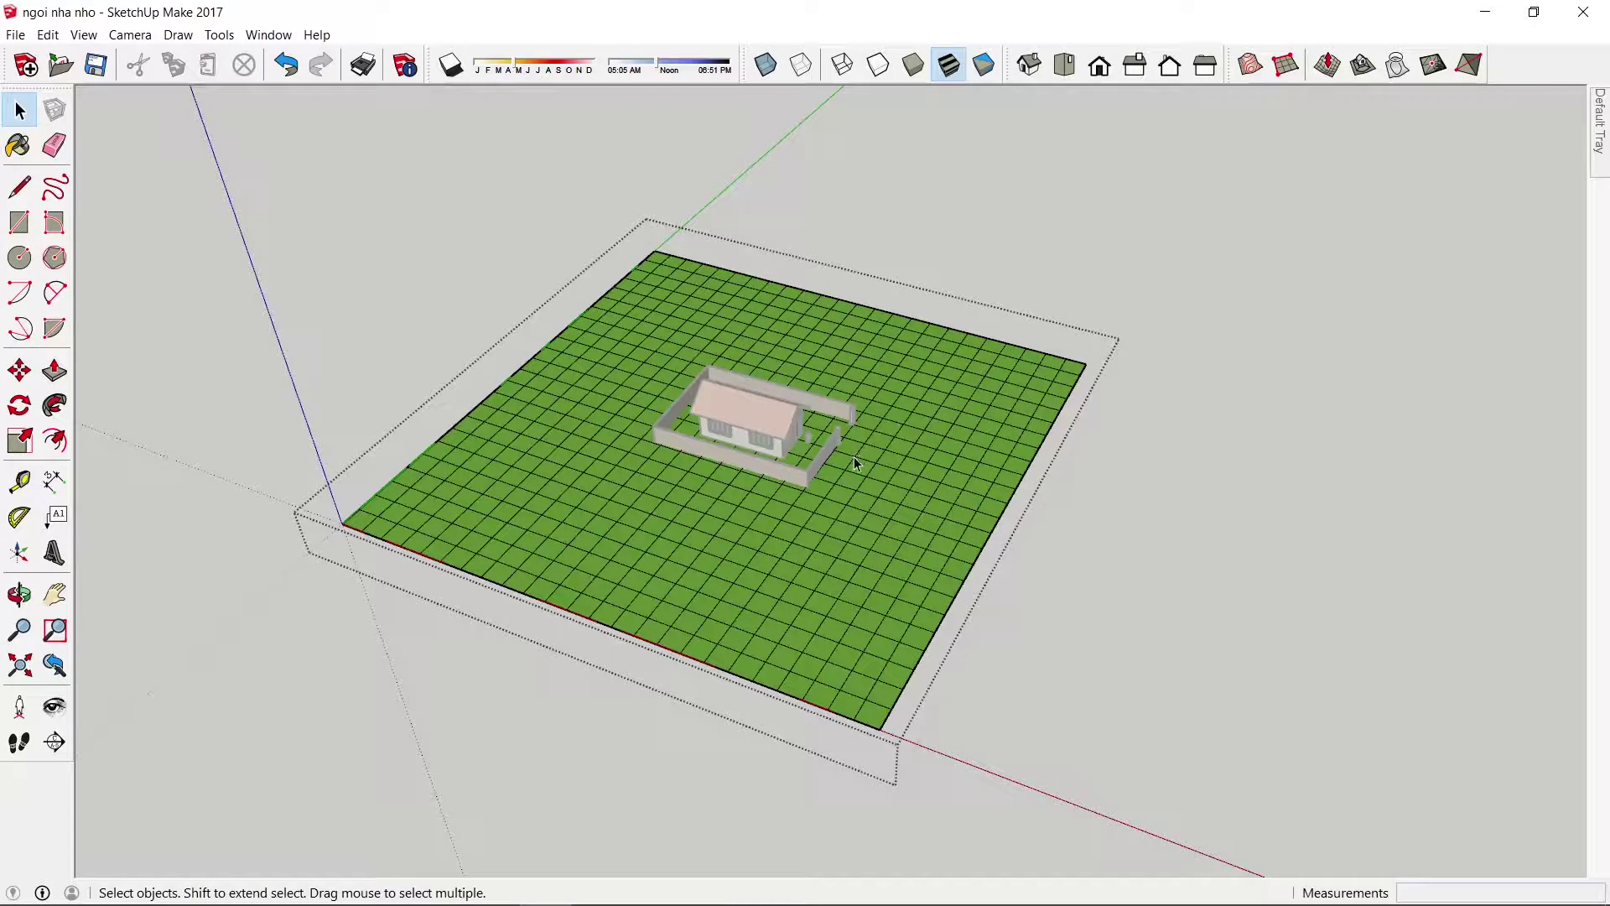
click(843, 458)
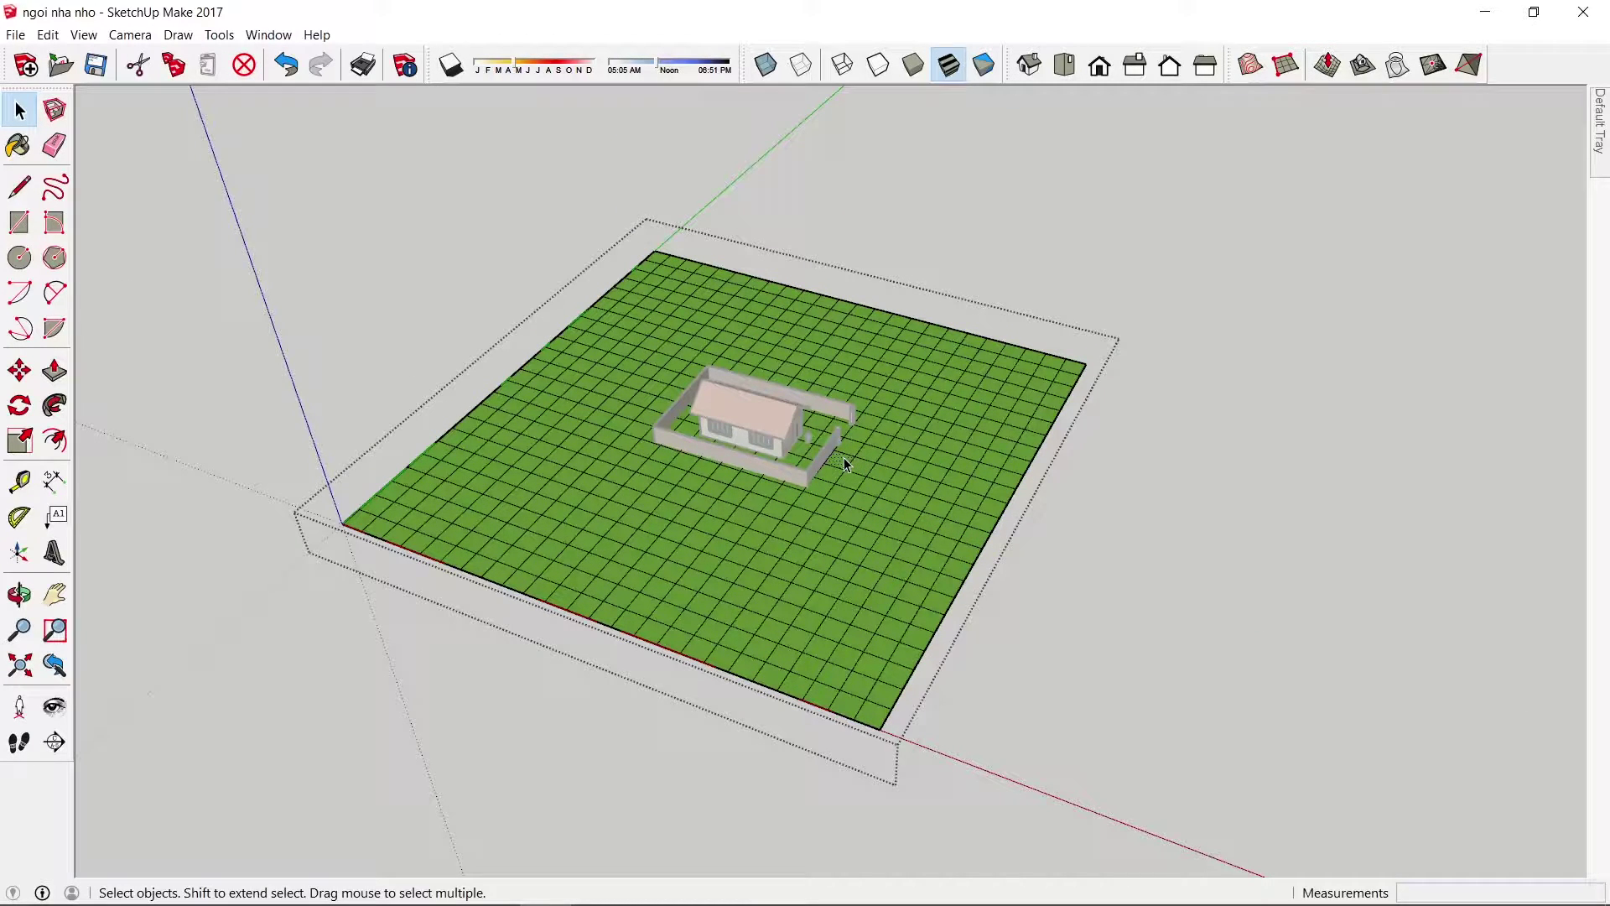
click(1327, 64)
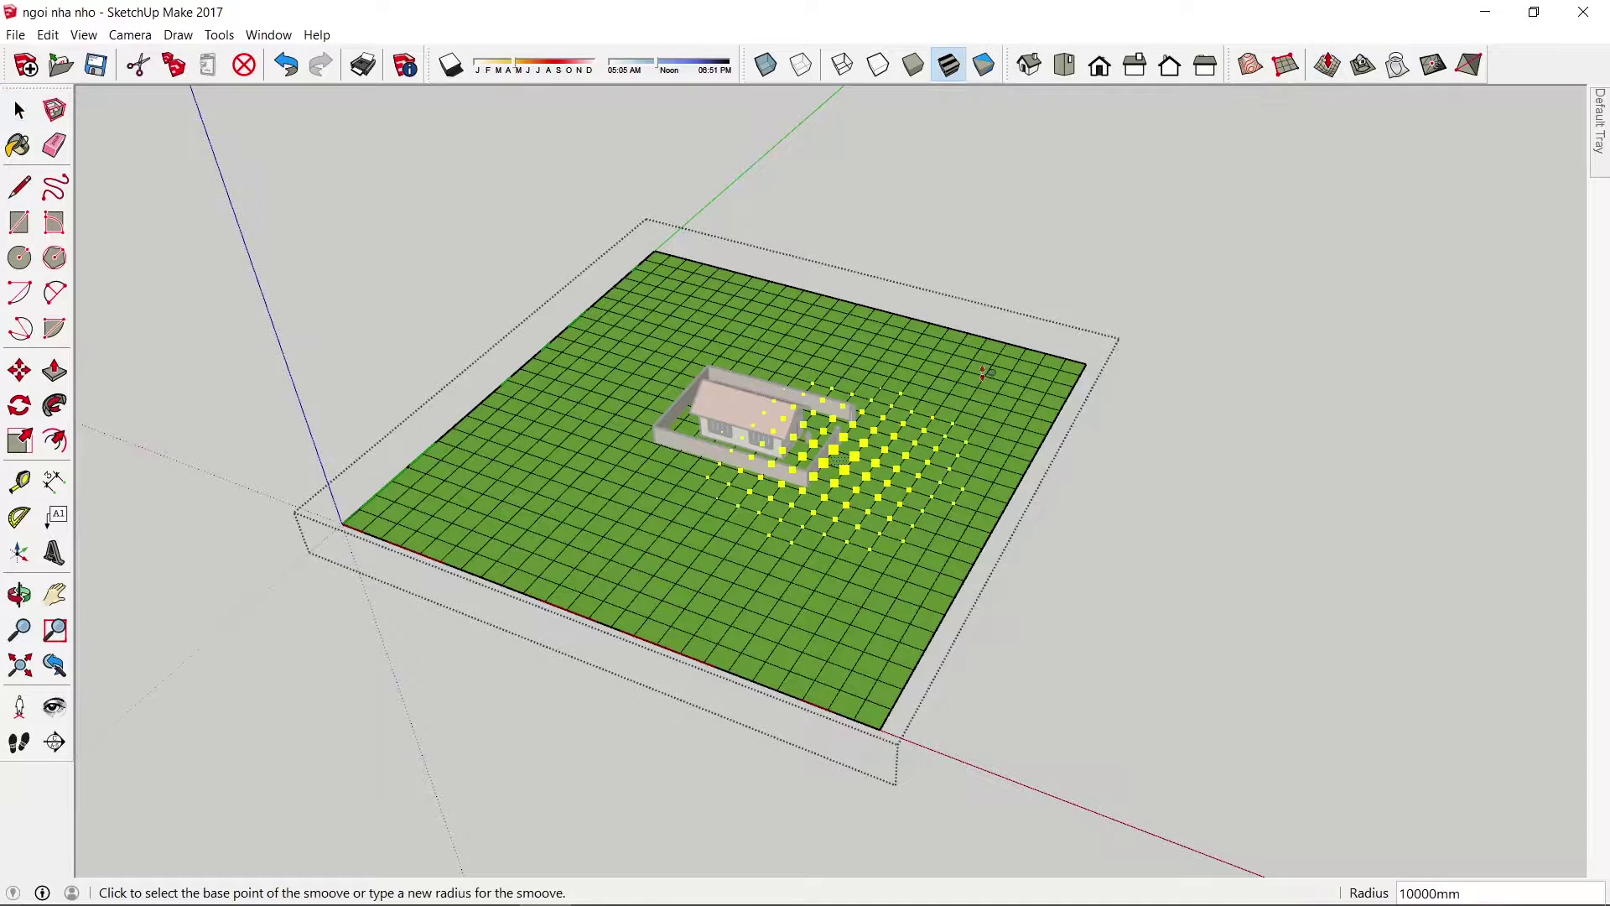
- Smoove a rounded hill right of the house at a 10000mm radius
click(864, 457)
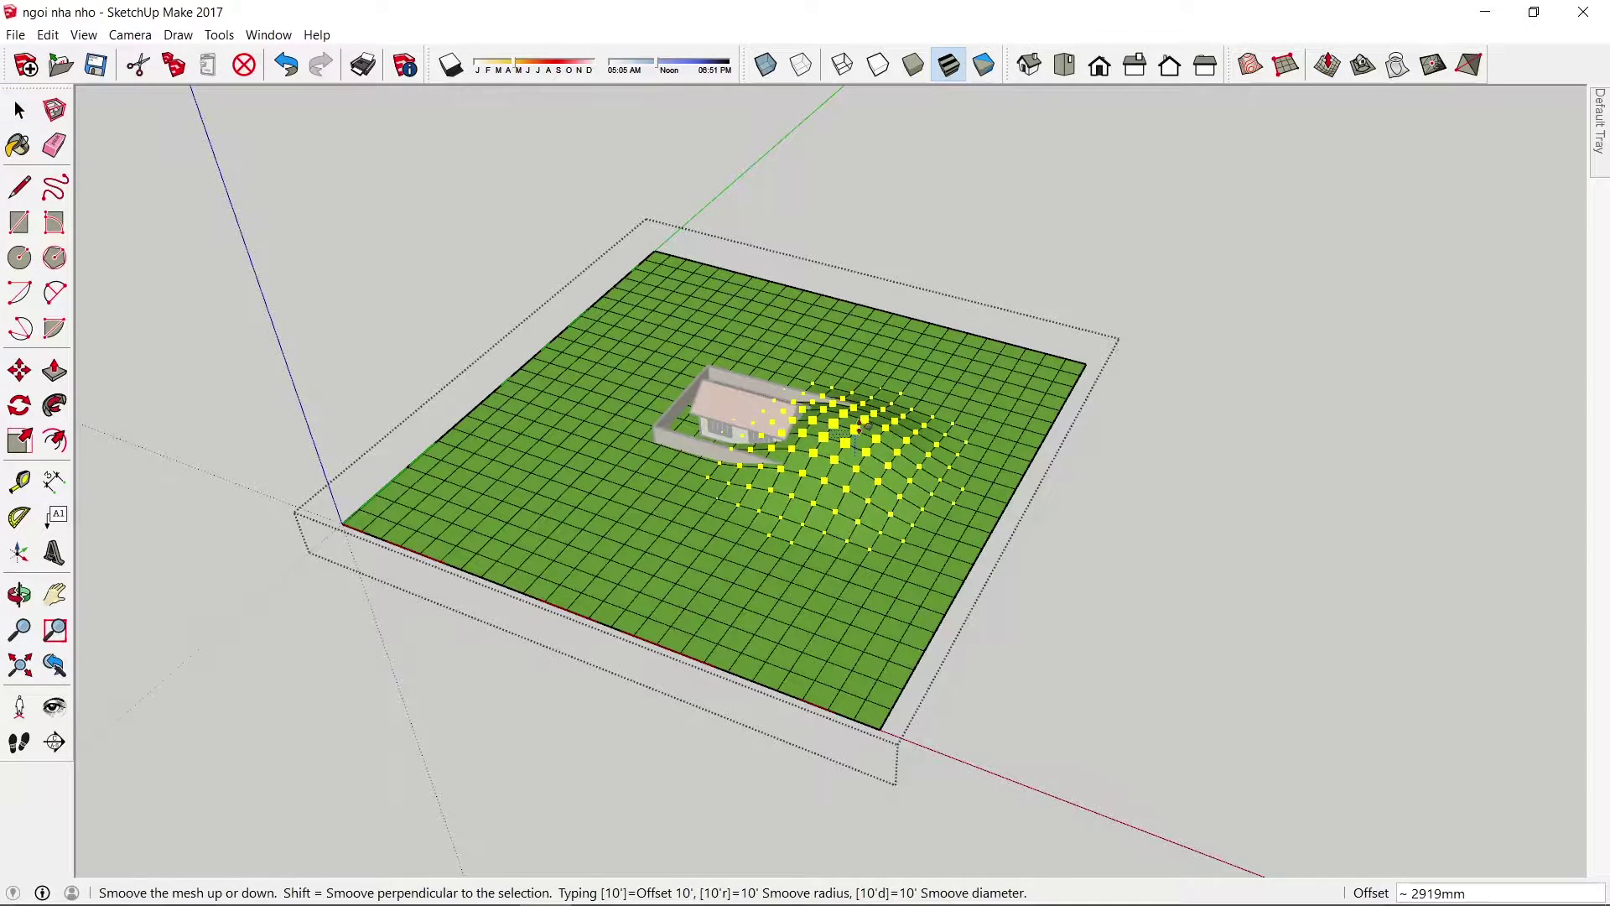
click(904, 399)
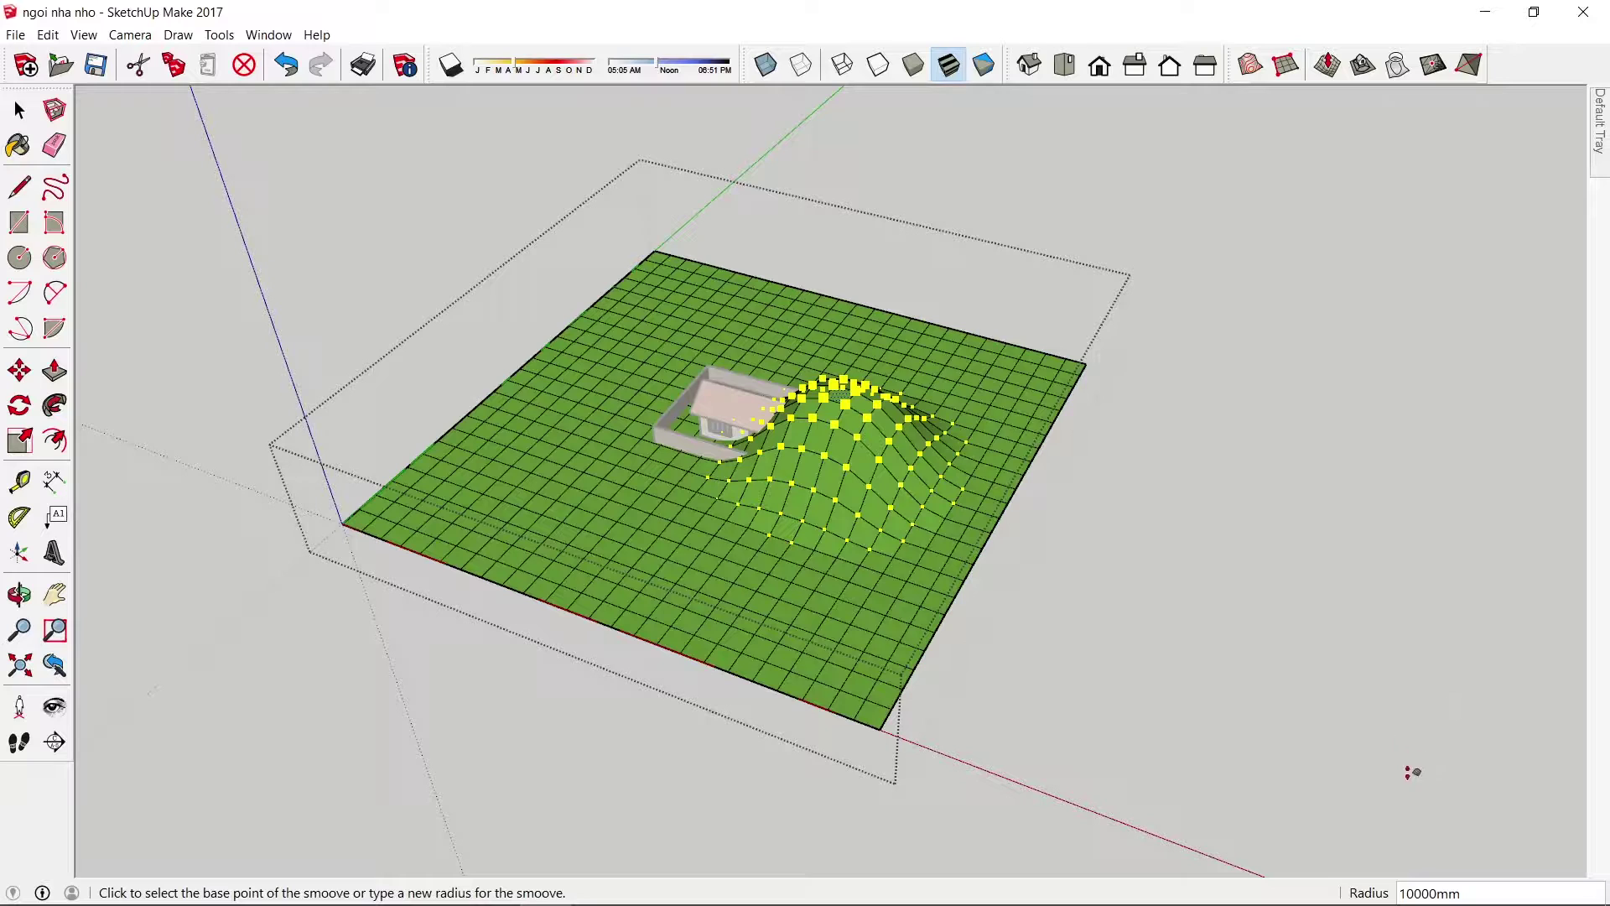
key(space)
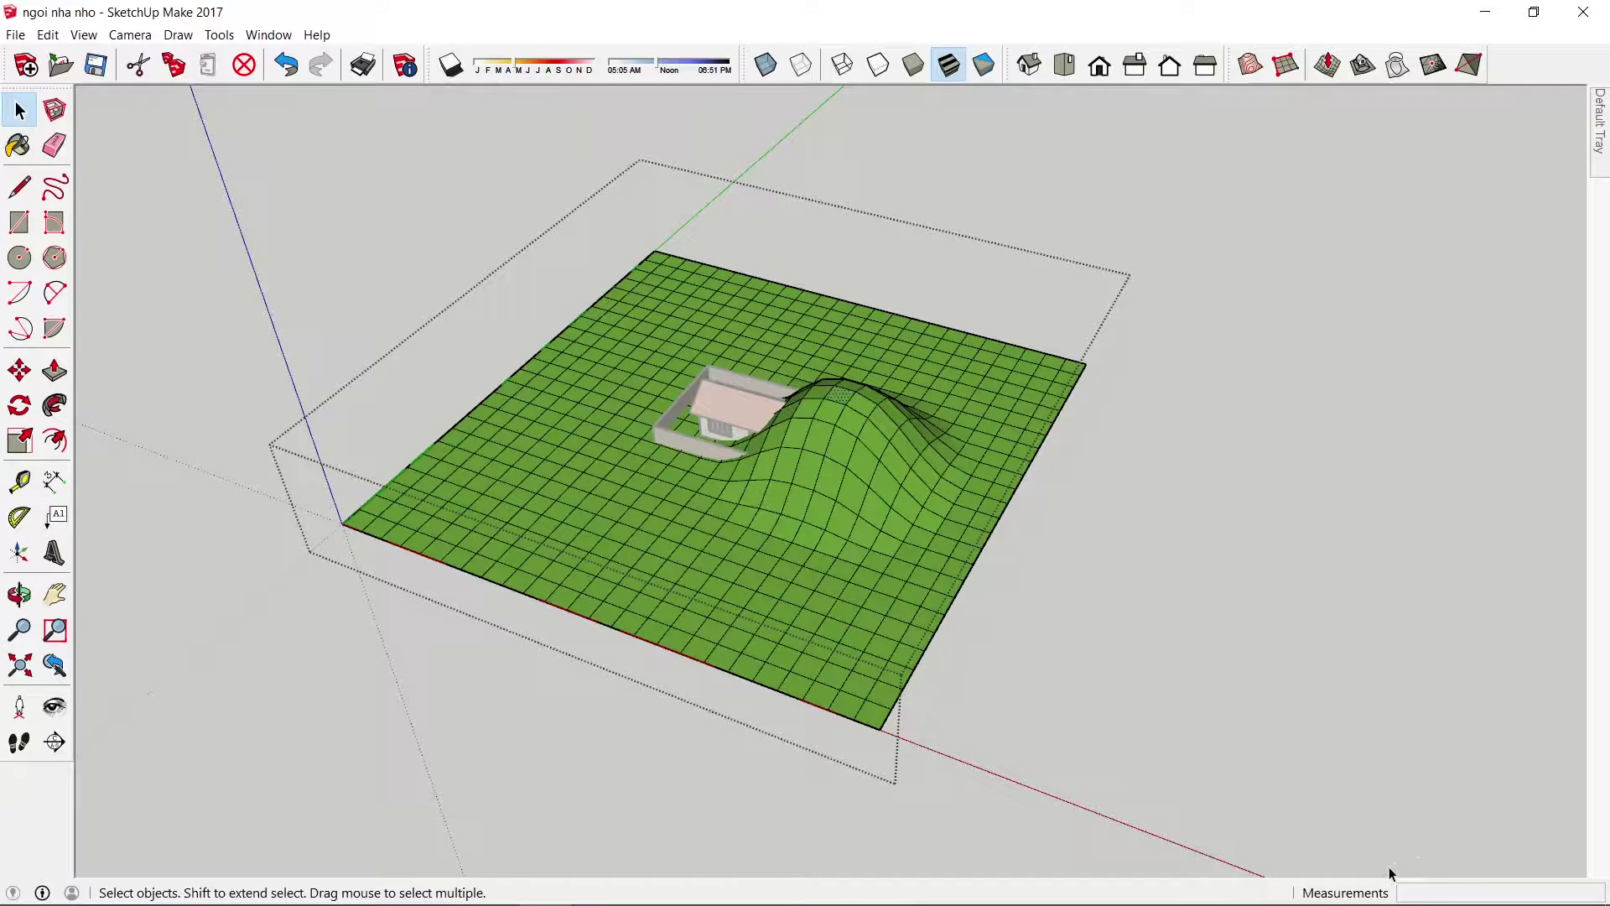
- Set the Smoove radius to 20000mm and raise broad rises near and left of the house
click(1330, 69)
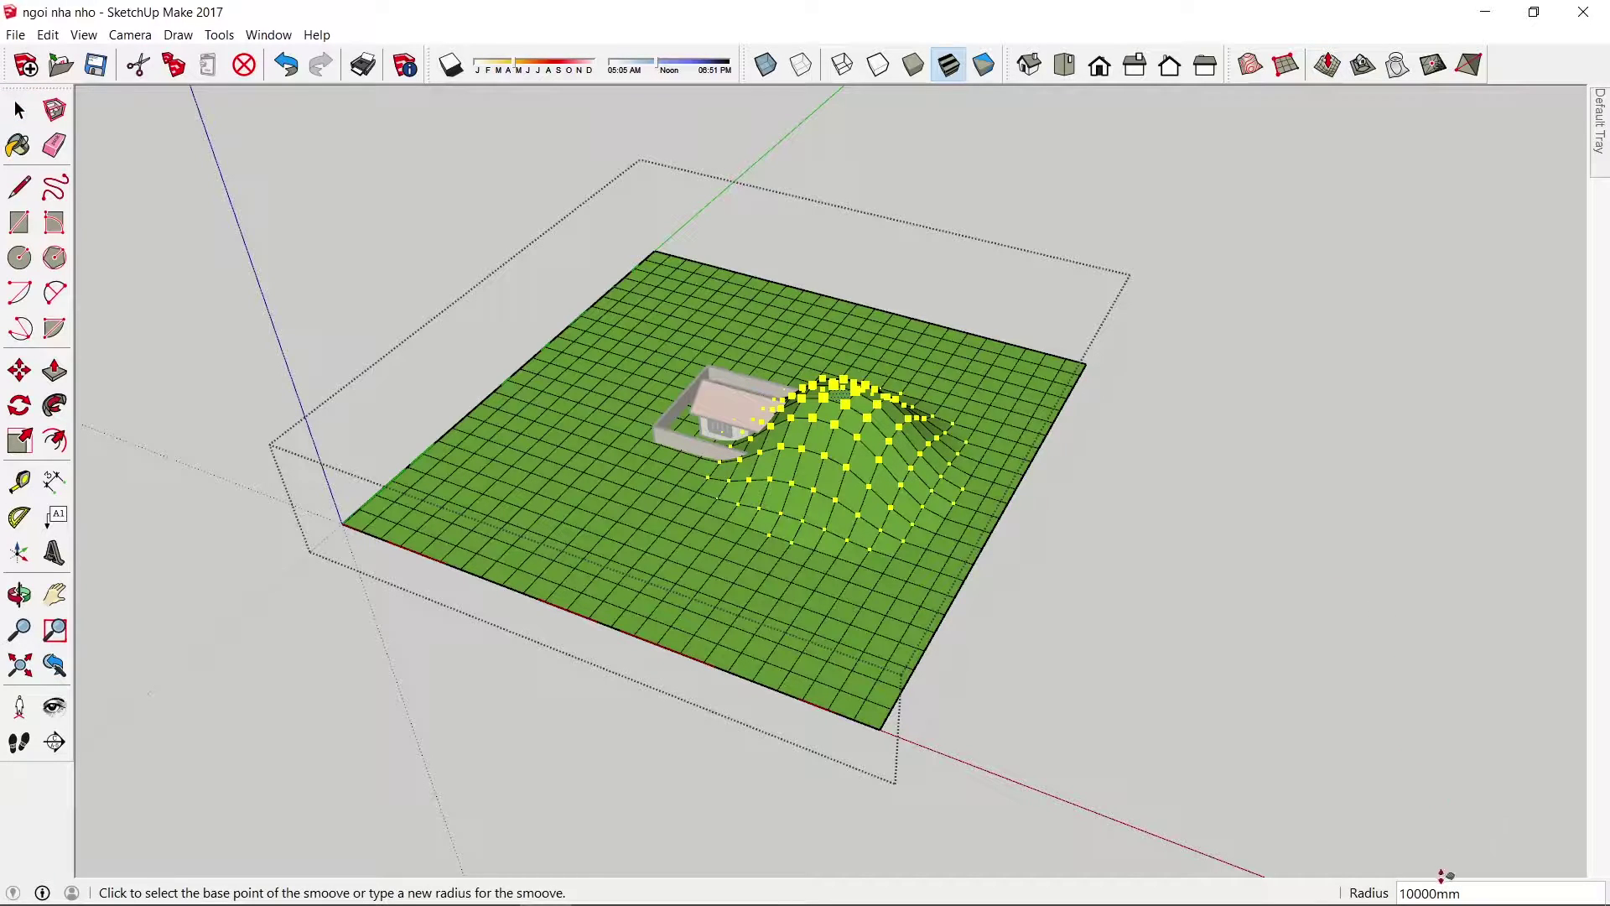
text(2)
text(00)
key(Return)
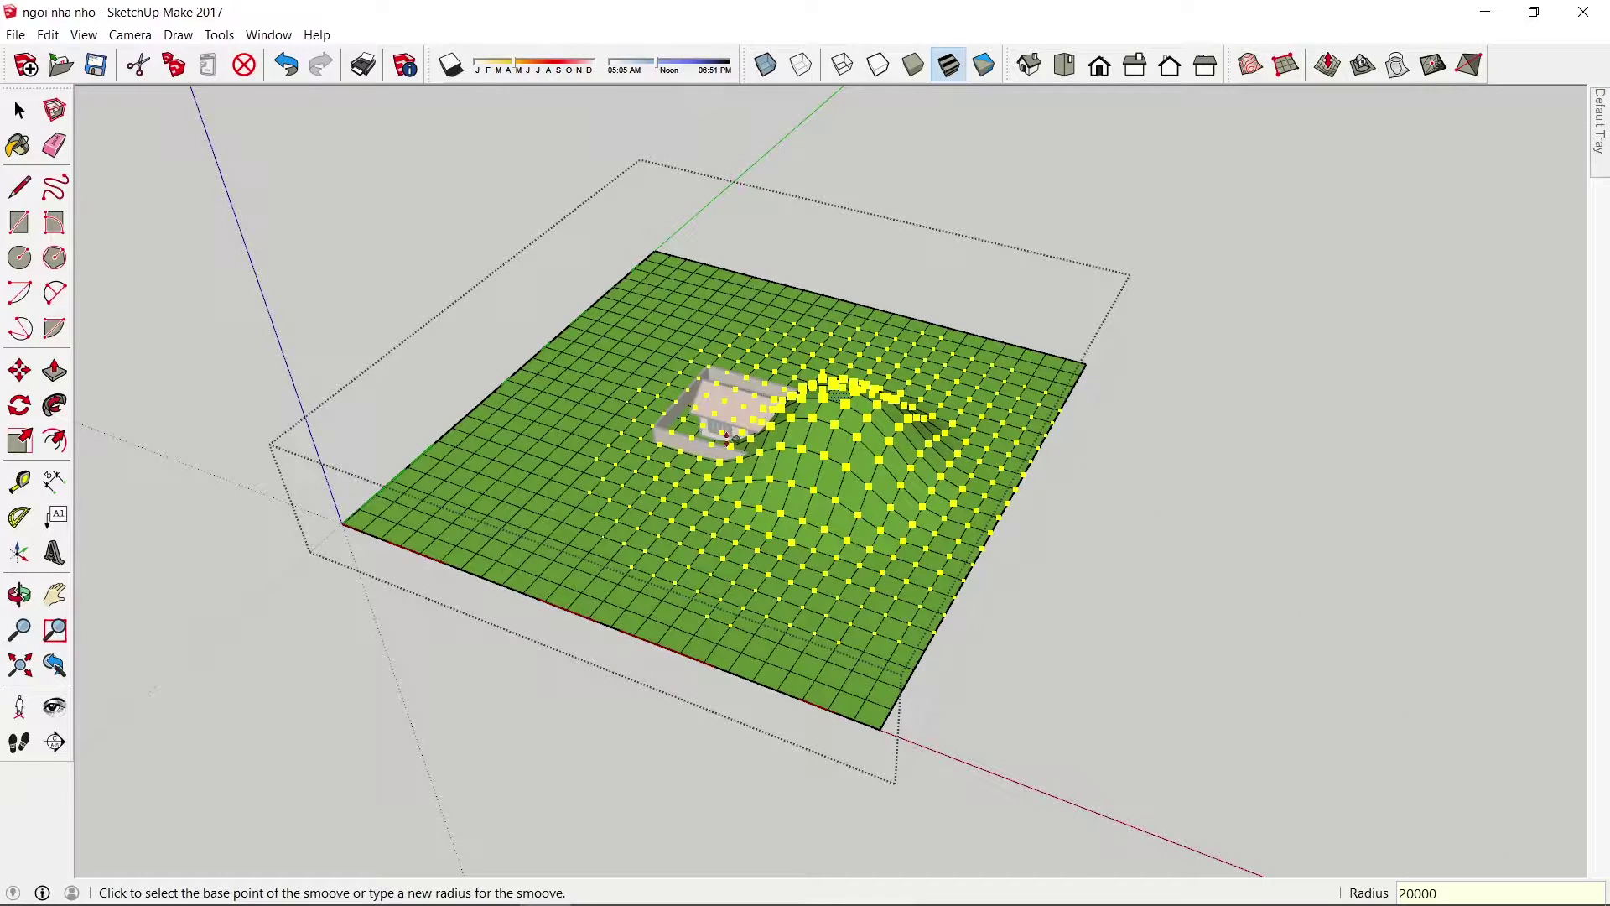
click(696, 466)
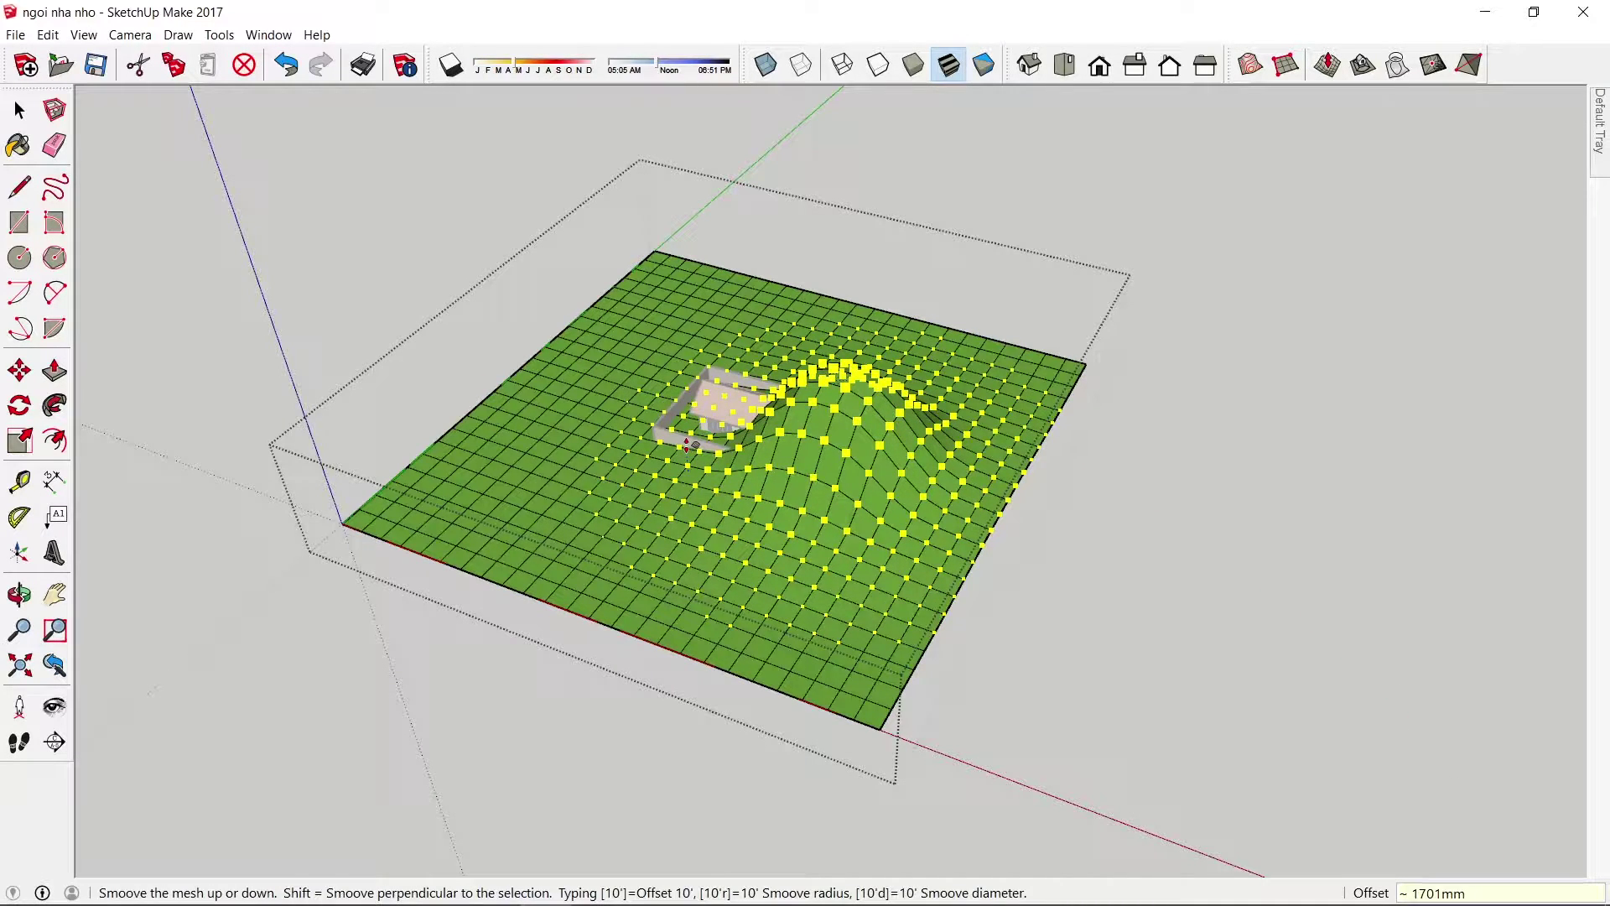
click(689, 445)
key(space)
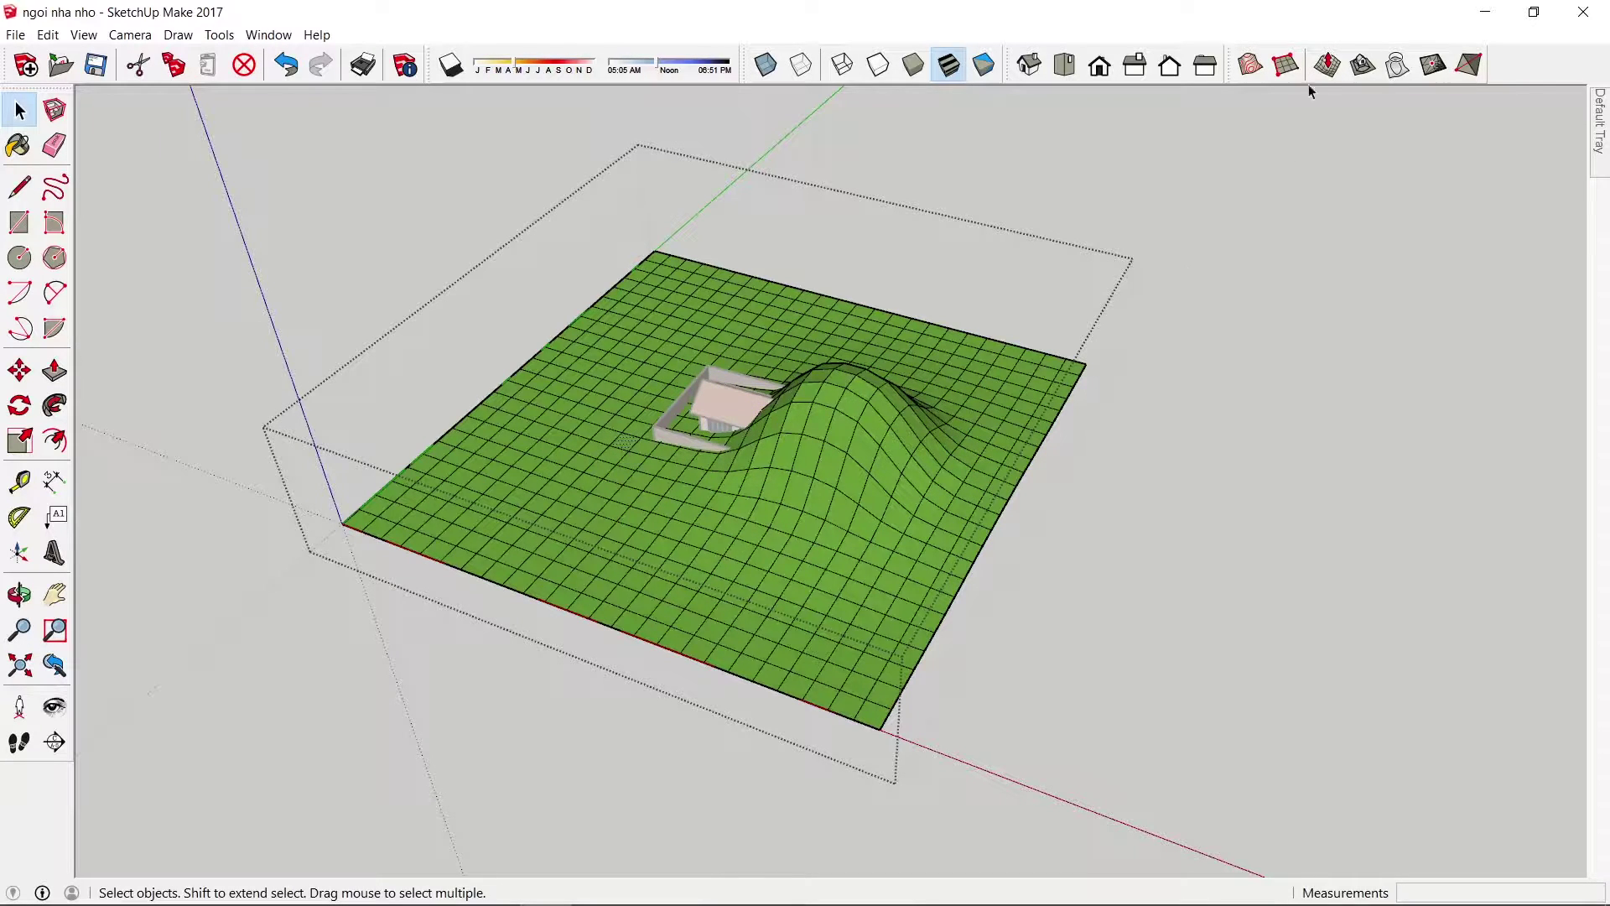
click(1327, 65)
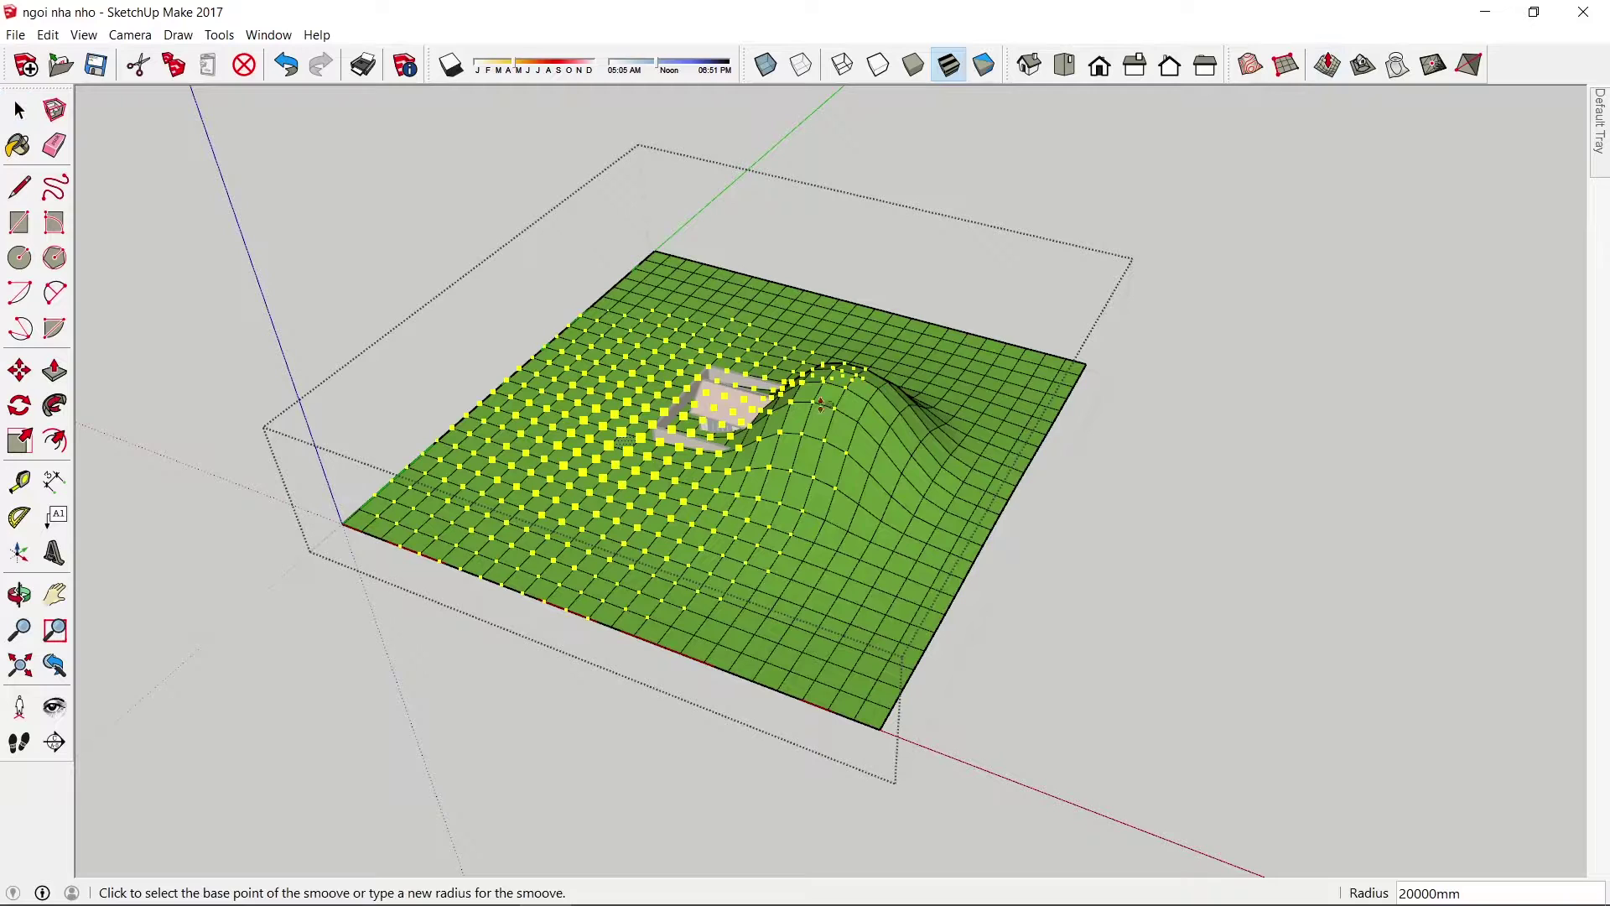
click(634, 438)
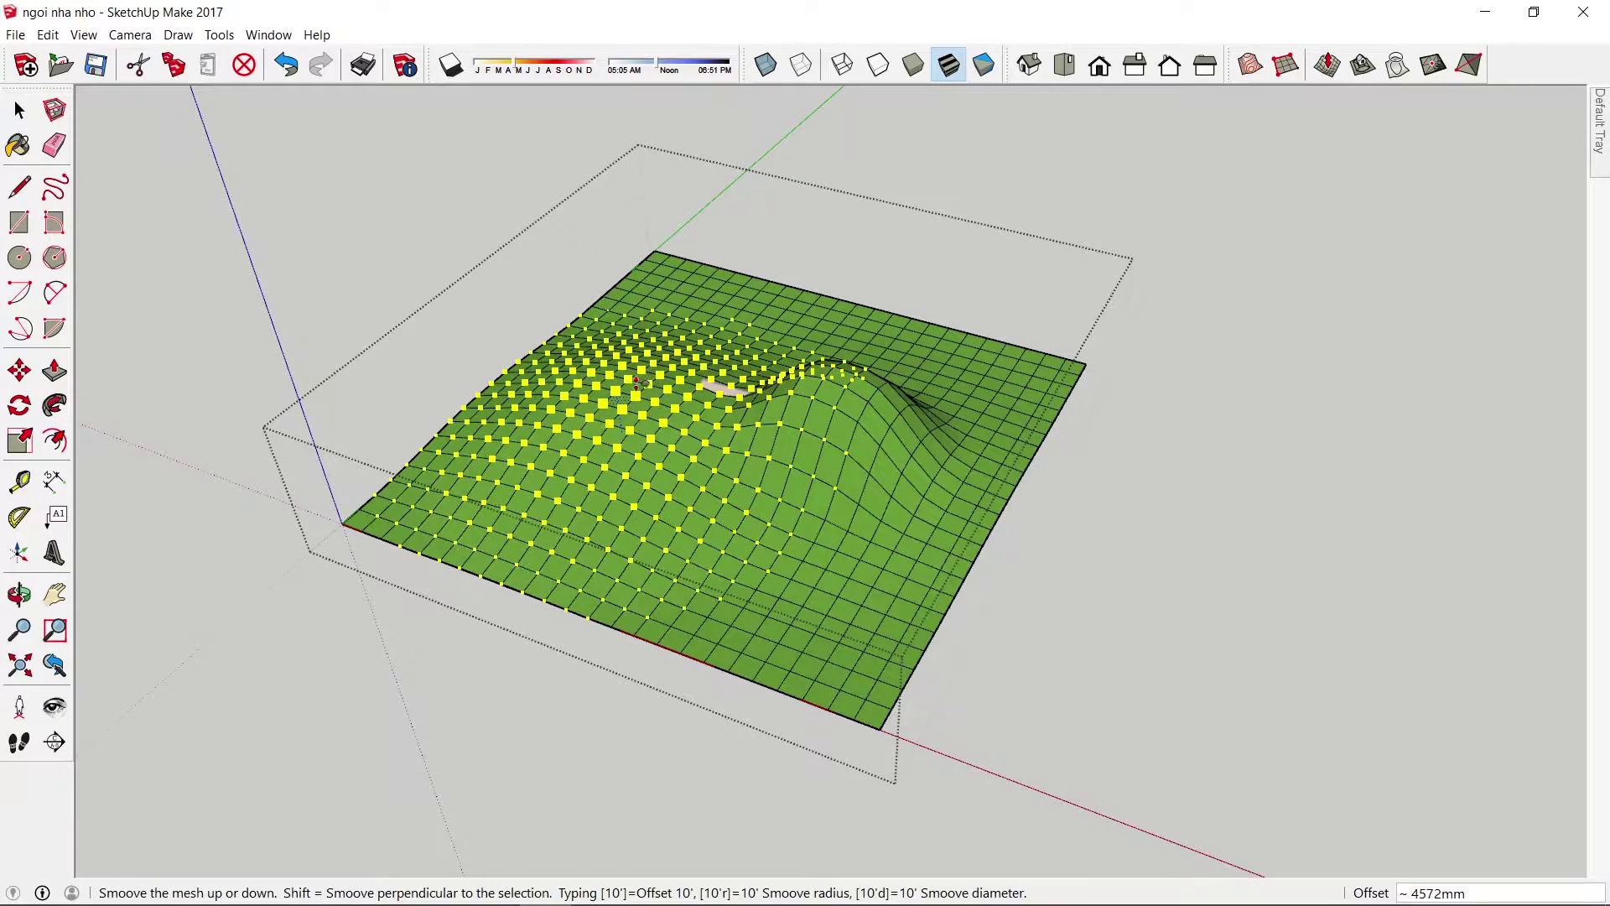
click(638, 360)
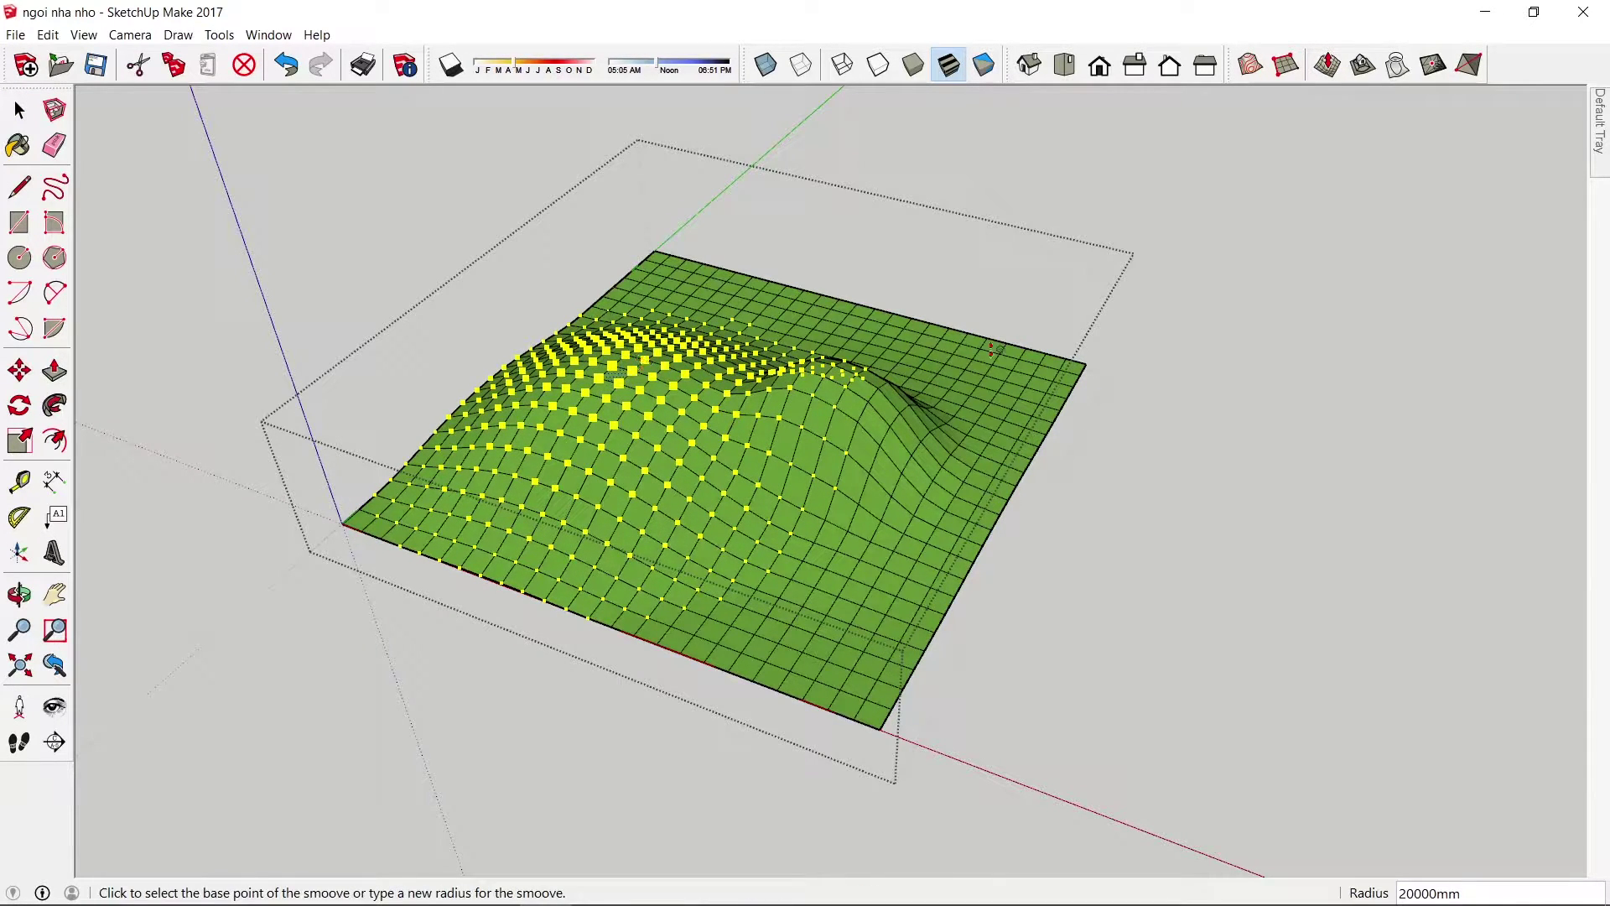
key(space)
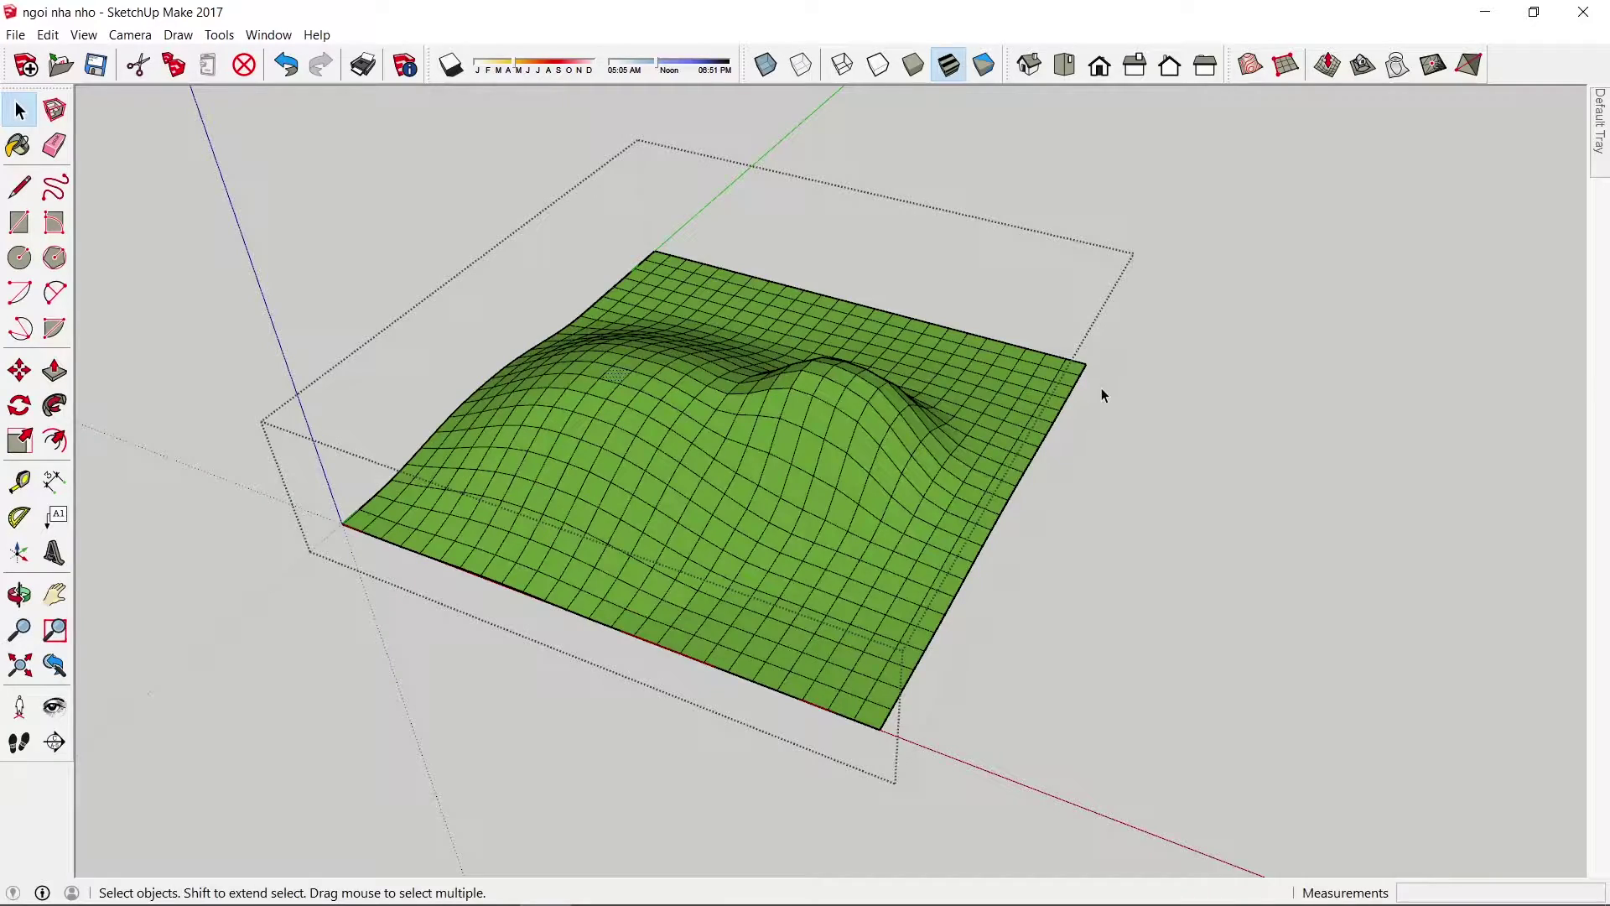
- Smoove a small bump into the terrain's front-left area
middle_drag(928, 455, 653, 534)
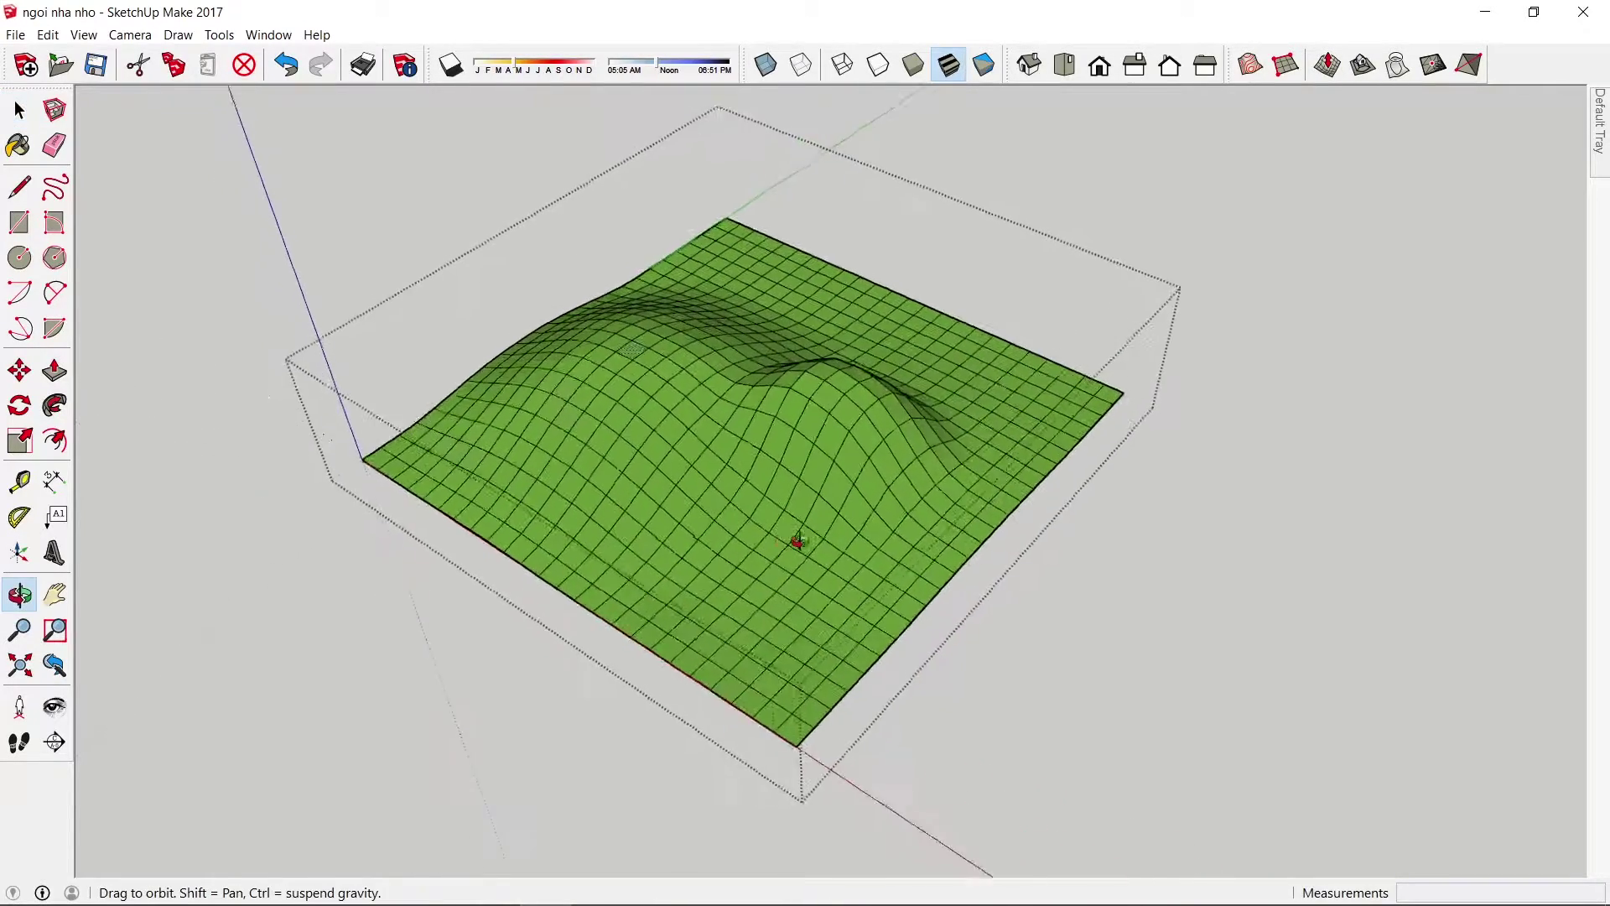
click(1326, 67)
click(683, 515)
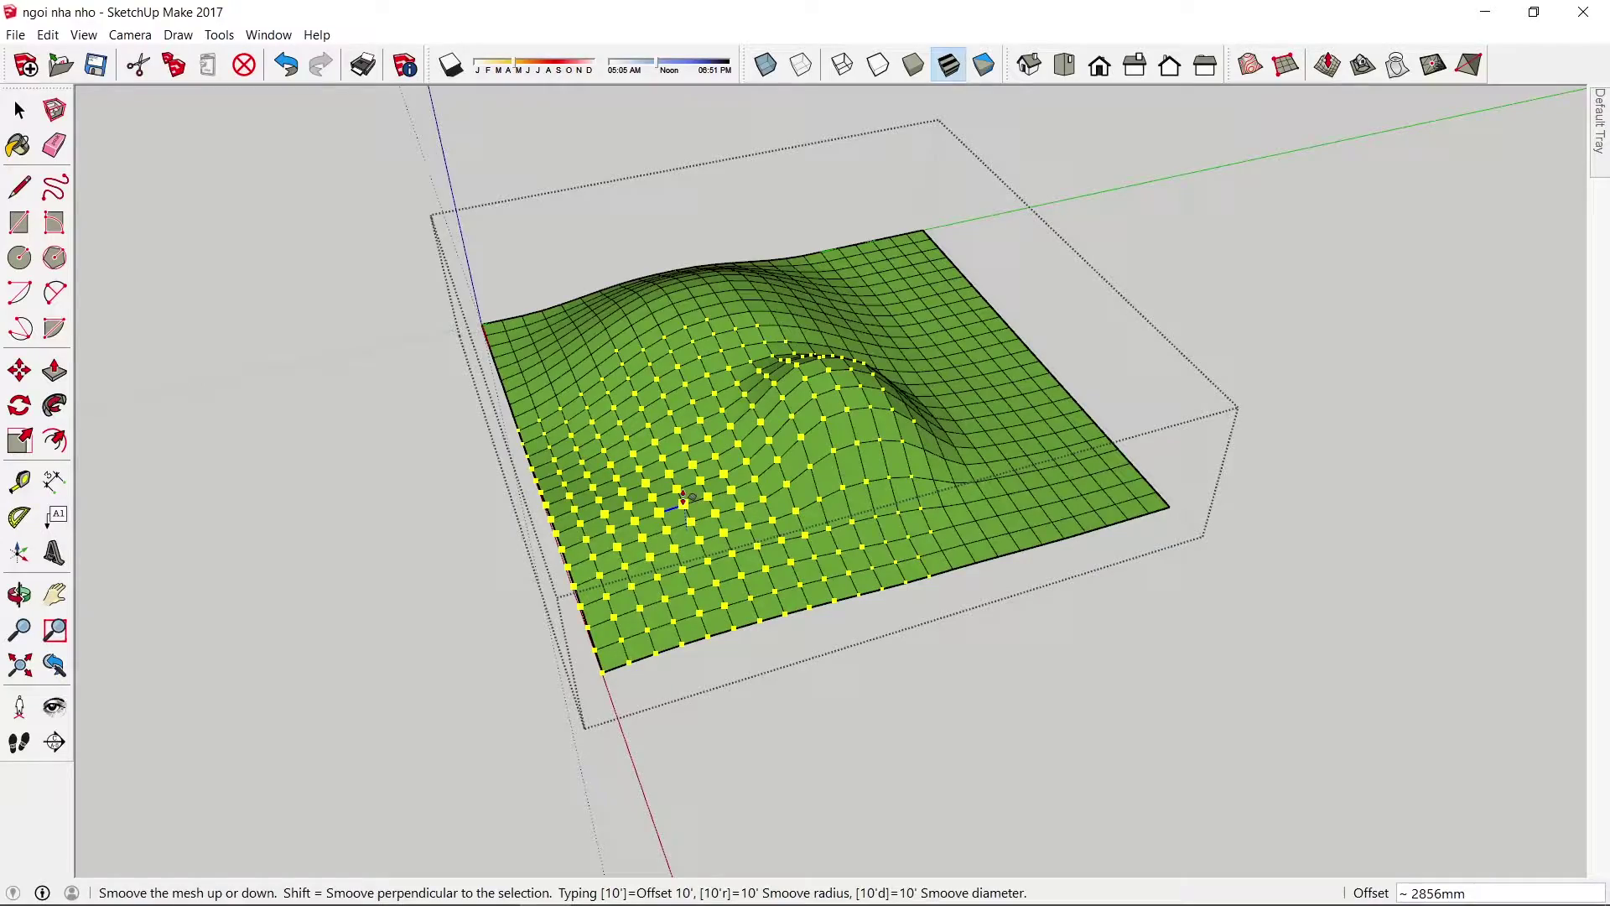
click(683, 497)
key(space)
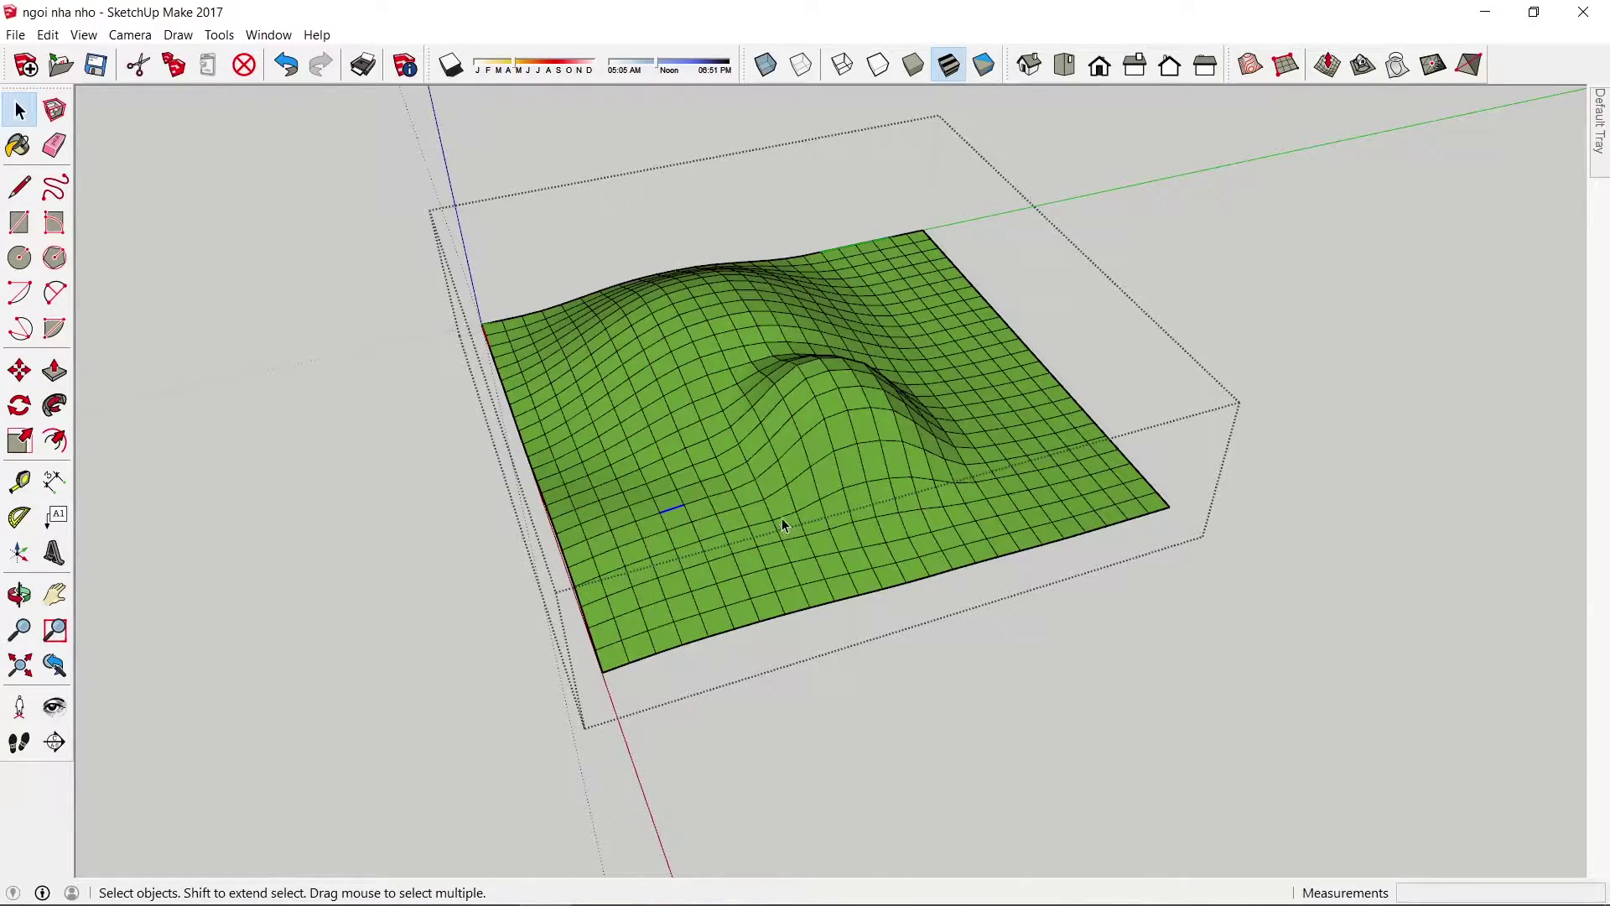
- Flatten the right side of the terrain with Smoove
mouse_move(784, 529)
middle_down()
mouse_move(1233, 402)
mouse_move(1301, 277)
mouse_move(836, 432)
mouse_move(1150, 435)
mouse_move(1233, 413)
mouse_move(707, 503)
mouse_move(932, 480)
mouse_move(755, 478)
mouse_move(963, 481)
middle_up()
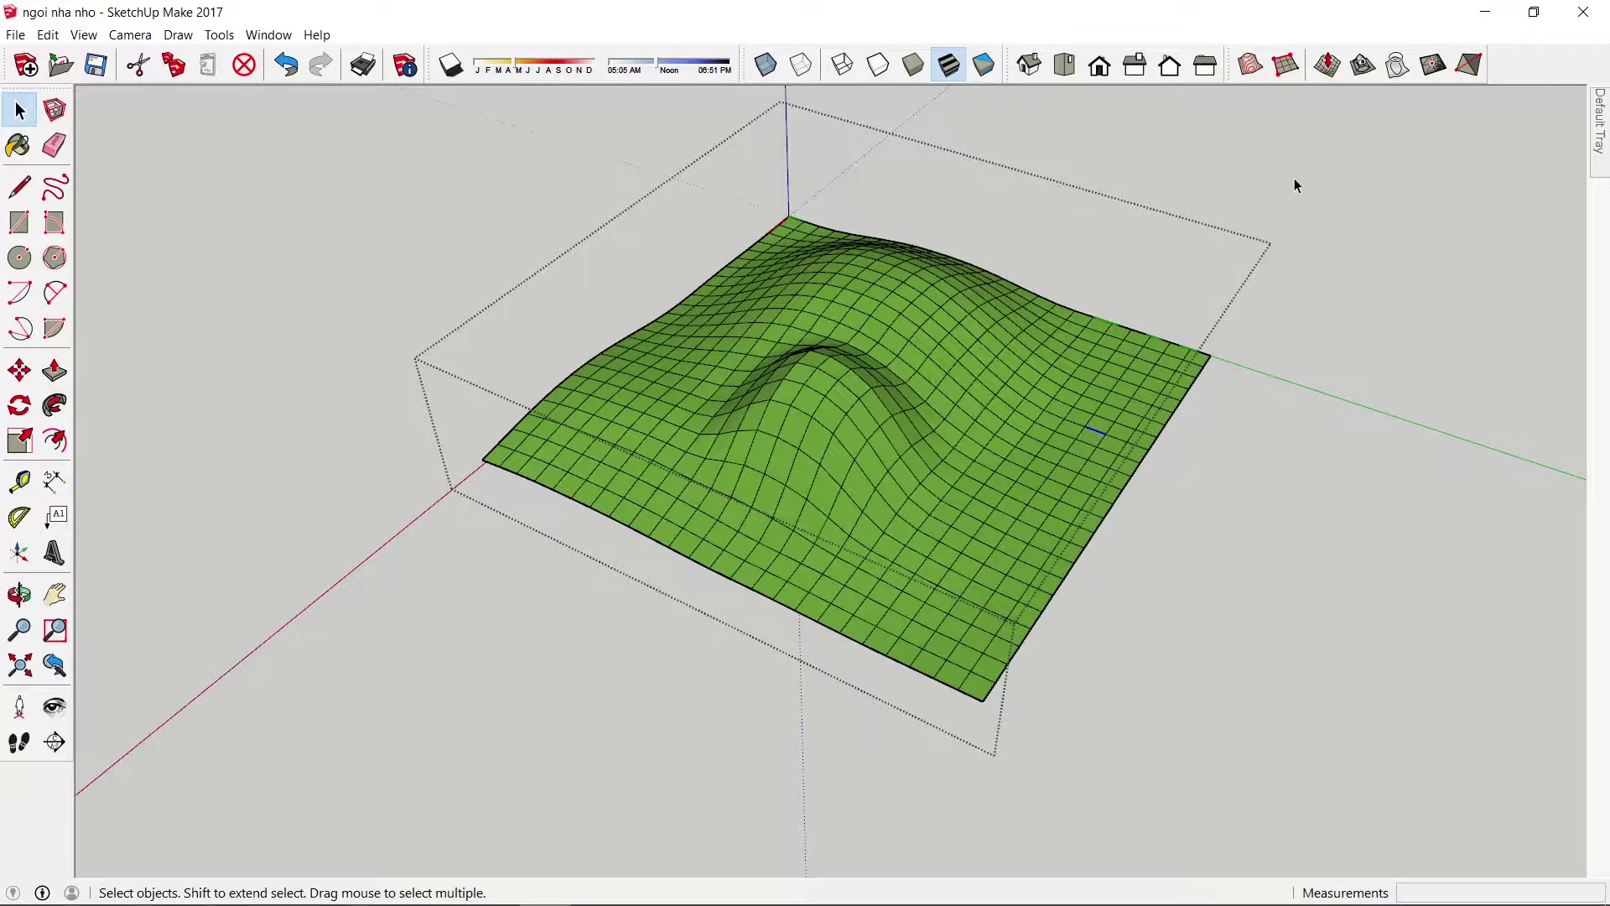
click(1330, 67)
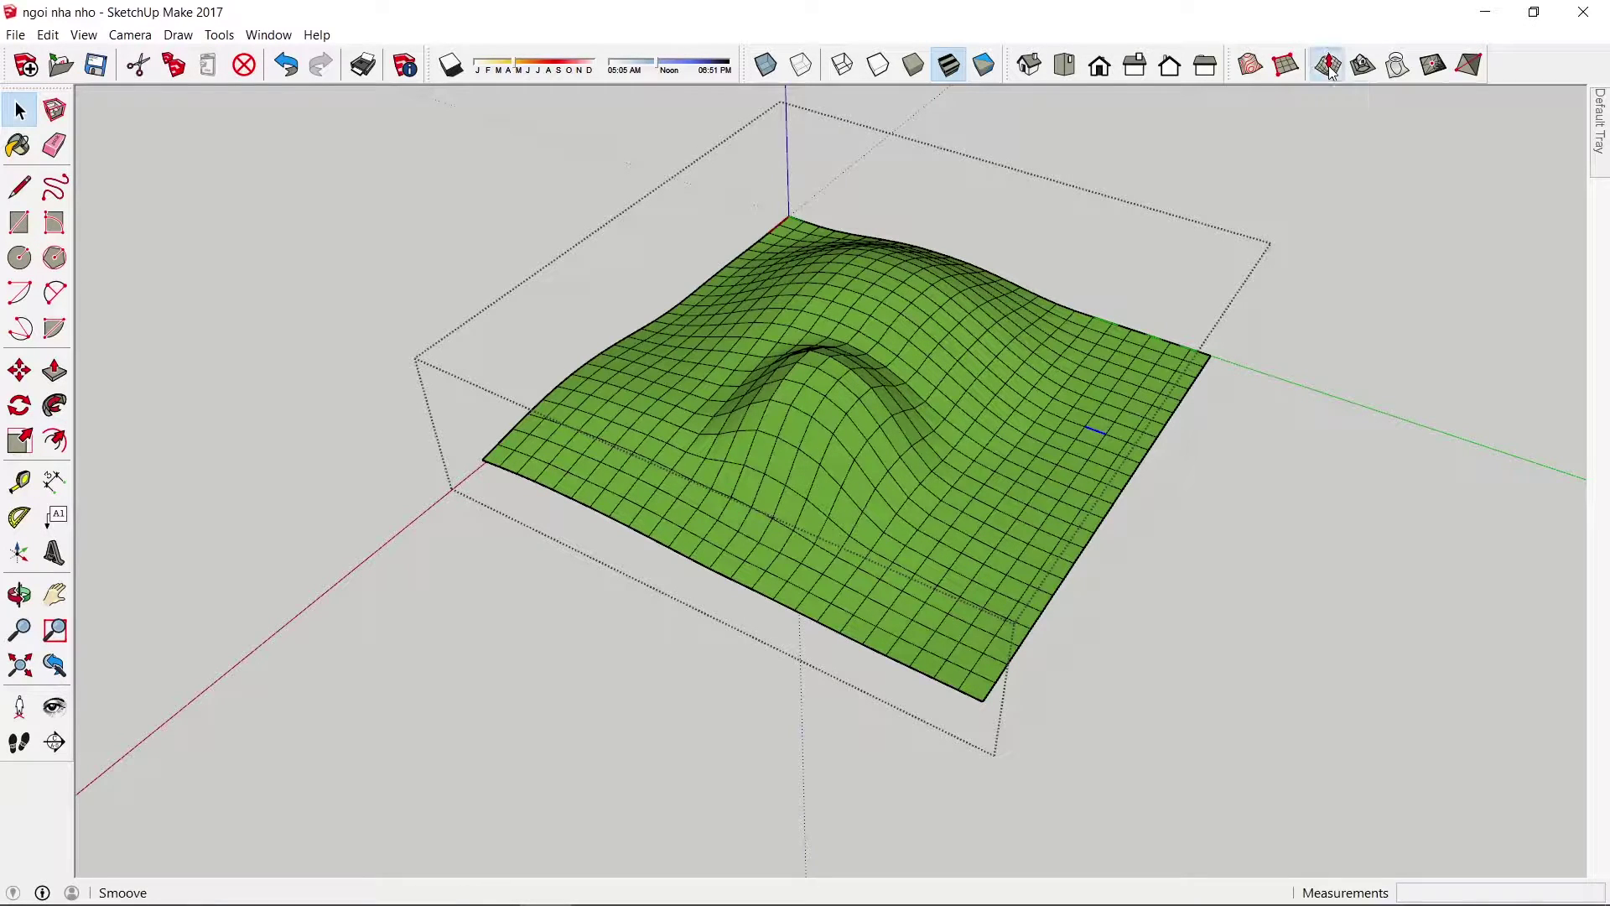
click(1076, 438)
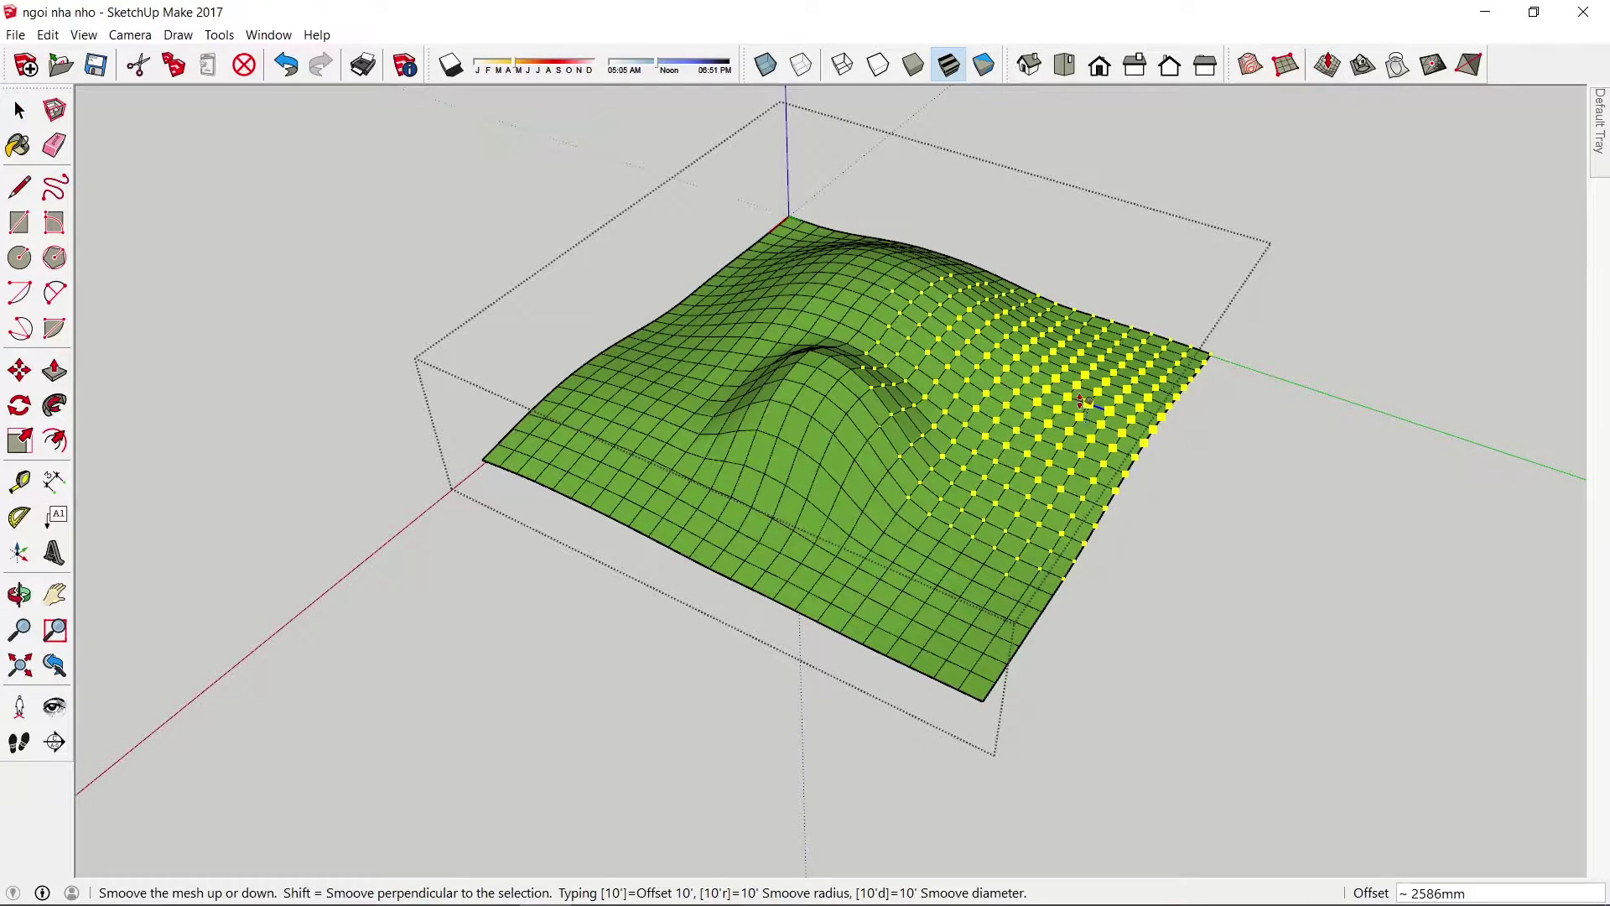
click(1082, 394)
key(space)
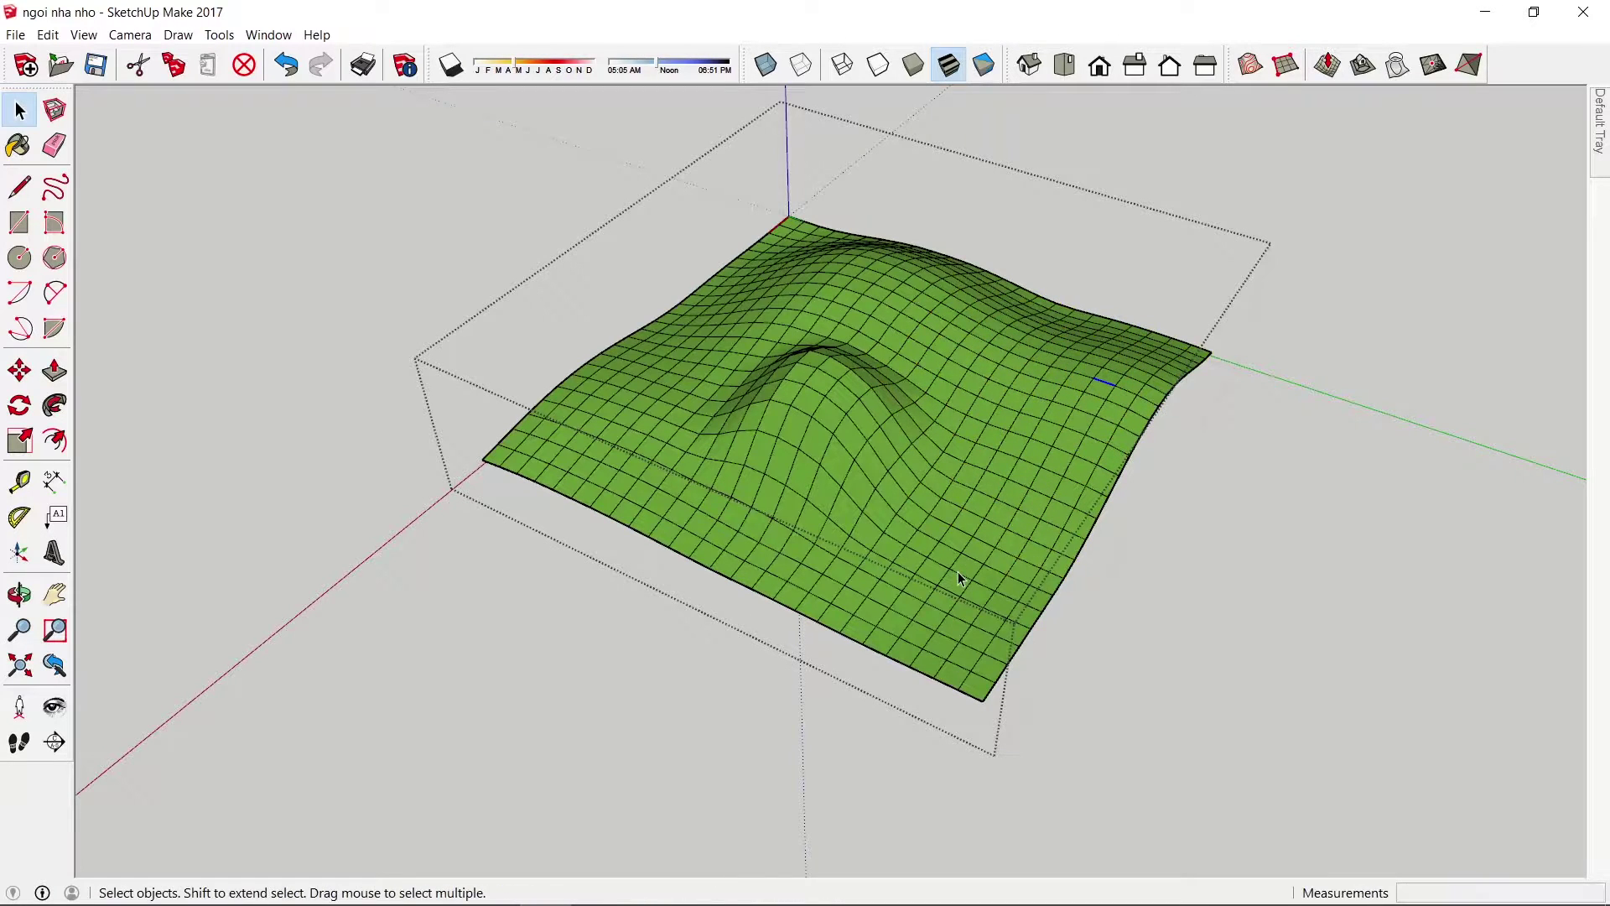
- Reshape the front-right terrain into a gentler slope and close the terrain group
click(1327, 64)
click(956, 525)
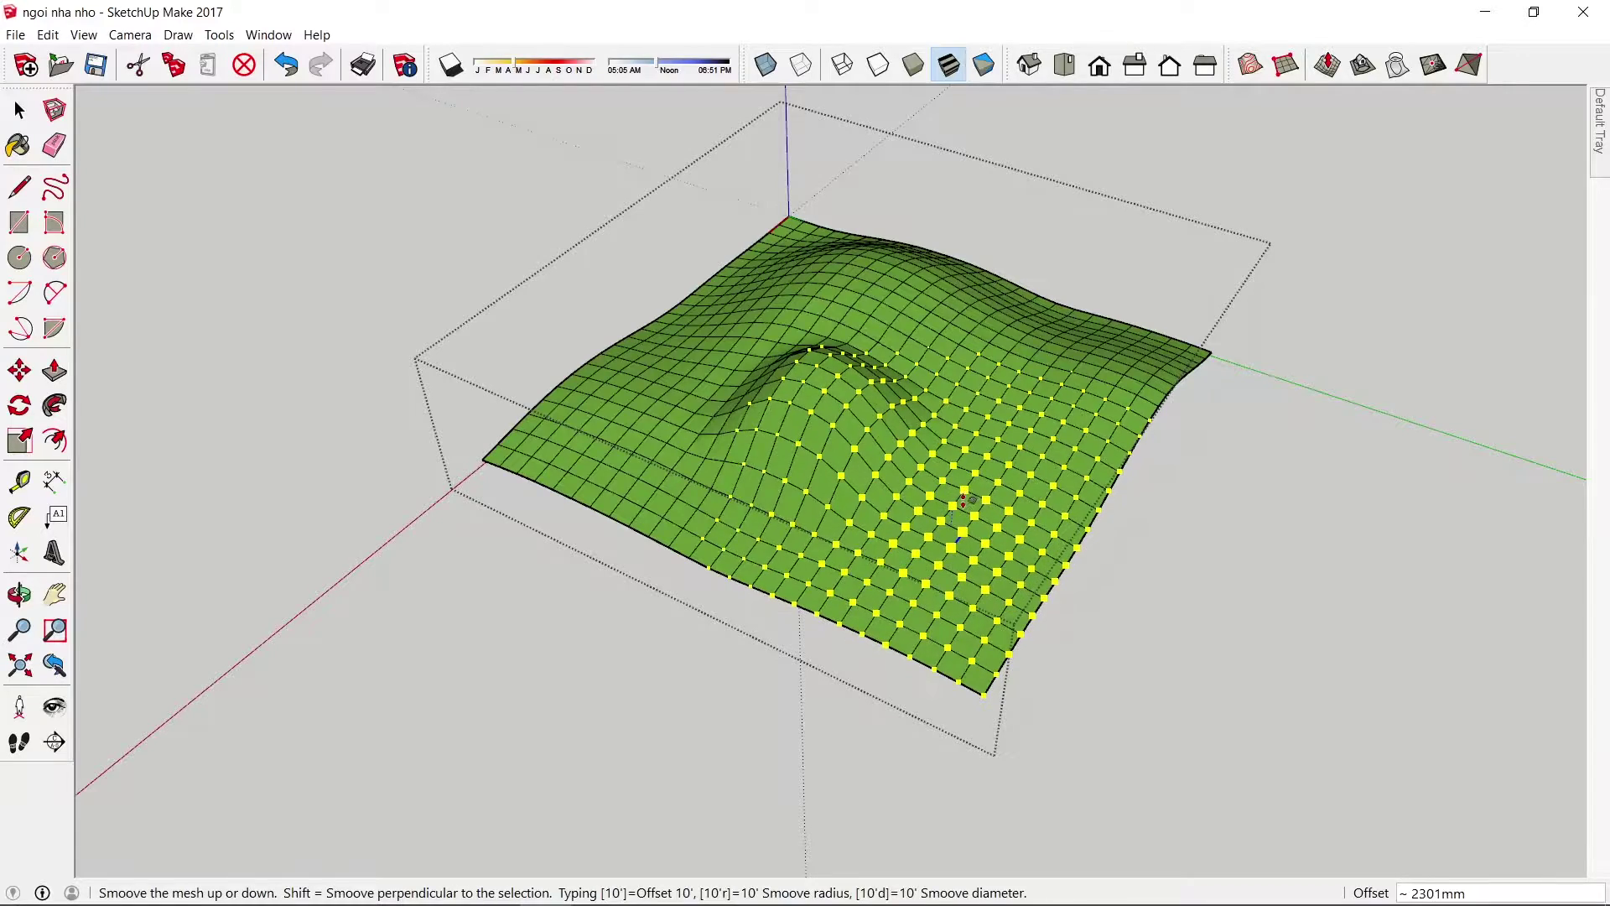
click(970, 485)
key(space)
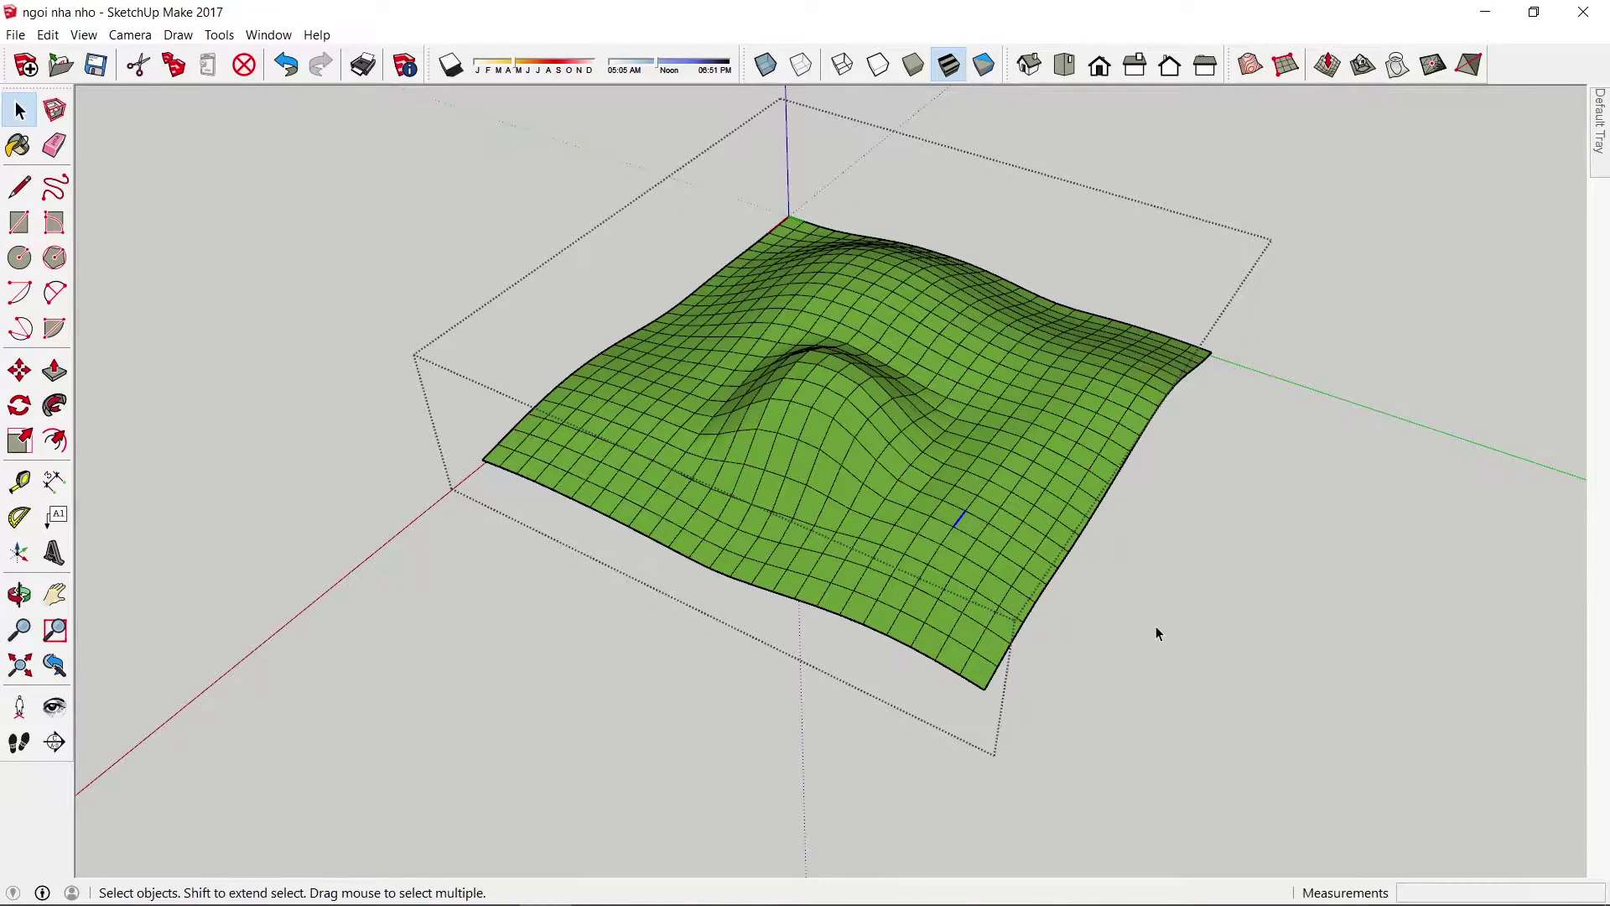
click(1155, 626)
middle_drag(1097, 626, 1165, 510)
mouse_move(1164, 510)
mouse_down()
mouse_move(1387, 352)
mouse_move(1064, 148)
mouse_move(1018, 22)
mouse_move(637, 203)
mouse_move(956, 500)
mouse_move(1348, 679)
mouse_move(898, 452)
mouse_move(1459, 360)
mouse_move(1474, 478)
mouse_move(1021, 349)
mouse_move(1216, 308)
mouse_move(863, 420)
mouse_move(1215, 420)
mouse_move(945, 489)
mouse_move(799, 444)
mouse_move(964, 414)
mouse_move(1010, 378)
mouse_move(914, 550)
mouse_move(1127, 556)
mouse_up()
- Reopen the terrain group and Smoove a new low mound on the front-right area
key(space)
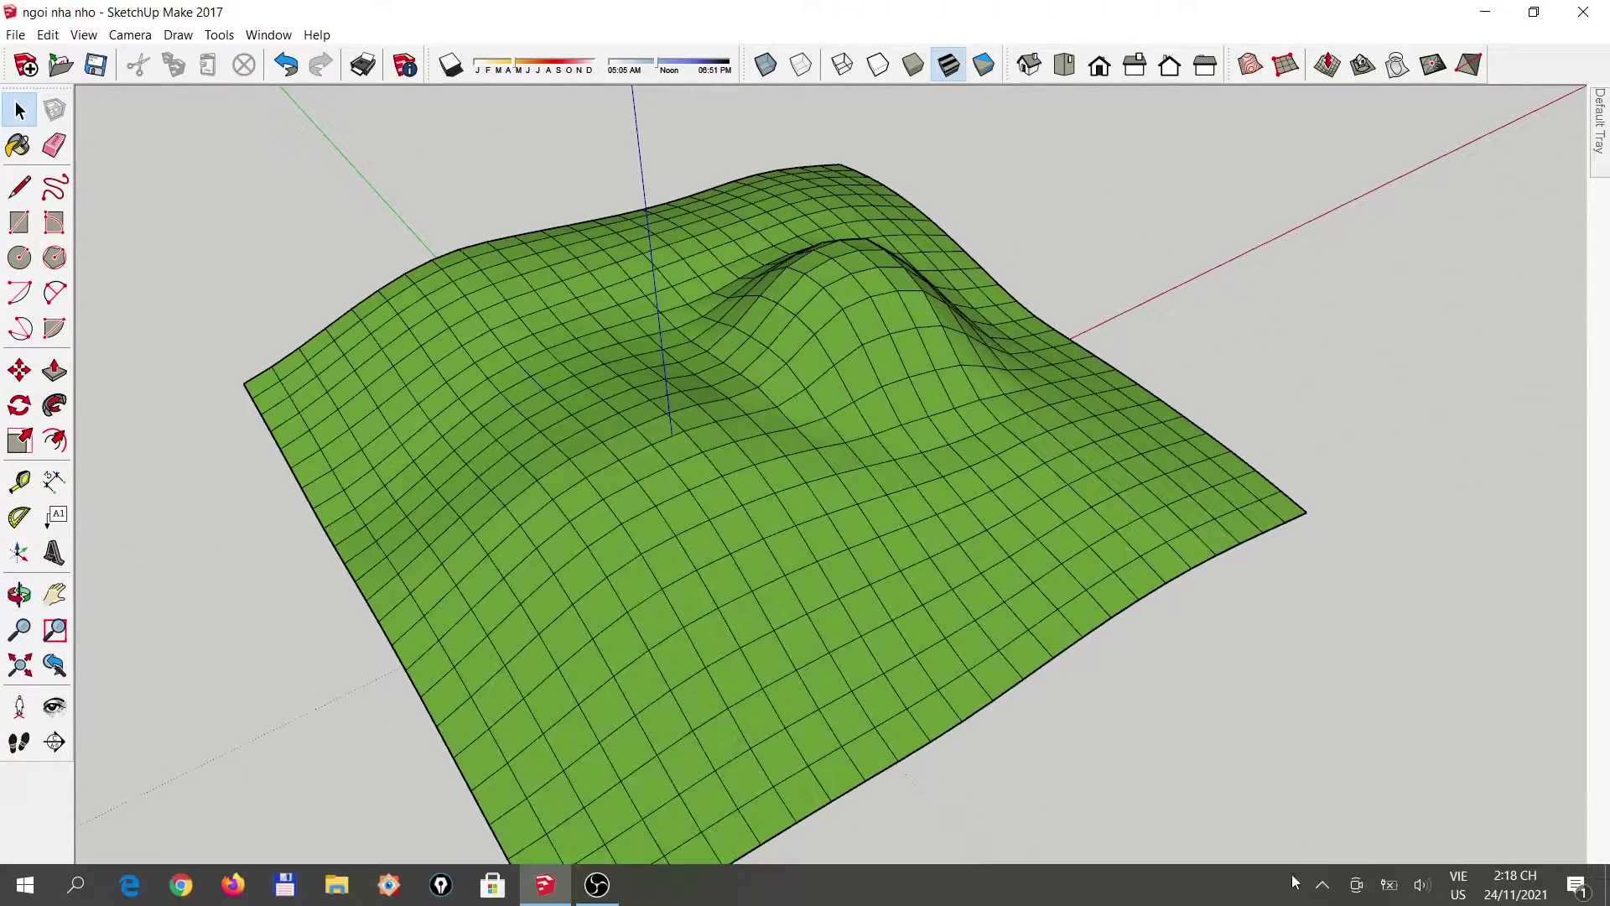
click(1327, 65)
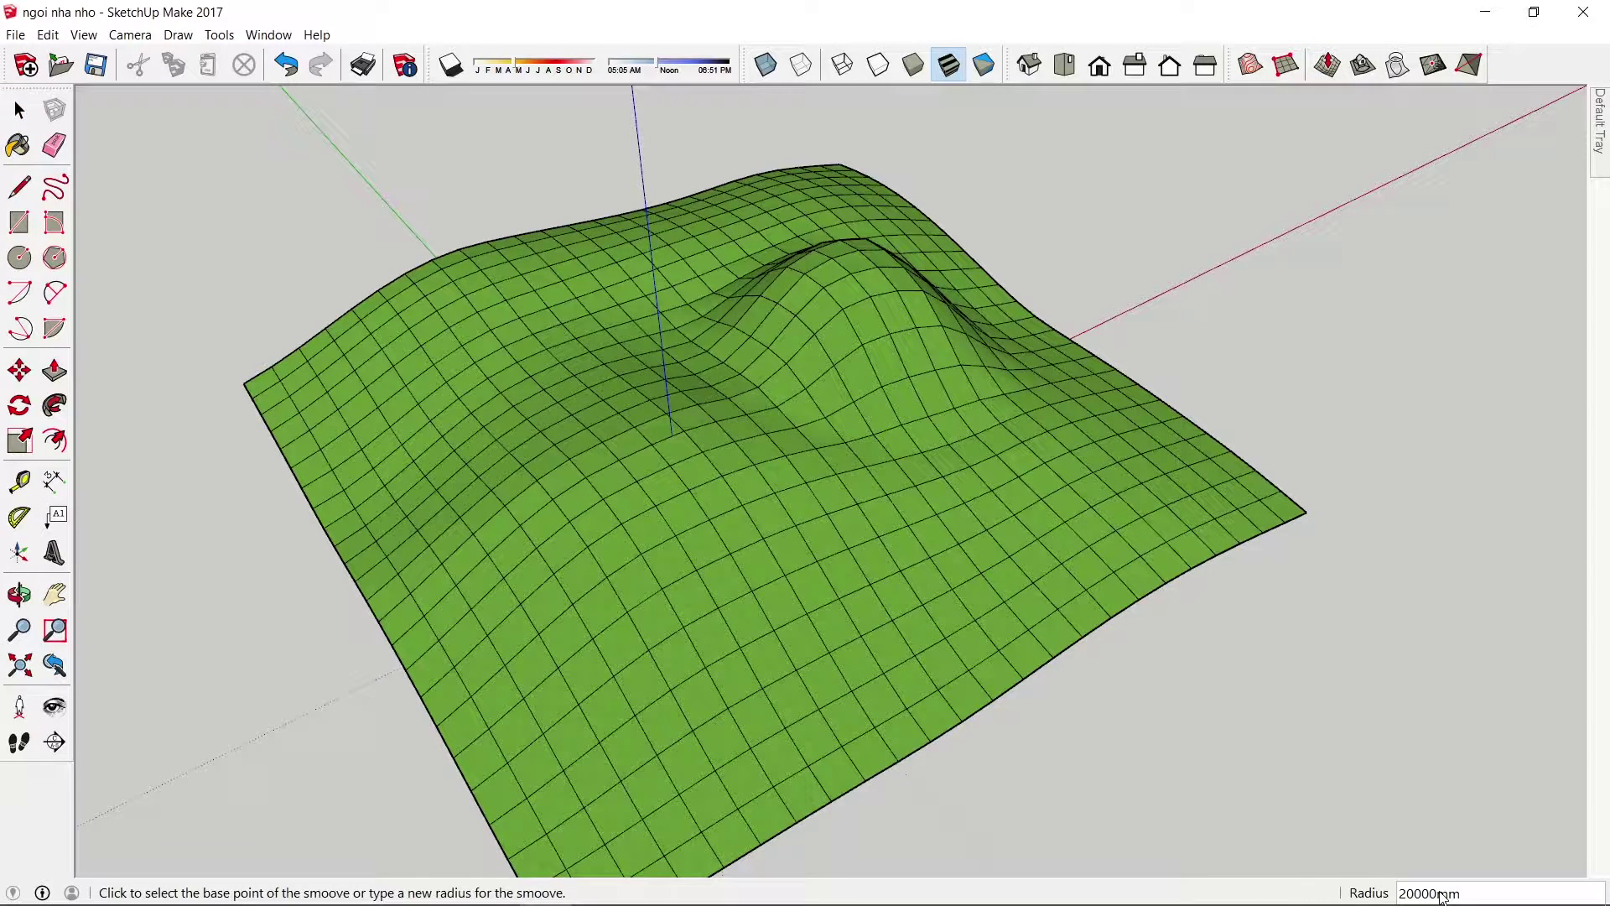
text(1)
click(19, 110)
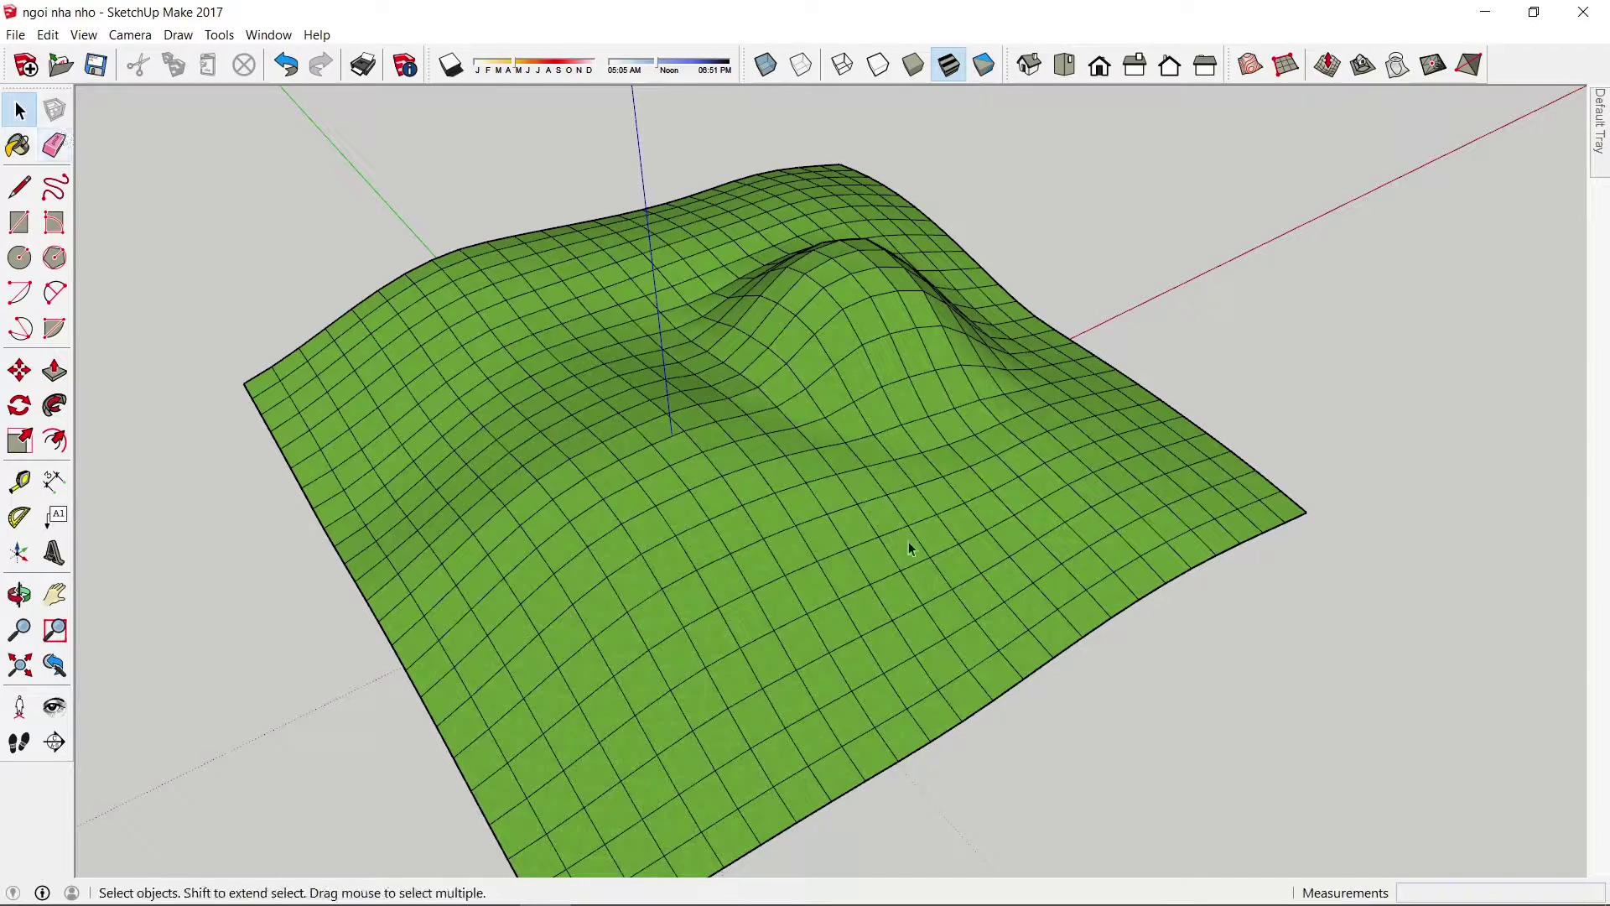
click(938, 533)
double_click(937, 533)
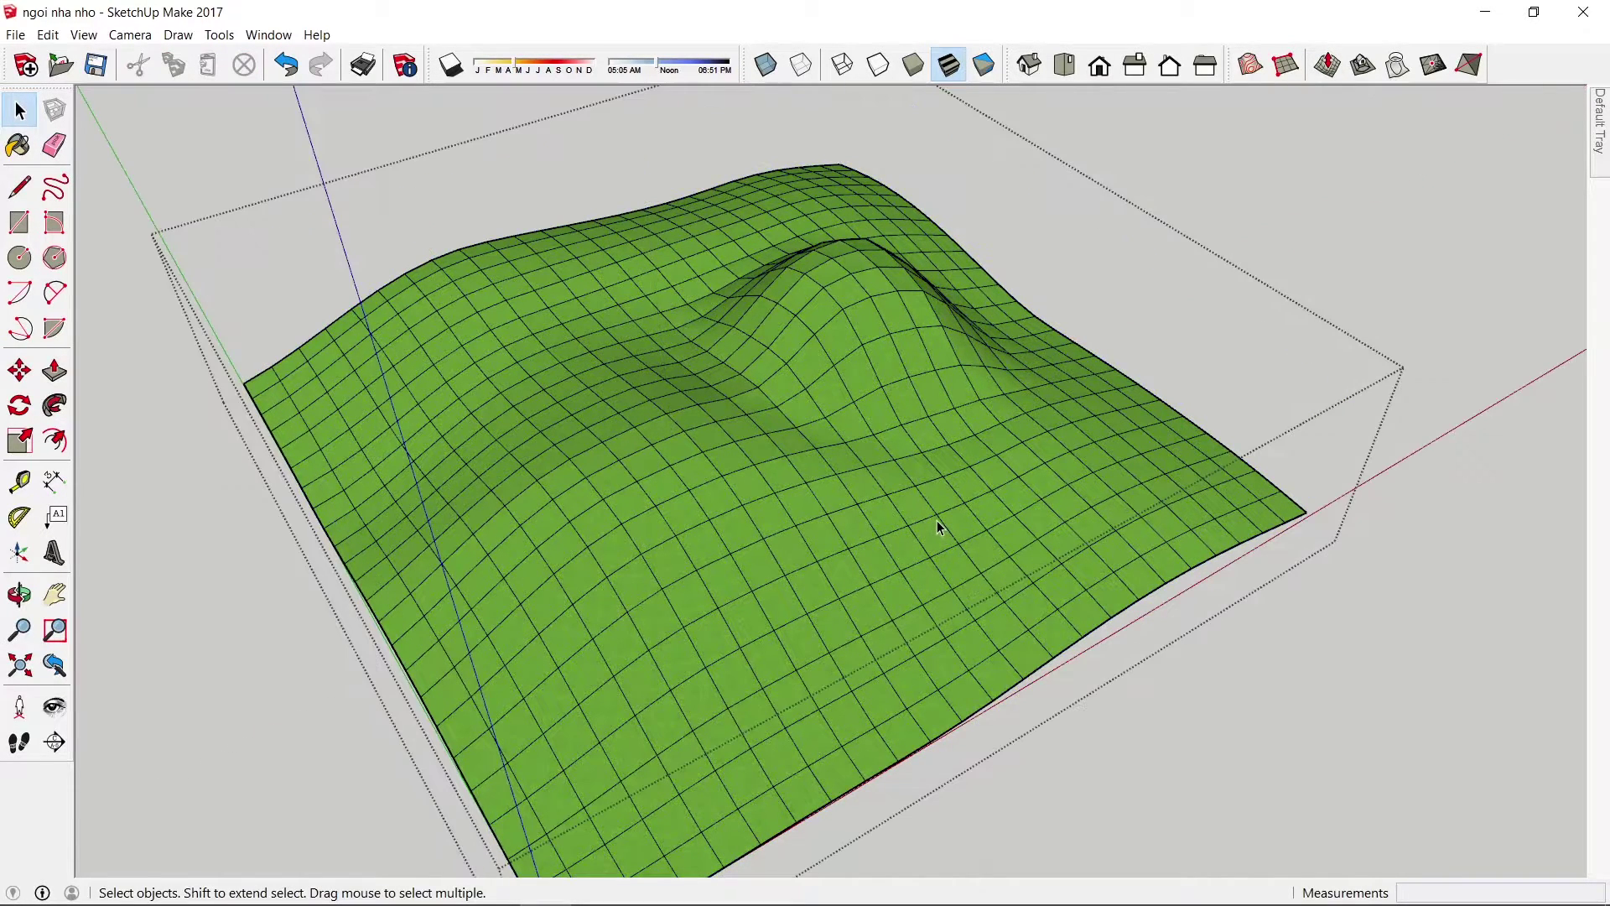
click(943, 530)
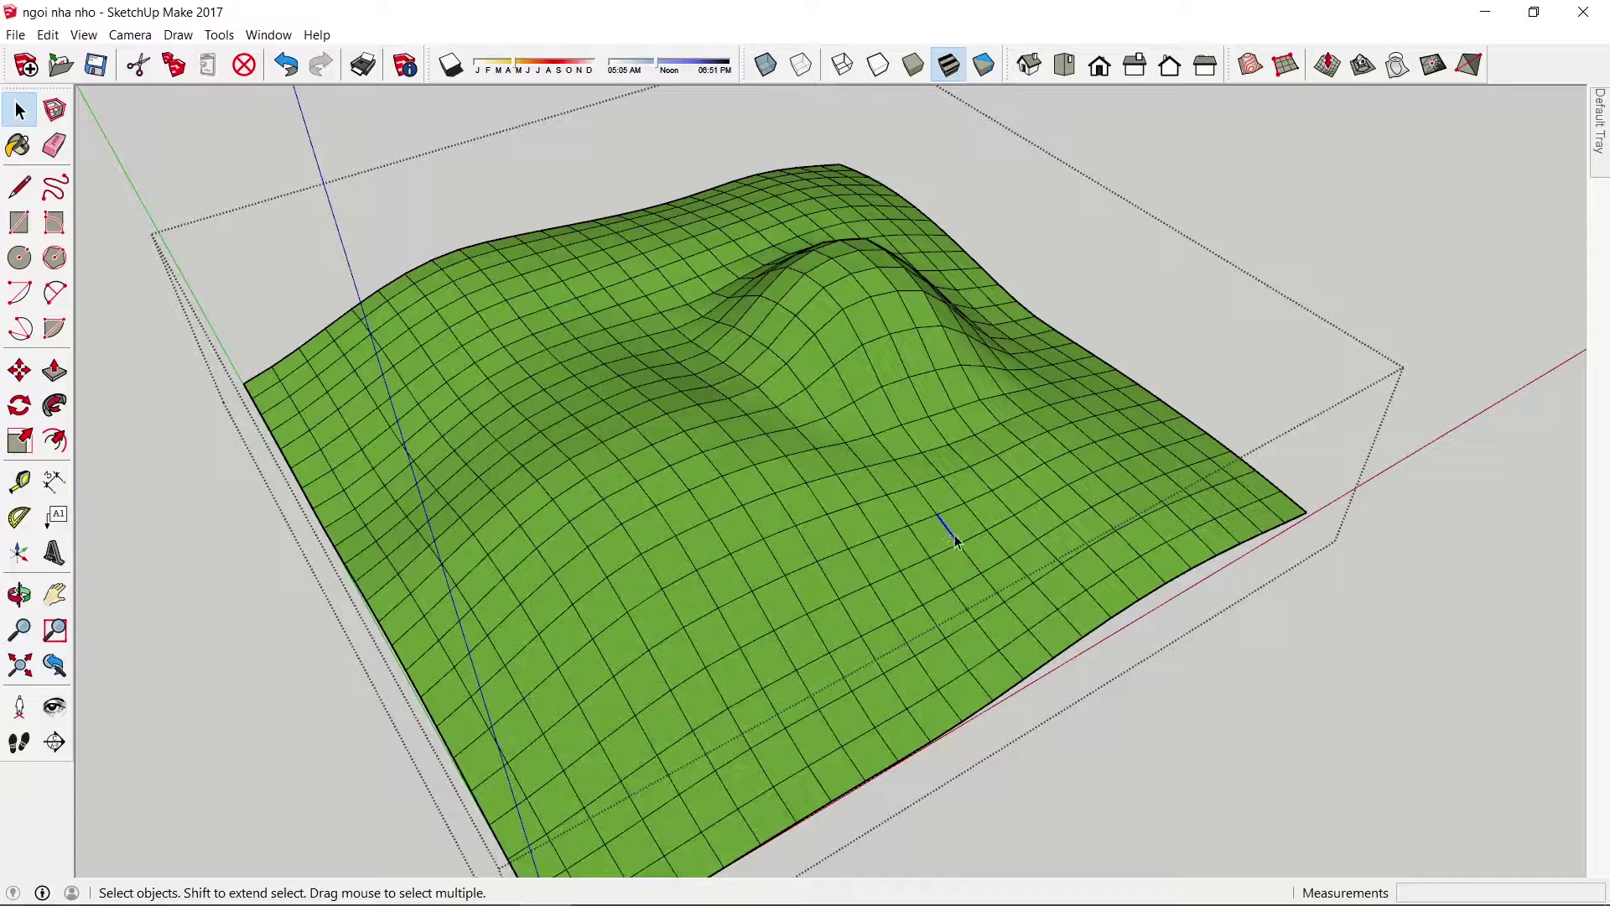
click(1327, 64)
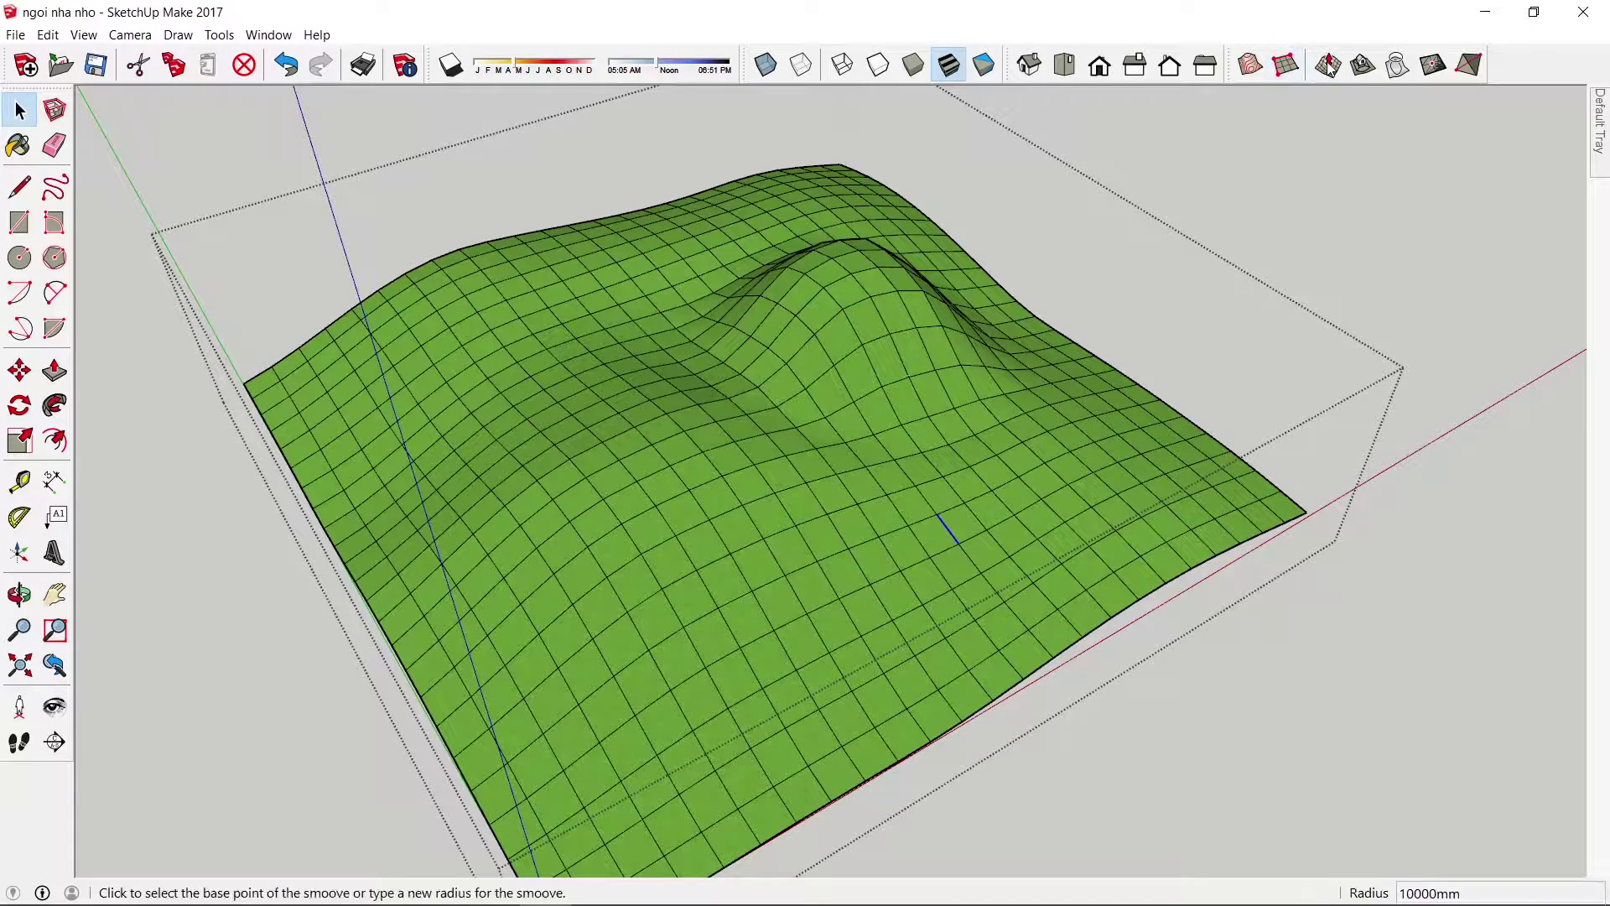
click(957, 553)
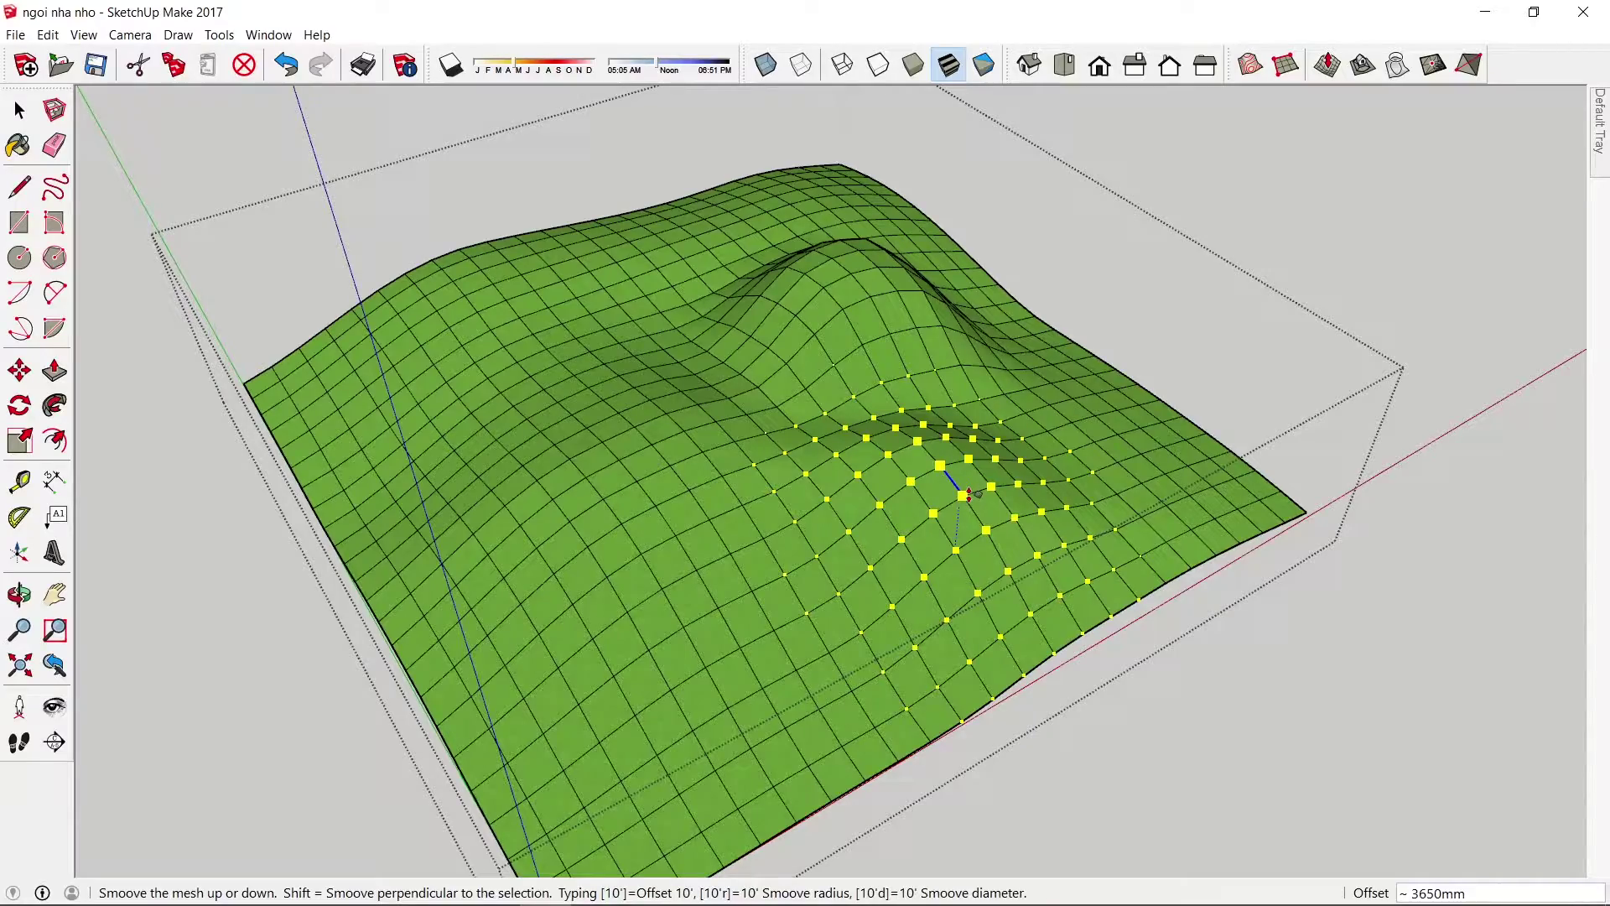
click(969, 494)
key(space)
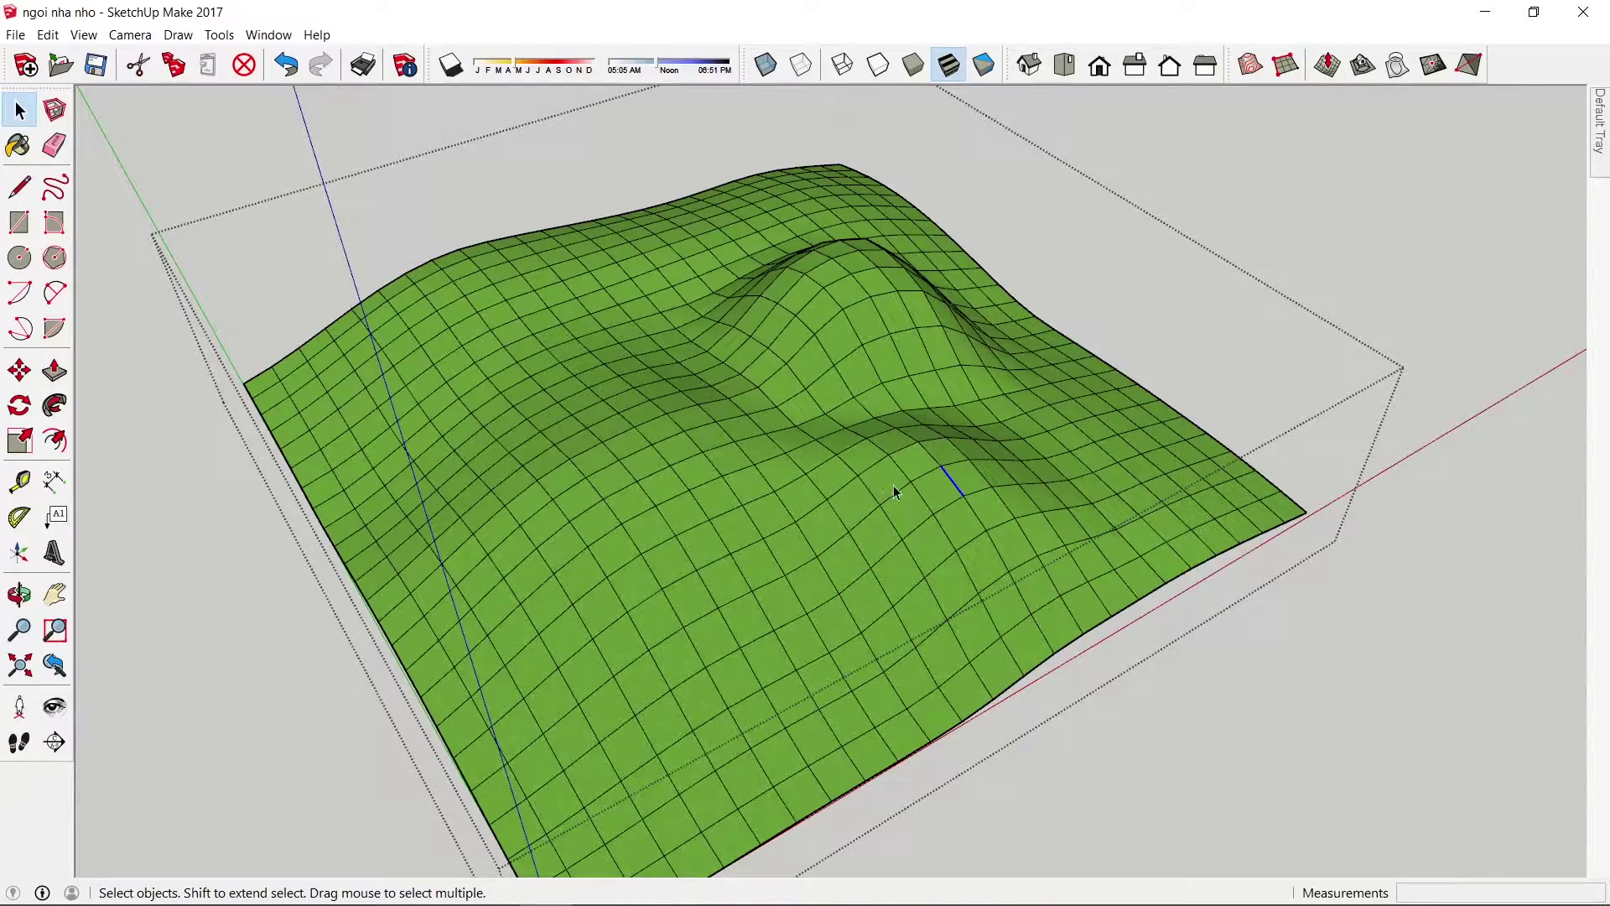
- Push a curving hollow into the front-right terrain with Smoove
mouse_move(894, 492)
middle_down()
mouse_move(1010, 531)
mouse_move(421, 531)
mouse_move(1053, 593)
mouse_move(1260, 551)
mouse_move(978, 532)
mouse_move(1110, 481)
middle_up()
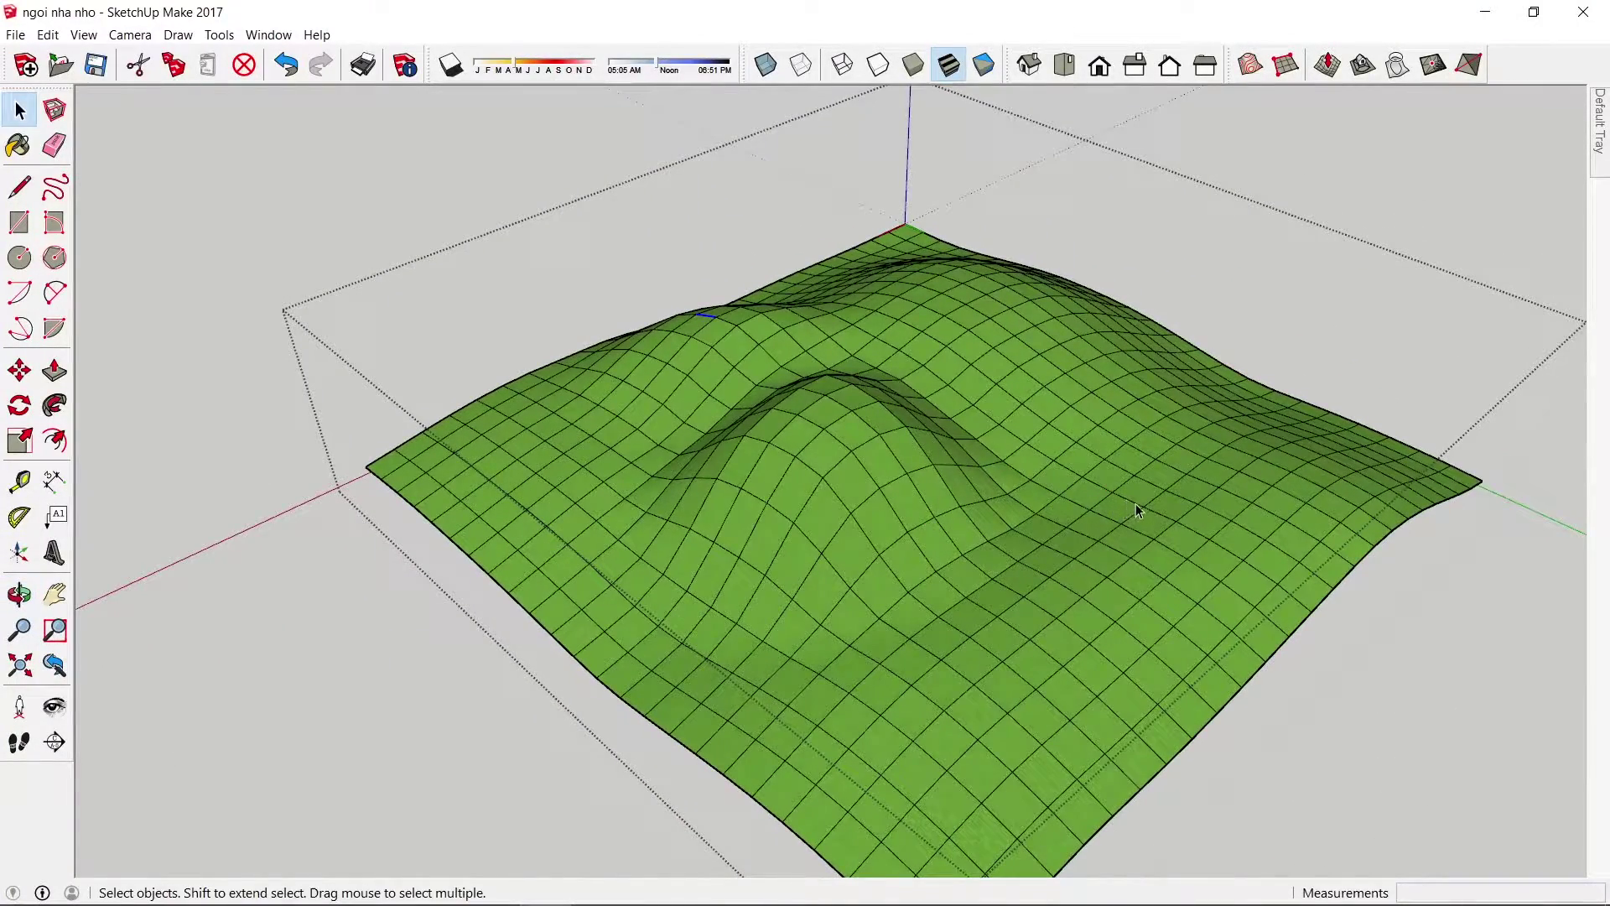
click(1135, 512)
click(1326, 64)
click(1144, 500)
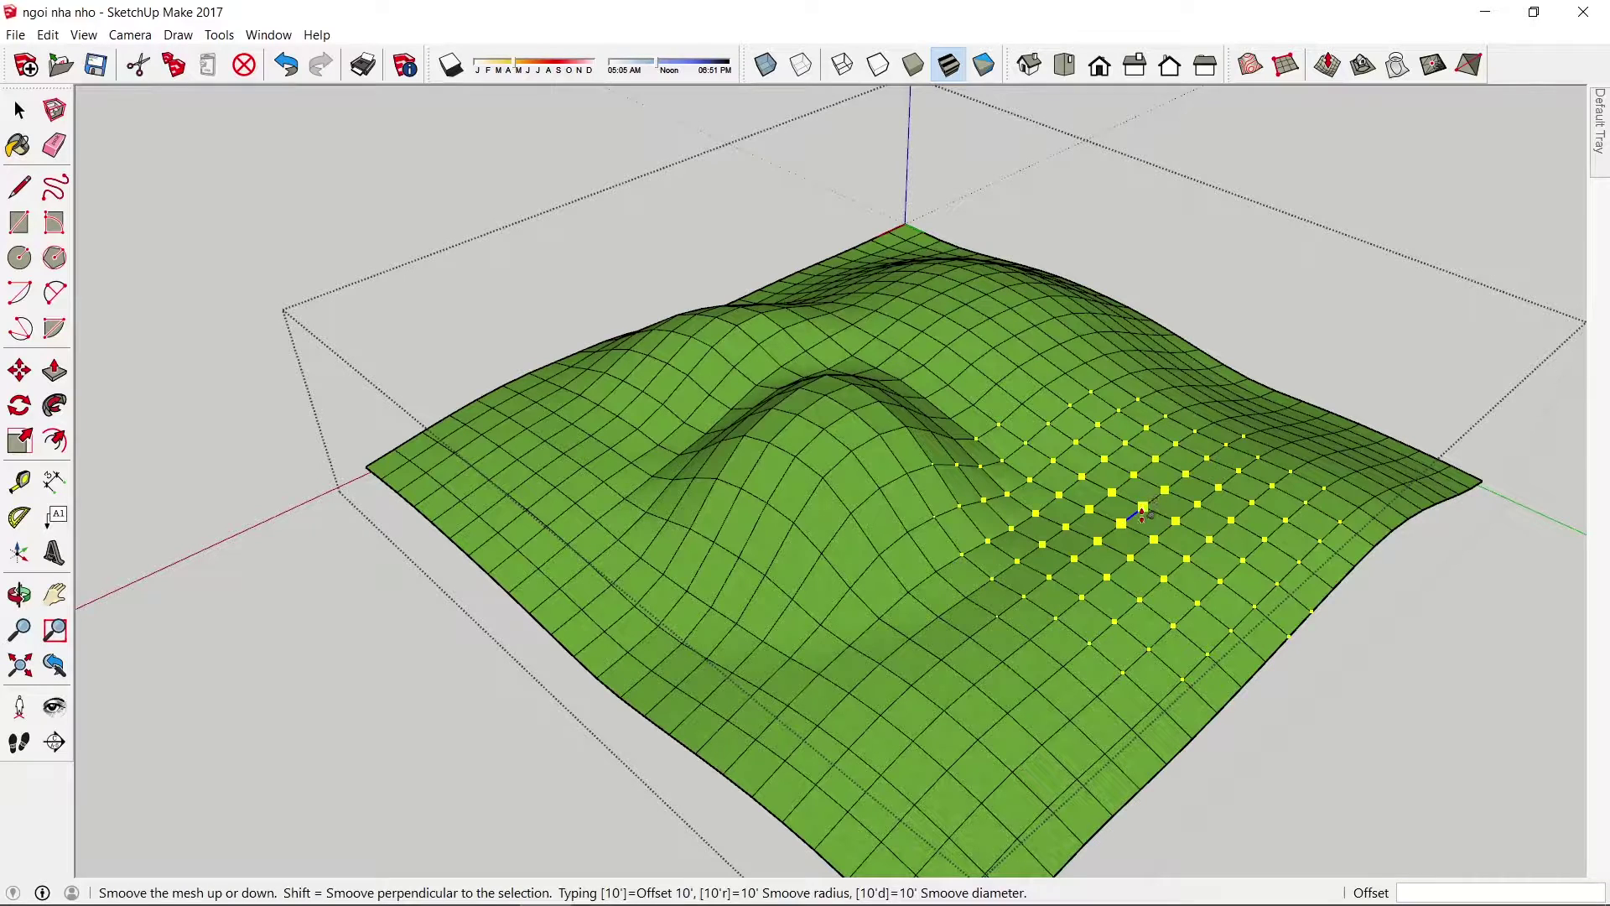
drag(1142, 513, 1137, 565)
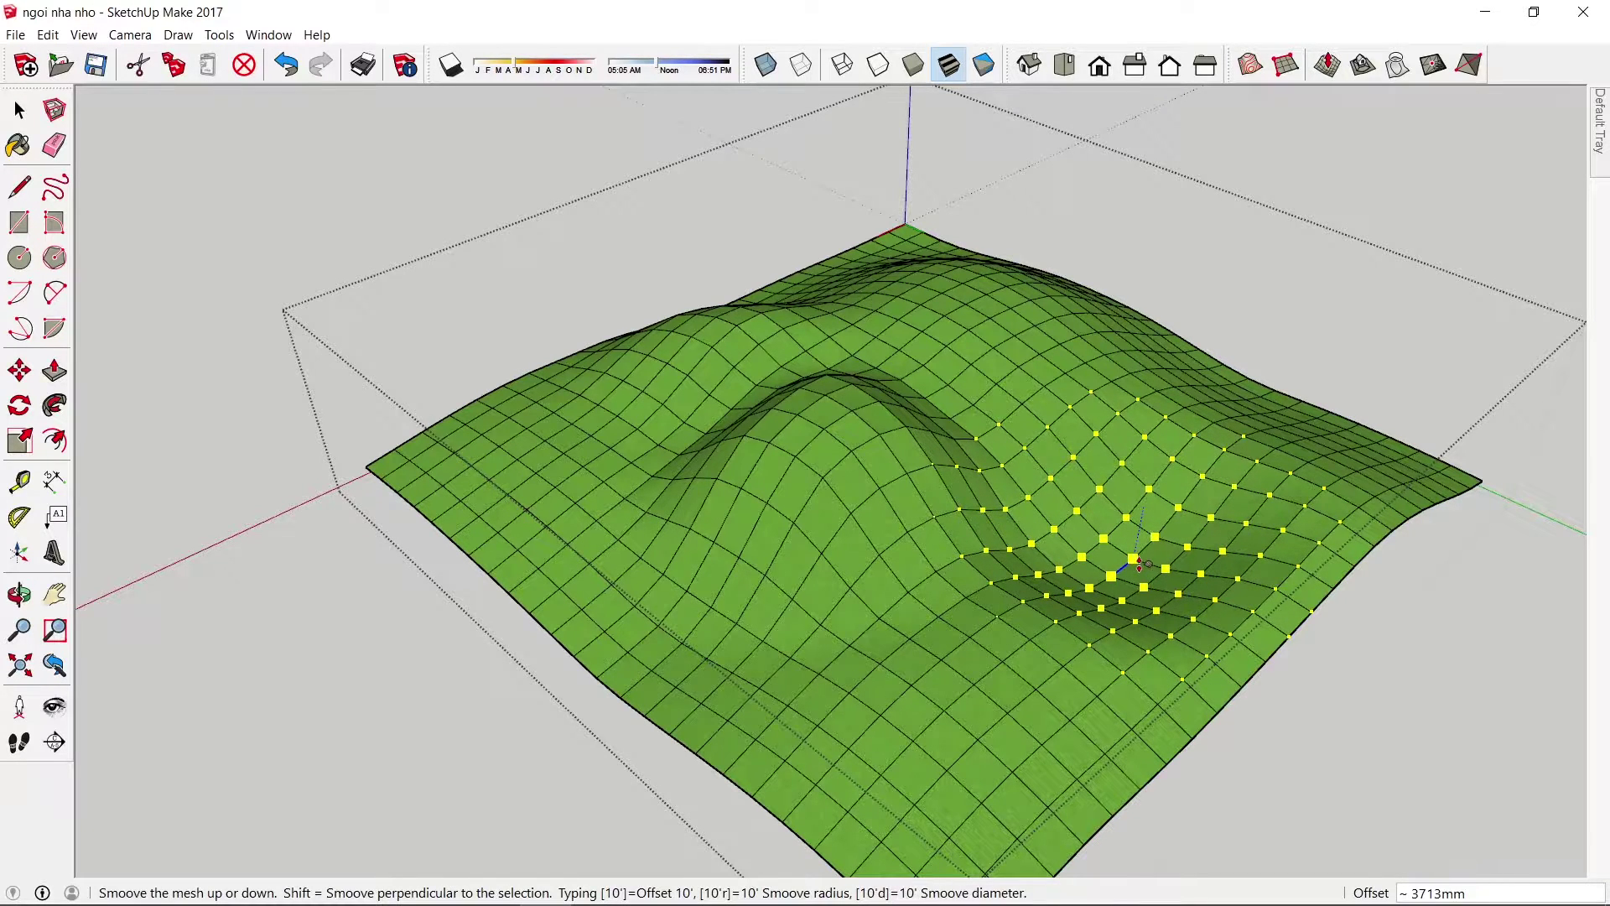
click(1139, 567)
key(space)
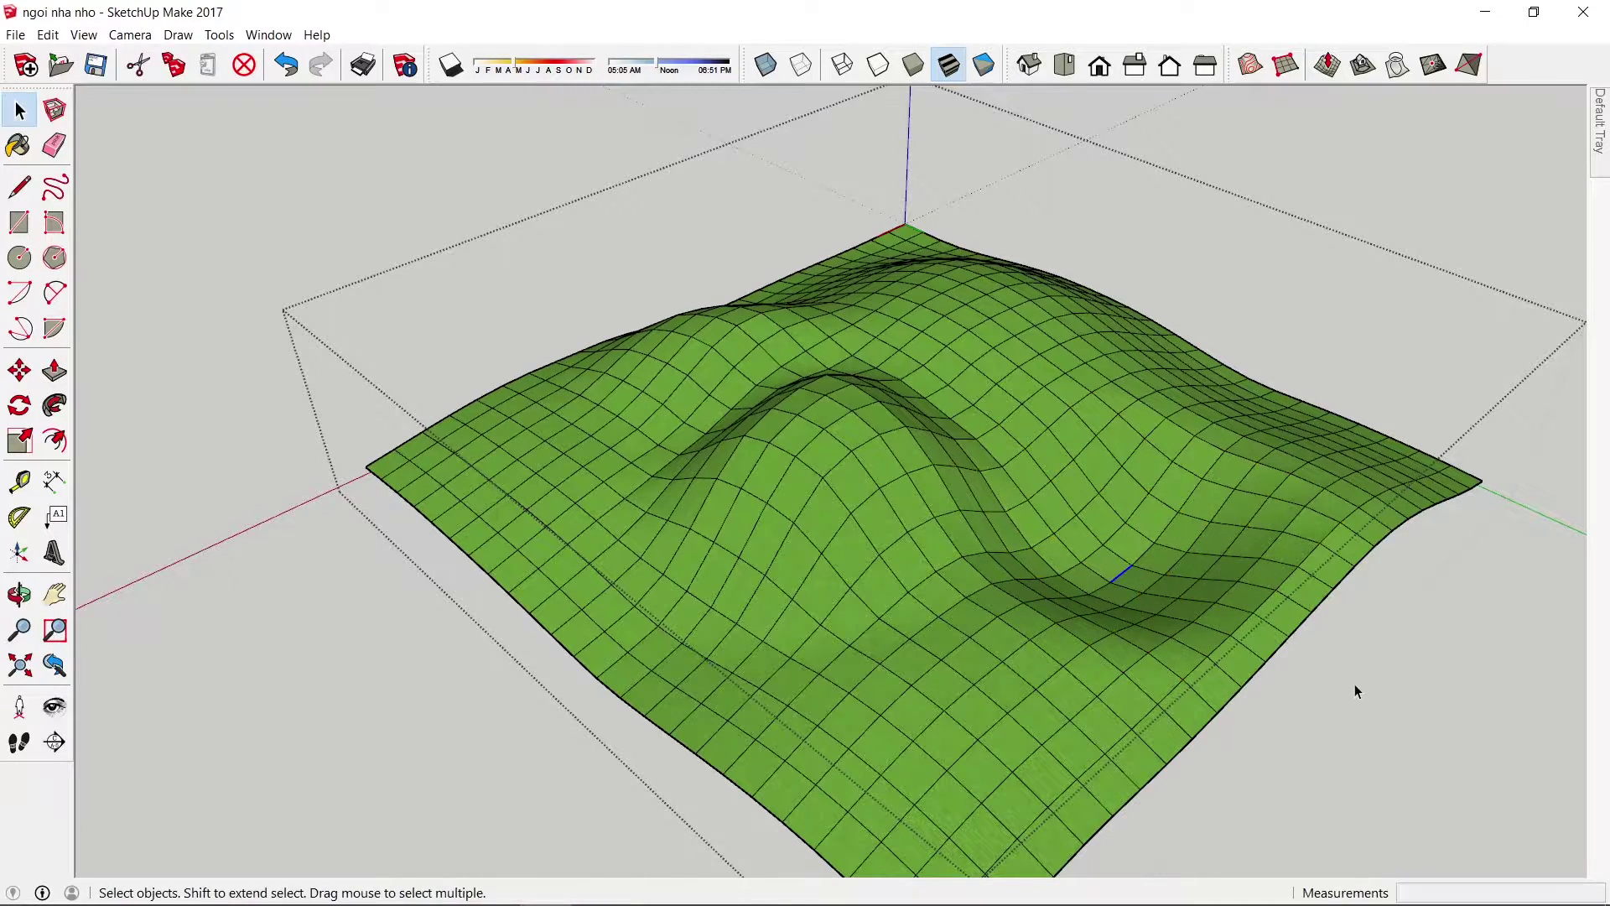
- Select the buried house and move it up above the terrain
mouse_move(1346, 677)
middle_down()
mouse_move(745, 559)
mouse_move(1064, 575)
mouse_move(1020, 500)
mouse_move(963, 572)
middle_up()
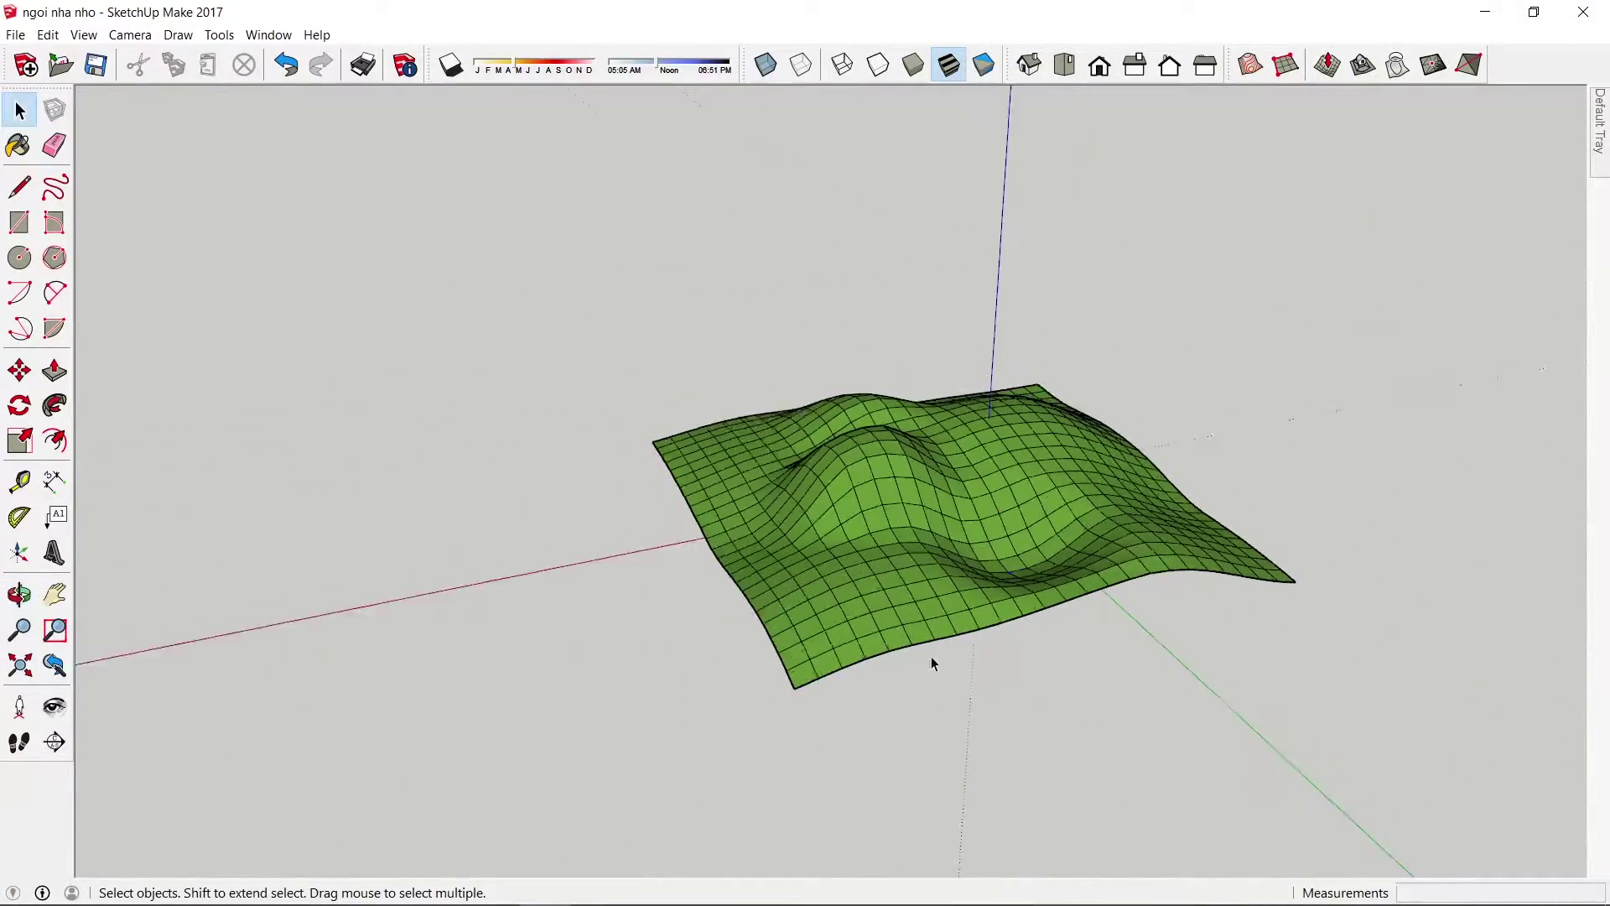
mouse_move(1003, 723)
middle_down()
mouse_move(1063, 575)
mouse_move(1011, 652)
mouse_move(1250, 676)
mouse_move(1096, 215)
mouse_move(1135, 394)
mouse_move(1164, 273)
mouse_move(917, 564)
middle_up()
click(904, 537)
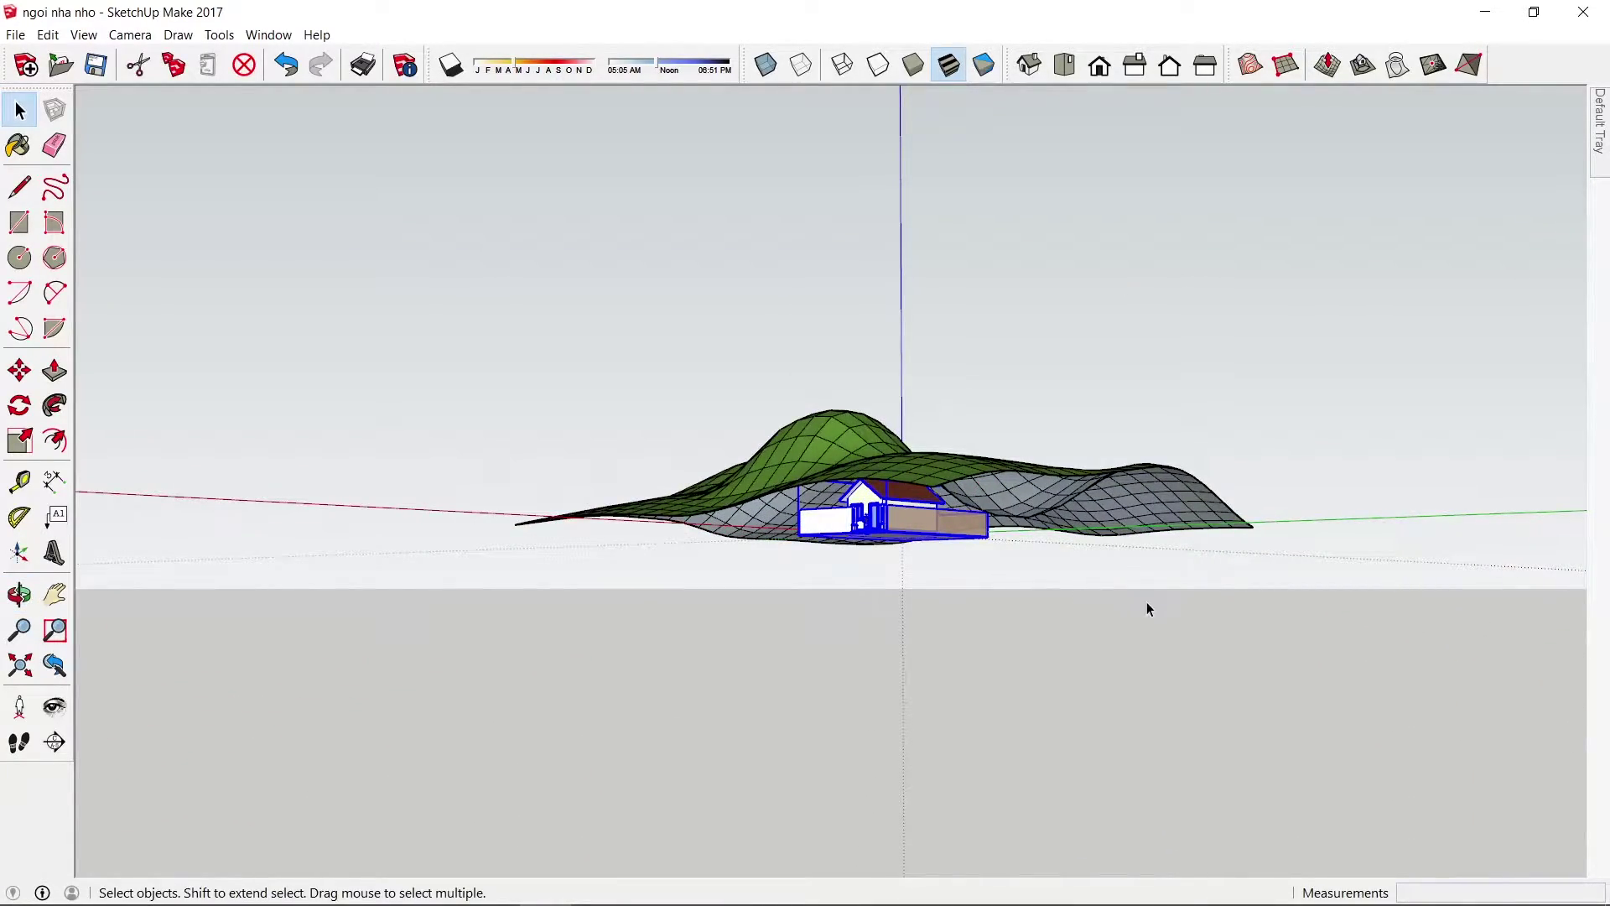
key(m)
click(1011, 579)
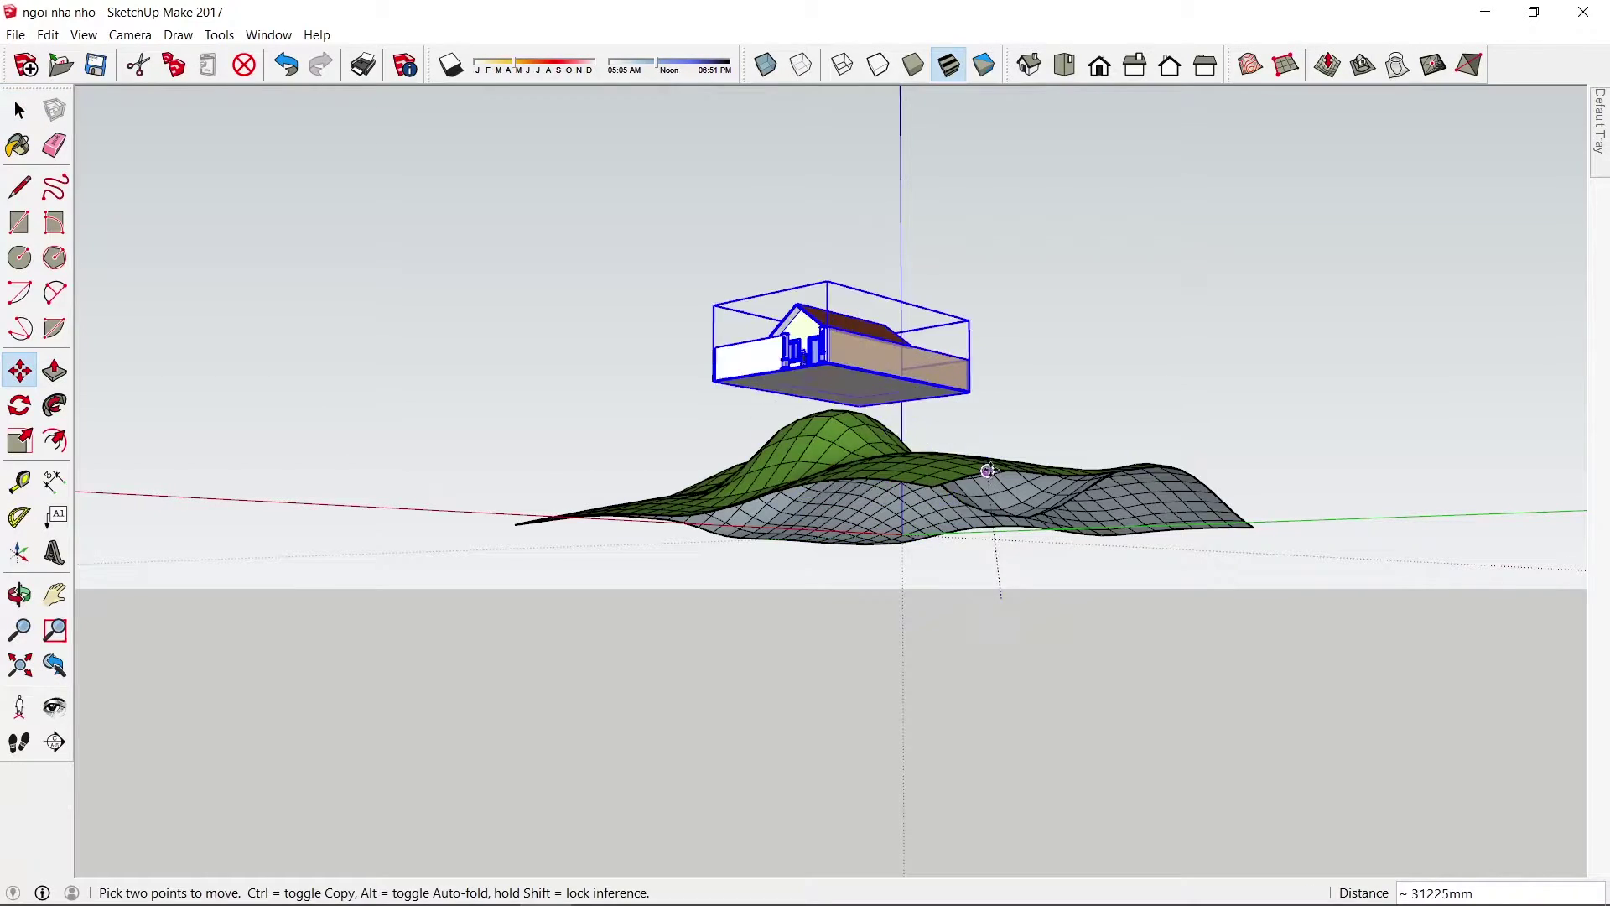
click(1005, 401)
- Reopen the terrain group for editing
mouse_move(1005, 401)
middle_down()
mouse_move(1004, 554)
mouse_move(1168, 676)
mouse_move(1107, 493)
mouse_move(838, 529)
mouse_move(1038, 618)
mouse_move(1067, 601)
mouse_move(1085, 625)
mouse_move(1099, 568)
middle_up()
key(space)
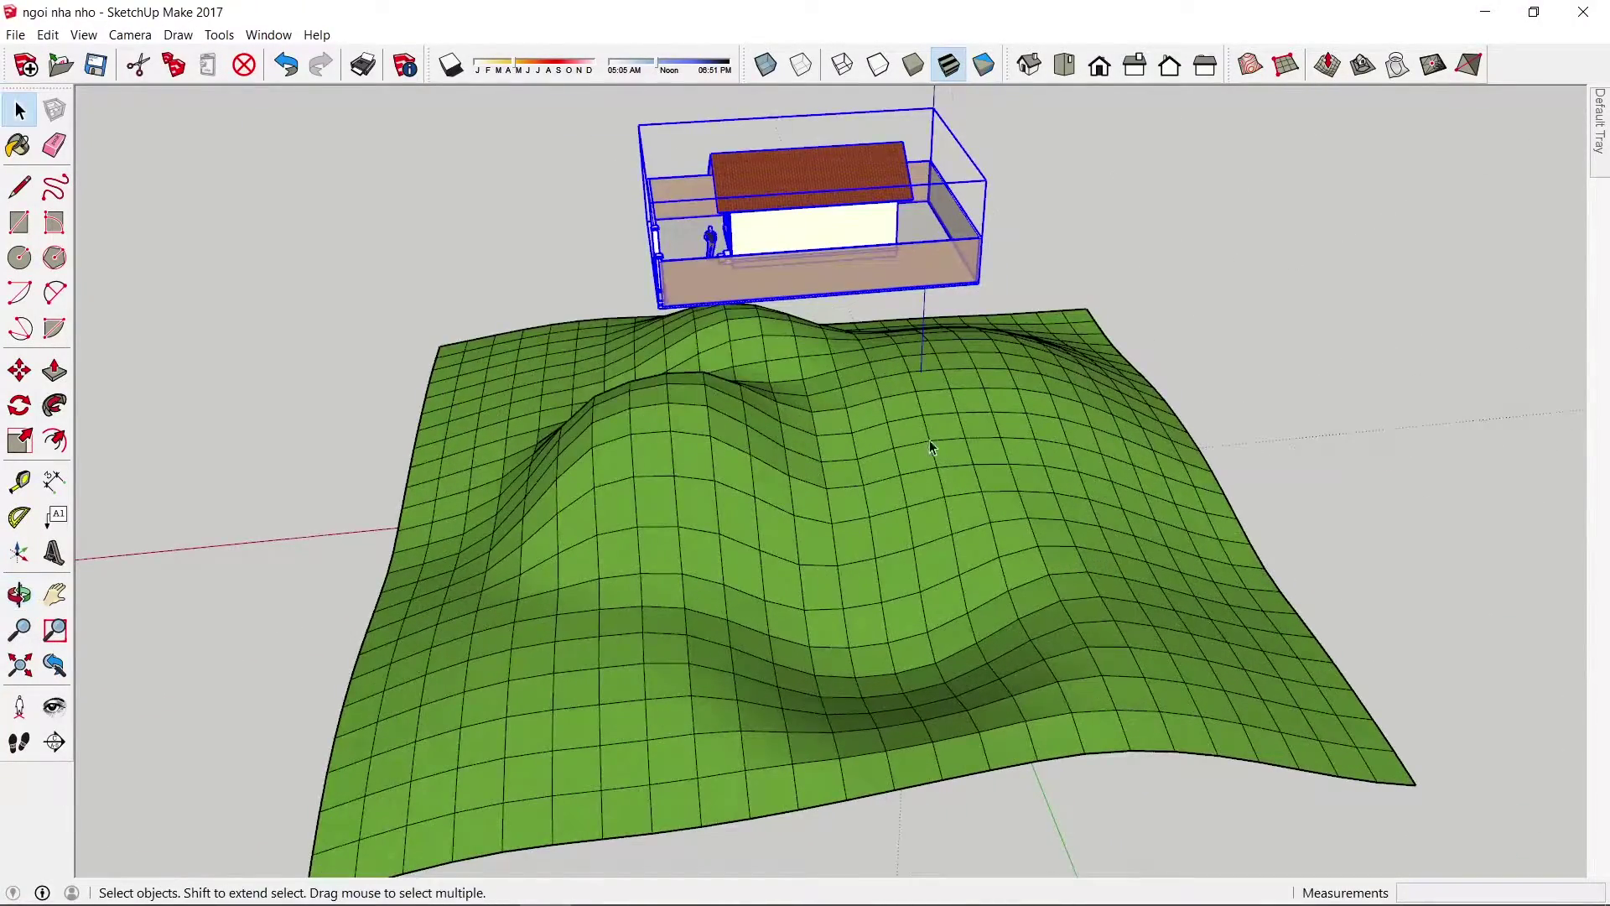
click(898, 428)
double_click(862, 435)
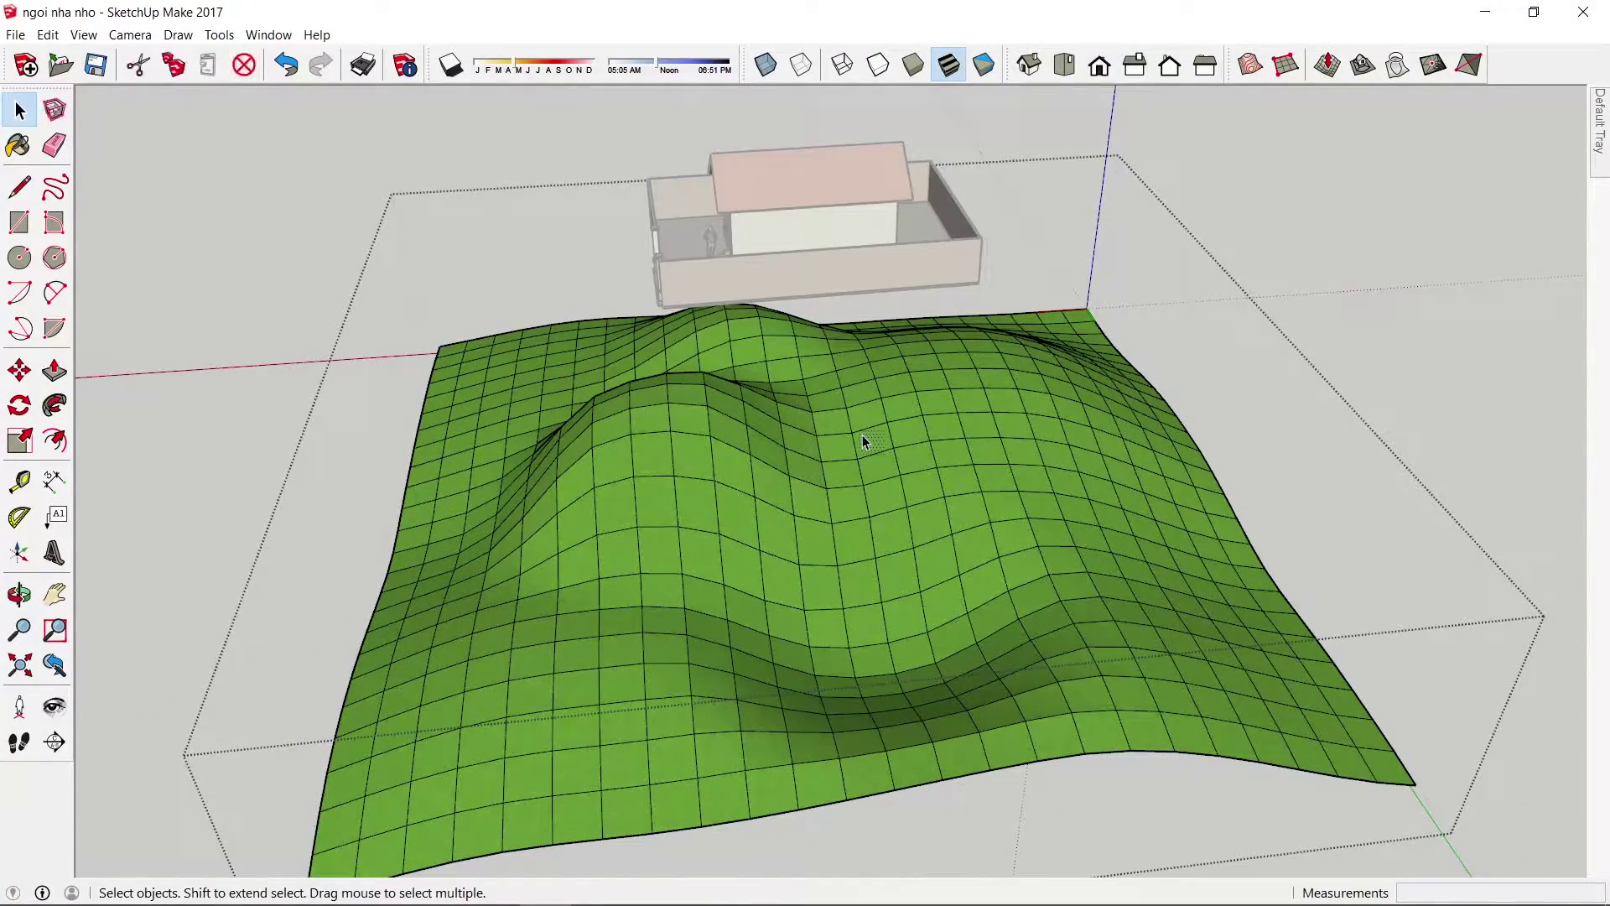
- Smoove the terrain upward toward the house at the back
click(862, 434)
click(1326, 65)
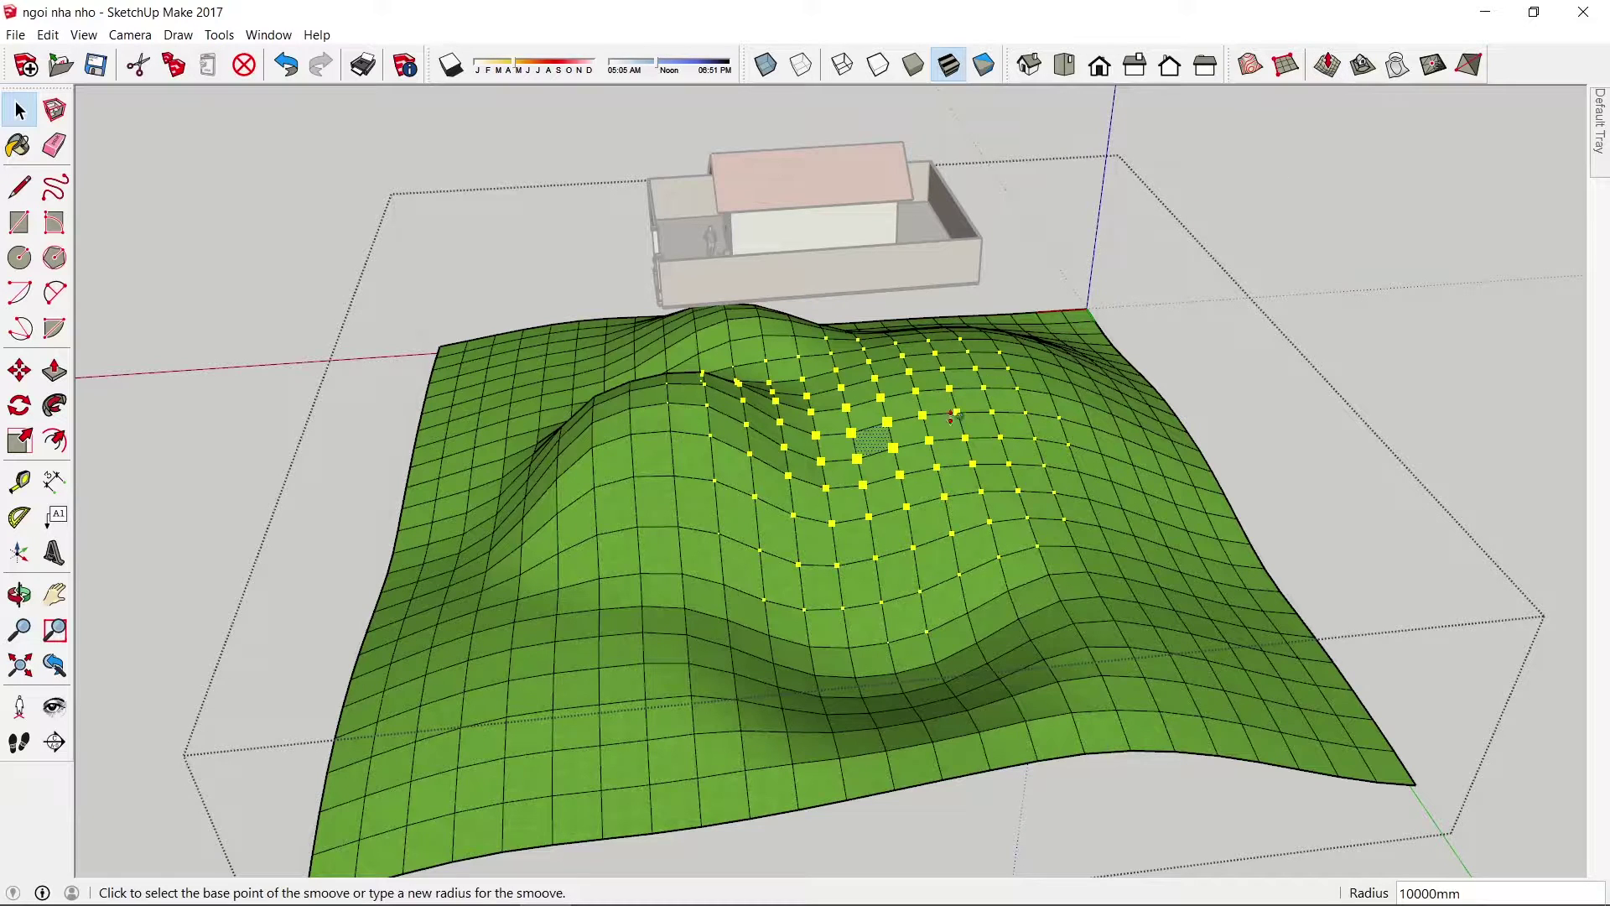
click(895, 446)
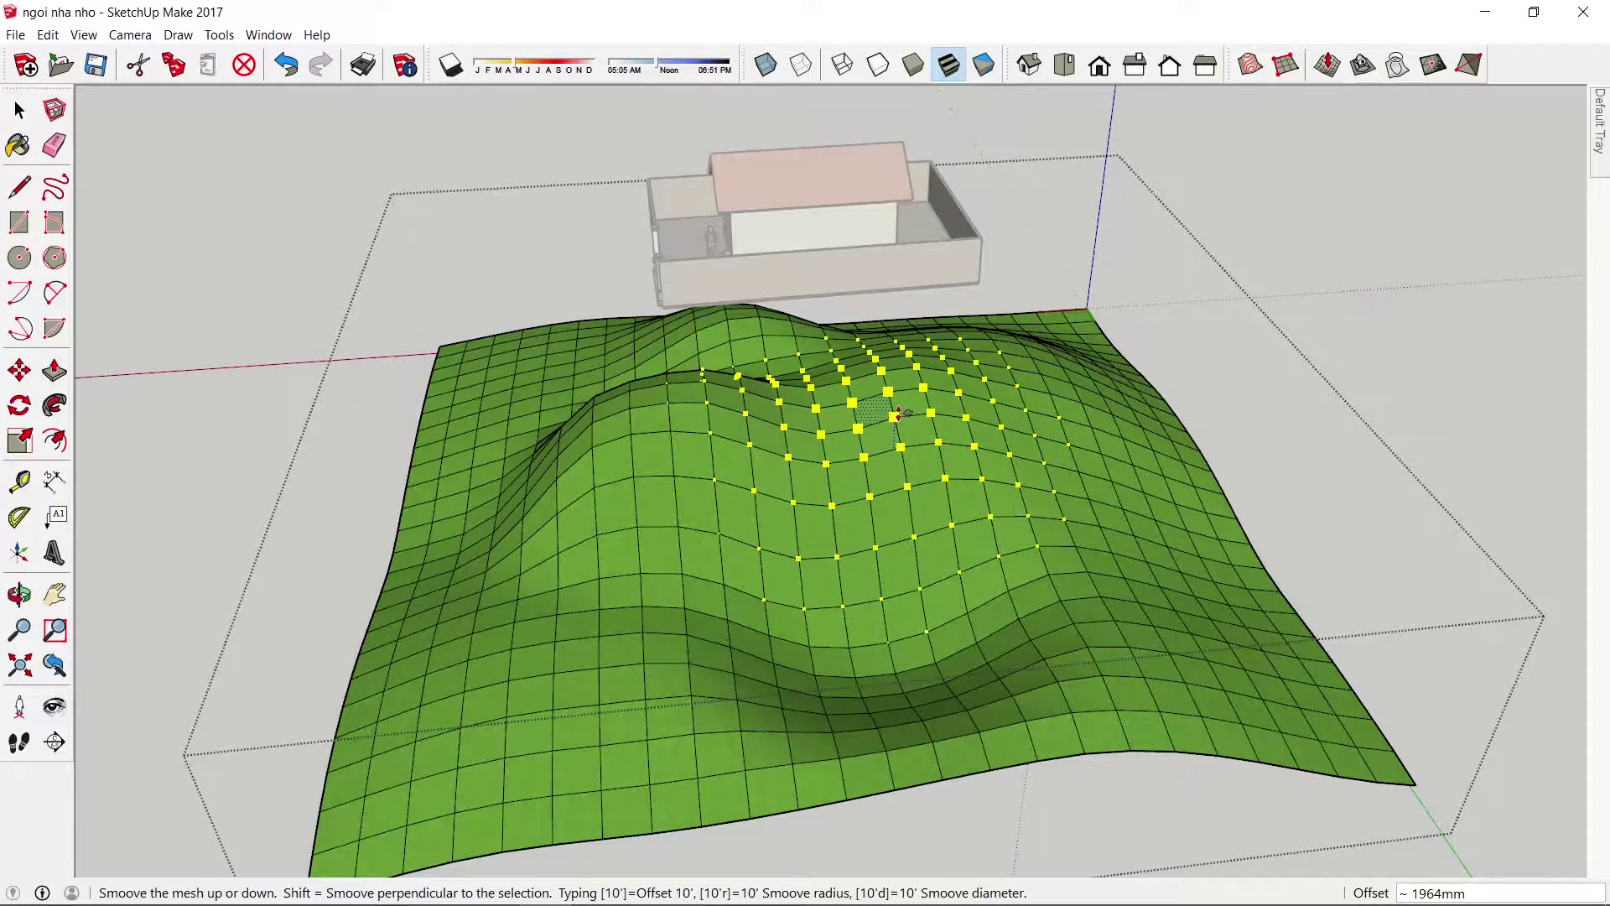
click(910, 397)
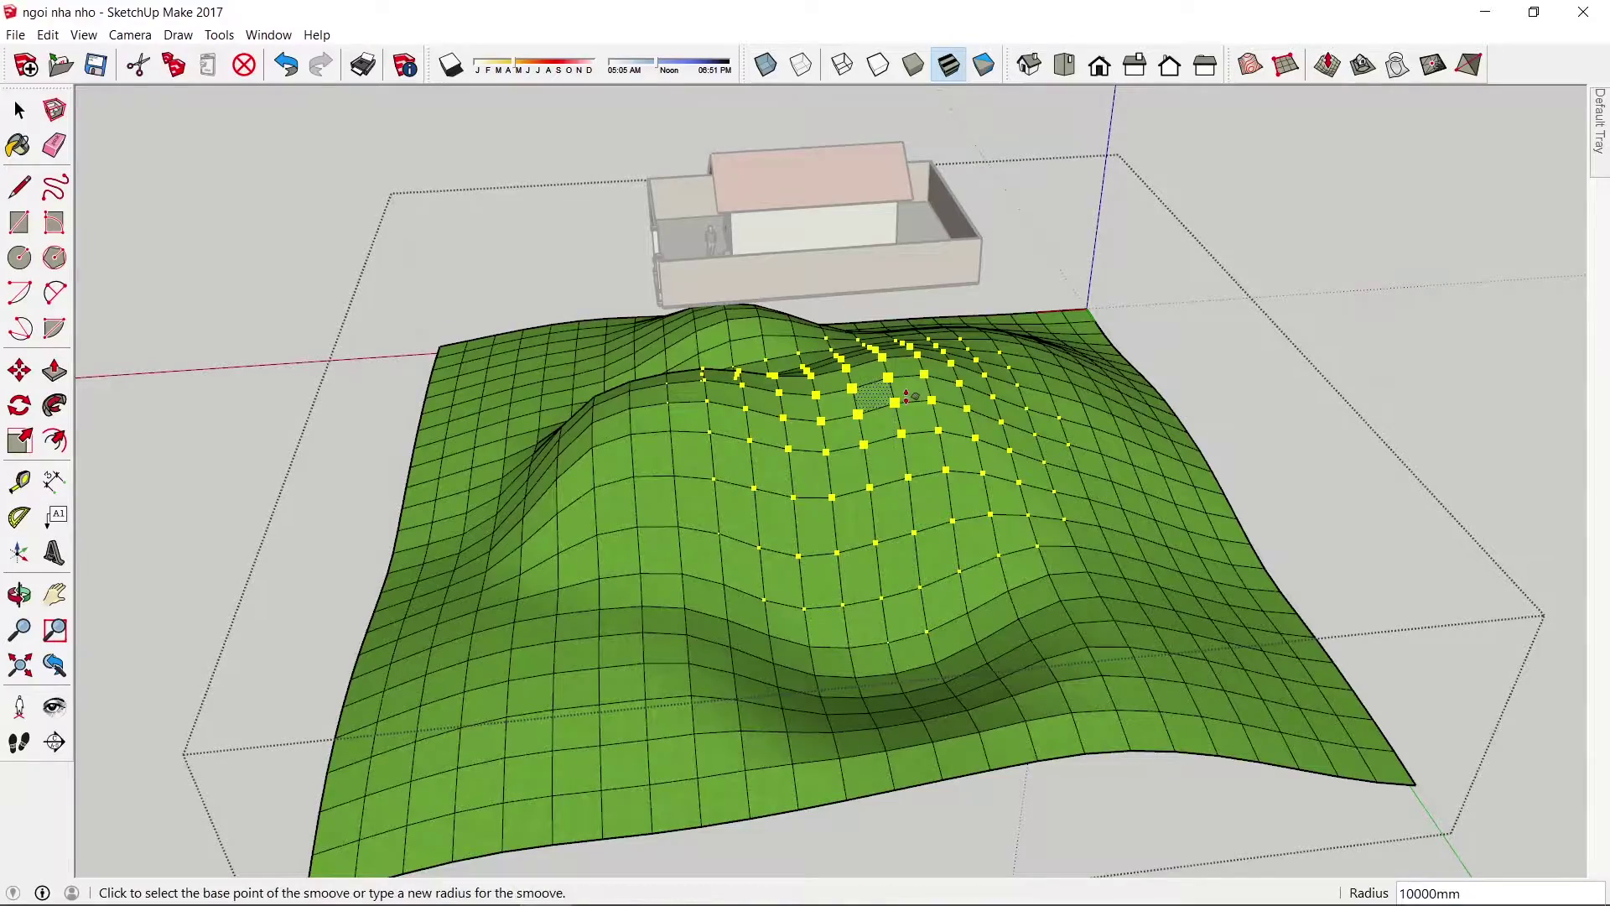
key(space)
click(1211, 464)
- Smoove the front hollow down about 3755mm into a deeper pit
middle_drag(1031, 564, 1097, 583)
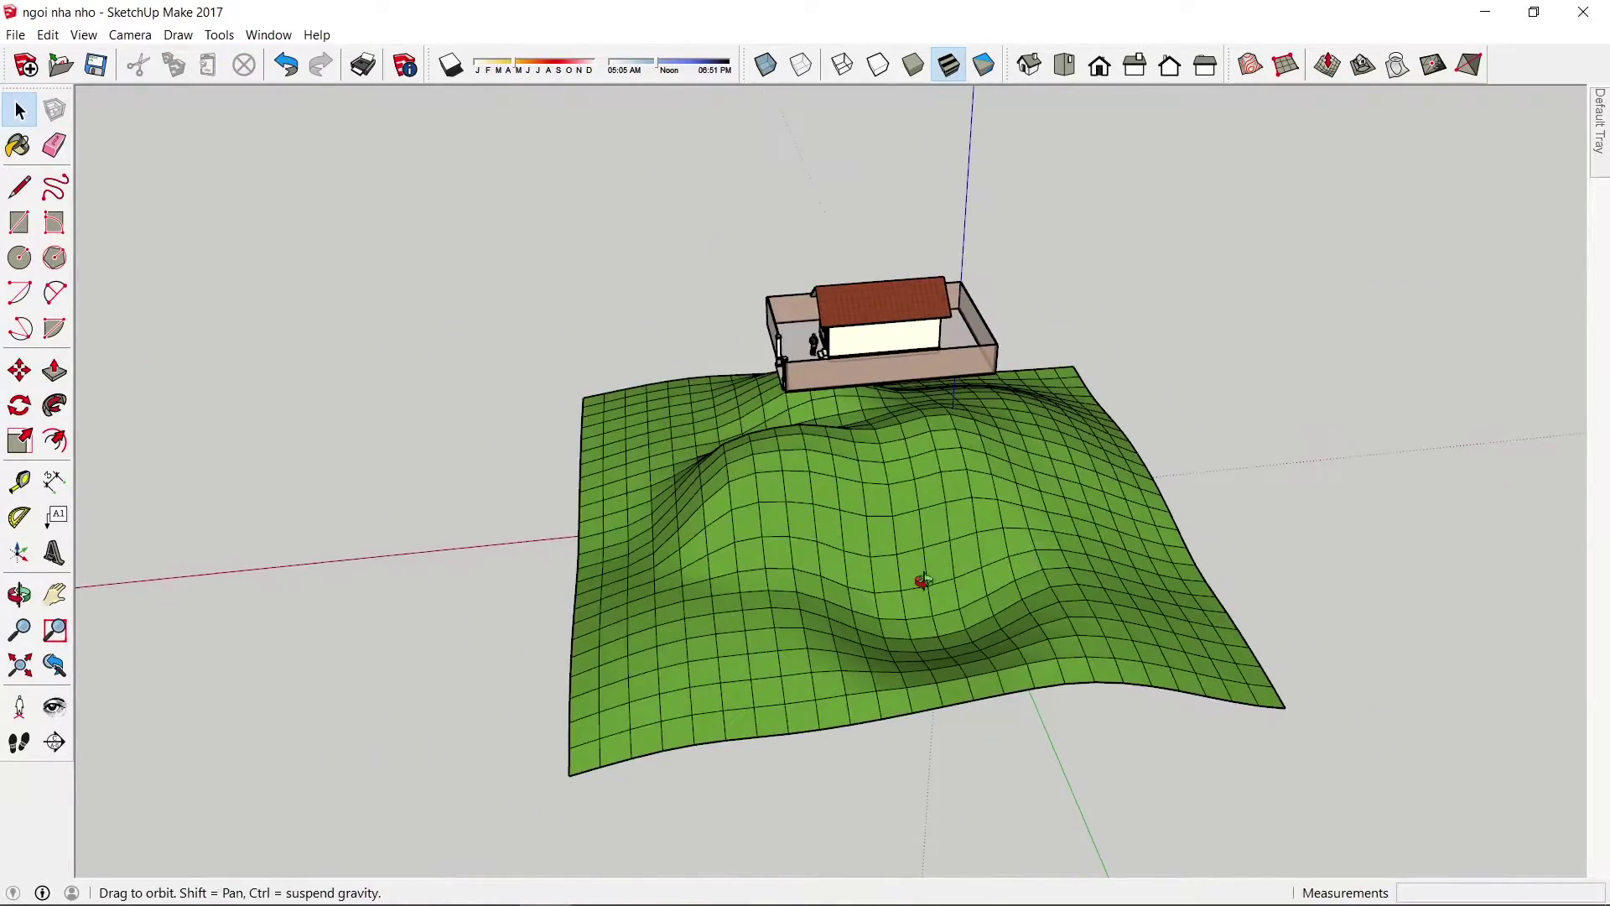
scroll(897, 563, up, 3)
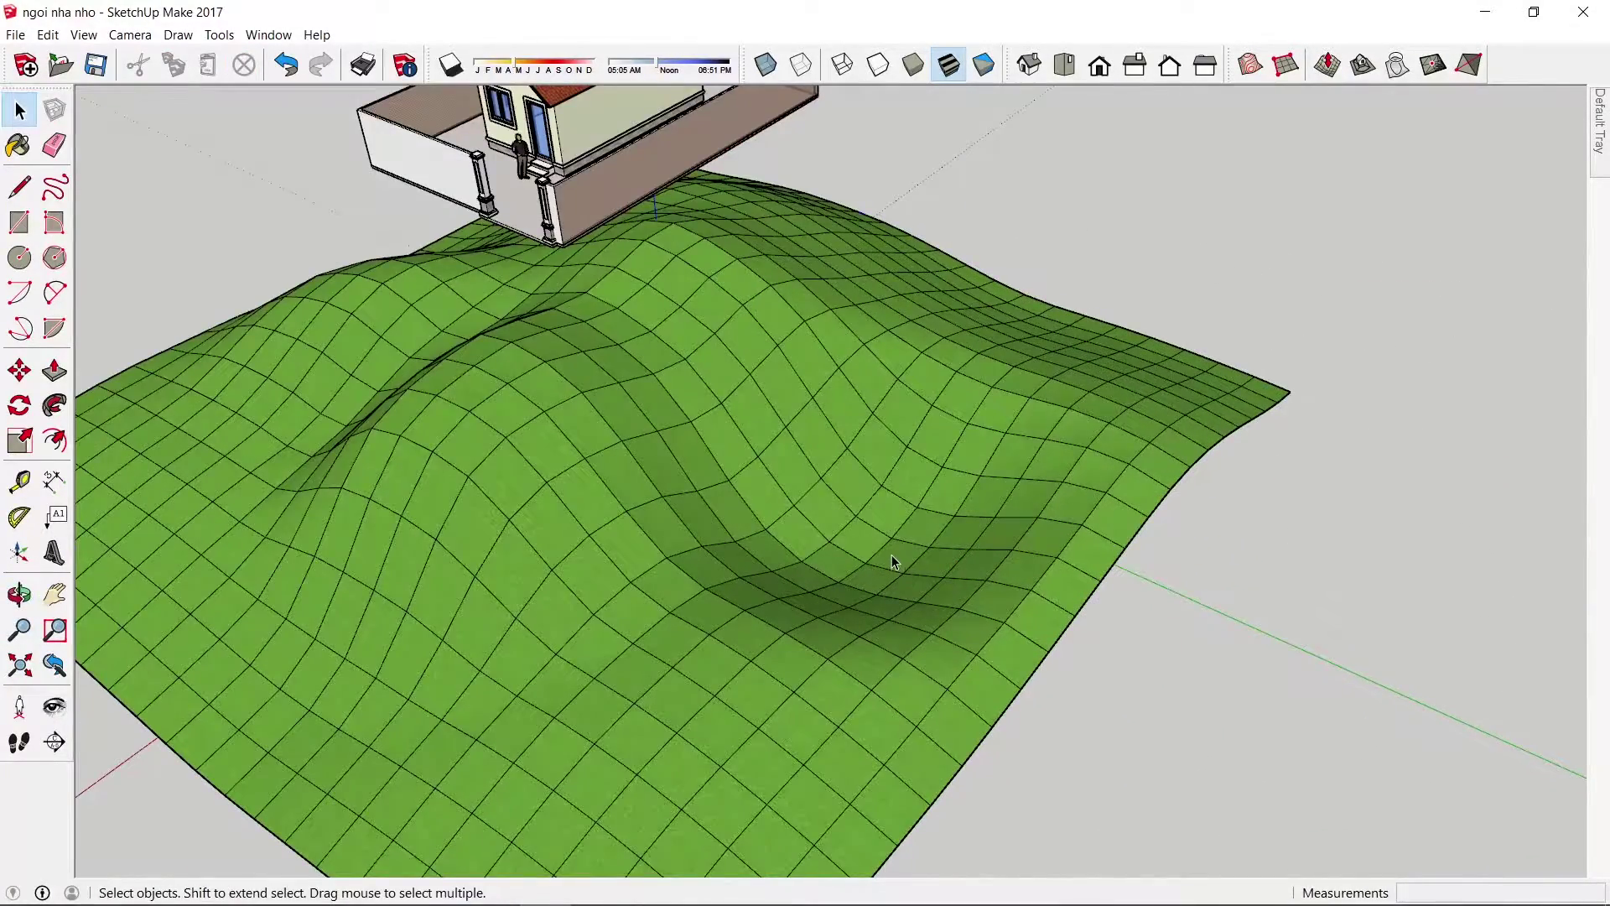
double_click(892, 555)
click(884, 554)
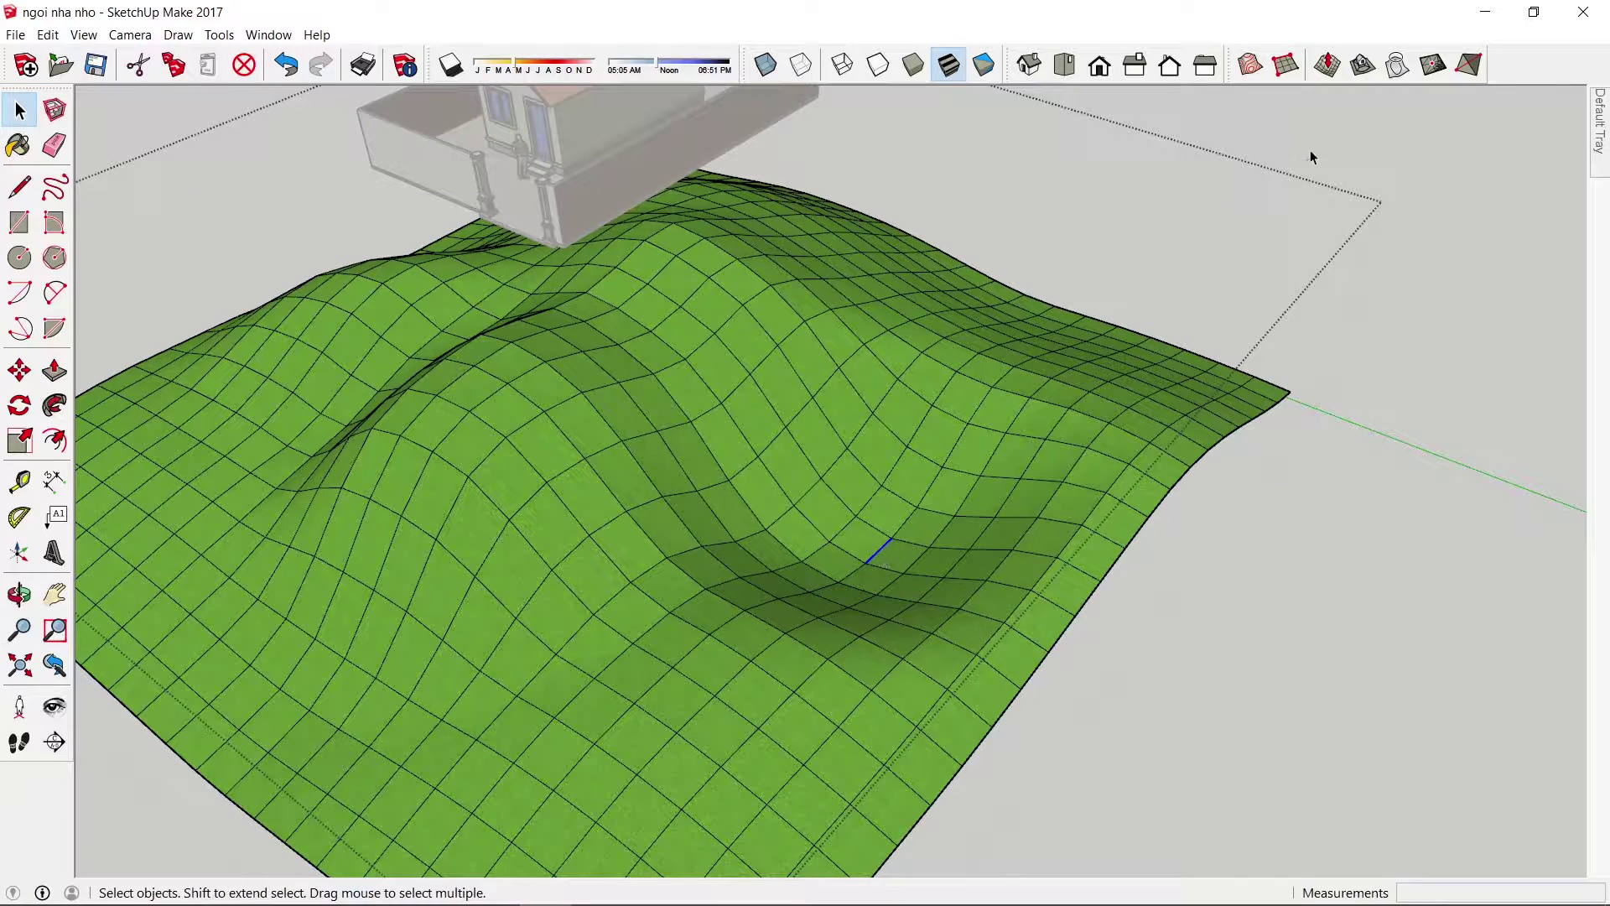
click(1327, 64)
click(906, 508)
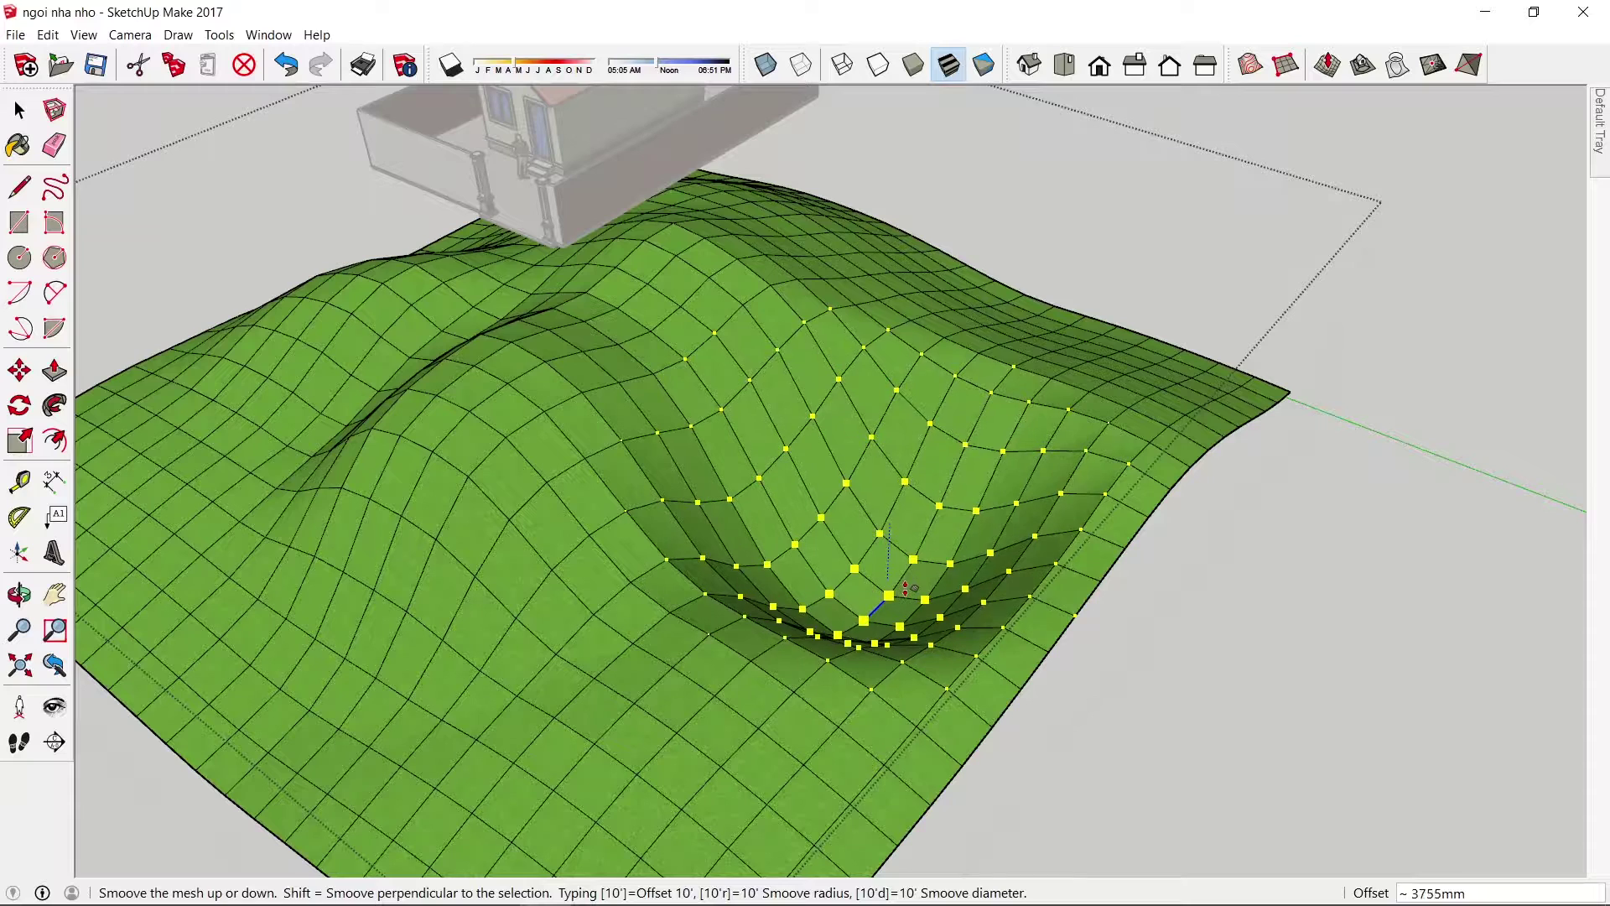
click(910, 587)
key(space)
- Draw a flat rectangle beside the terrain
click(1176, 665)
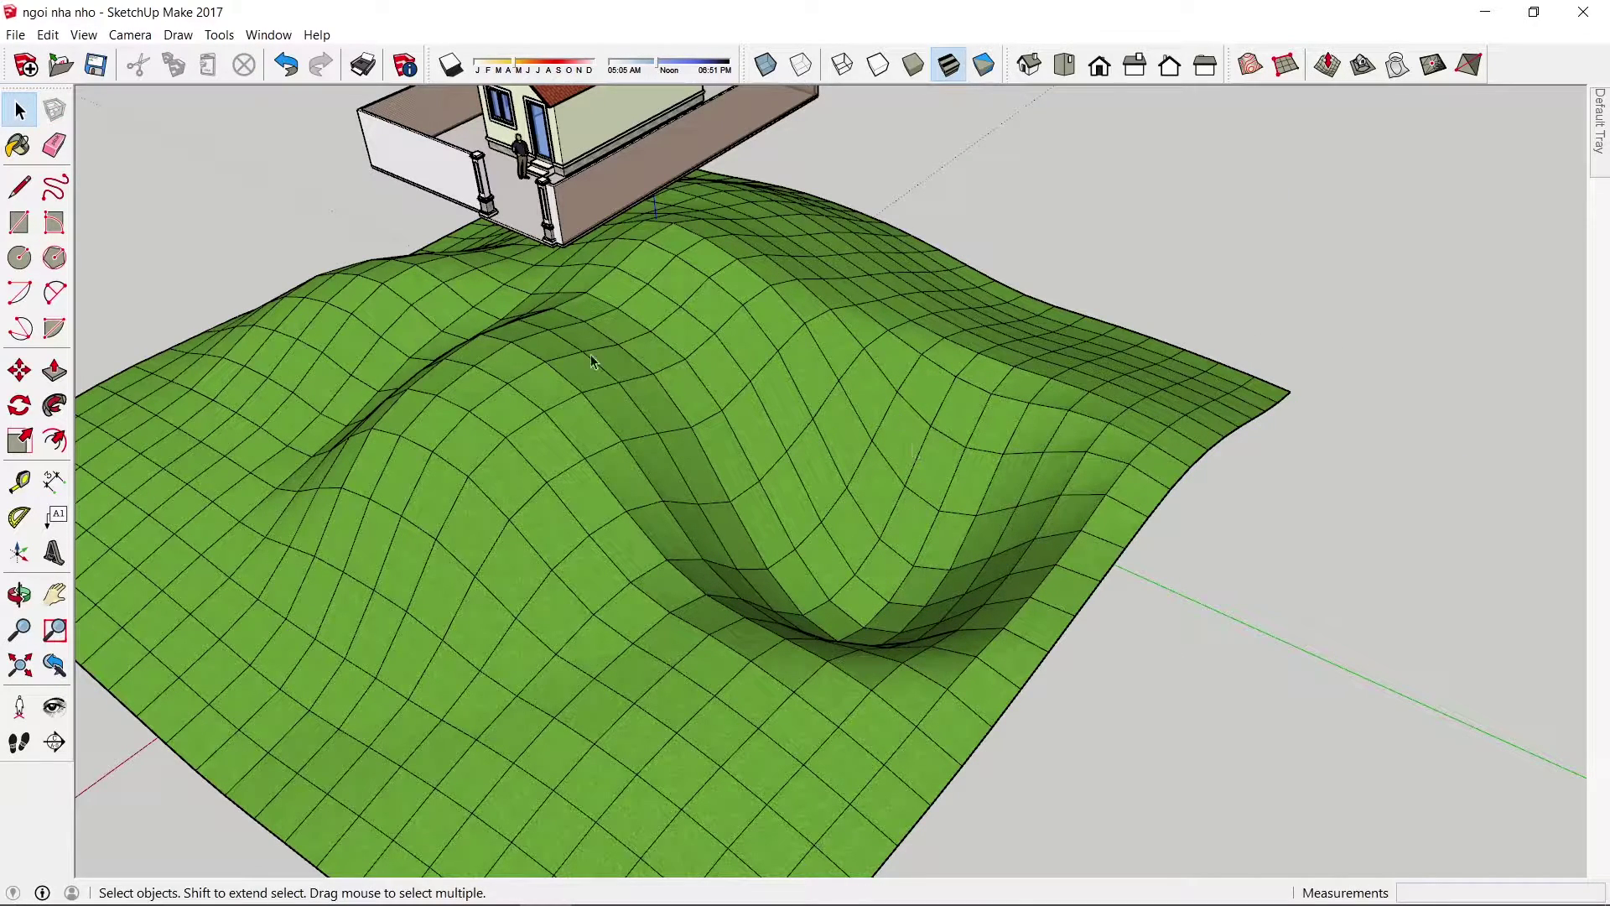
click(20, 222)
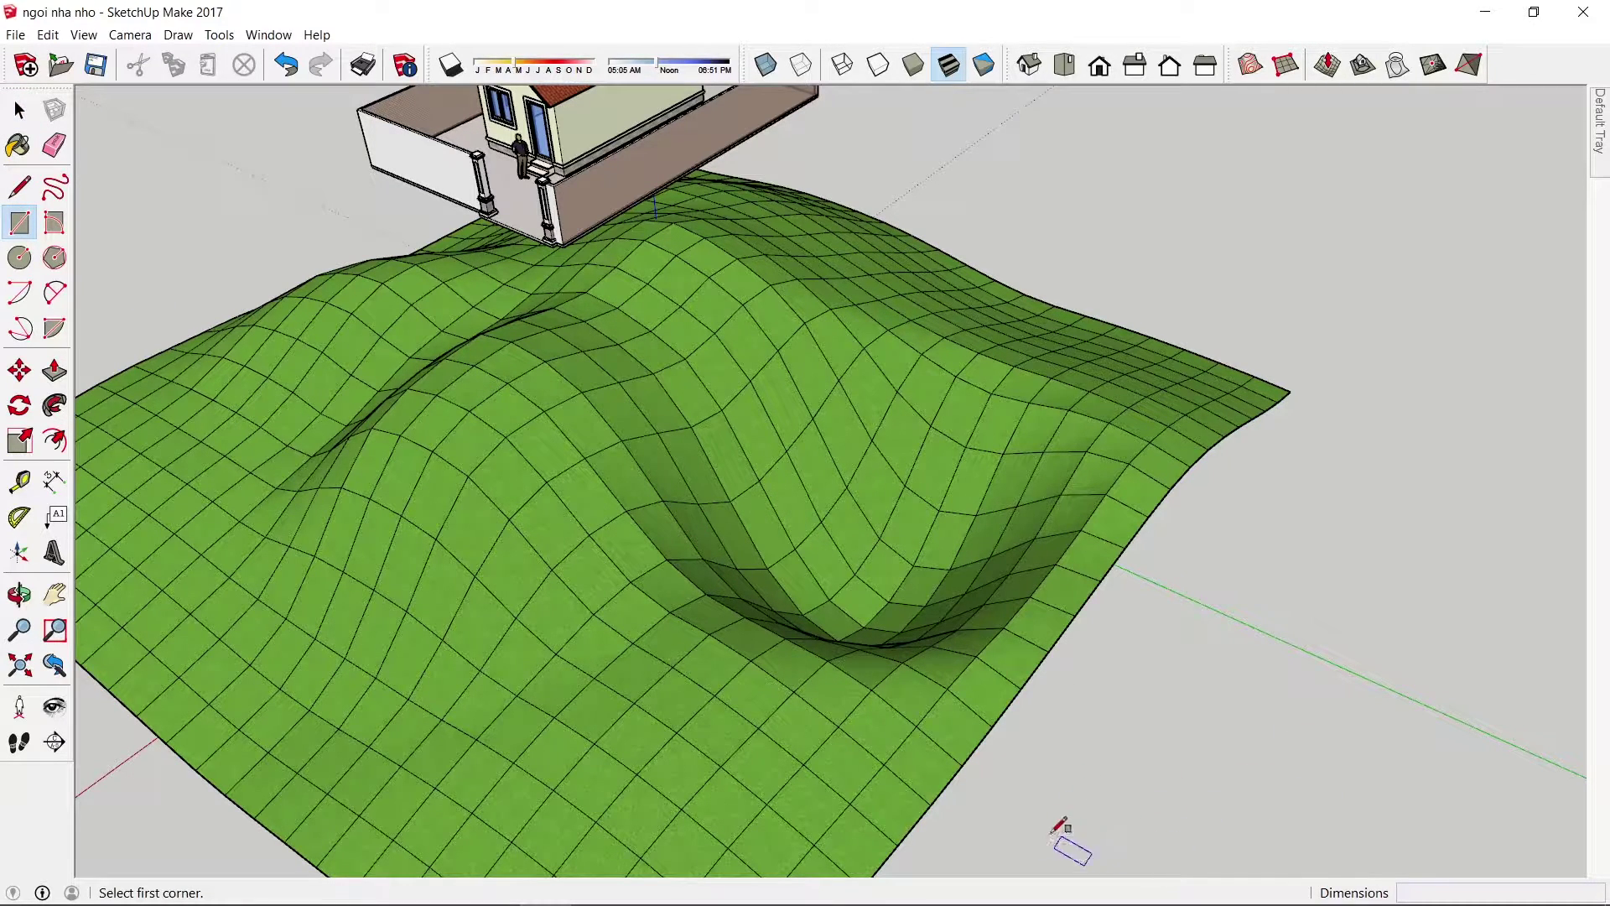
click(980, 825)
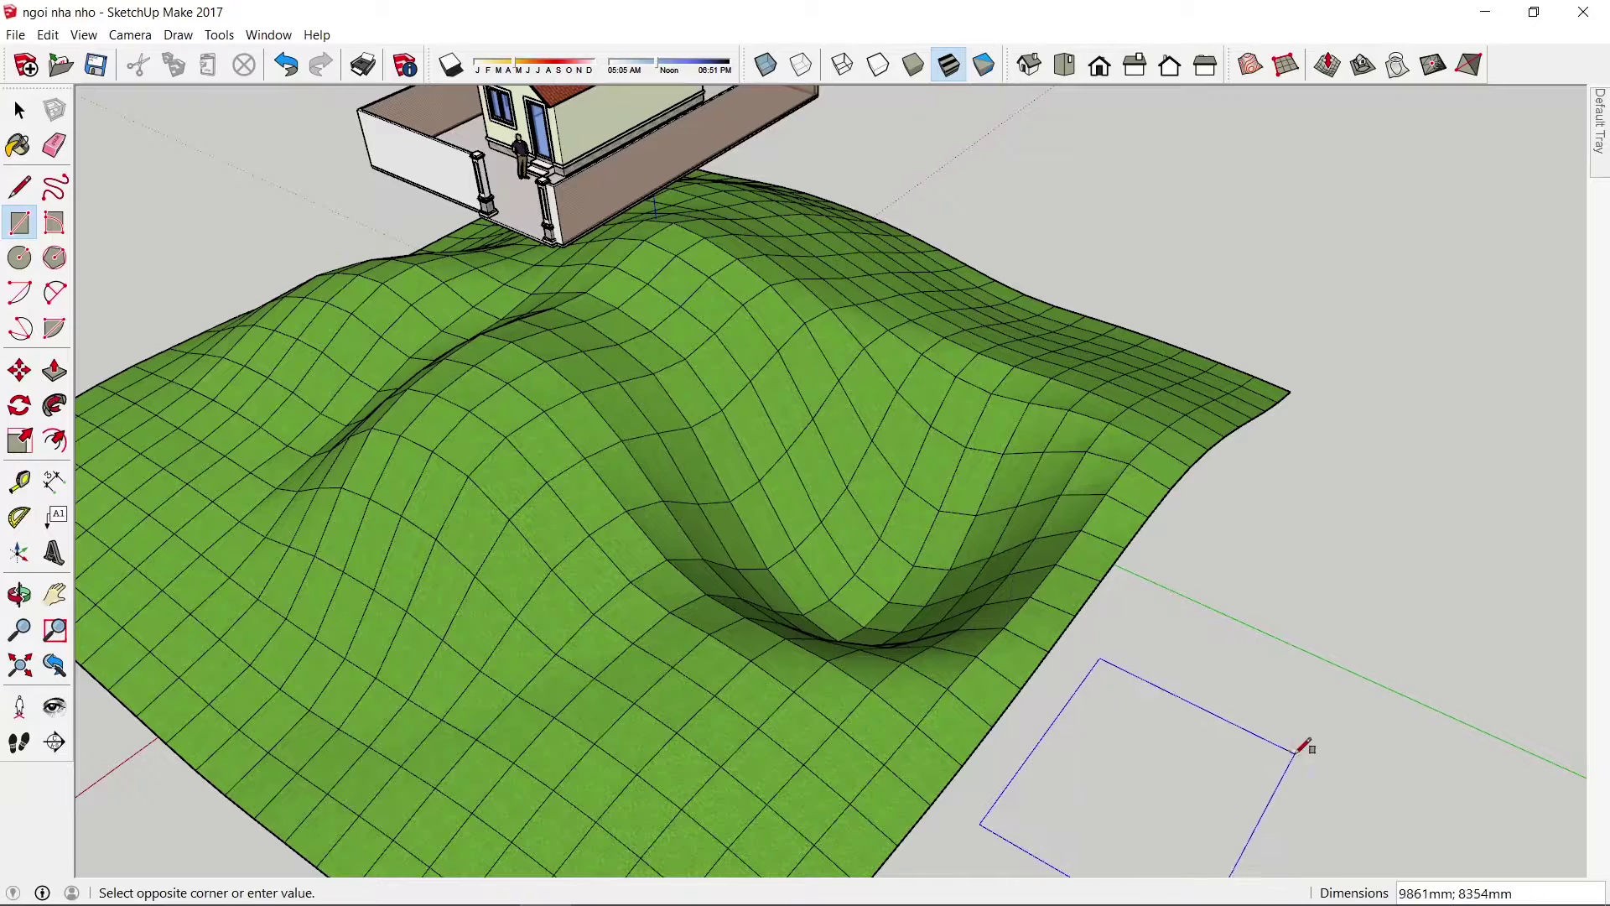
click(1414, 723)
key(space)
- Move the rectangle into the terrain hollow and raise it about 4273mm vertically
click(1241, 707)
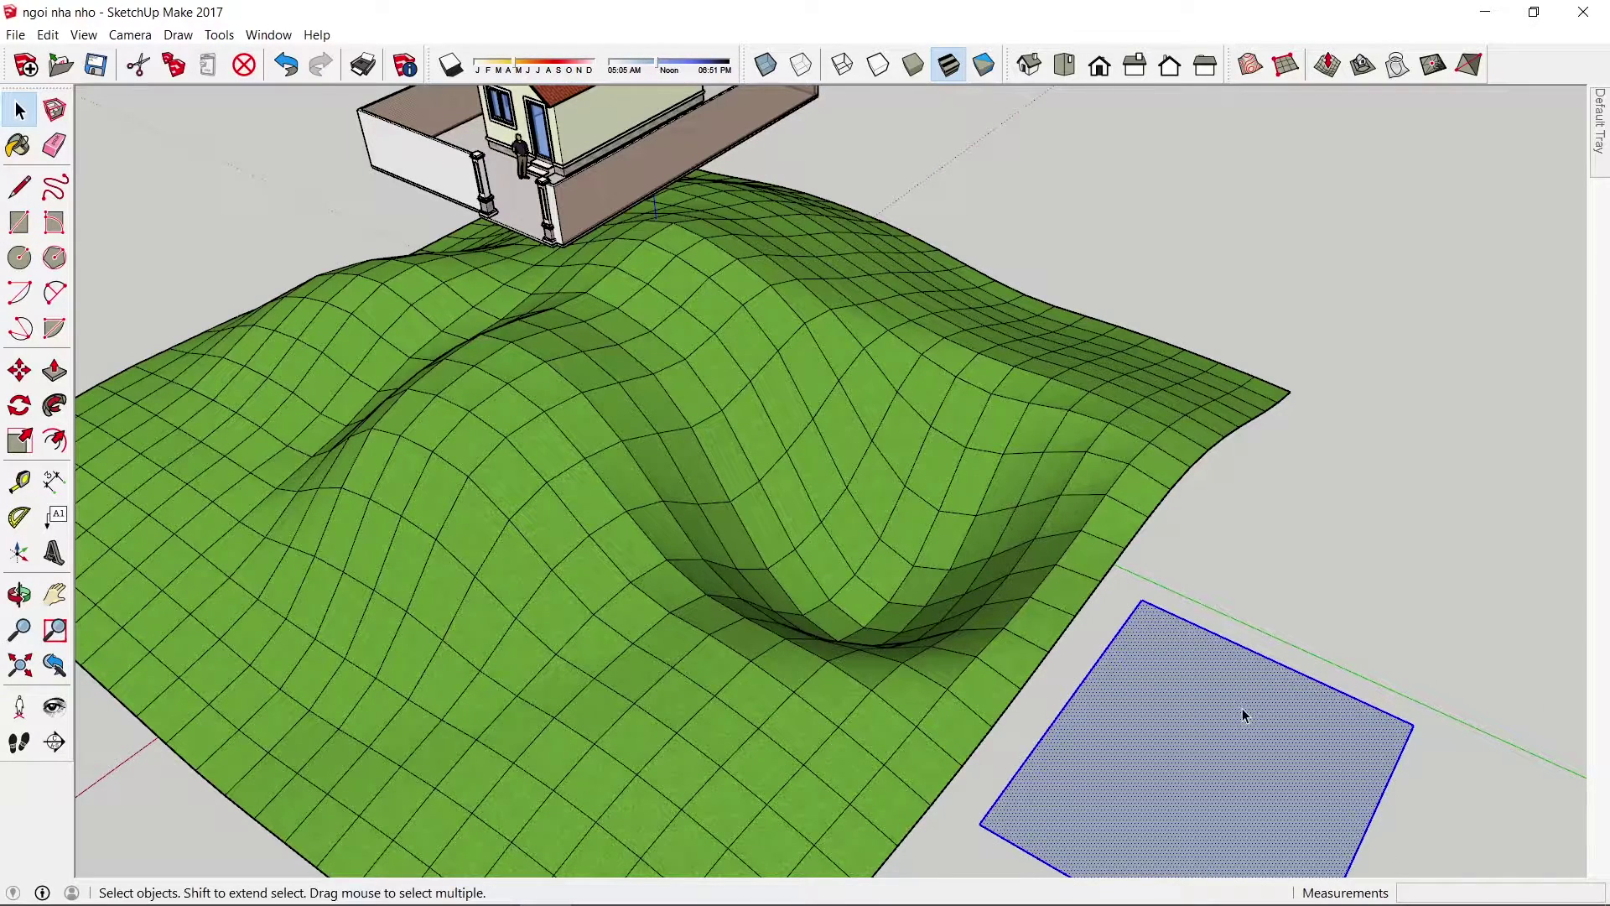
key(m)
click(1426, 625)
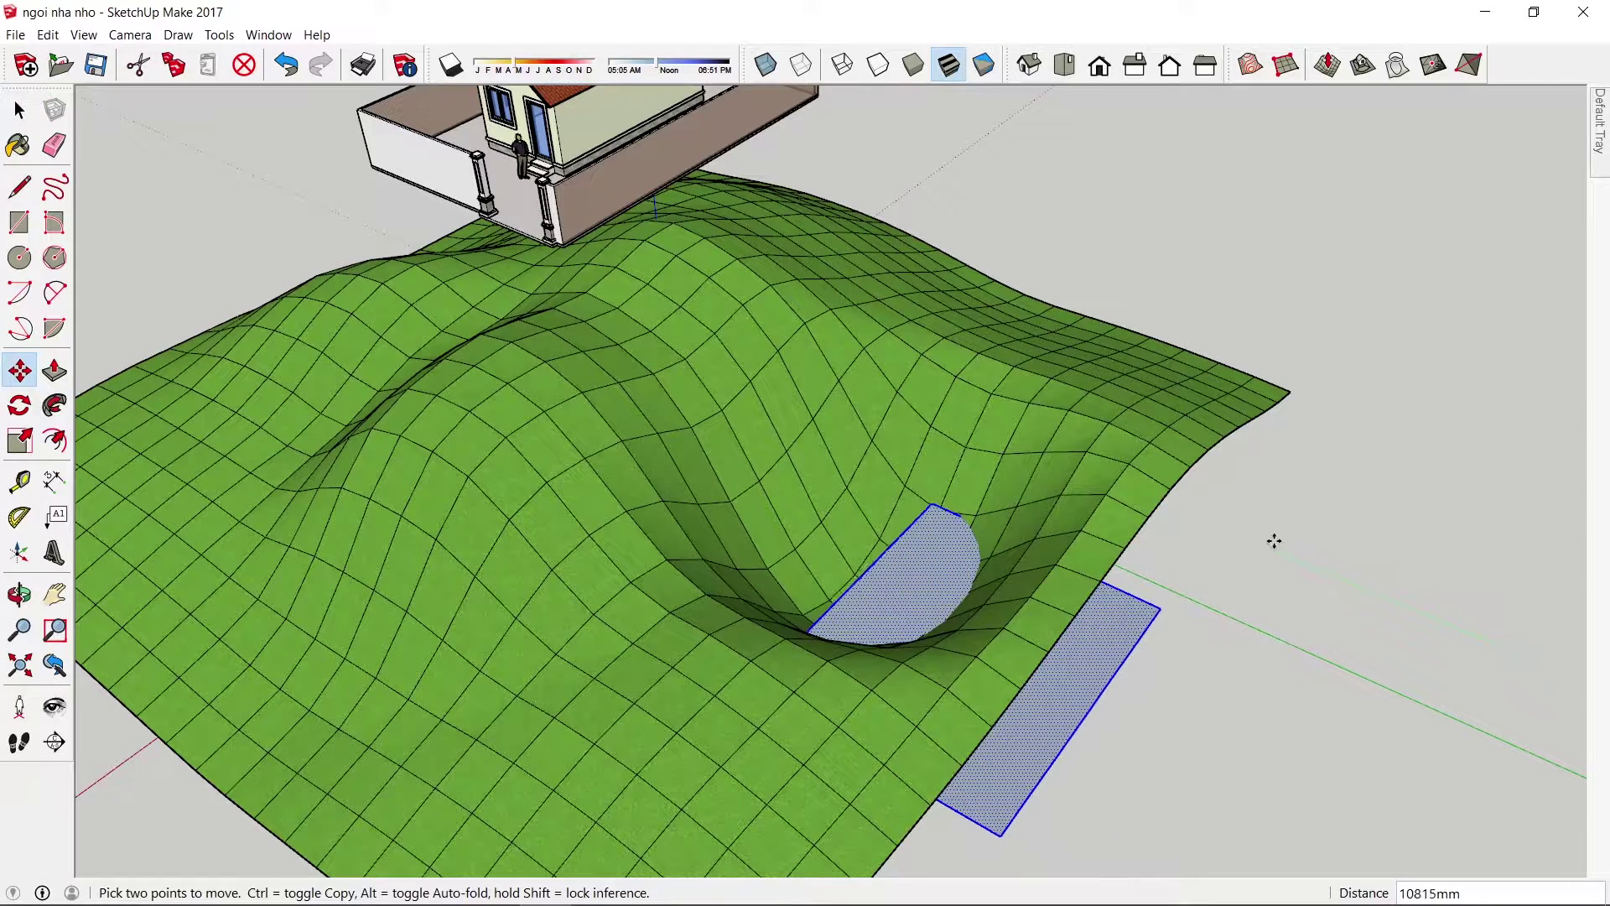
click(1218, 522)
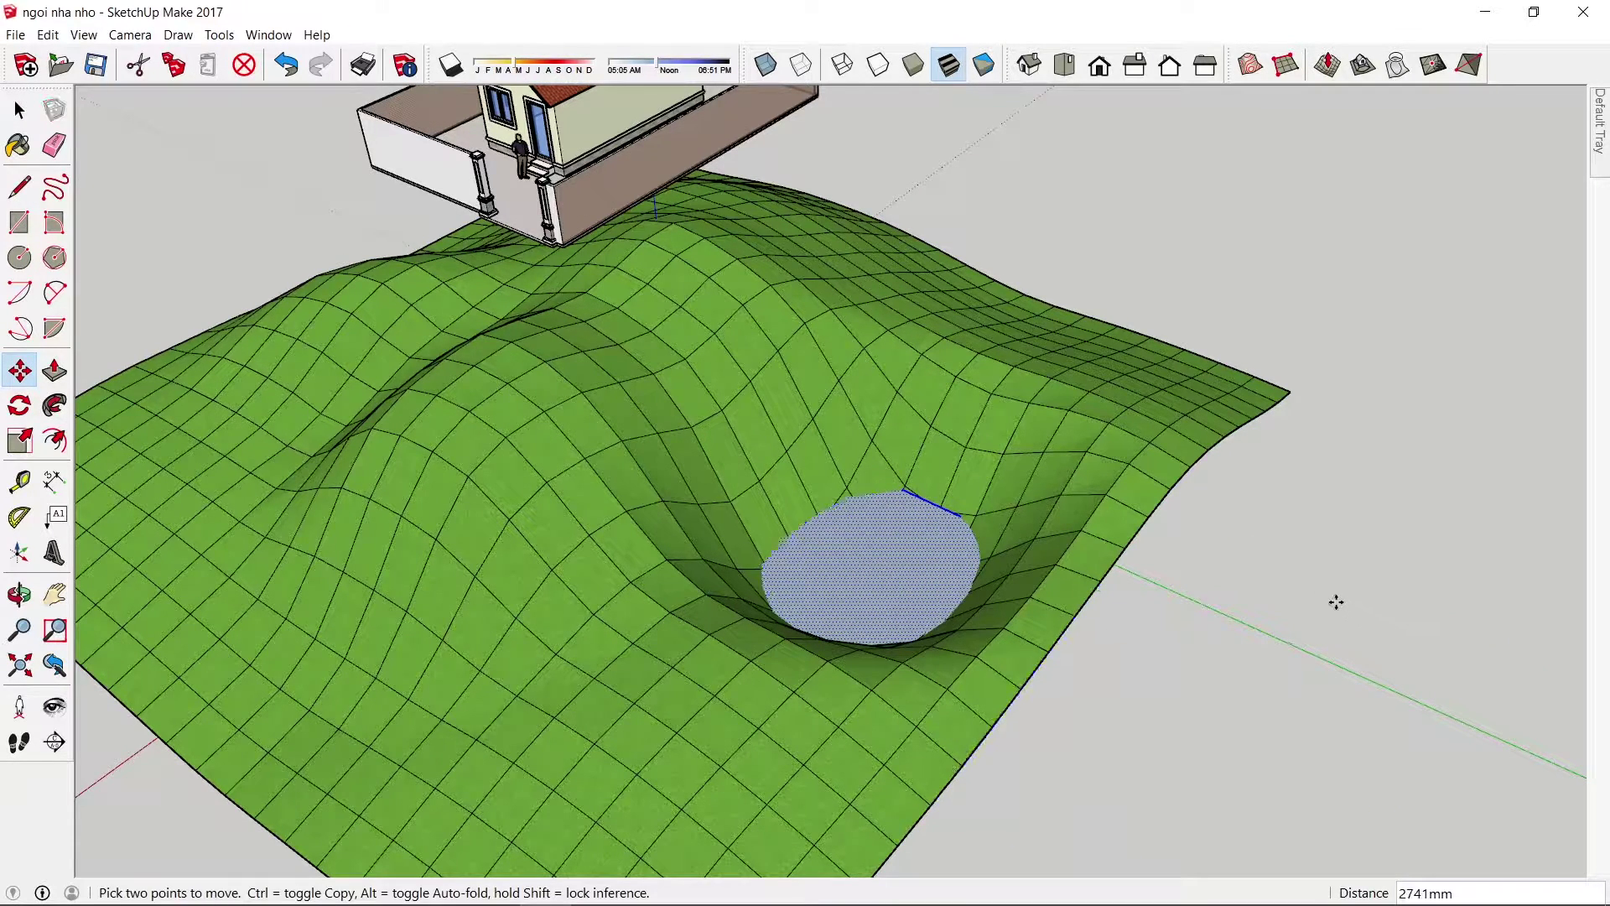
click(1279, 605)
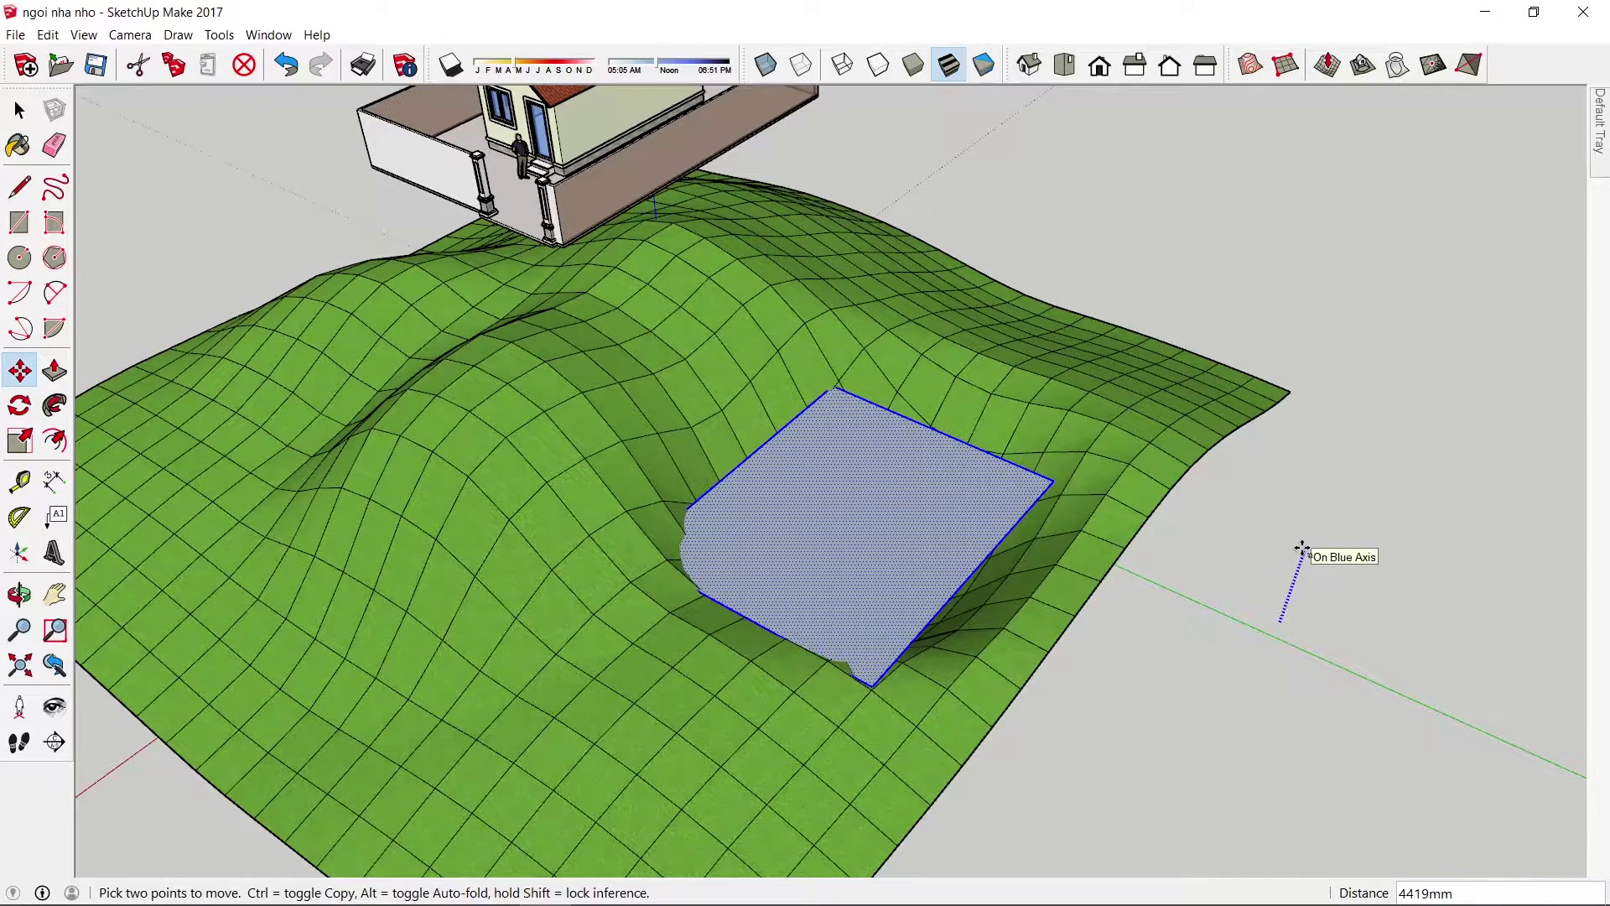
click(1306, 555)
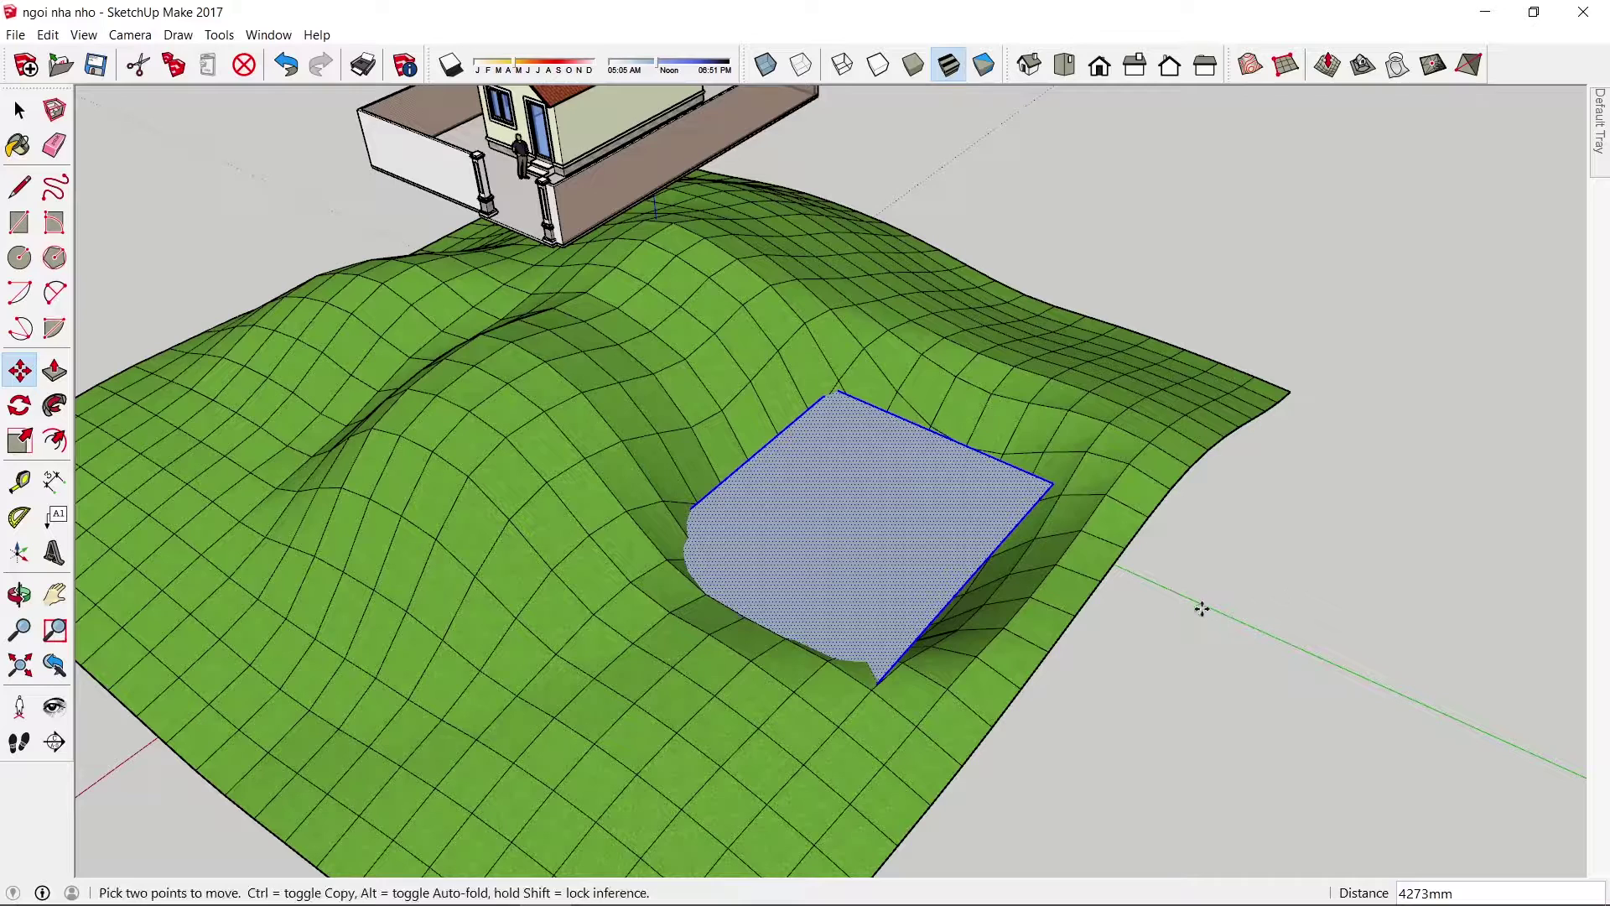
- Stretch the face's right edge outward
key(space)
click(984, 570)
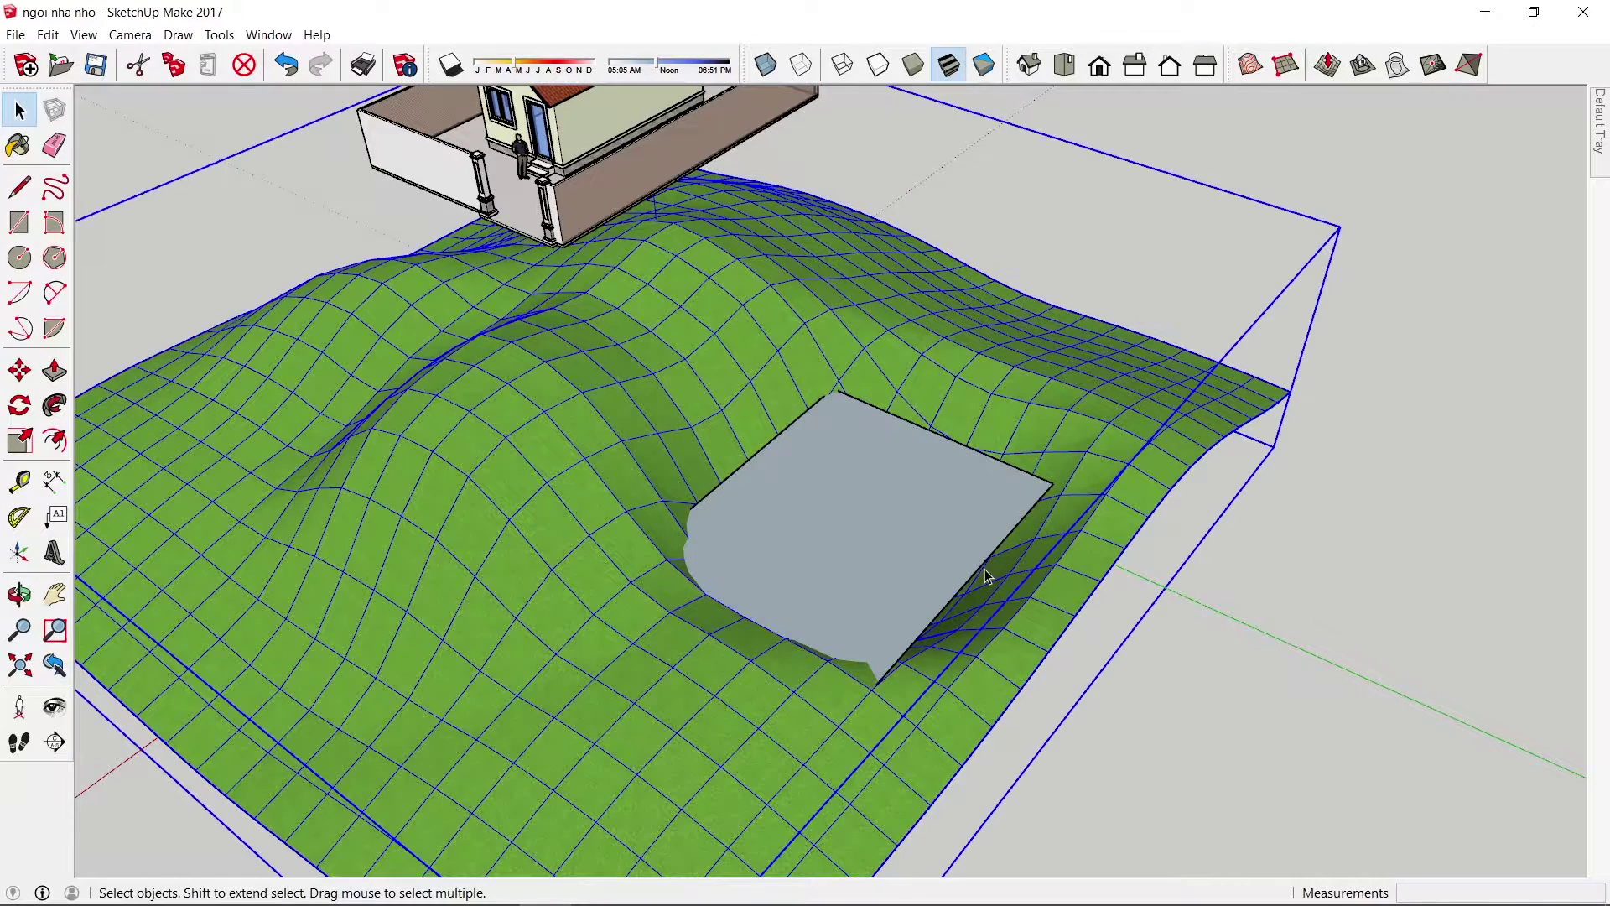
click(983, 568)
key(m)
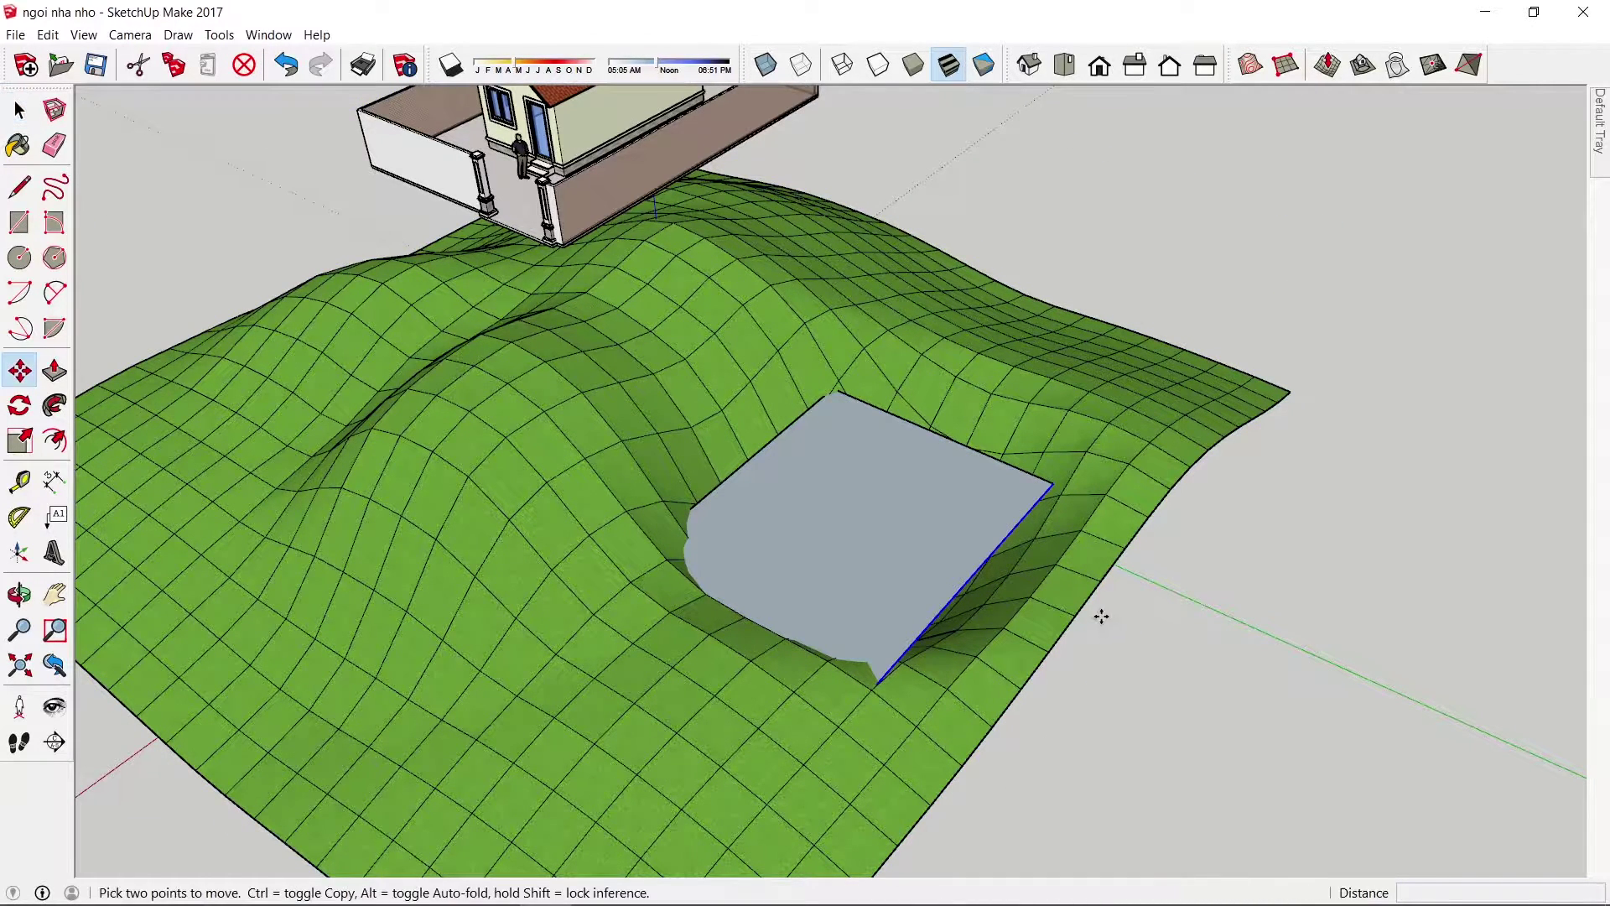
click(1100, 640)
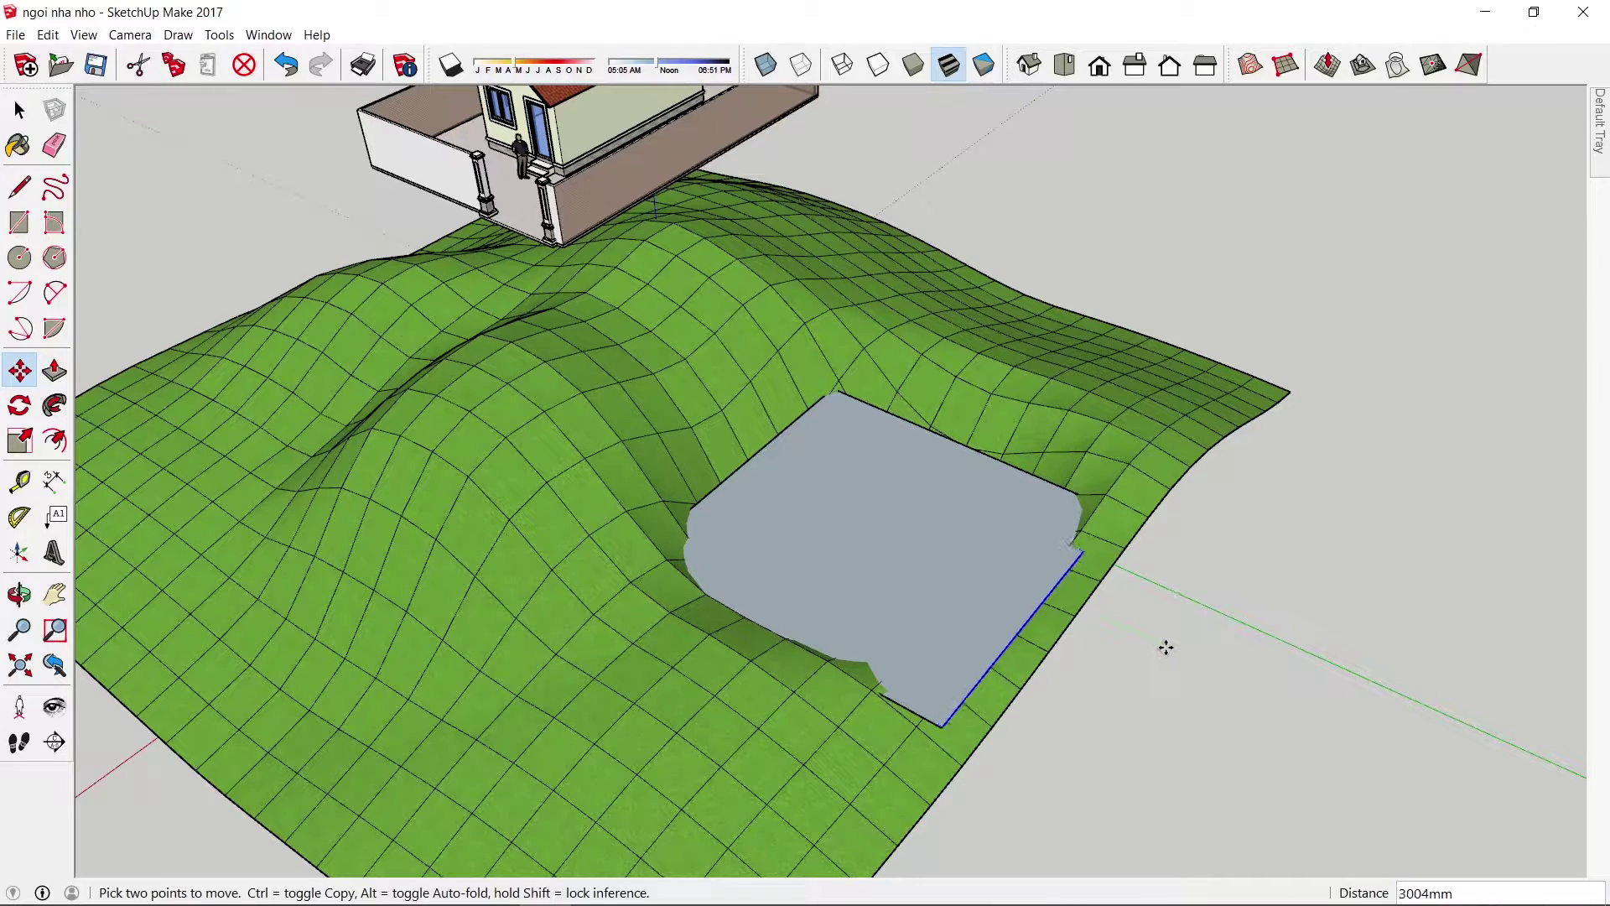
click(1145, 635)
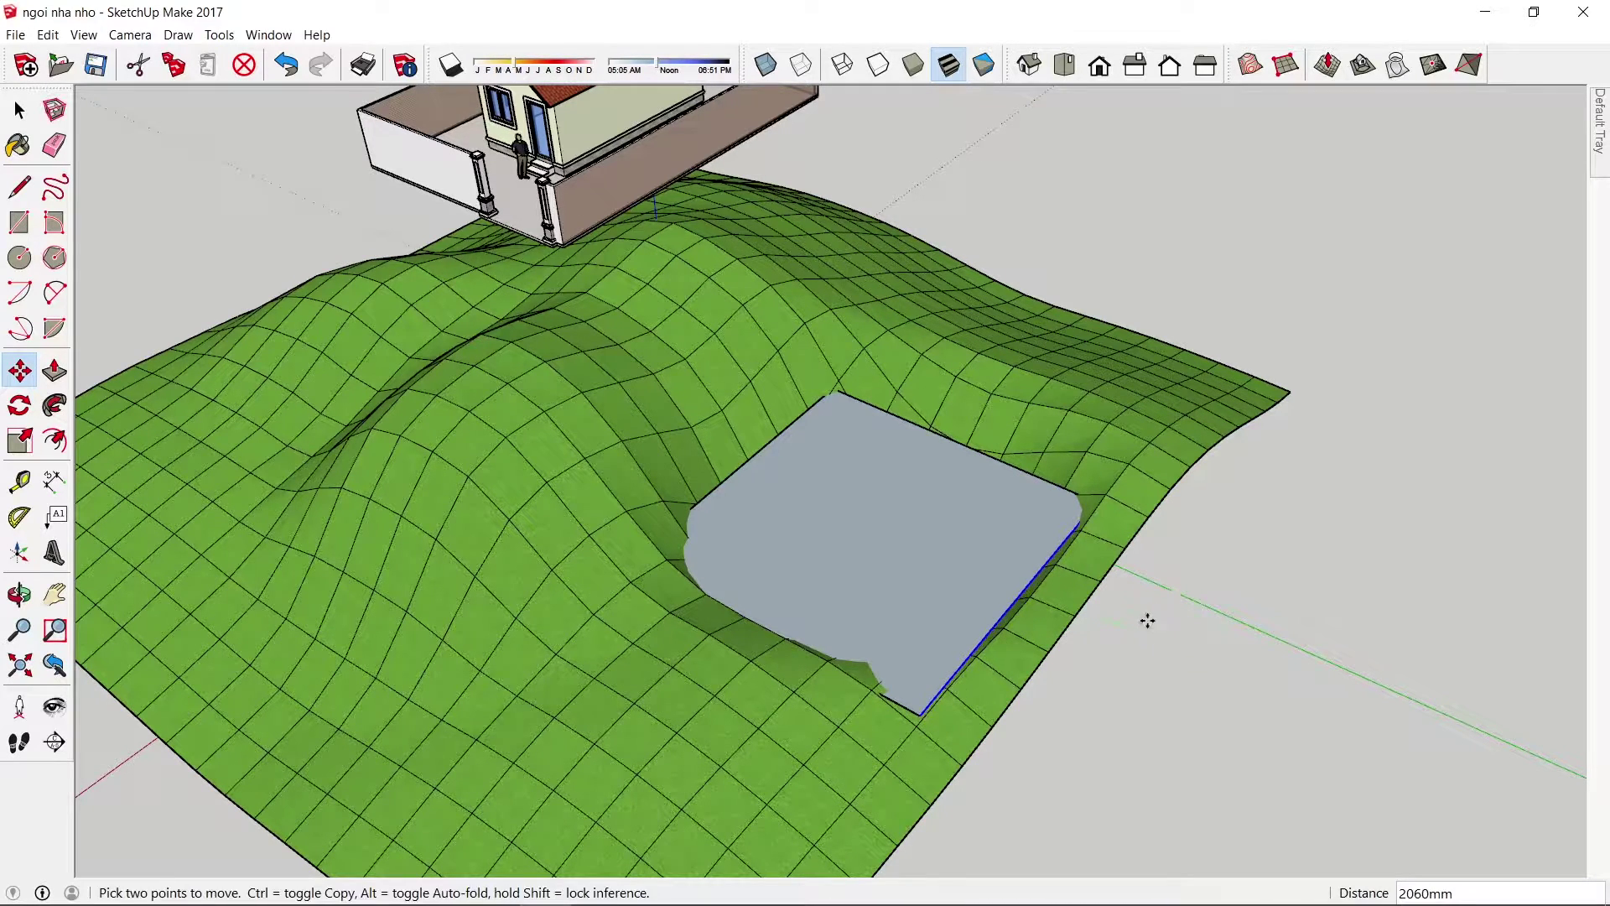
key(space)
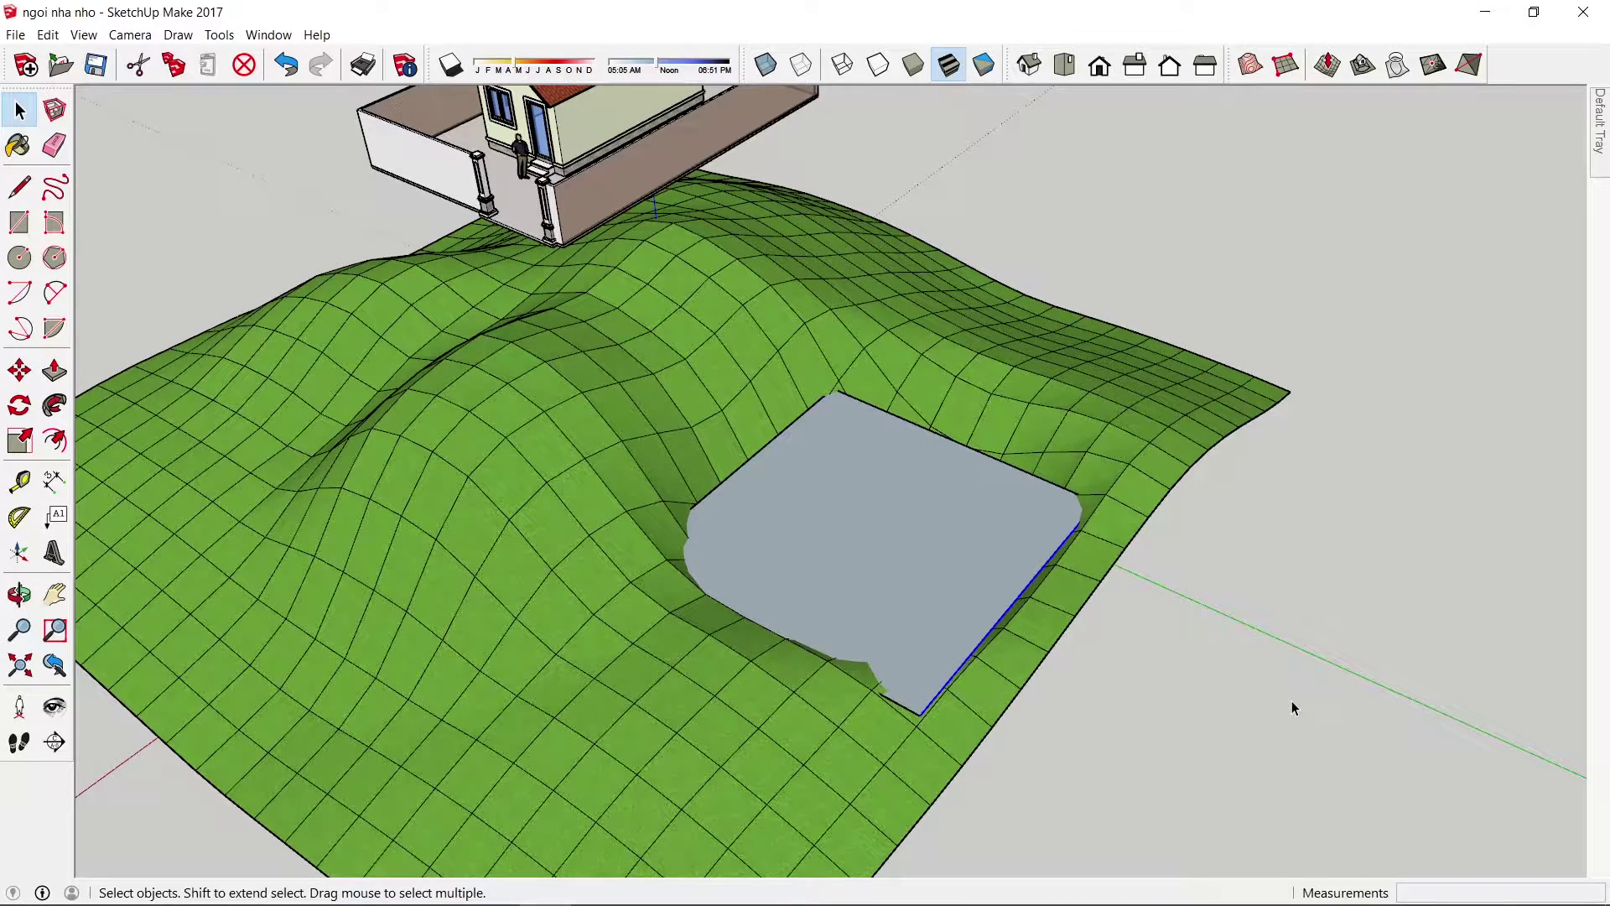
key(m)
click(1312, 692)
click(1298, 686)
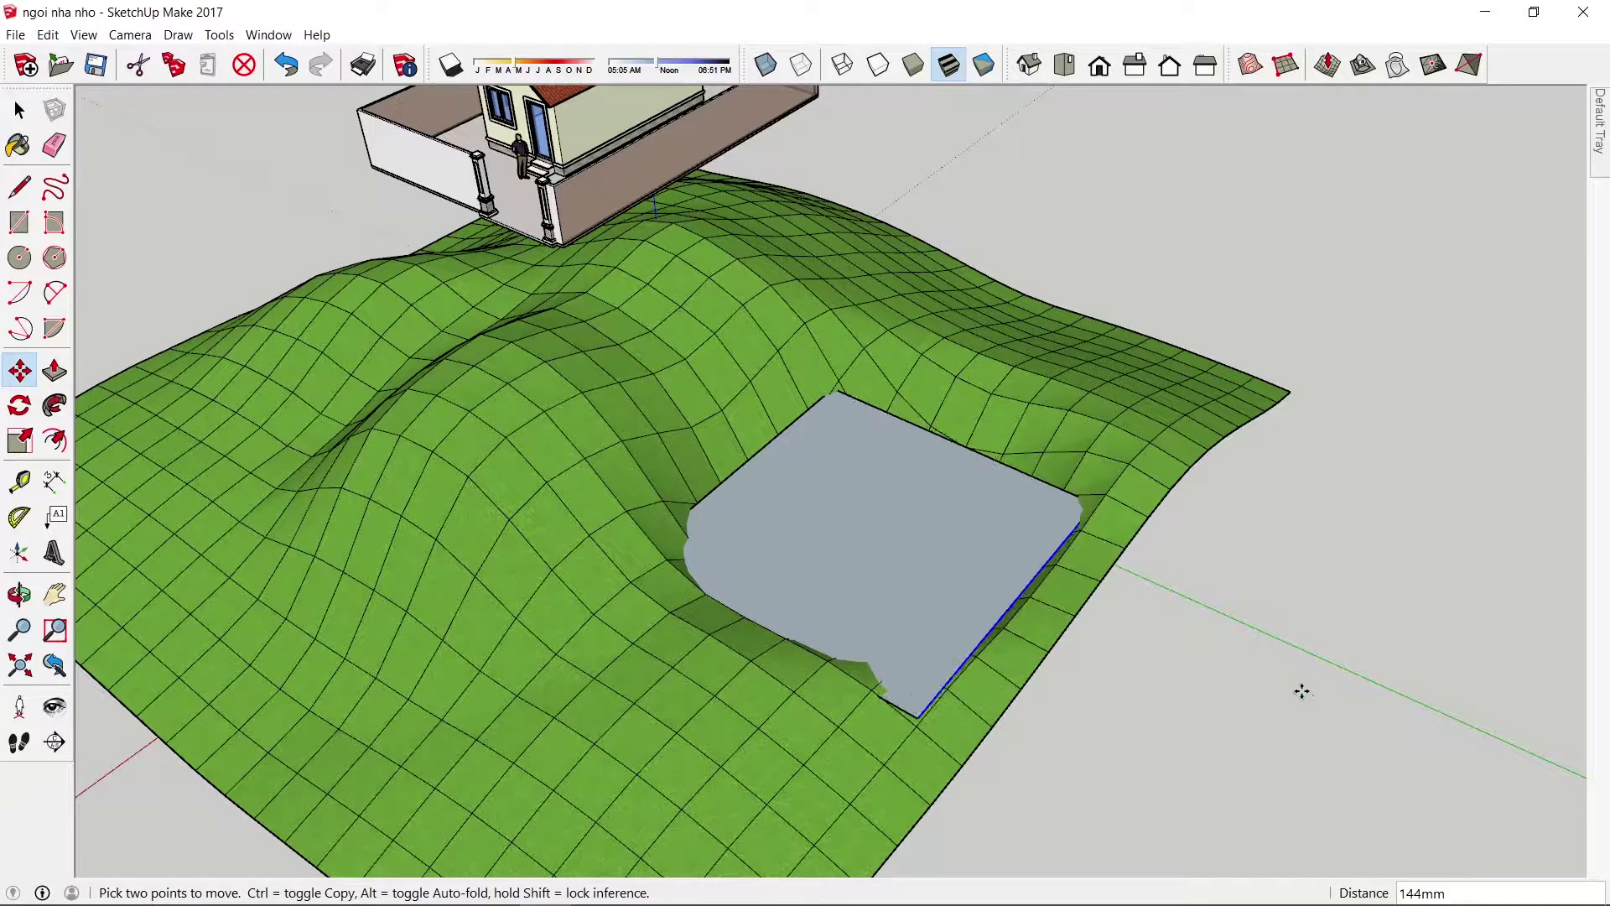
key(space)
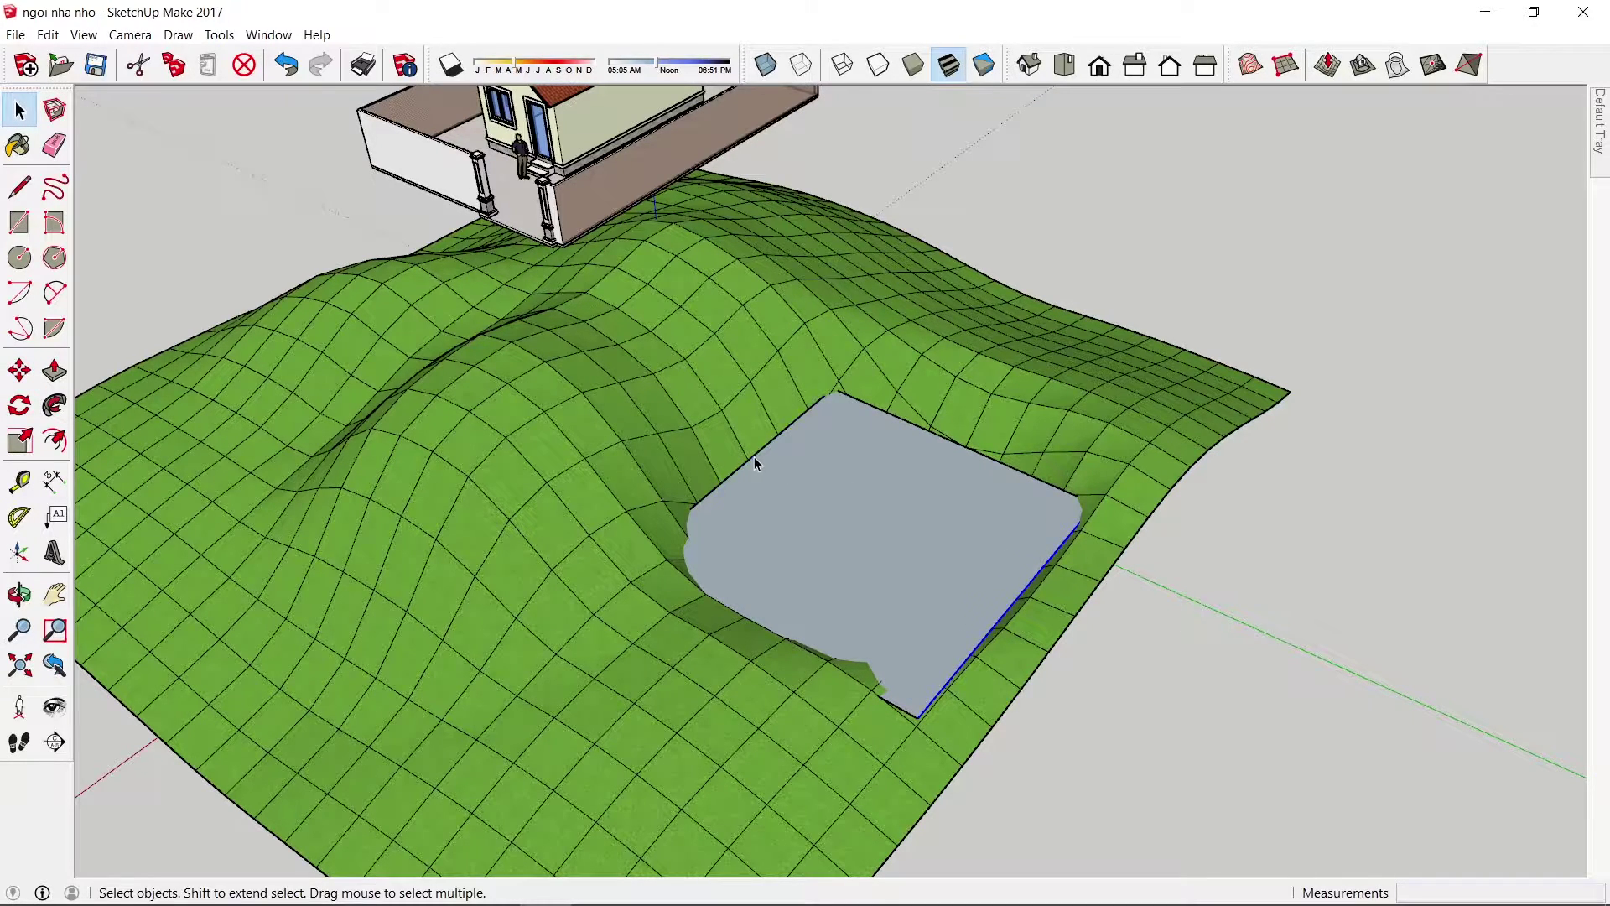
- Push the face's upper-left edge outward
click(753, 457)
key(m)
click(1191, 676)
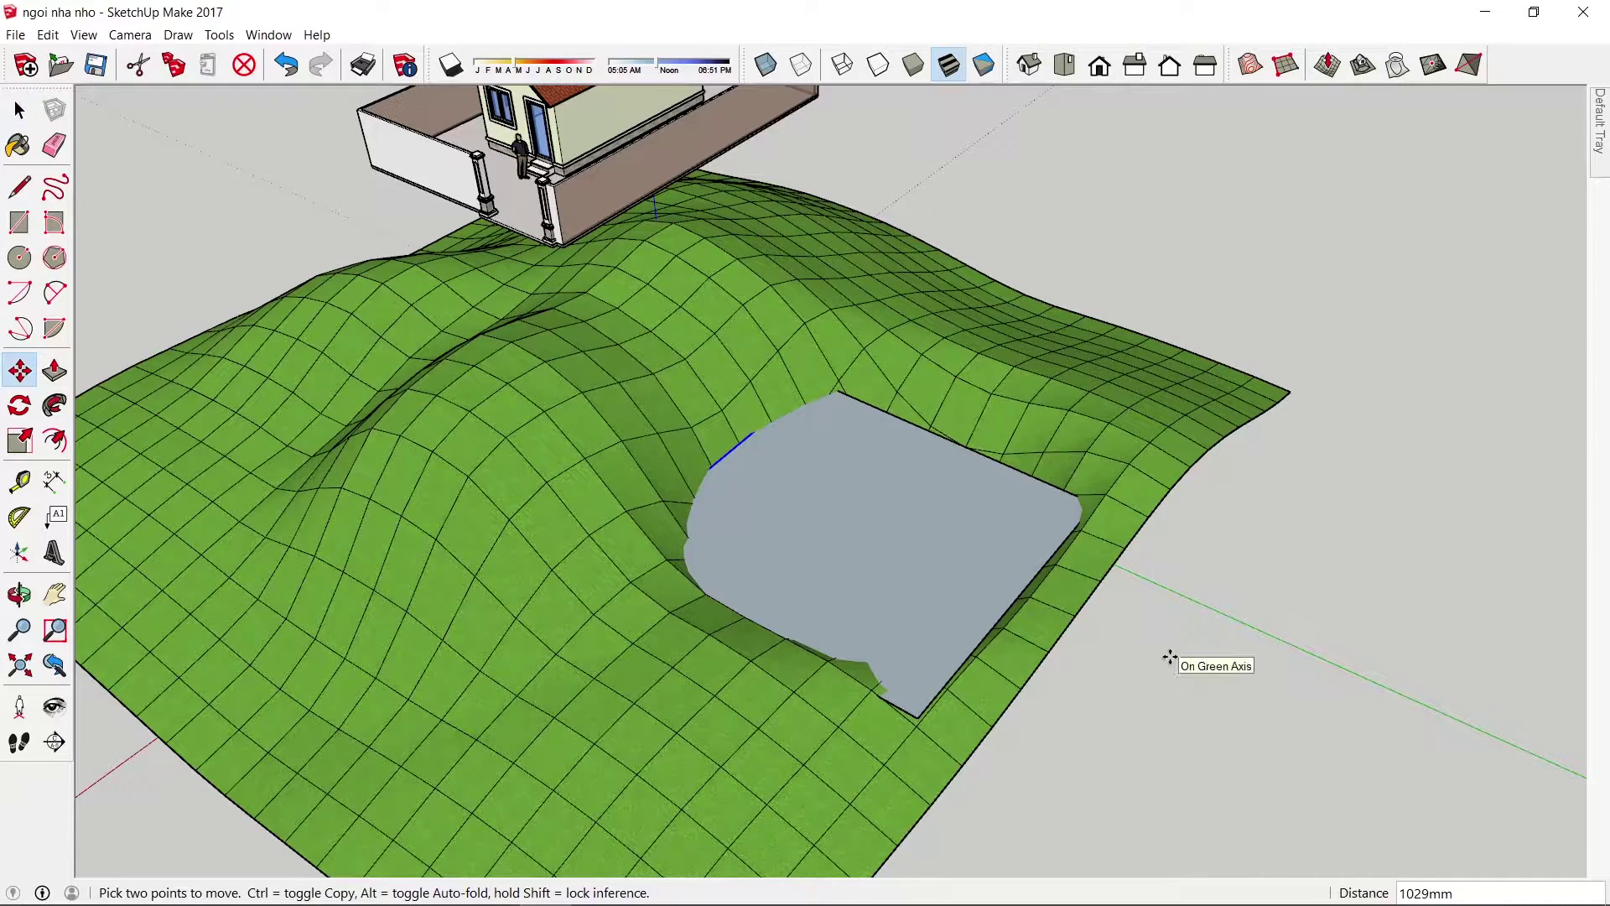
key(space)
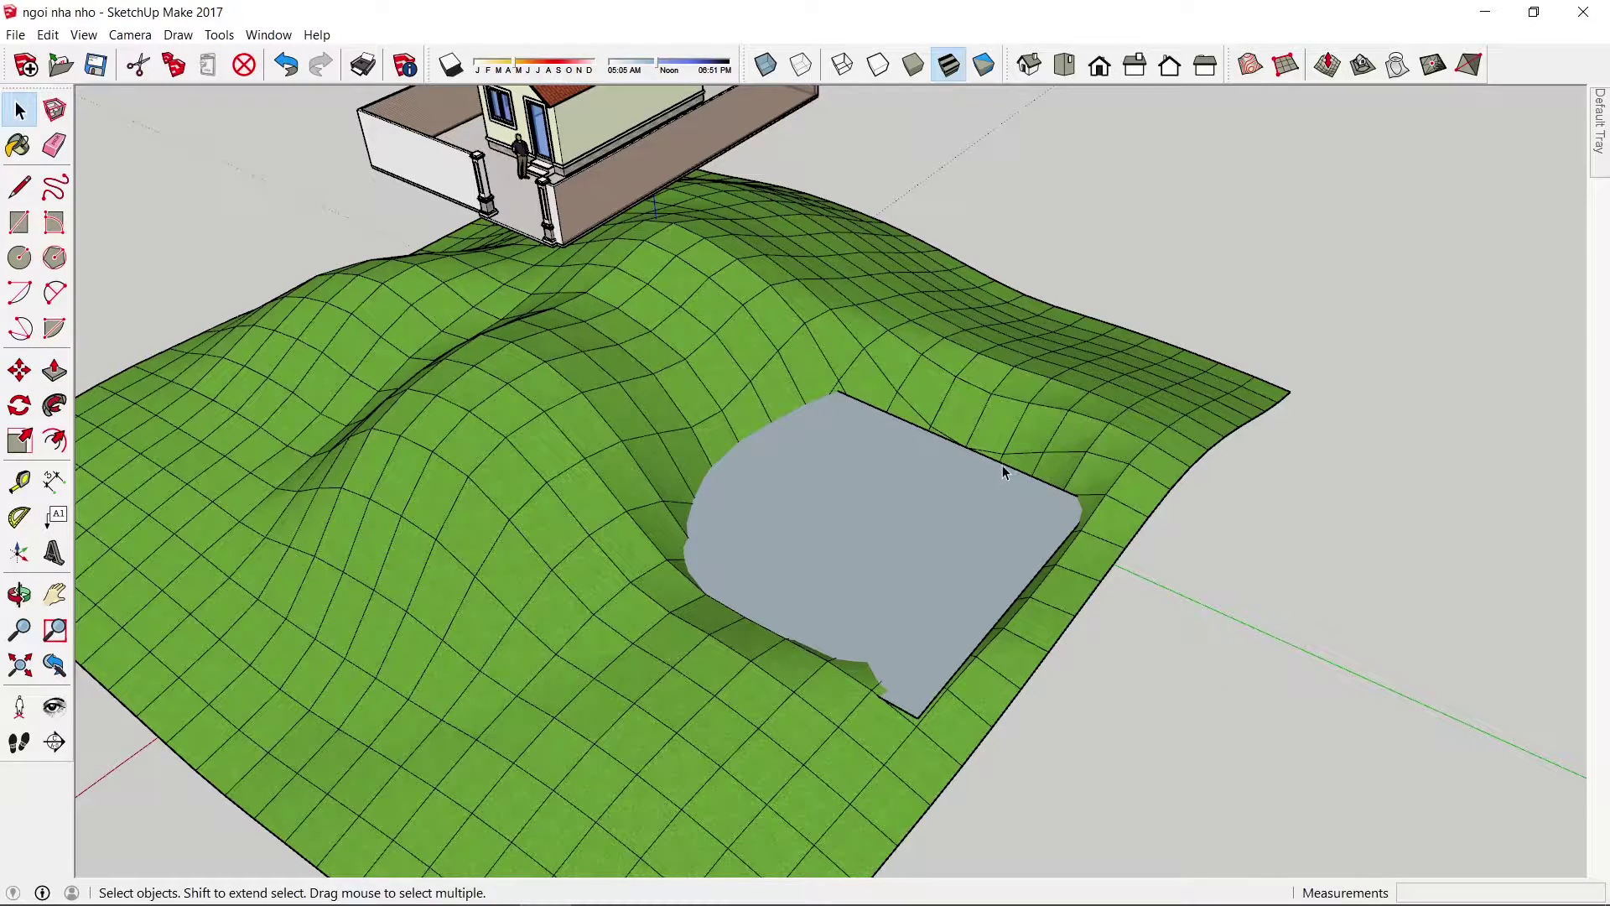
key(m)
click(1214, 574)
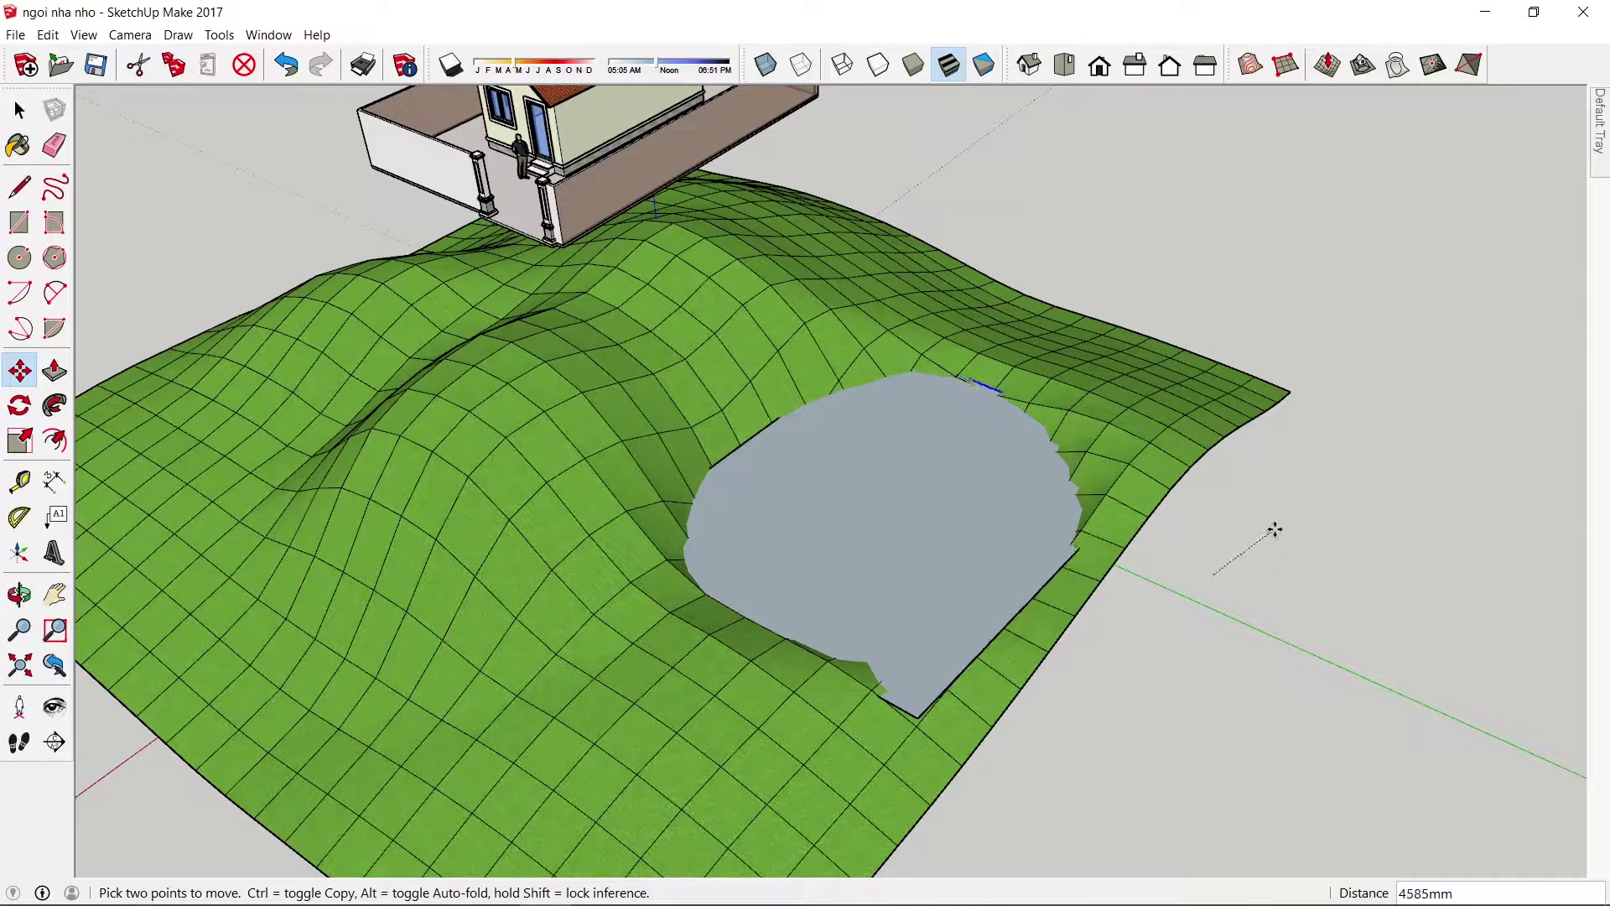
key(space)
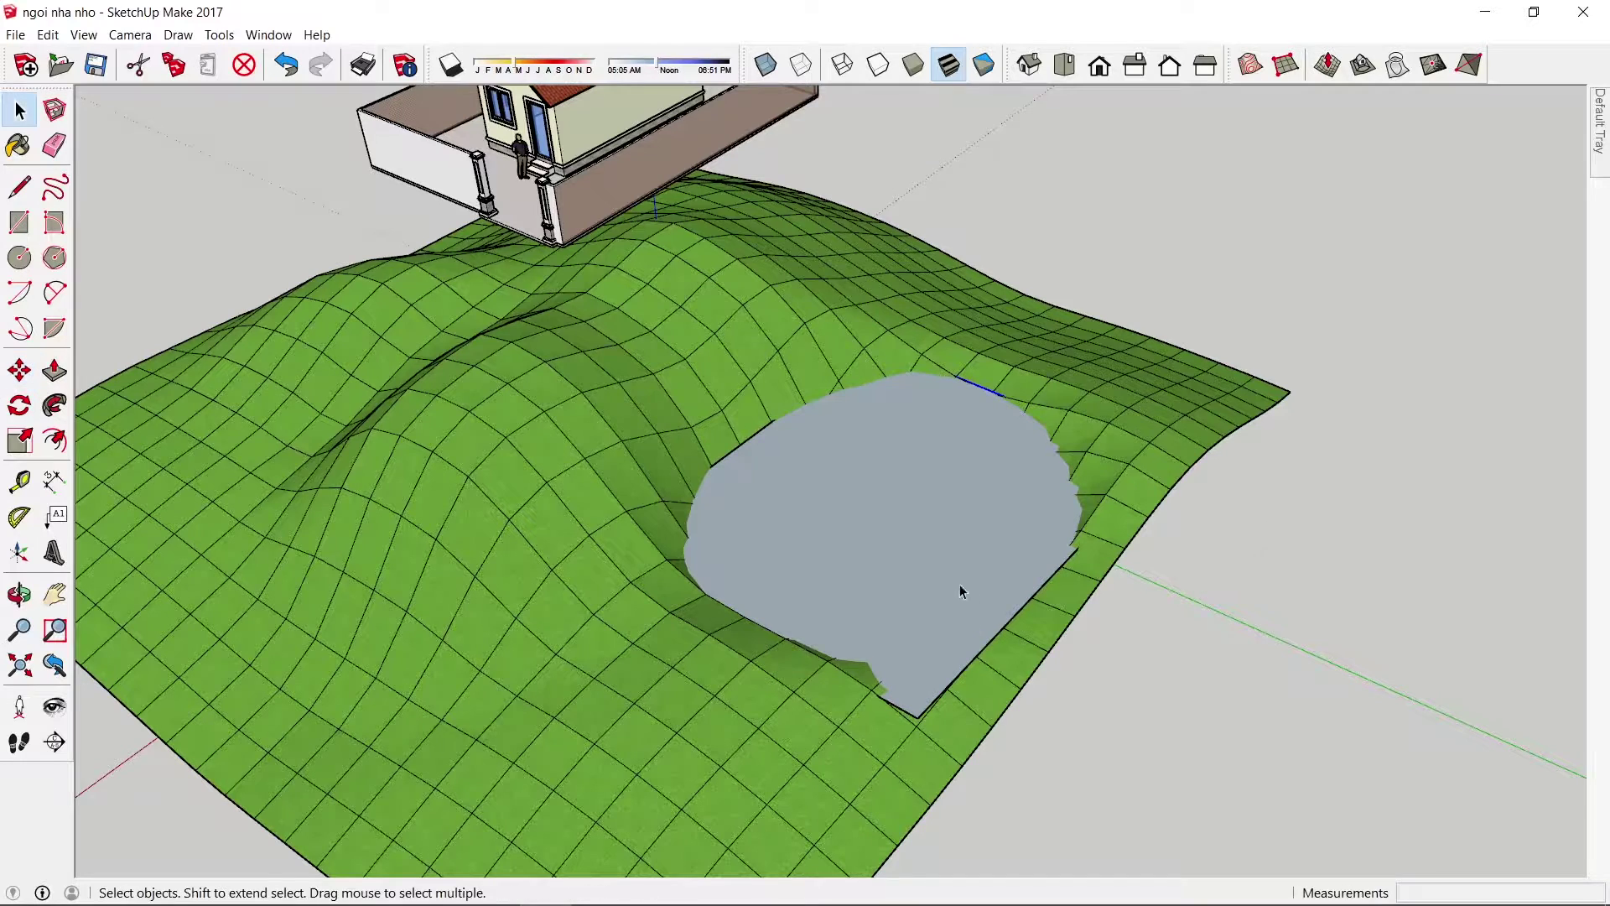
- Lower the whole face about 1040mm to the bottom of the hollow
click(940, 525)
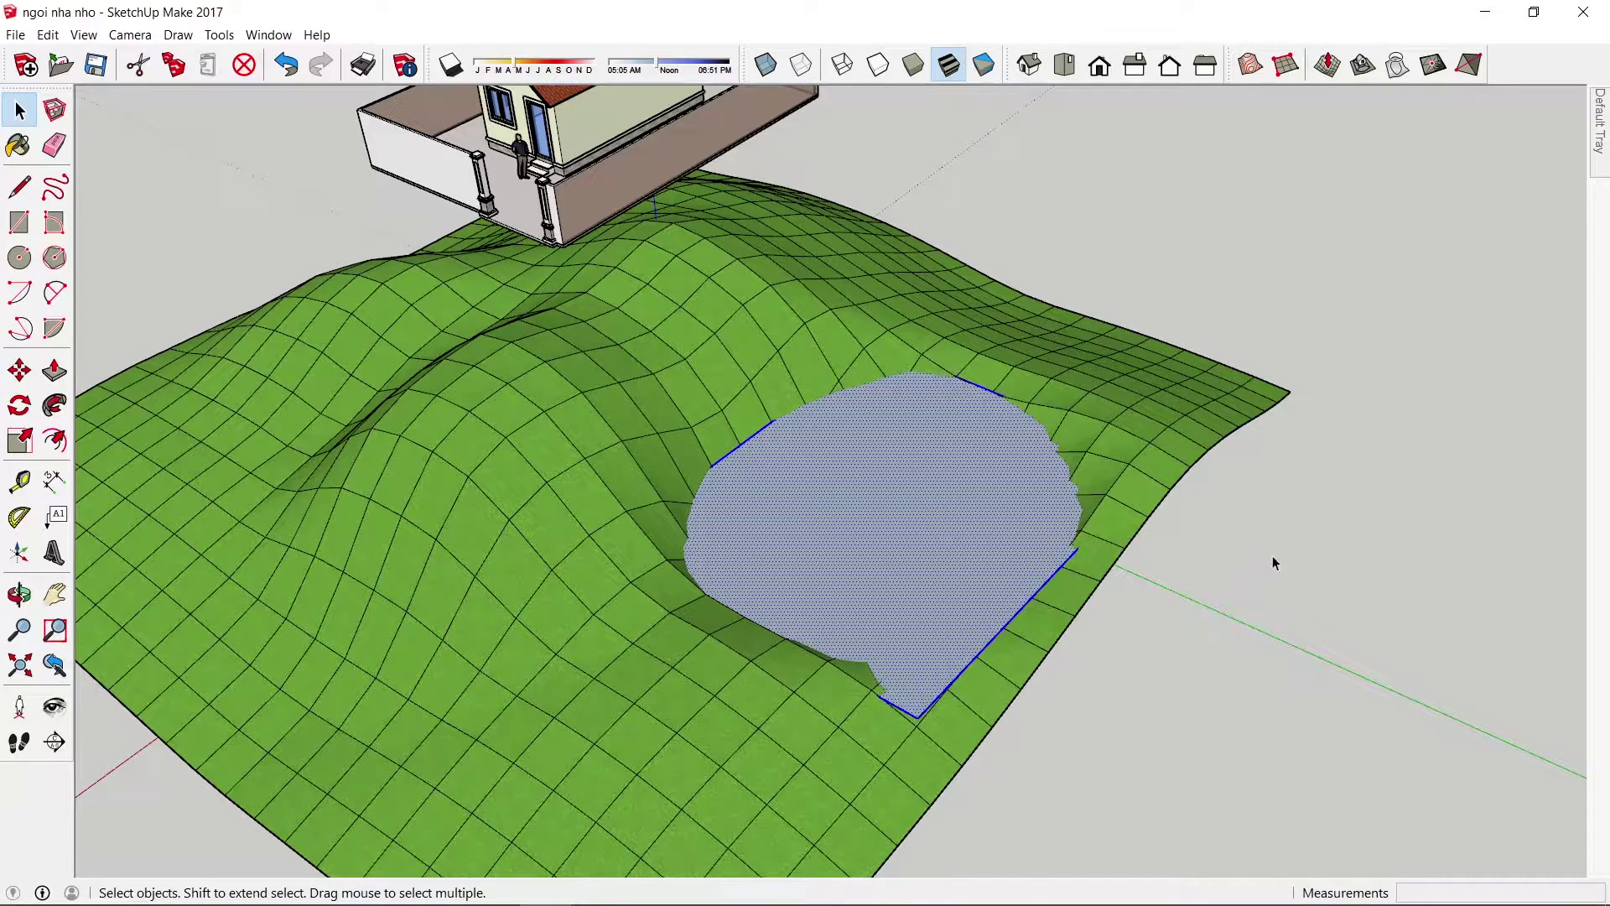
key(m)
click(1268, 522)
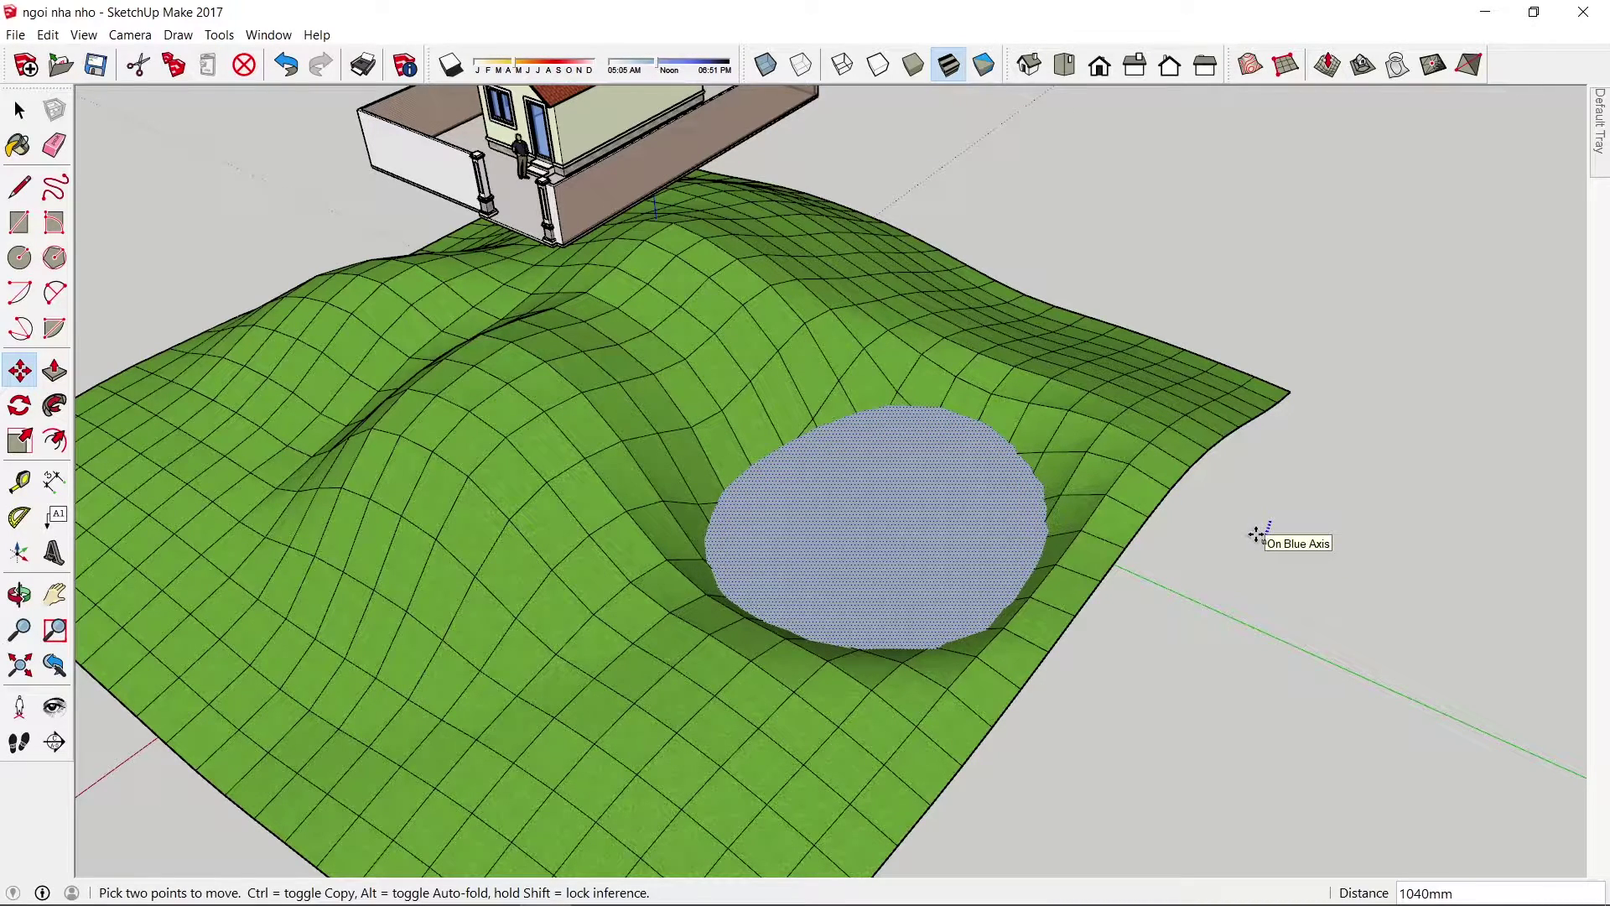
click(1256, 531)
- Paint the pond face with the Water Sparkling material
key(space)
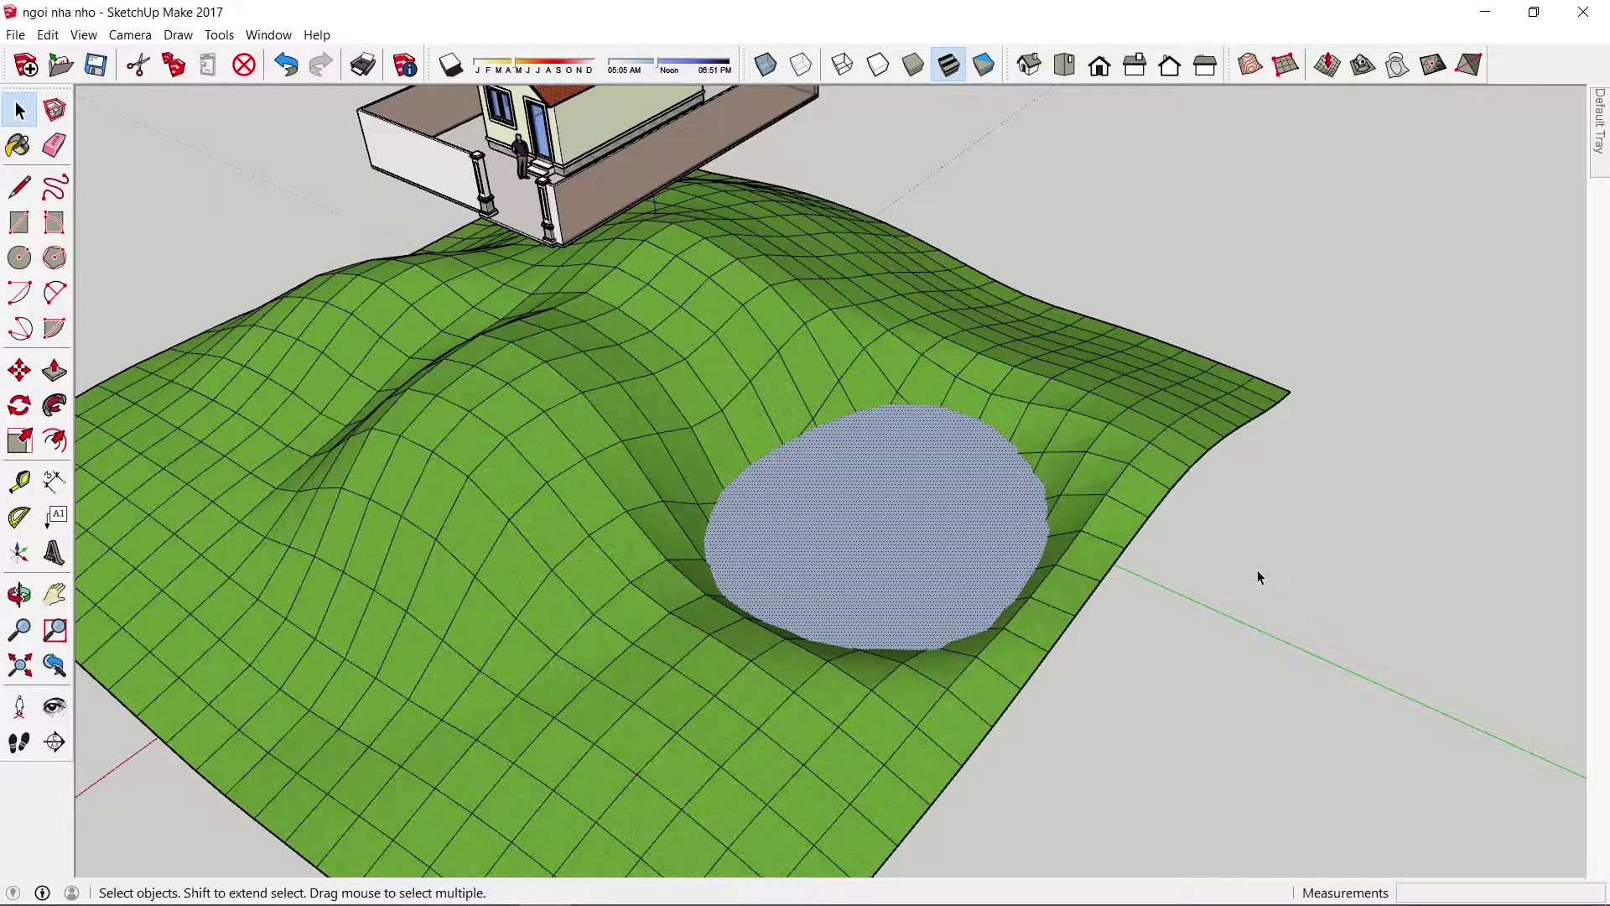
click(1251, 574)
click(940, 571)
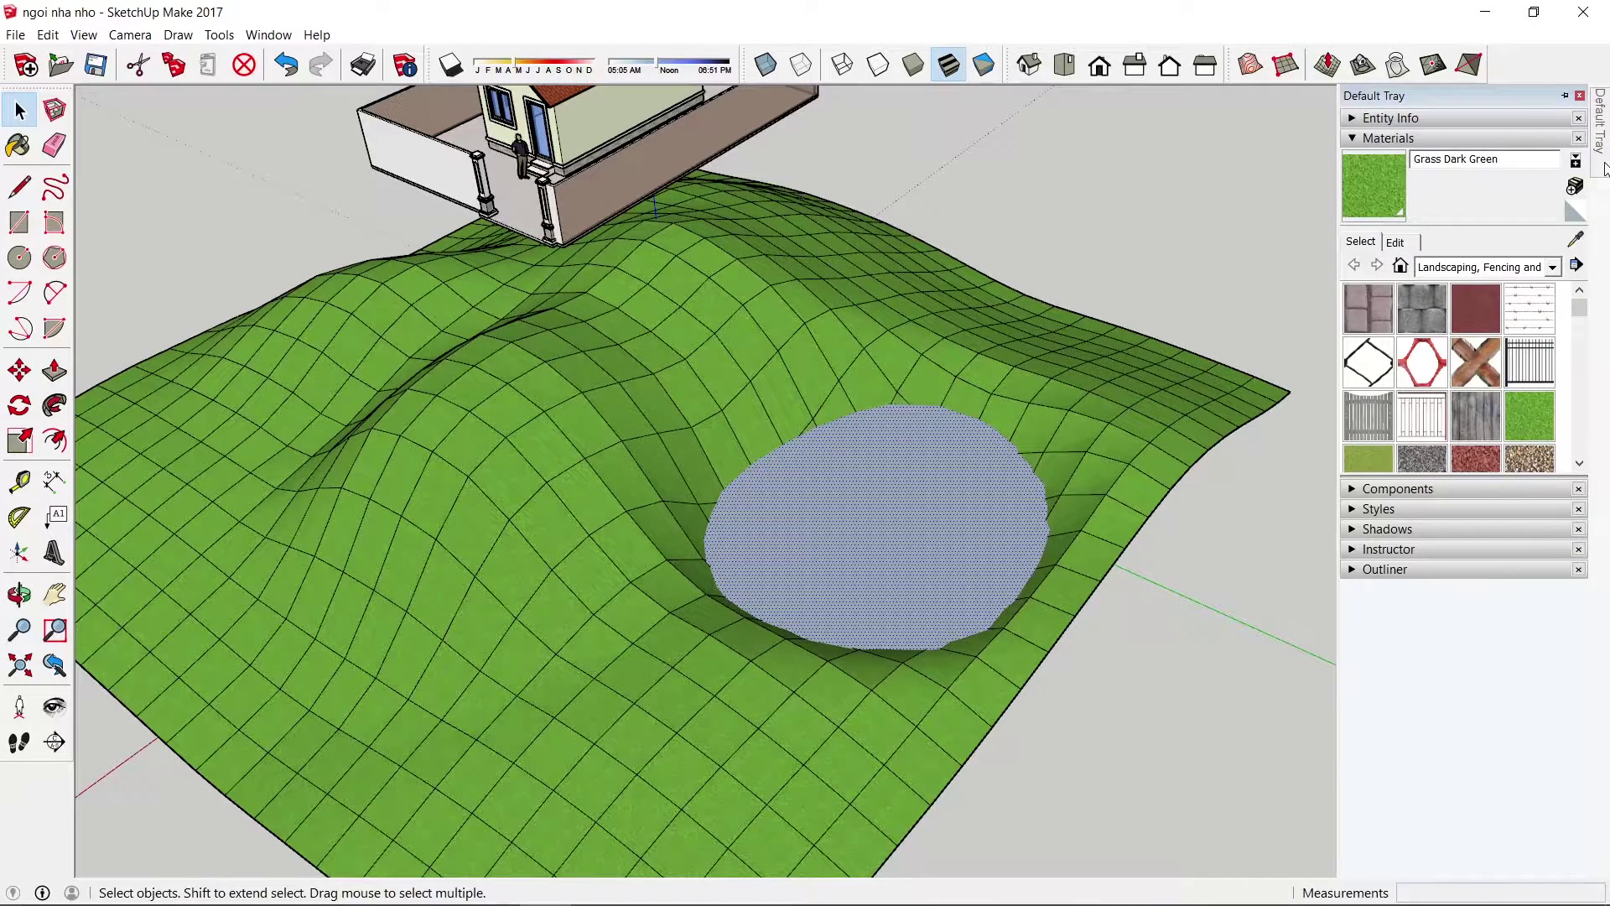
click(1523, 269)
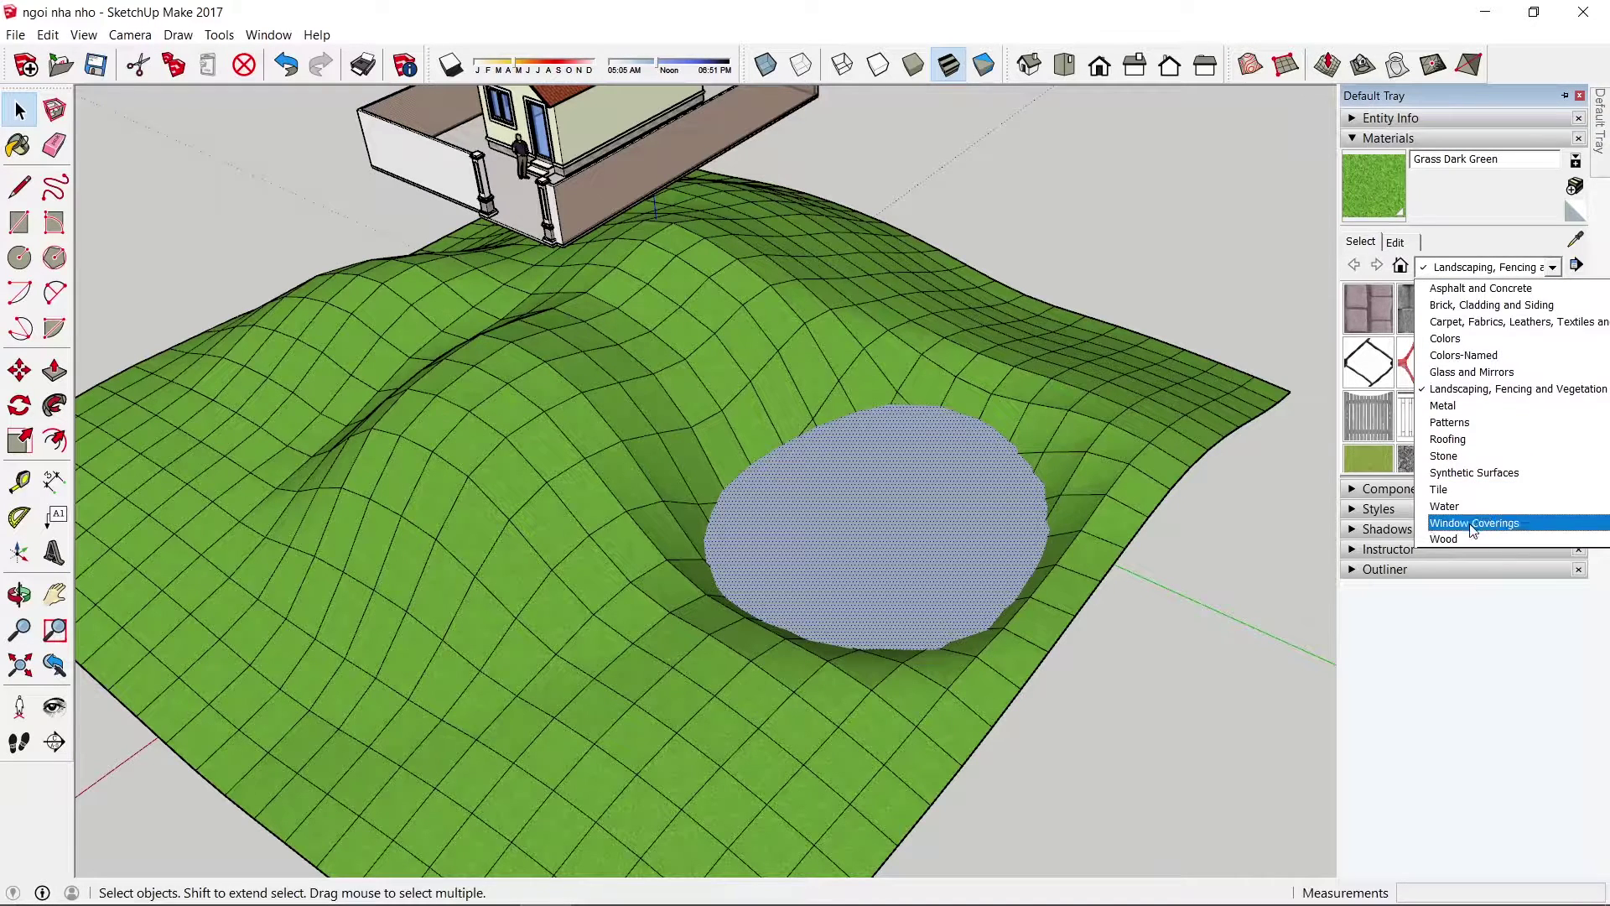
click(1476, 506)
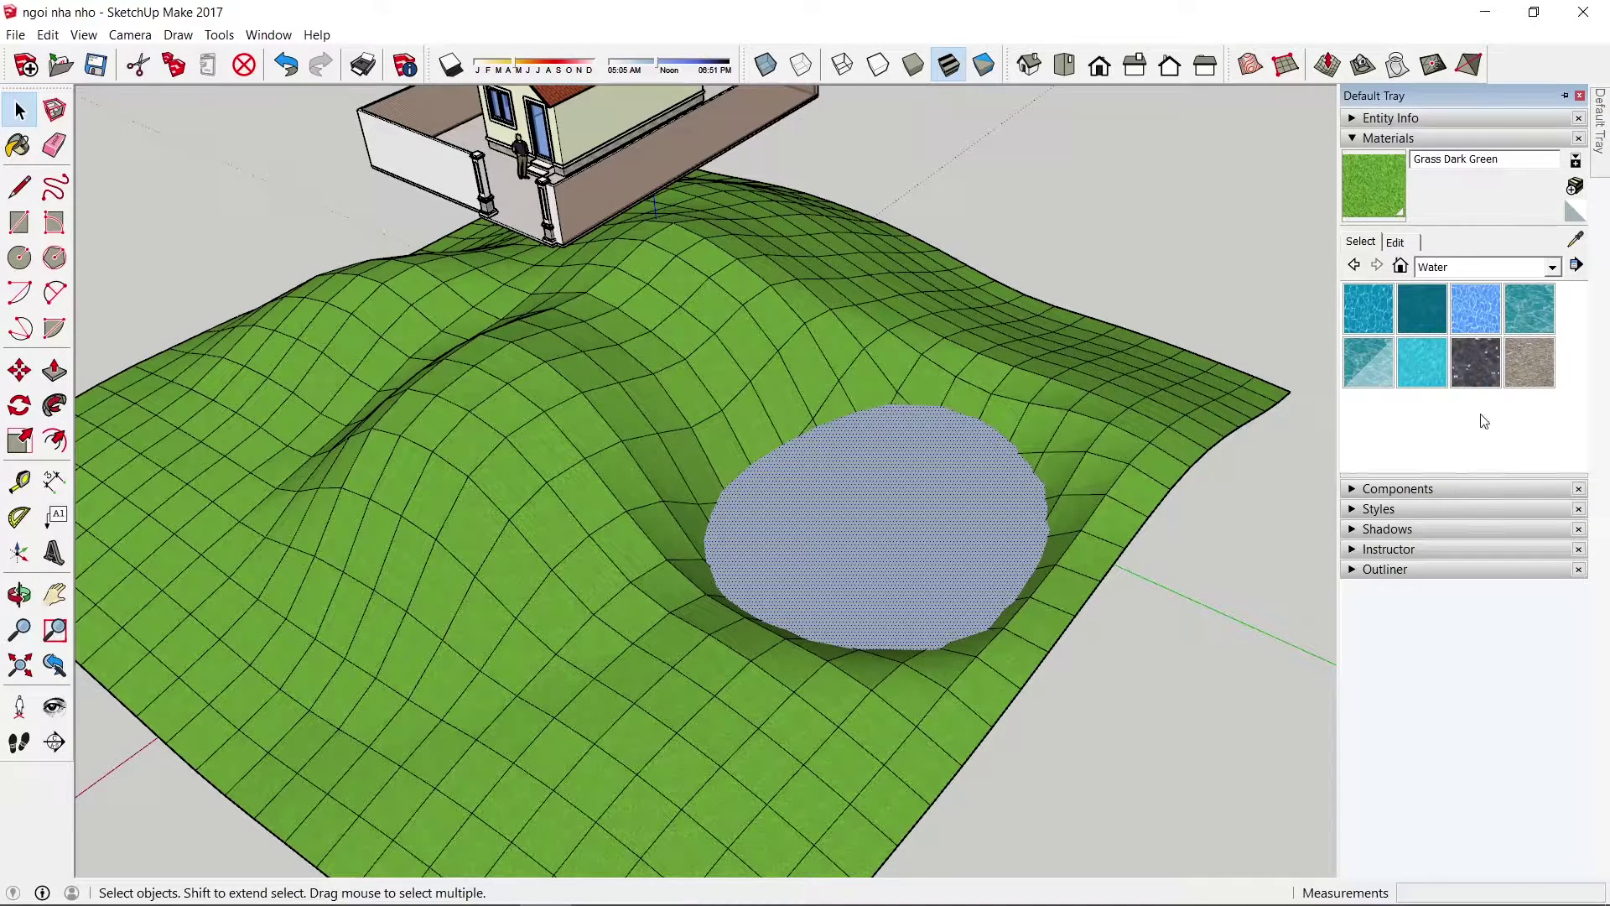
click(1385, 314)
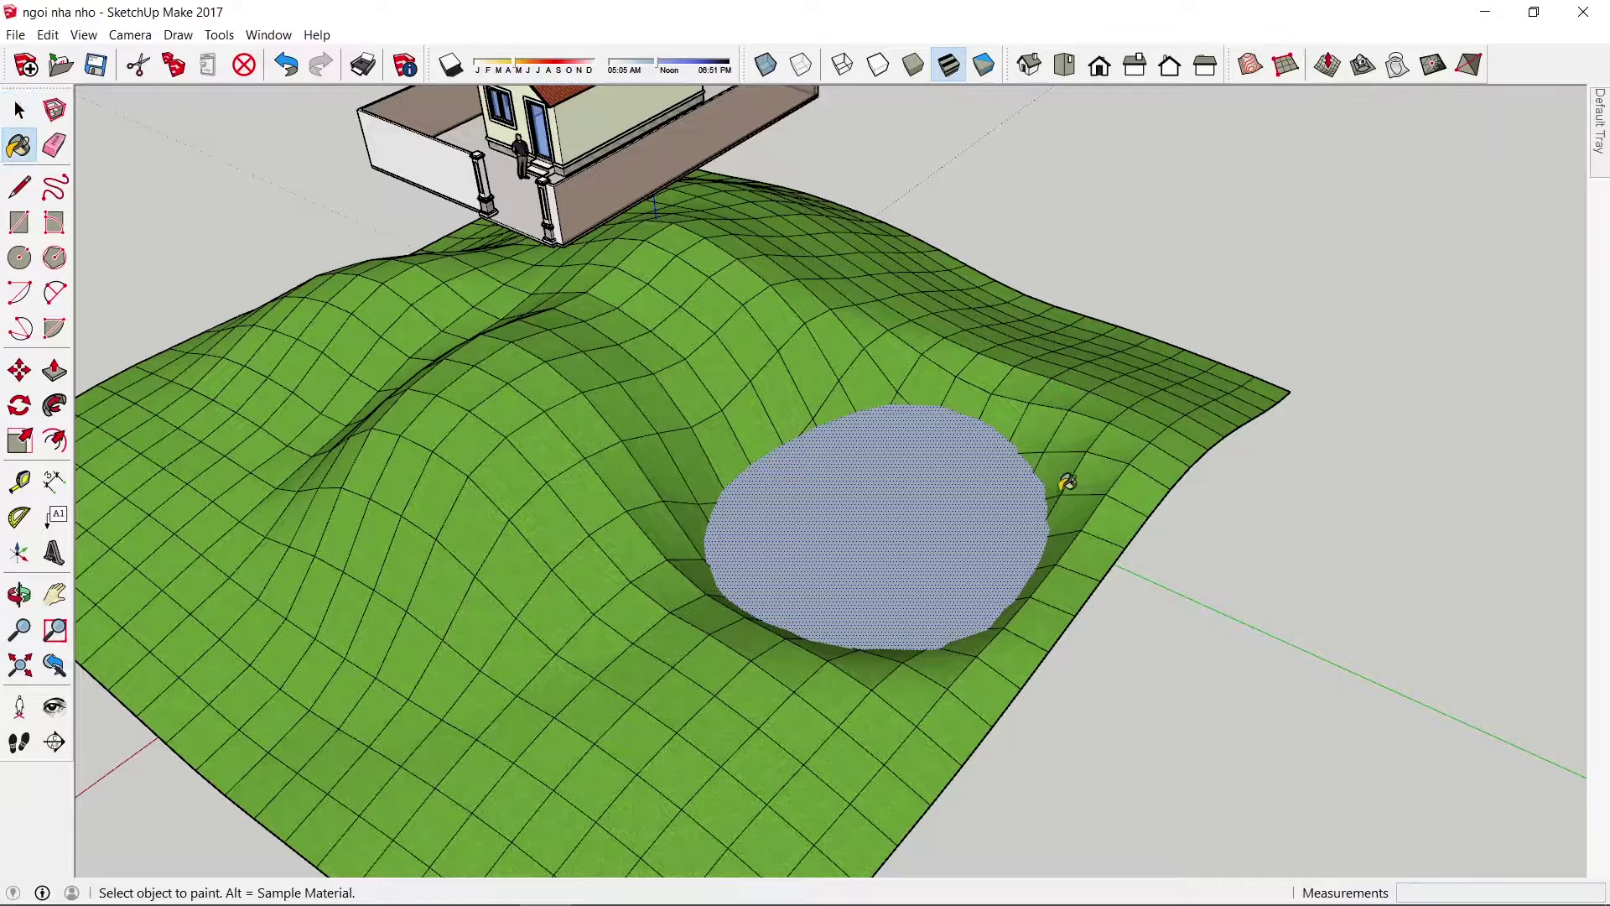
click(981, 496)
mouse_move(1598, 120)
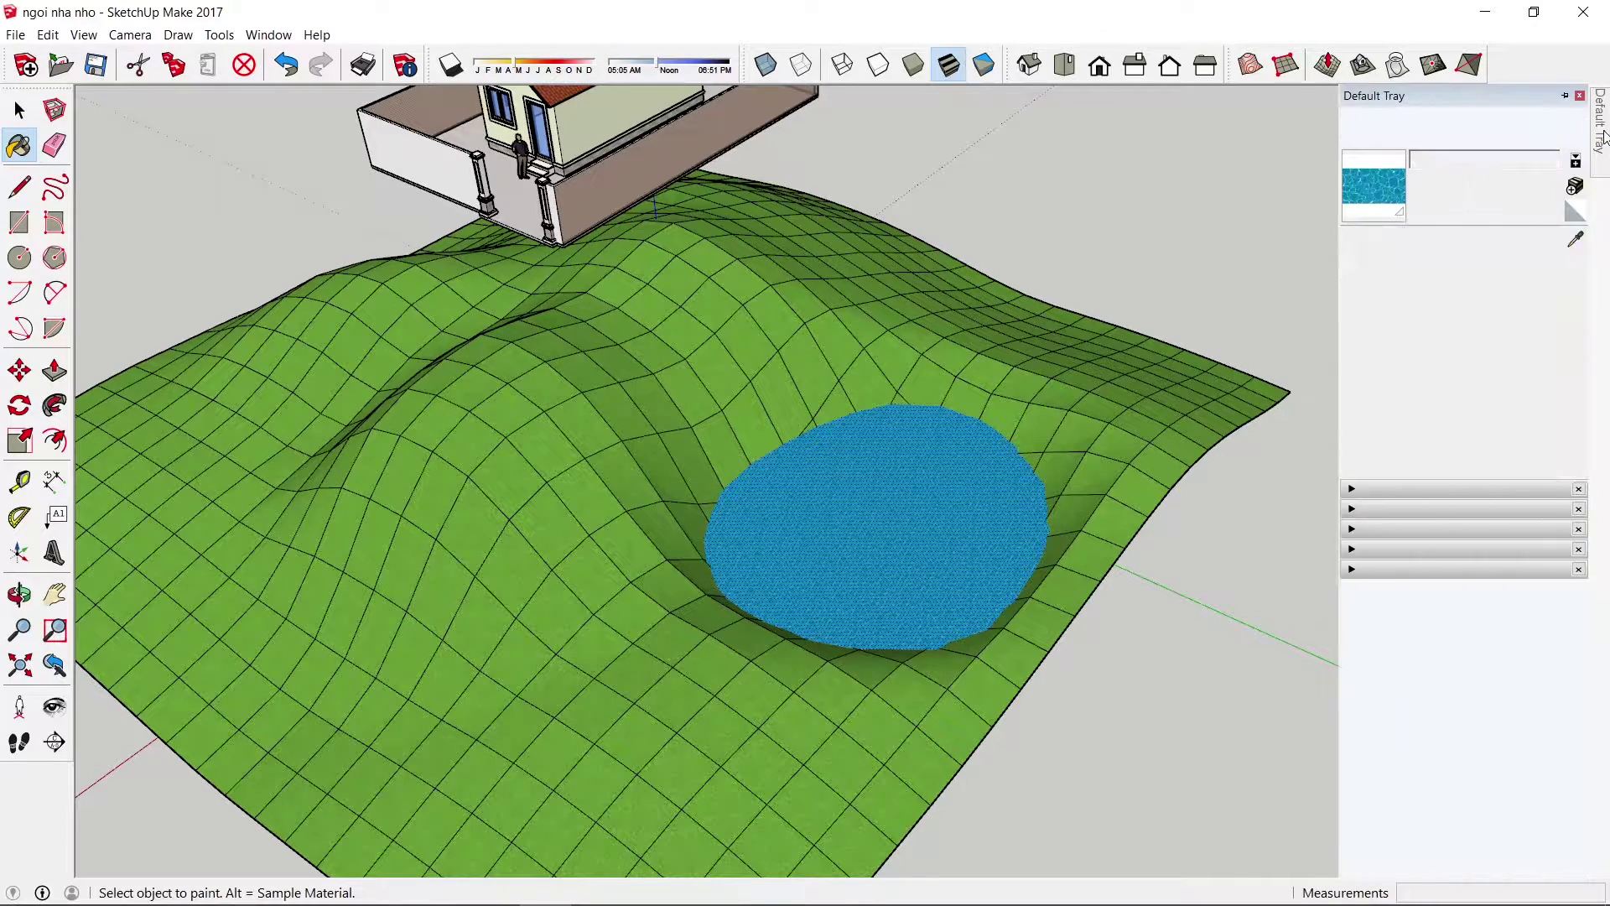
click(966, 482)
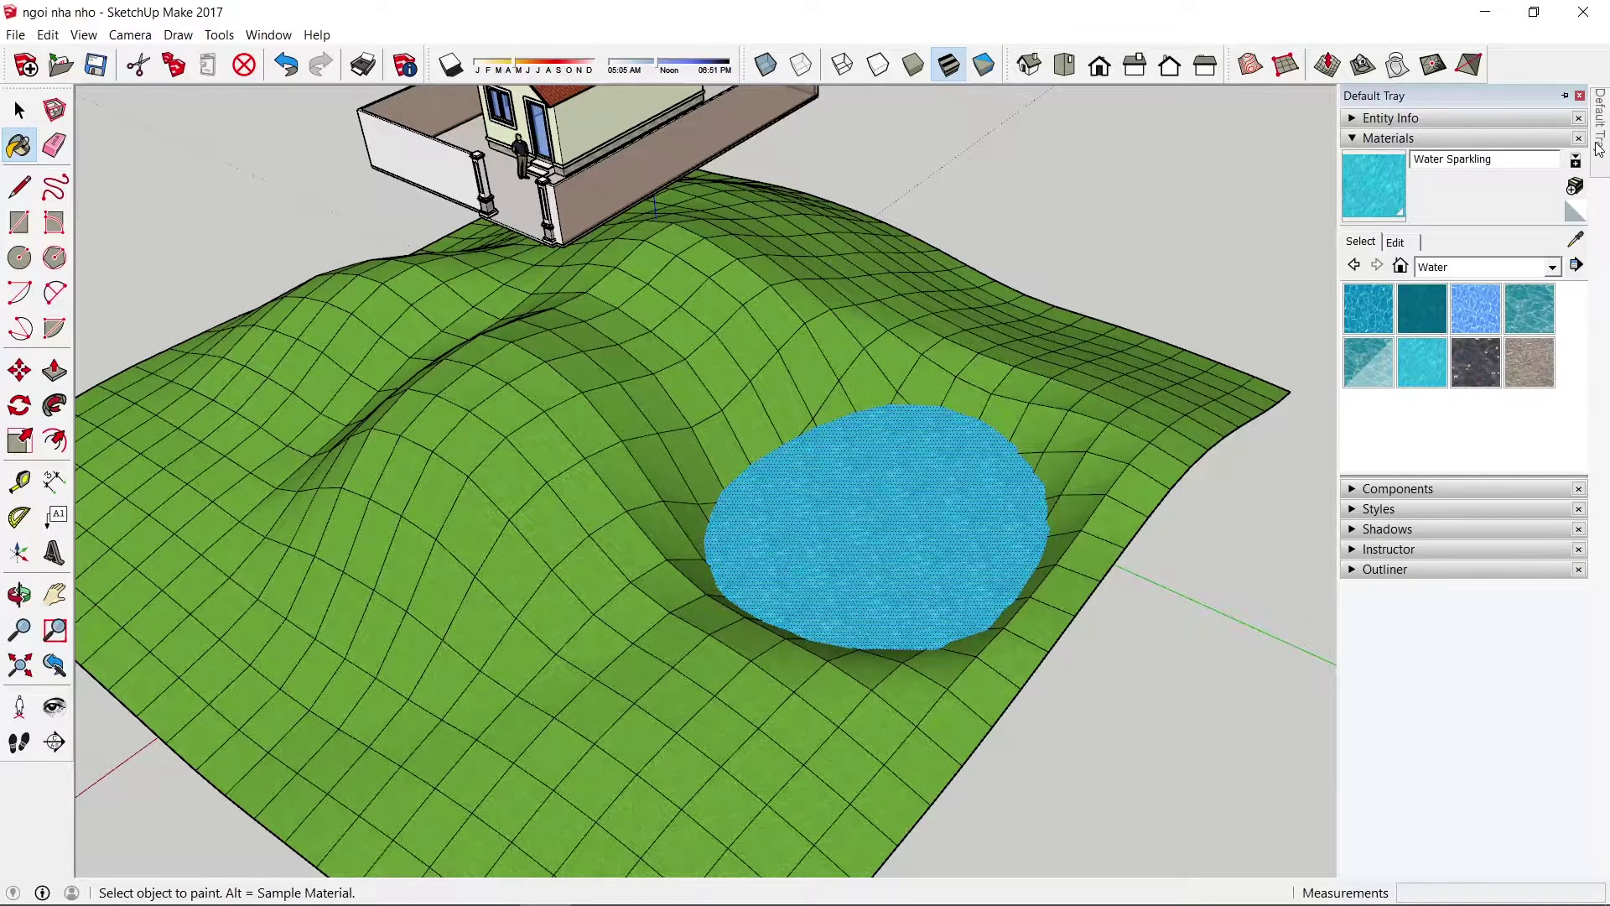
- Set the water texture width to 10000mm and dismiss the Invalid length warning
click(1397, 242)
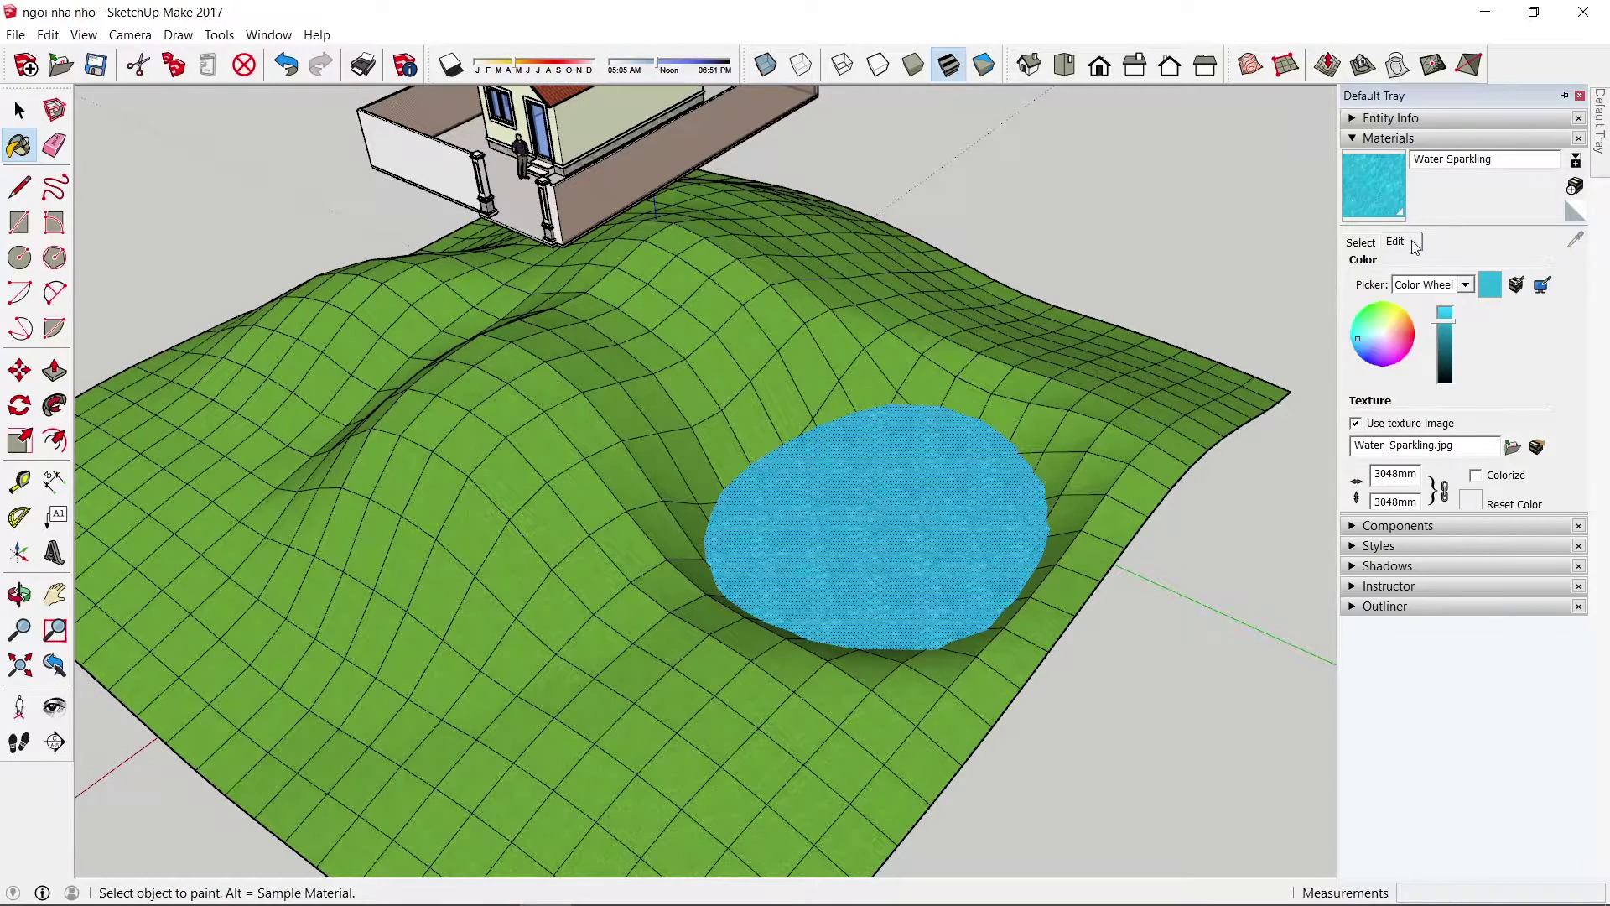
click(1388, 475)
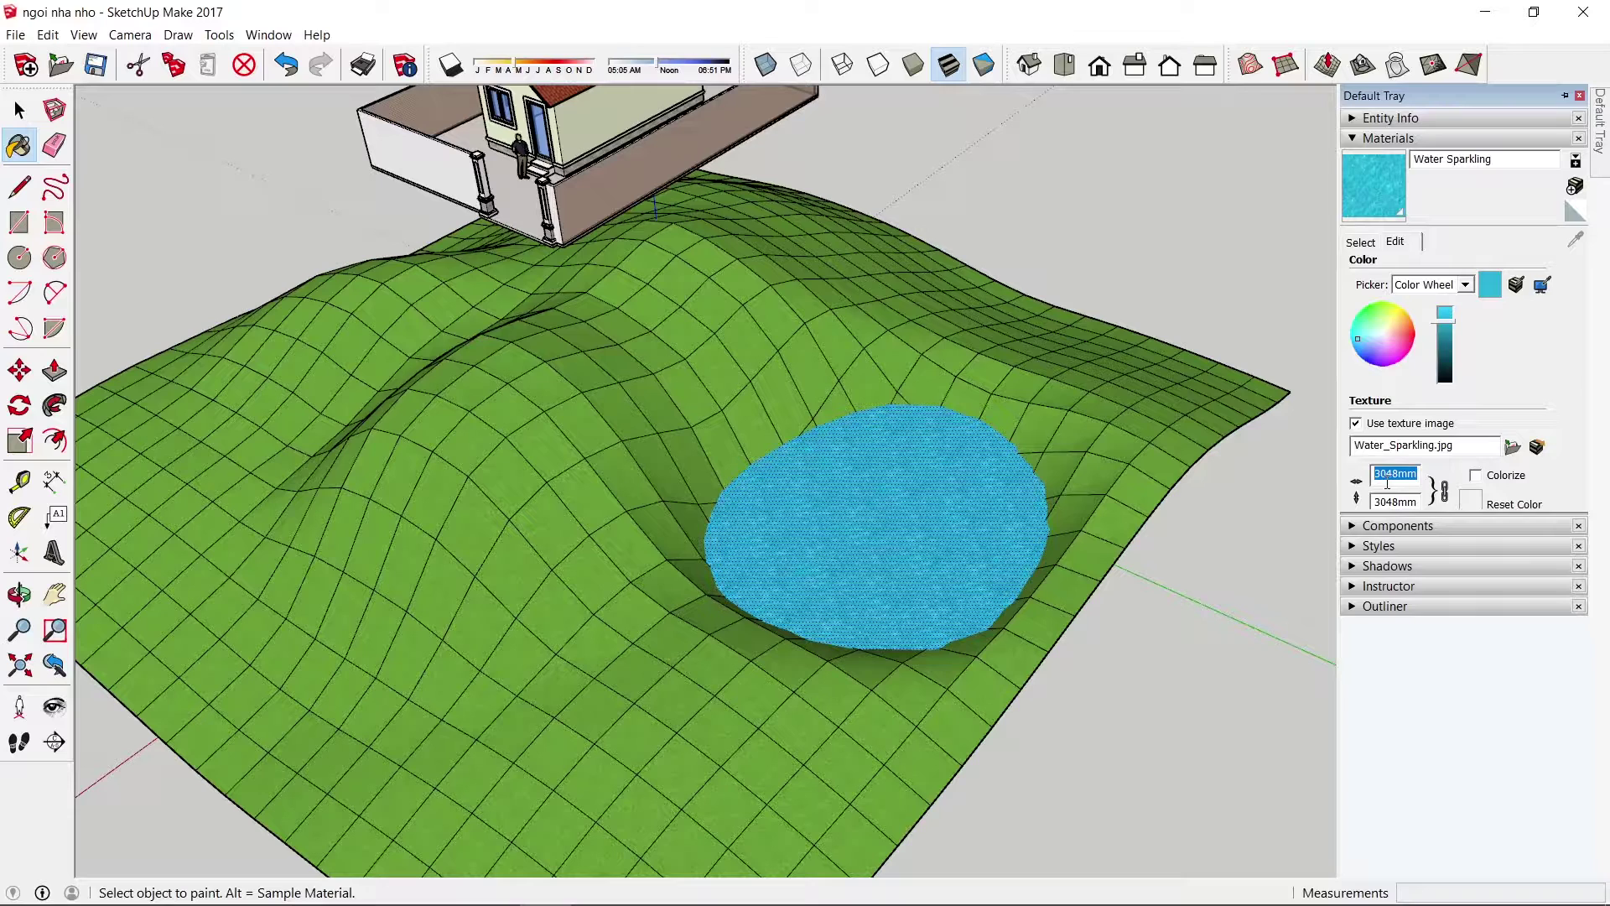
text(10000)
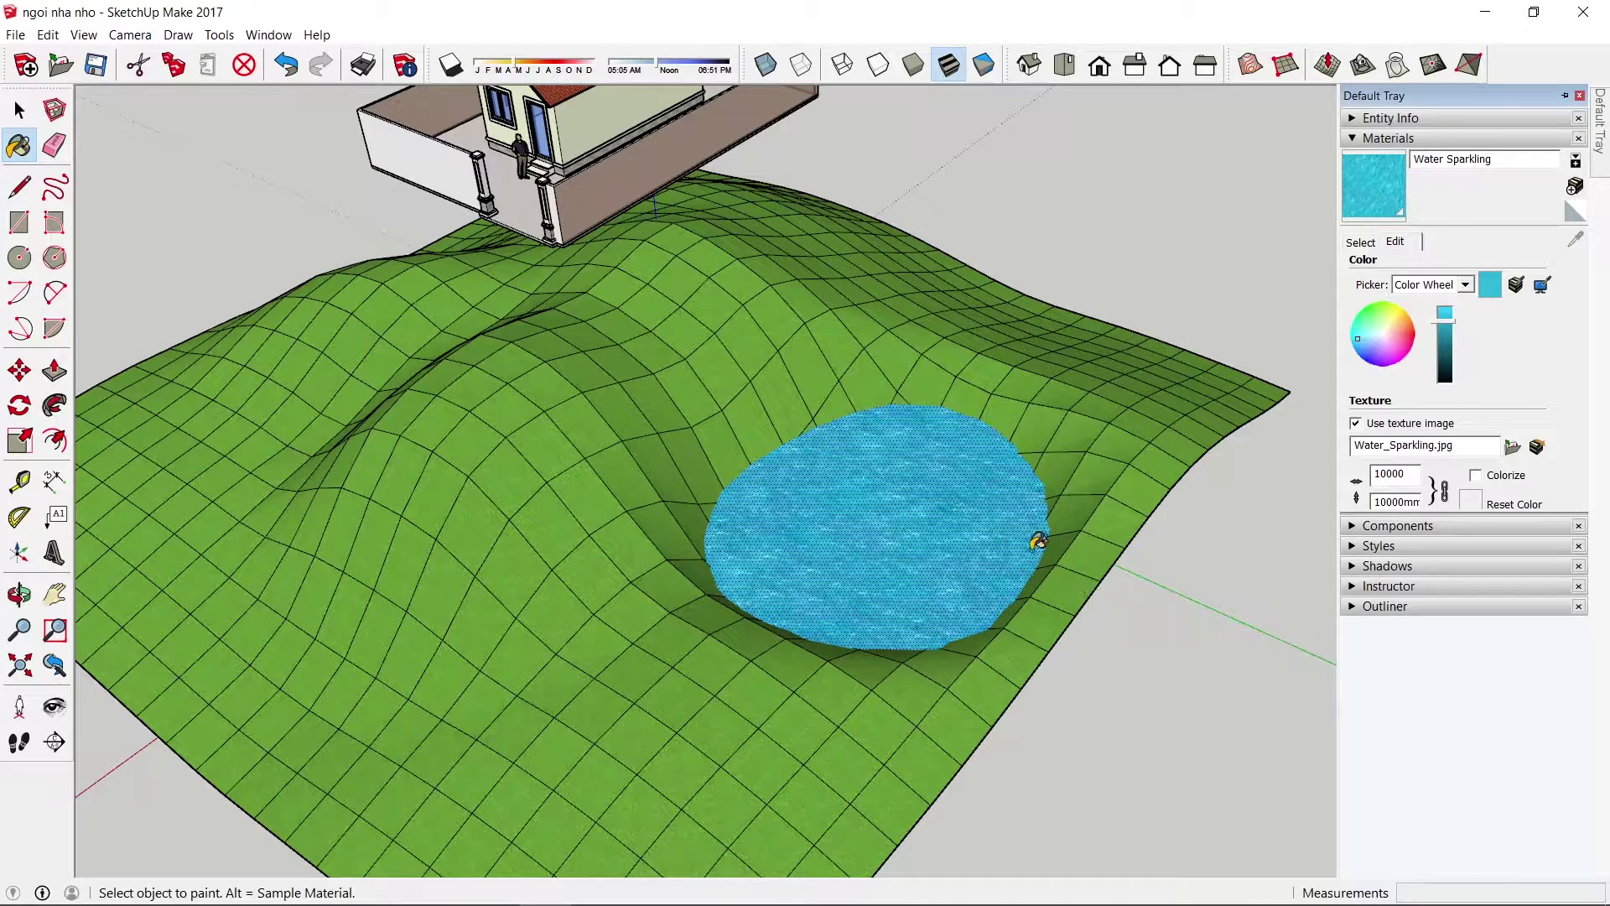
click(1396, 506)
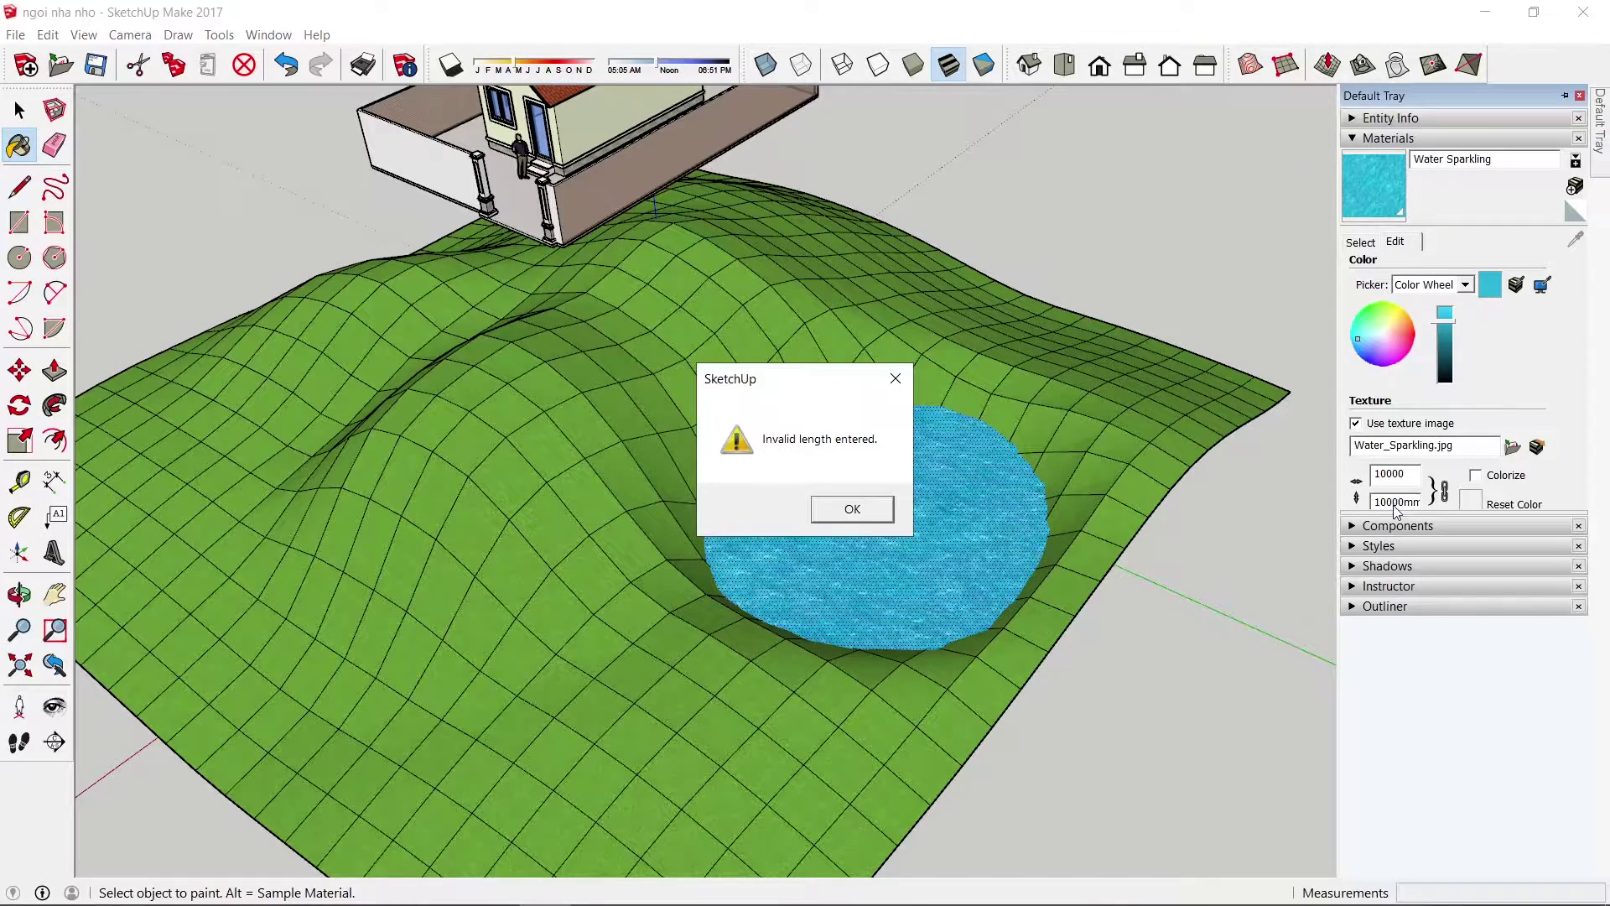
click(887, 508)
- Repaint the pond with the Water Dark Blue material
key(space)
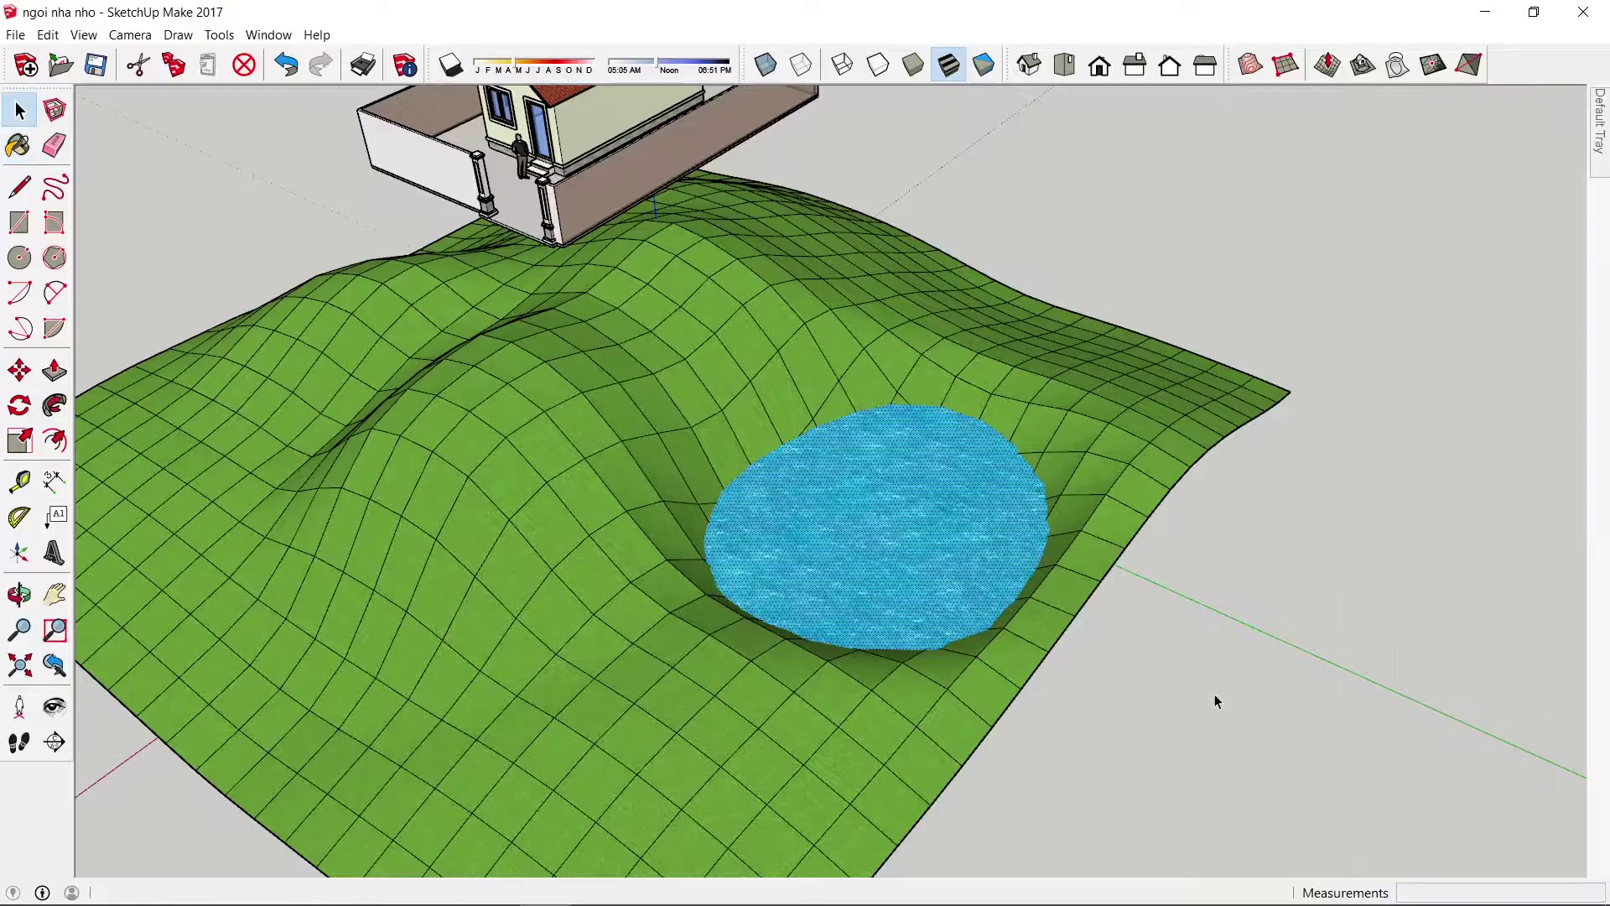
scroll(923, 555, up, 3)
scroll(992, 525, up, 2)
scroll(1003, 525, down, 3)
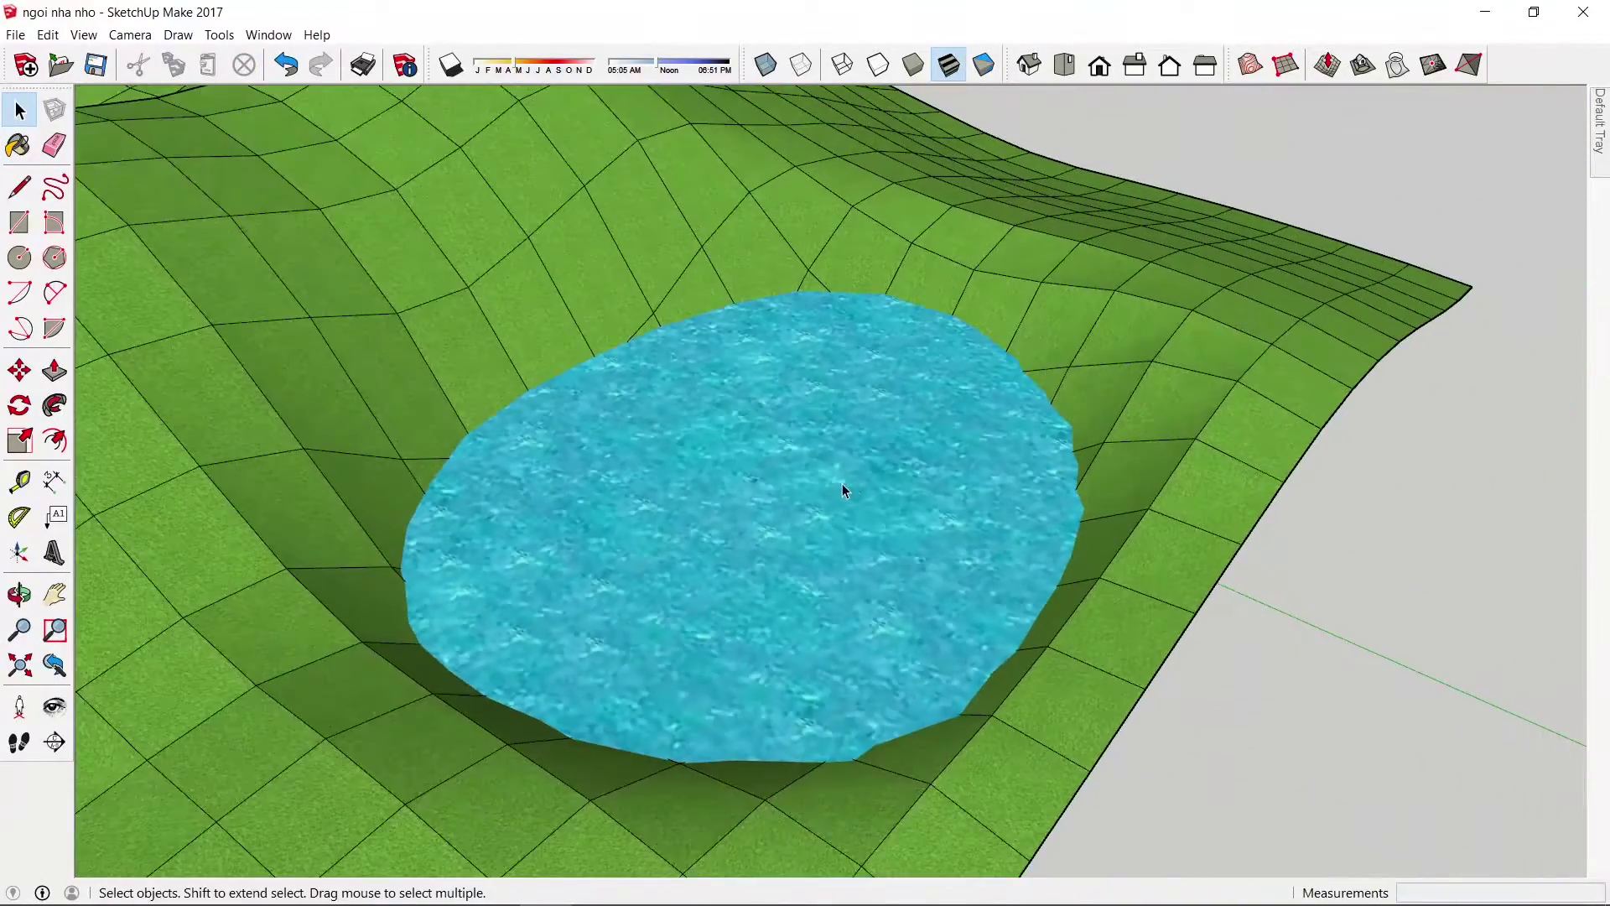
scroll(845, 485, down, 1)
click(847, 486)
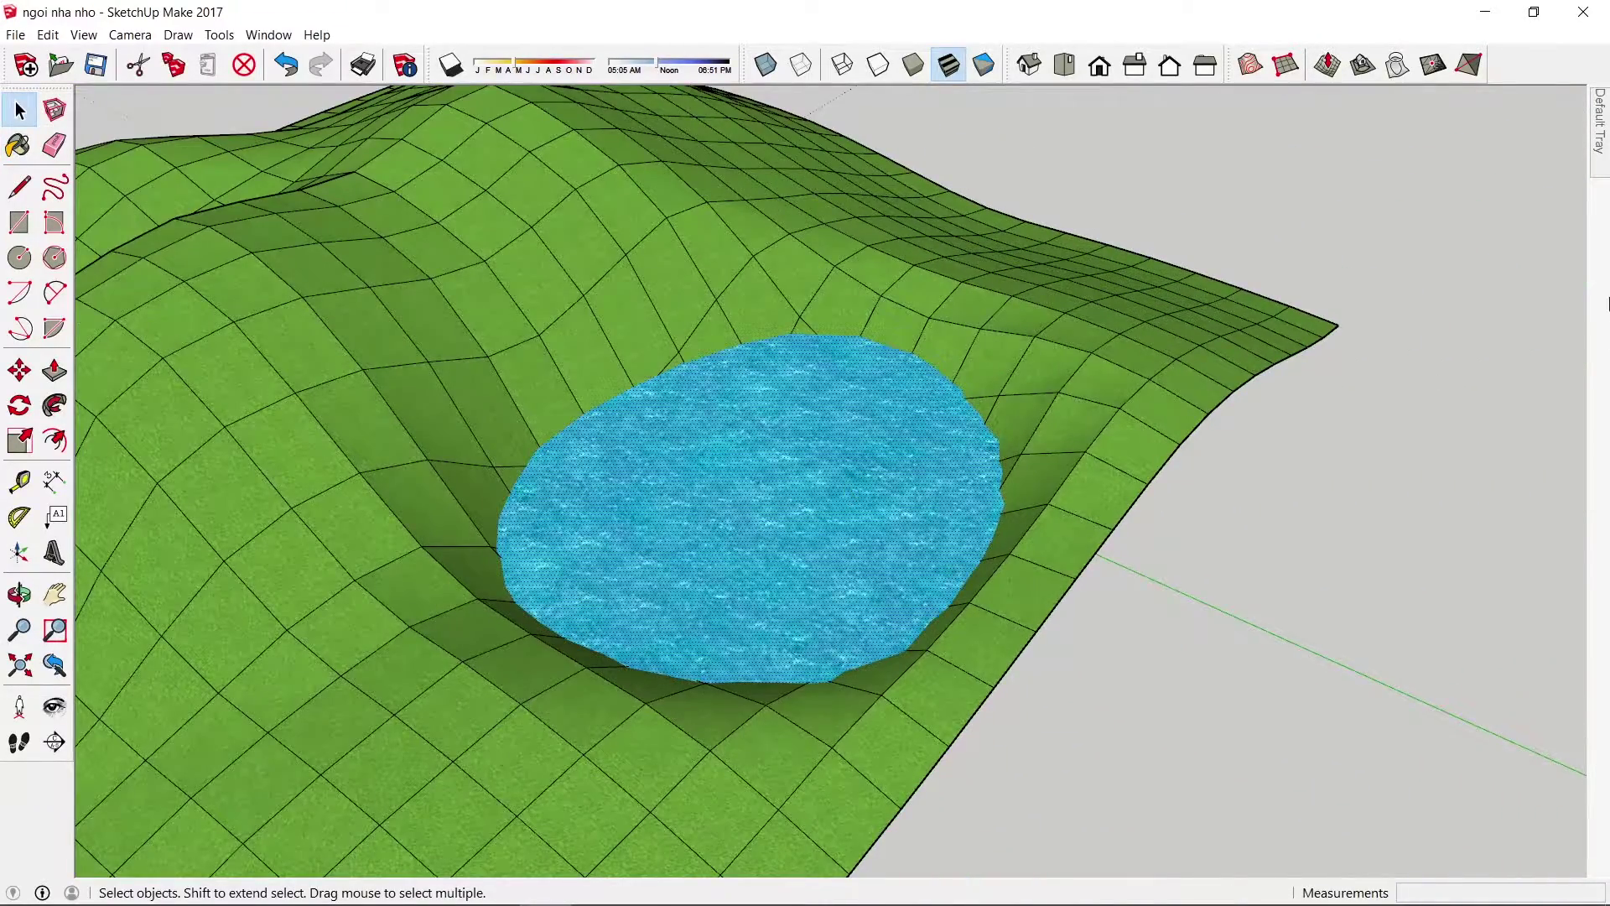
mouse_move(1598, 119)
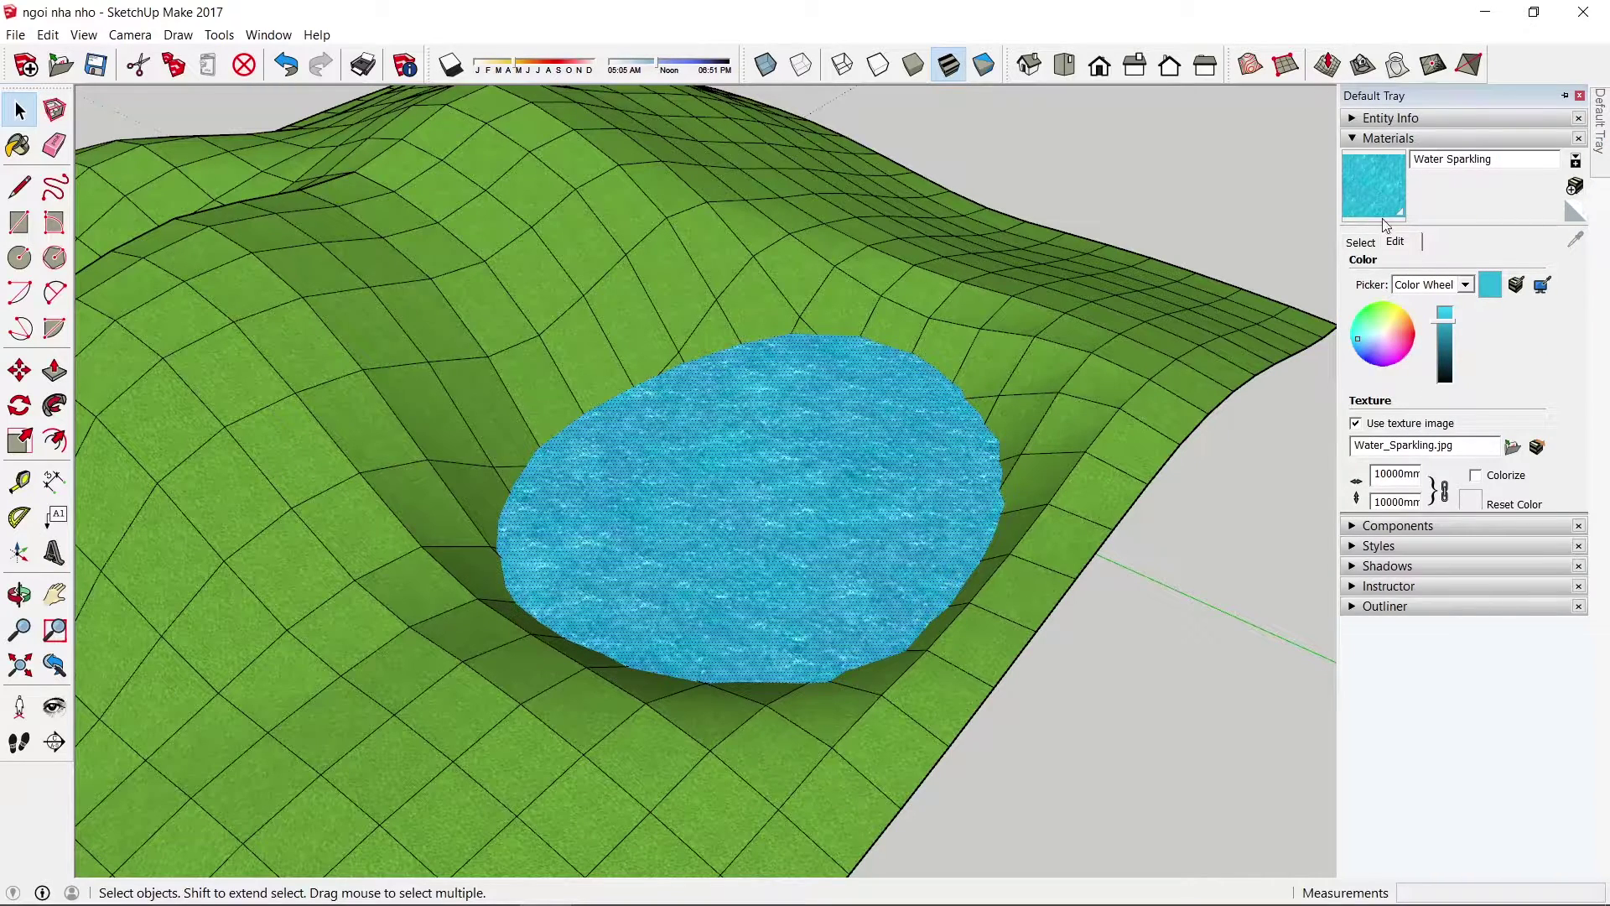
click(1360, 241)
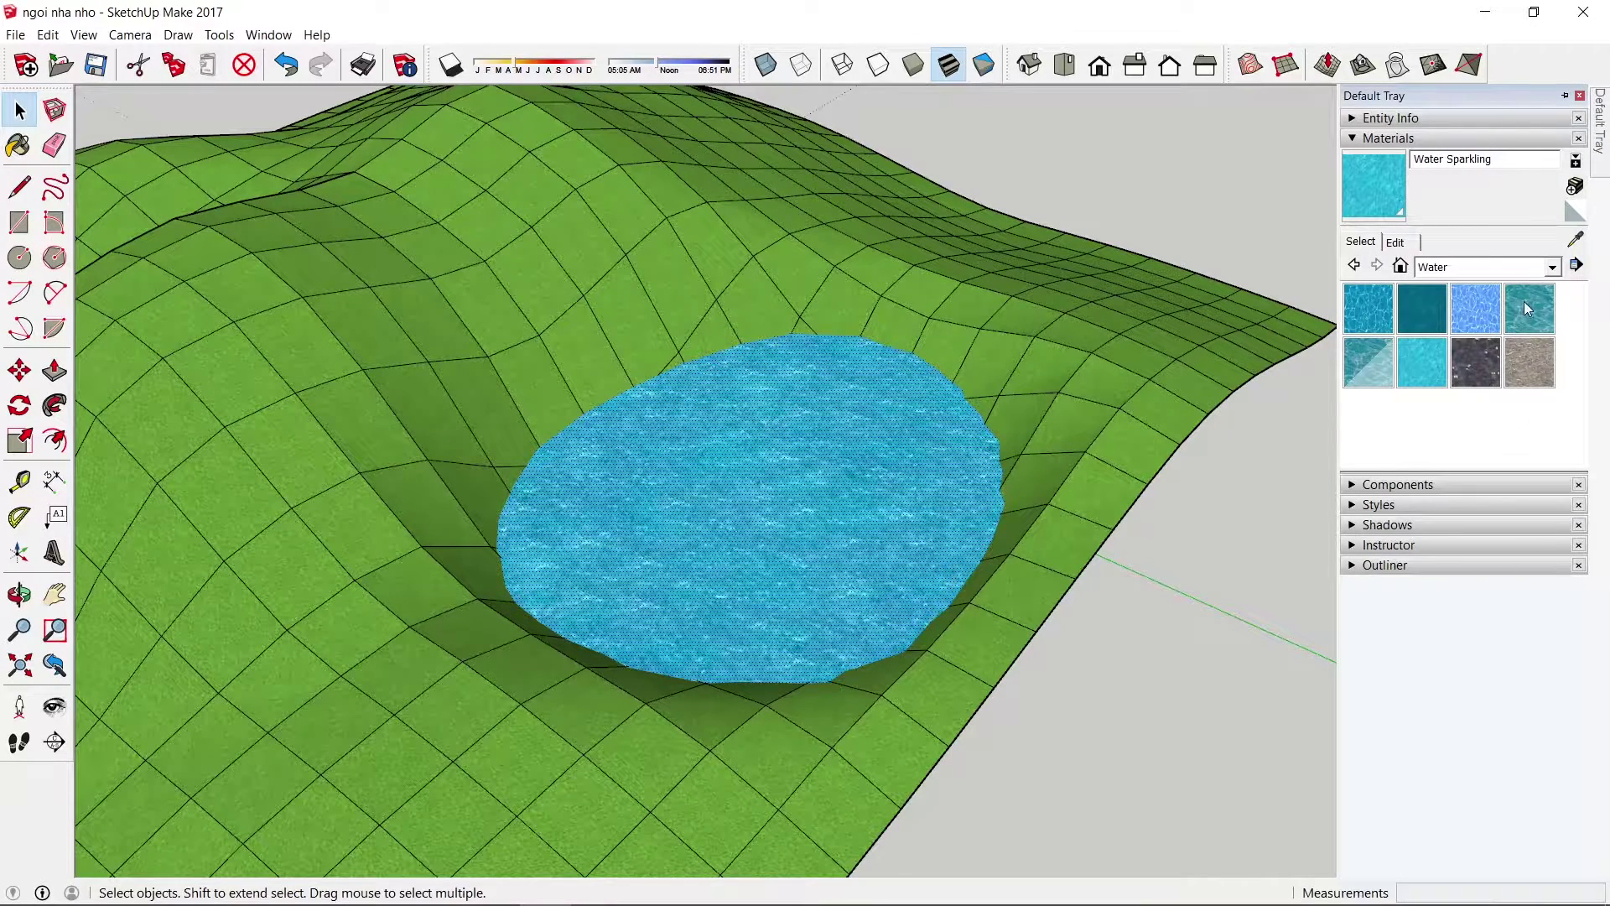
click(1382, 306)
click(887, 458)
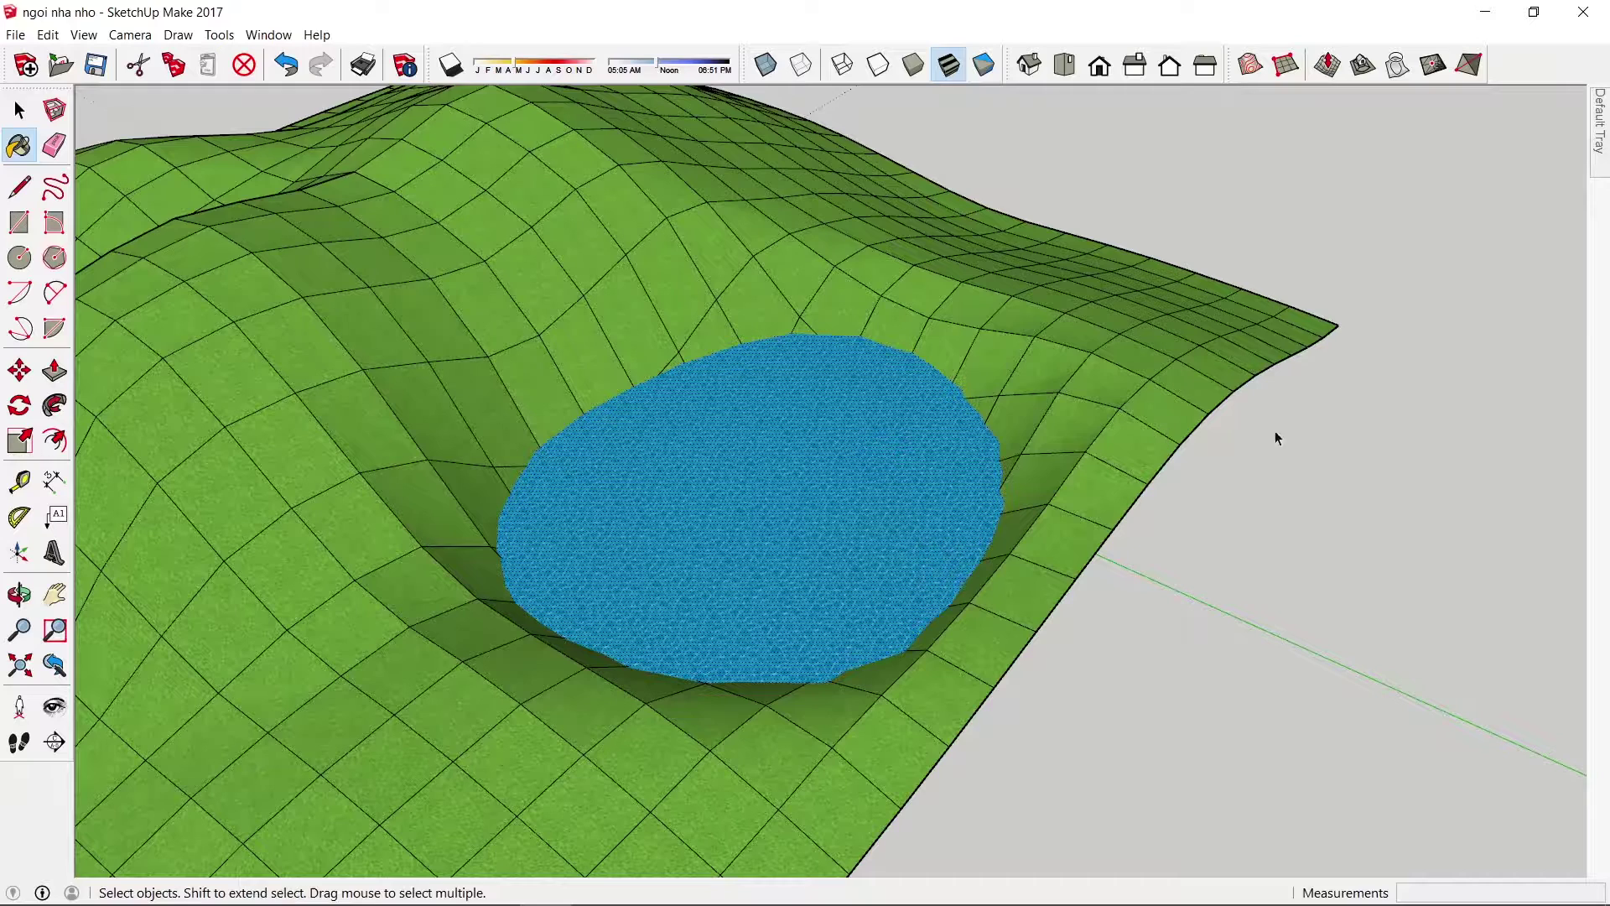
key(space)
mouse_move(1598, 123)
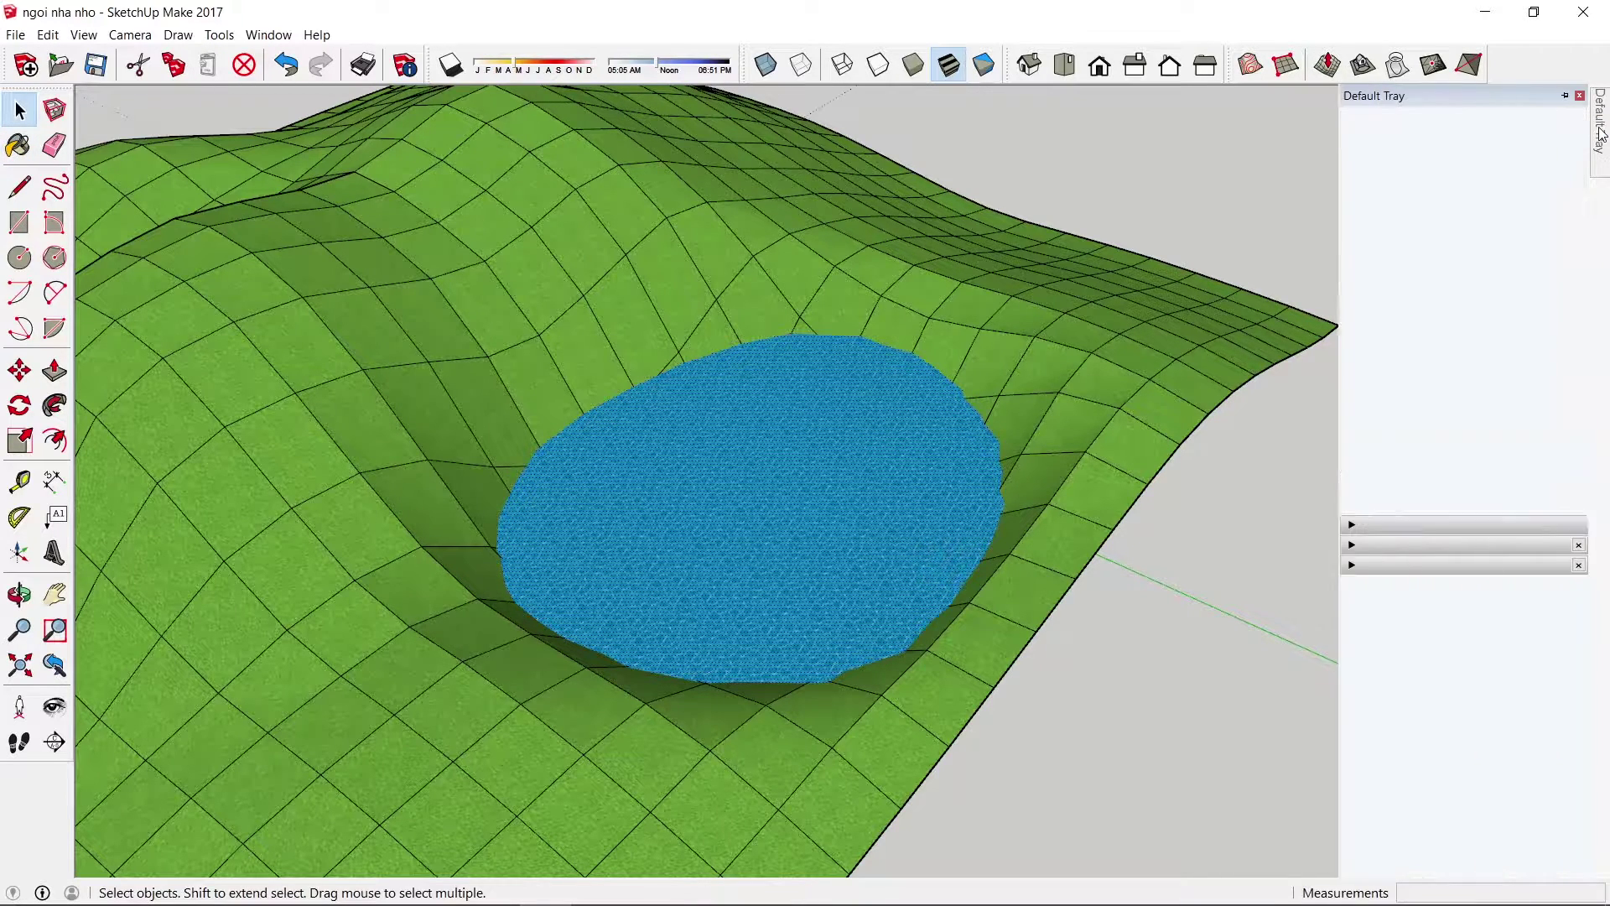
- Scale the Water Dark Blue texture width to 5000mm
click(1396, 242)
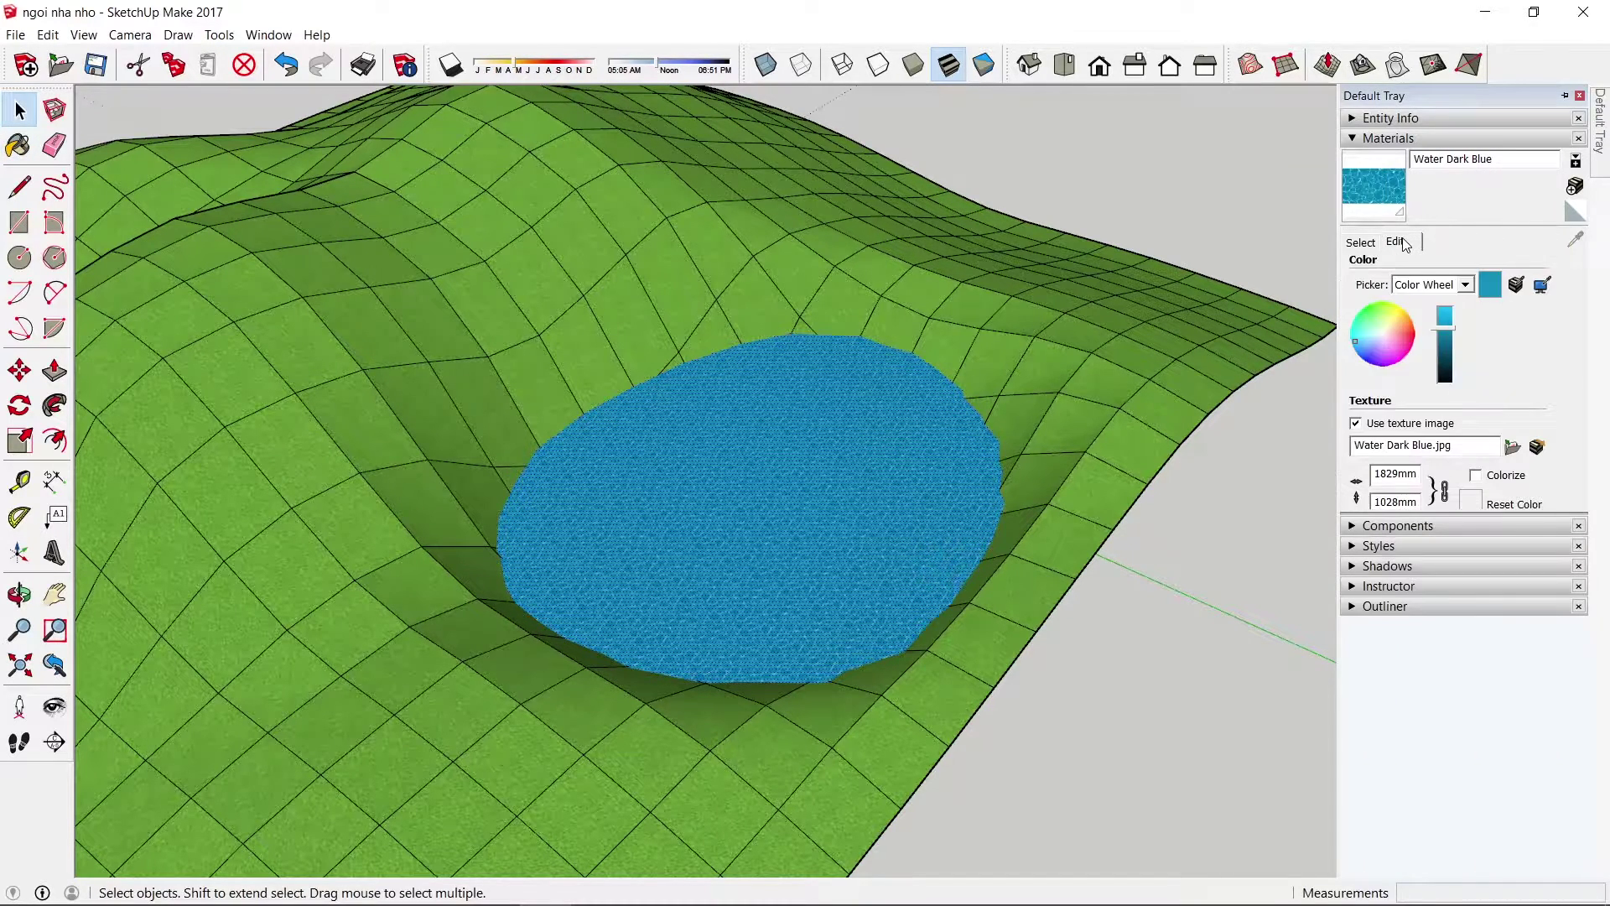
double_click(1382, 474)
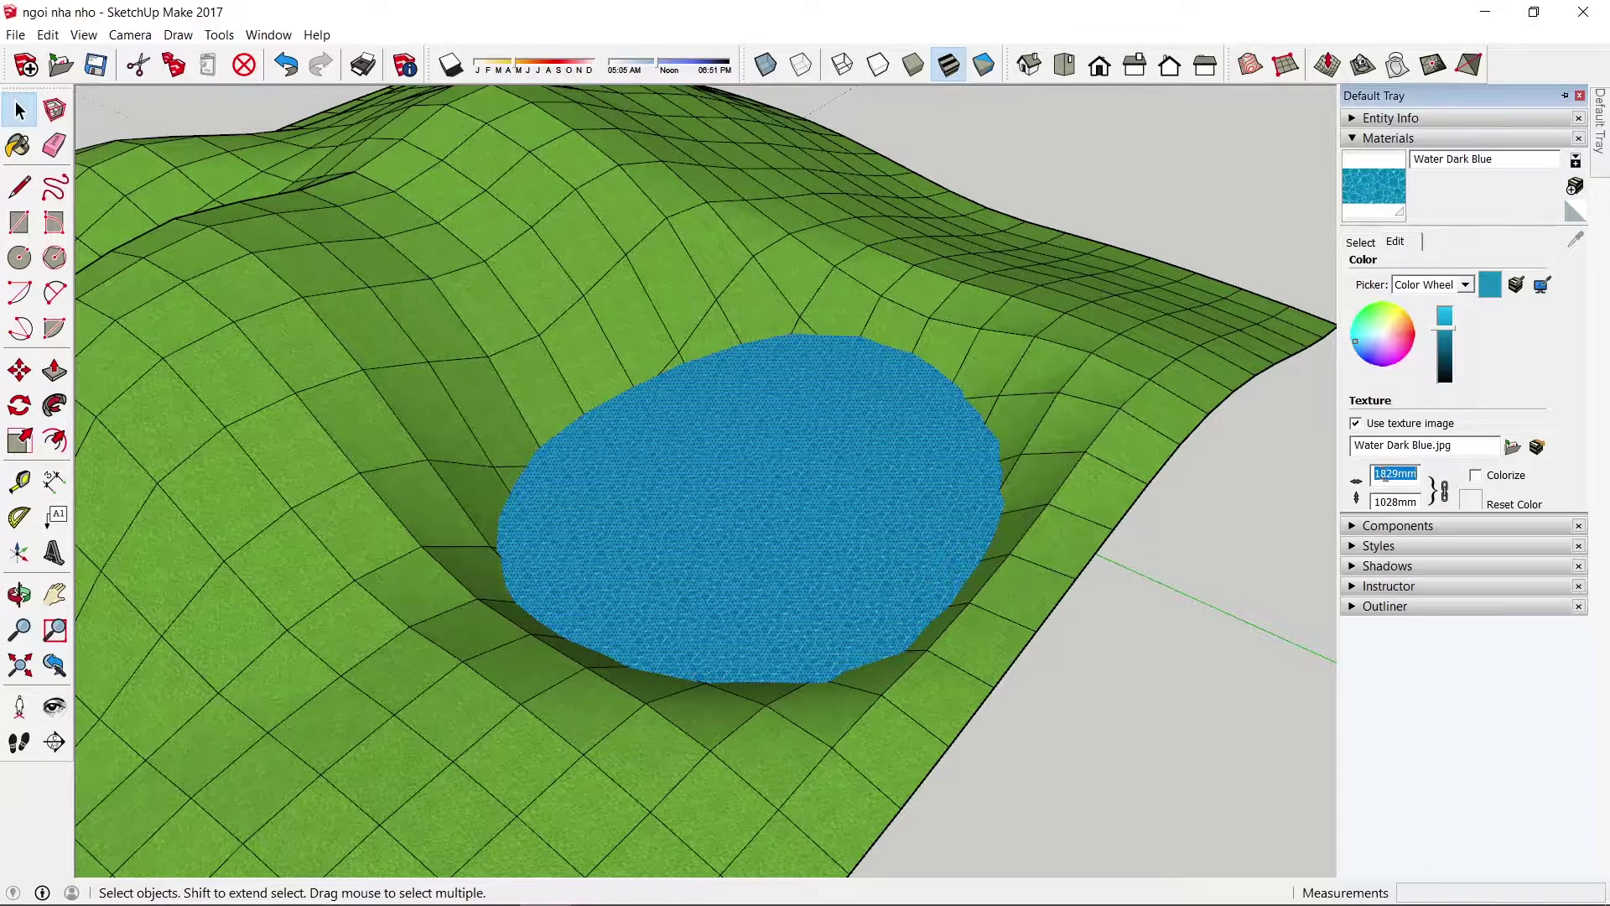
text(5)
text(000)
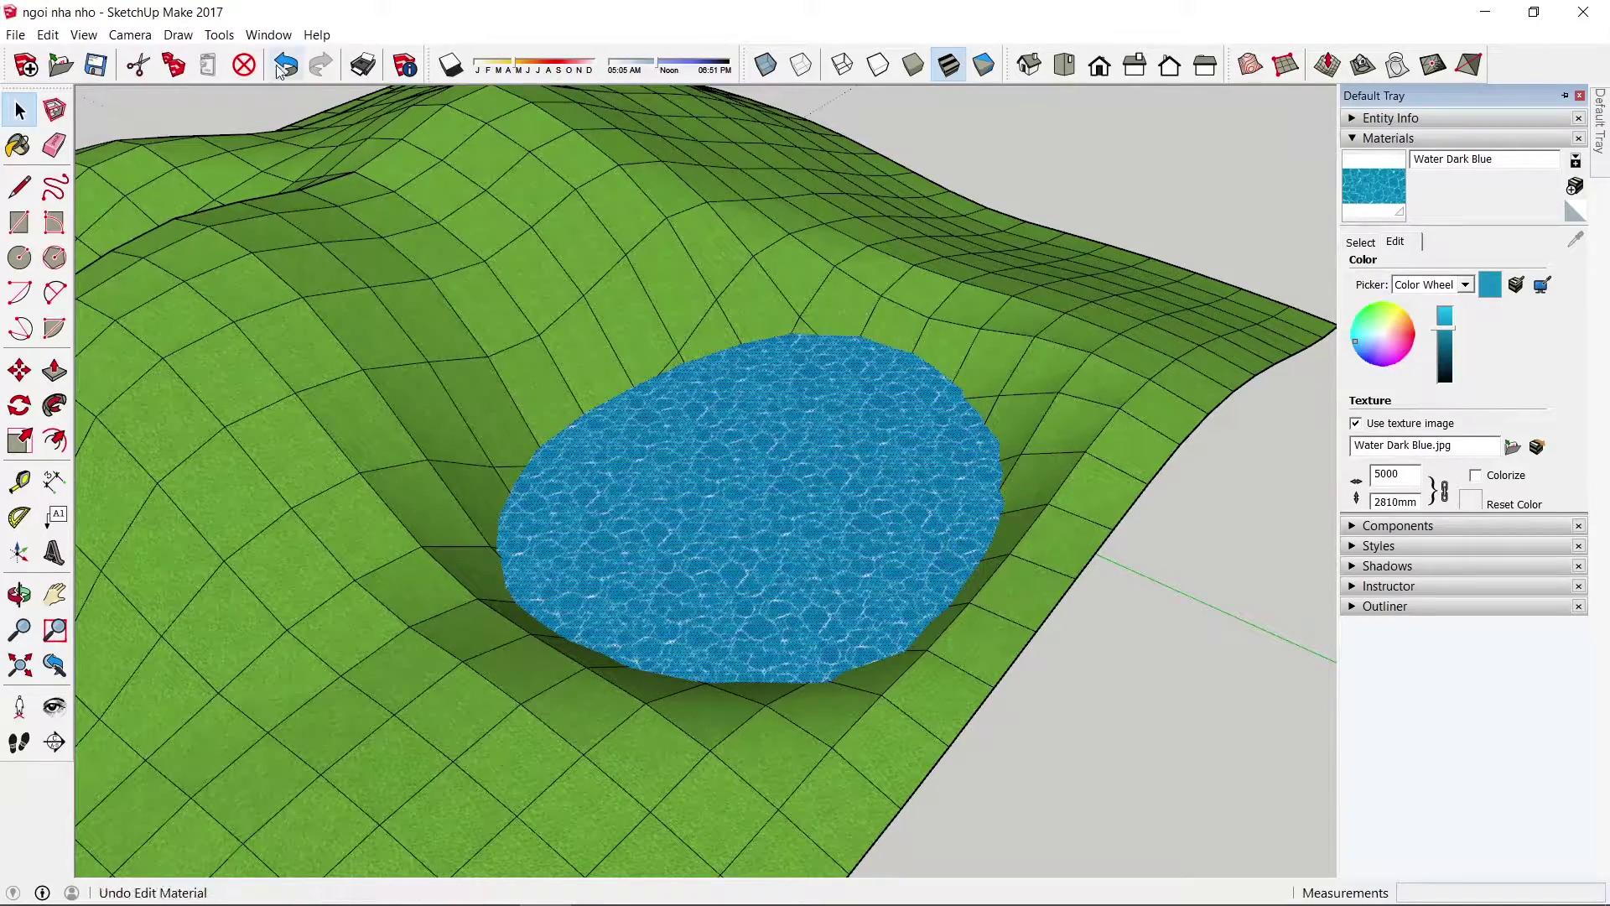
click(1258, 522)
- Orbit and zoom around the terrain, house and pond, ending in a top-down view
scroll(1255, 520, down, 5)
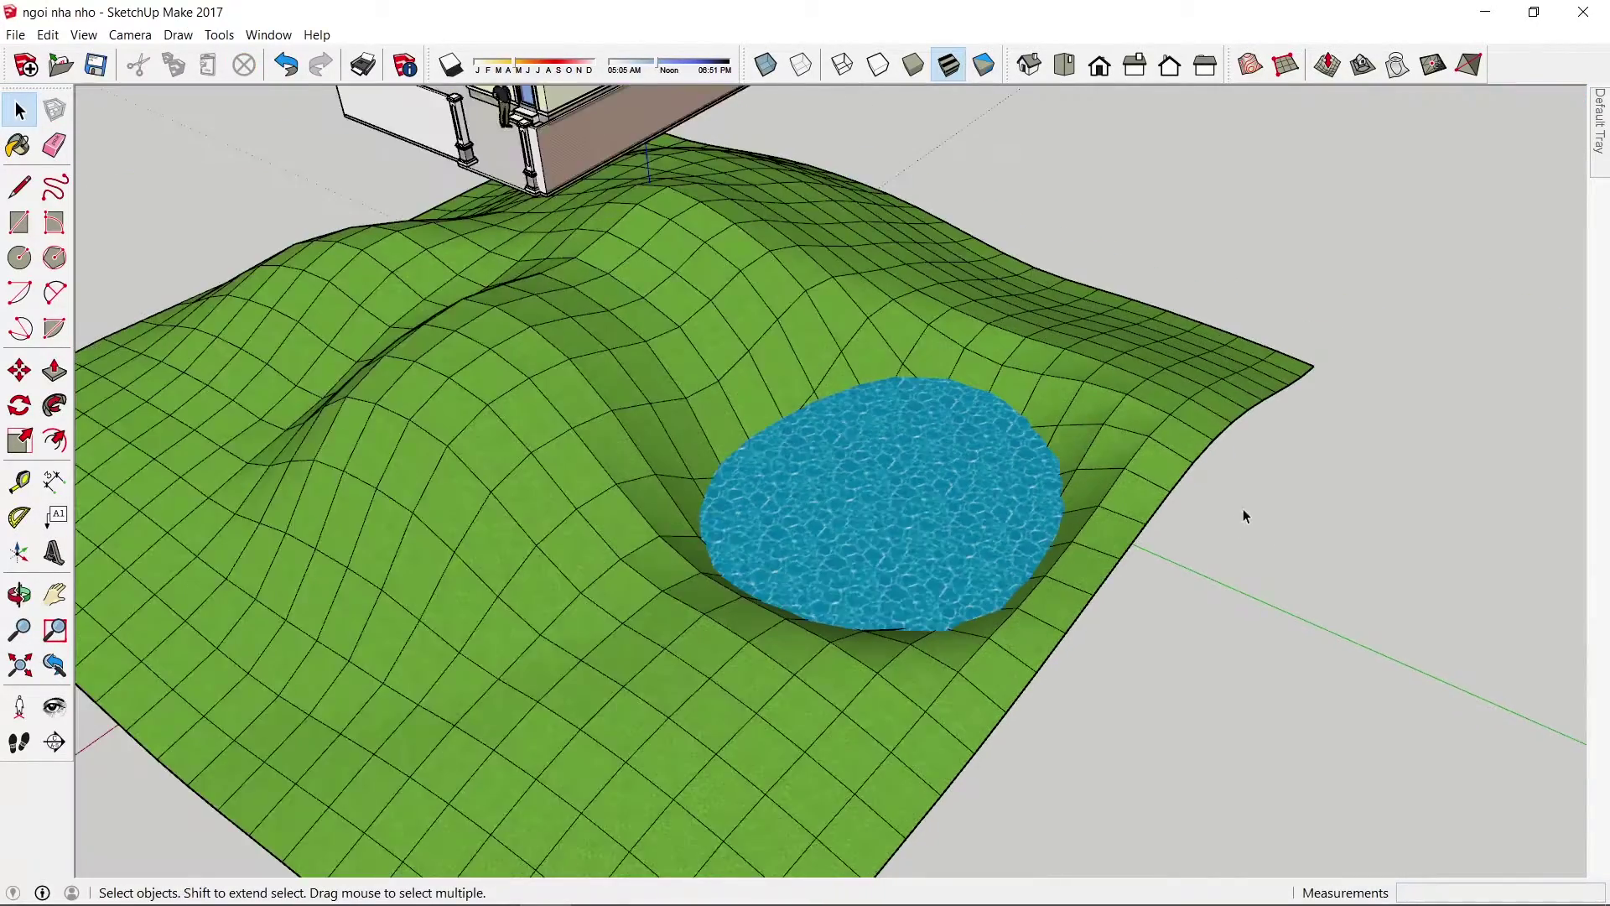
scroll(1100, 440, up, 5)
mouse_move(942, 476)
mouse_down()
mouse_move(1333, 334)
mouse_move(848, 435)
mouse_up()
scroll(947, 429, down, 3)
drag(948, 428, 1337, 294)
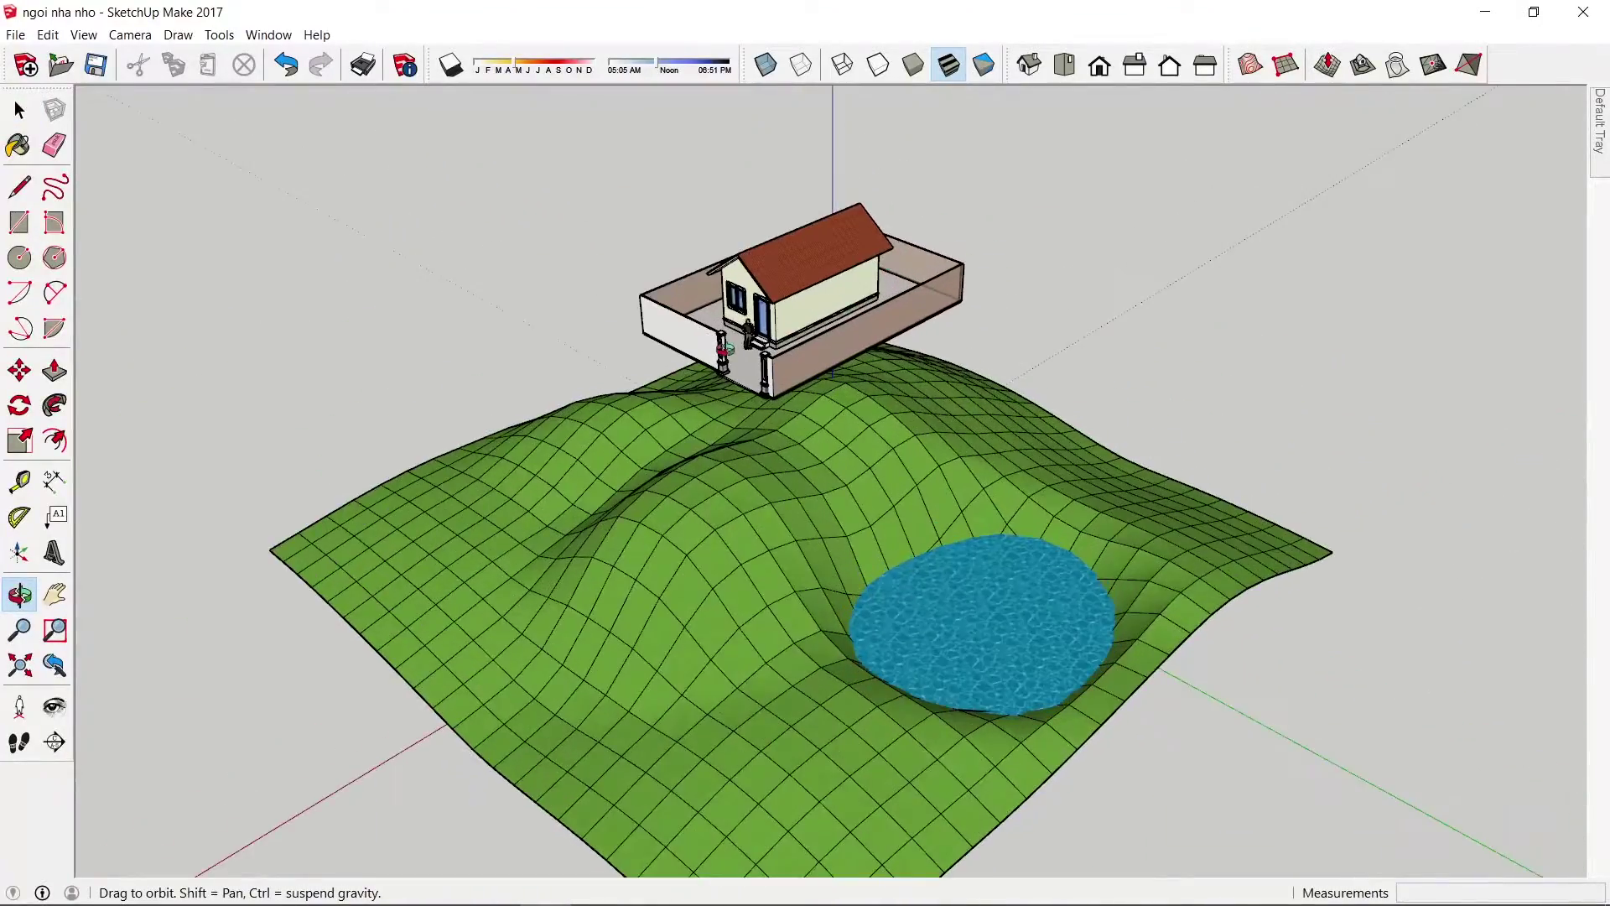
scroll(713, 510, up, 3)
mouse_move(713, 510)
mouse_down()
mouse_move(431, 528)
mouse_move(953, 527)
mouse_move(1096, 330)
mouse_move(866, 586)
mouse_move(952, 492)
mouse_move(1080, 486)
mouse_move(514, 514)
mouse_move(636, 621)
mouse_move(956, 729)
mouse_move(1209, 662)
mouse_up()
middle_drag(1208, 663, 1423, 537)
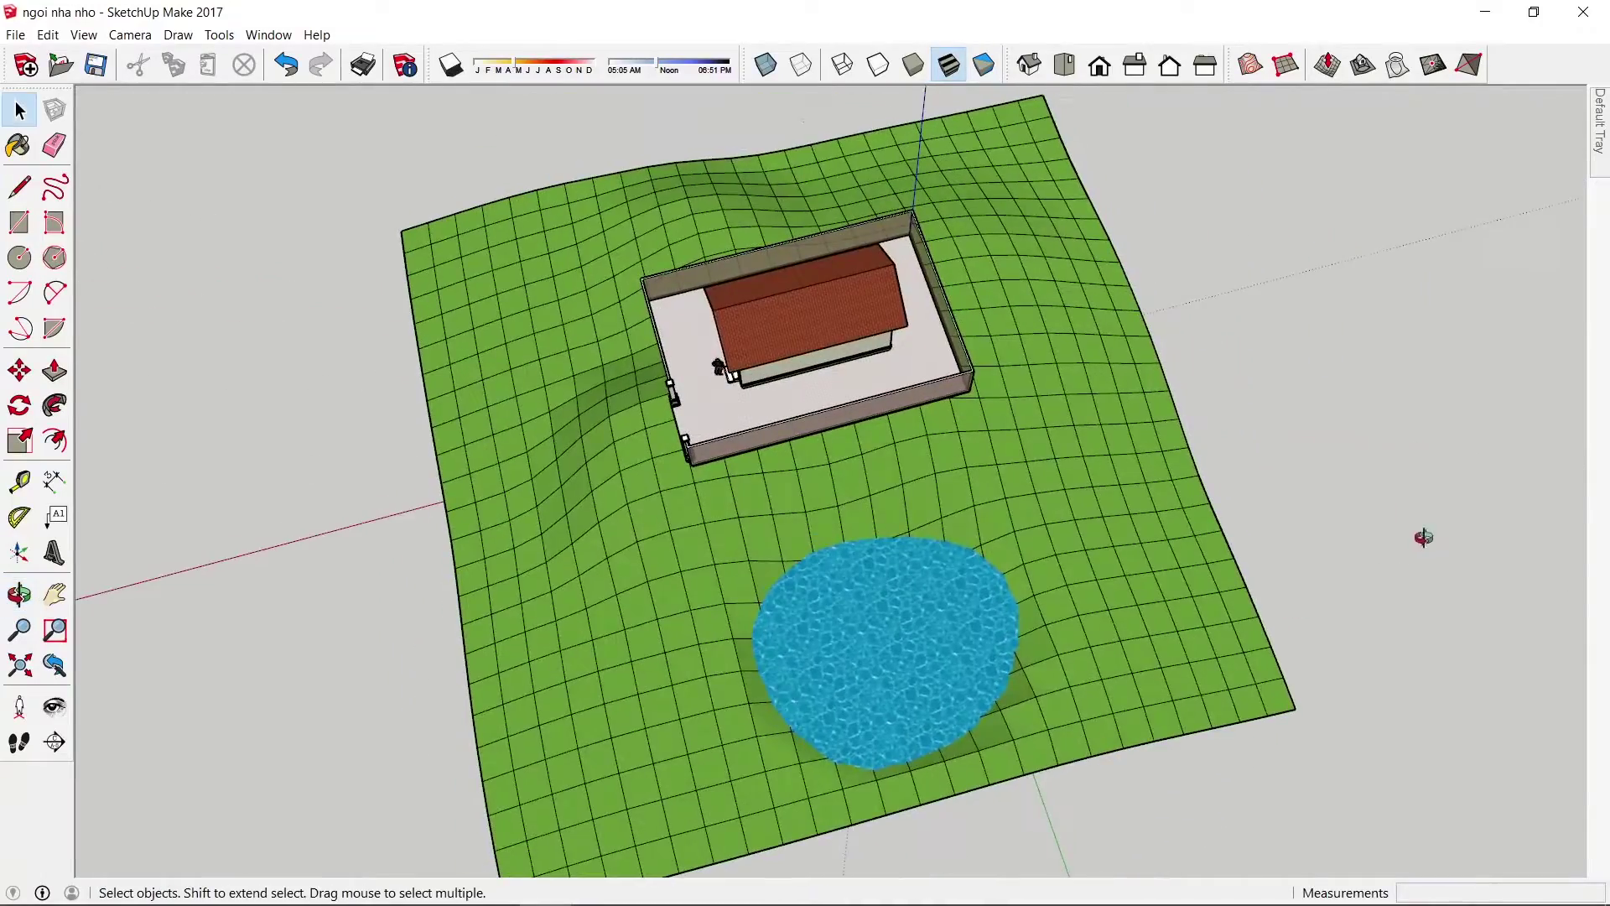
click(1015, 488)
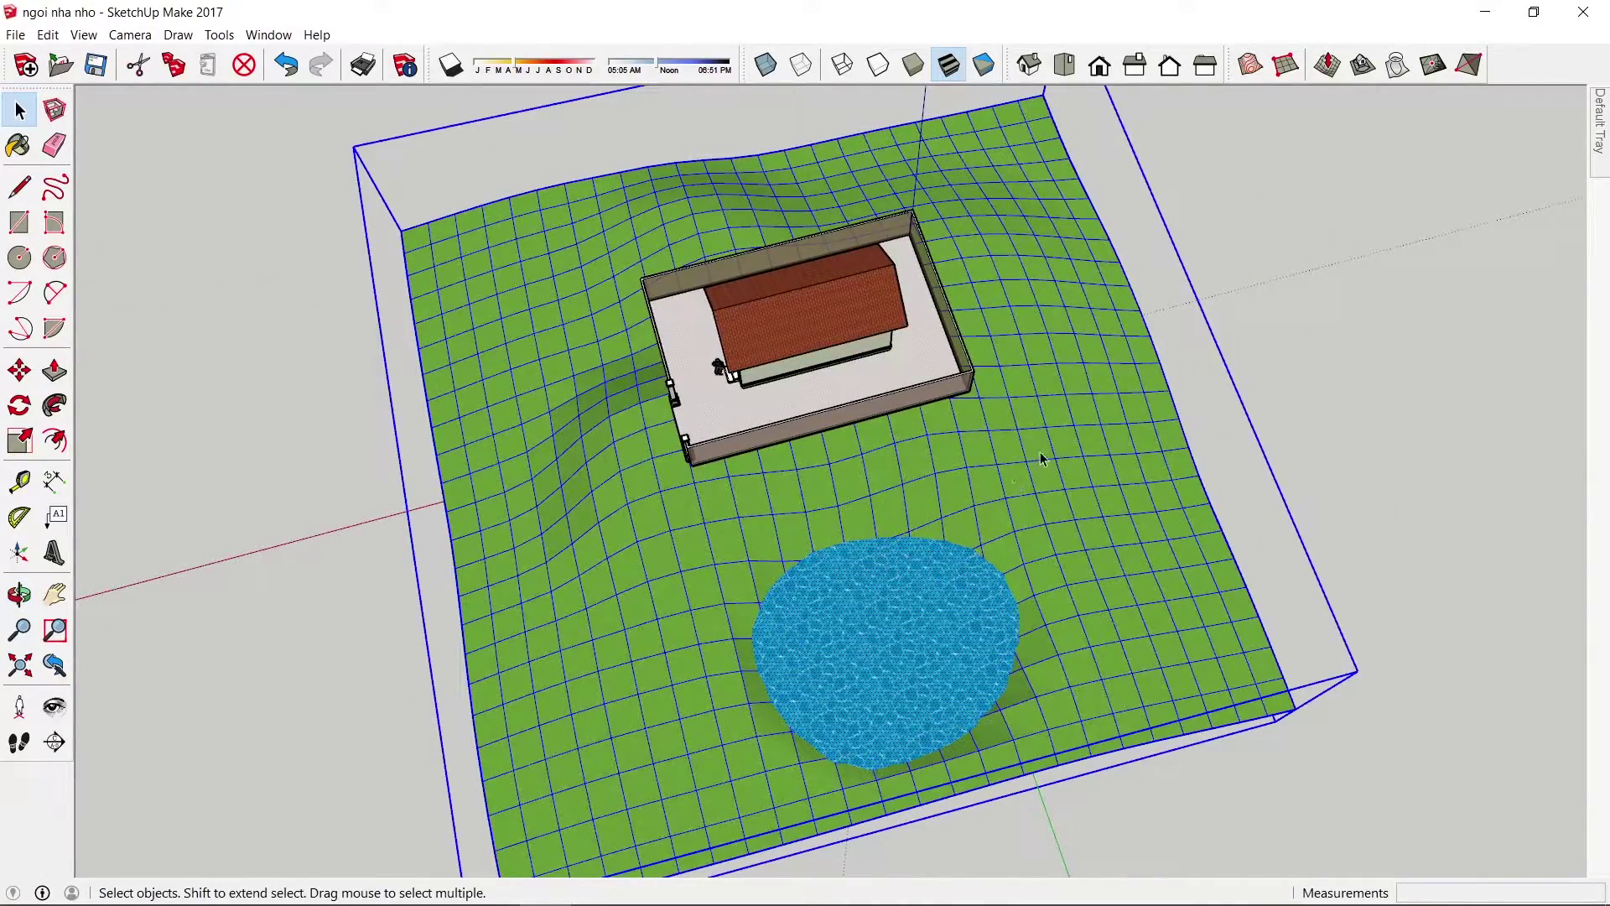
middle_drag(1121, 471, 1002, 654)
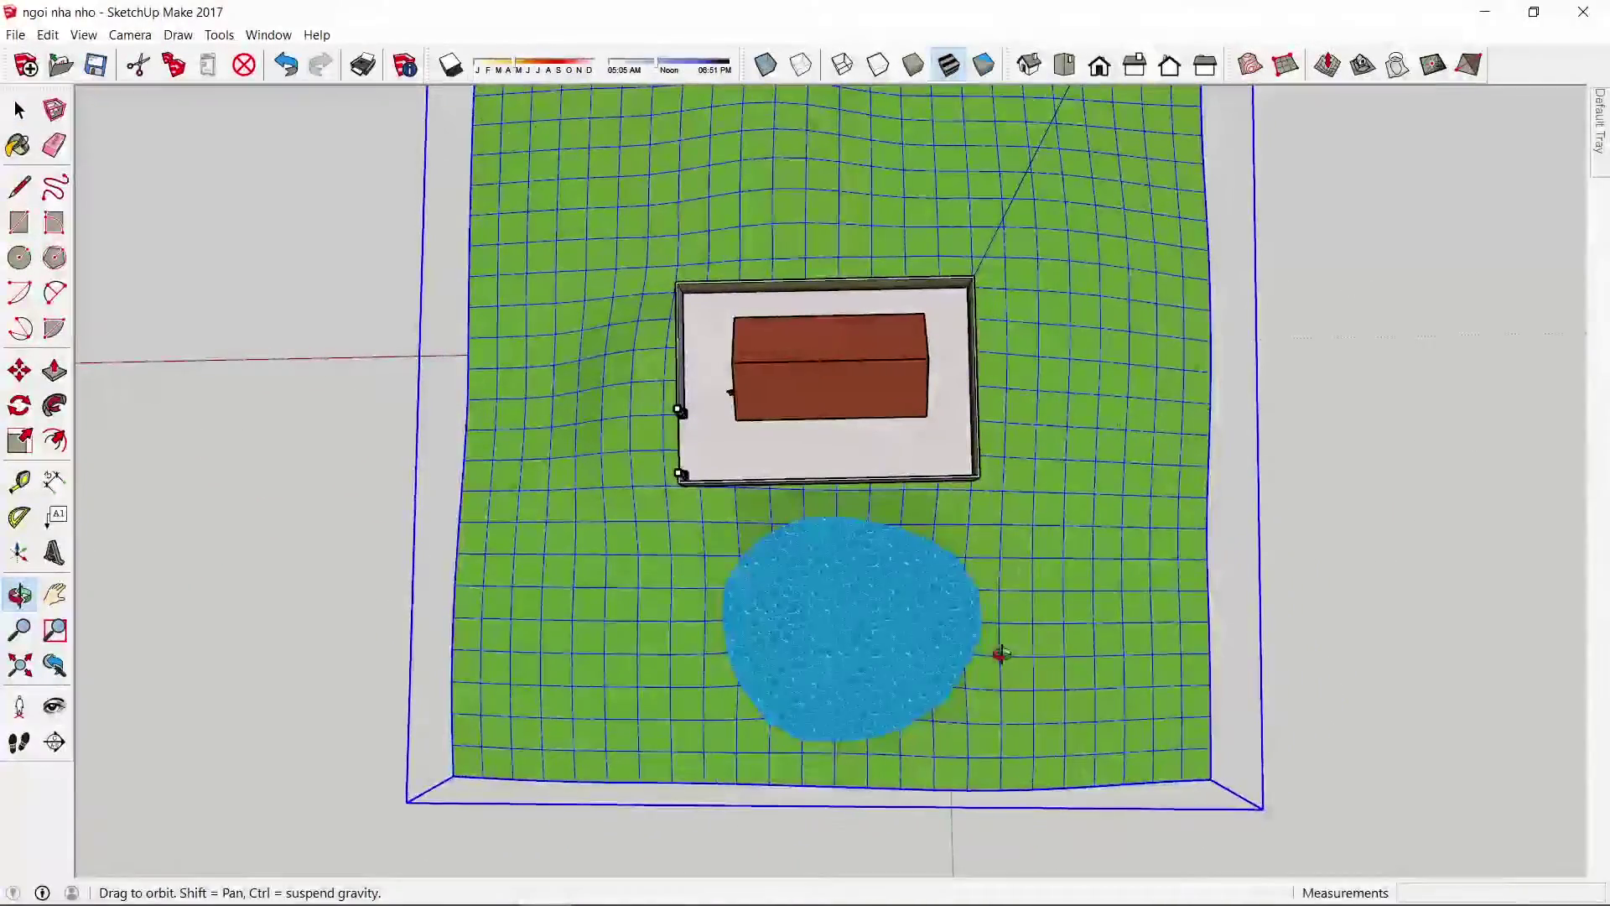
- Move the house group about 3092mm away from the pond
click(939, 401)
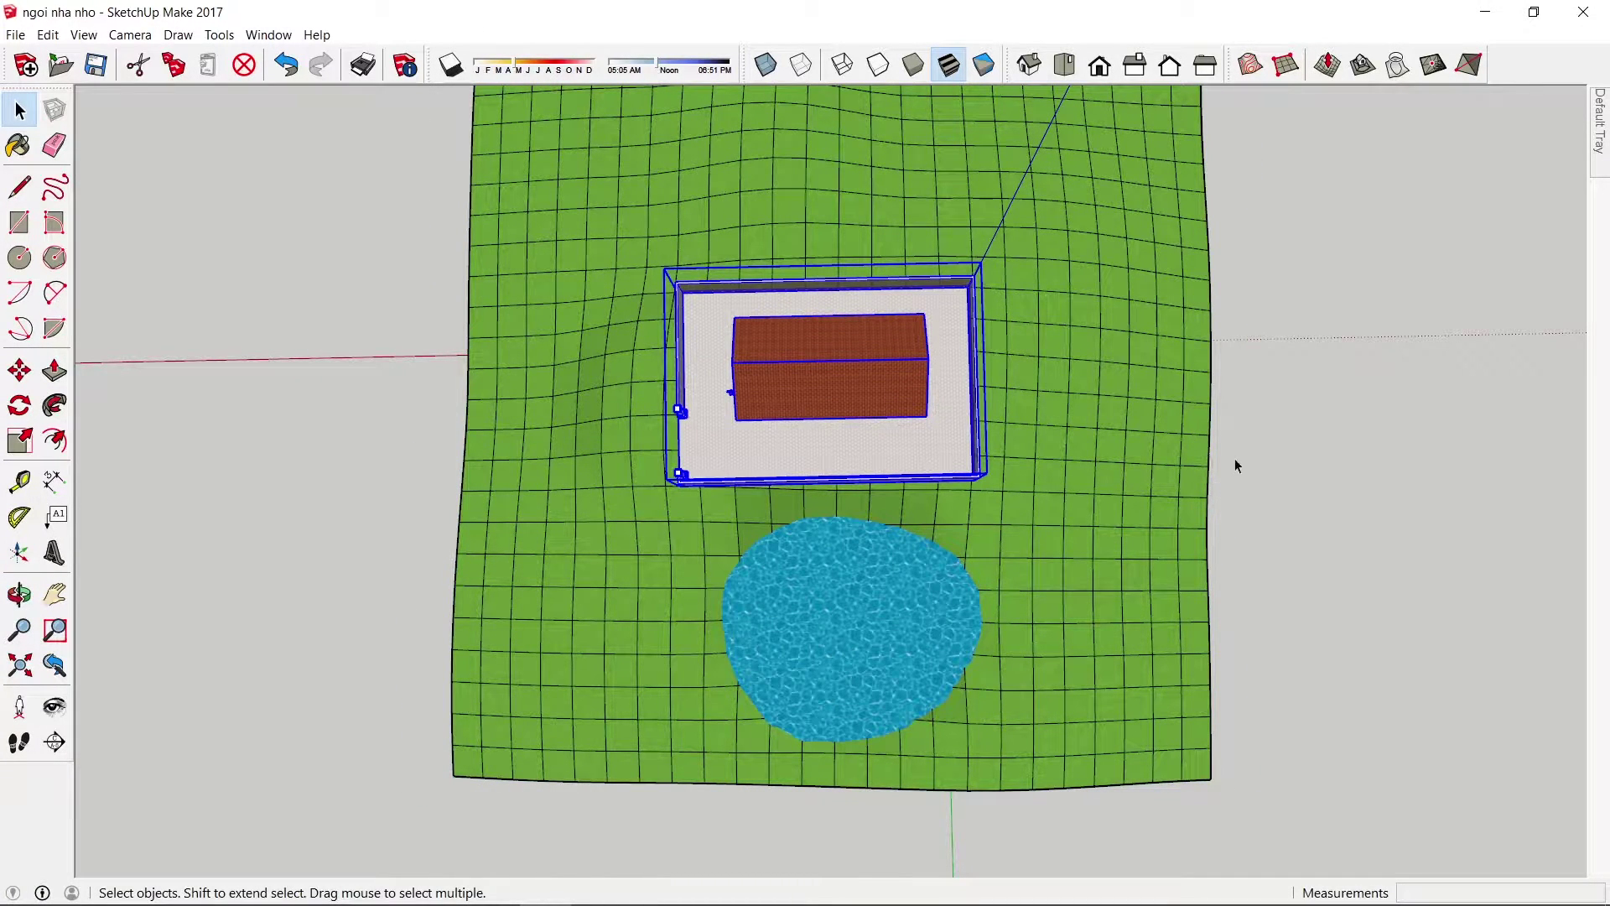
key(m)
click(1236, 465)
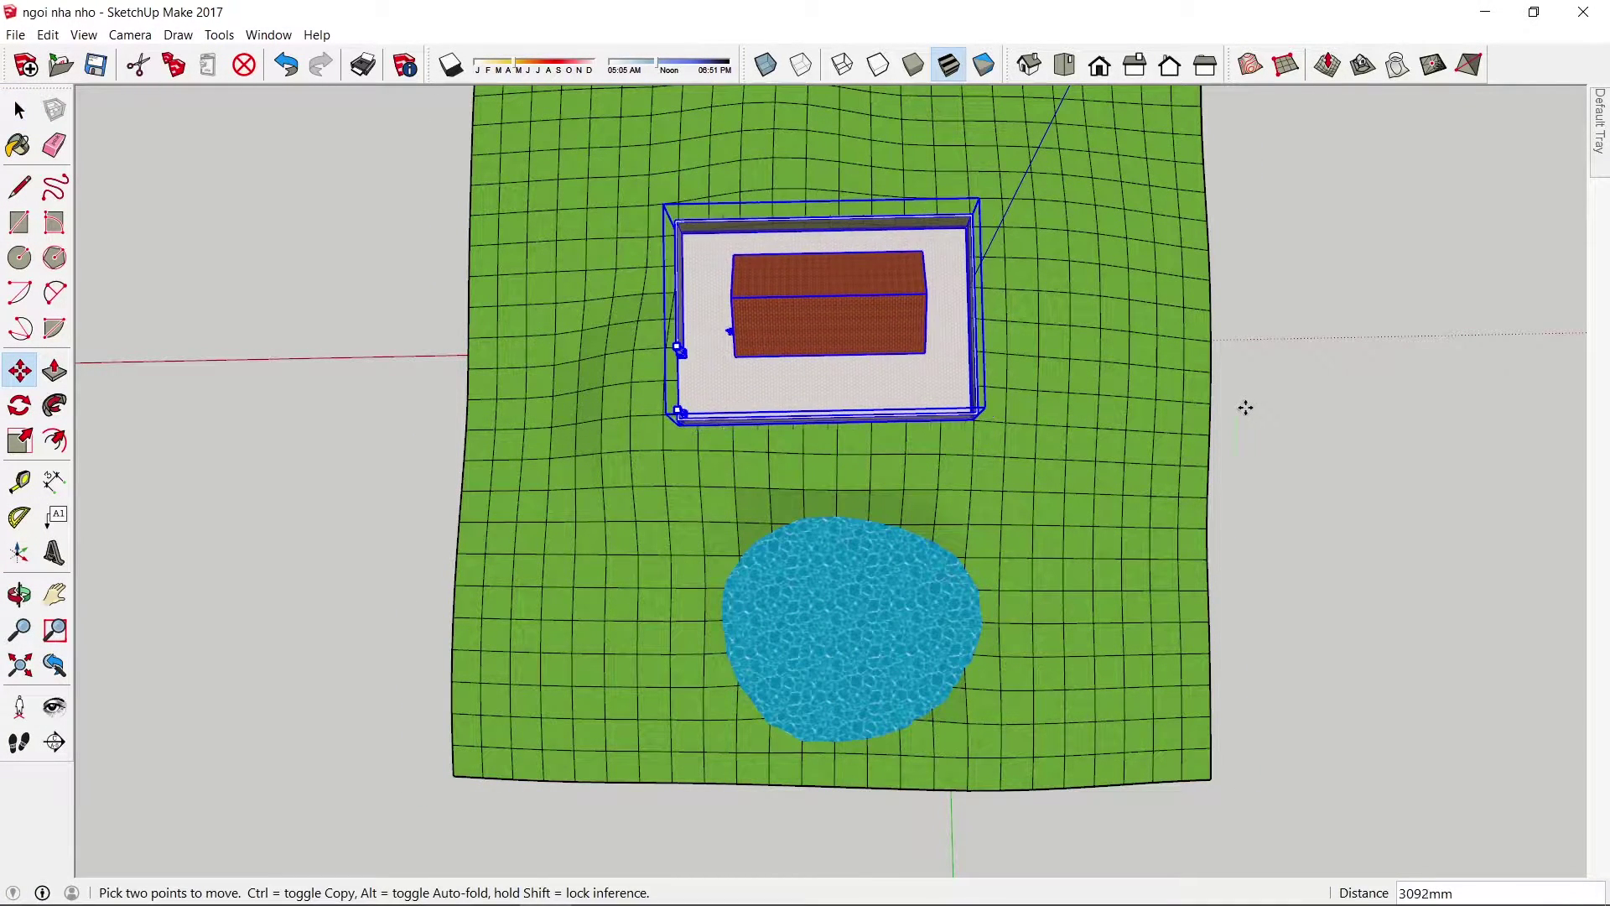
click(1241, 407)
key(space)
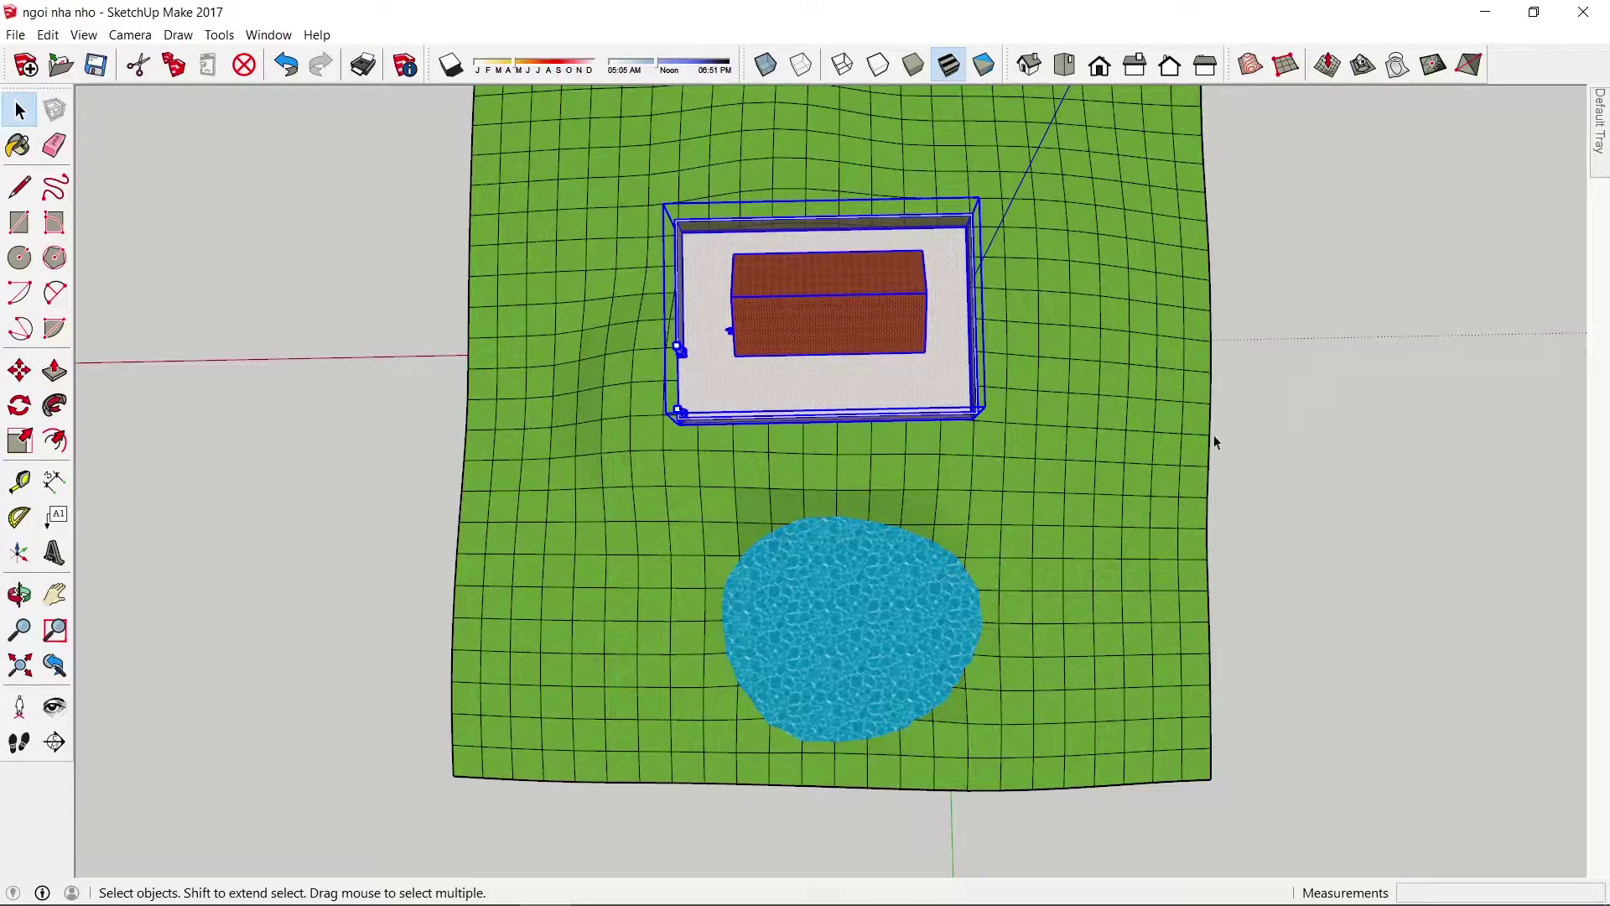
key(o)
drag(926, 459, 897, 401)
mouse_move(1065, 378)
mouse_down()
mouse_move(1226, 323)
mouse_move(467, 389)
mouse_move(1143, 431)
mouse_move(799, 493)
mouse_move(1132, 520)
mouse_move(603, 478)
mouse_move(920, 431)
mouse_move(829, 382)
mouse_move(738, 361)
mouse_move(935, 501)
mouse_move(838, 535)
mouse_move(909, 576)
mouse_up()
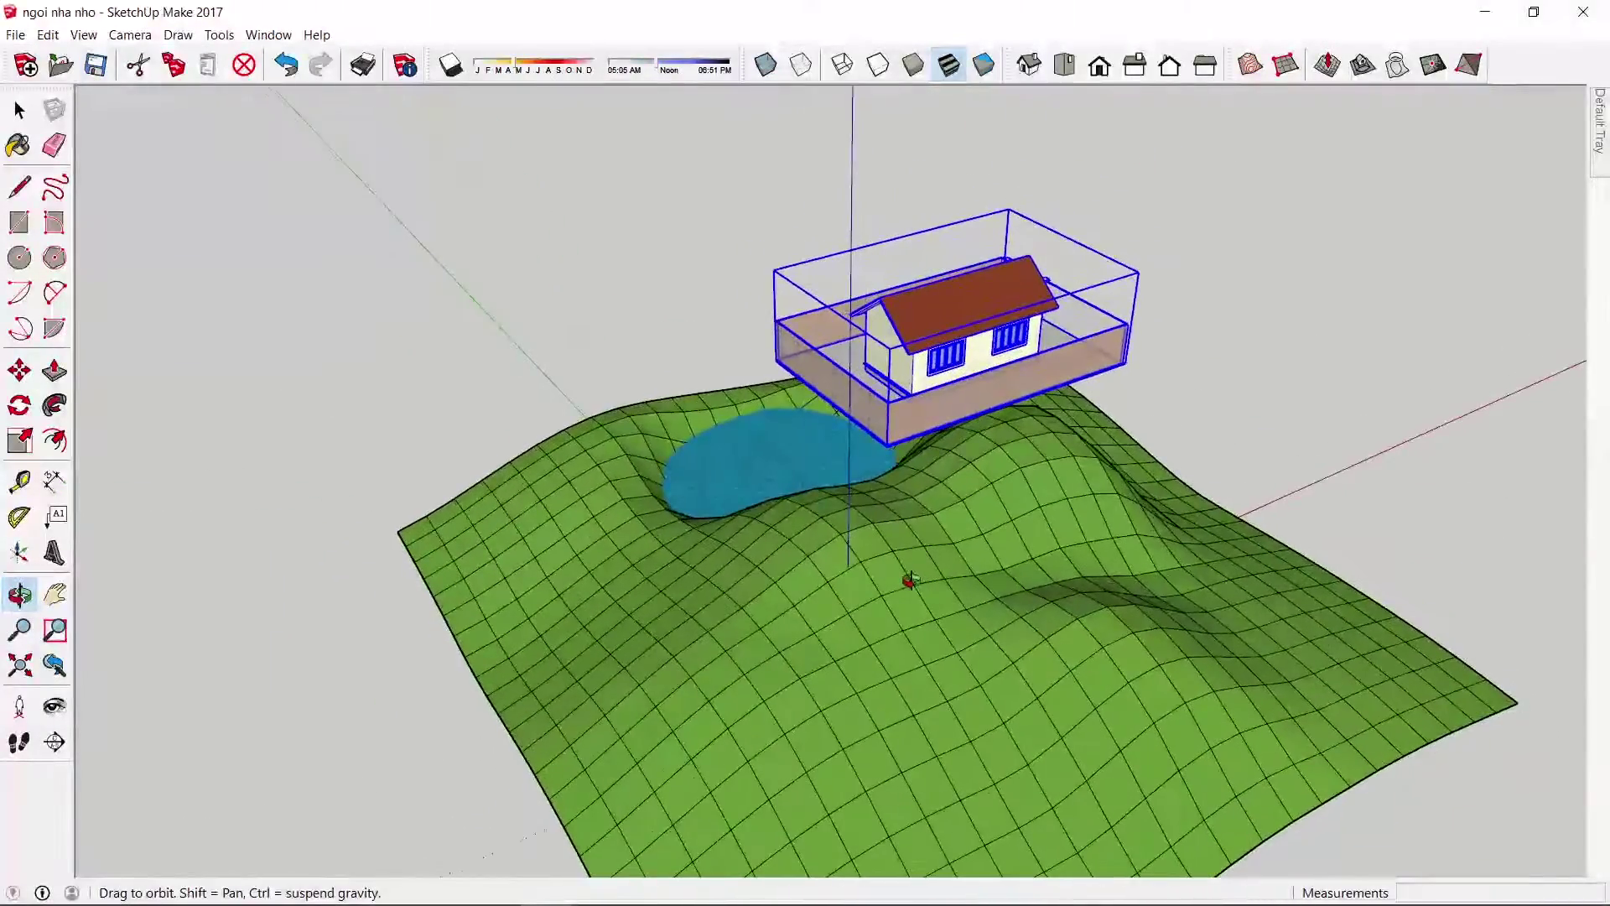
key(space)
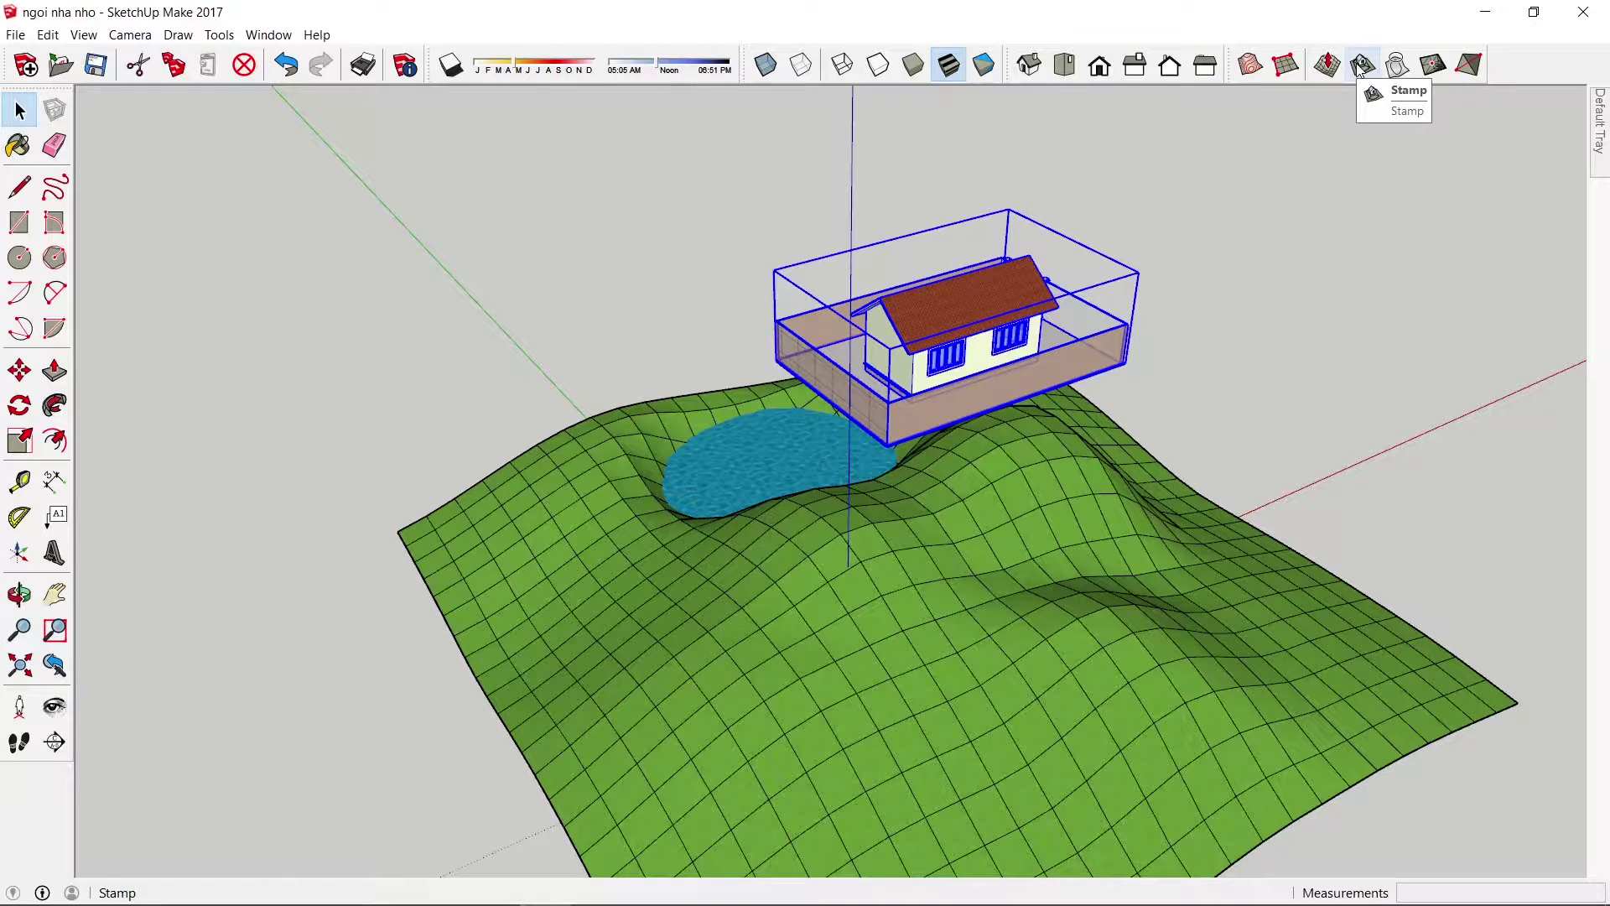
- Stamp the house footprint into the hilltop as a flat pad with sloped sides
click(1361, 67)
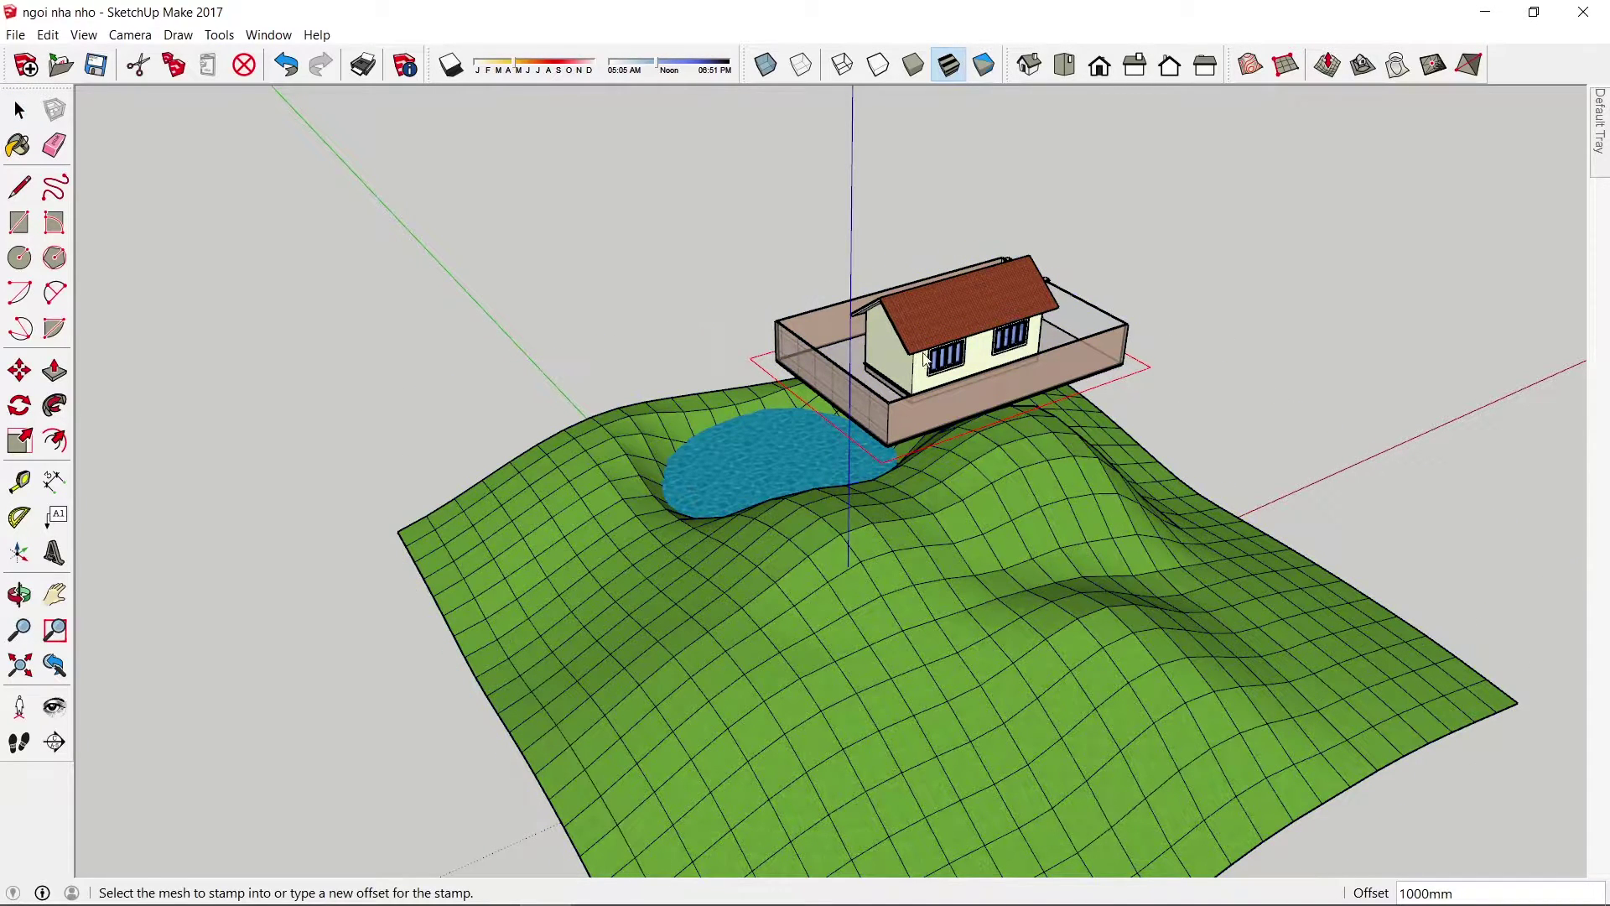
click(1003, 439)
click(1062, 527)
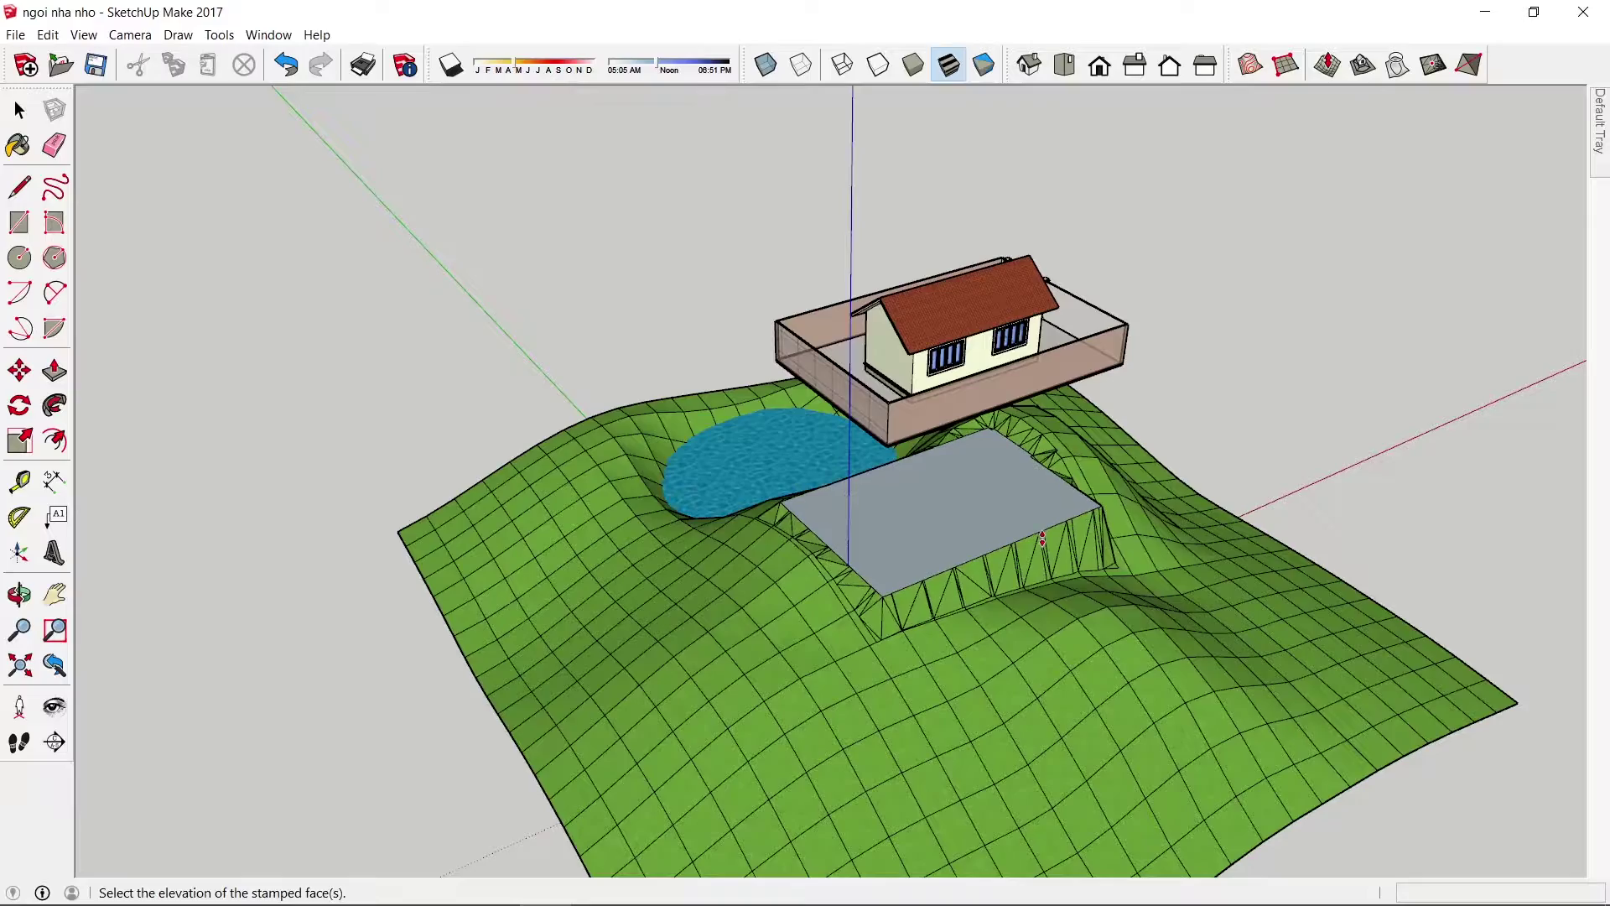
click(898, 562)
mouse_move(897, 562)
middle_down()
mouse_move(1243, 493)
mouse_move(1096, 360)
middle_up()
- Lower the house group down onto the grey stamped pad
scroll(1096, 359, up, 3)
key(space)
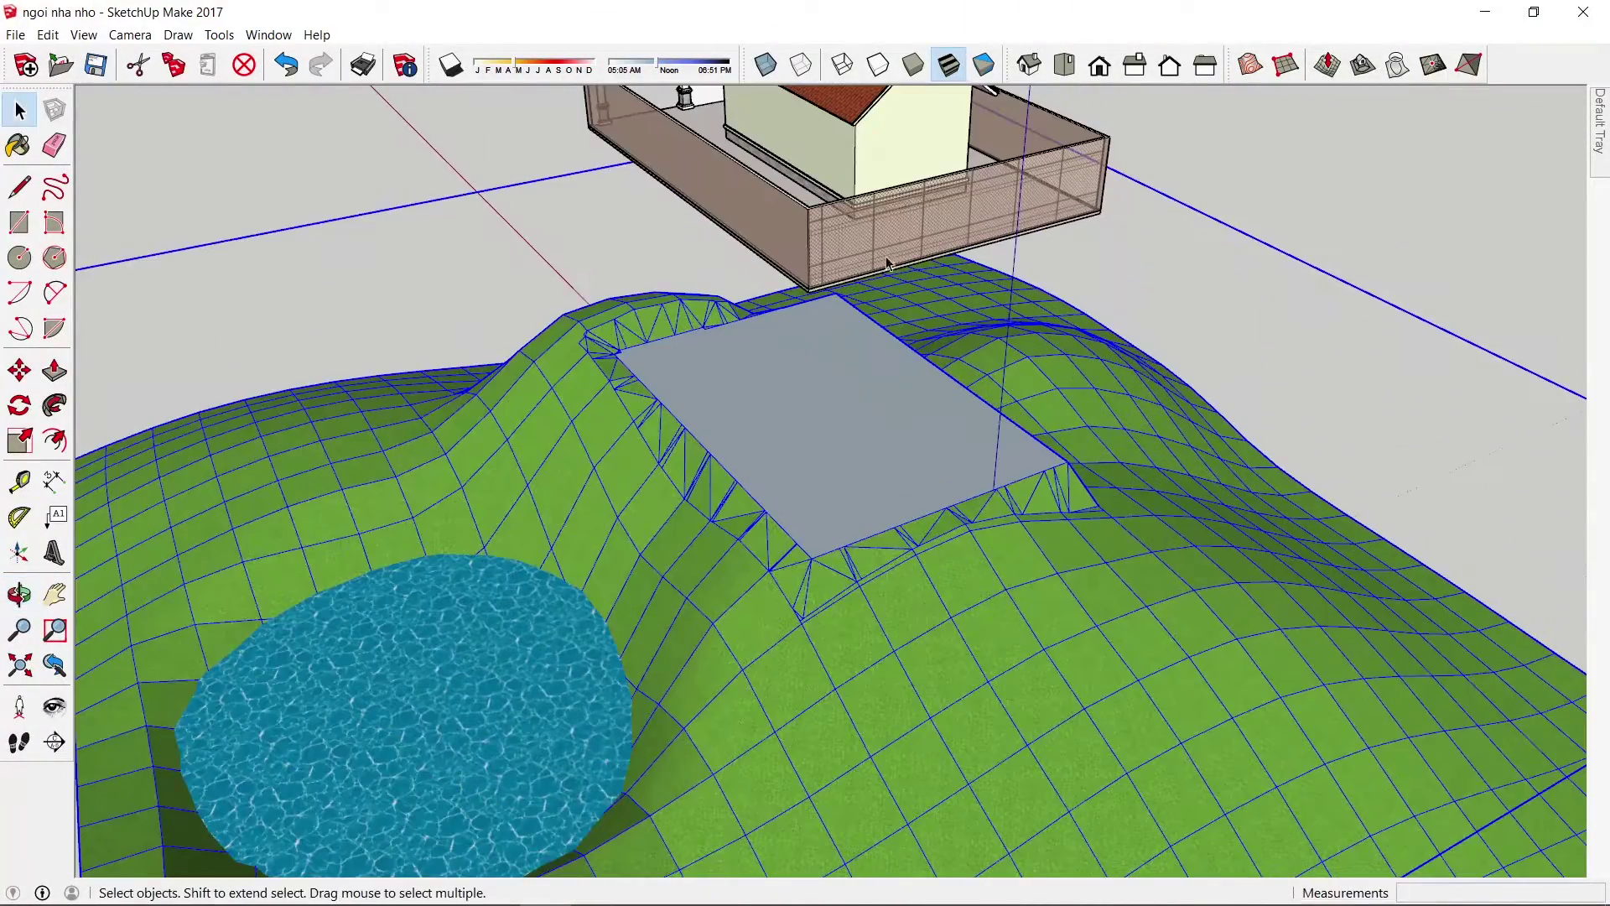
click(875, 234)
key(m)
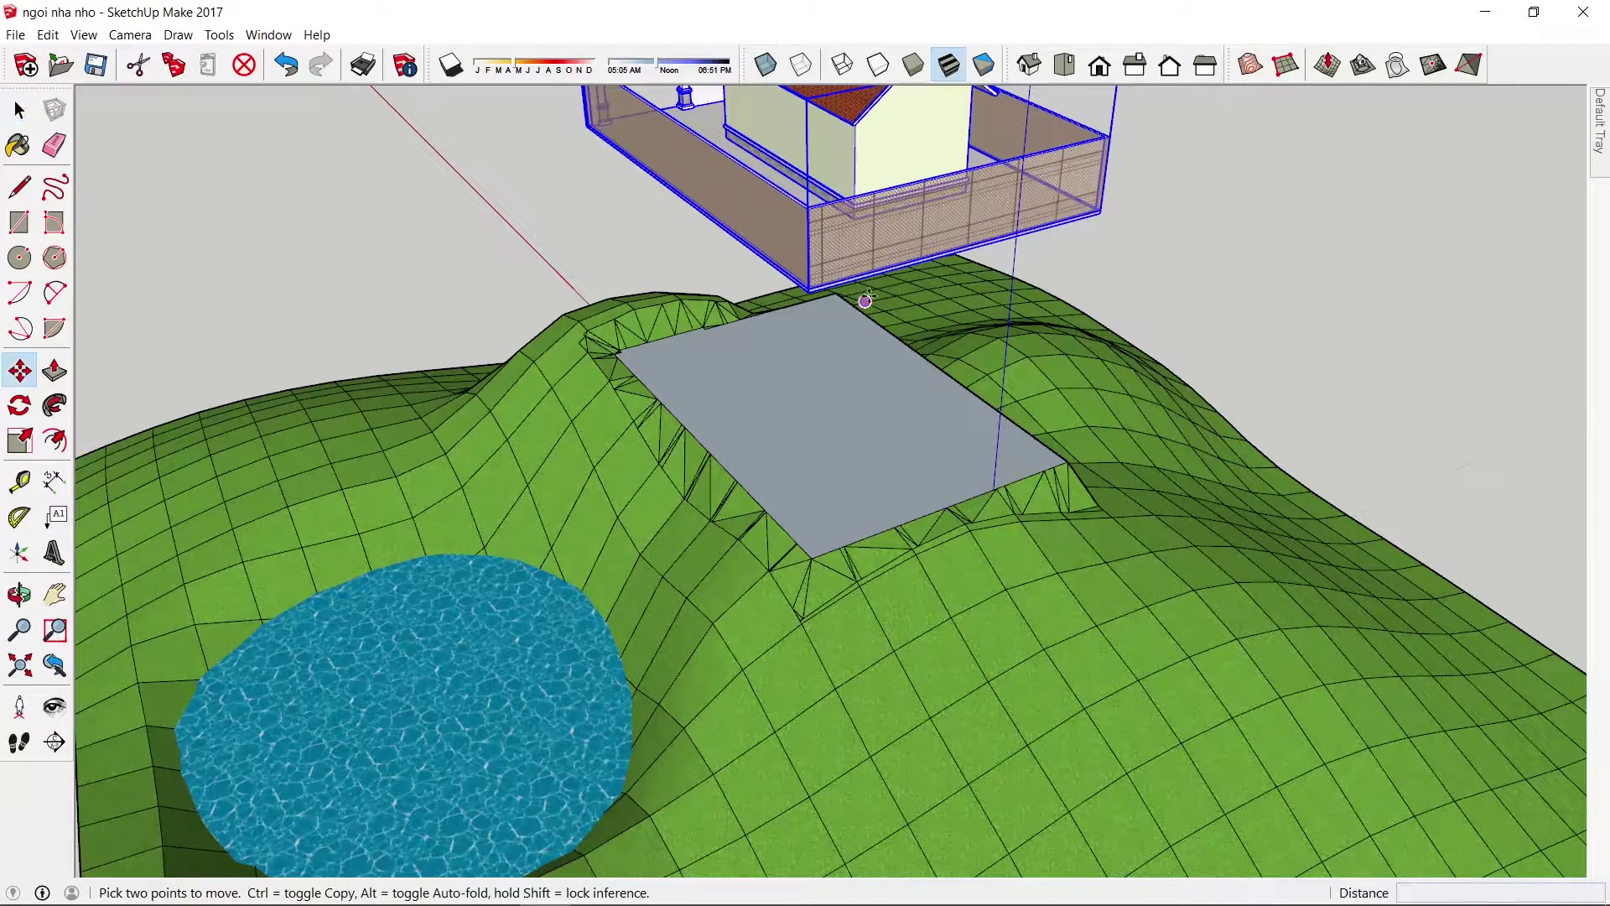
drag(809, 291, 813, 558)
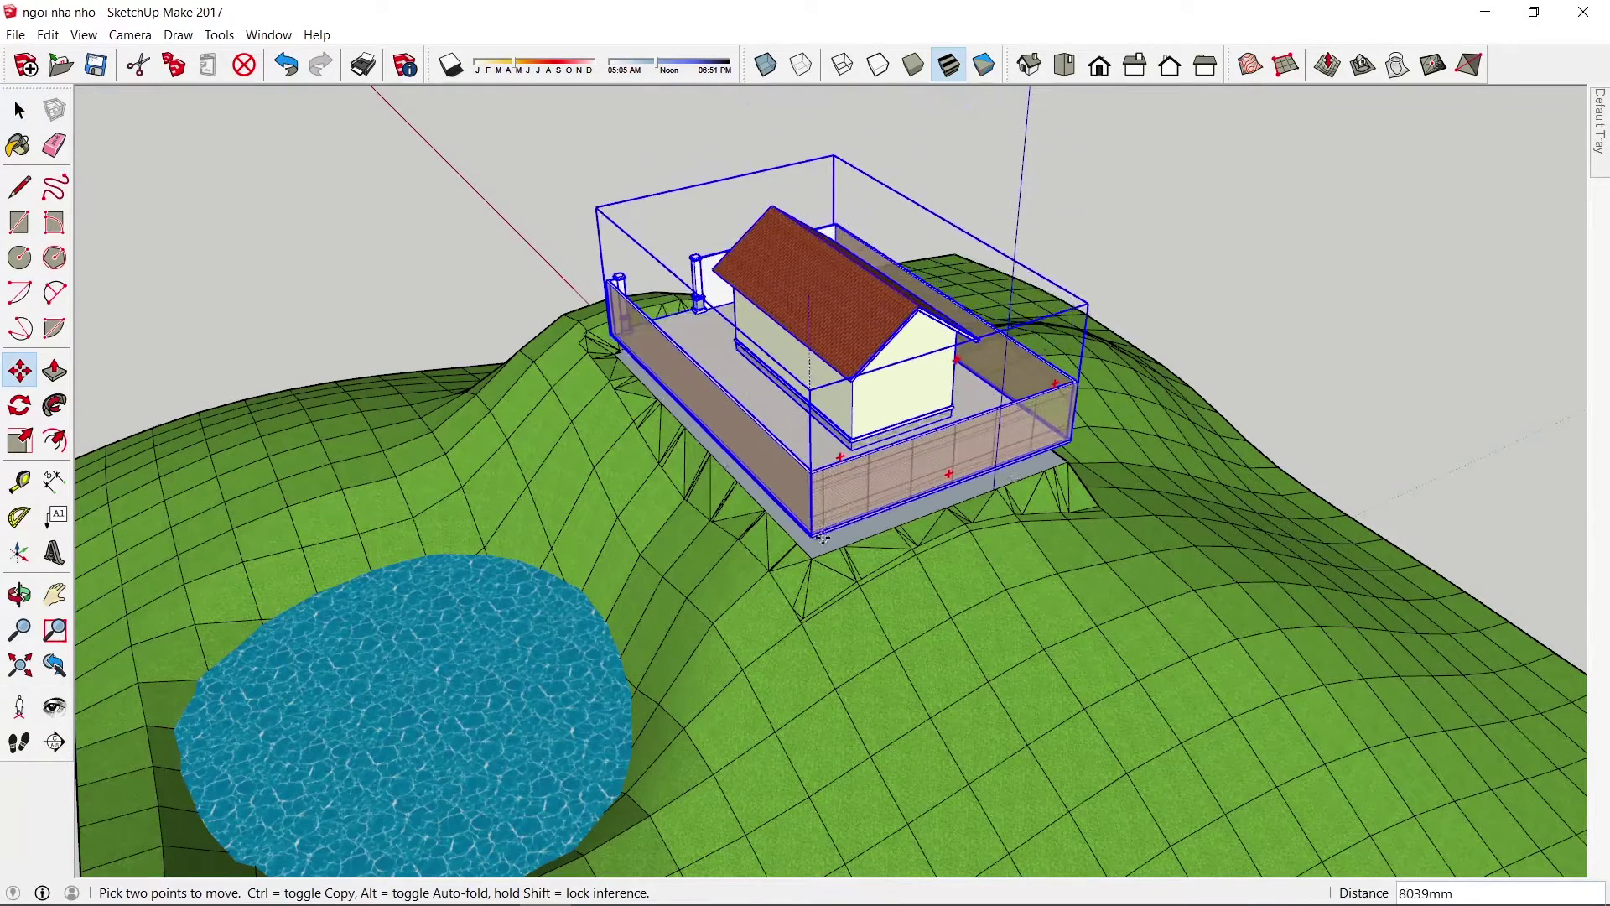
key(space)
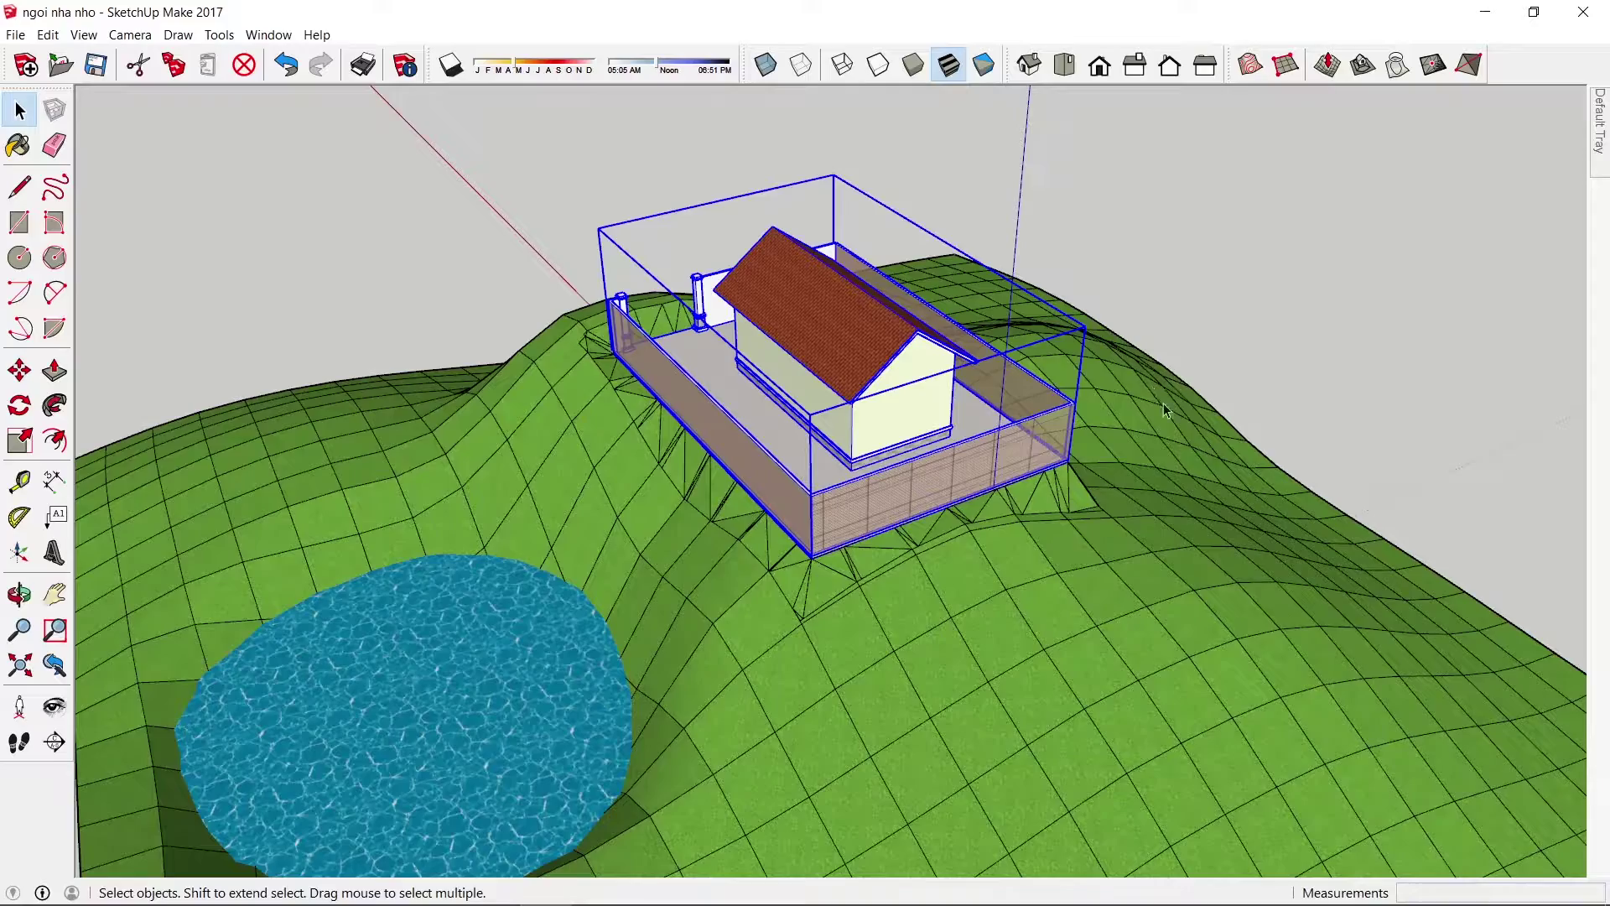
mouse_move(1164, 410)
middle_down()
mouse_move(763, 445)
mouse_move(1480, 89)
middle_up()
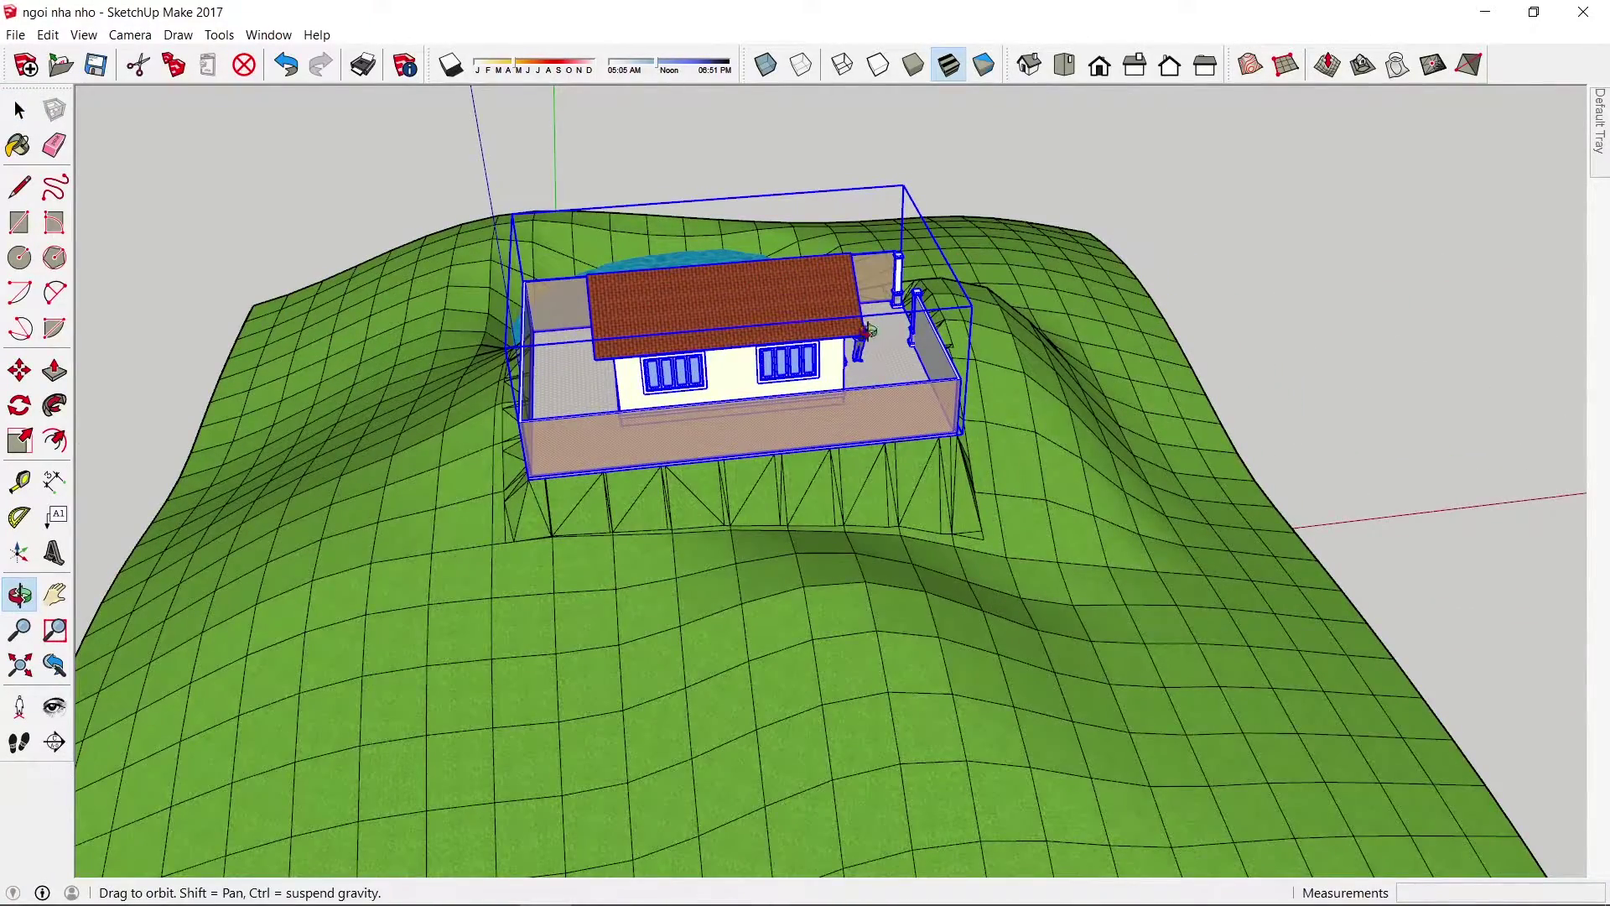
key(space)
click(1312, 300)
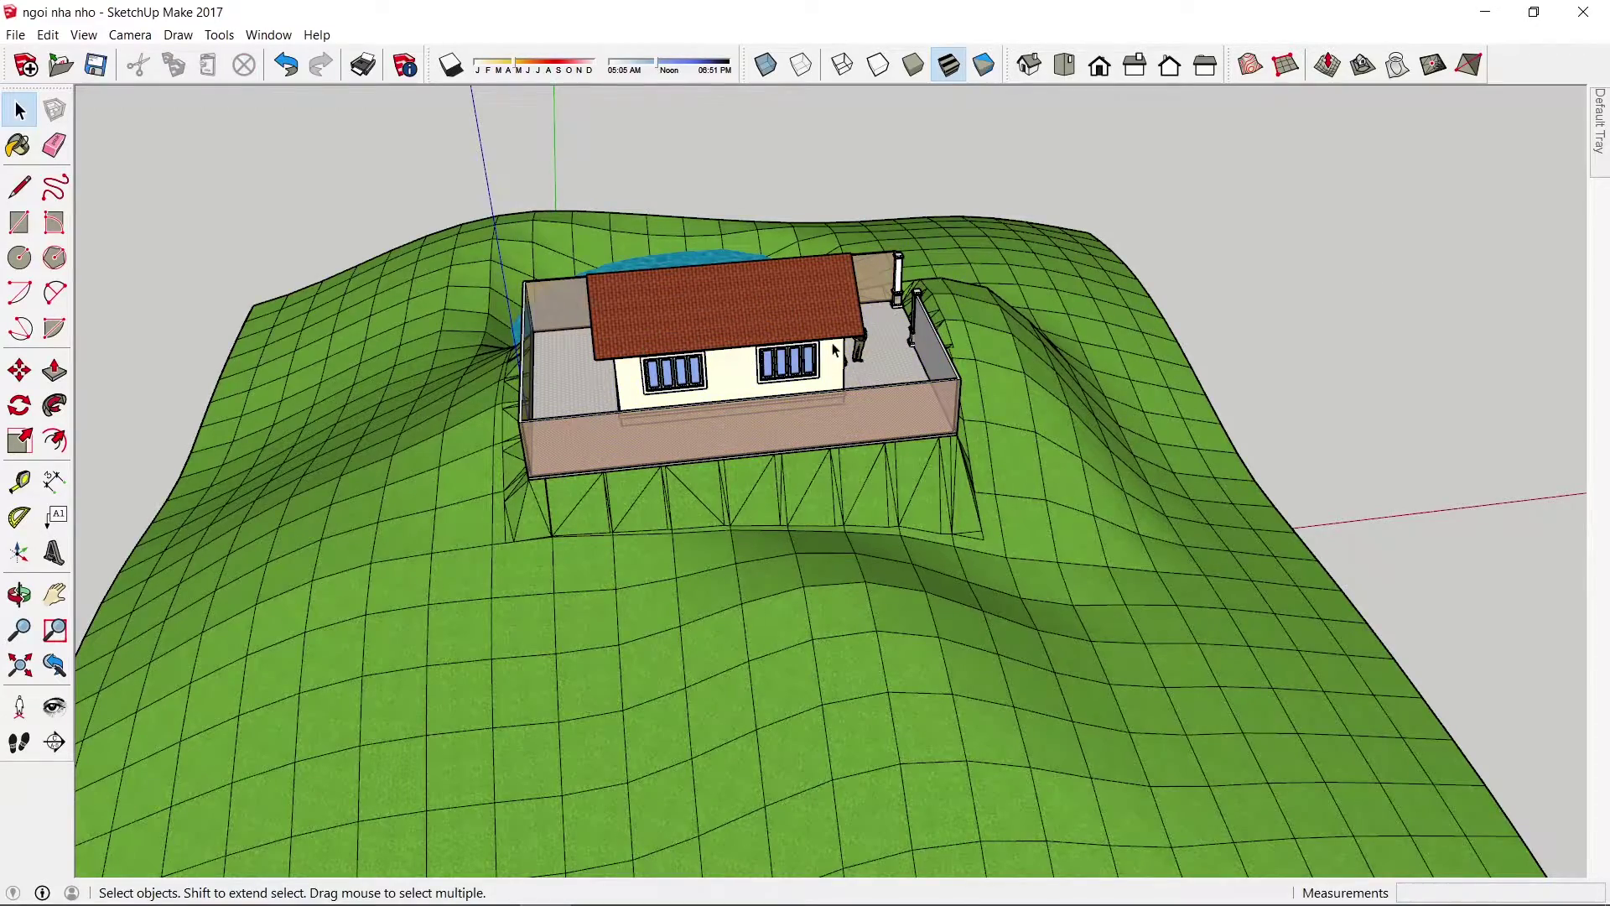
- Flip the house group along its red axis
middle_drag(834, 350, 892, 193)
mouse_move(662, 253)
middle_down()
mouse_move(712, 521)
mouse_move(742, 405)
mouse_move(1039, 360)
mouse_move(1022, 556)
middle_up()
mouse_move(1022, 556)
mouse_down()
mouse_move(1420, 431)
mouse_move(1272, 330)
mouse_move(1191, 248)
mouse_move(670, 377)
mouse_move(1066, 346)
mouse_up()
mouse_move(956, 380)
mouse_down()
mouse_move(1168, 389)
mouse_move(916, 314)
mouse_up()
key(space)
right_click(917, 315)
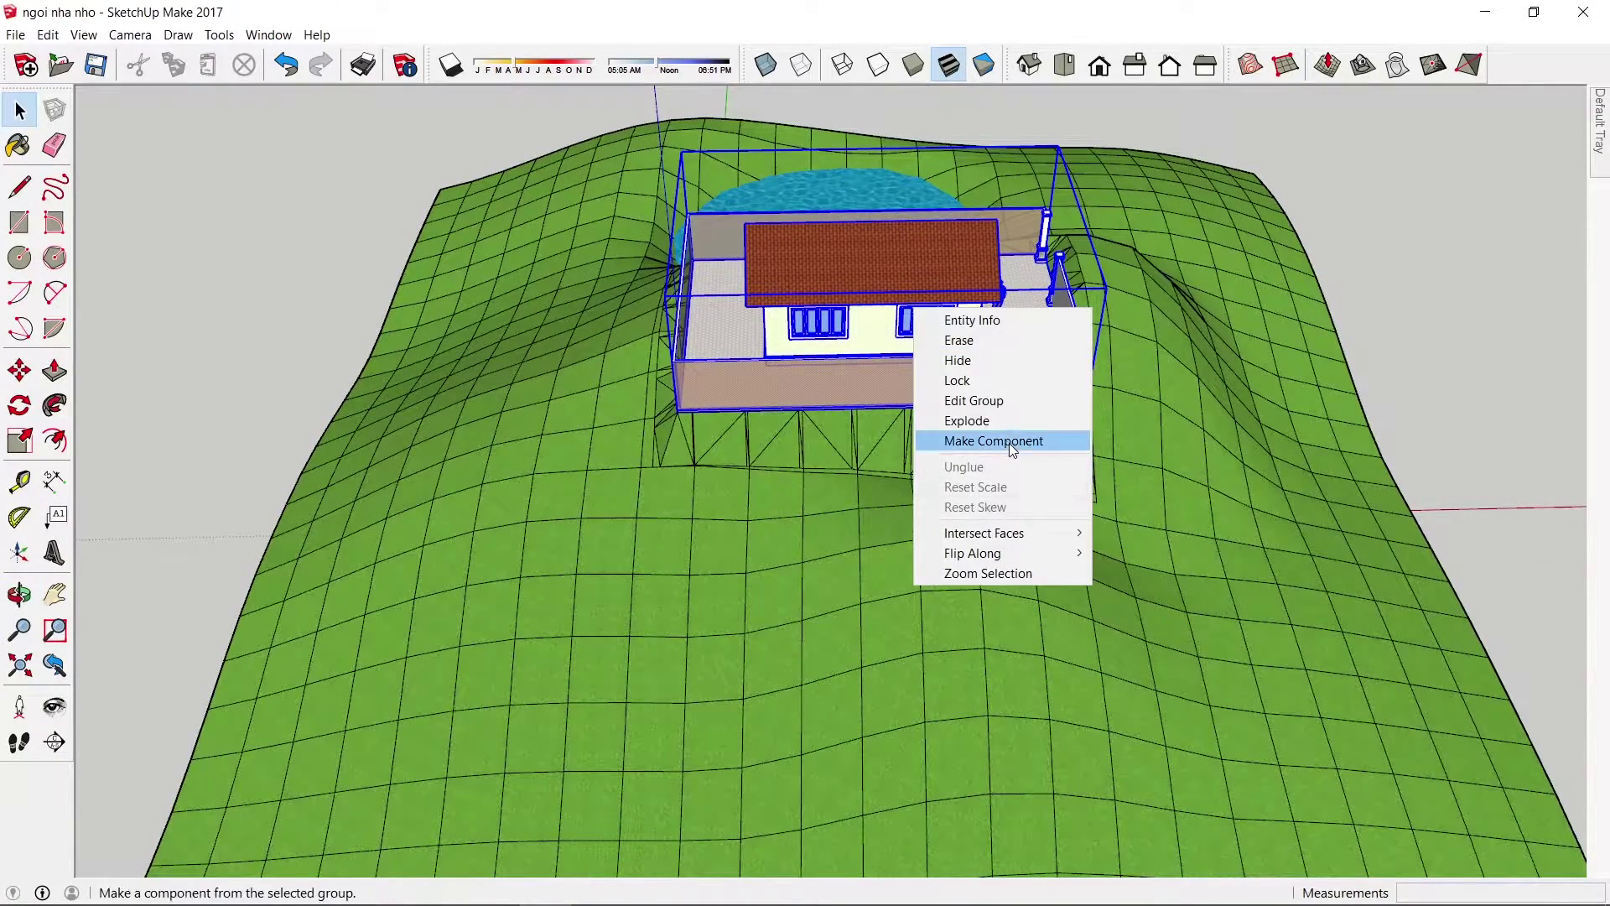
mouse_move(973, 554)
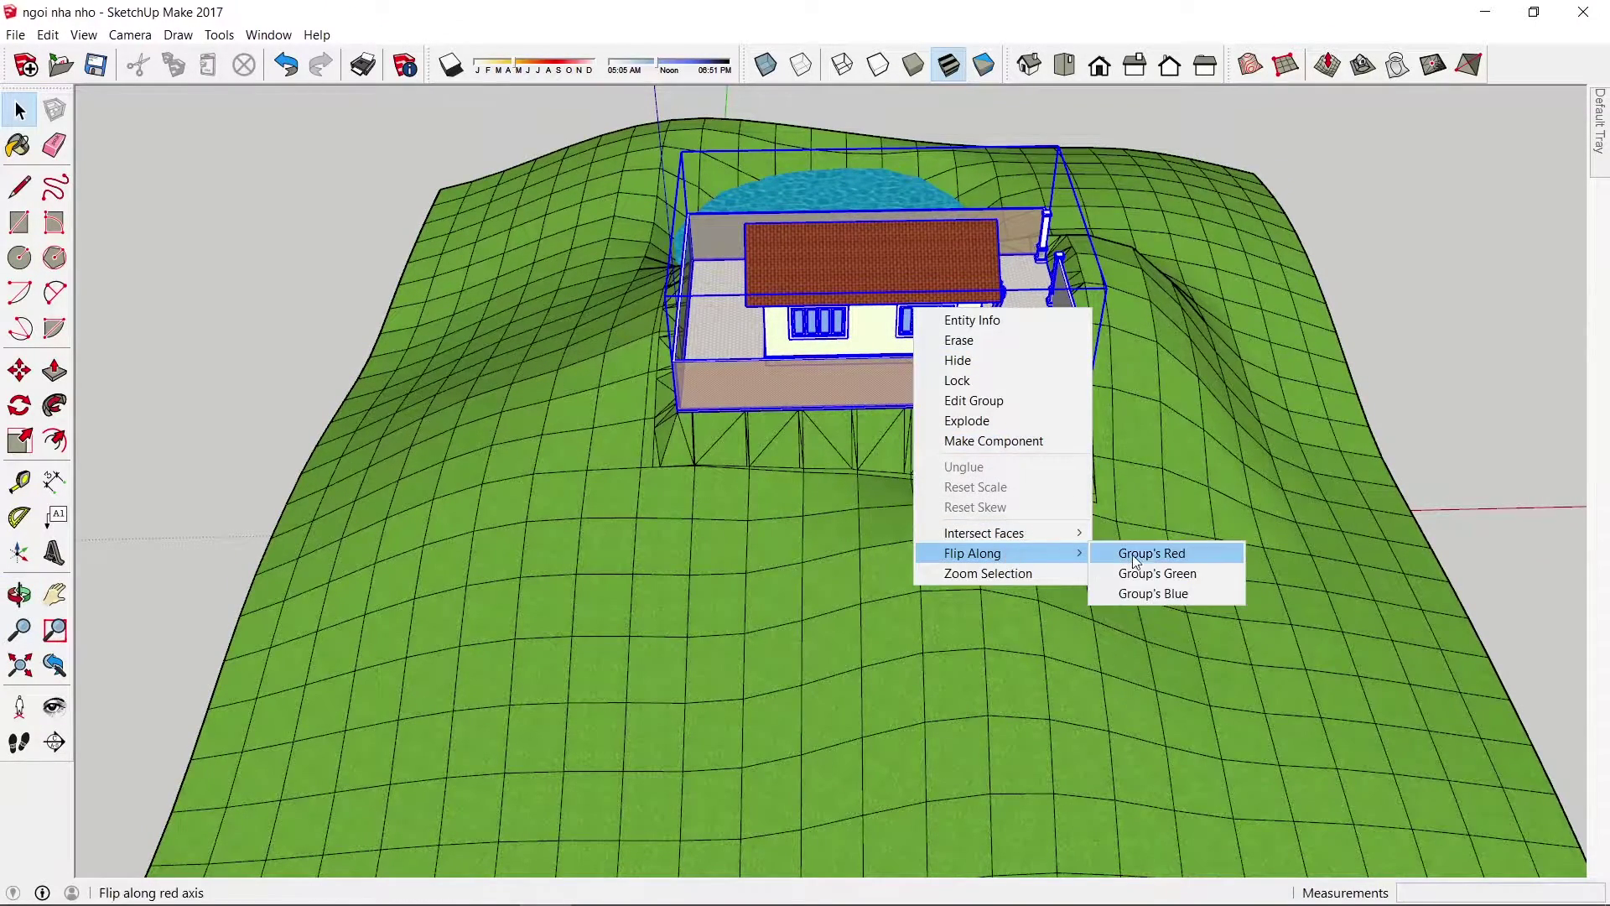
click(1145, 560)
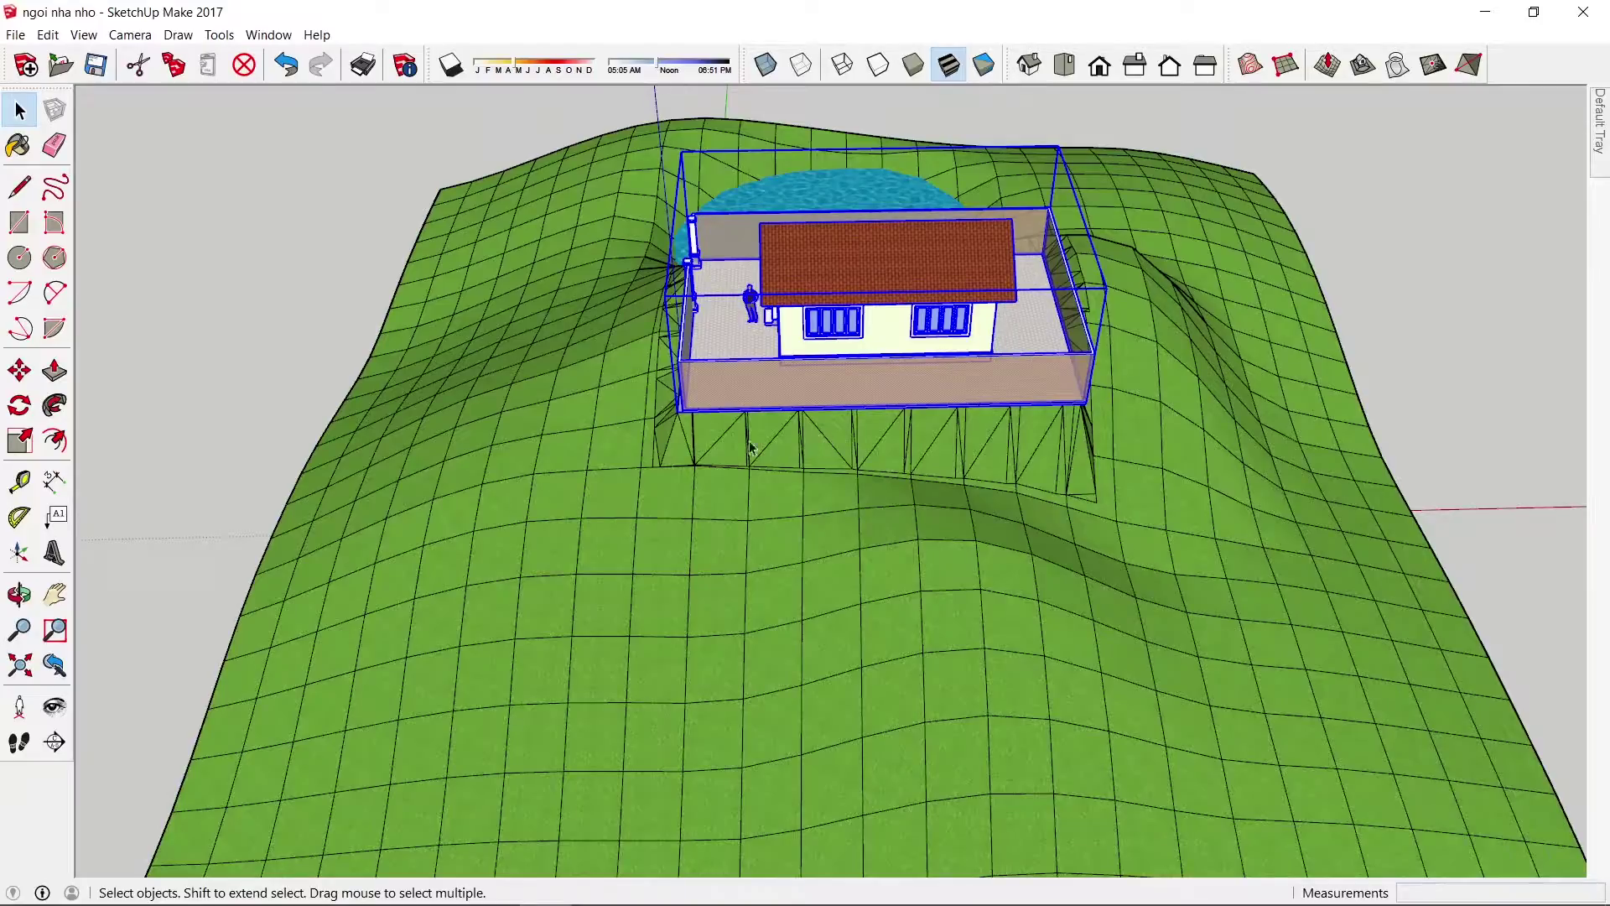
- Orbit around the flipped house and pond, then close the F1 help page
middle_drag(751, 447, 1101, 462)
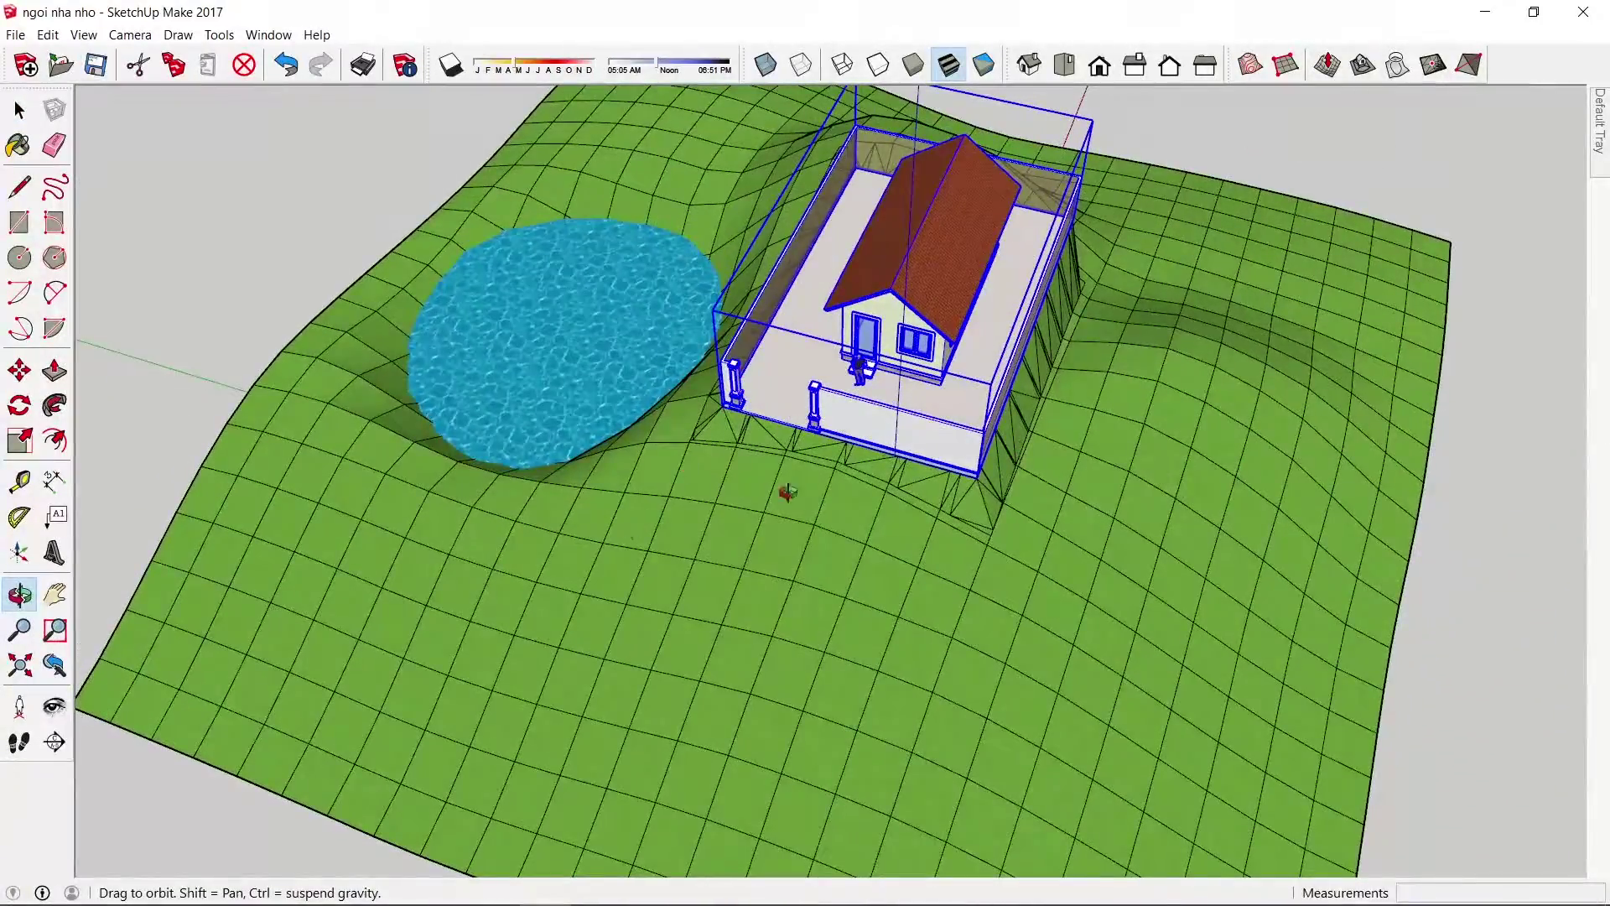
mouse_move(788, 492)
middle_down()
mouse_move(1348, 262)
mouse_move(603, 369)
mouse_move(537, 361)
middle_up()
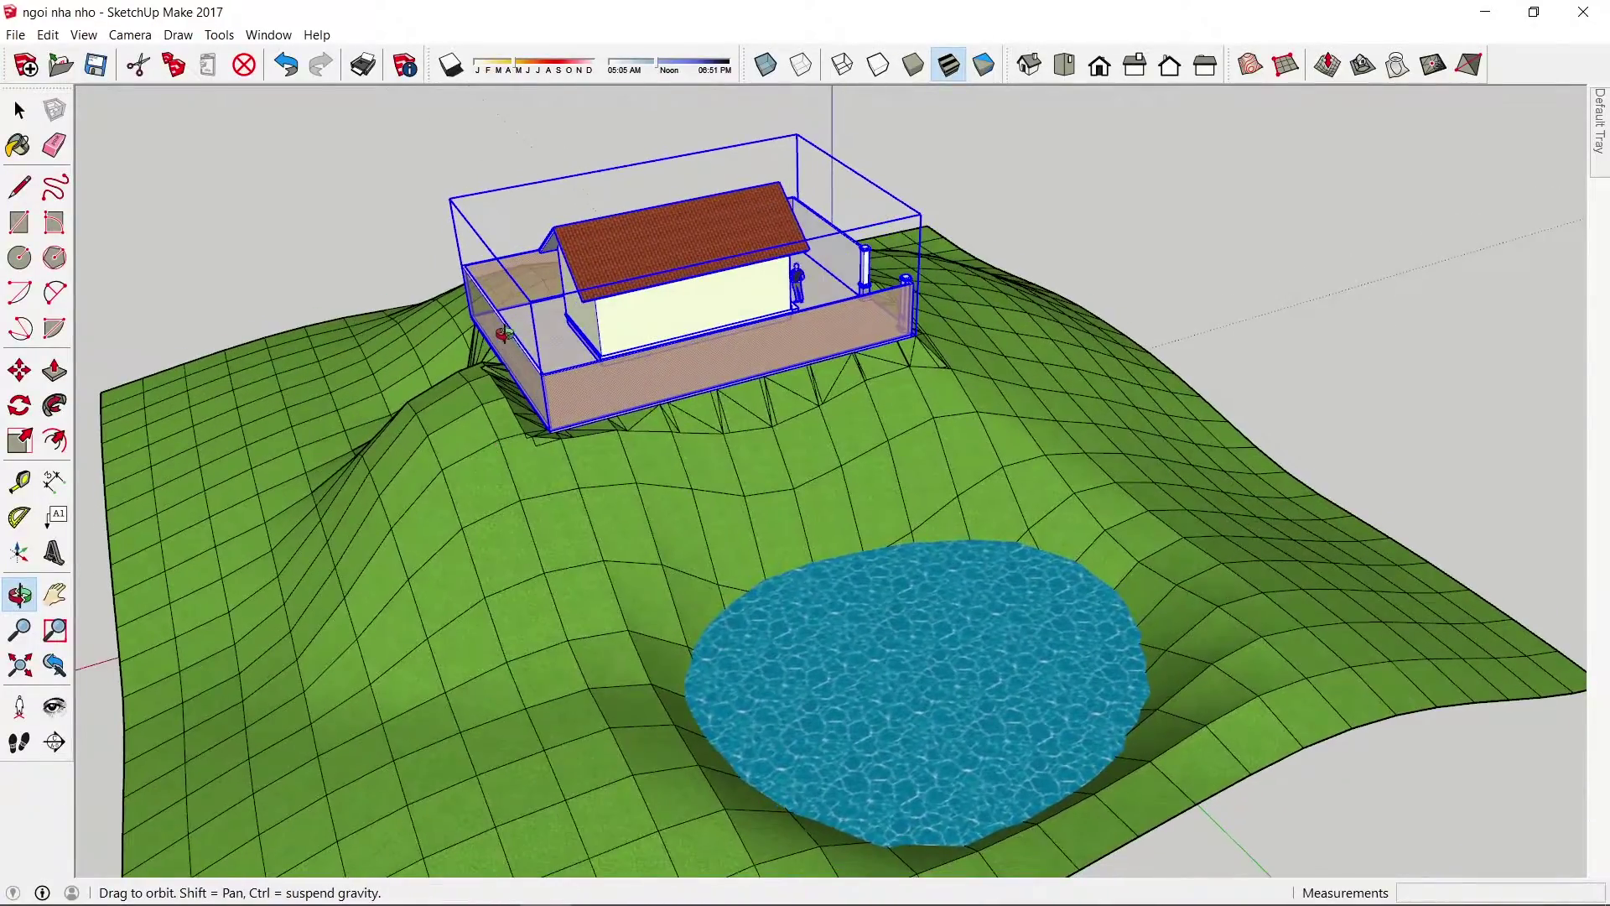
scroll(532, 353, up, 3)
scroll(518, 457, down, 3)
mouse_move(553, 419)
middle_down()
mouse_move(696, 386)
mouse_move(503, 394)
mouse_move(896, 405)
mouse_move(811, 562)
mouse_move(941, 600)
mouse_move(1319, 405)
mouse_move(1419, 208)
middle_up()
scroll(811, 562, down, 3)
scroll(811, 561, down, 2)
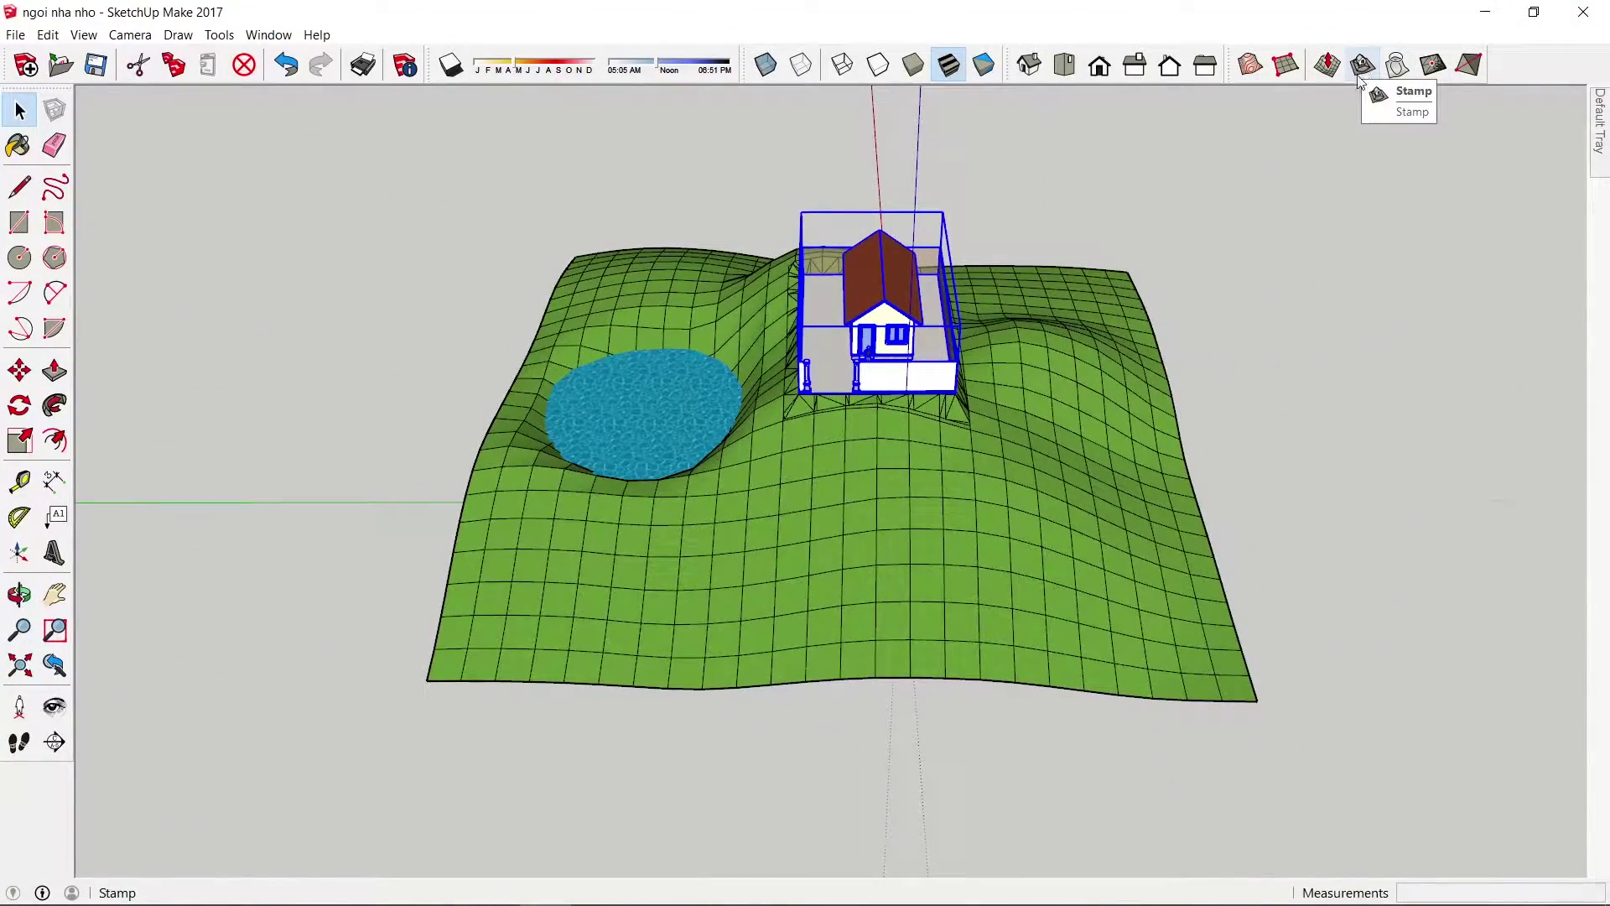
click(1320, 331)
key(o)
mouse_move(1252, 327)
mouse_down()
mouse_move(1126, 436)
mouse_move(1232, 445)
mouse_move(881, 500)
mouse_move(889, 527)
mouse_move(817, 416)
mouse_up()
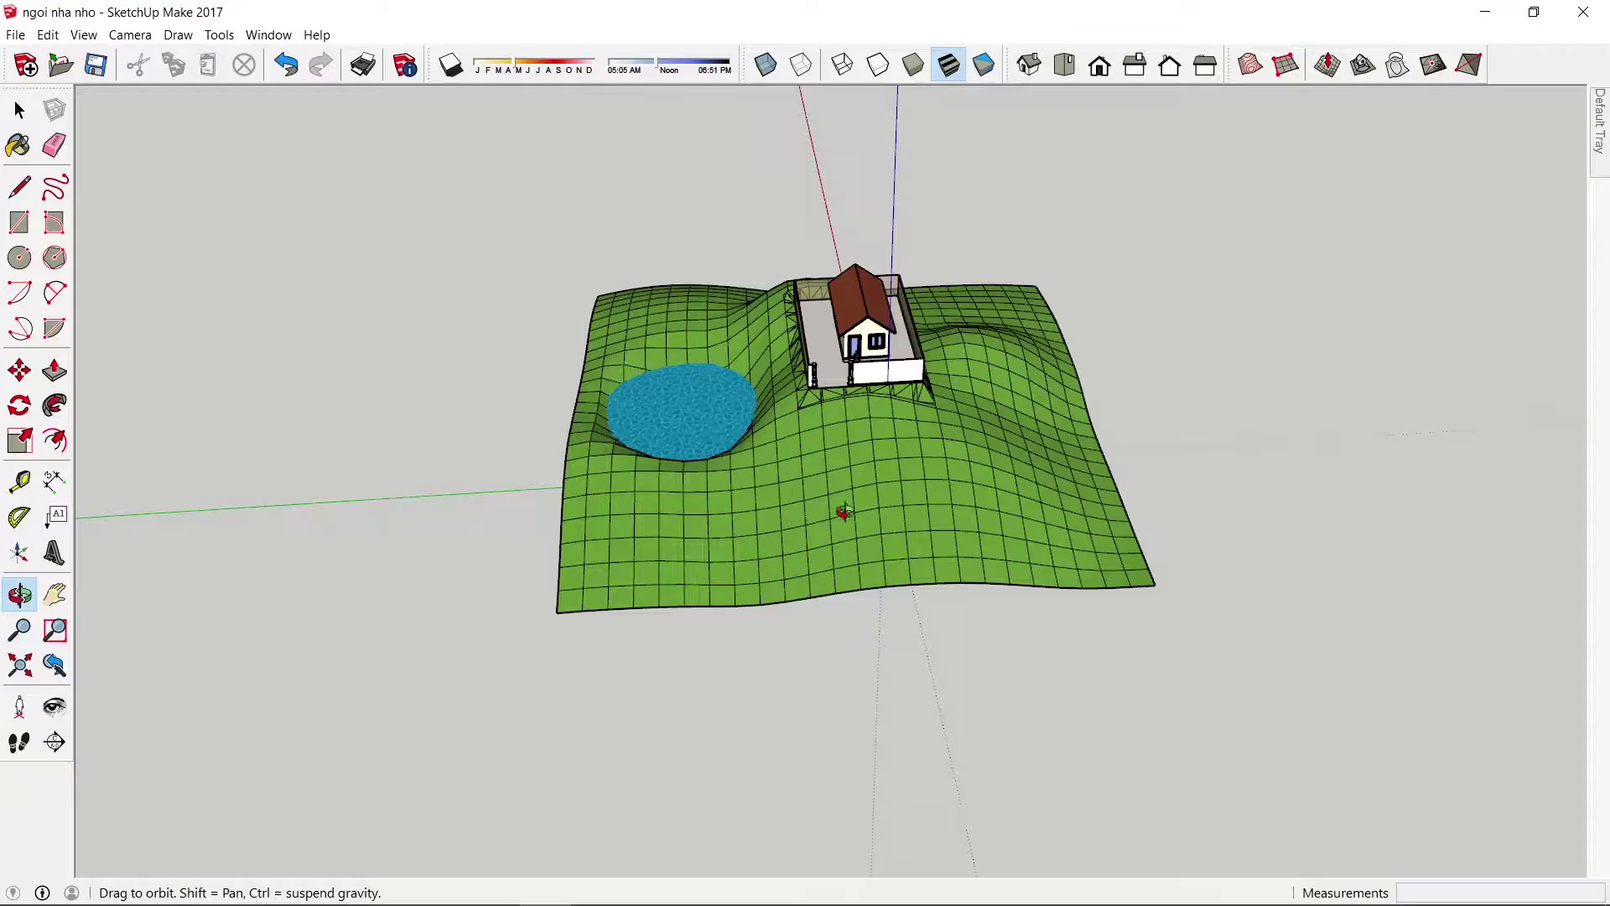
mouse_move(844, 512)
mouse_down()
mouse_move(819, 499)
mouse_move(815, 609)
mouse_move(843, 503)
mouse_move(862, 553)
mouse_up()
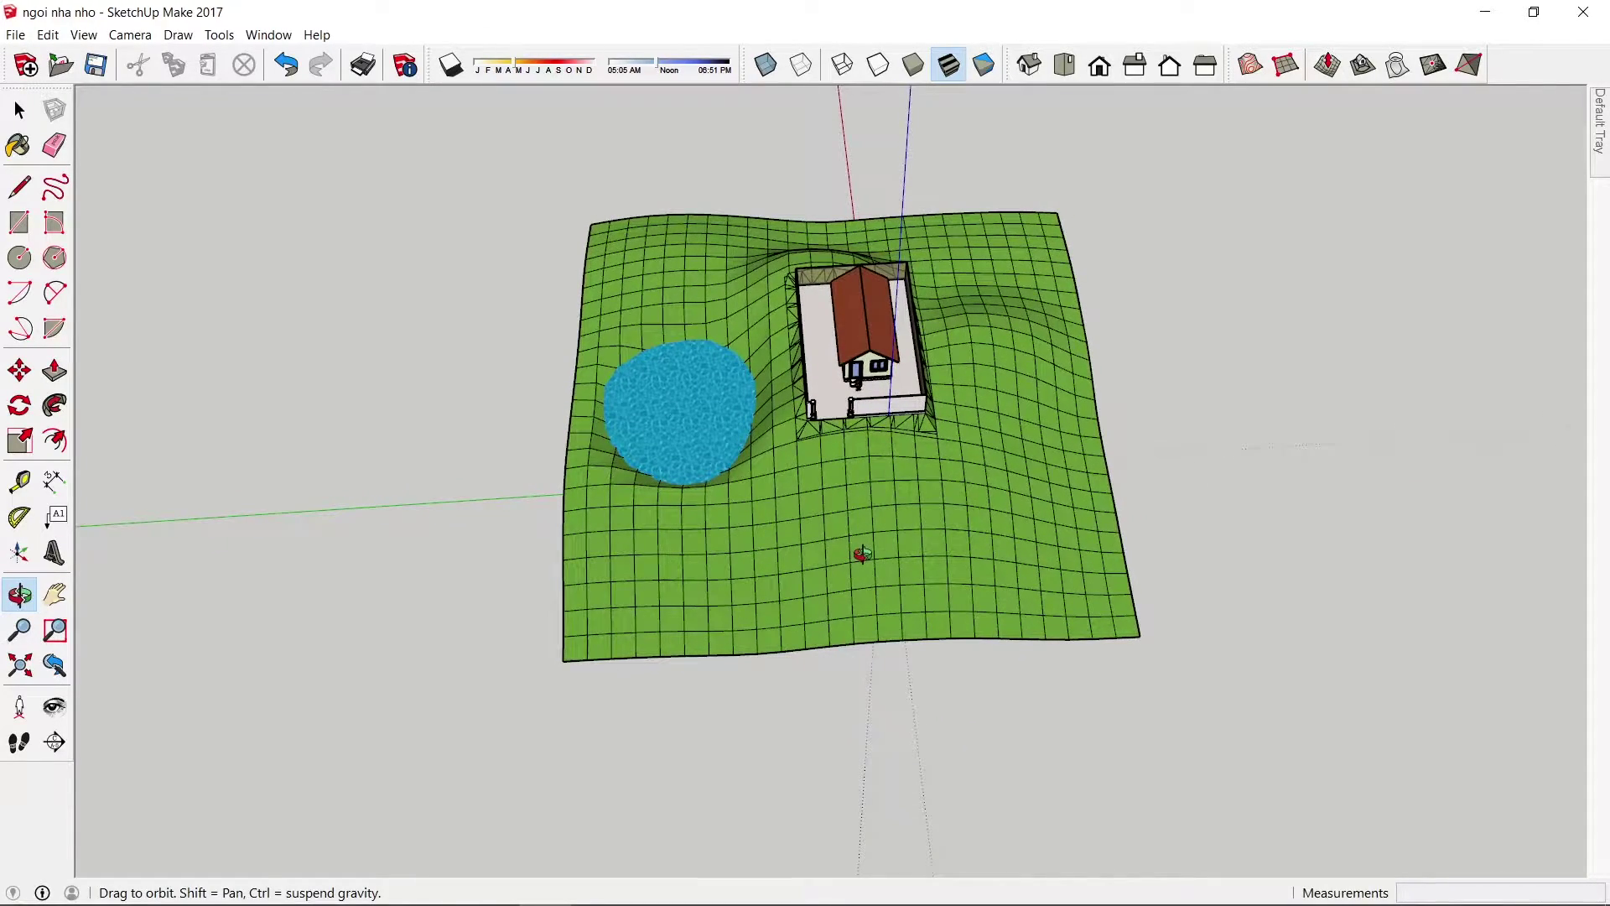
key(F1)
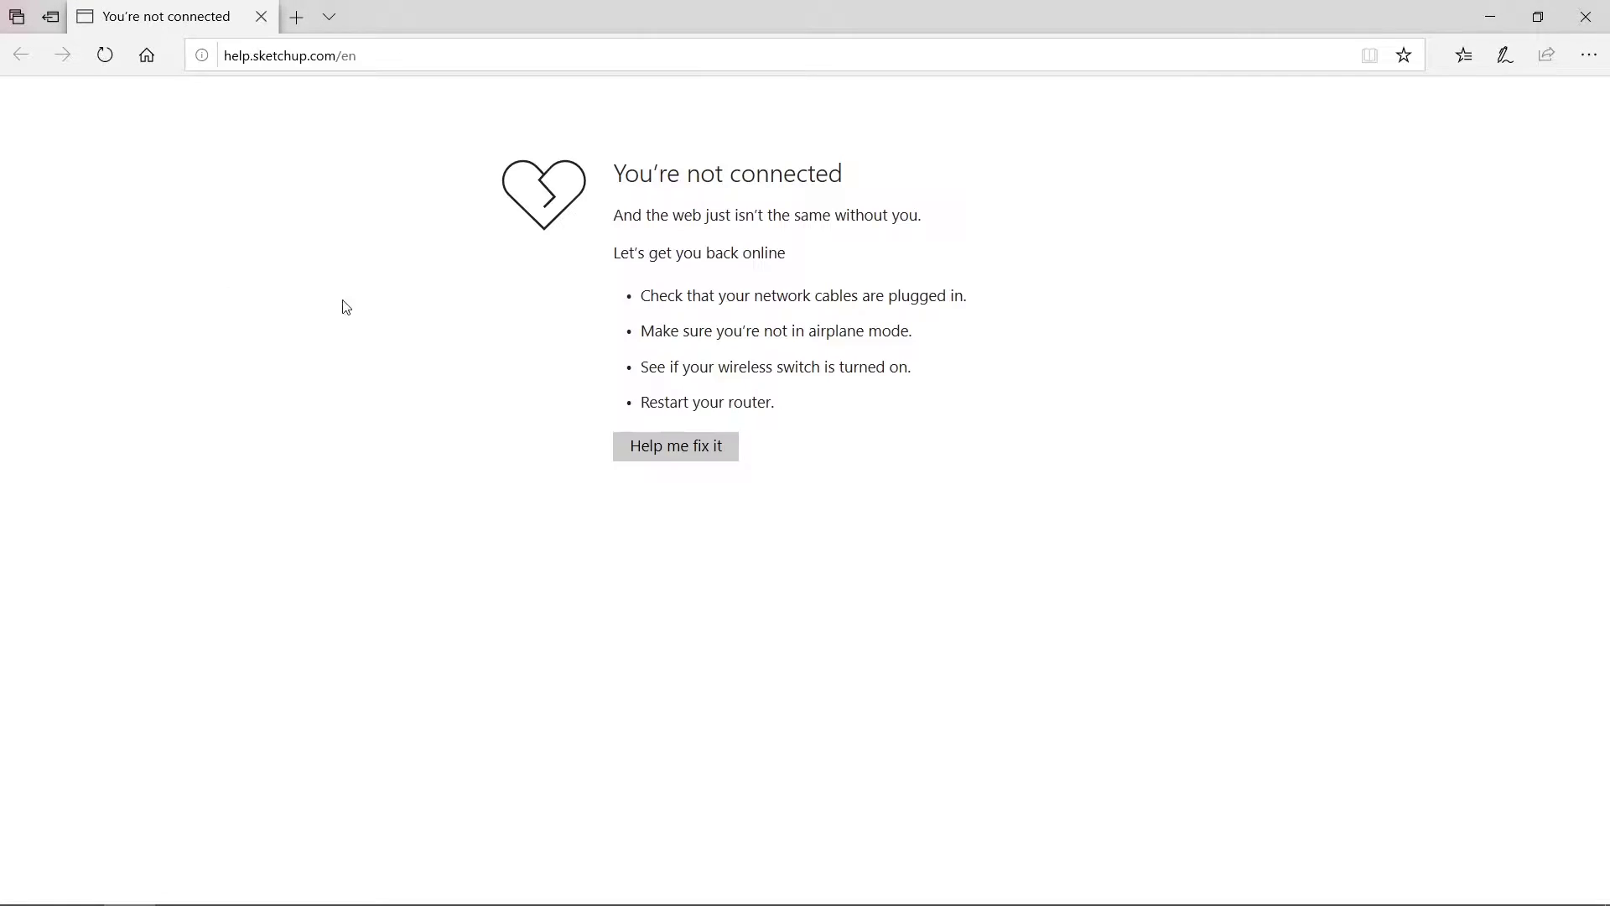
click(1593, 8)
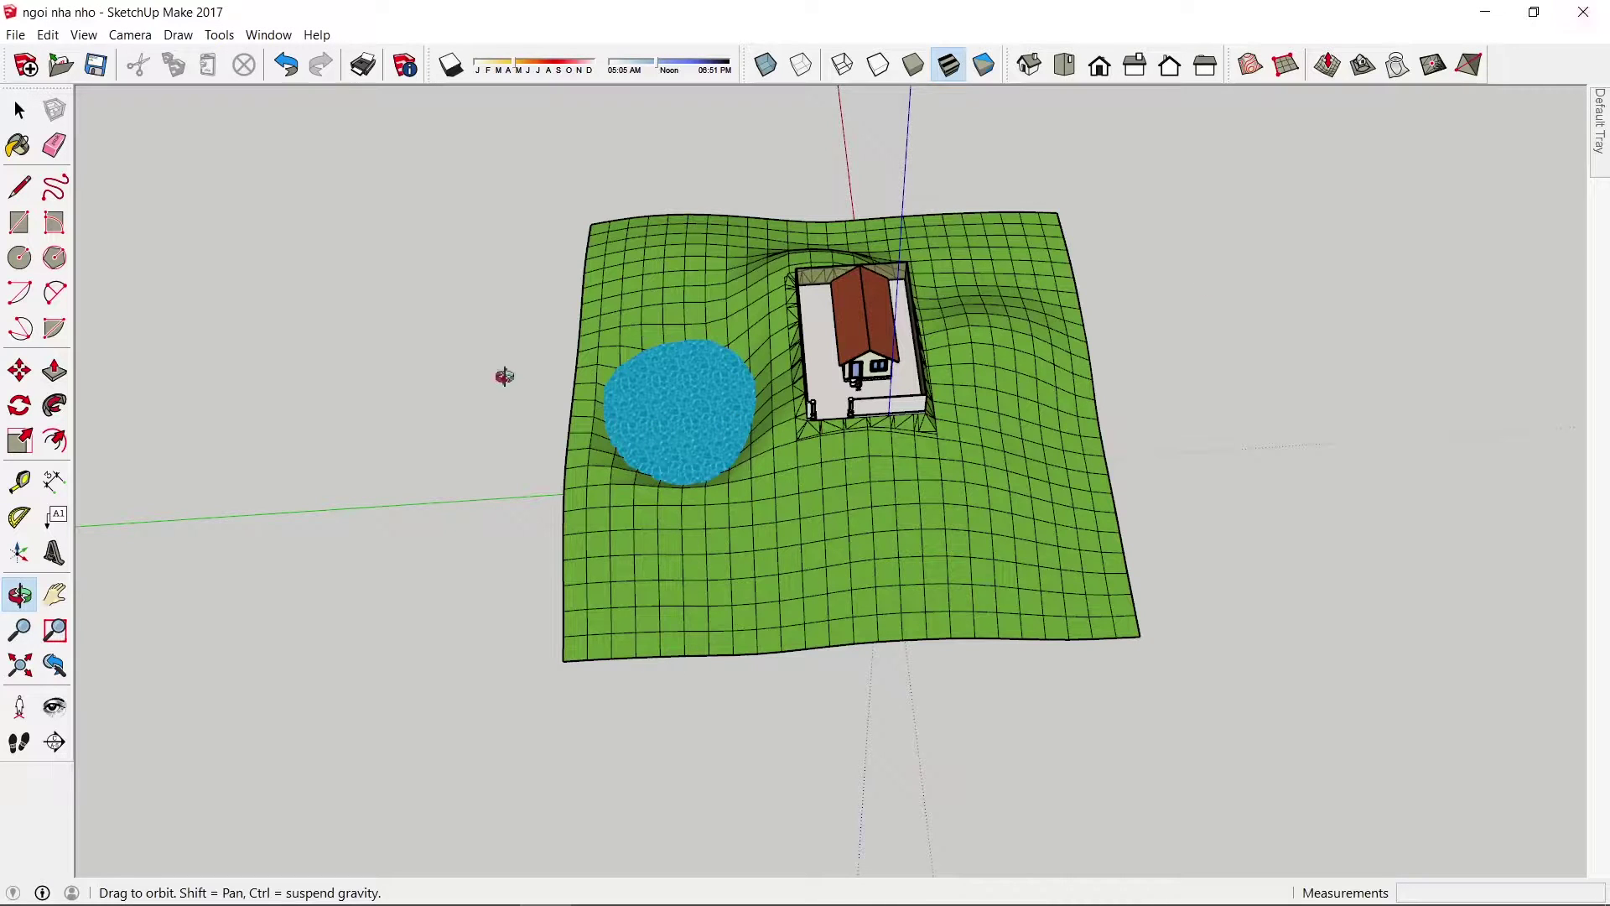
- Draw a freehand curve and Move-copy it sideways to make a parallel twin
click(57, 191)
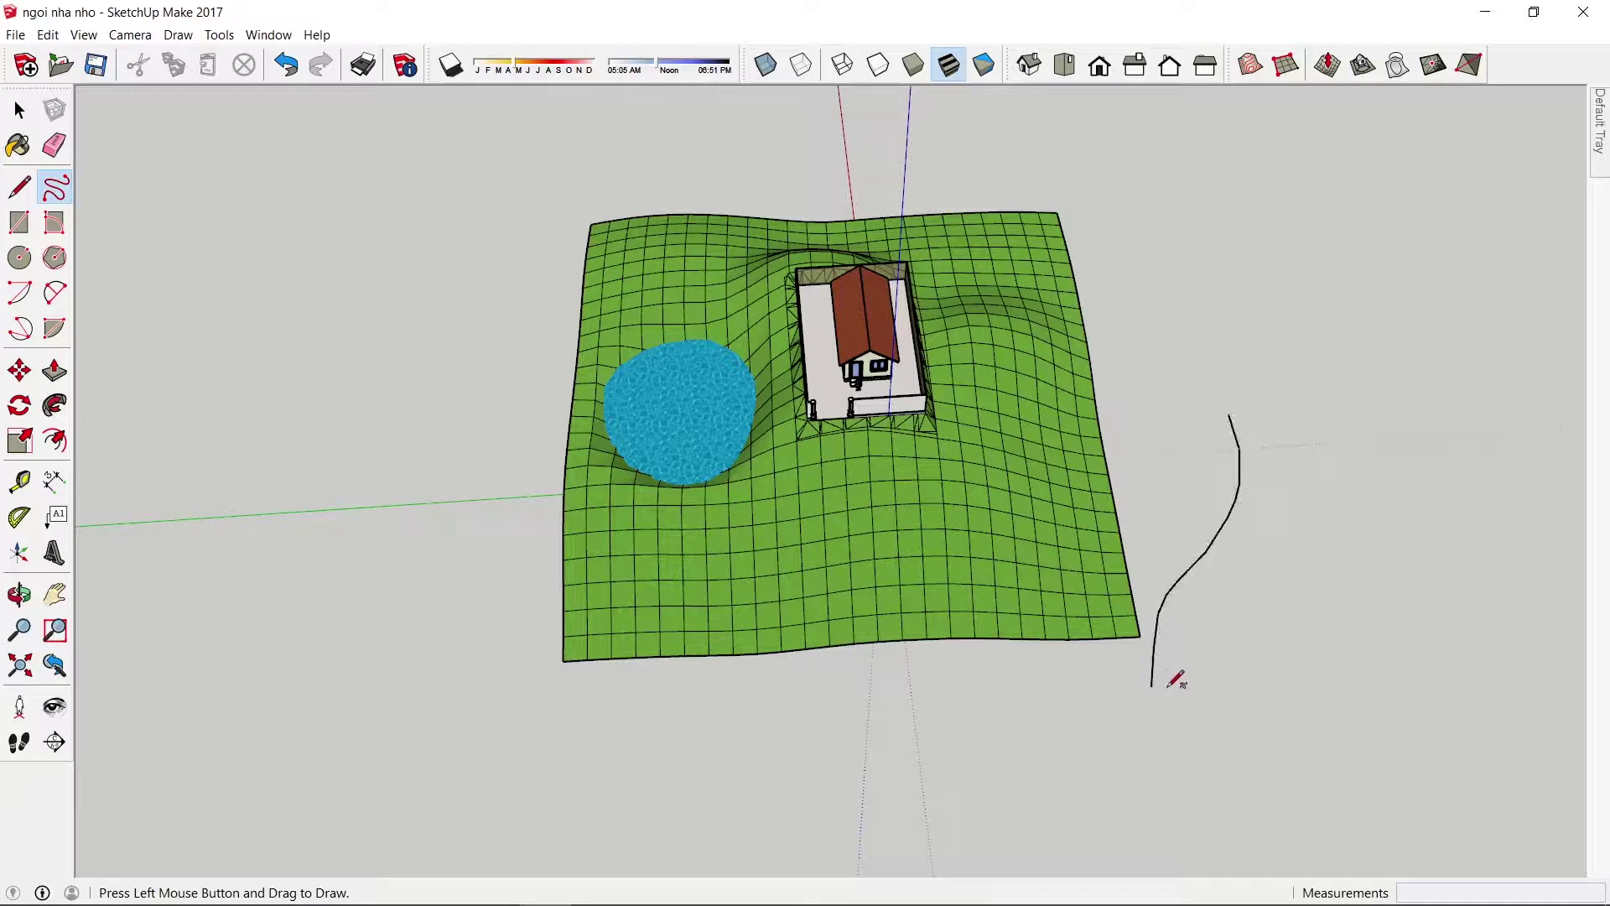
key(space)
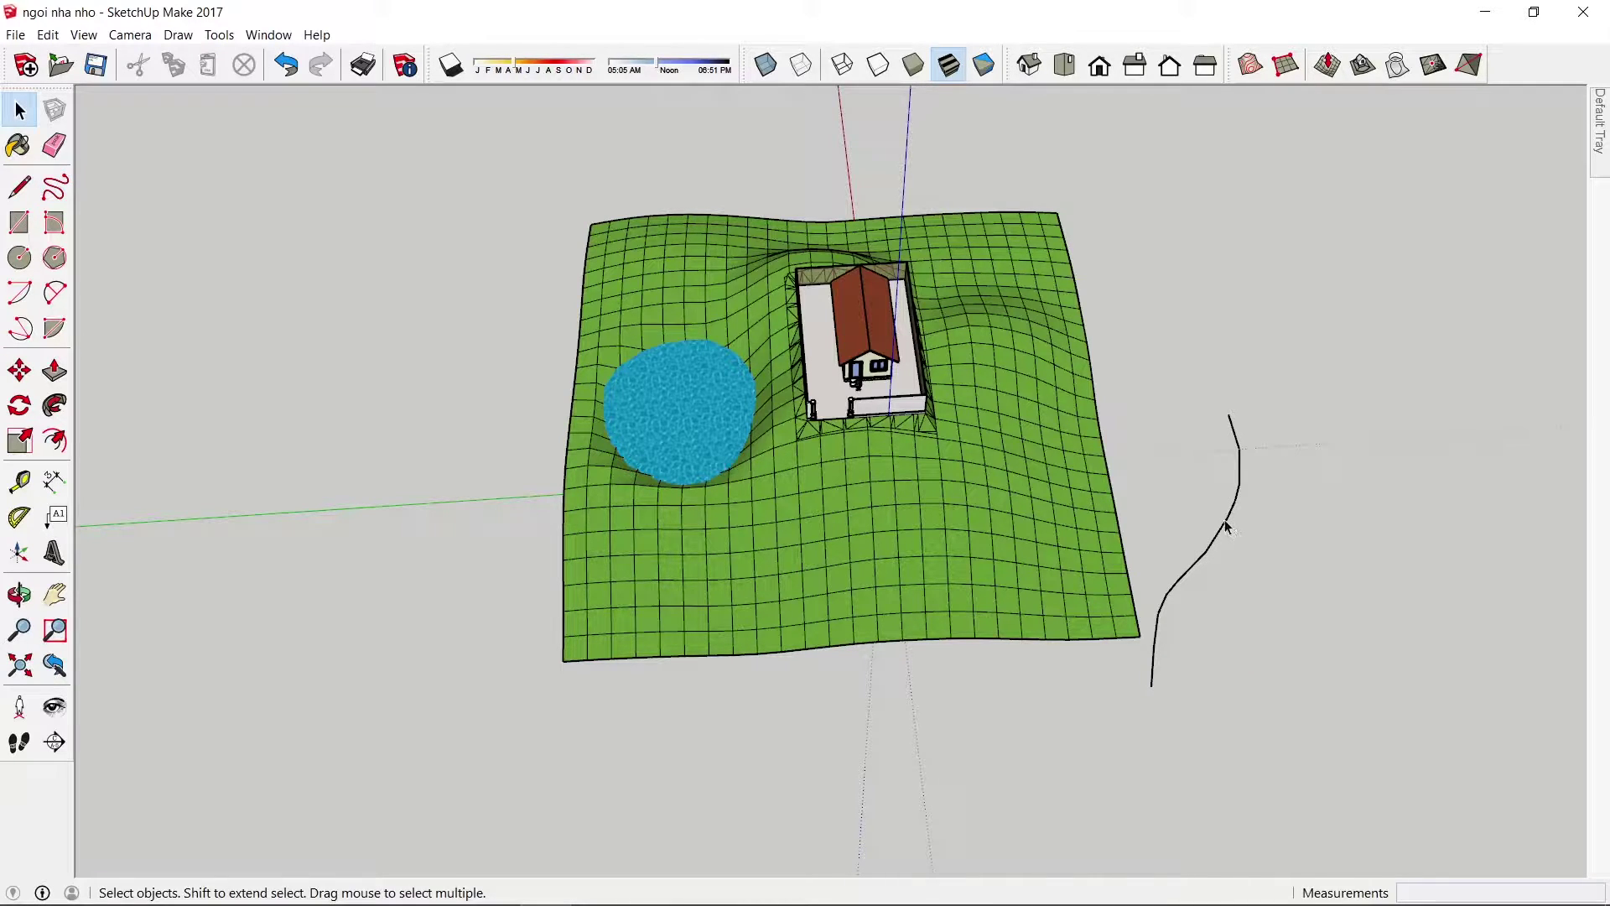
click(1227, 526)
key(m)
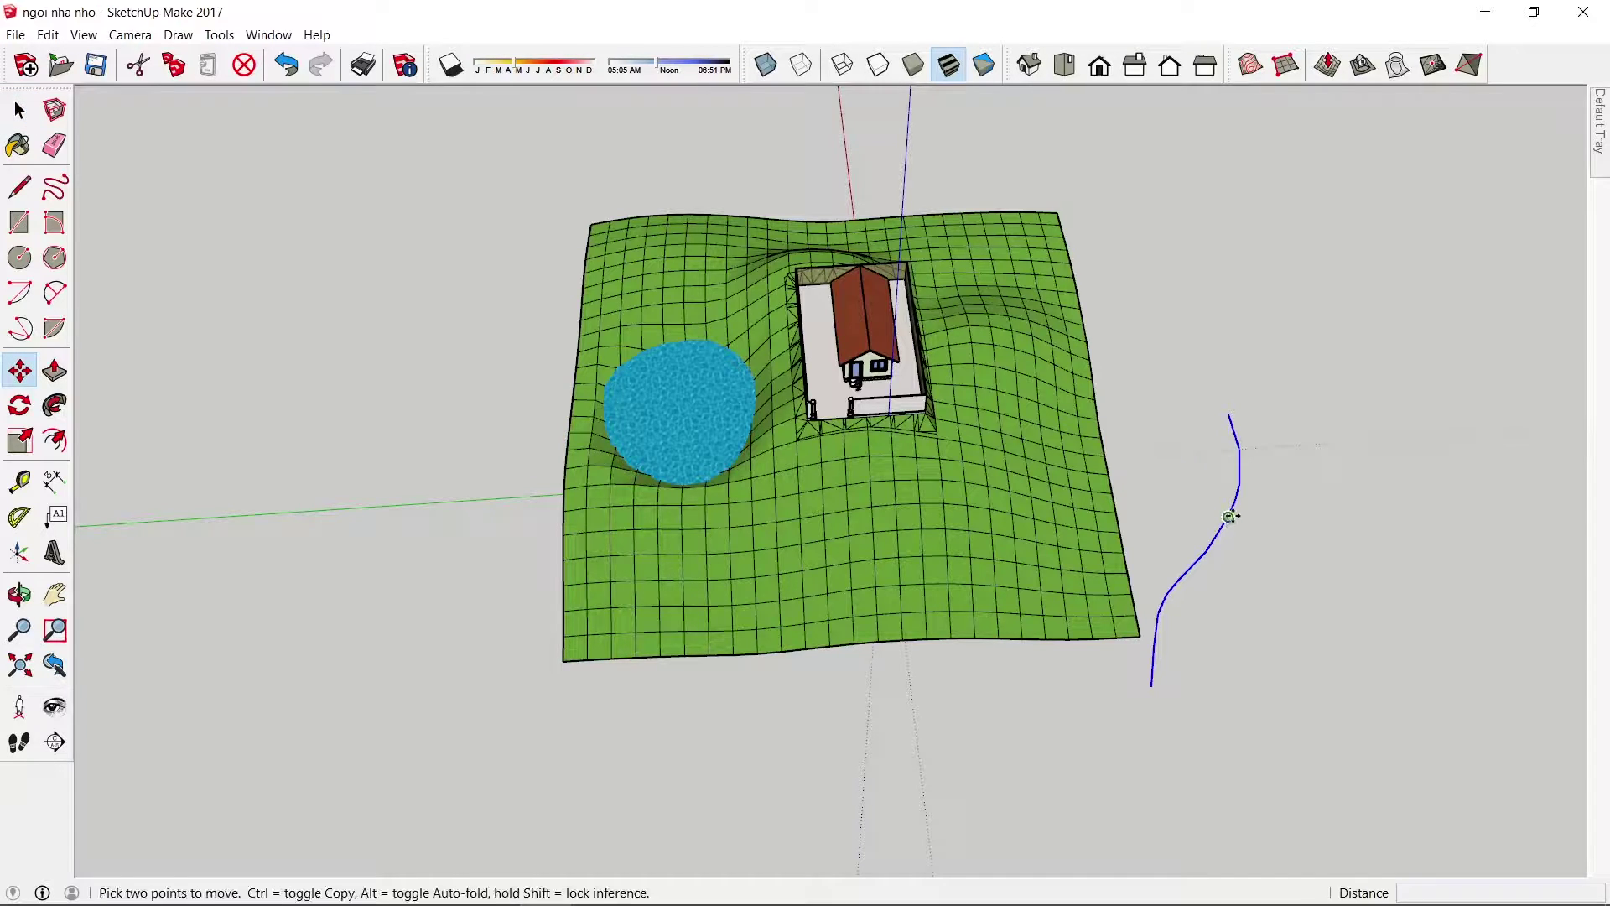
ctrl+click(1260, 521)
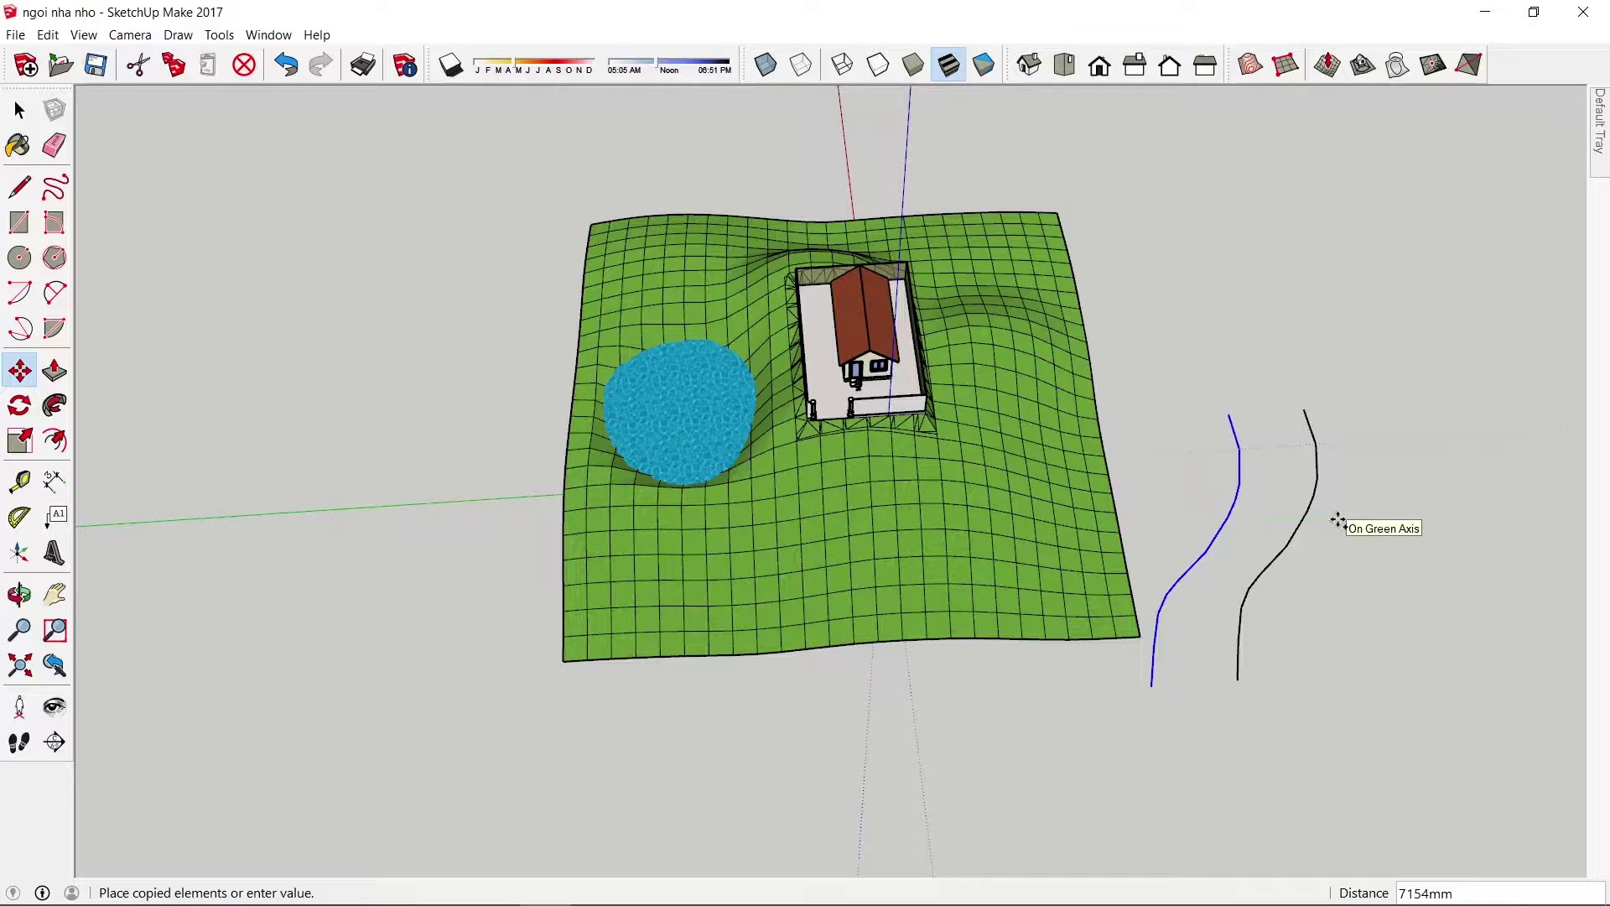
click(1338, 520)
- Join both curves' top and bottom ends with lines to form the path face, then select it
key(space)
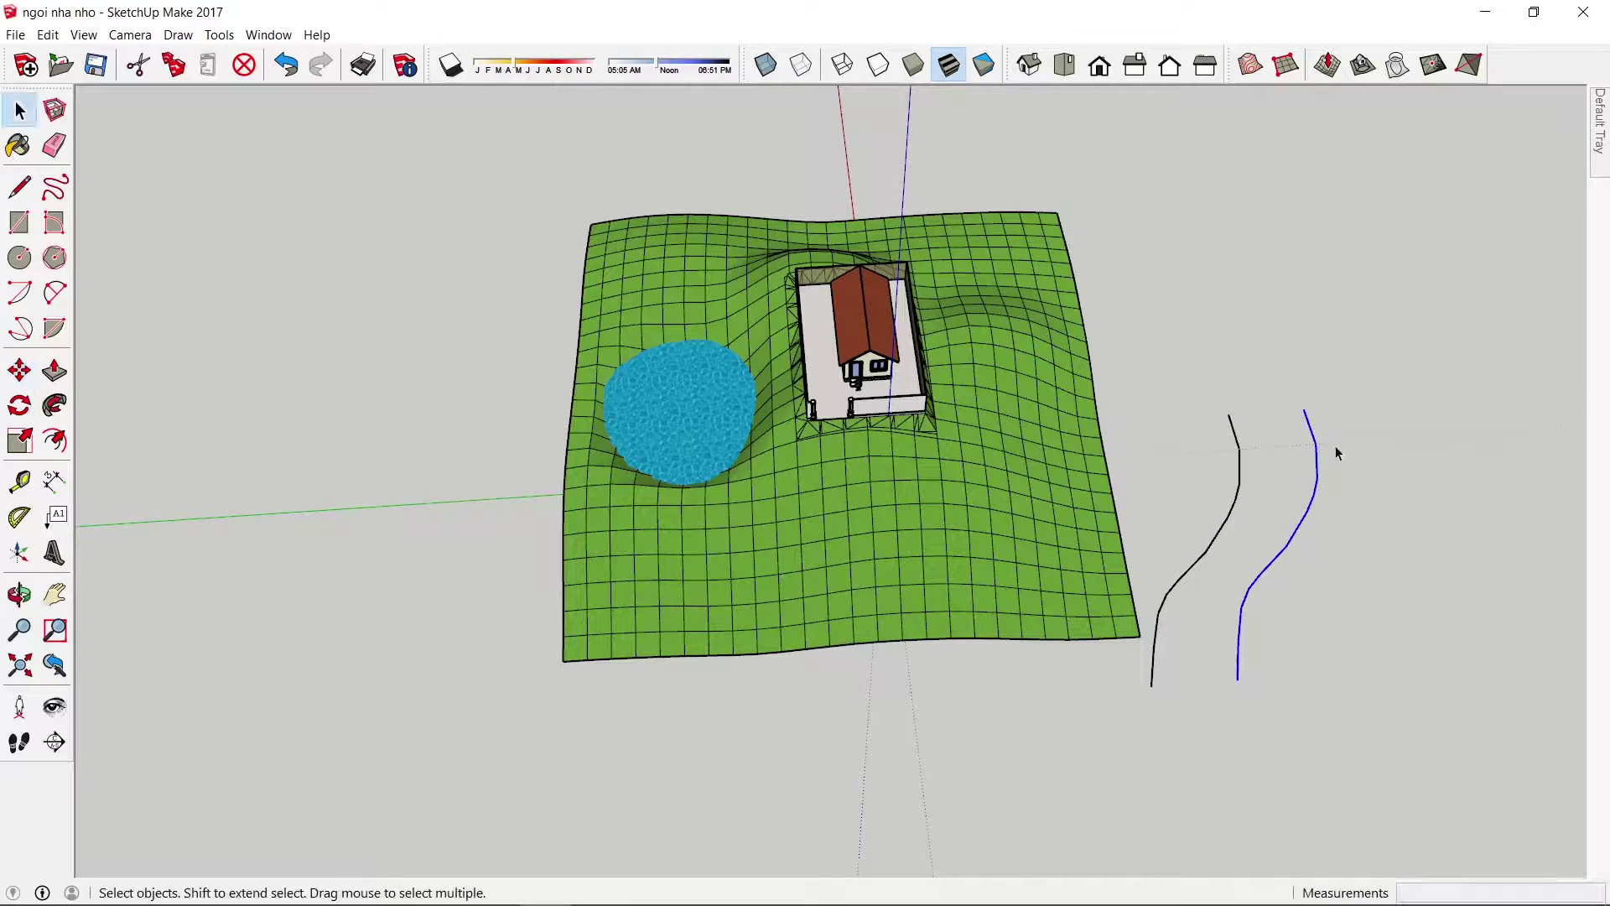
key(l)
click(1304, 408)
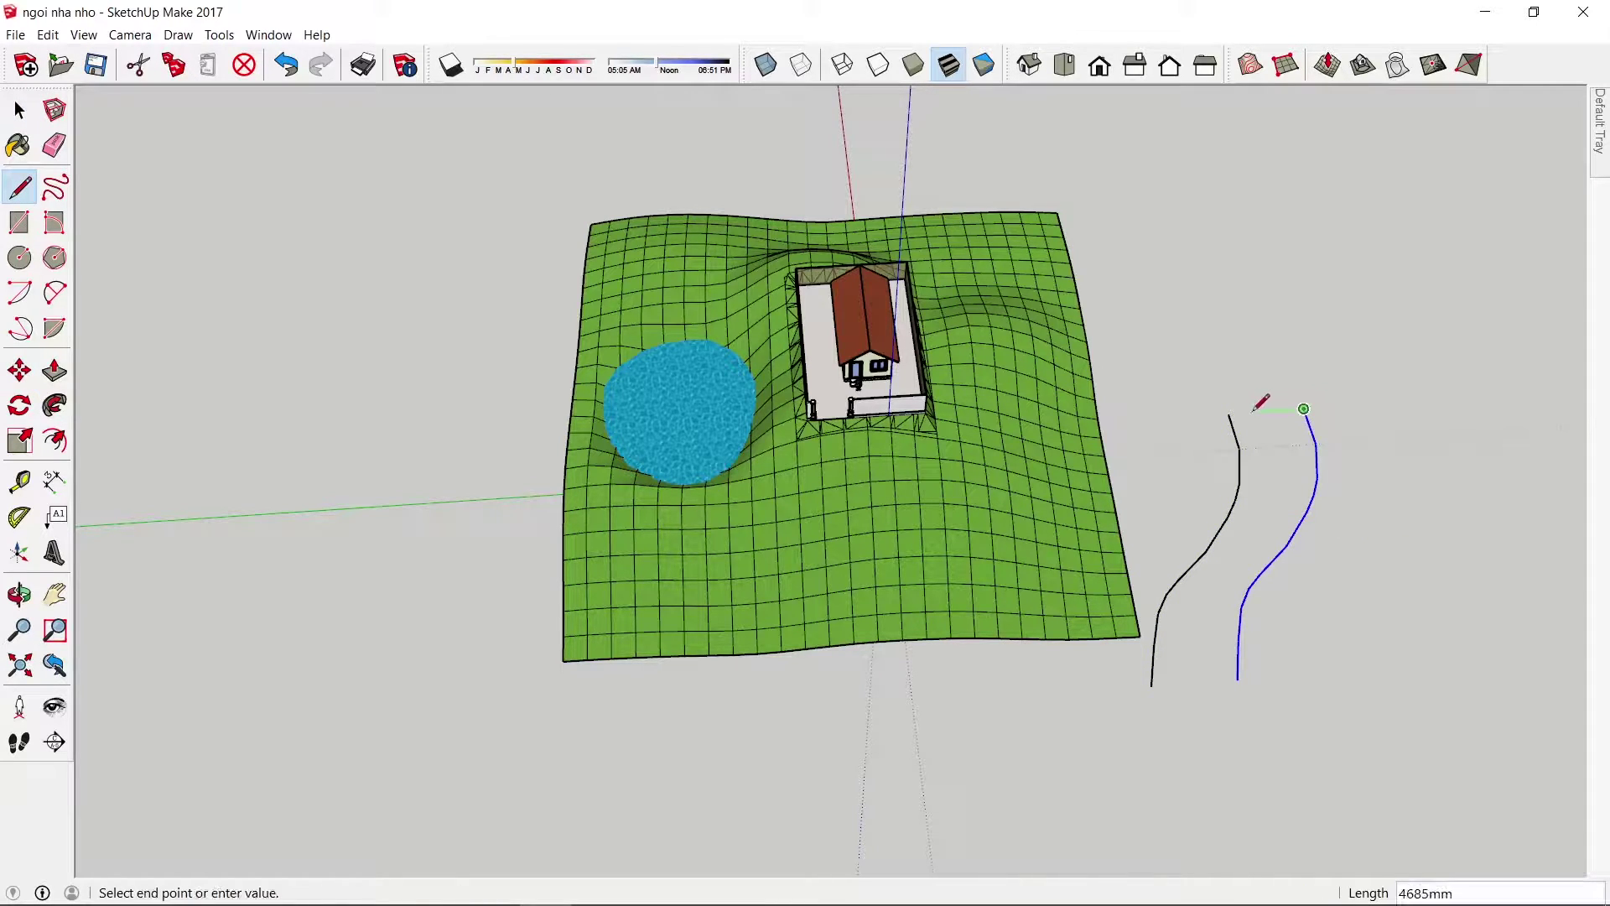
click(1228, 413)
key(space)
key(l)
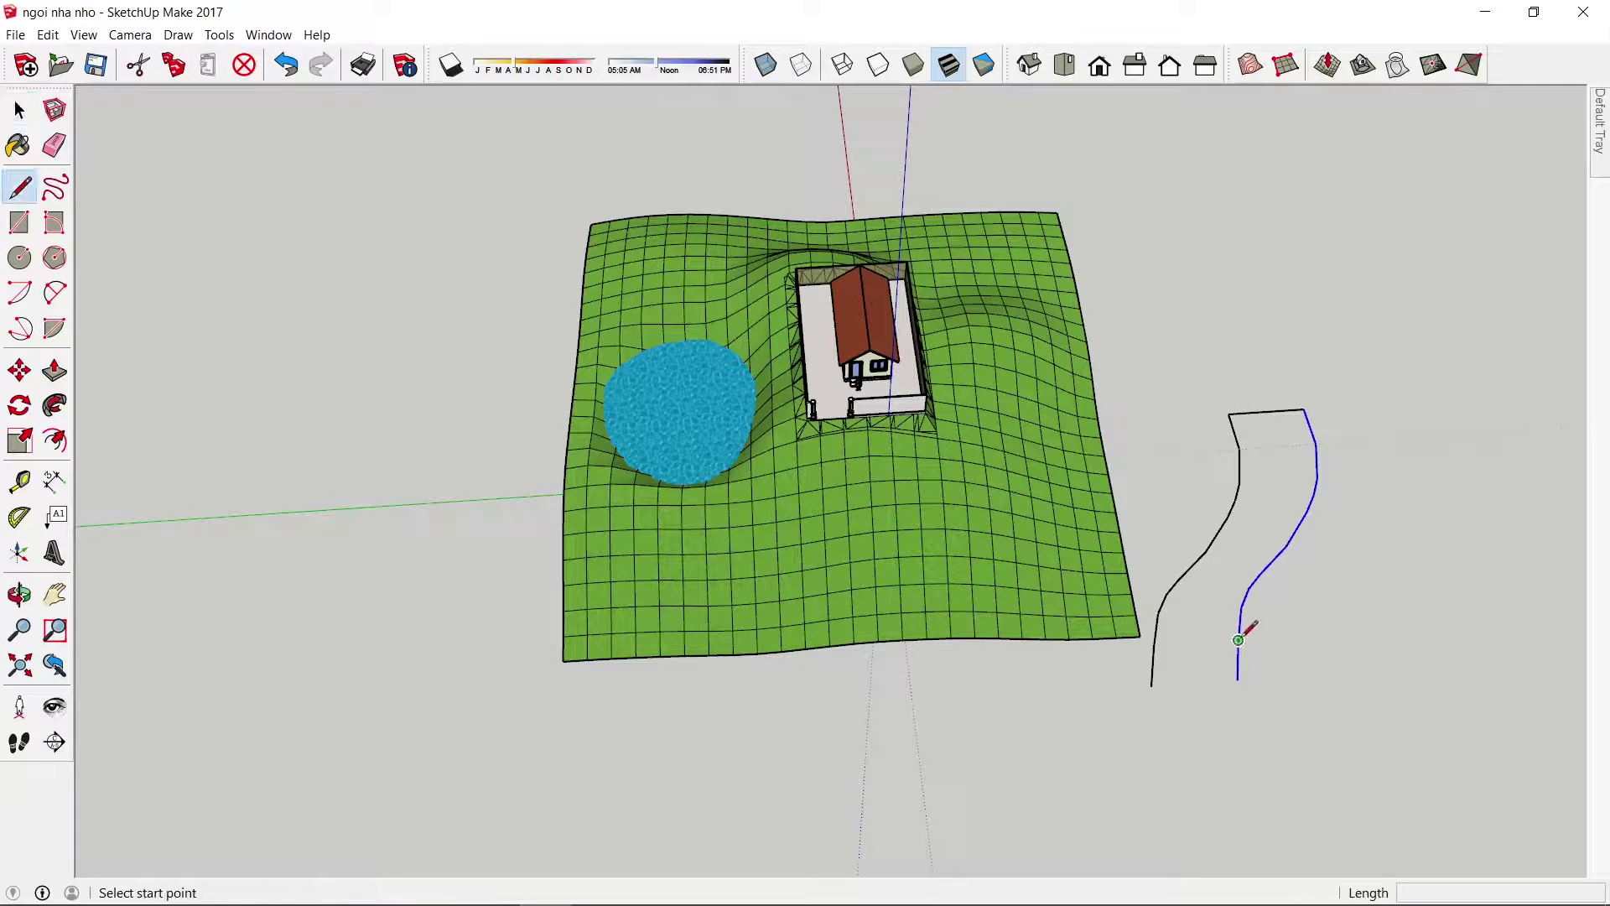
click(1238, 679)
click(1151, 686)
key(space)
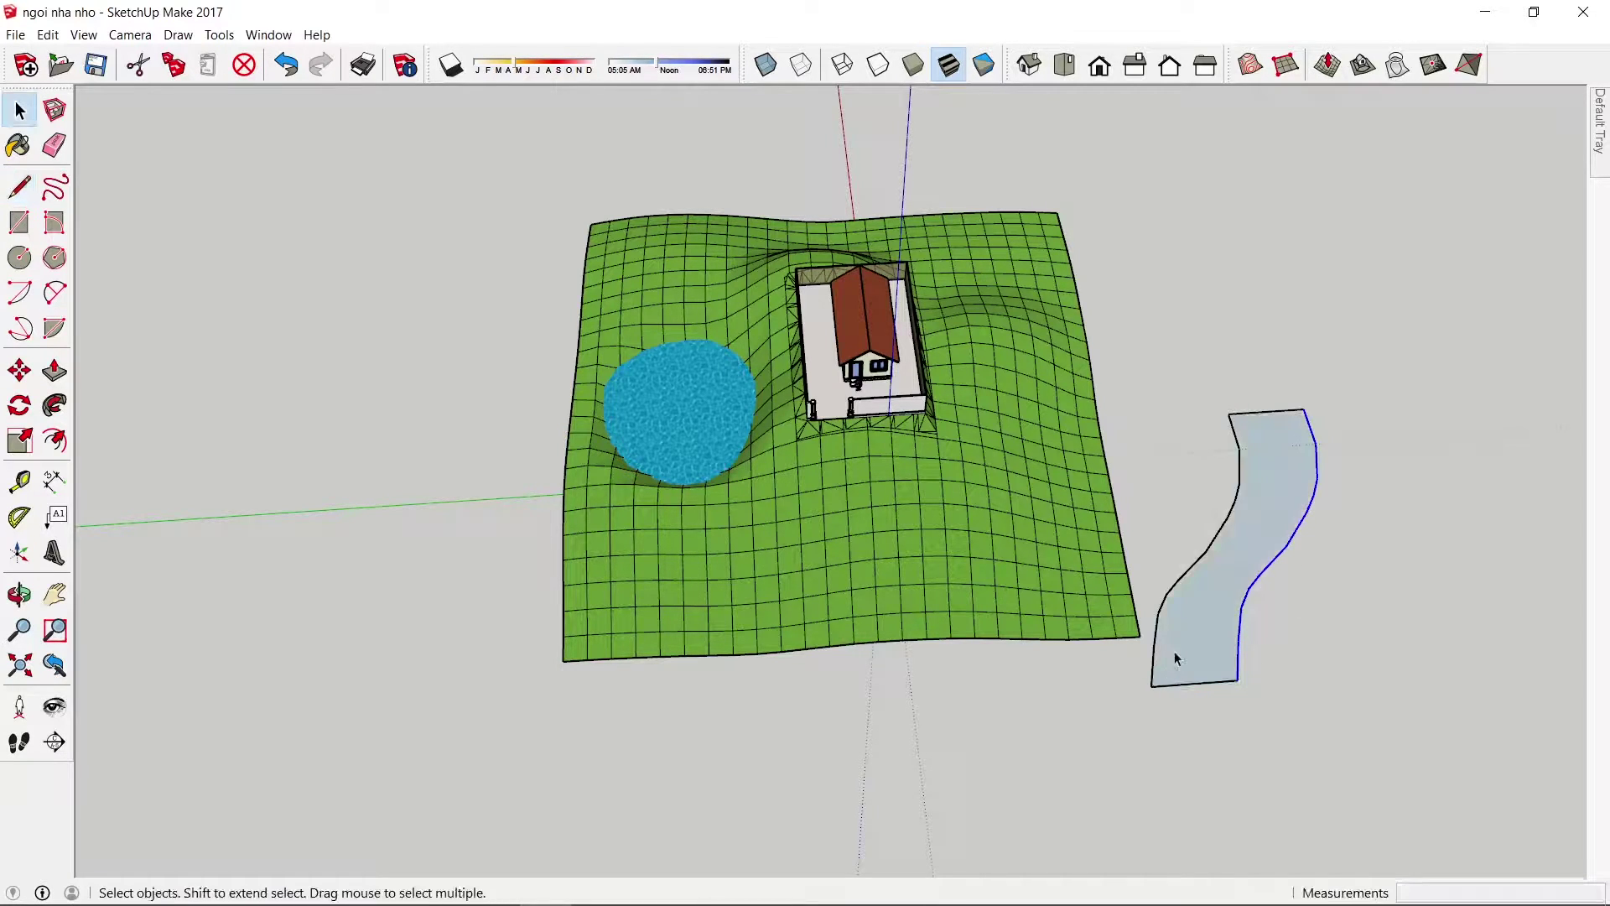
click(1239, 552)
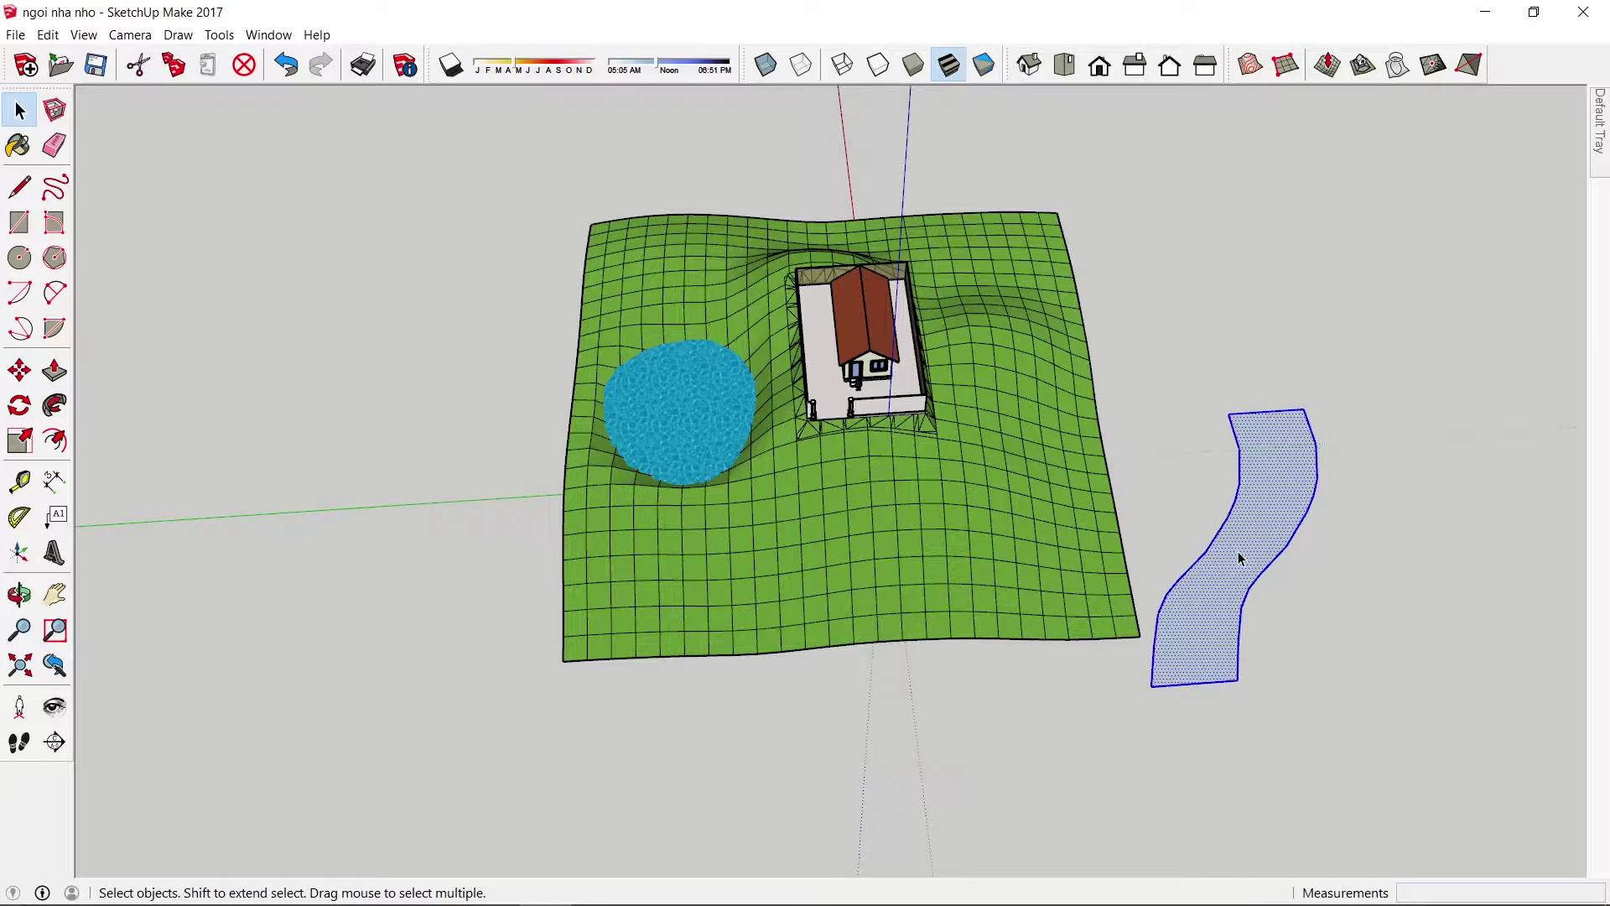
- Move the winding path face over the terrain, orbiting to place it beside the house
middle_drag(1342, 554, 1226, 749)
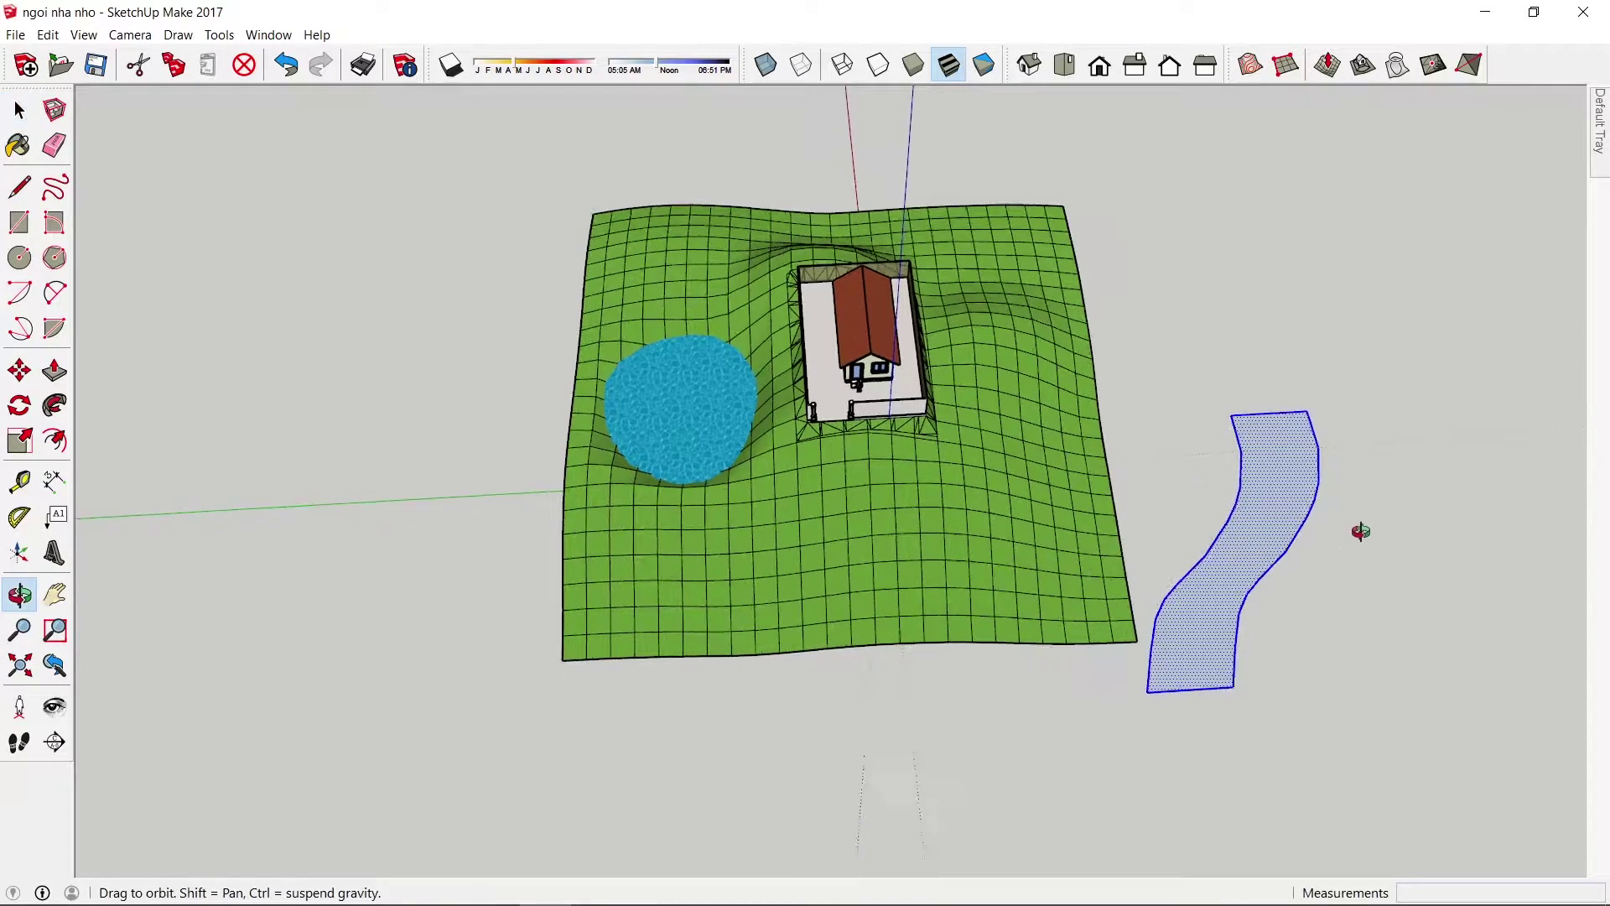
key(m)
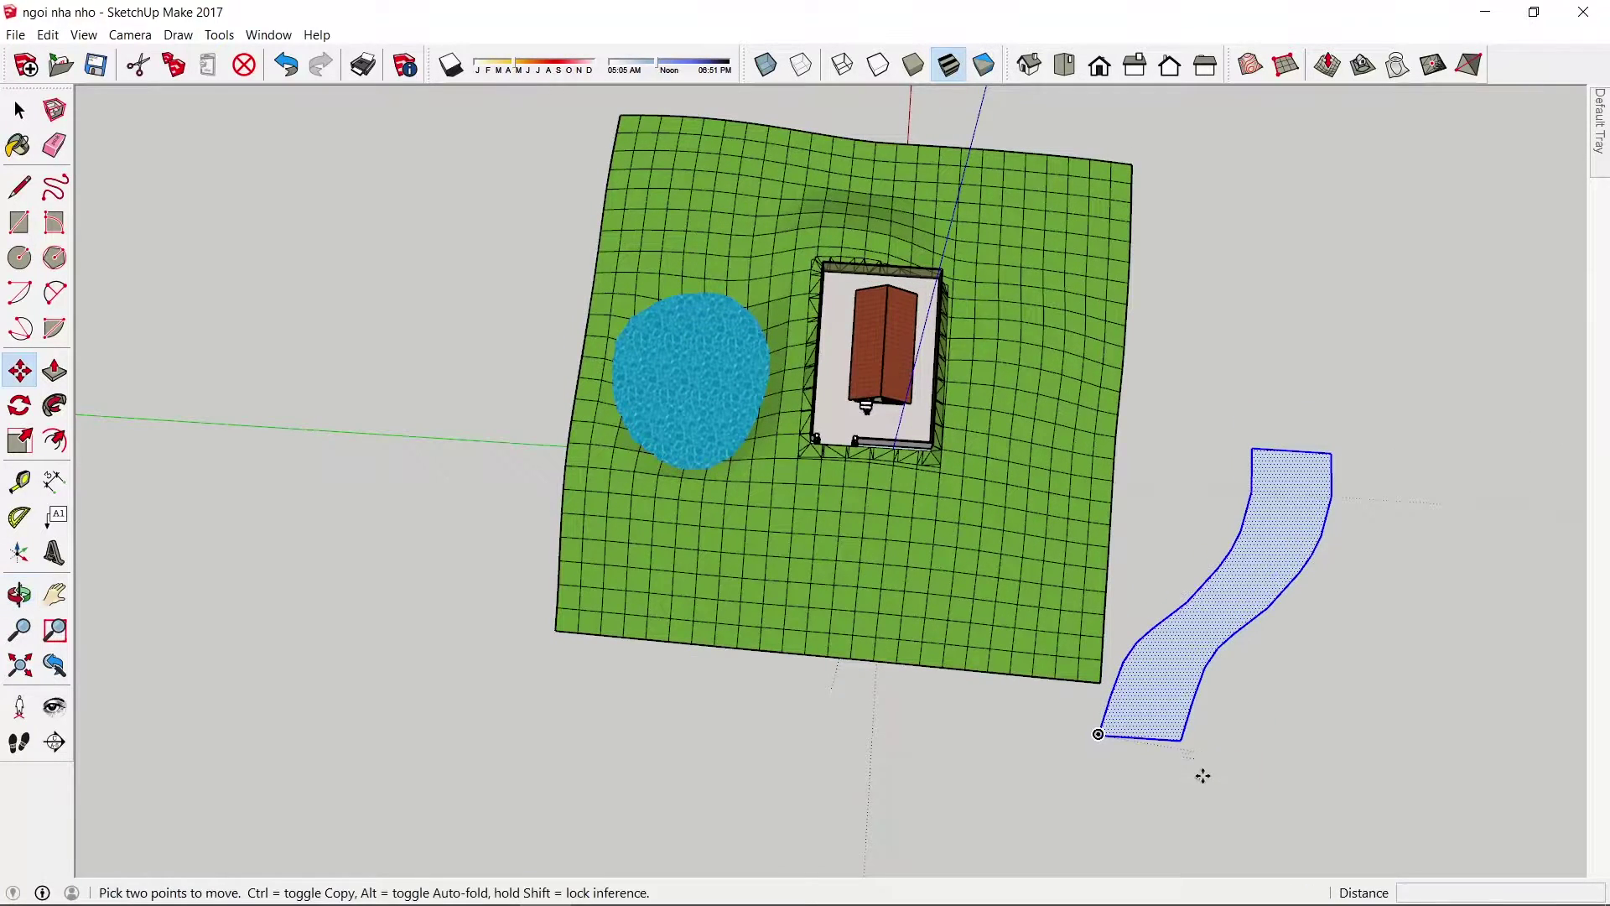
click(1204, 774)
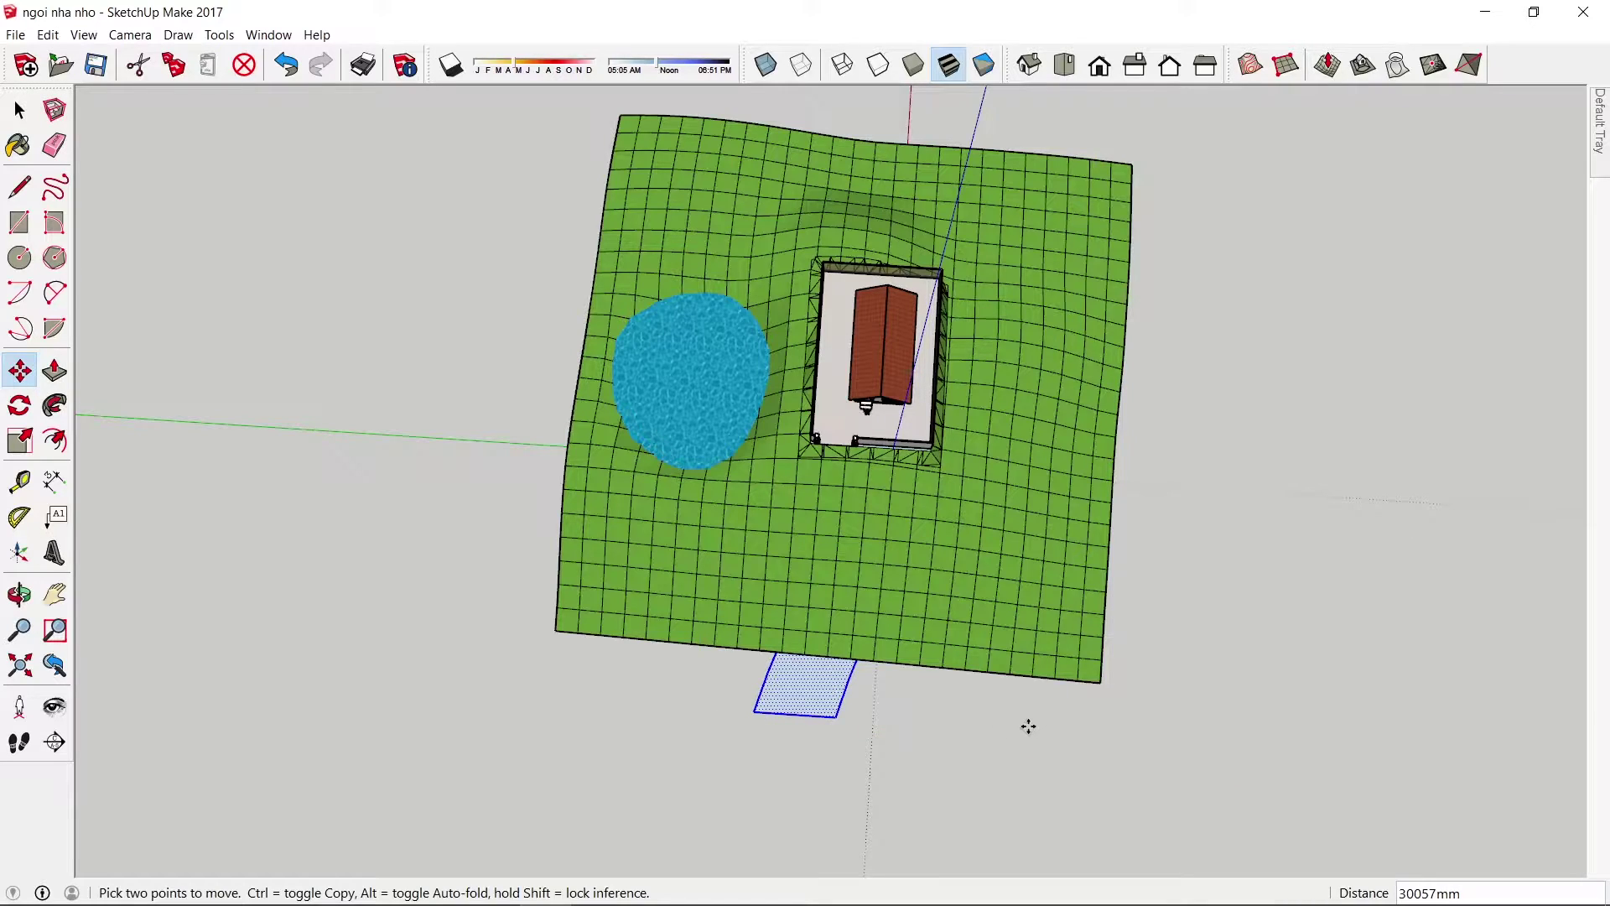
middle_drag(1028, 726, 1294, 449)
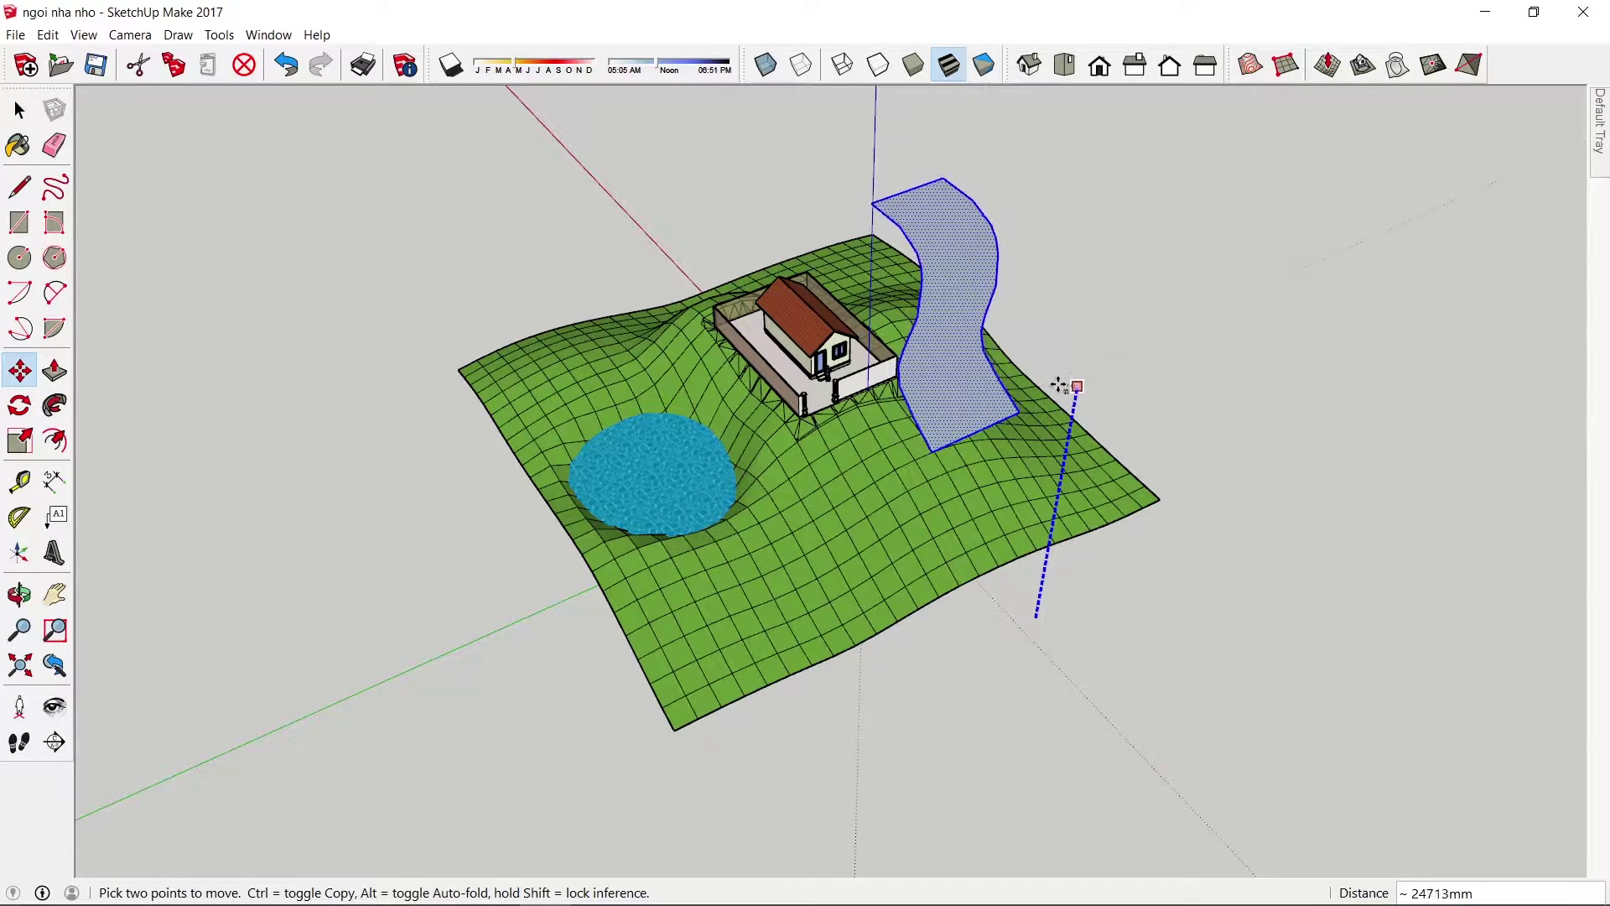
click(1070, 397)
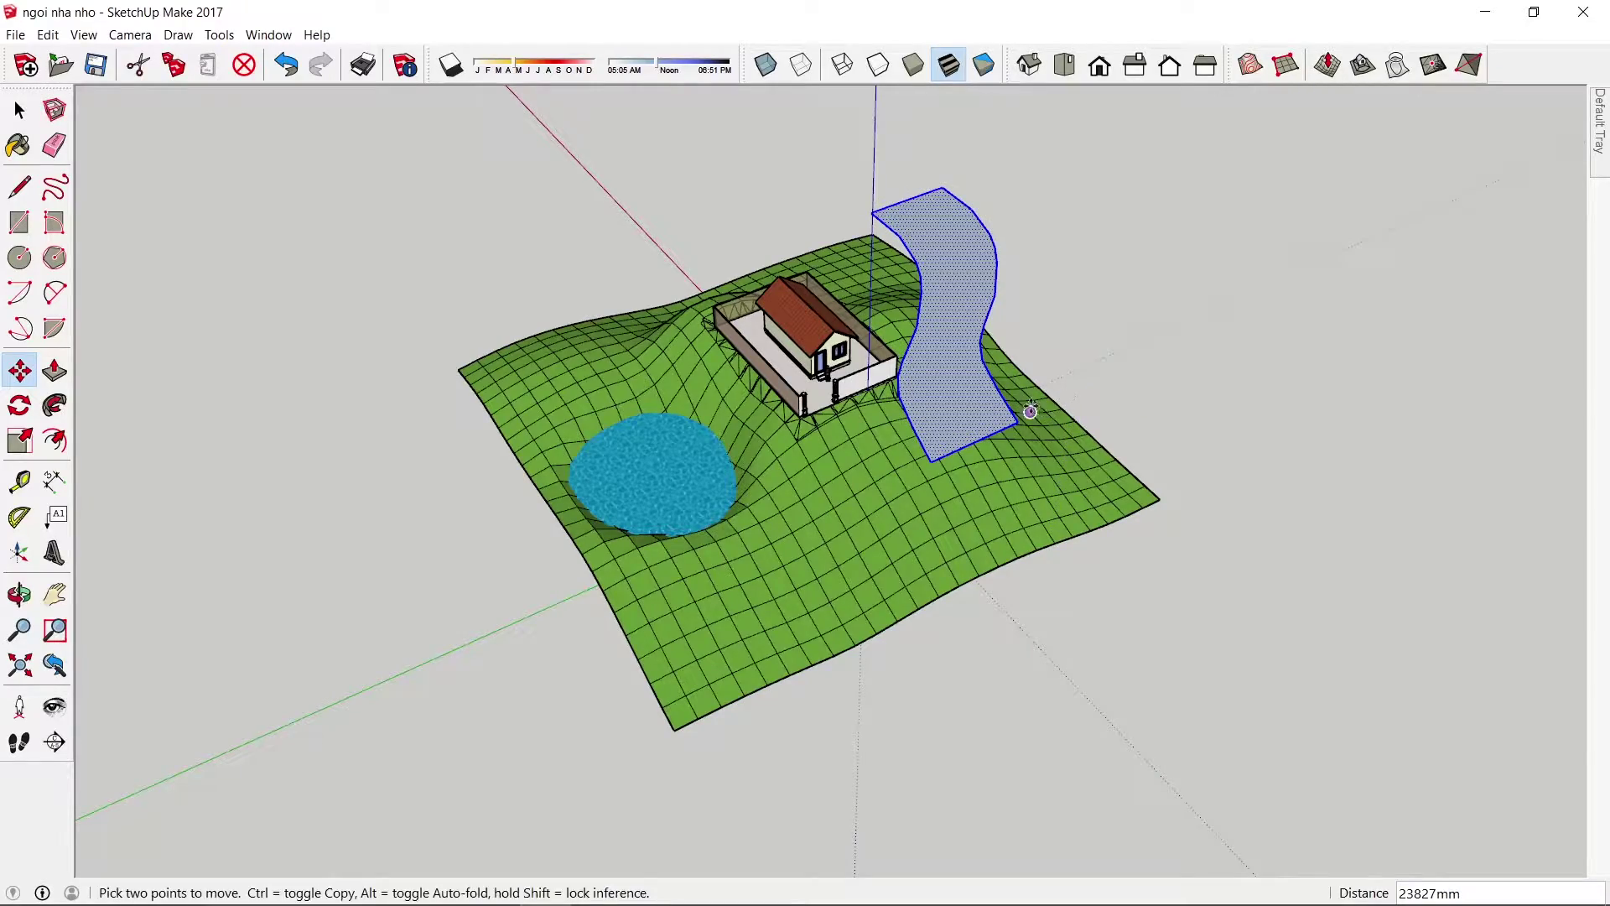
mouse_move(1068, 395)
middle_down()
mouse_move(798, 556)
mouse_move(737, 643)
mouse_move(823, 676)
mouse_move(1085, 619)
mouse_move(905, 652)
middle_up()
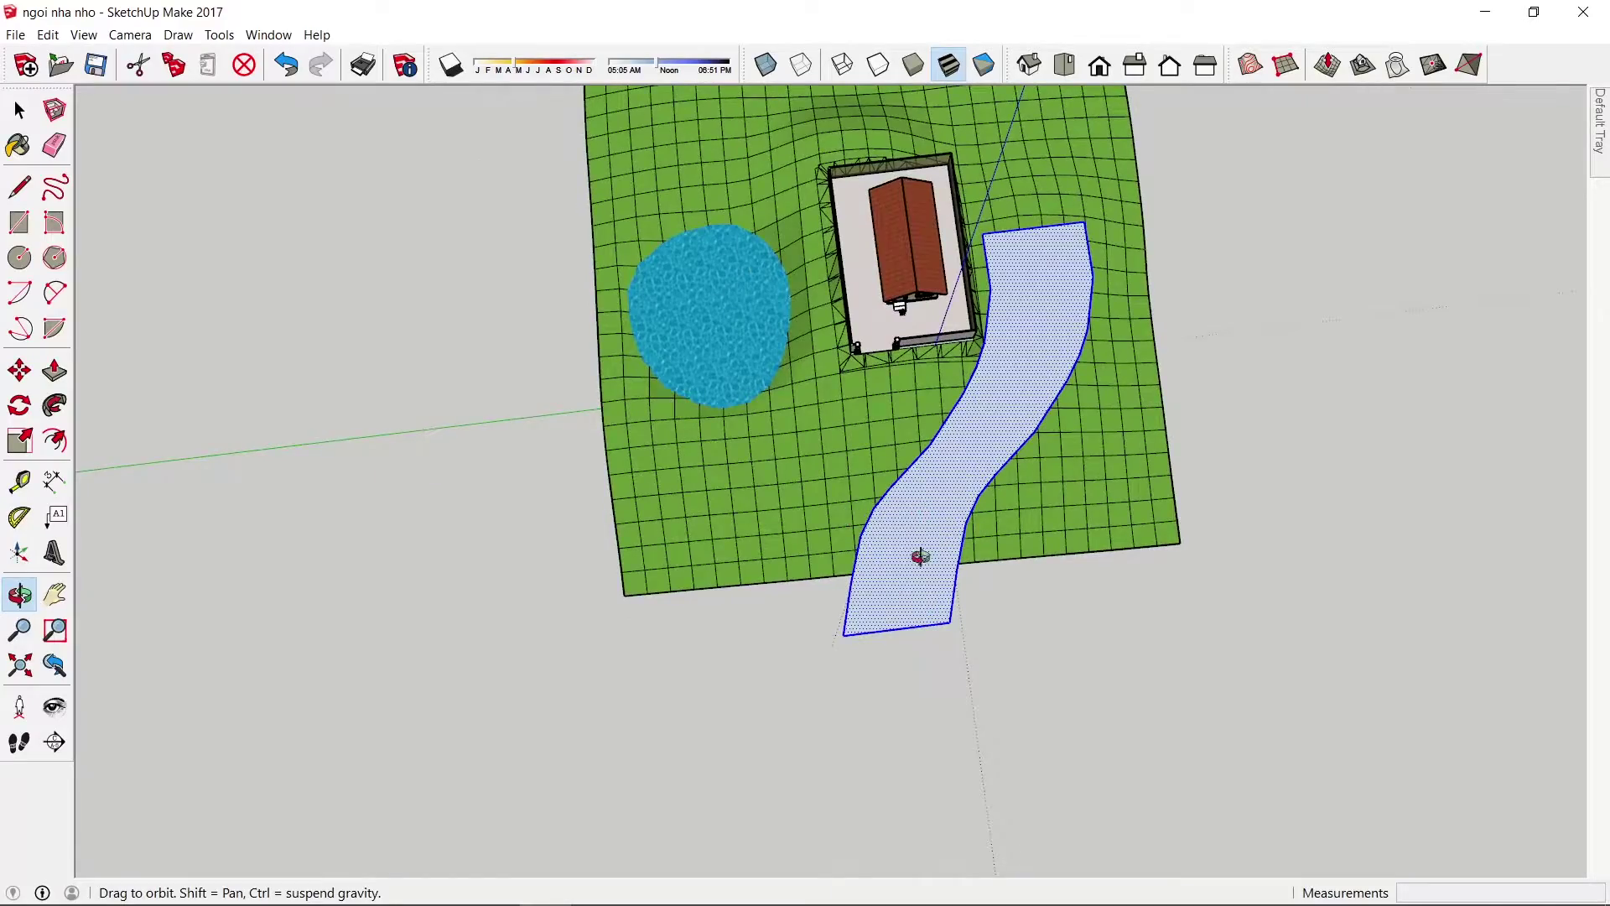
mouse_move(920, 557)
middle_down()
mouse_move(978, 528)
mouse_move(1024, 395)
mouse_move(942, 438)
mouse_move(1051, 452)
mouse_move(964, 420)
mouse_move(726, 506)
mouse_move(717, 400)
middle_up()
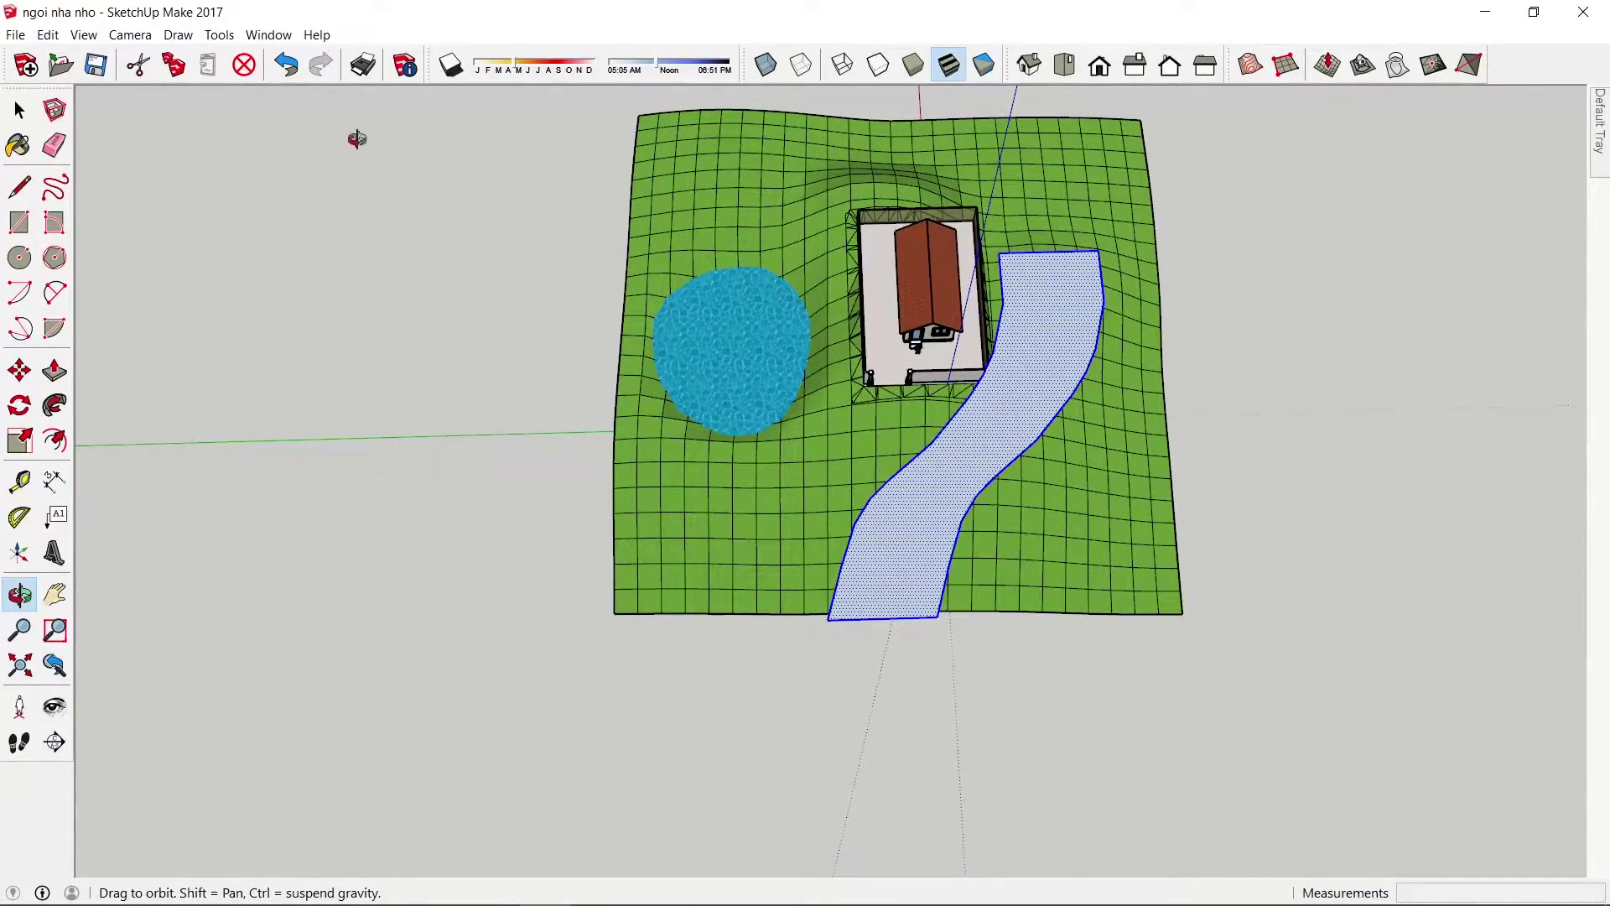
click(130, 35)
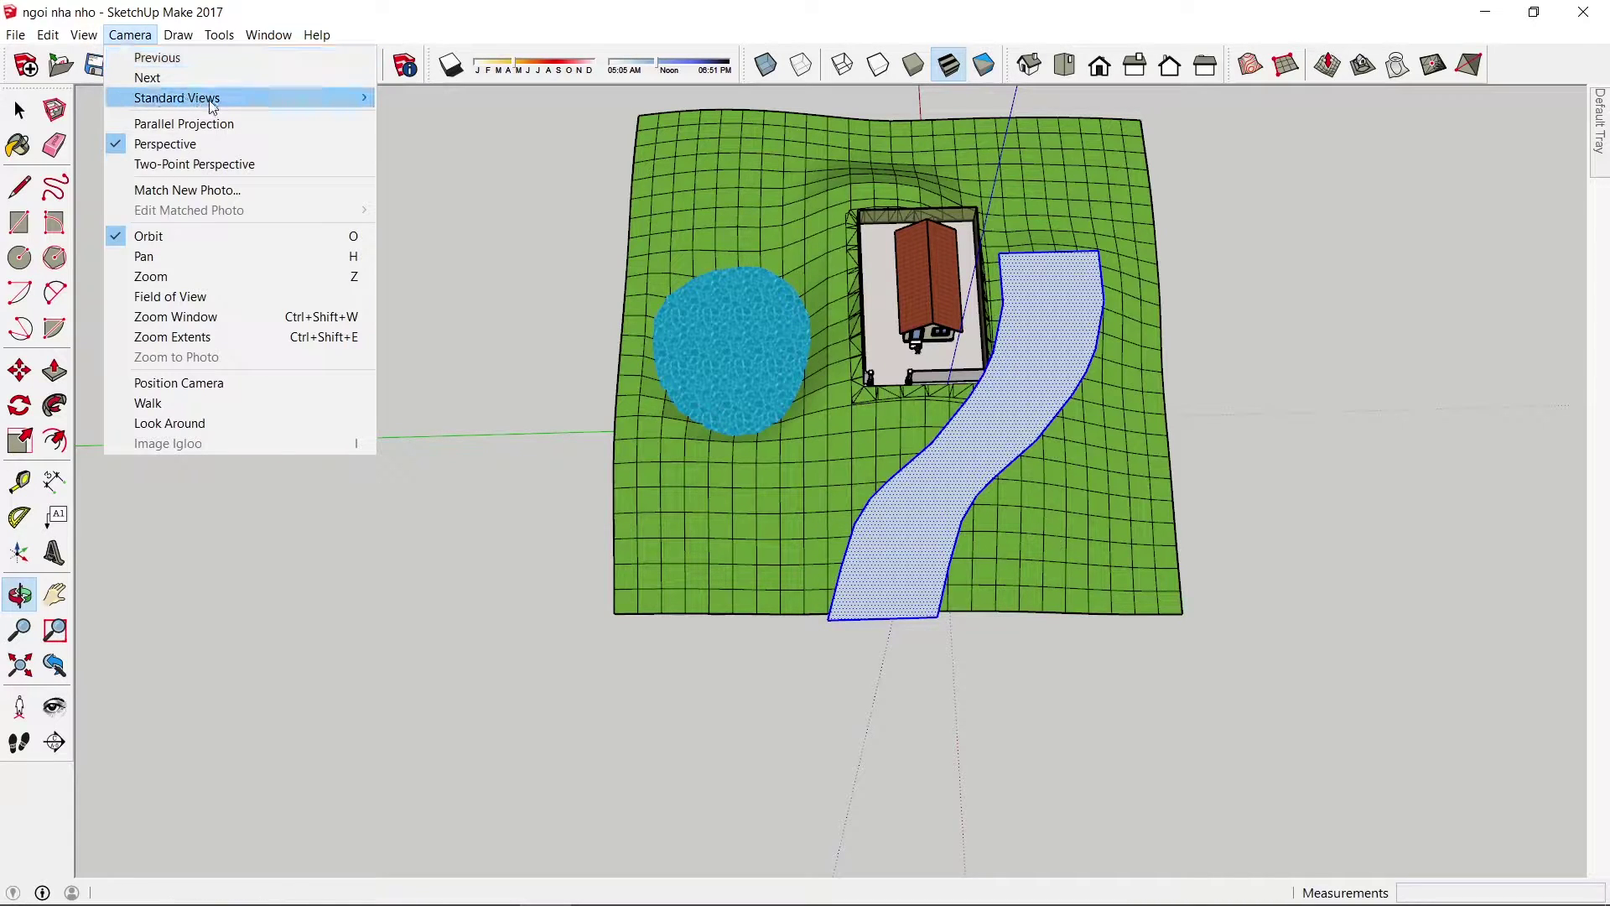
- Switch to a parallel top view and move the path up toward the house pad
click(210, 127)
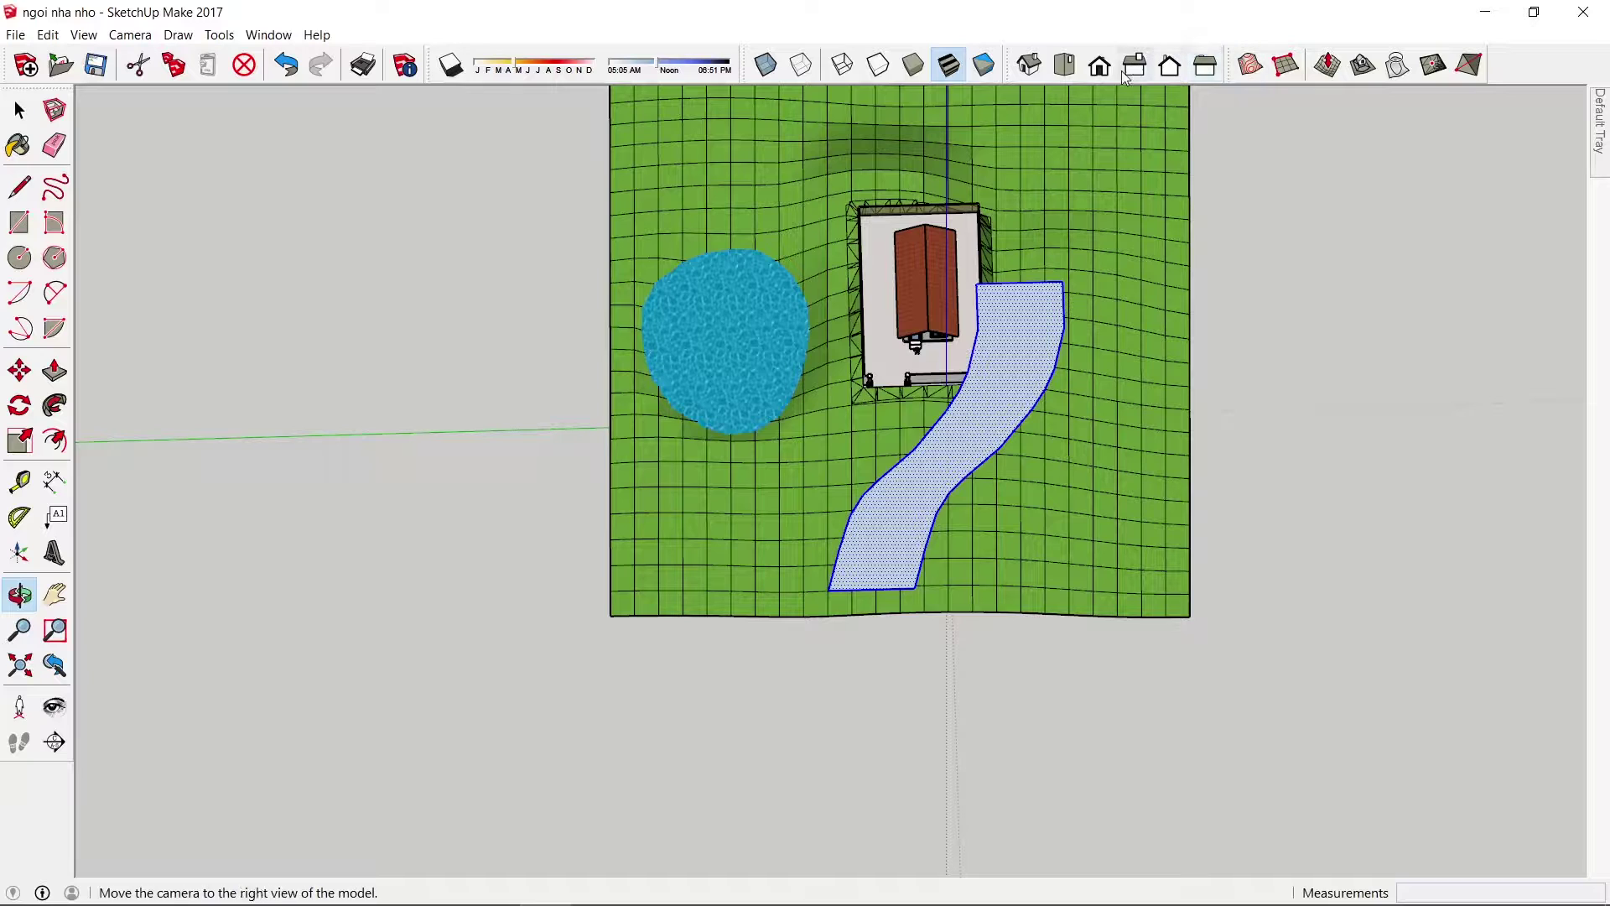
click(1065, 67)
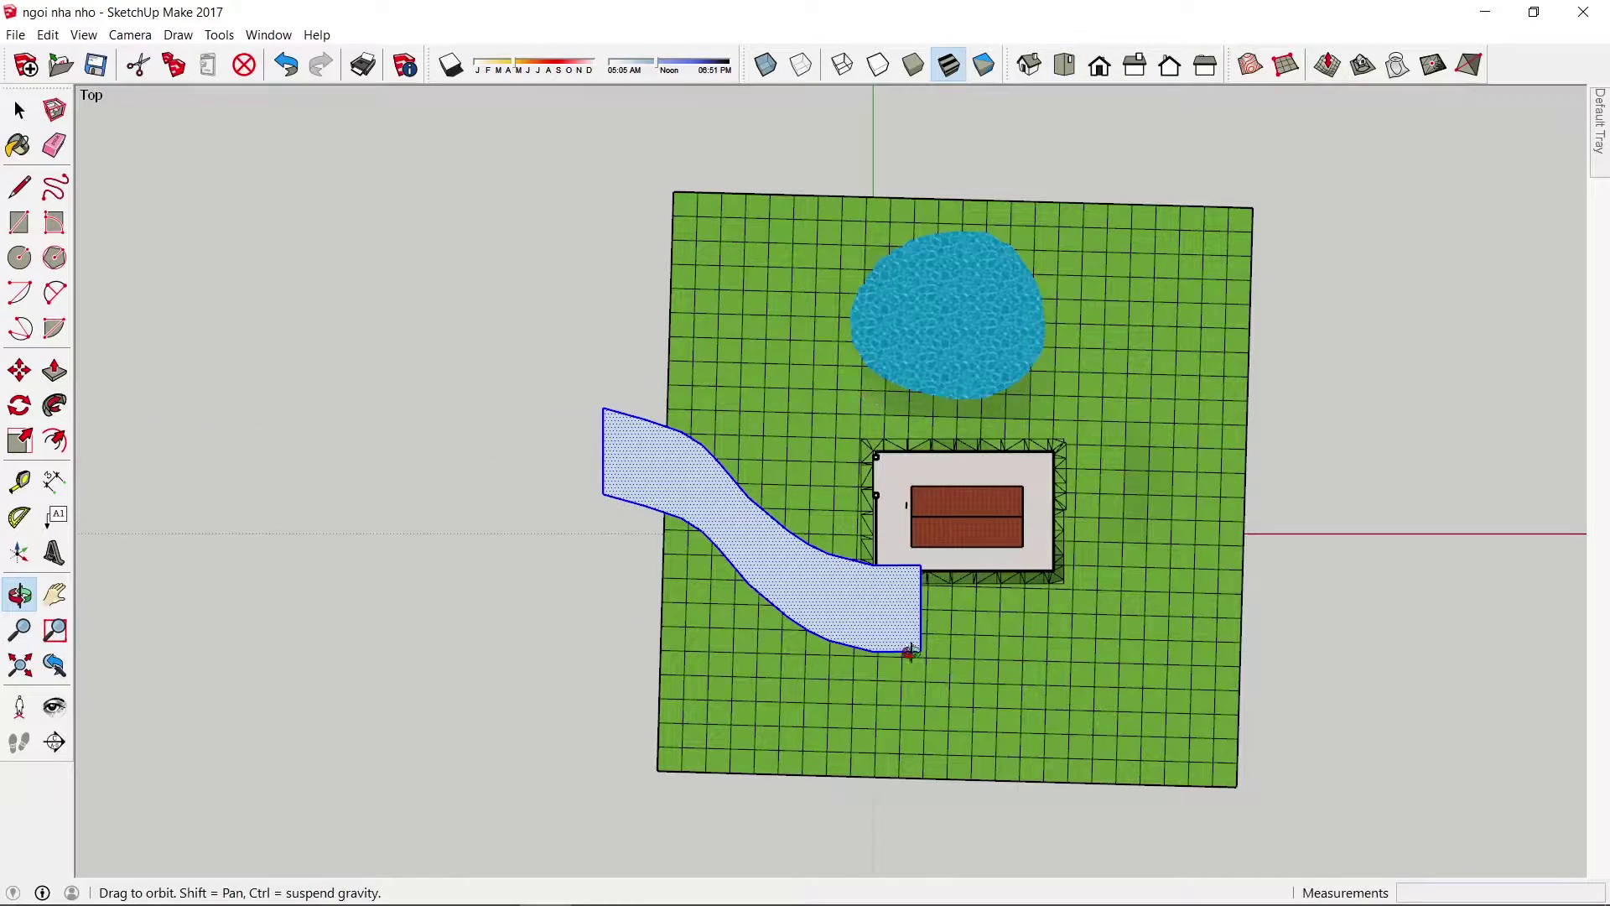
drag(909, 653, 876, 633)
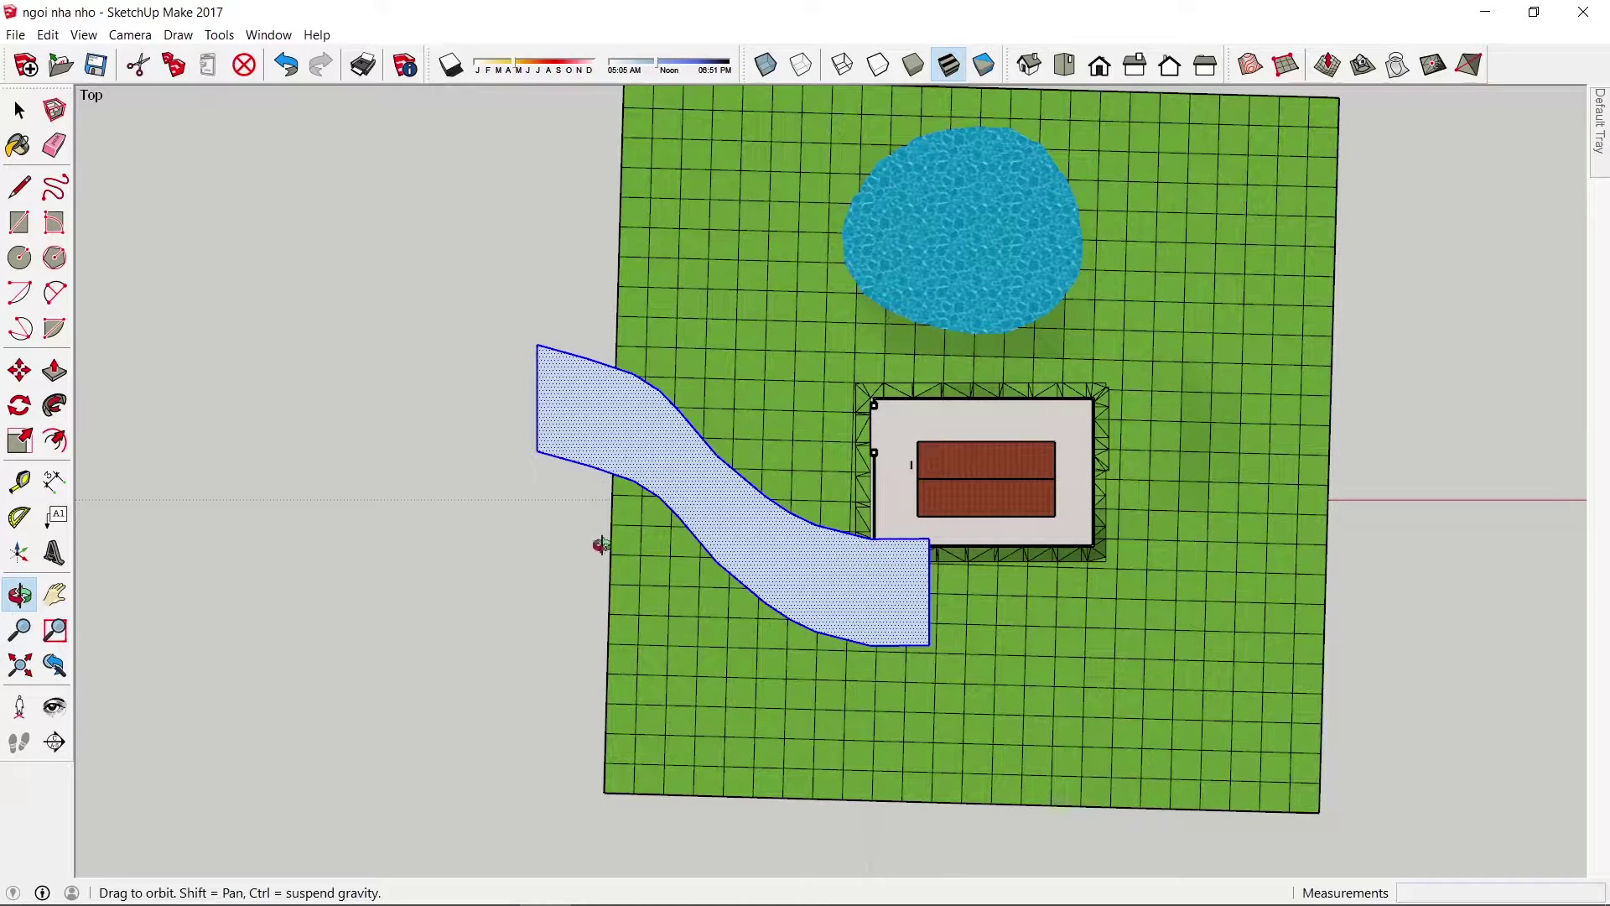
key(m)
click(532, 560)
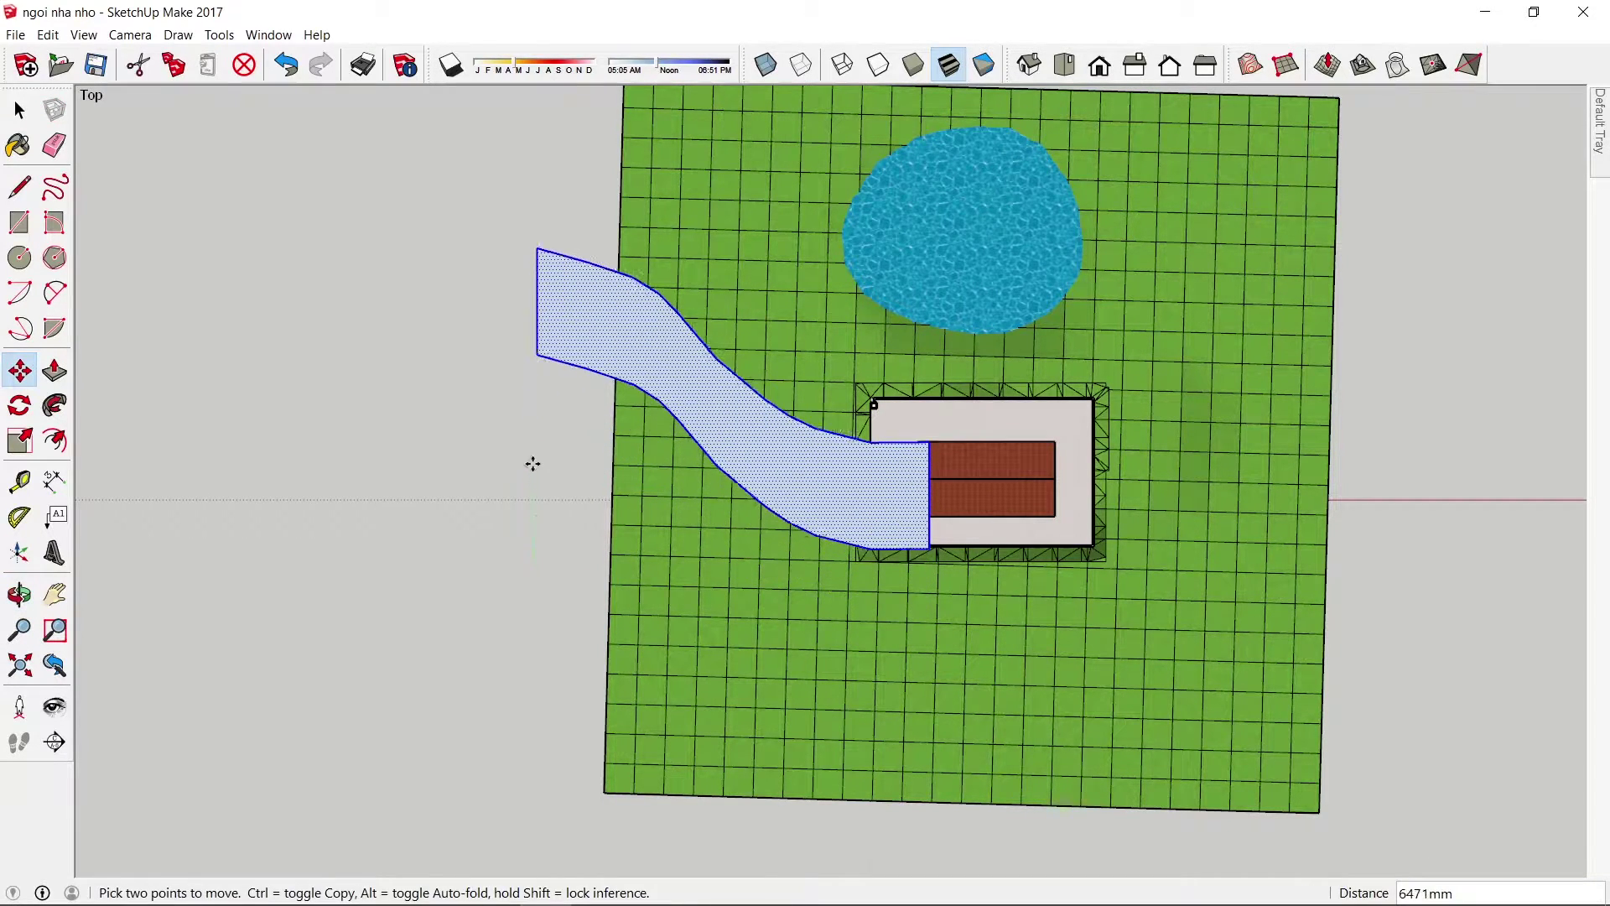
click(534, 421)
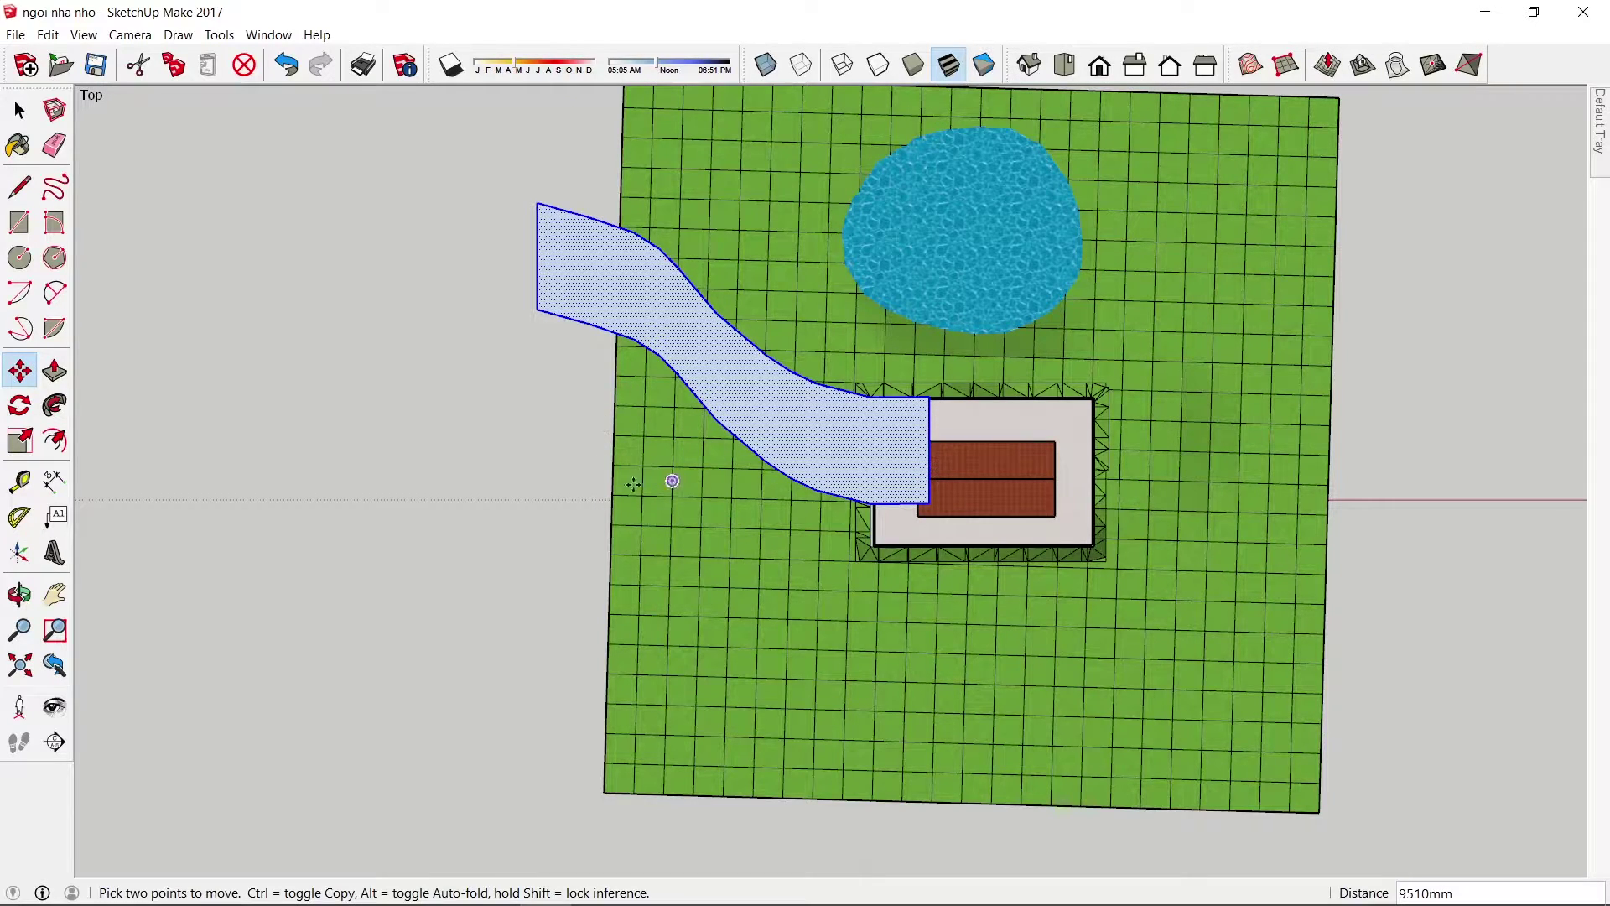
- Shift the path left against the house pad edge, then orbit back into 3D
click(575, 483)
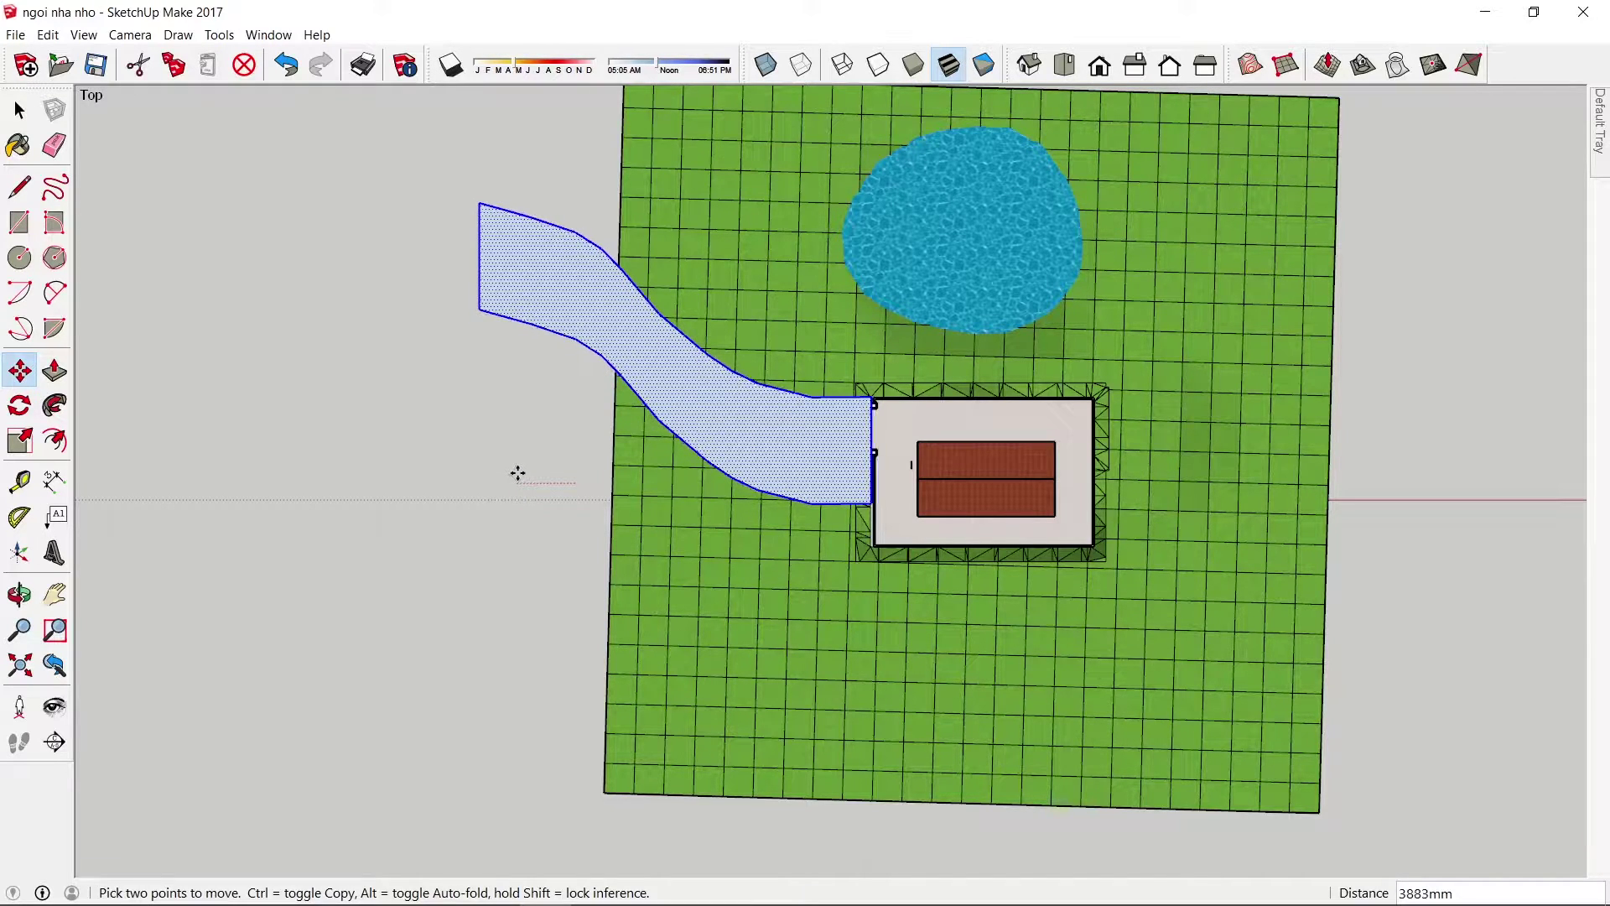
click(519, 474)
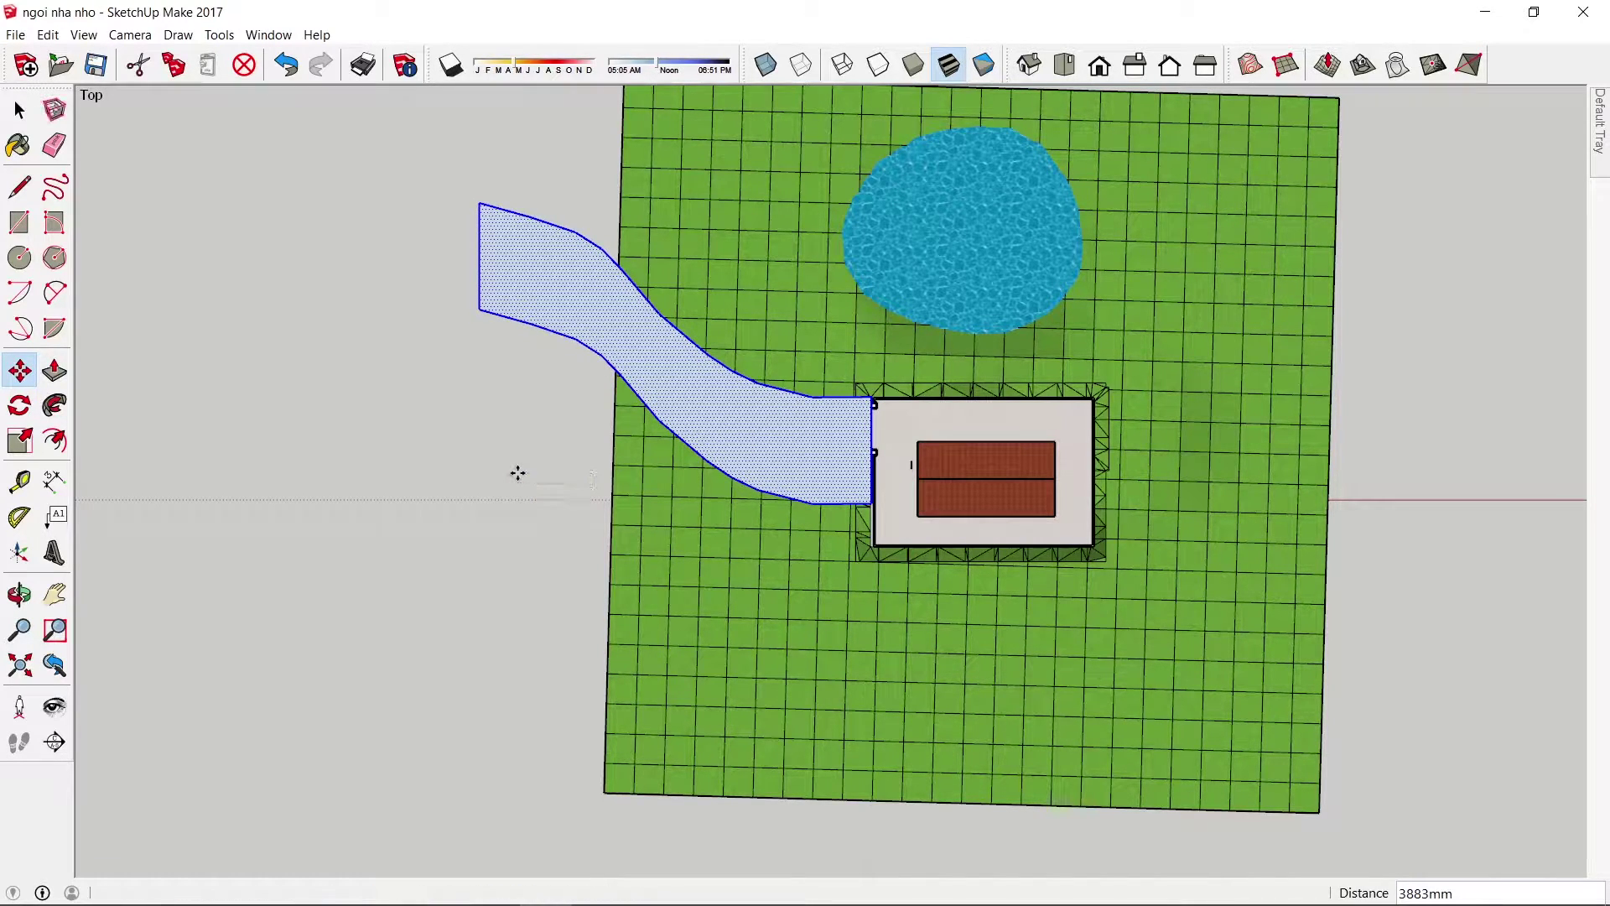
key(o)
mouse_move(521, 484)
mouse_down()
mouse_move(1089, 294)
mouse_move(568, 604)
mouse_move(312, 638)
mouse_move(718, 615)
mouse_move(787, 442)
mouse_up()
drag(843, 614, 844, 615)
key(space)
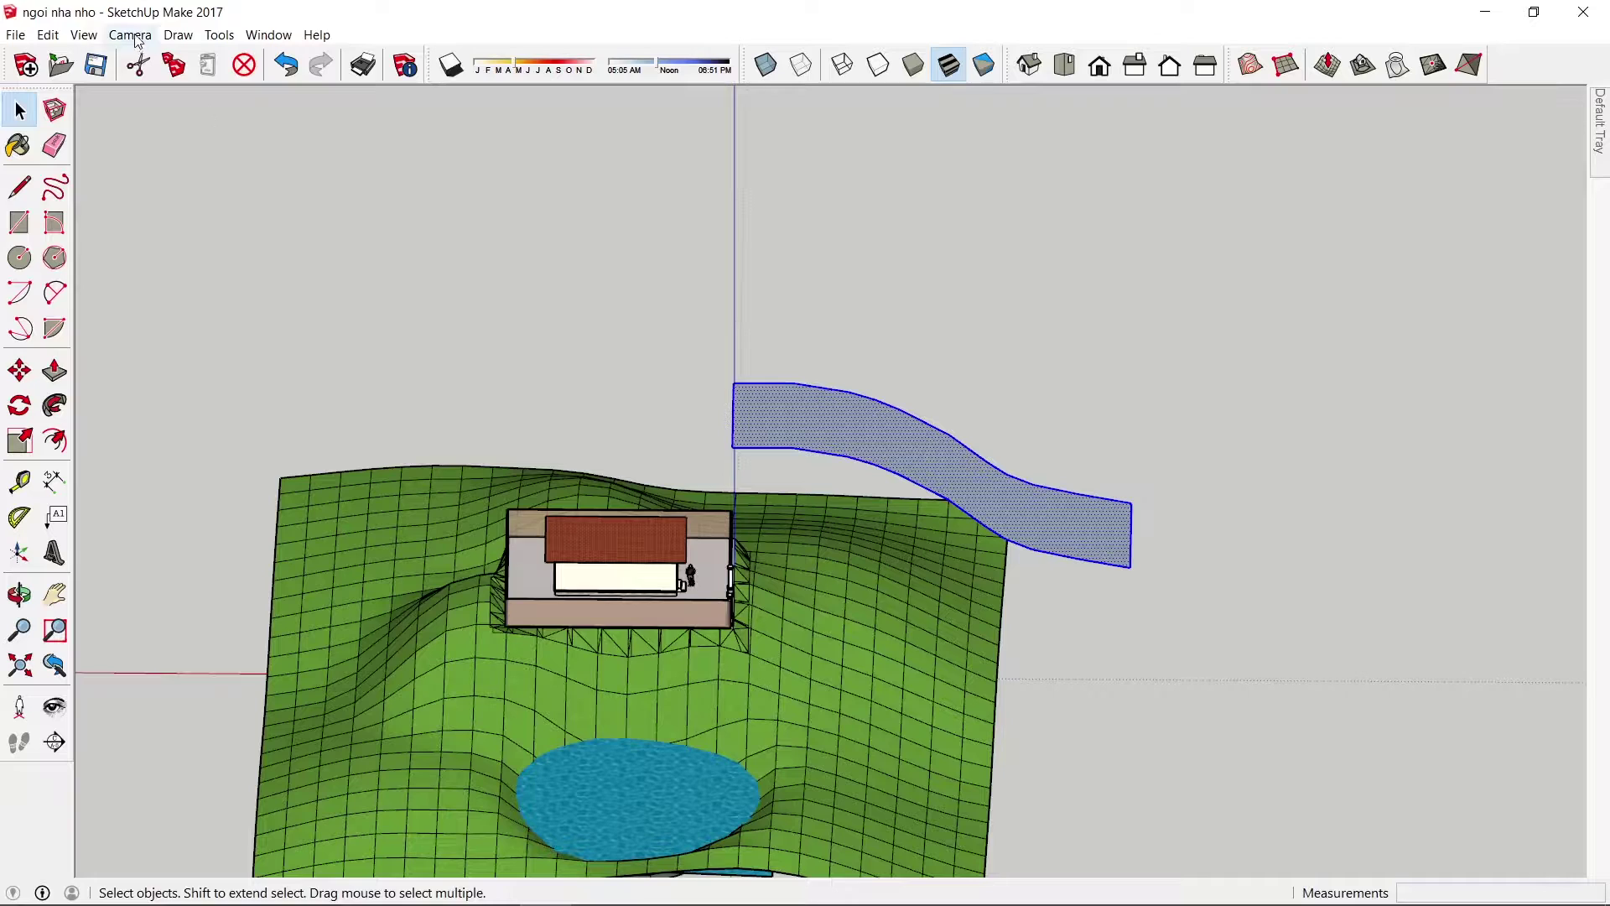
- Switch the camera to Perspective and zoom out until the whole terrain fits
click(130, 34)
click(180, 145)
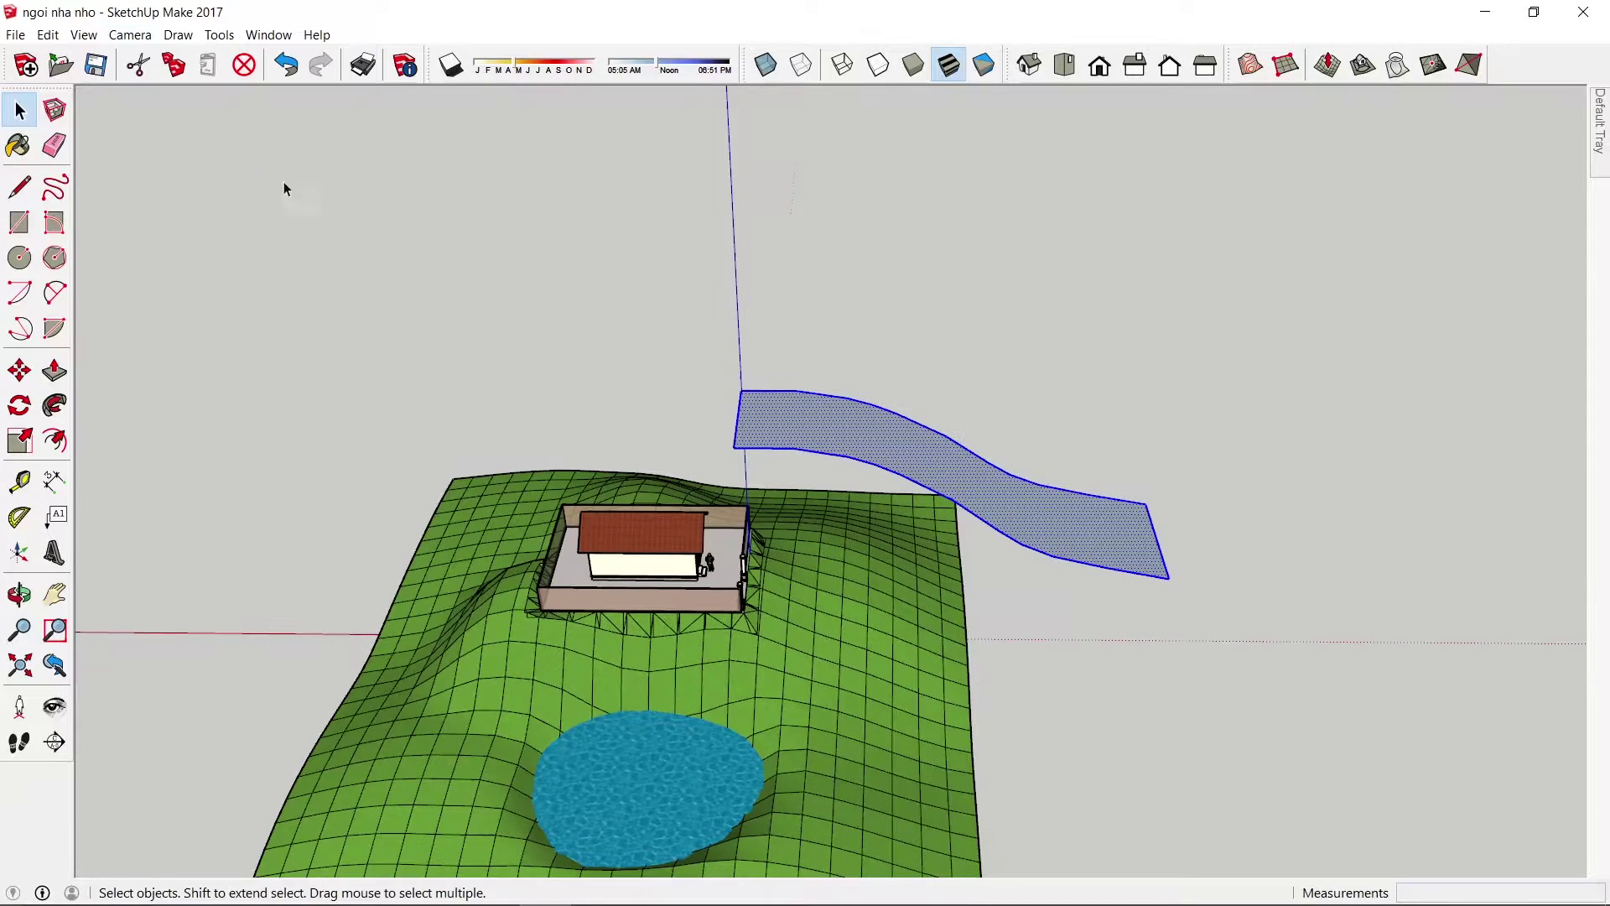
scroll(872, 360, down, 1)
scroll(934, 379, down, 1)
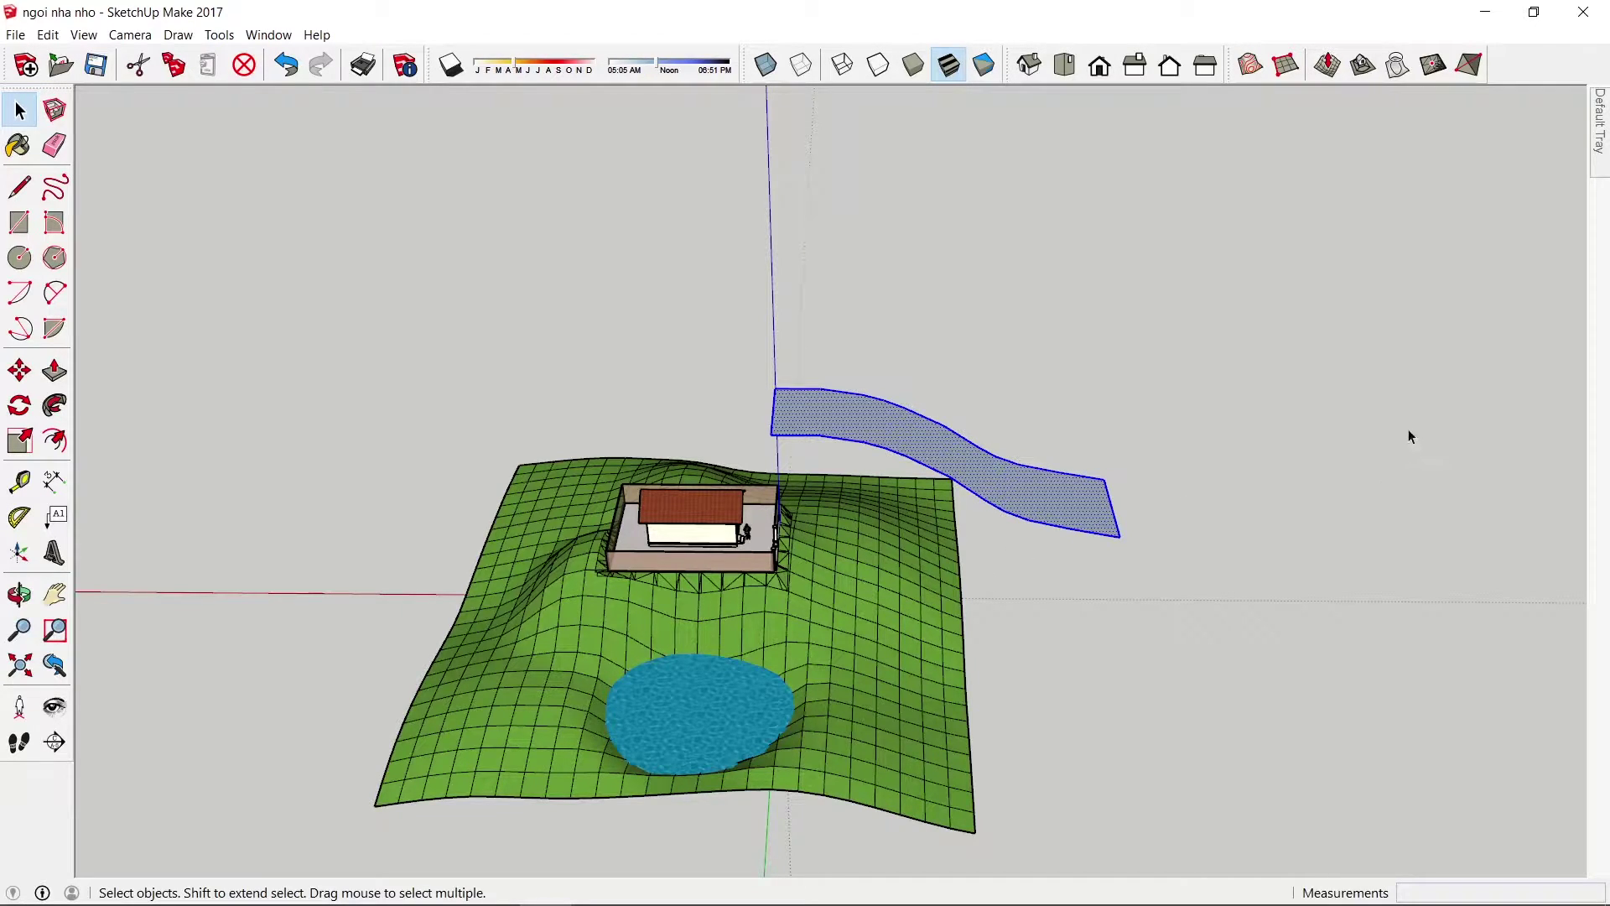
click(1361, 65)
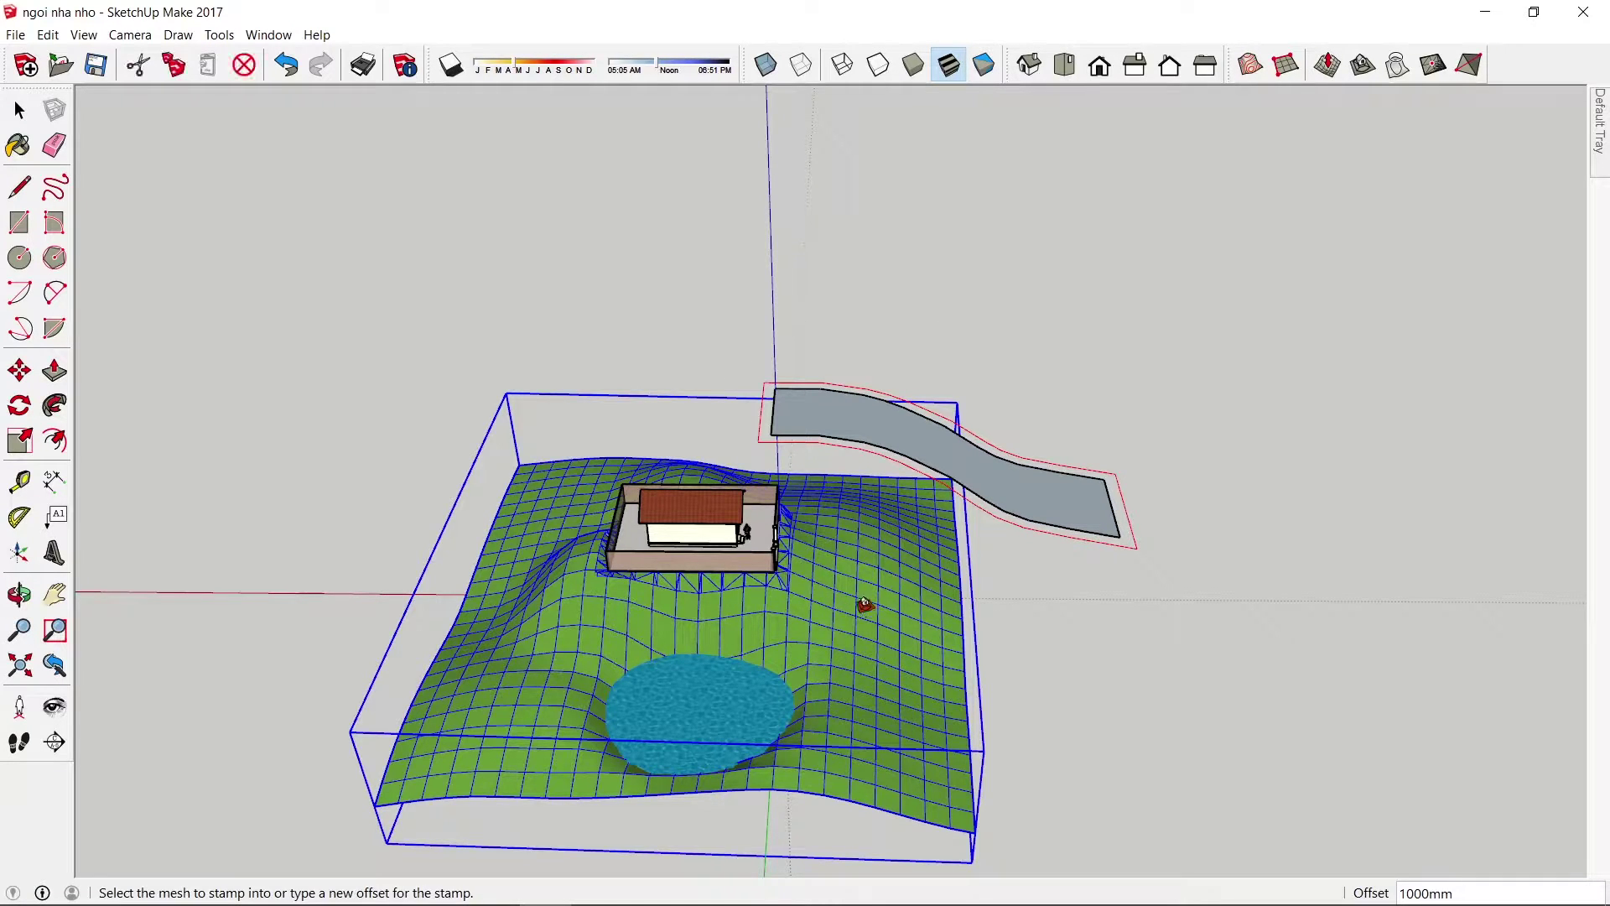
click(872, 605)
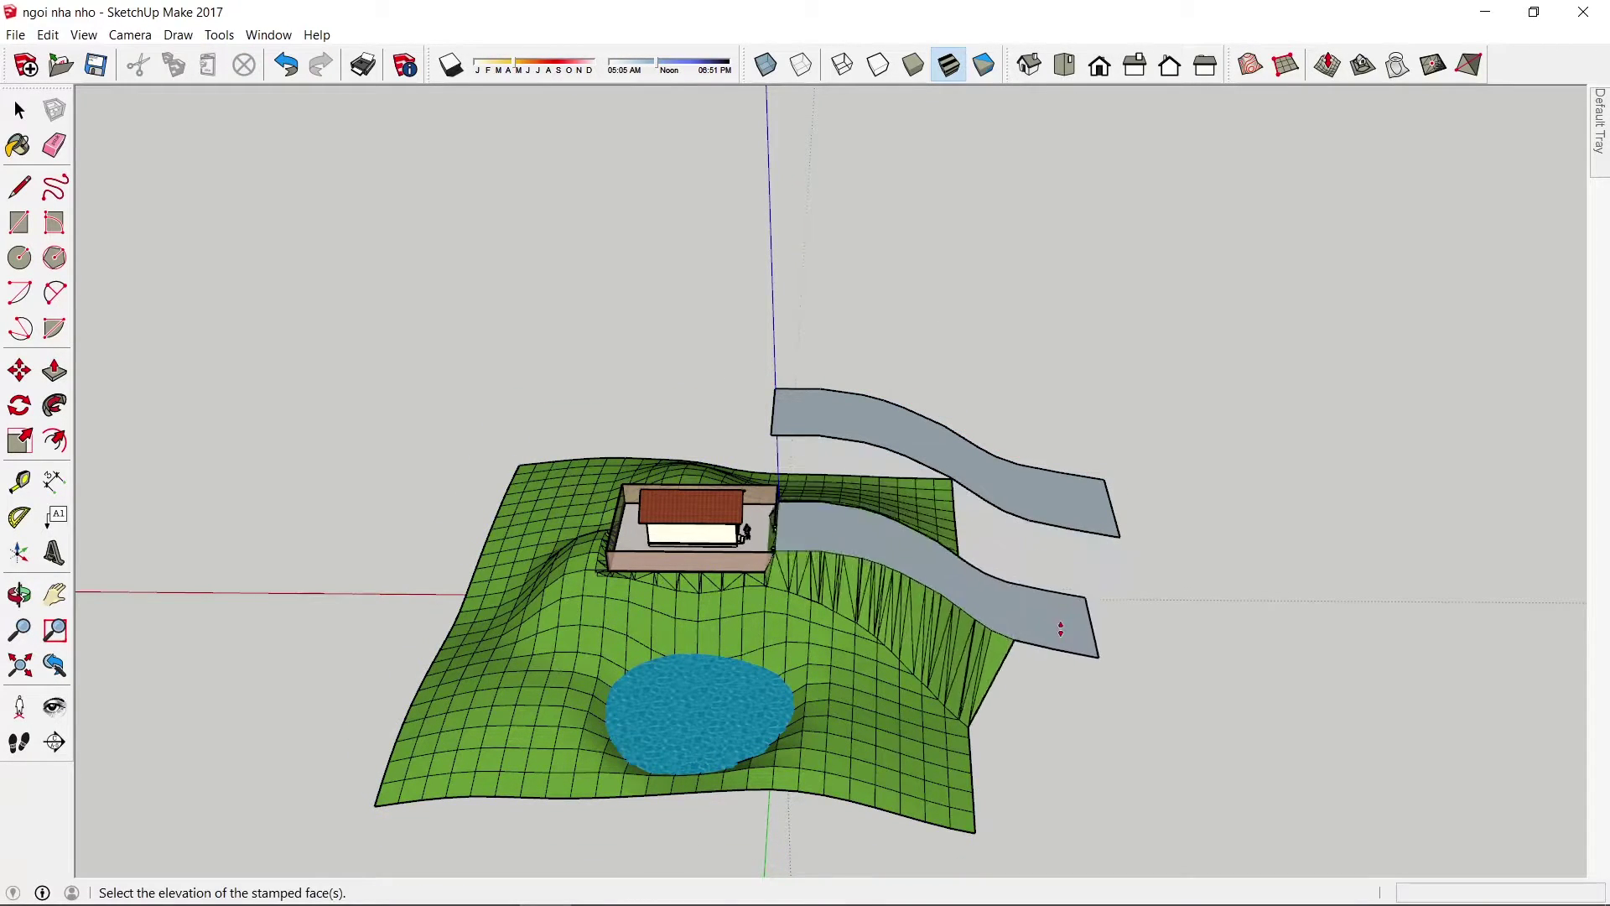
key(Escape)
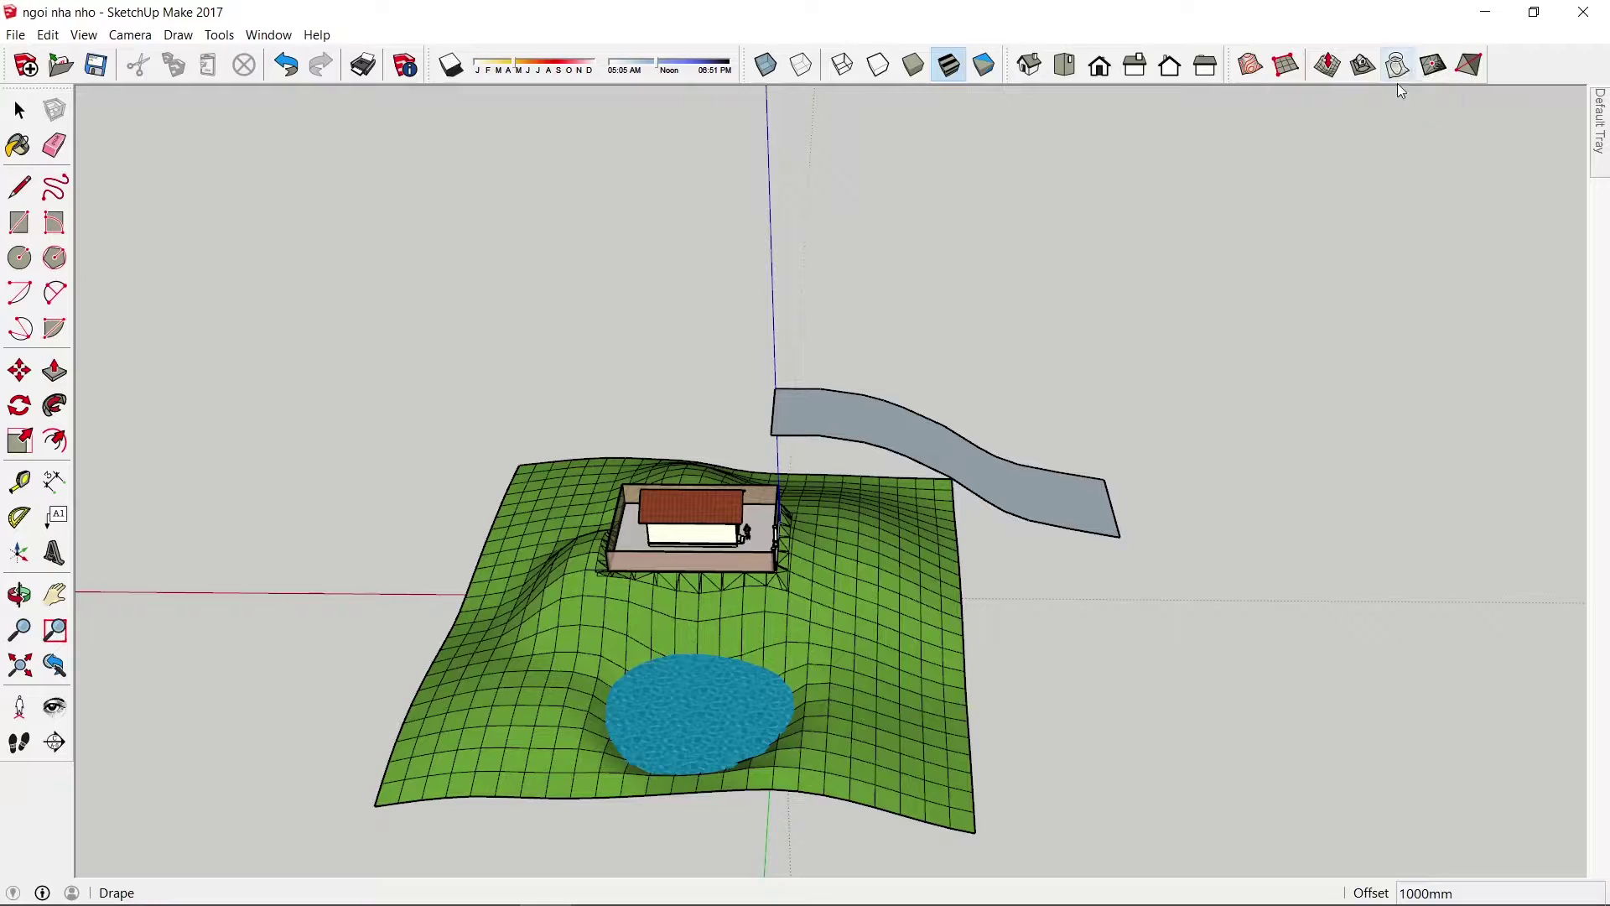
- Drape the grey path shape onto the terrain with Sandbox Drape
key(space)
click(880, 423)
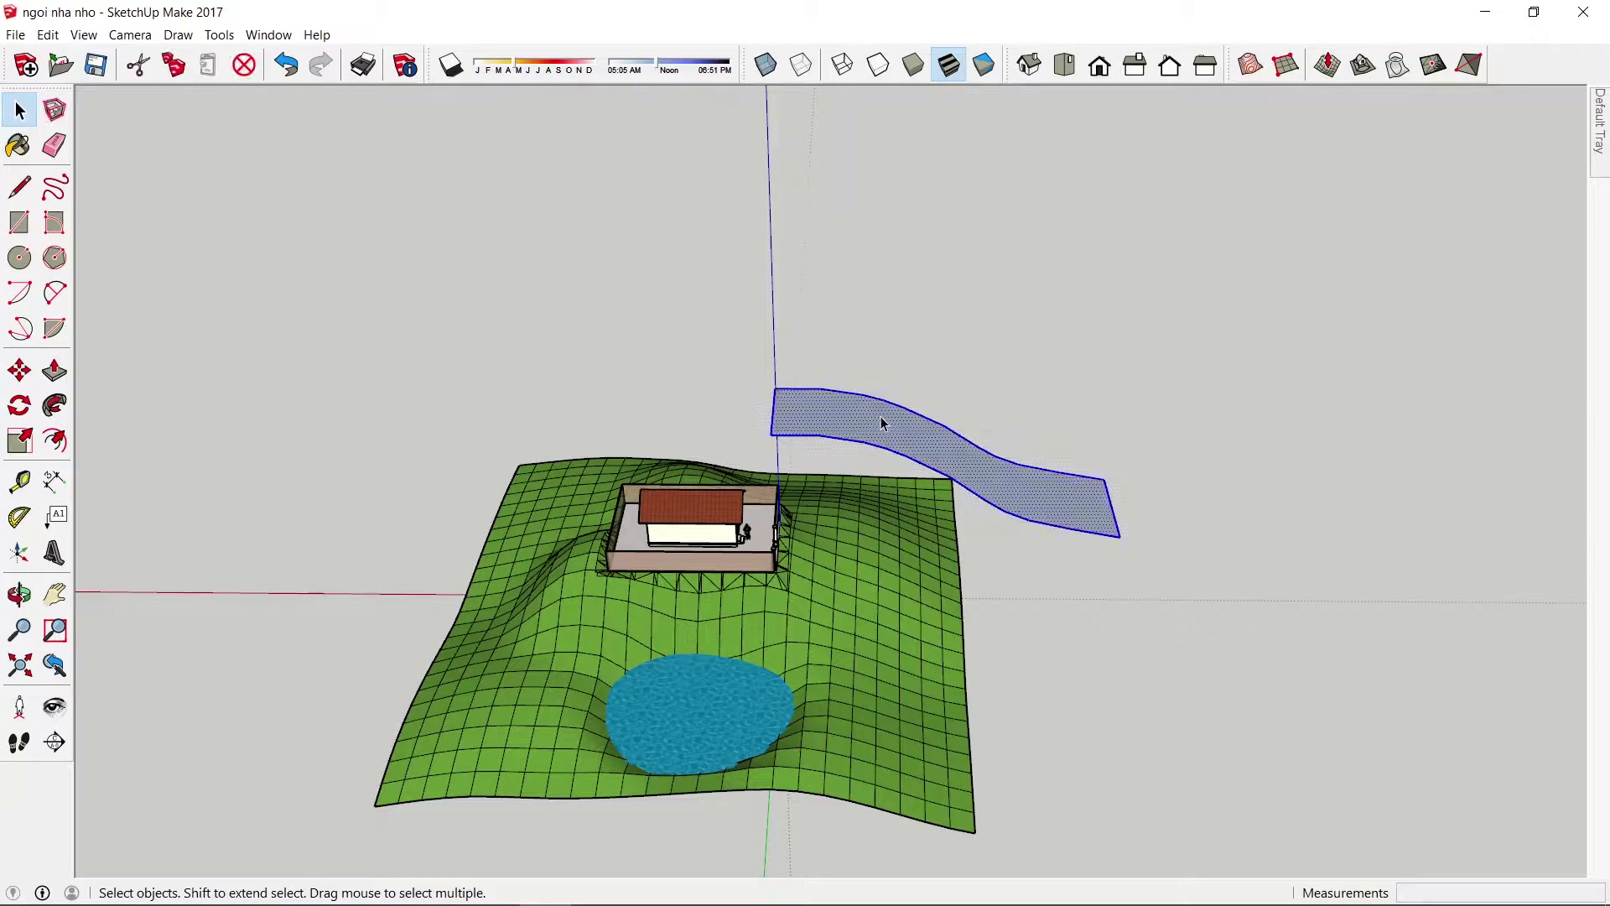
click(1398, 66)
click(884, 549)
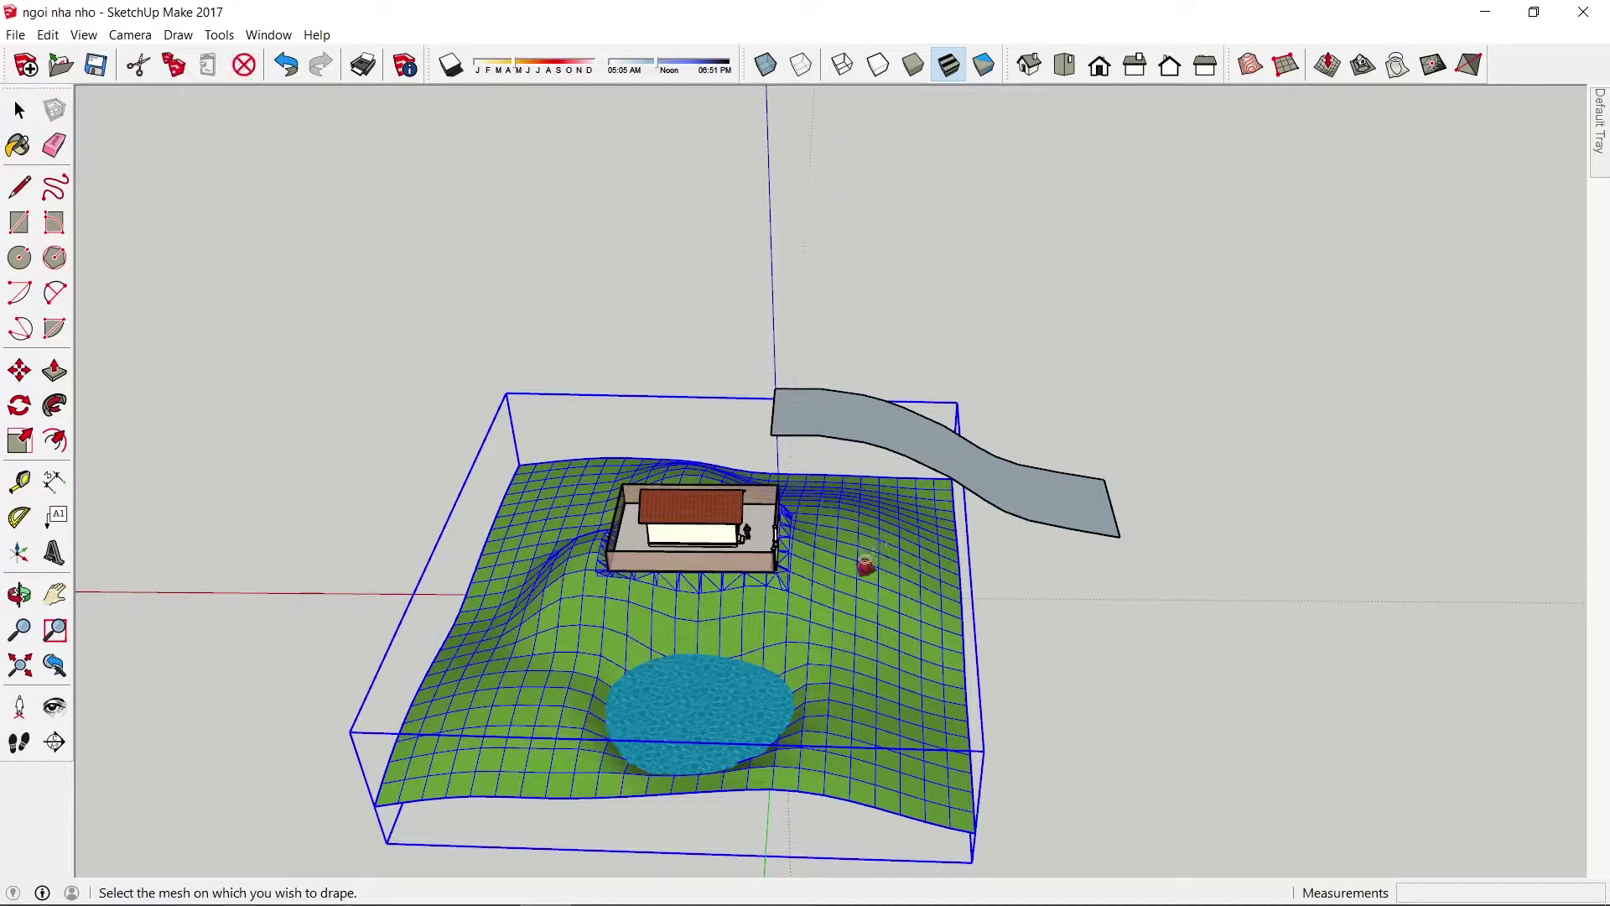
click(868, 567)
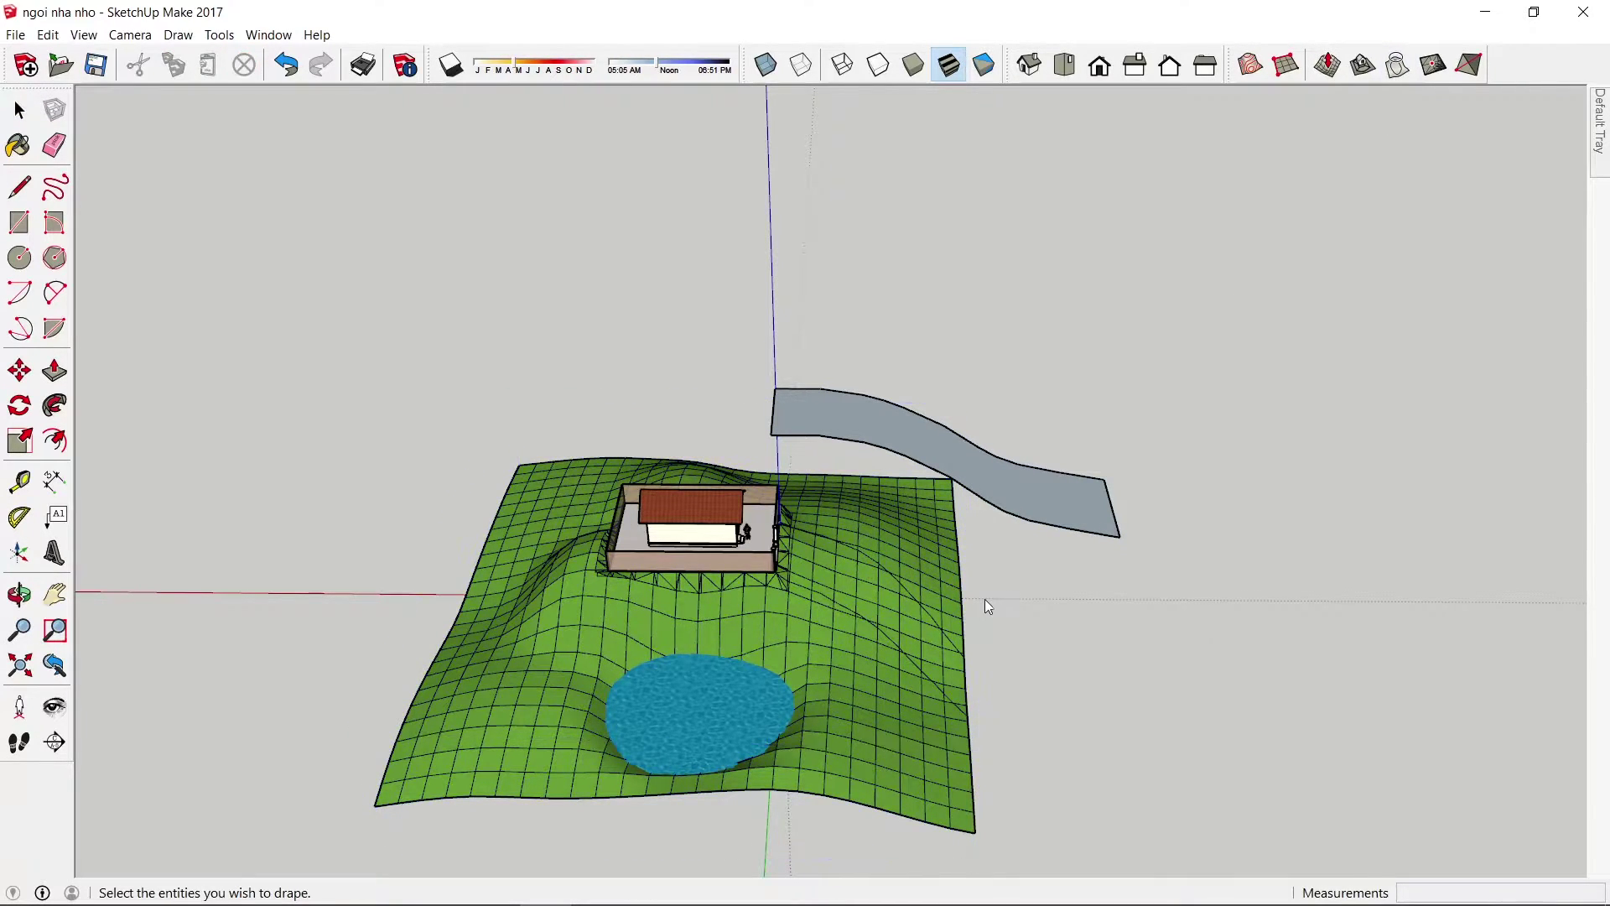
- Orbit to check the drape, then delete the floating path shape
key(o)
drag(1042, 567, 877, 638)
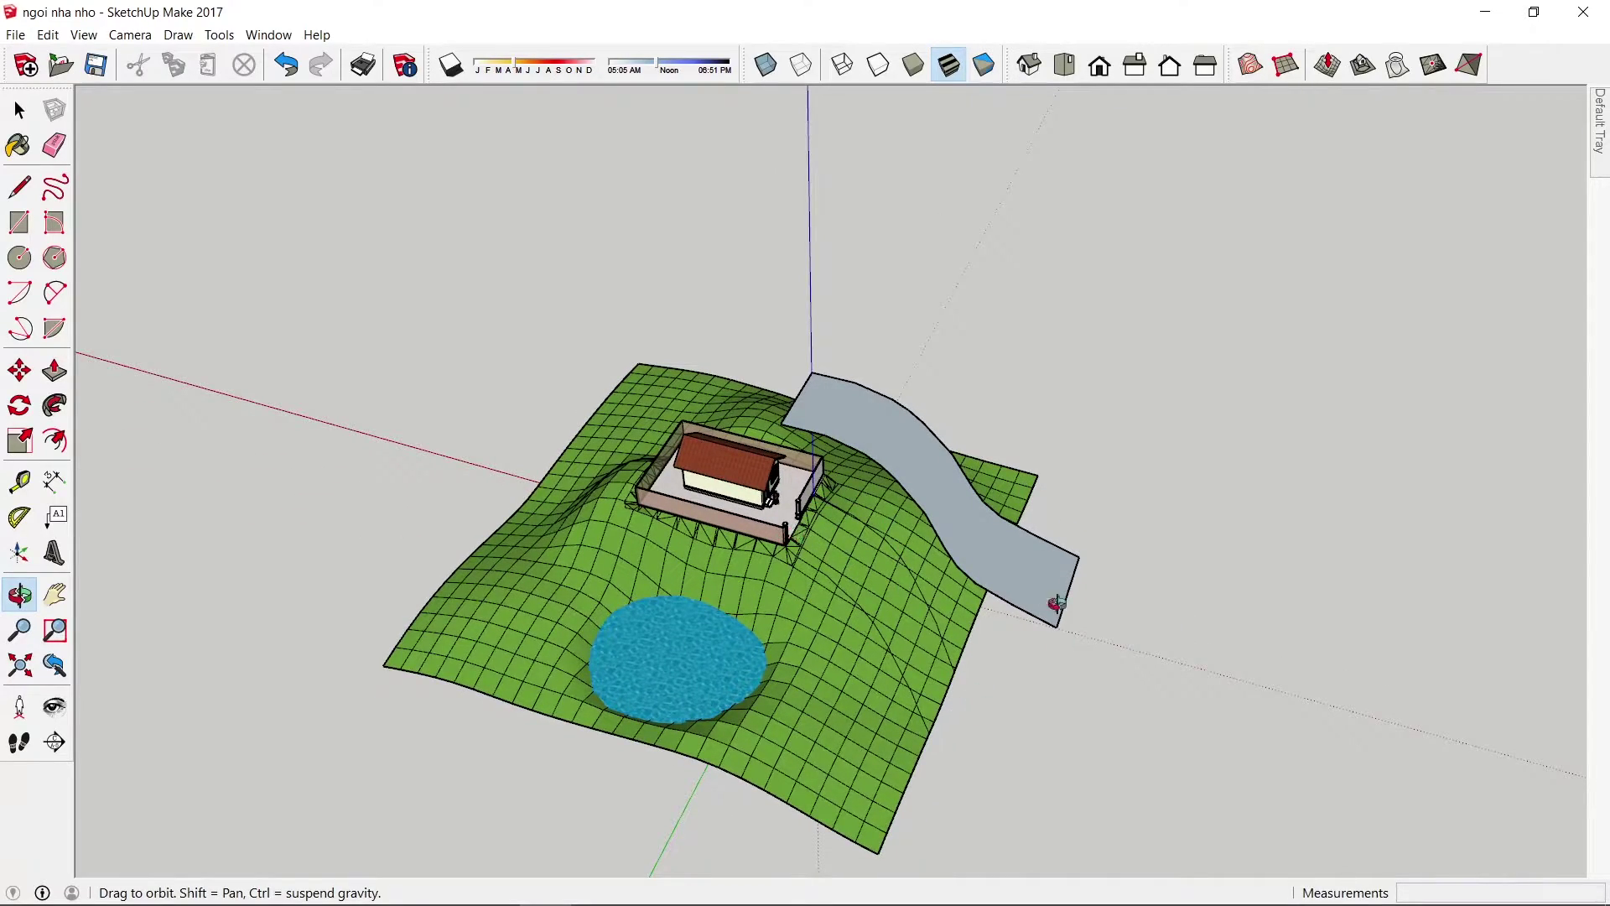
mouse_move(1002, 607)
mouse_down()
mouse_move(1136, 580)
mouse_move(1244, 324)
mouse_move(1147, 478)
mouse_move(1236, 445)
mouse_move(1124, 508)
mouse_move(950, 420)
mouse_move(931, 370)
mouse_up()
key(space)
key(Delete)
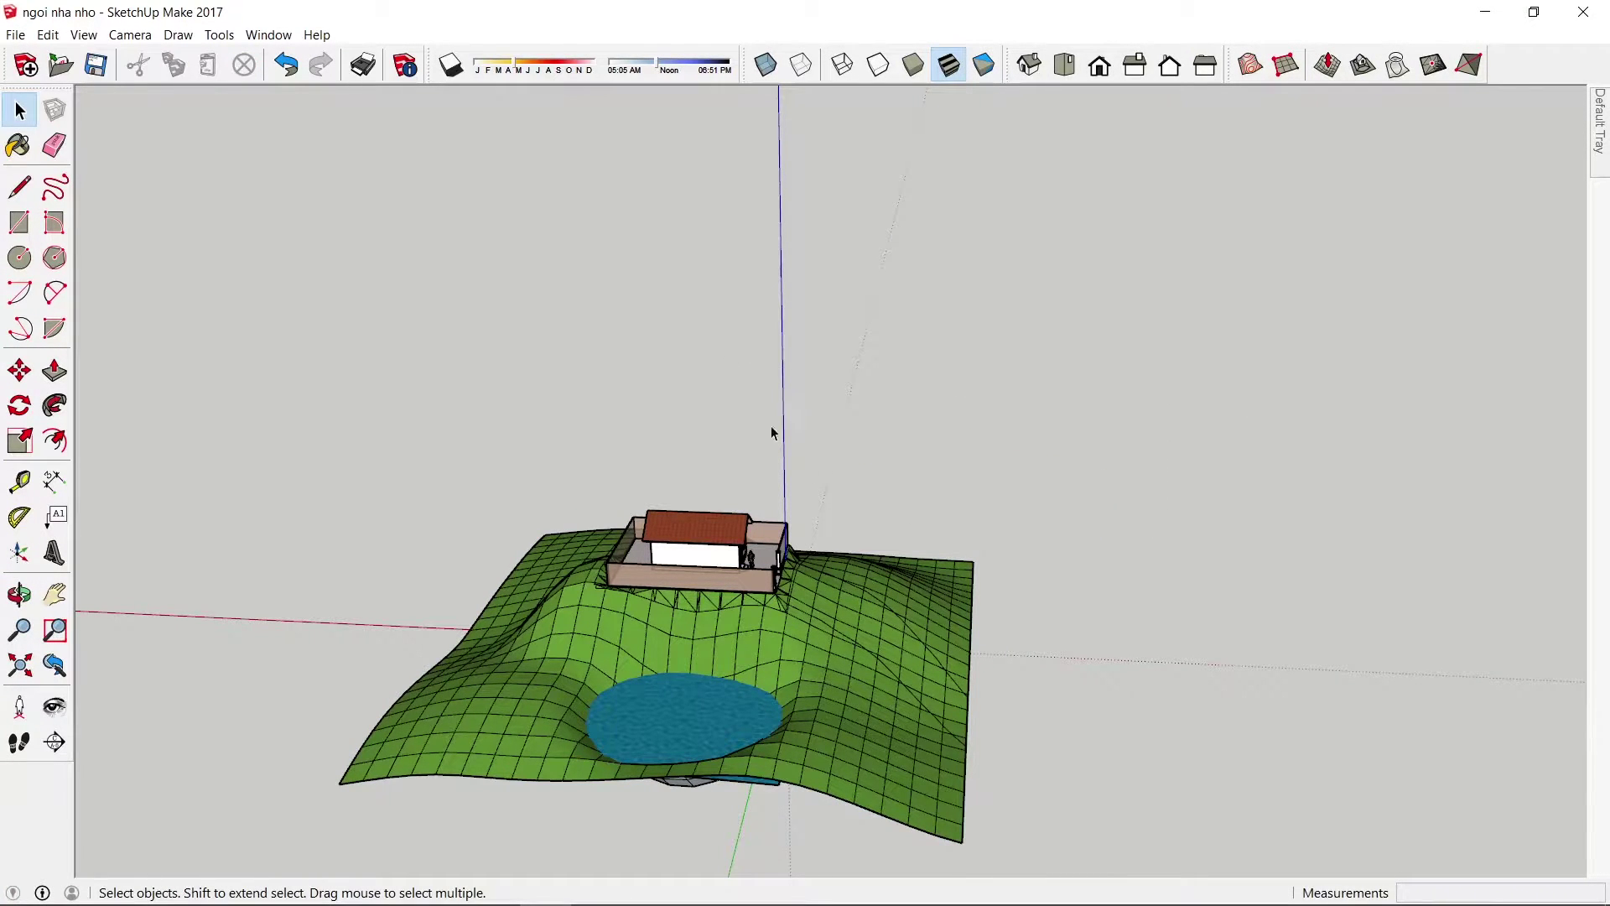
middle_drag(863, 573, 841, 672)
- Zoom in on the path area and open the terrain group to select a path face
scroll(837, 536, up, 5)
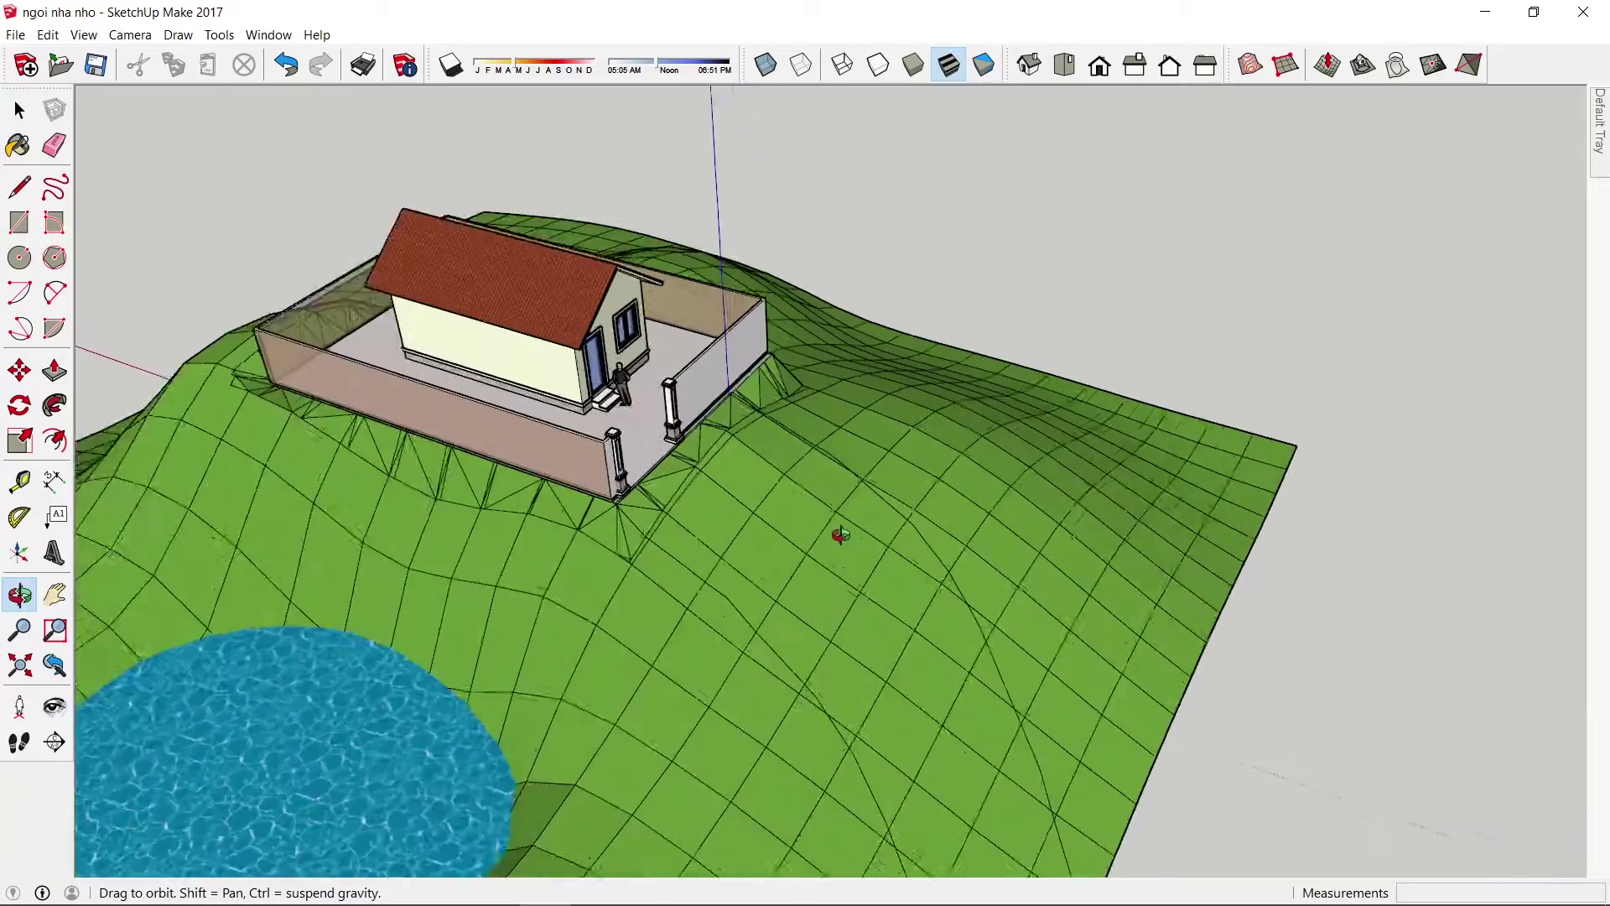
scroll(731, 618, up, 2)
mouse_move(730, 618)
middle_down()
mouse_move(752, 496)
mouse_move(841, 442)
middle_up()
scroll(913, 788, down, 5)
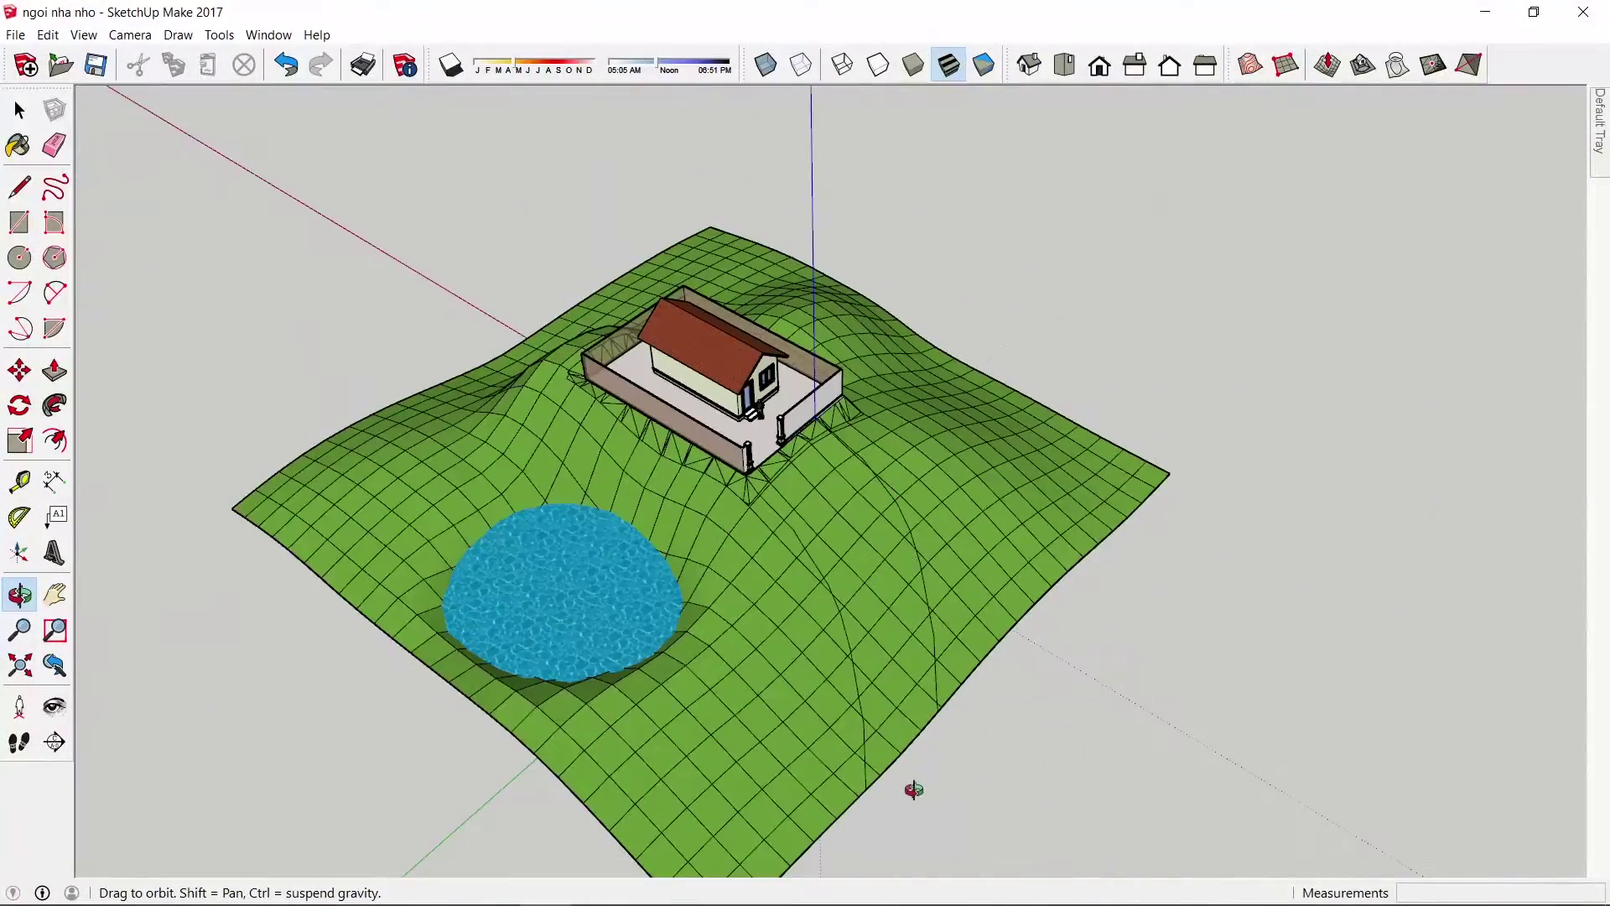
scroll(884, 751, up, 6)
middle_drag(883, 751, 828, 676)
double_click(816, 669)
triple_click(827, 675)
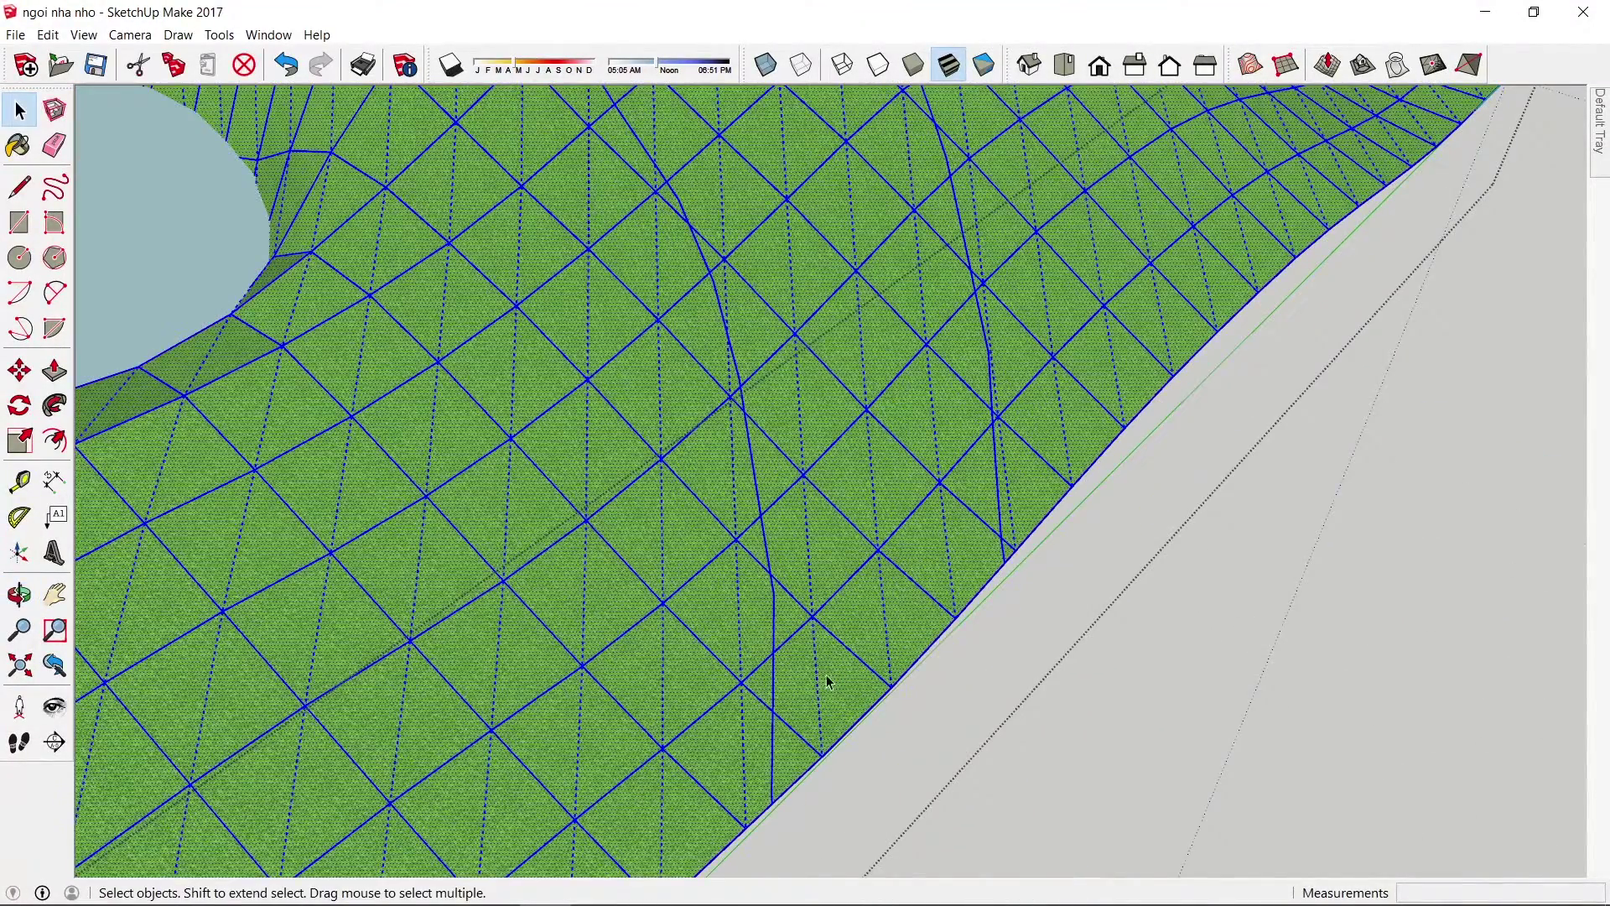
click(822, 681)
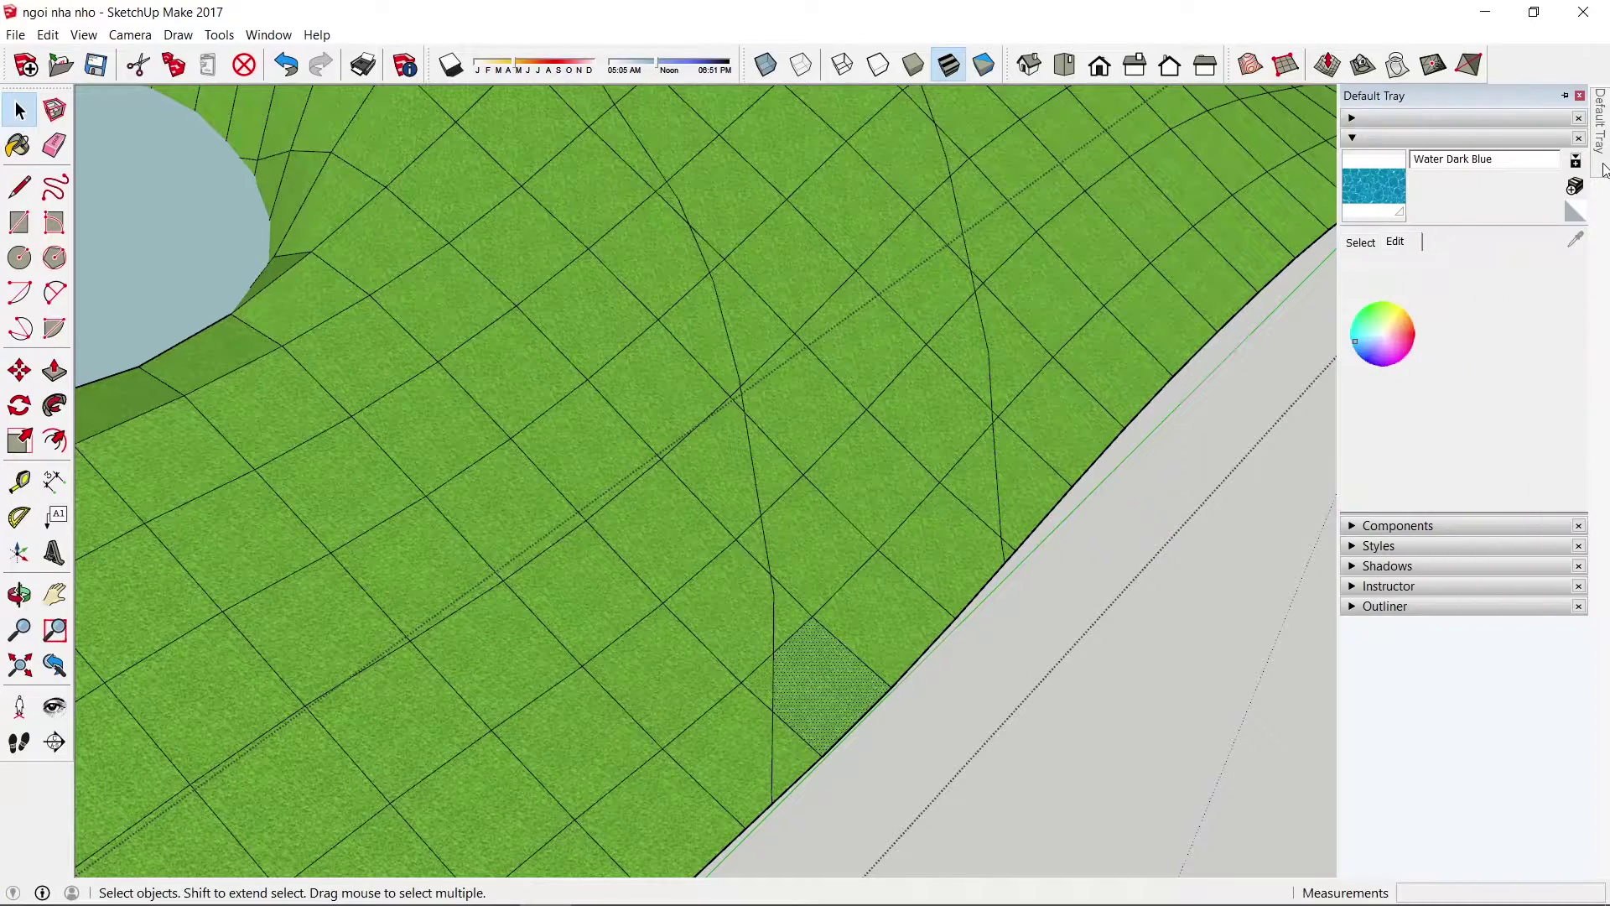
- Choose a grey material from the Asphalt and Concrete collection
click(1359, 243)
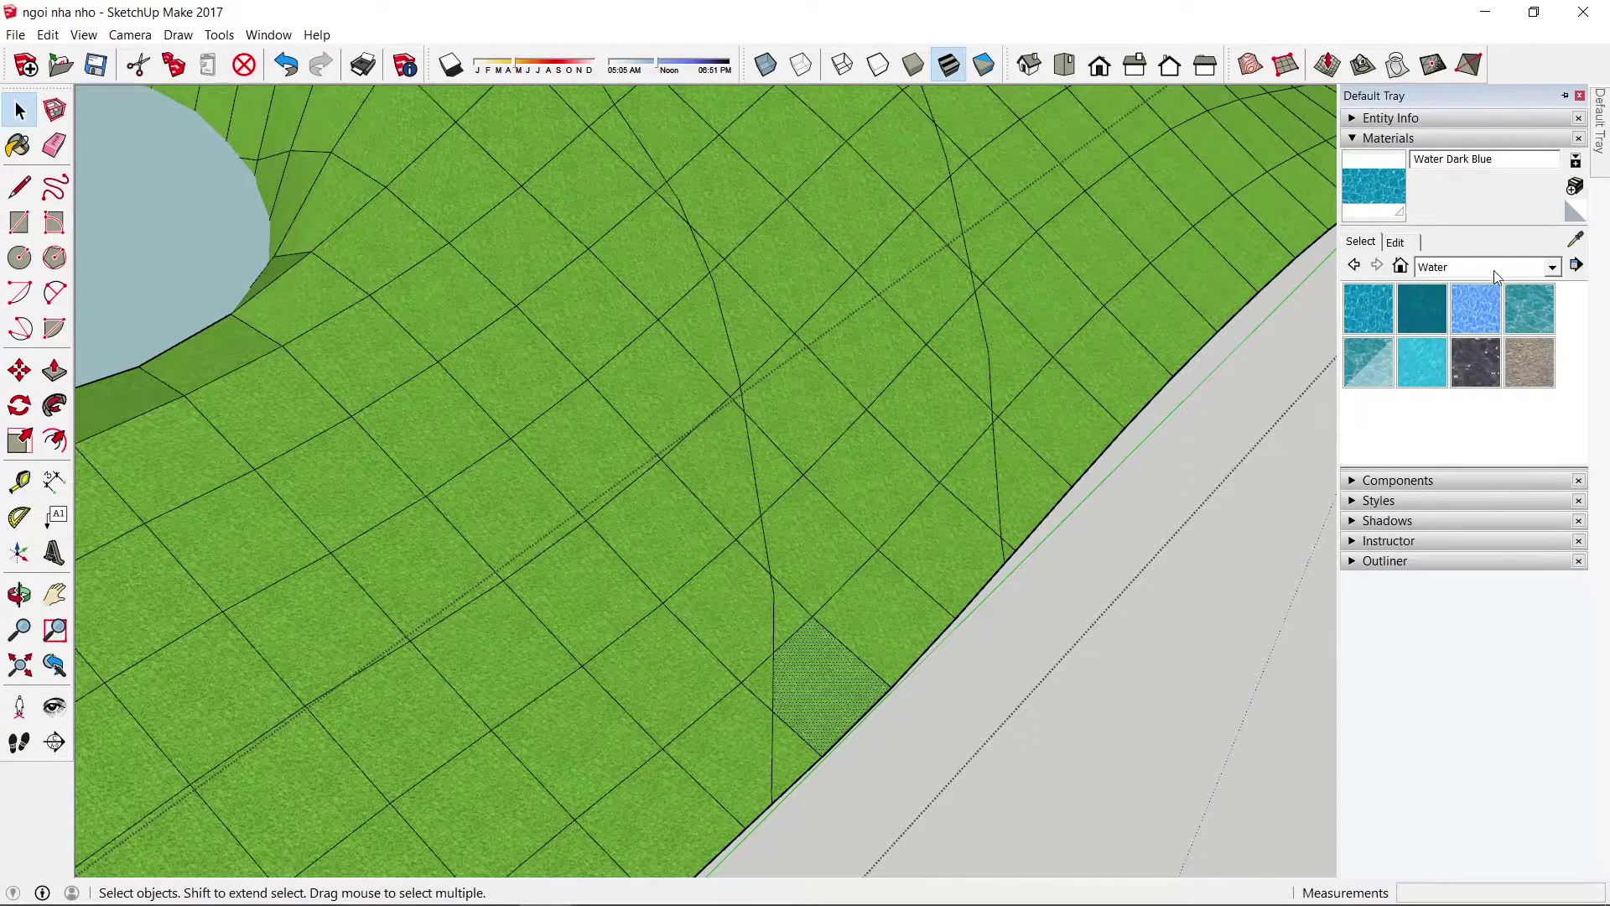
click(1493, 269)
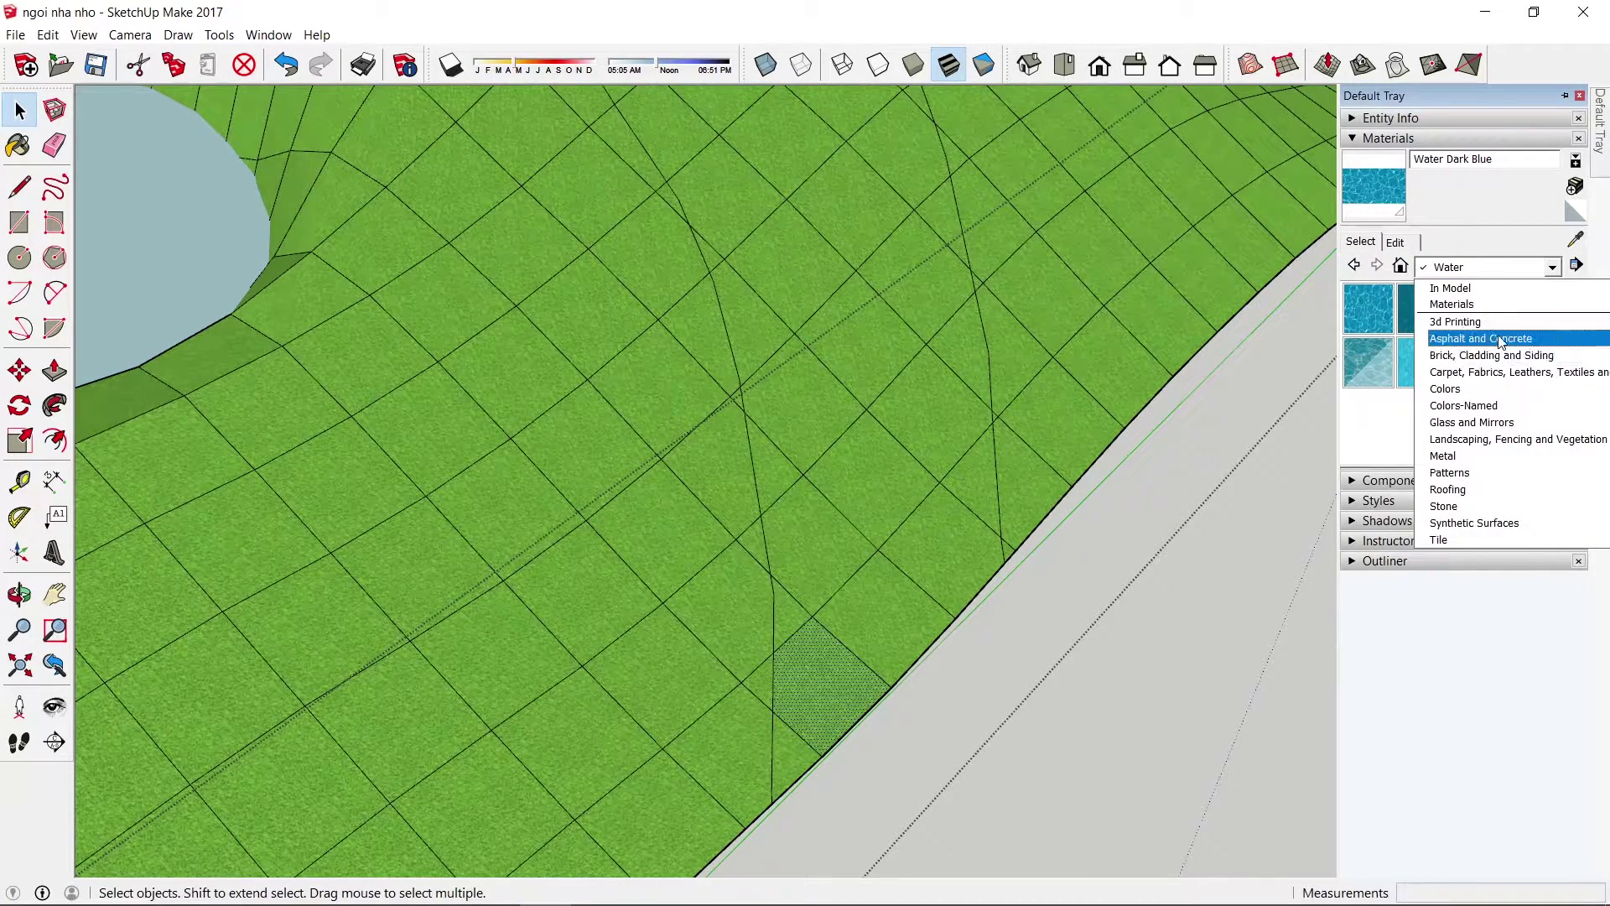
click(1480, 338)
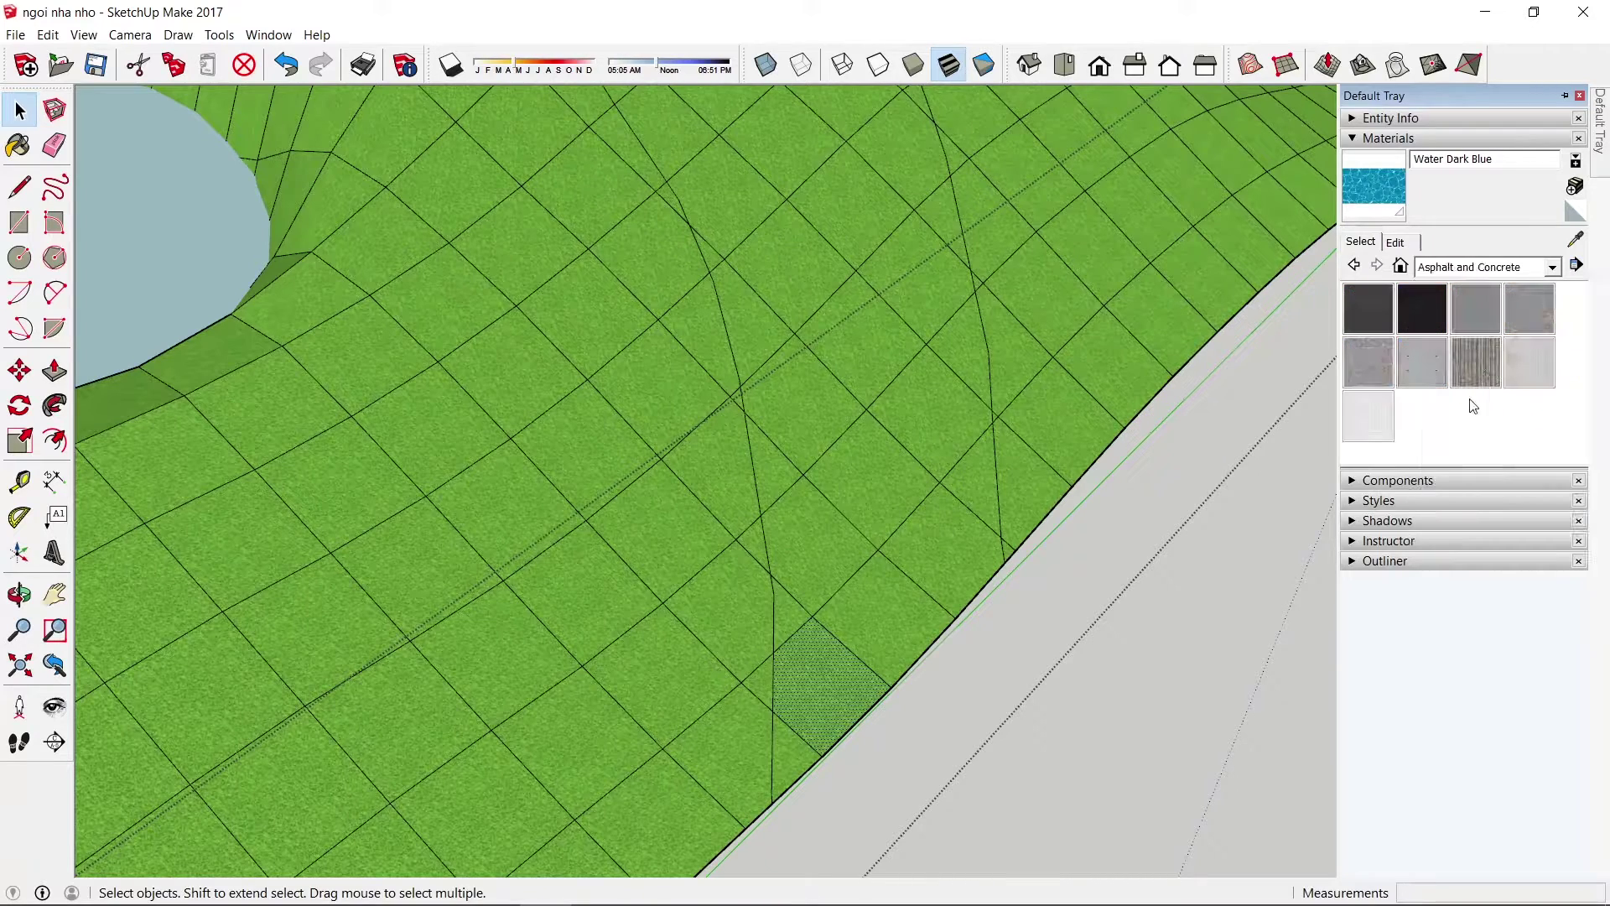
click(1523, 303)
- Paint the grass faces along and above the lower path strip grey
click(797, 757)
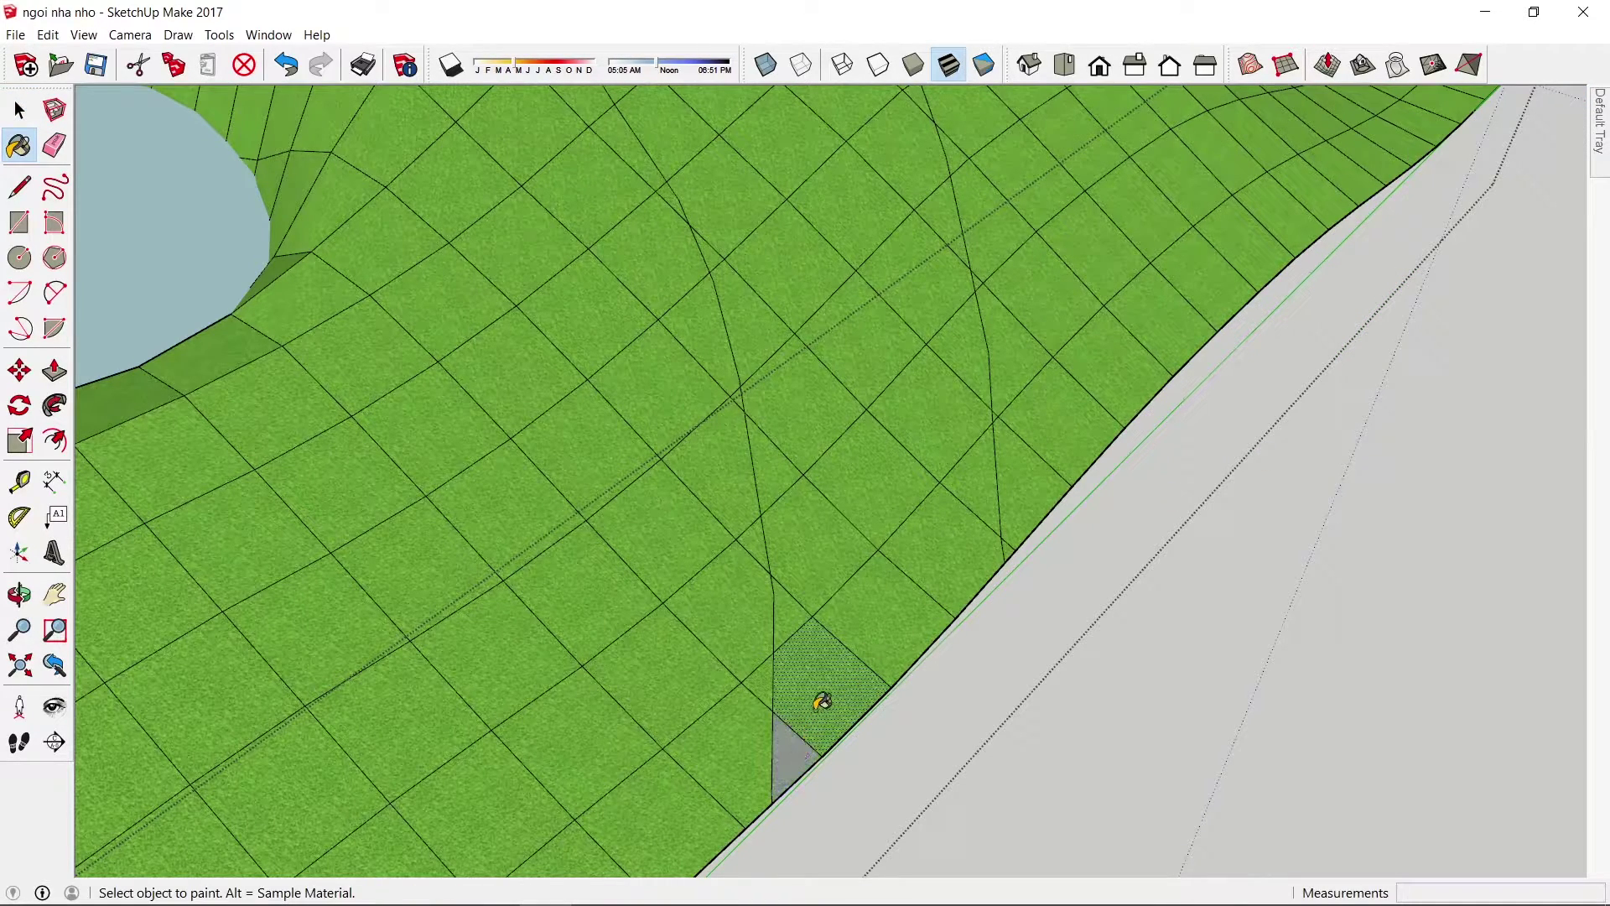
click(847, 671)
click(914, 604)
click(947, 545)
click(980, 488)
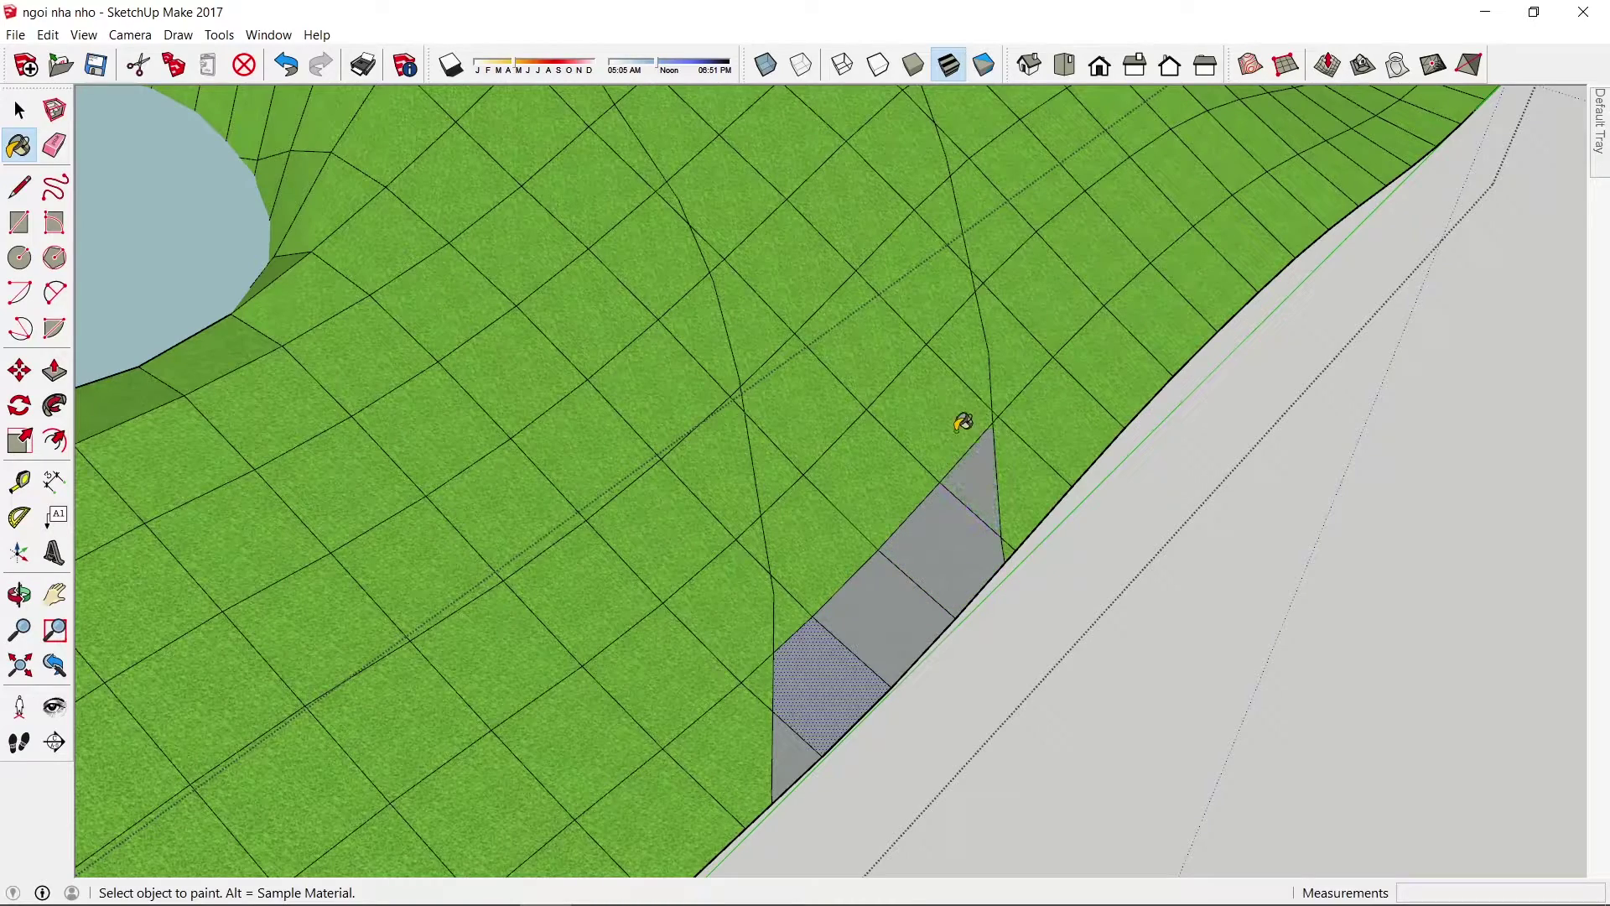
click(963, 420)
scroll(1003, 542, up, 2)
click(733, 603)
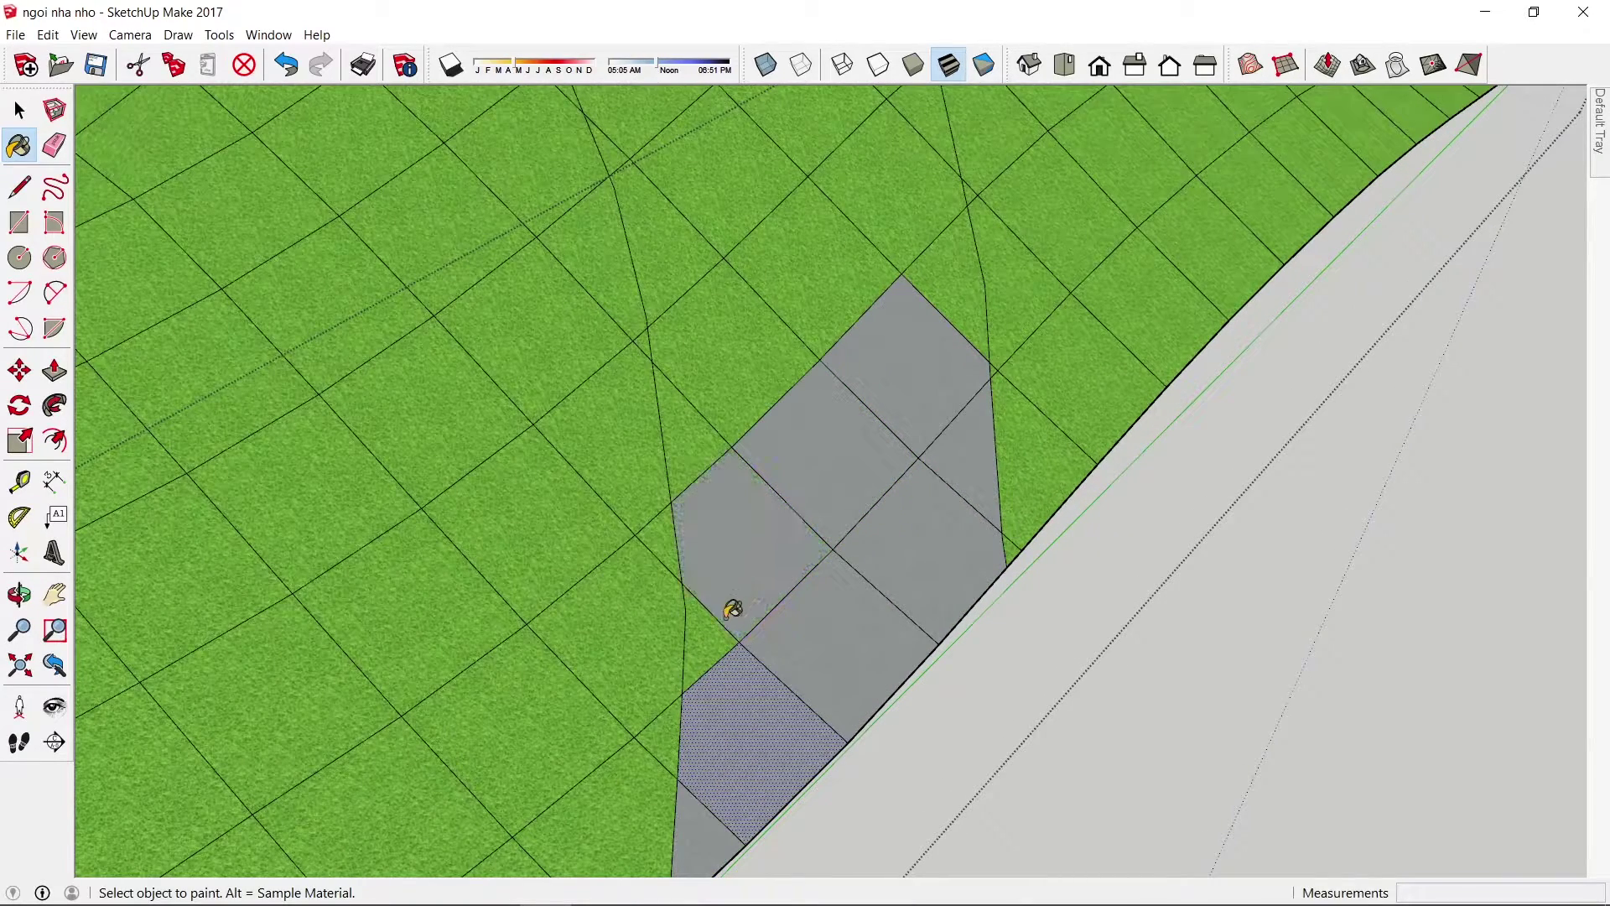
click(710, 629)
click(694, 431)
click(721, 355)
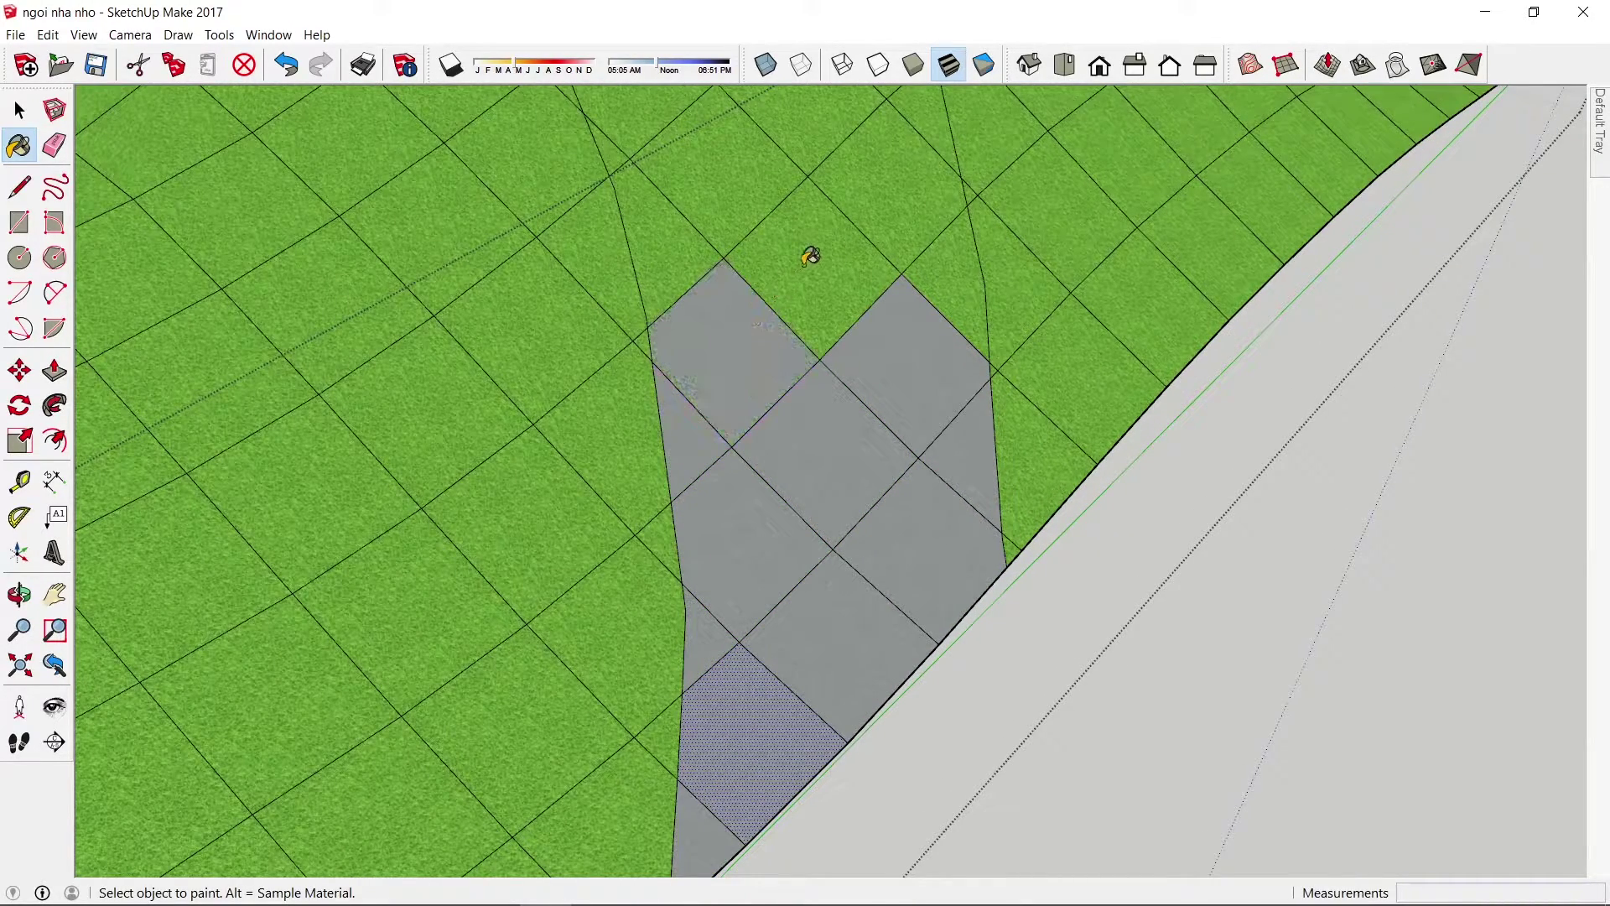
click(809, 252)
click(962, 244)
scroll(898, 352, down, 3)
scroll(897, 352, up, 2)
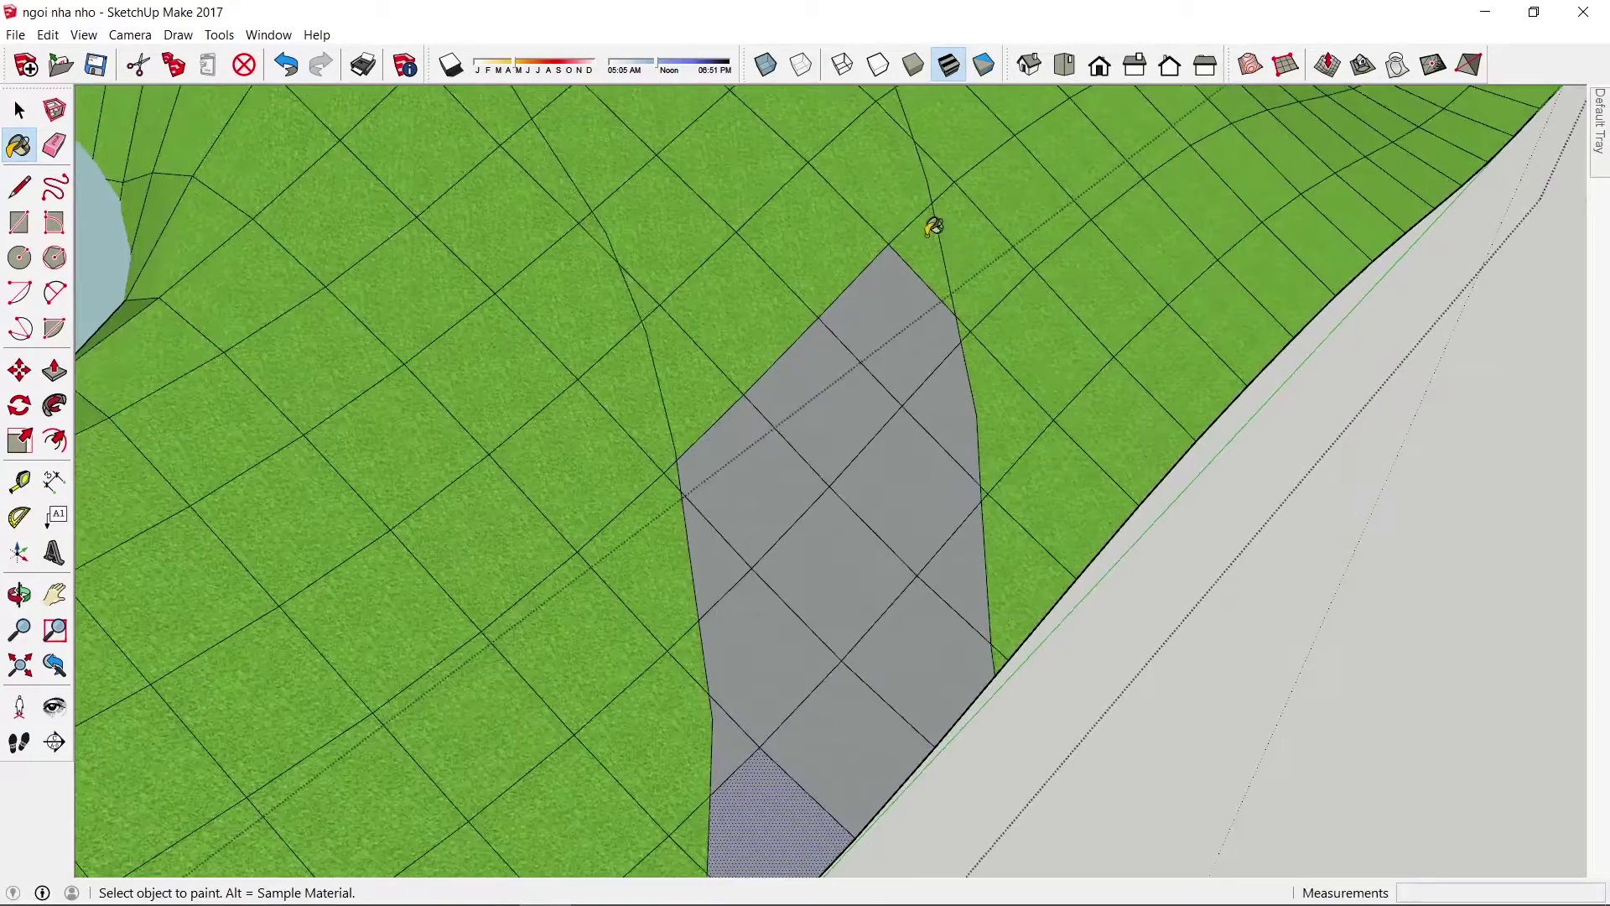
scroll(931, 226, up, 1)
scroll(951, 307, up, 1)
scroll(952, 307, up, 1)
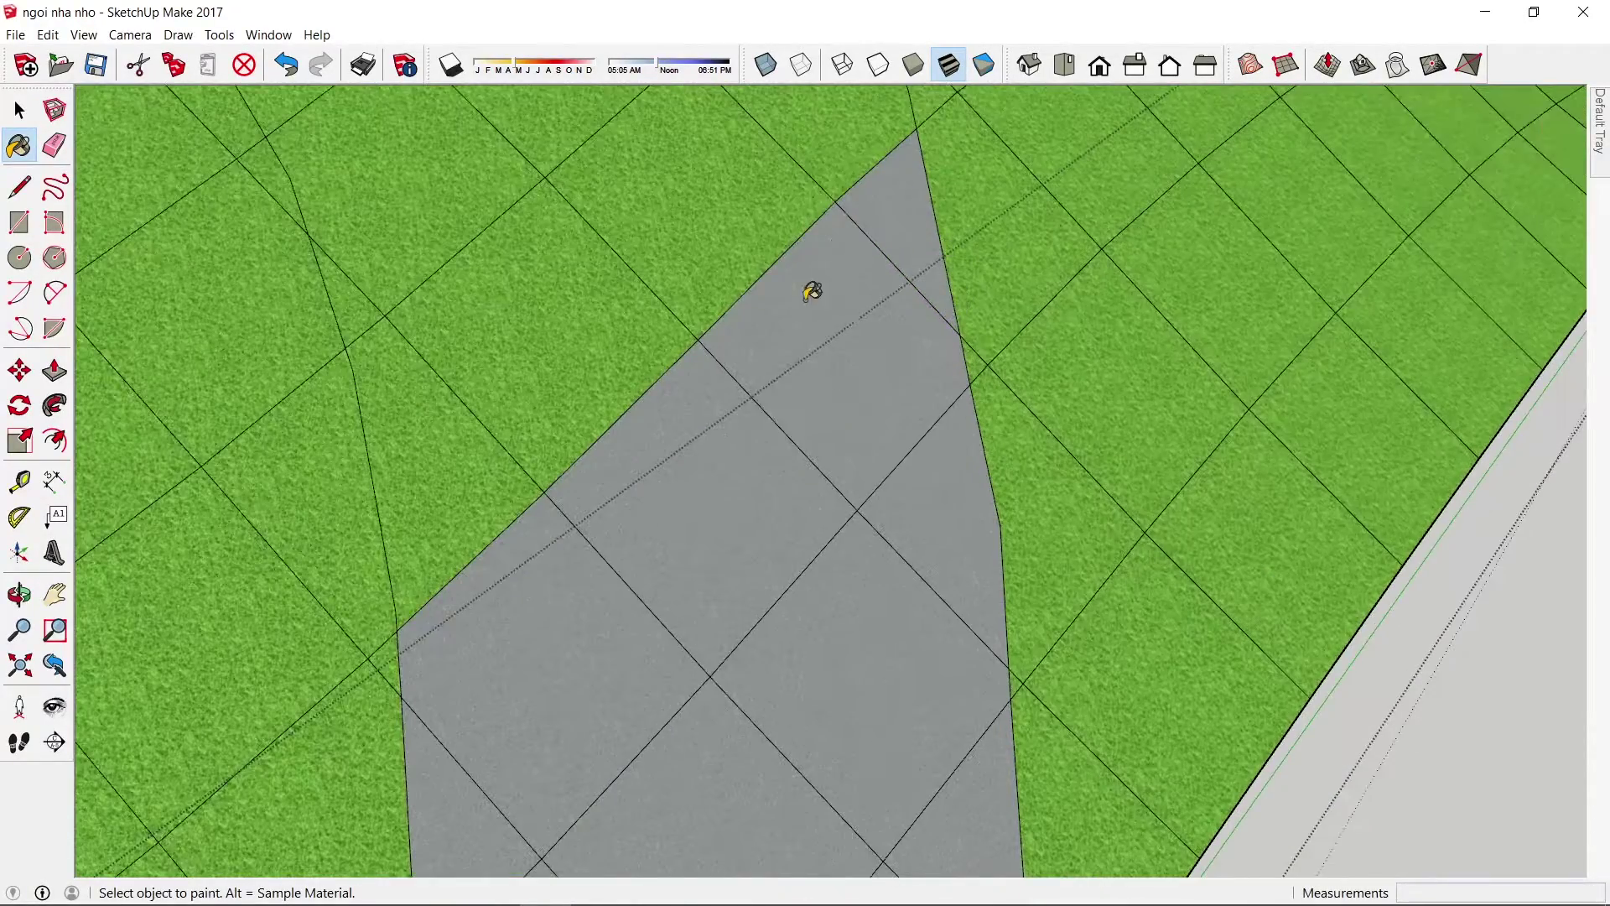
- Paint the grass faces along the path's upper-left edge and top grey
click(735, 234)
click(582, 327)
scroll(629, 567, down, 2)
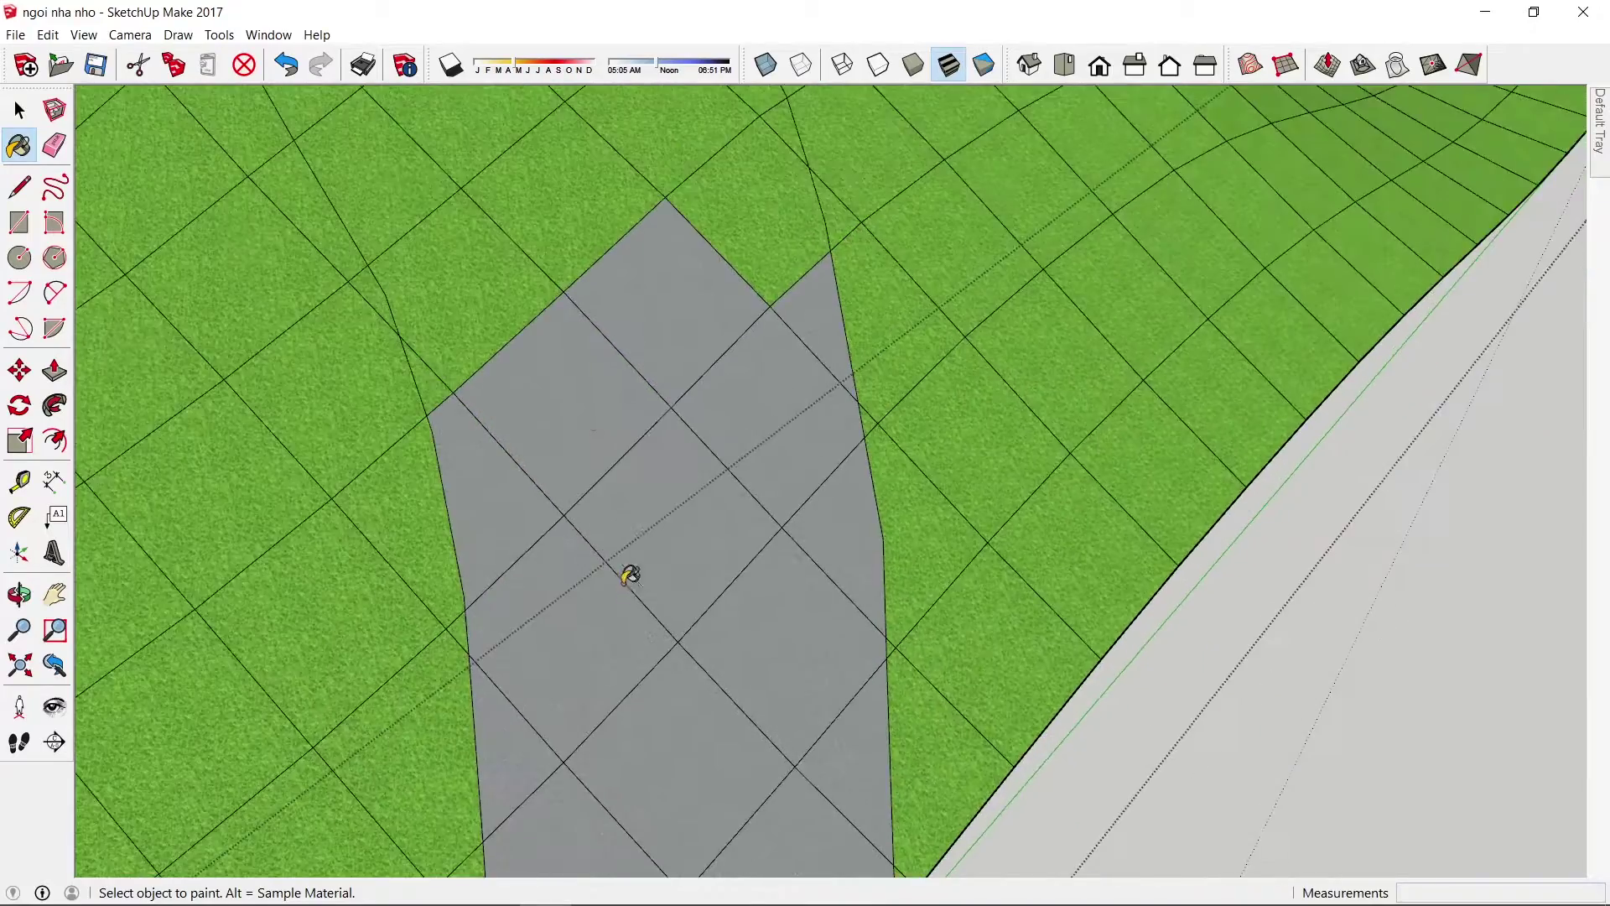
scroll(532, 384, down, 1)
scroll(470, 399, up, 1)
click(533, 316)
click(625, 243)
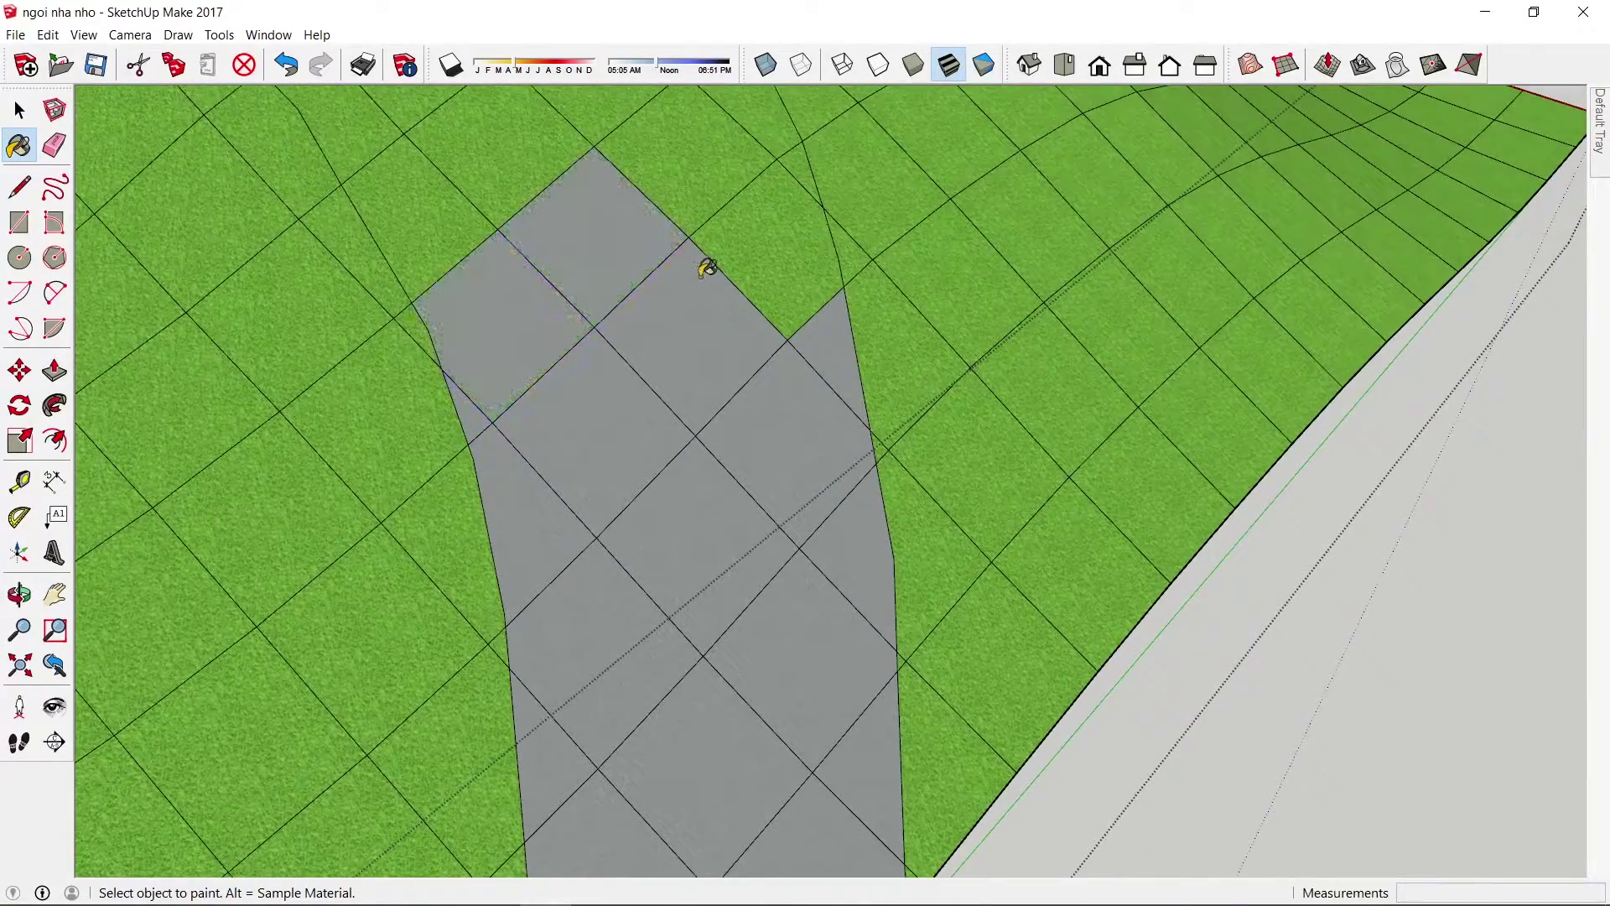
click(776, 234)
scroll(780, 201, down, 2)
scroll(759, 151, up, 2)
click(795, 200)
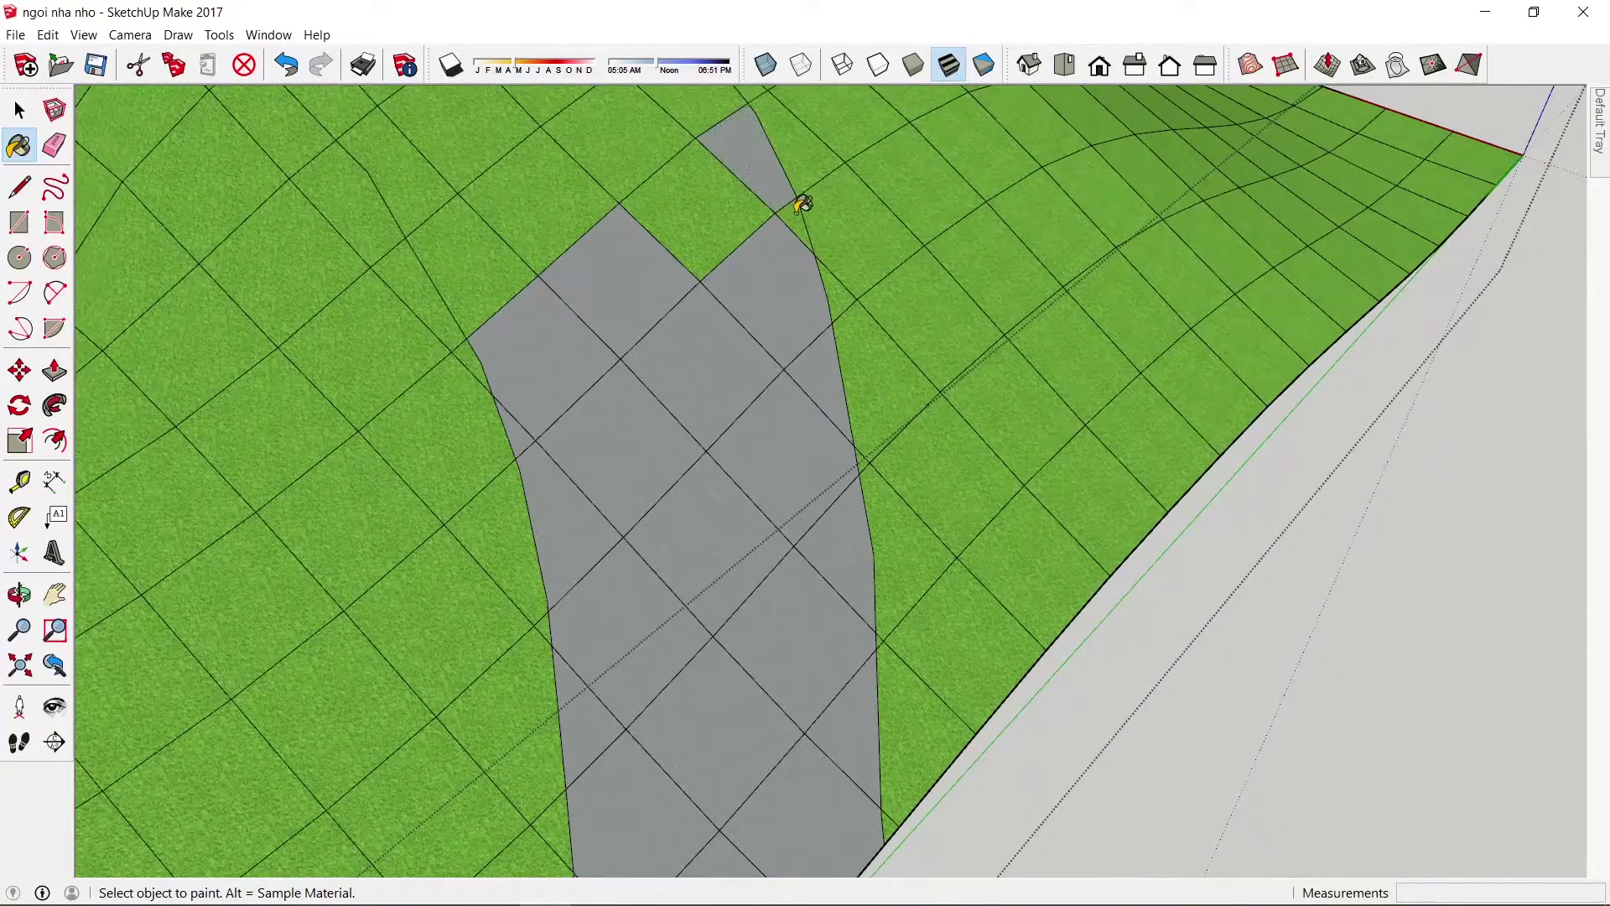
scroll(712, 201, down, 2)
scroll(701, 204, up, 1)
scroll(701, 205, up, 2)
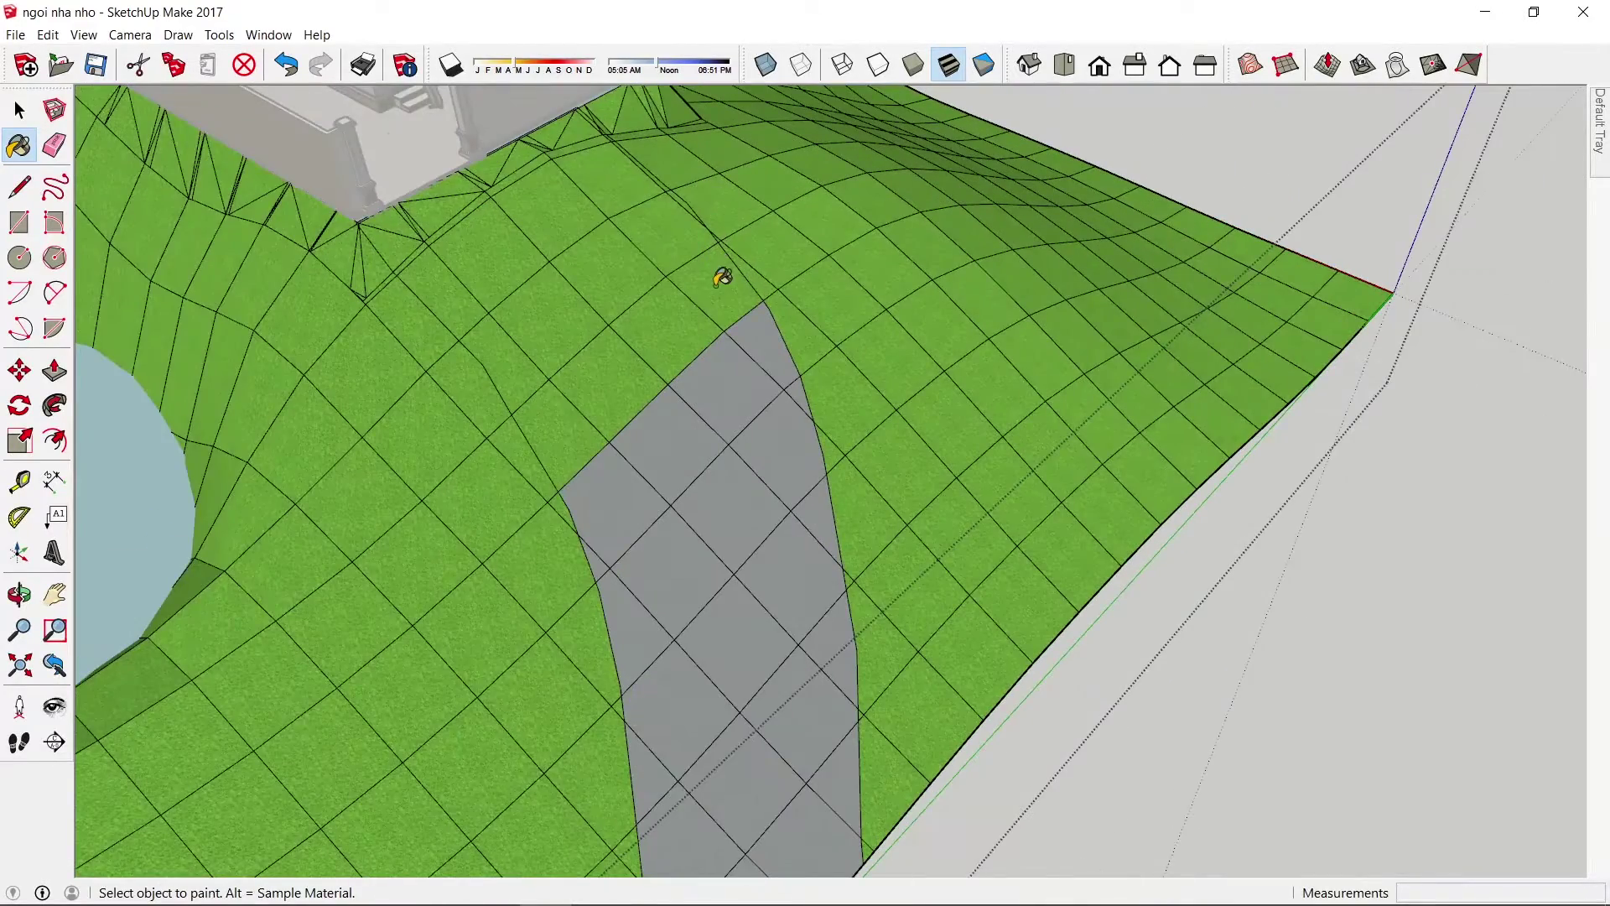
click(543, 365)
click(551, 320)
click(610, 278)
click(664, 242)
scroll(675, 191, up, 3)
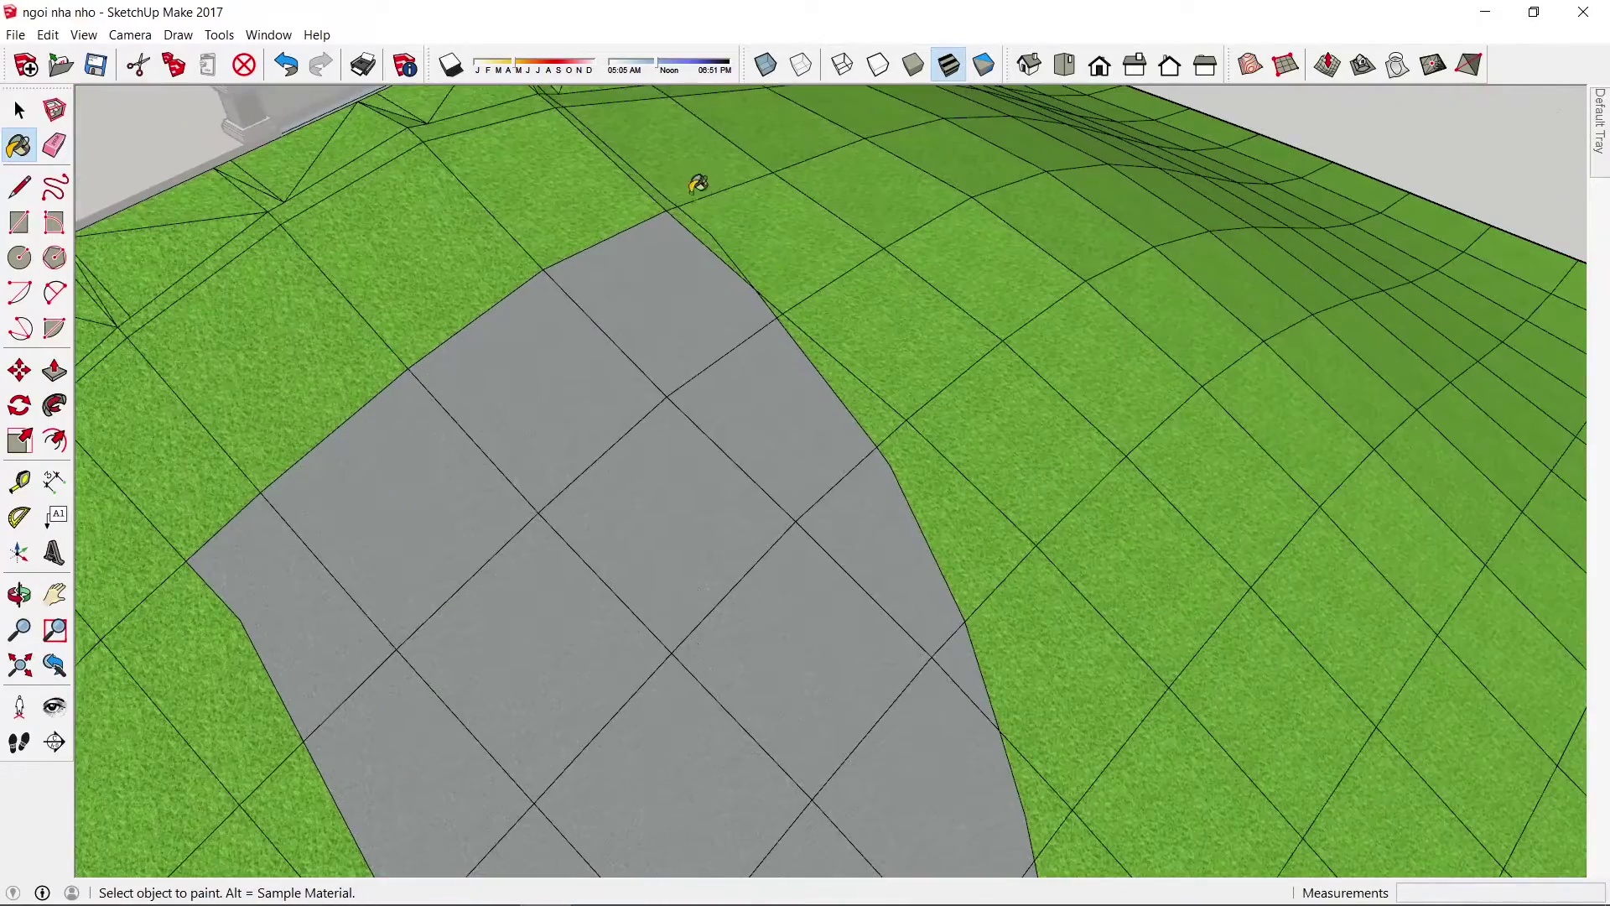
scroll(645, 161, down, 1)
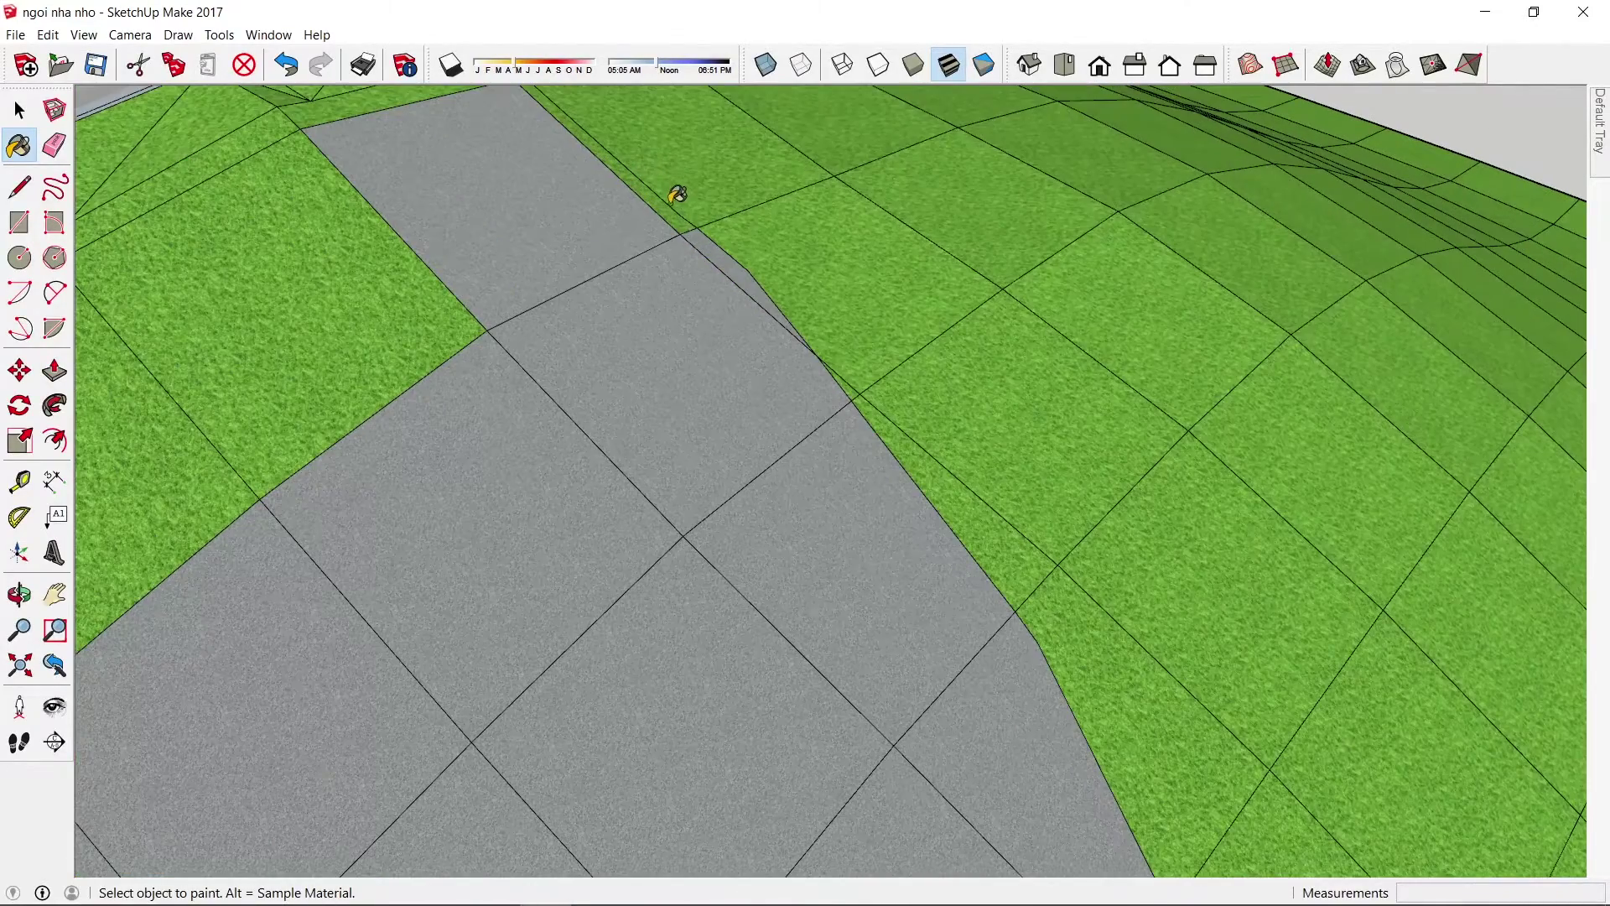
- Paint the grass triangles by the house wall and left of the path grey
mouse_move(668, 198)
middle_down()
mouse_move(797, 406)
mouse_move(675, 202)
middle_up()
scroll(672, 248, up, 3)
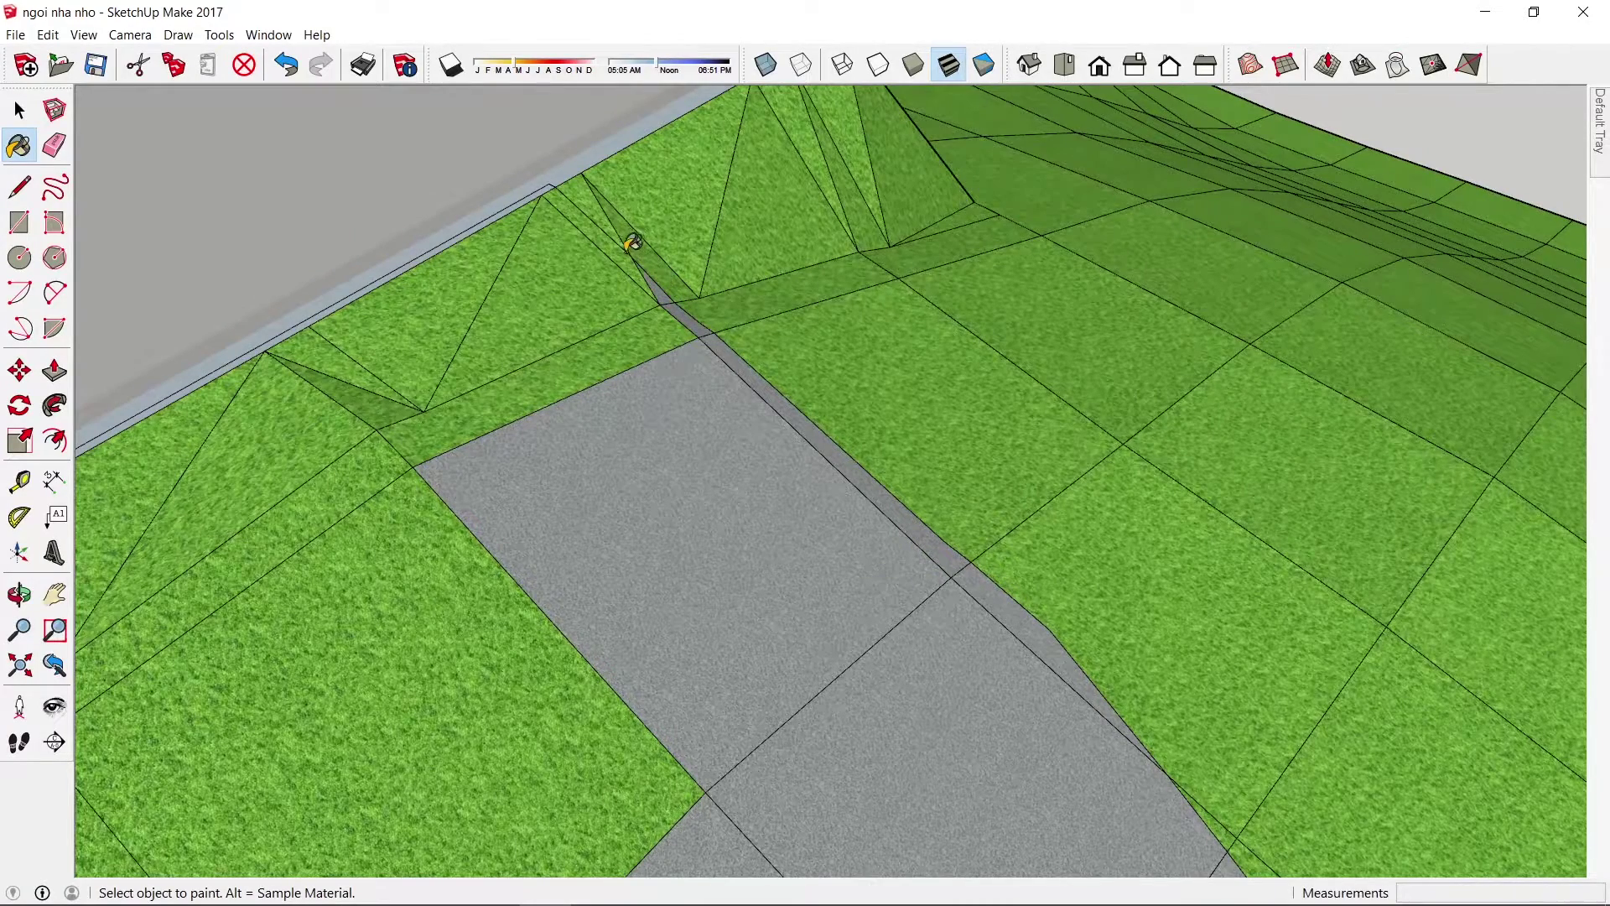
click(508, 251)
click(590, 286)
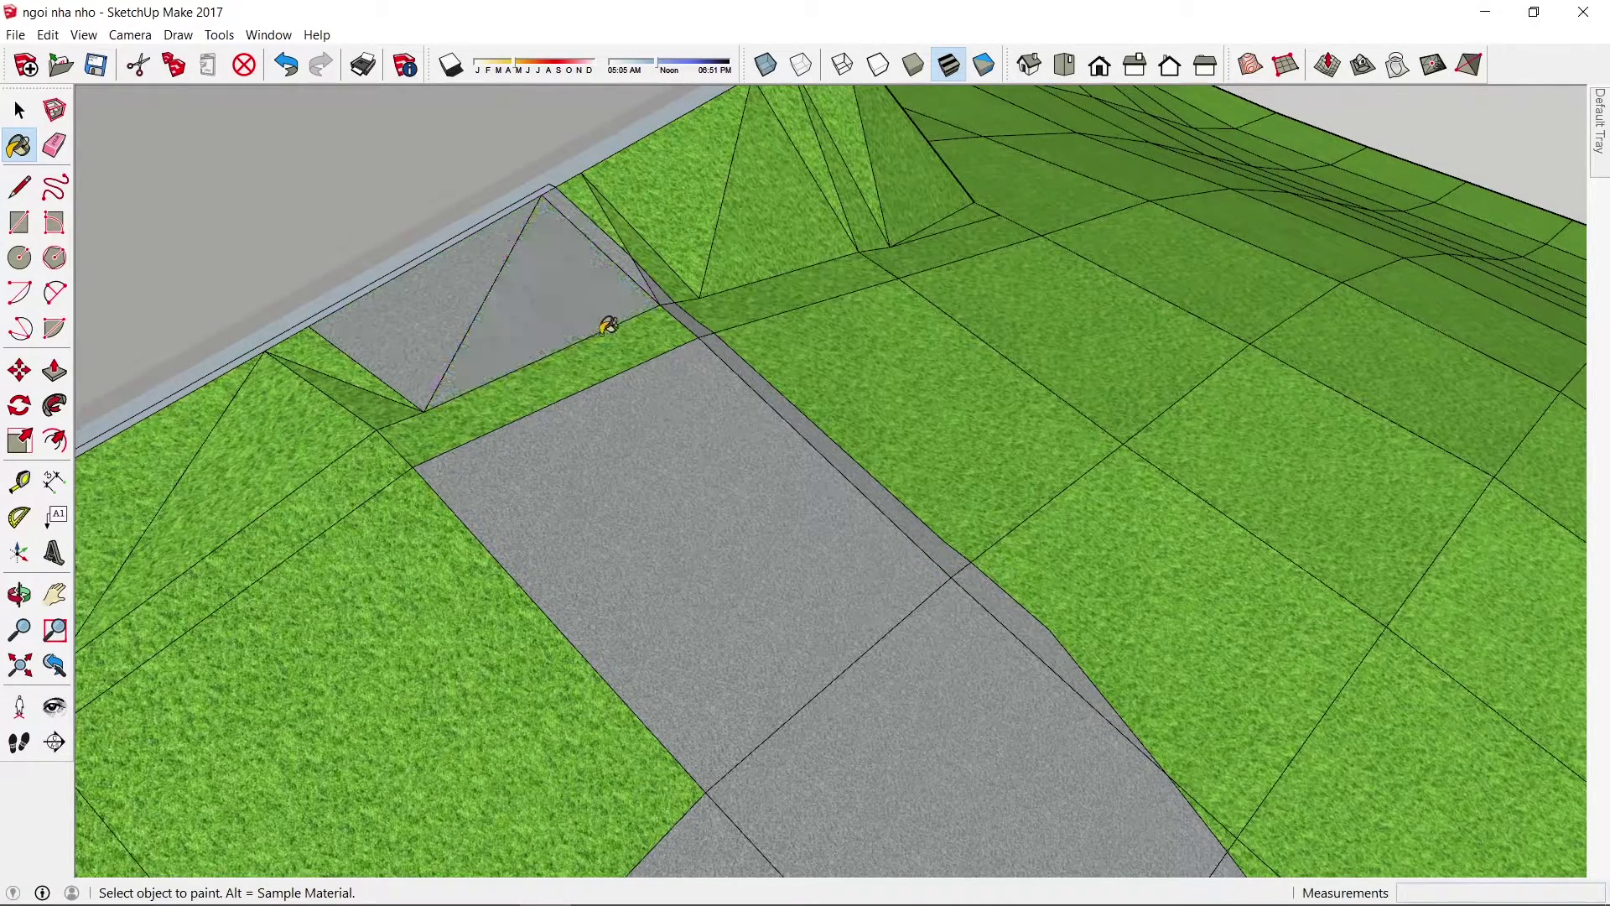
click(599, 353)
click(390, 409)
click(306, 468)
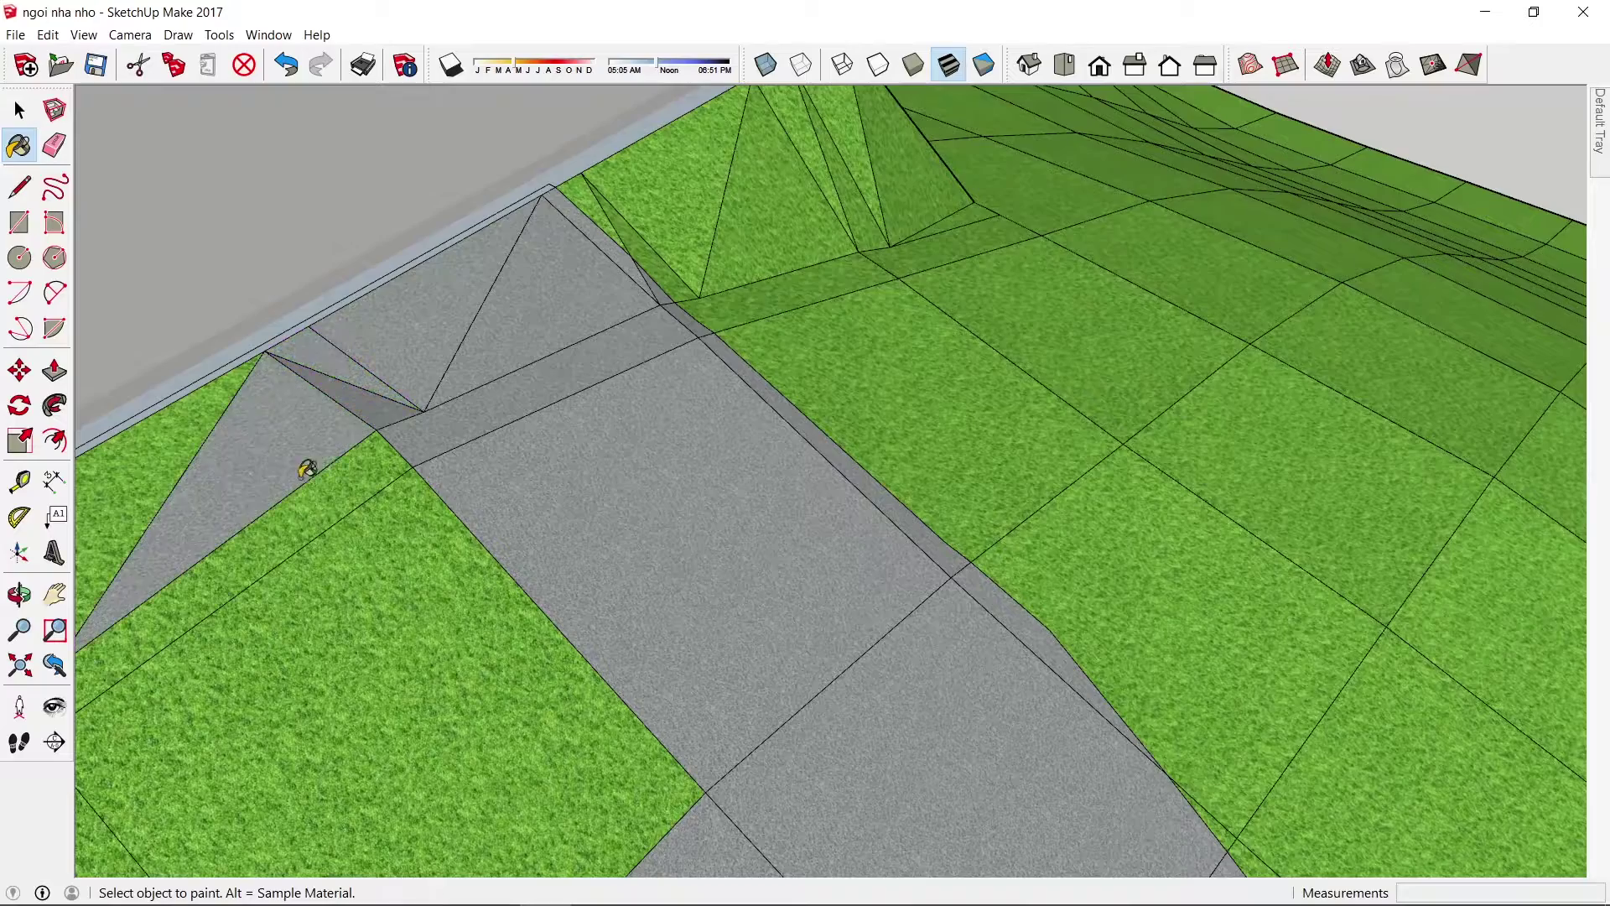
click(370, 532)
scroll(638, 472, down, 3)
scroll(637, 472, up, 1)
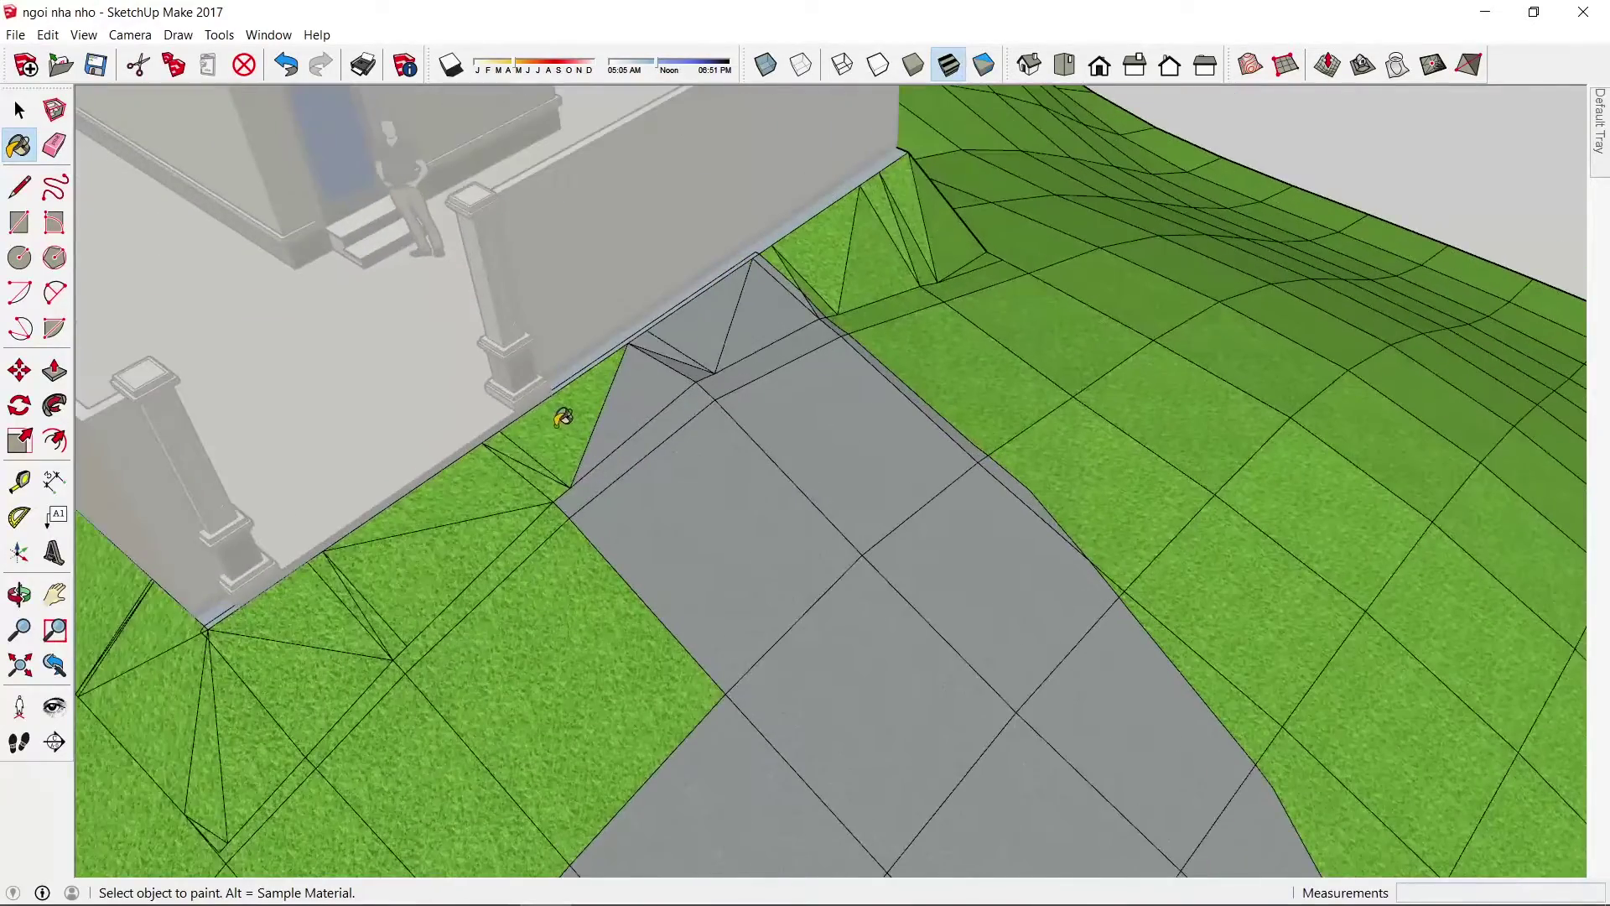
scroll(536, 428, up, 1)
click(564, 481)
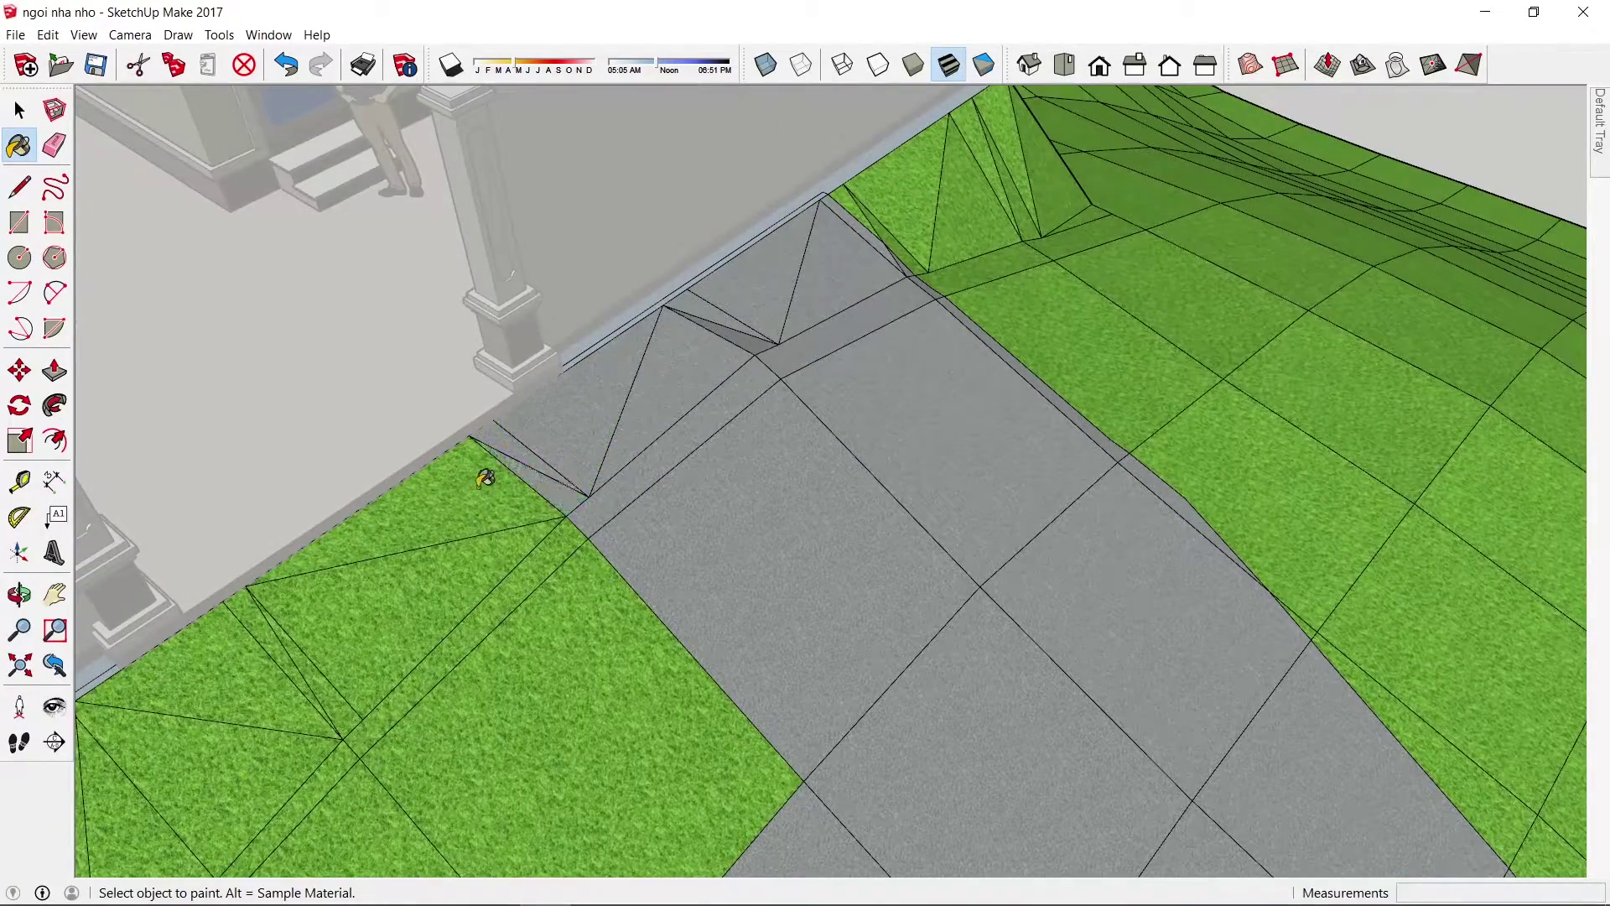
click(489, 467)
click(460, 582)
click(517, 582)
click(587, 549)
- Fill the last green triangle and thin grass strip on the path with grey
scroll(728, 480, down, 3)
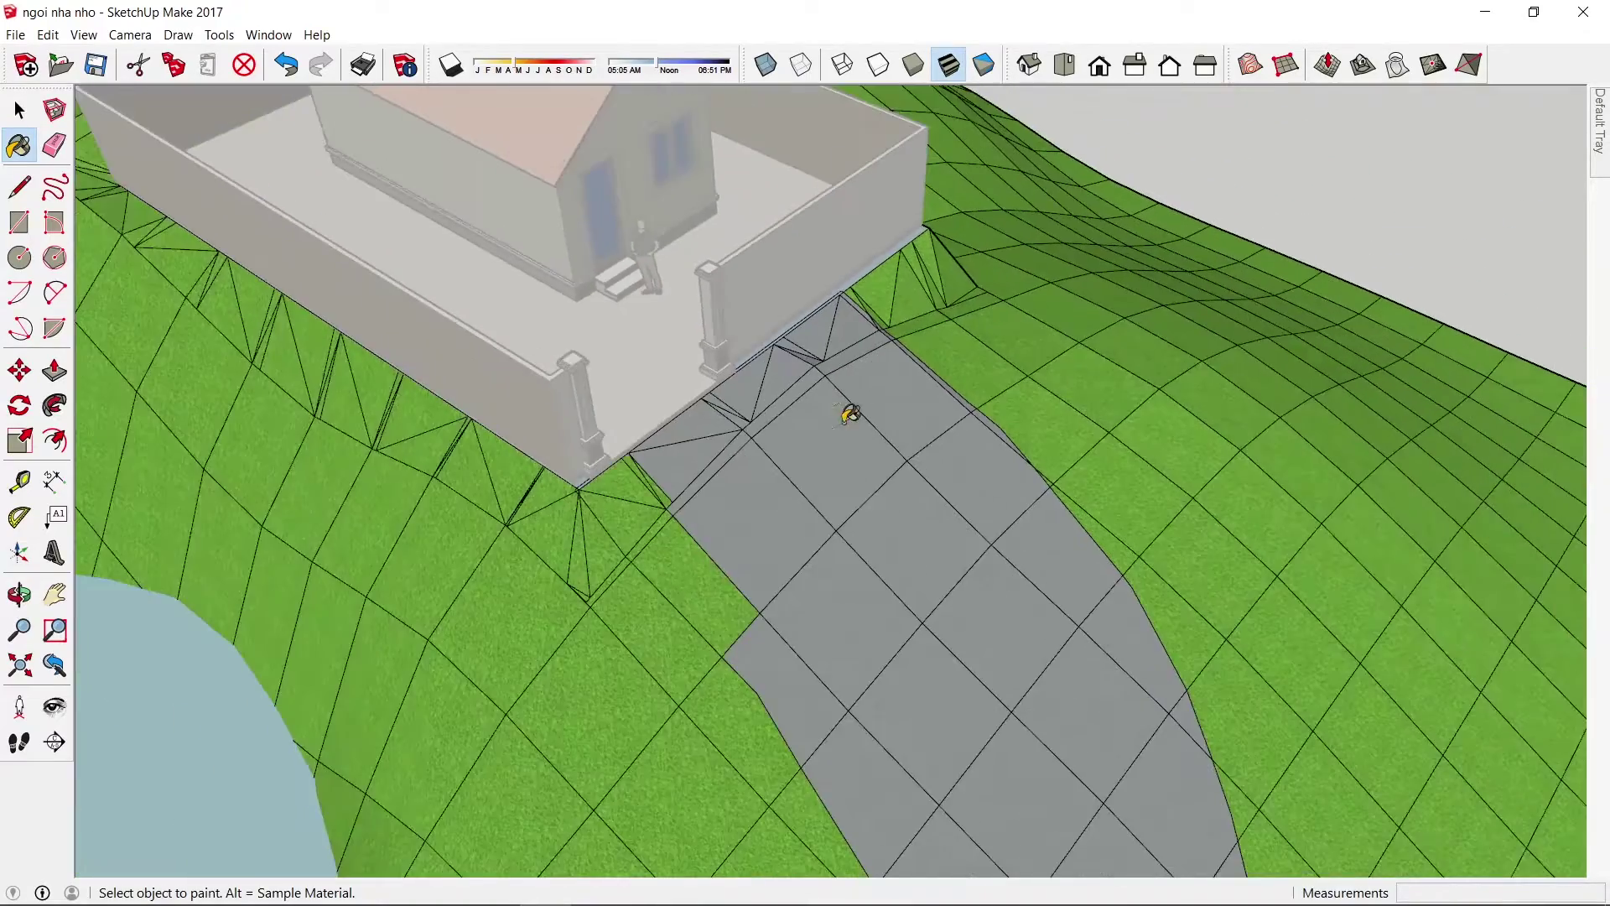
scroll(704, 525, up, 1)
scroll(640, 491, up, 1)
scroll(639, 490, up, 1)
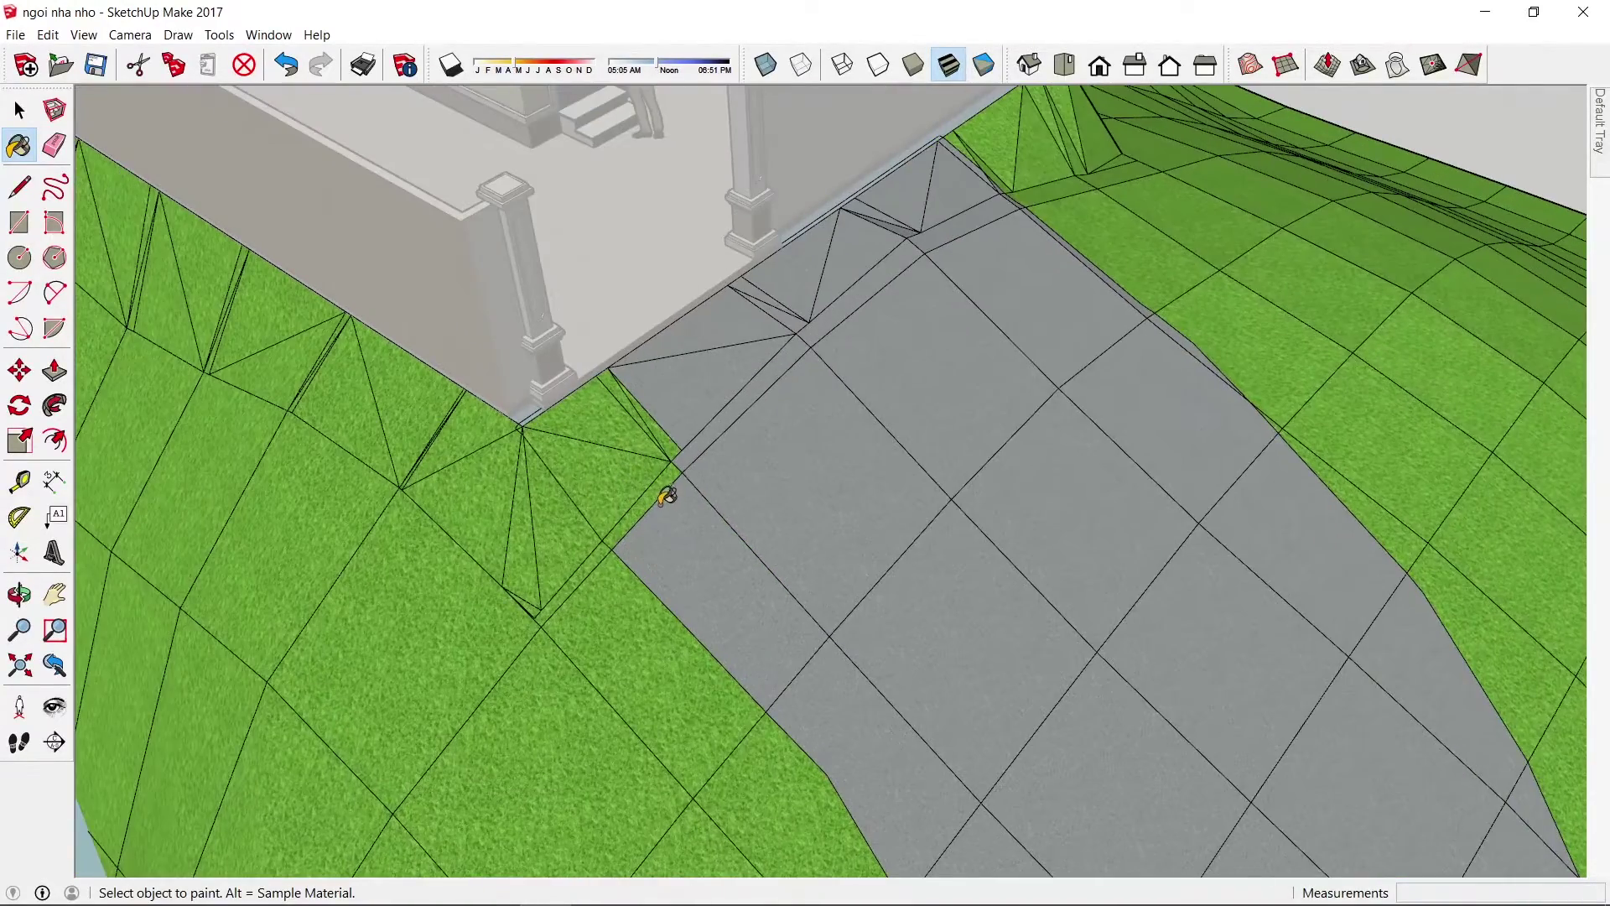
scroll(618, 399, up, 1)
click(632, 392)
scroll(637, 385, up, 1)
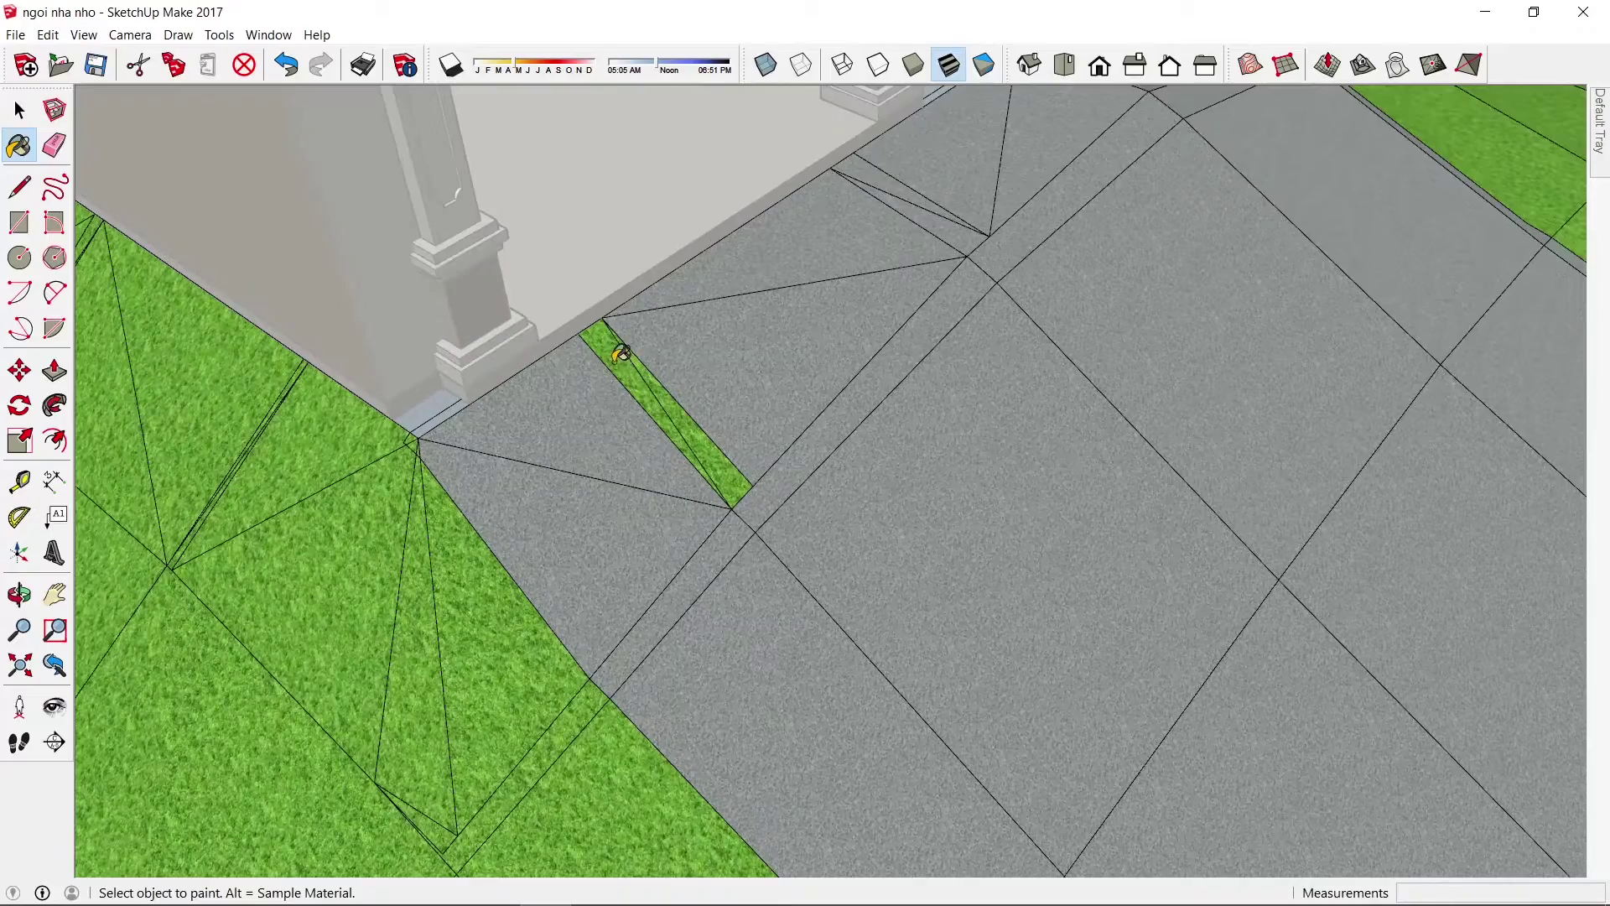
click(710, 436)
scroll(489, 373, down, 1)
scroll(819, 313, down, 3)
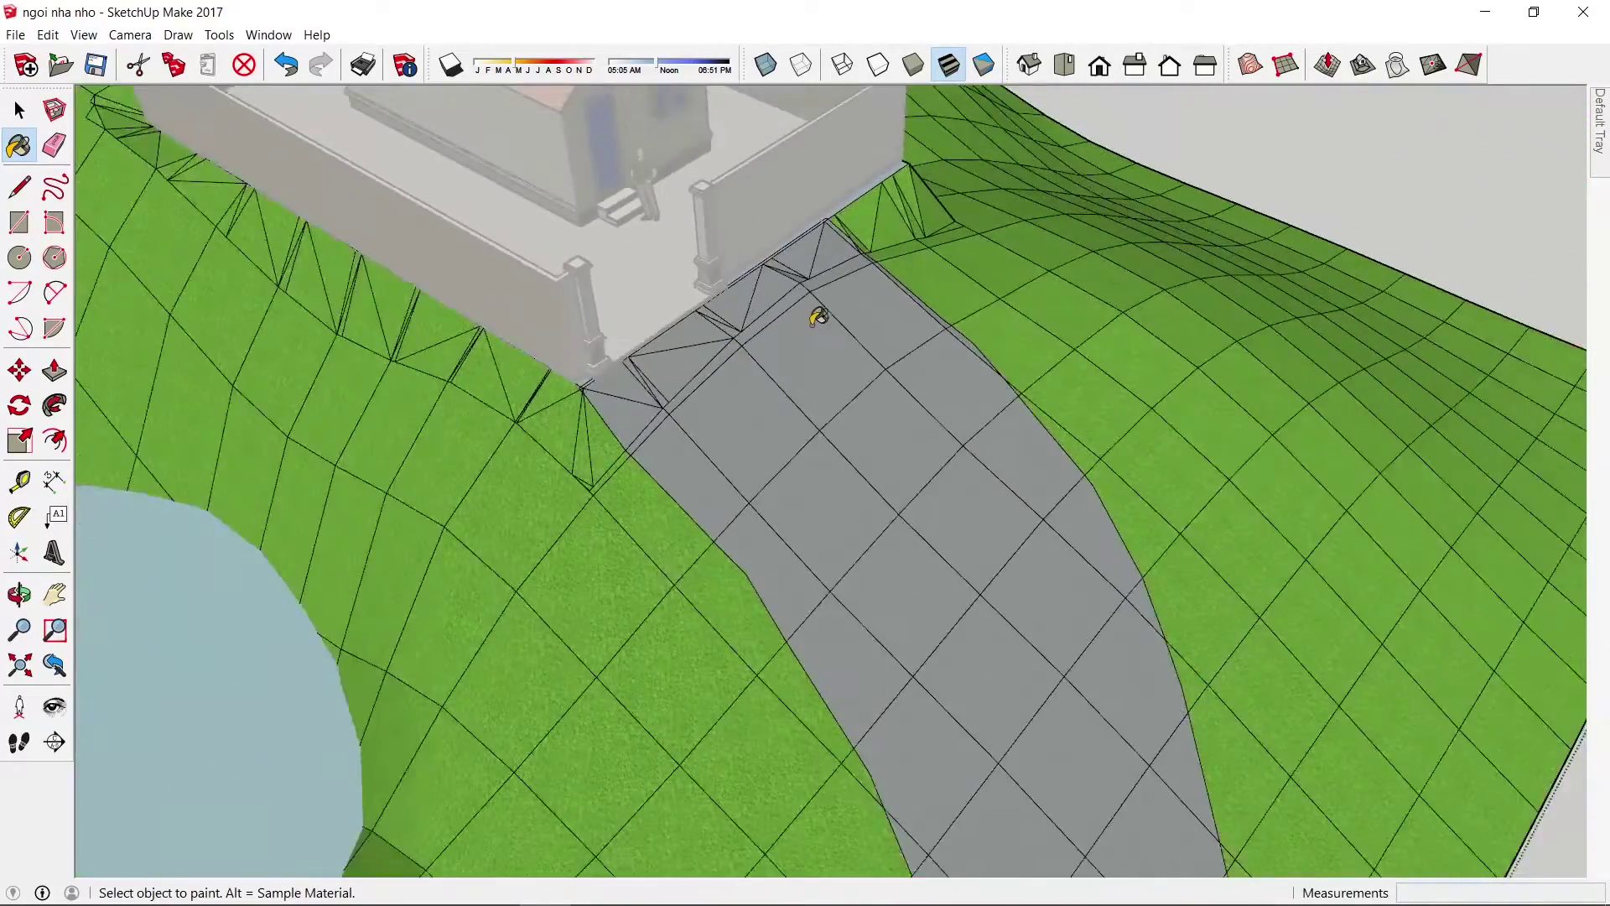
scroll(847, 359, down, 2)
scroll(953, 511, up, 1)
key(space)
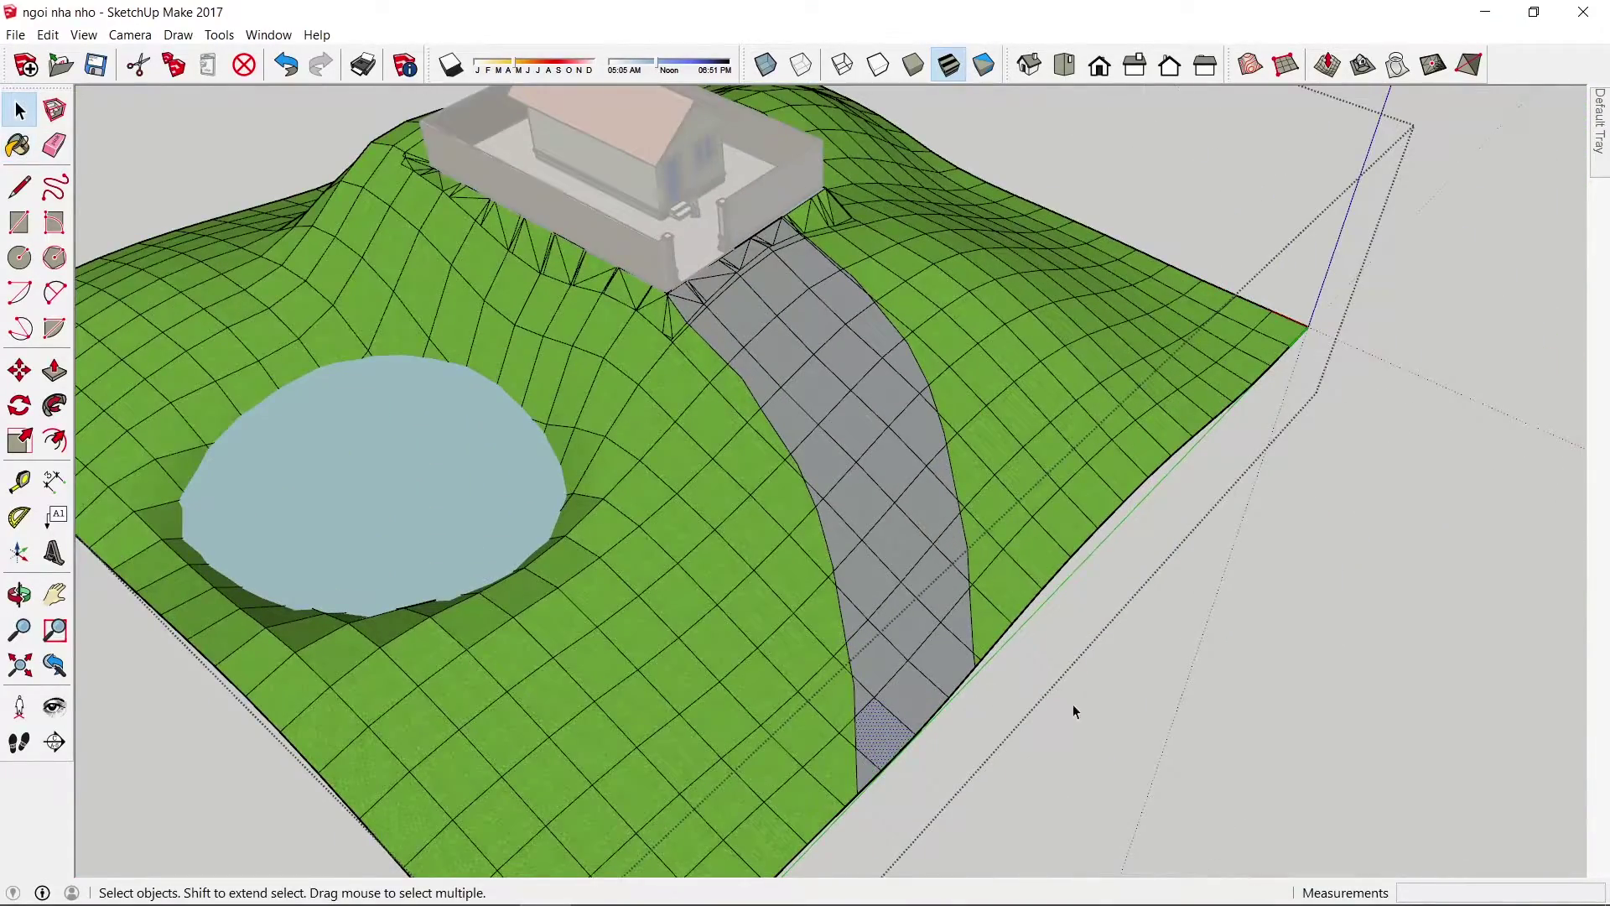
- Orbit around the terrain and open the Sandbox terrain group for editing
mouse_move(1068, 657)
middle_down()
mouse_move(883, 618)
mouse_move(1290, 379)
mouse_move(550, 471)
mouse_move(514, 586)
mouse_move(790, 568)
mouse_move(833, 516)
mouse_move(777, 546)
mouse_move(938, 528)
mouse_move(963, 543)
mouse_move(952, 550)
middle_up()
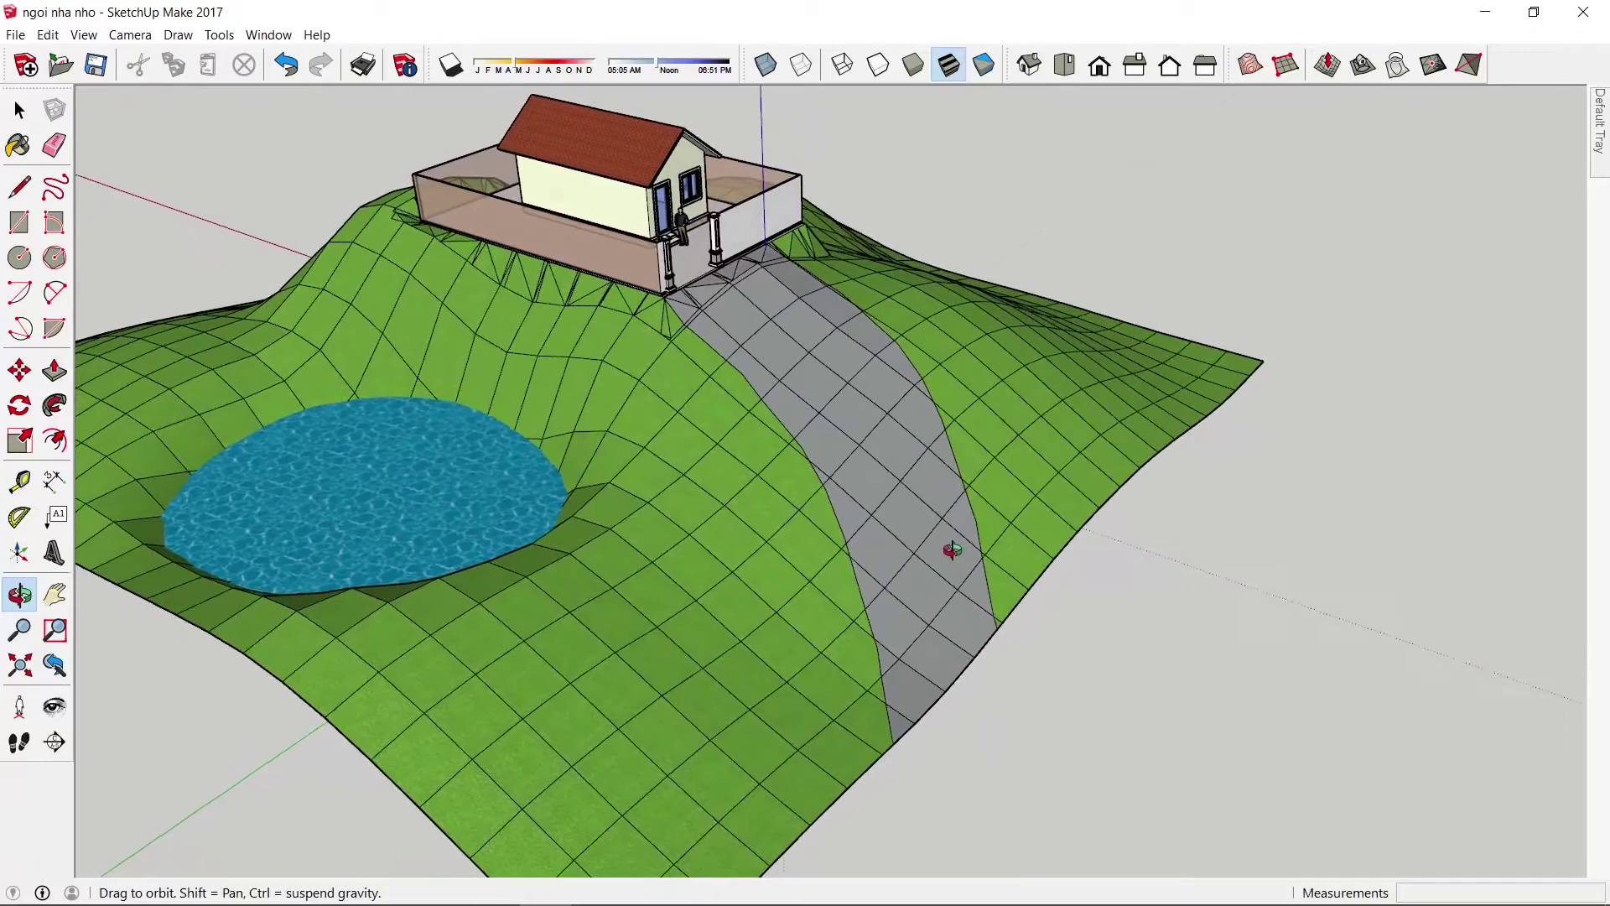
drag(952, 550, 921, 567)
key(space)
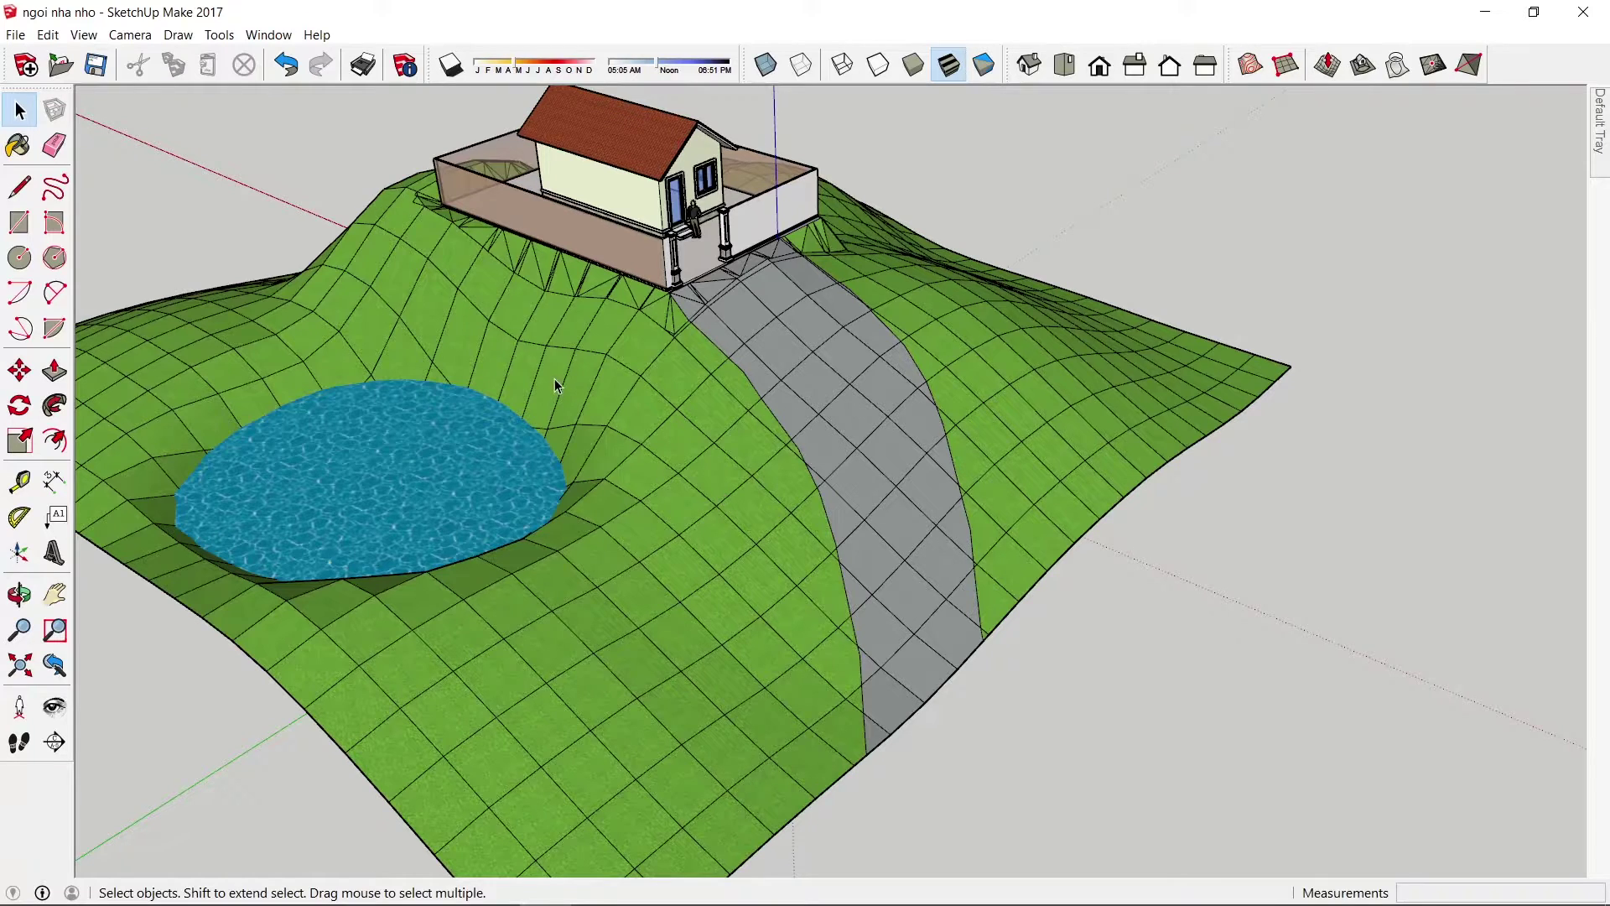
double_click(664, 419)
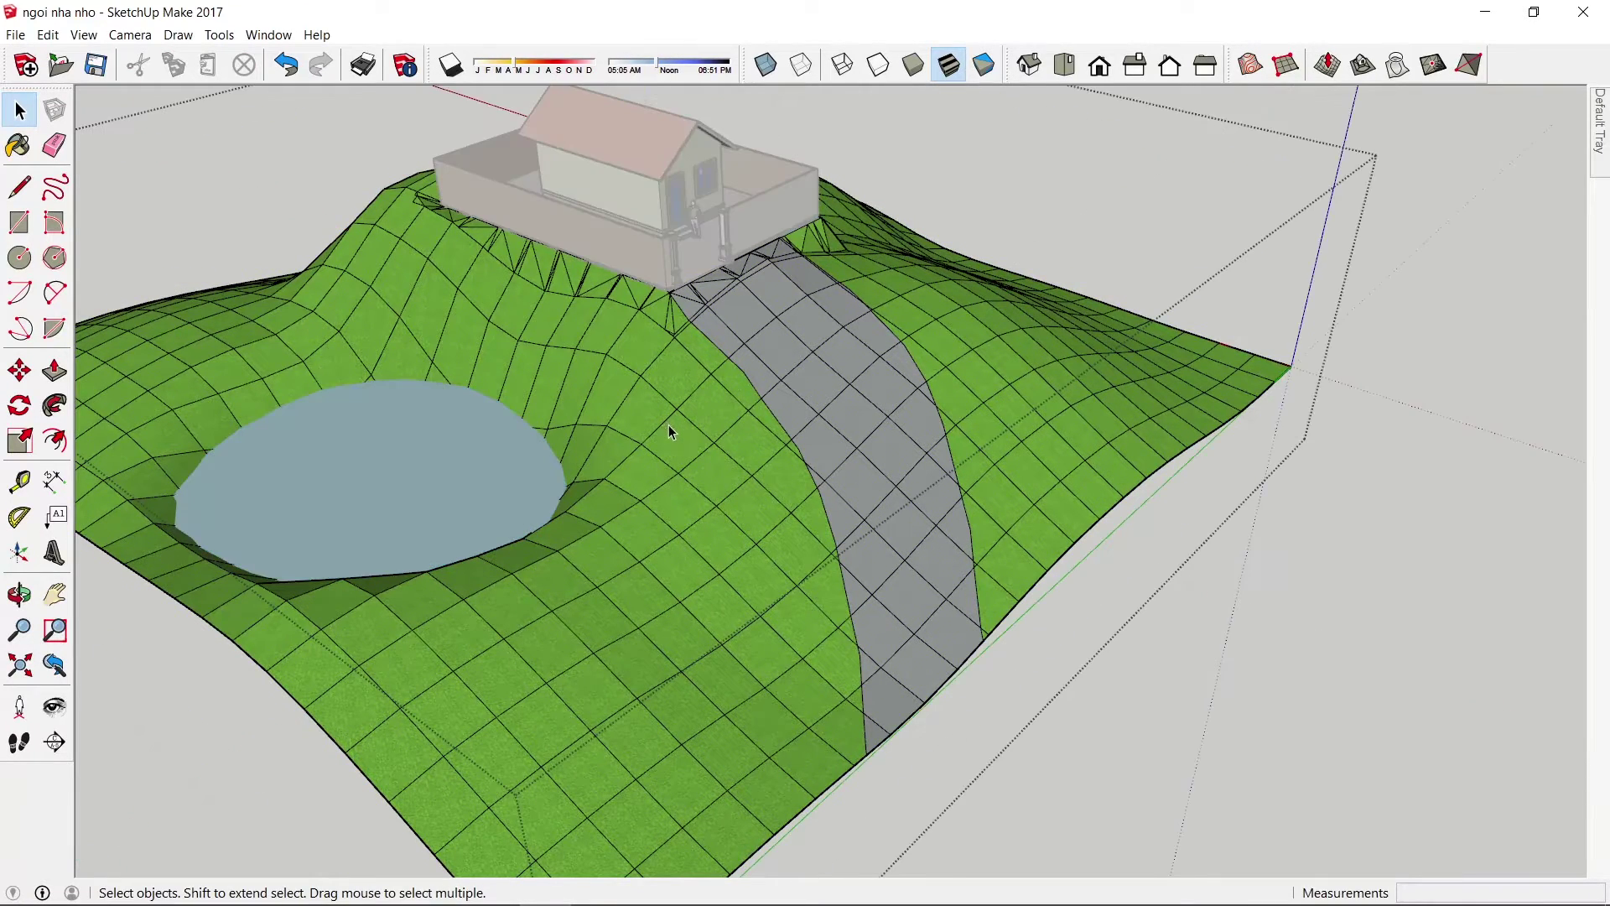
click(661, 430)
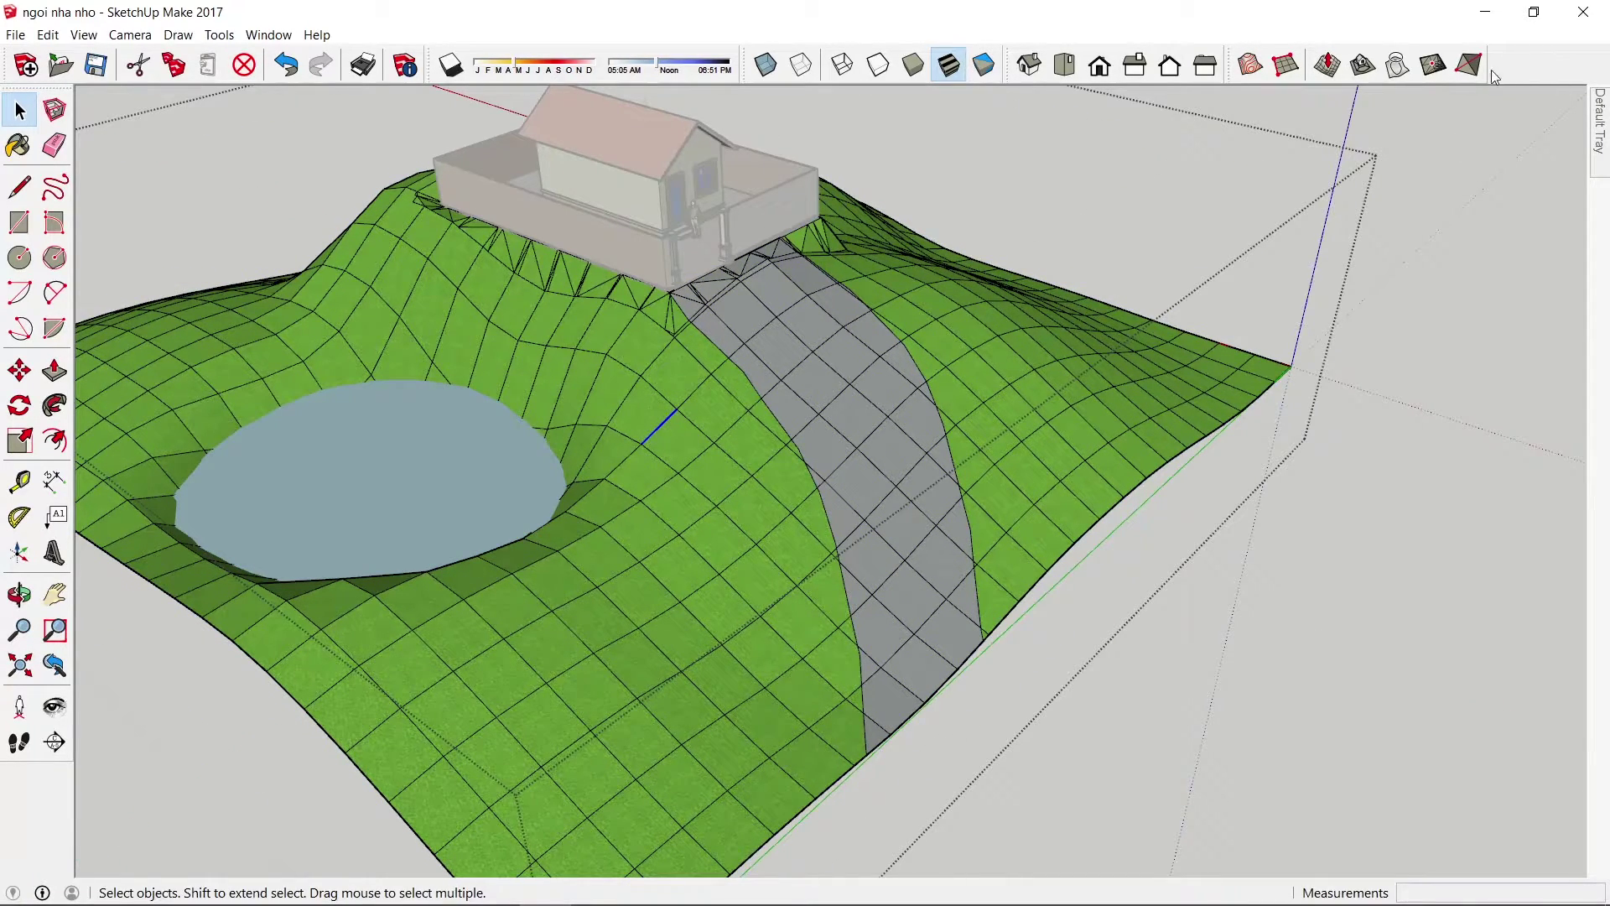
- Try Add Detail on a terrain edge, then box-select the grass faces right of the pond
click(1432, 74)
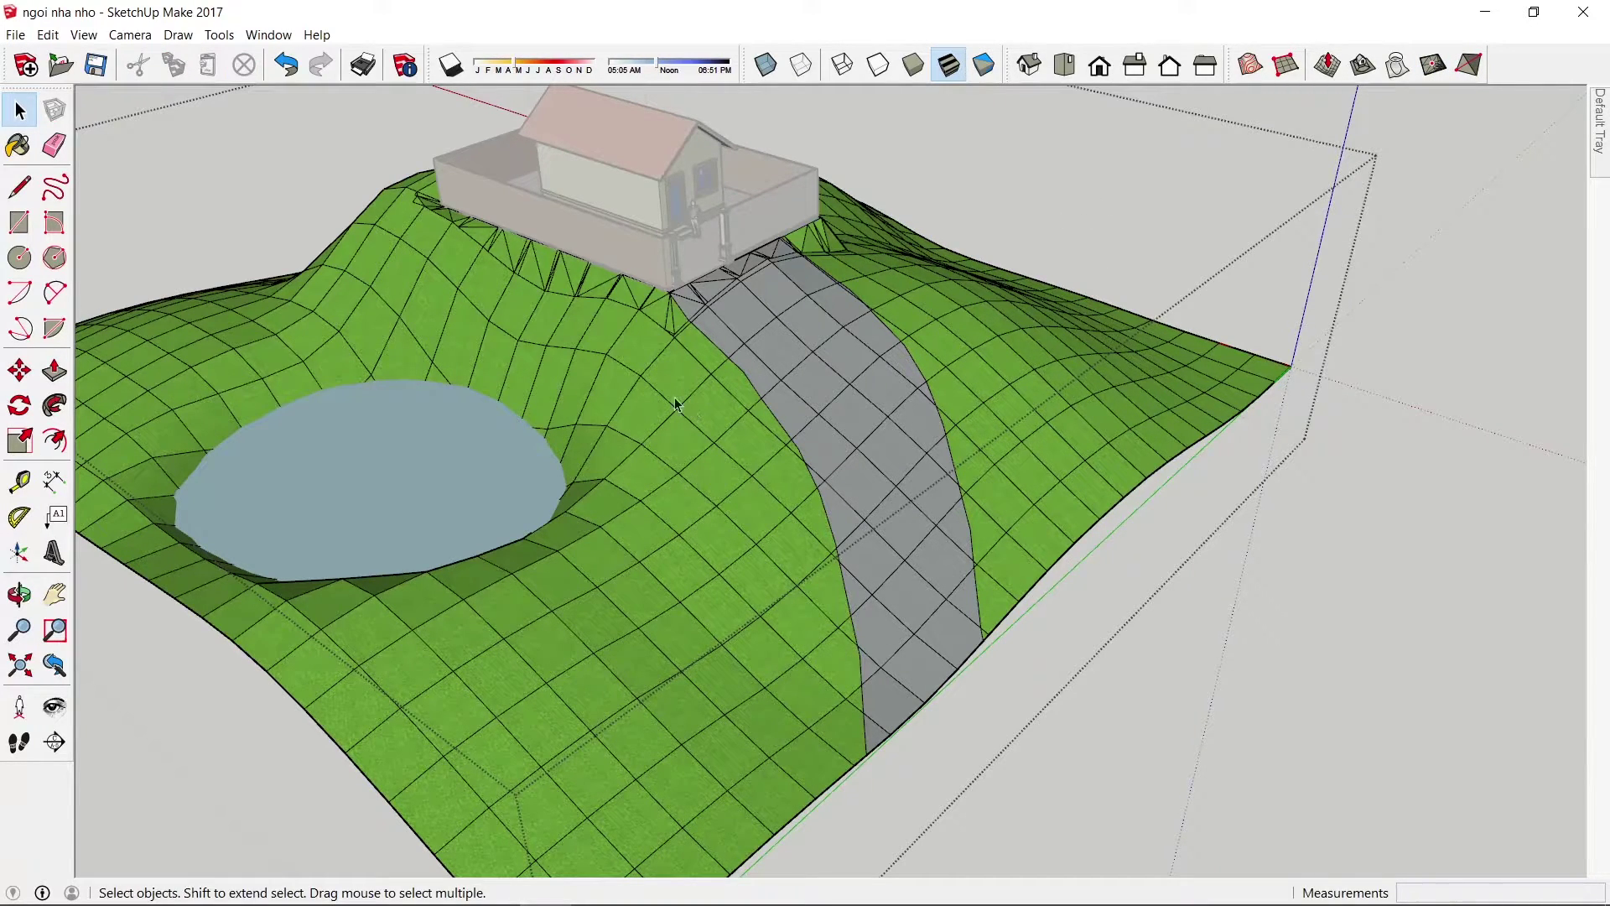
click(650, 442)
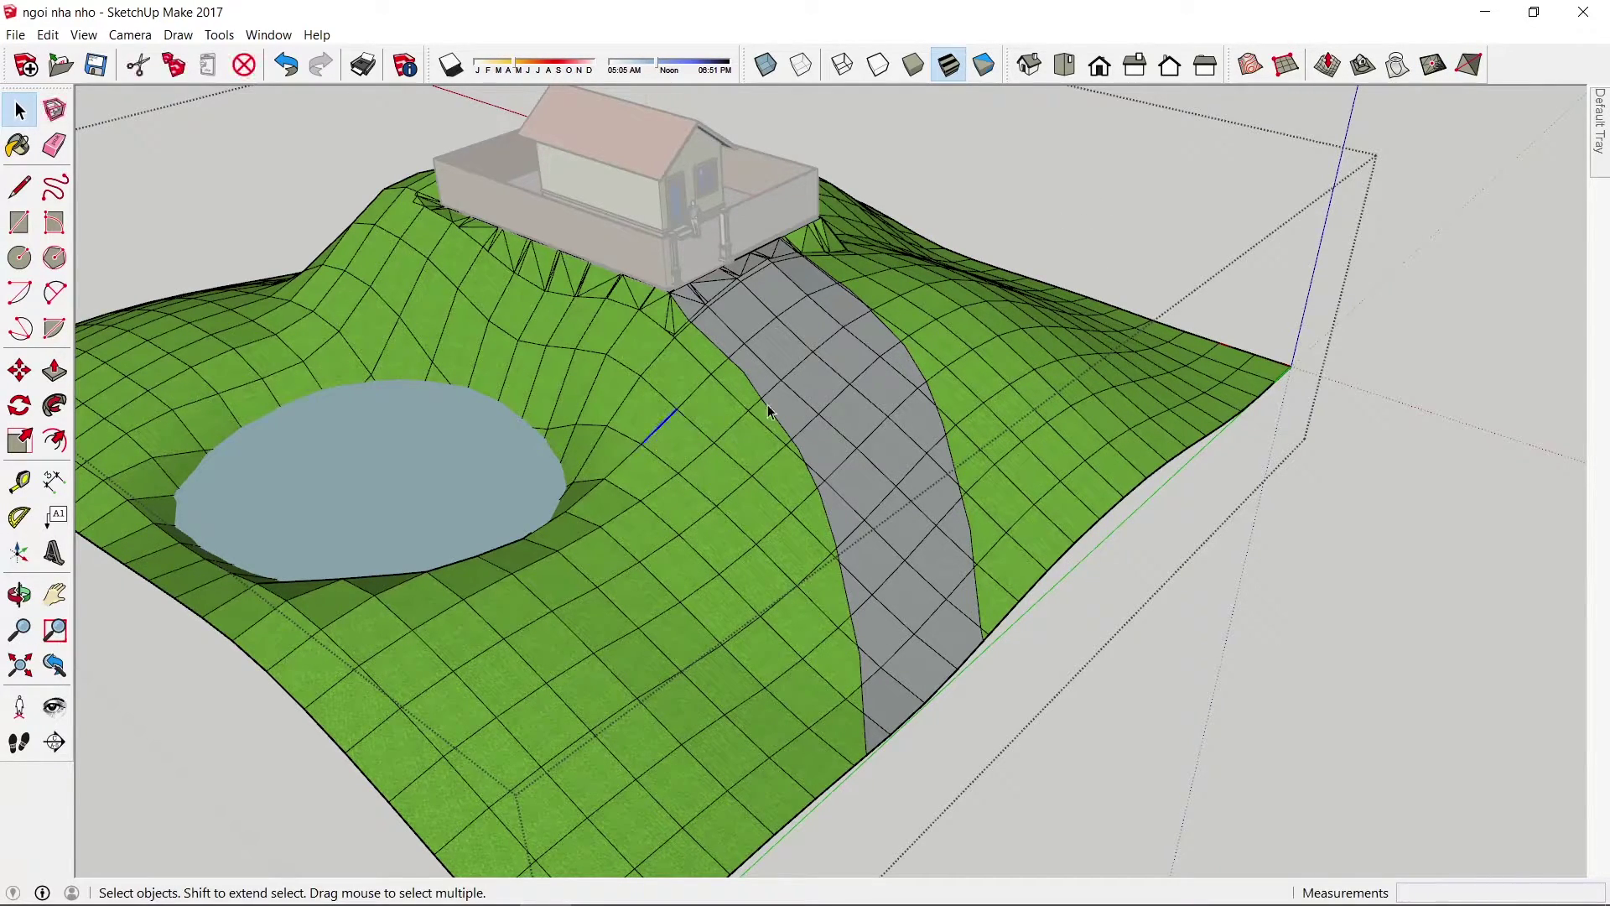
click(1432, 65)
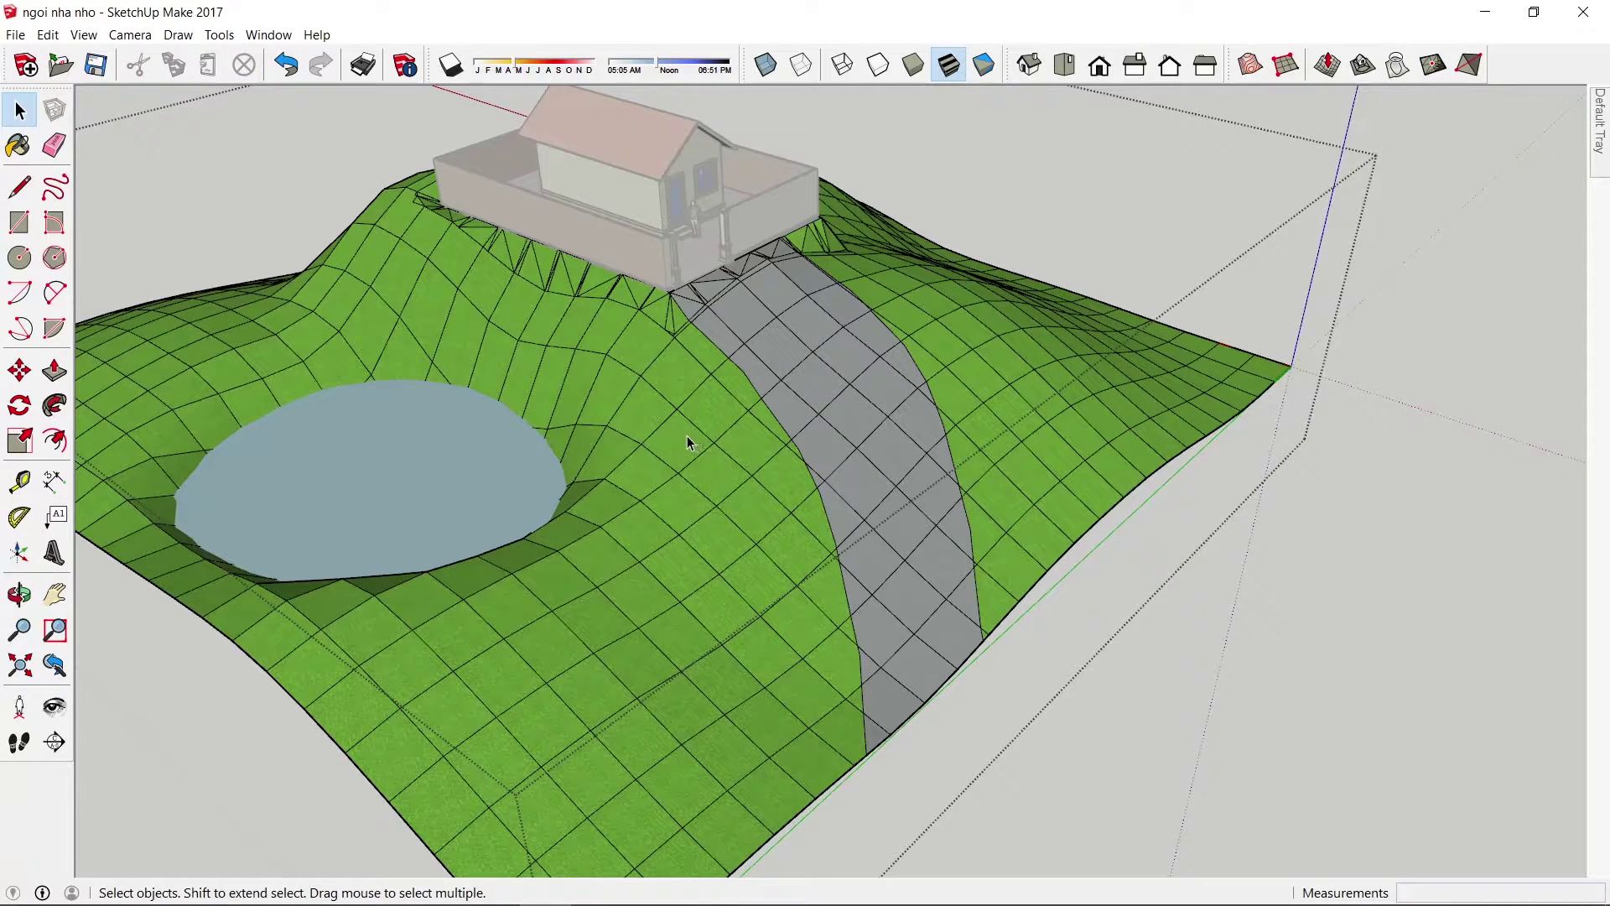
scroll(892, 368, down, 2)
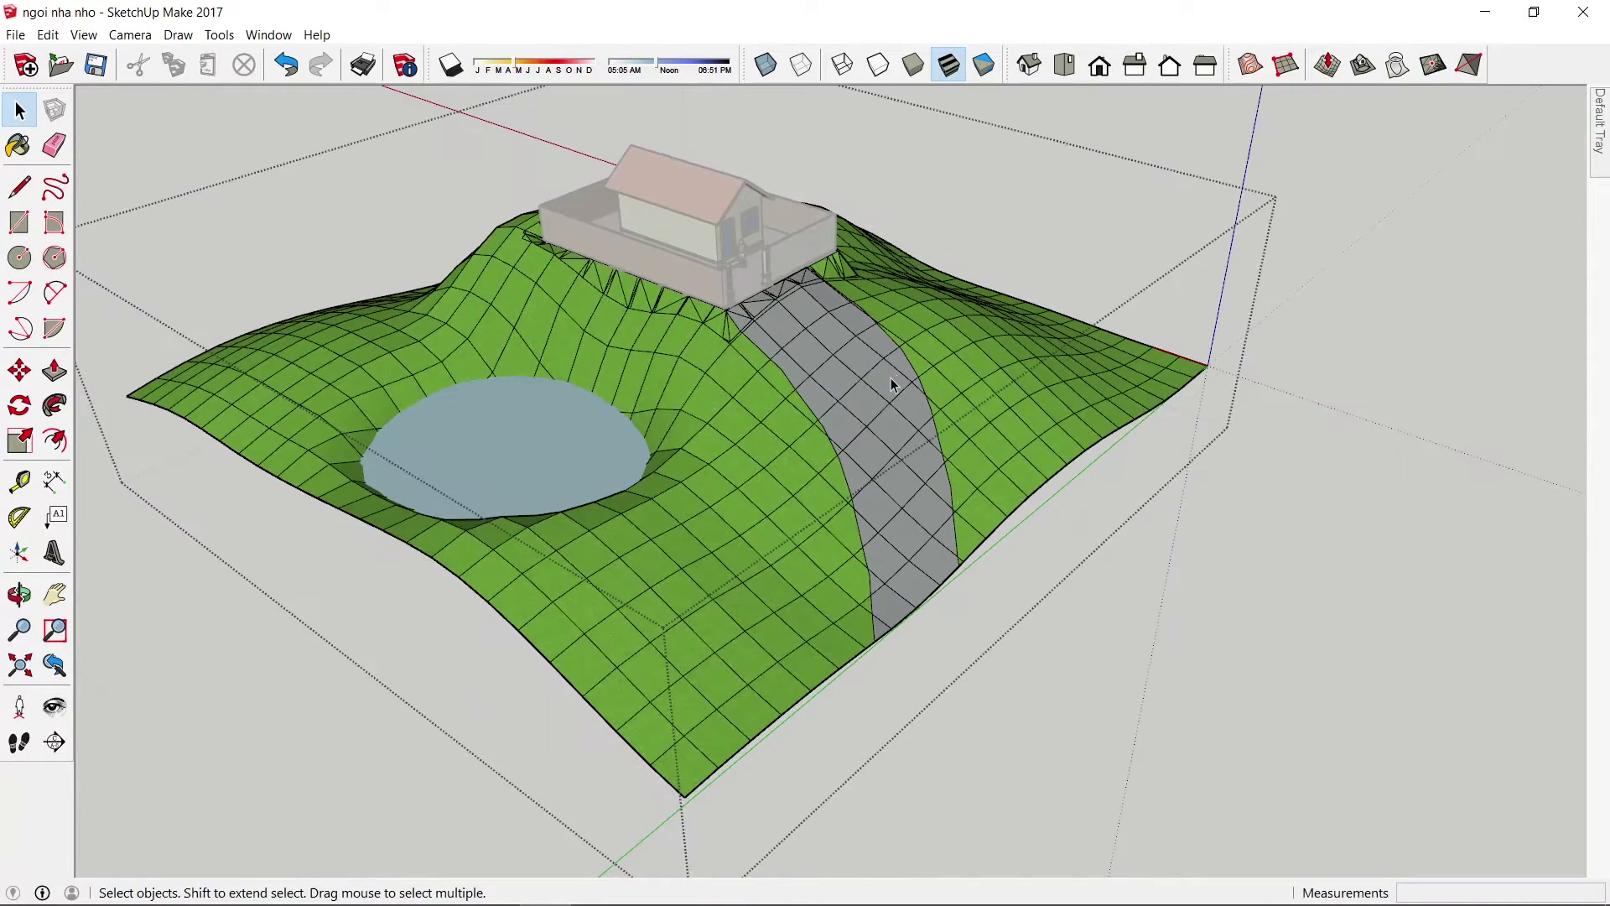
middle_drag(860, 445, 707, 627)
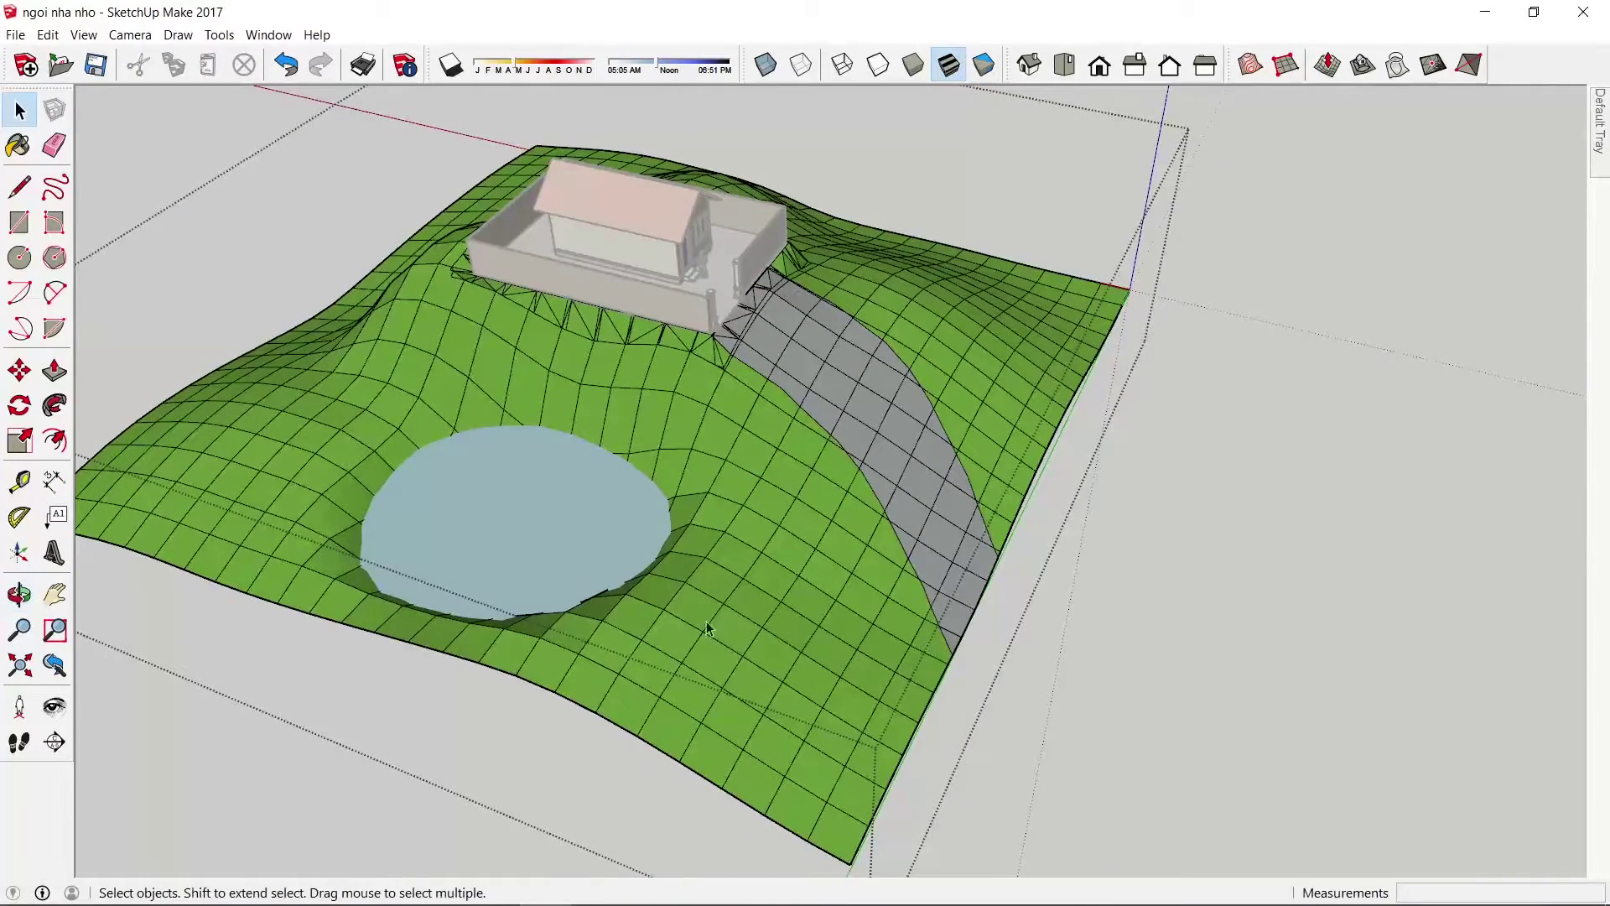
drag(605, 813, 920, 499)
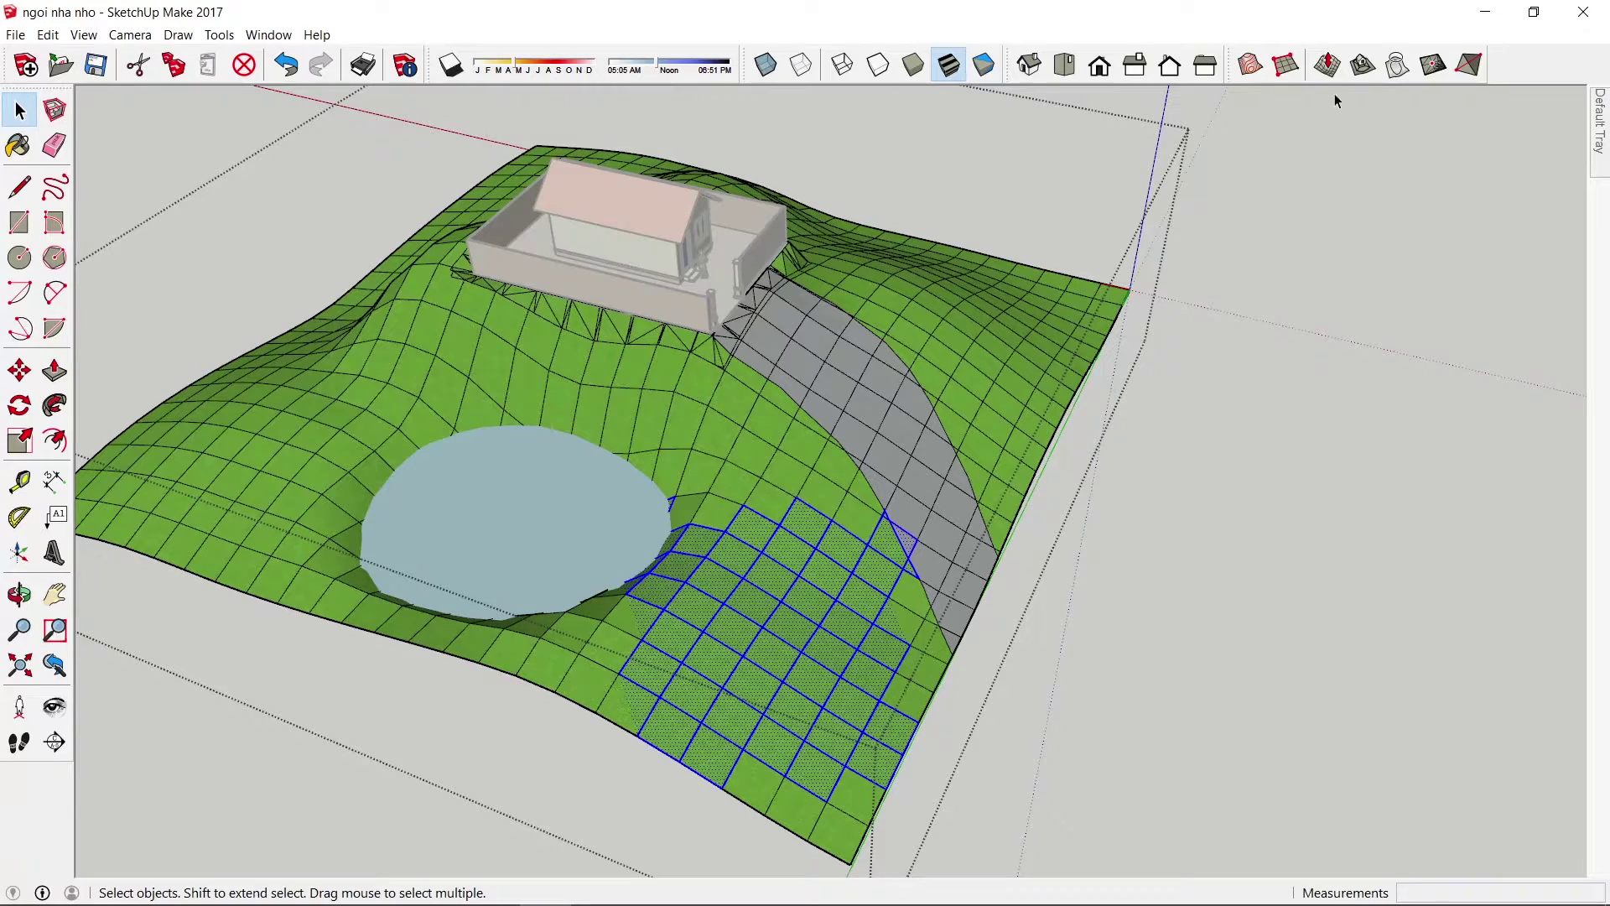
- Add detail to the selected faces and to terrain patches on the right side of the house
click(1432, 64)
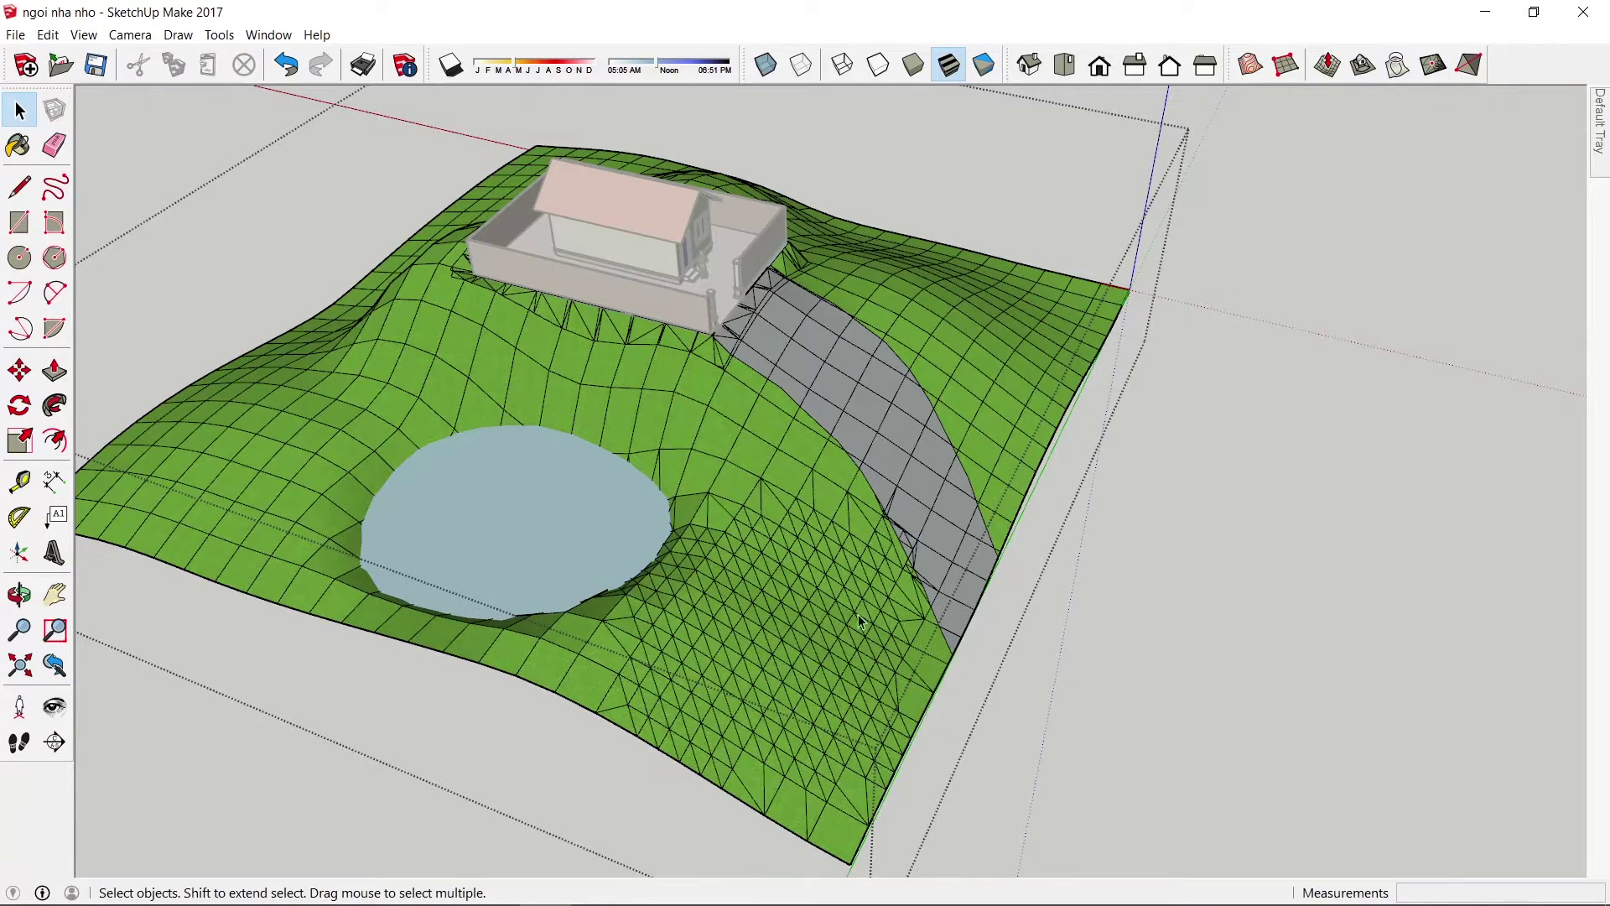
middle_drag(1029, 445, 873, 556)
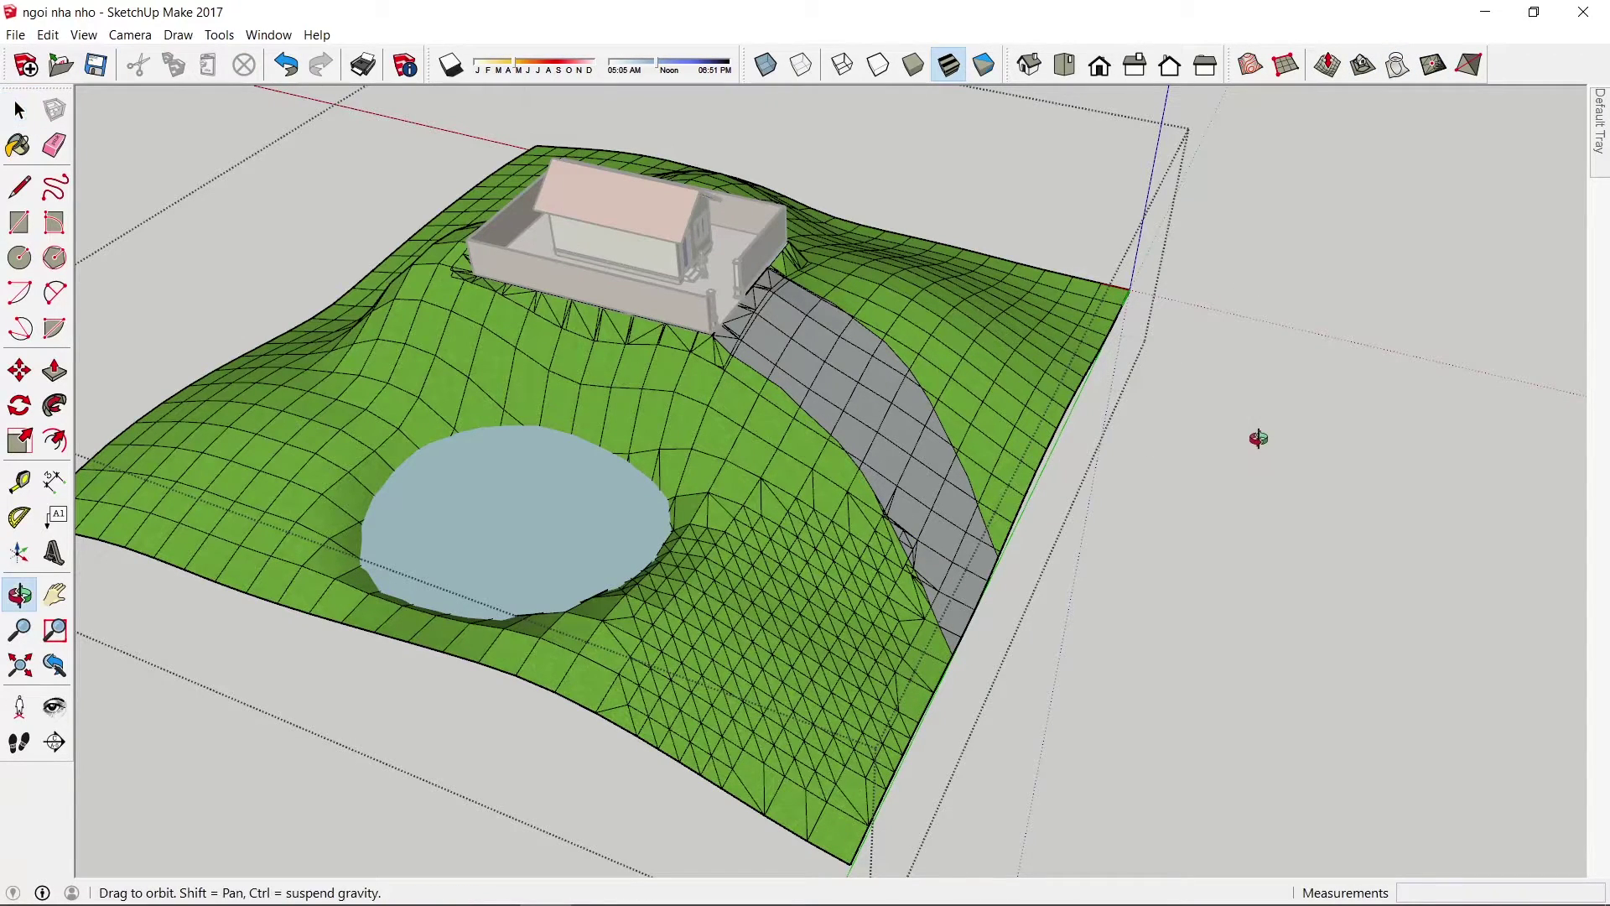
drag(965, 671, 1412, 304)
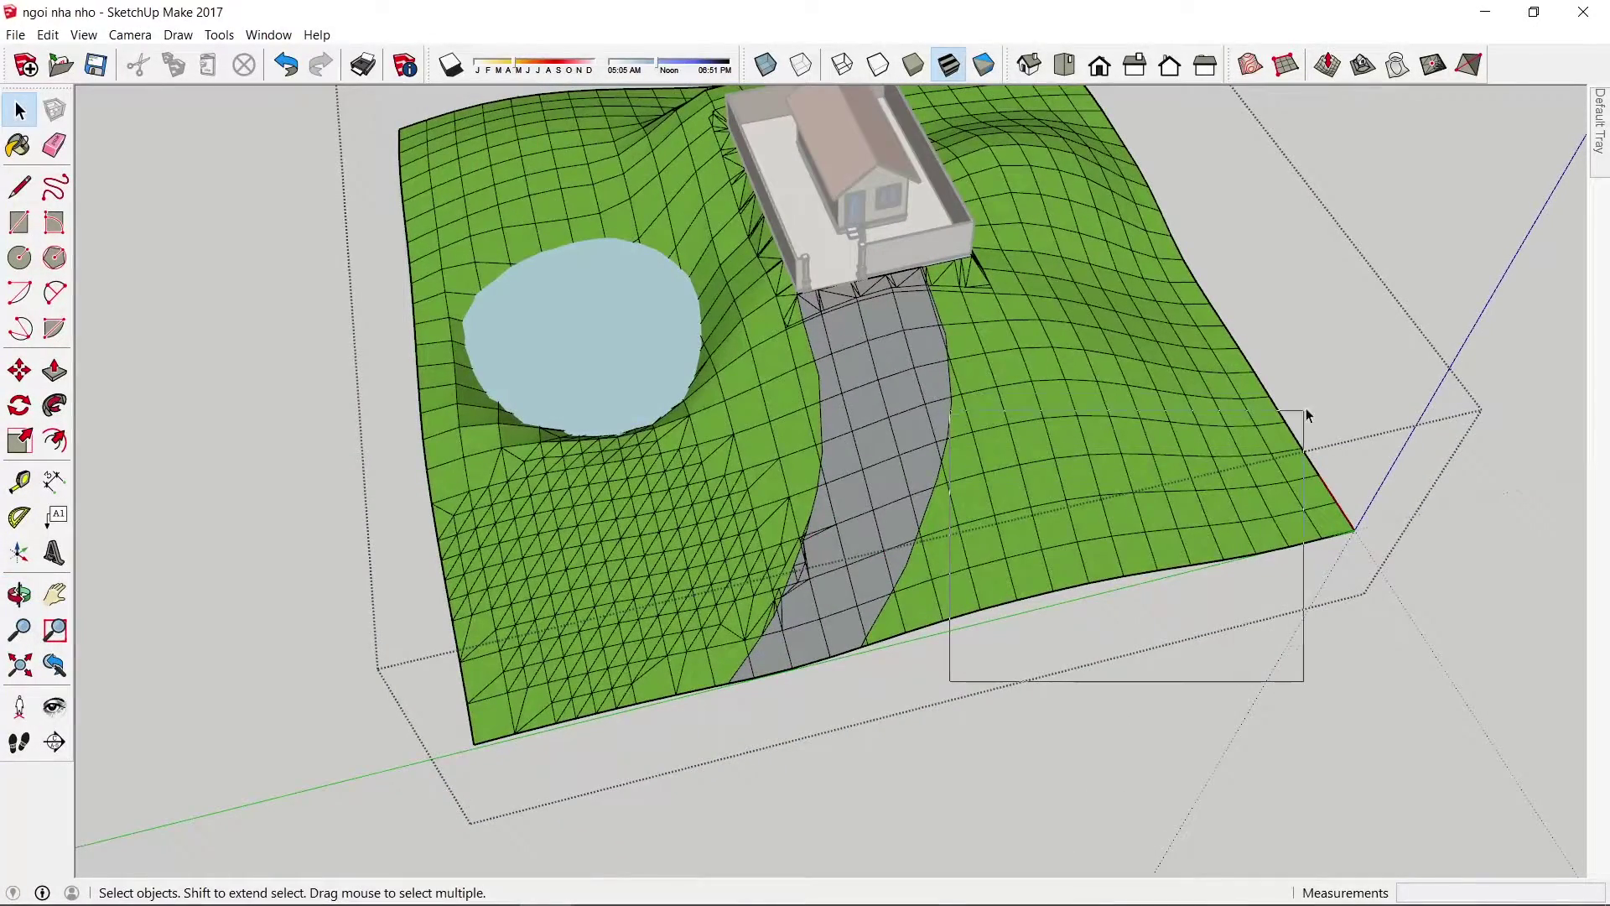
click(1432, 69)
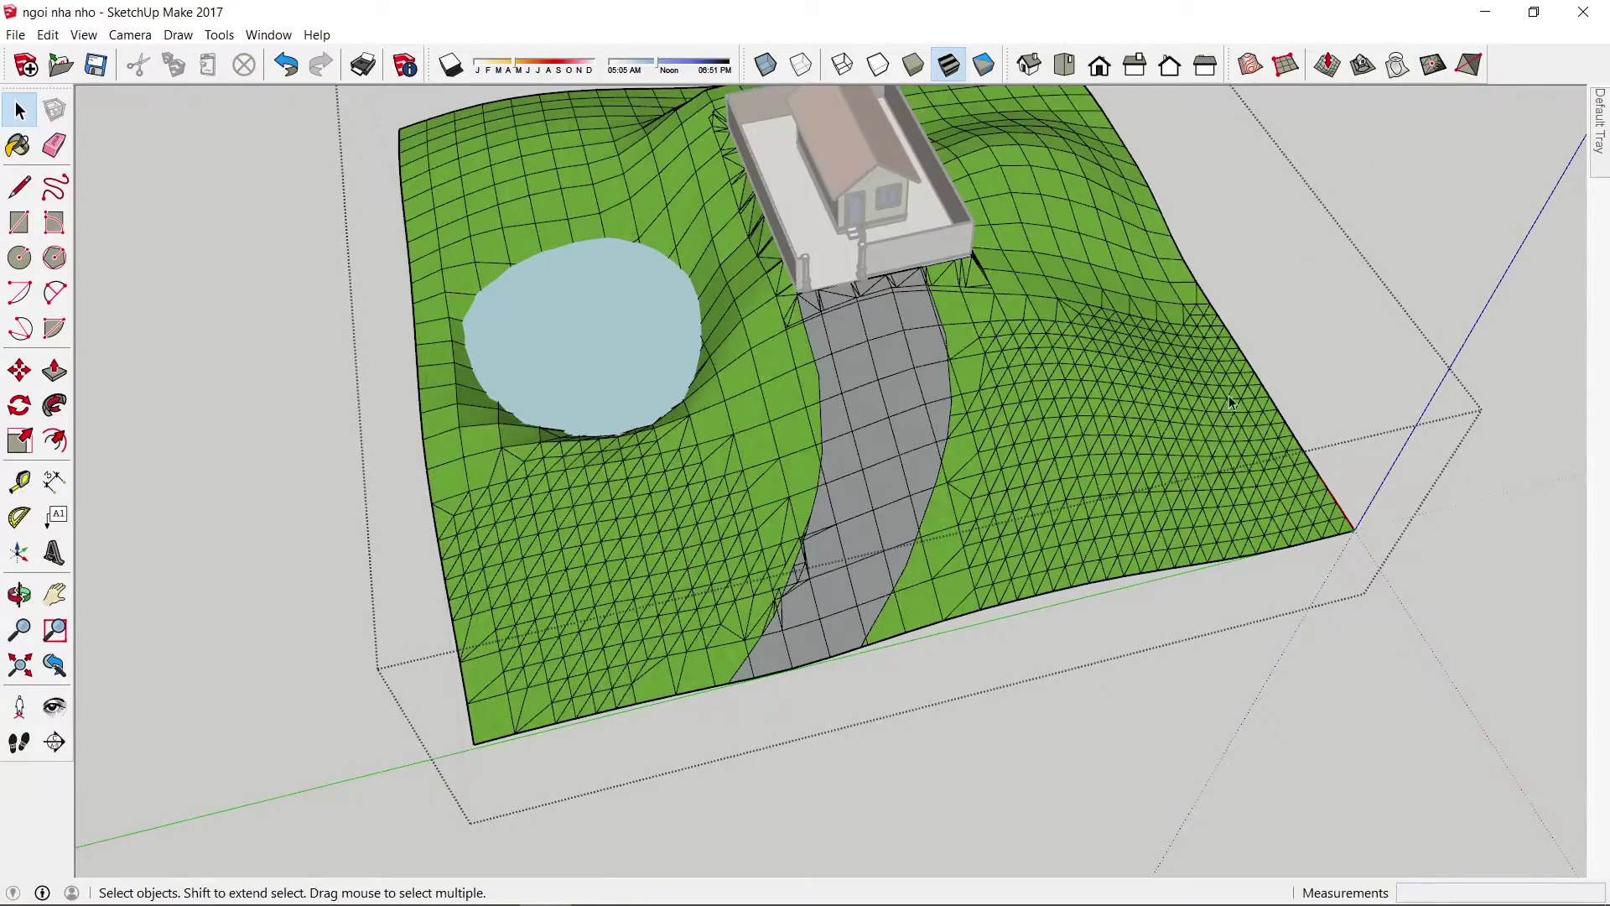
mouse_move(1280, 314)
middle_down()
mouse_move(1149, 525)
mouse_move(1301, 575)
middle_up()
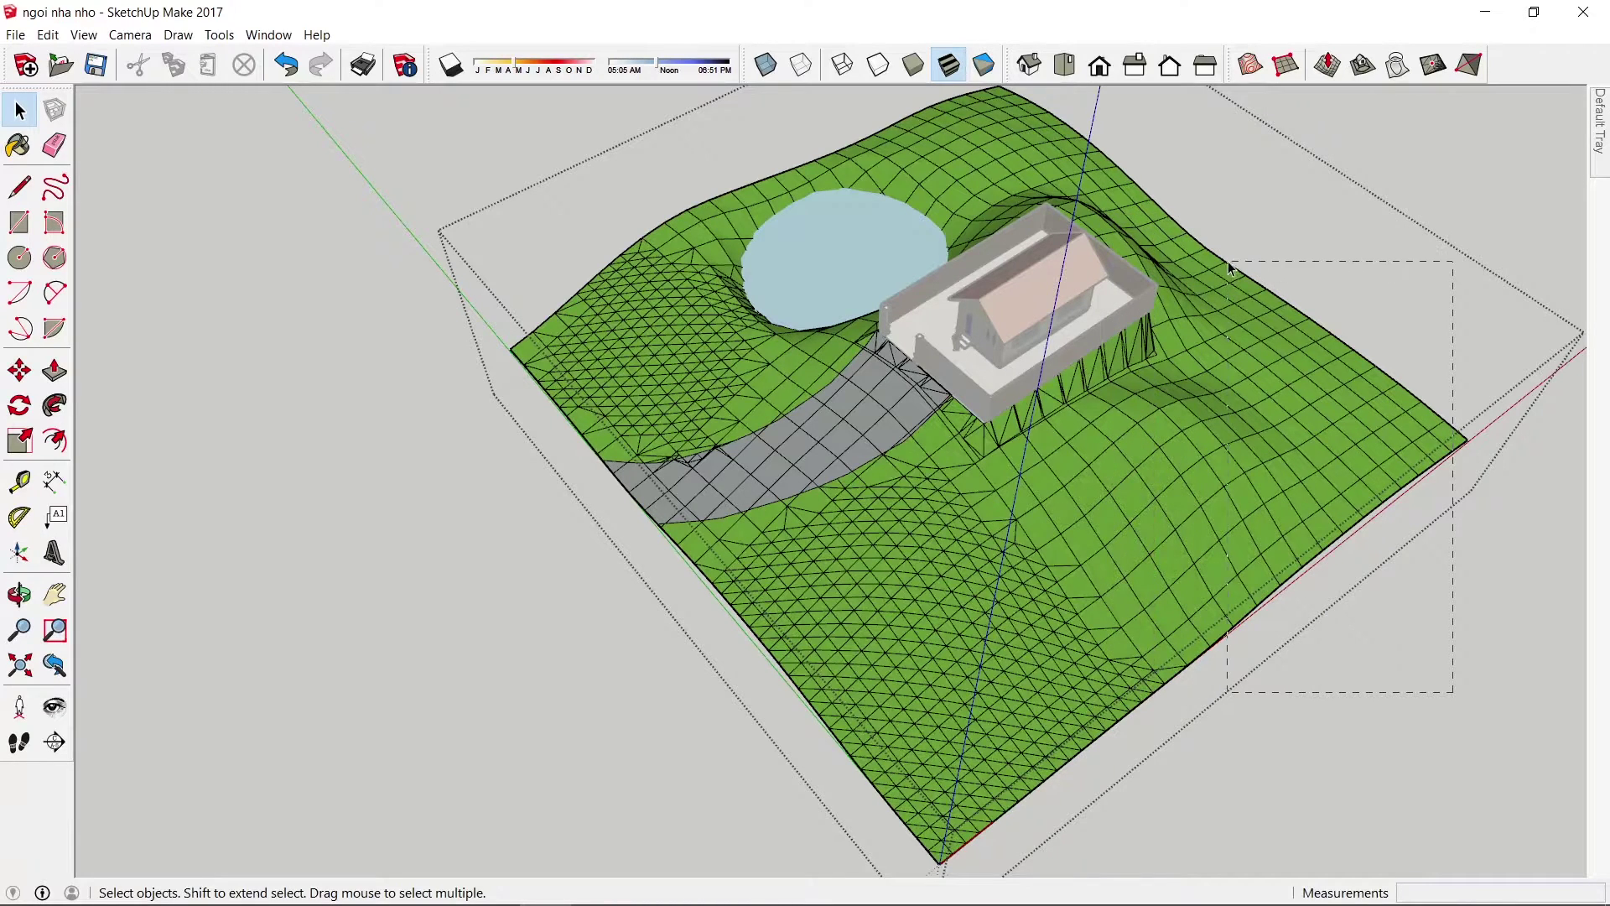
drag(1195, 243, 1196, 237)
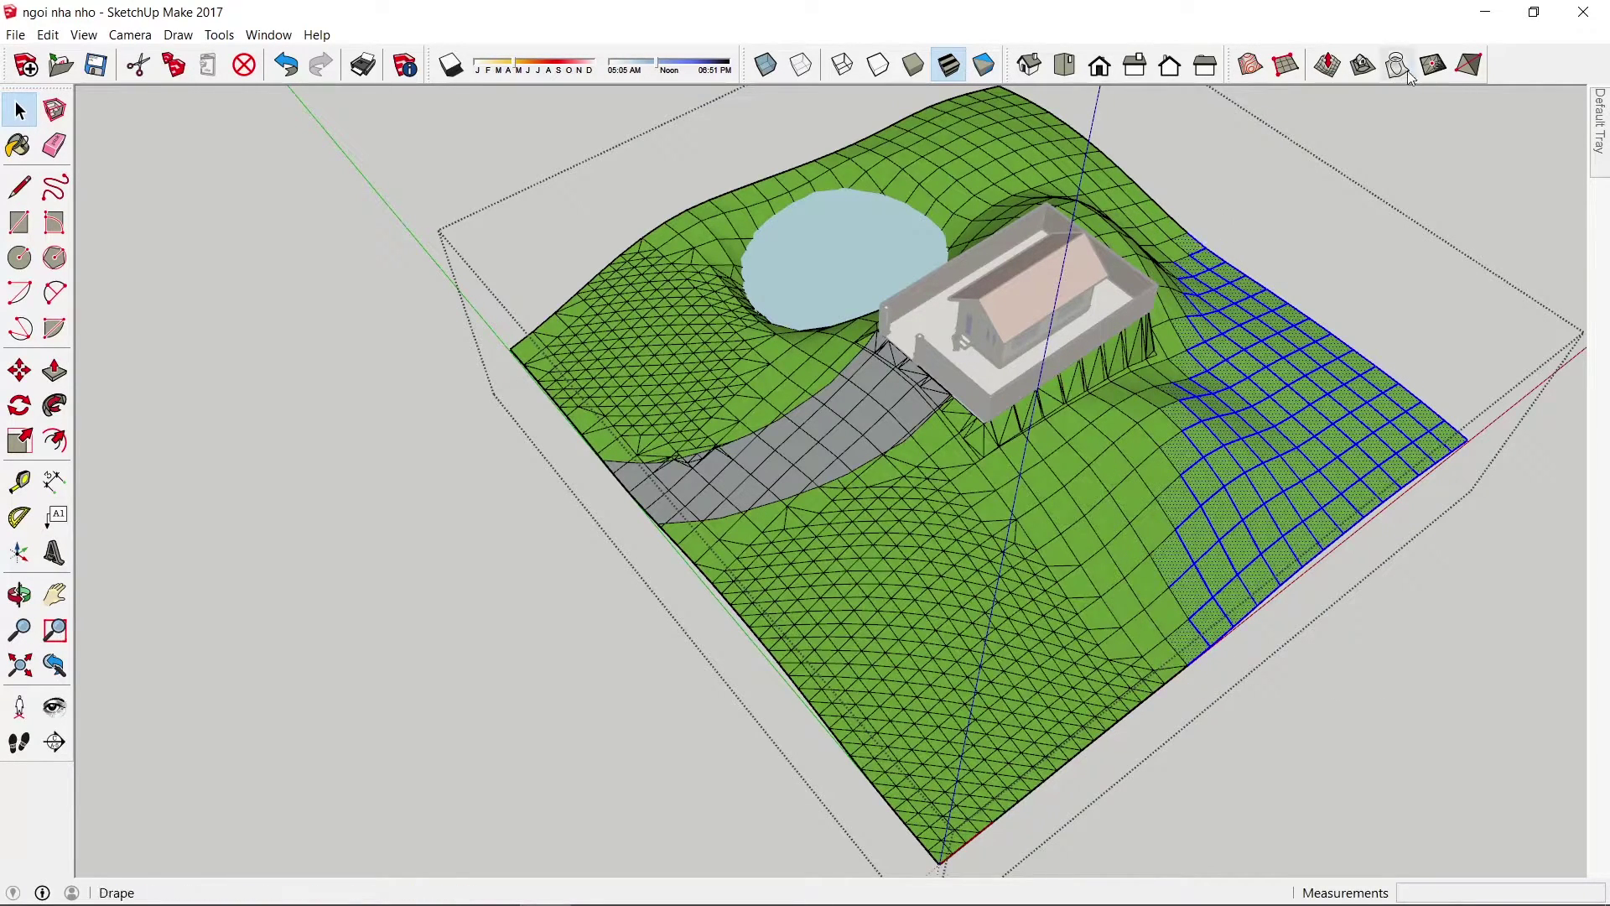
click(1433, 66)
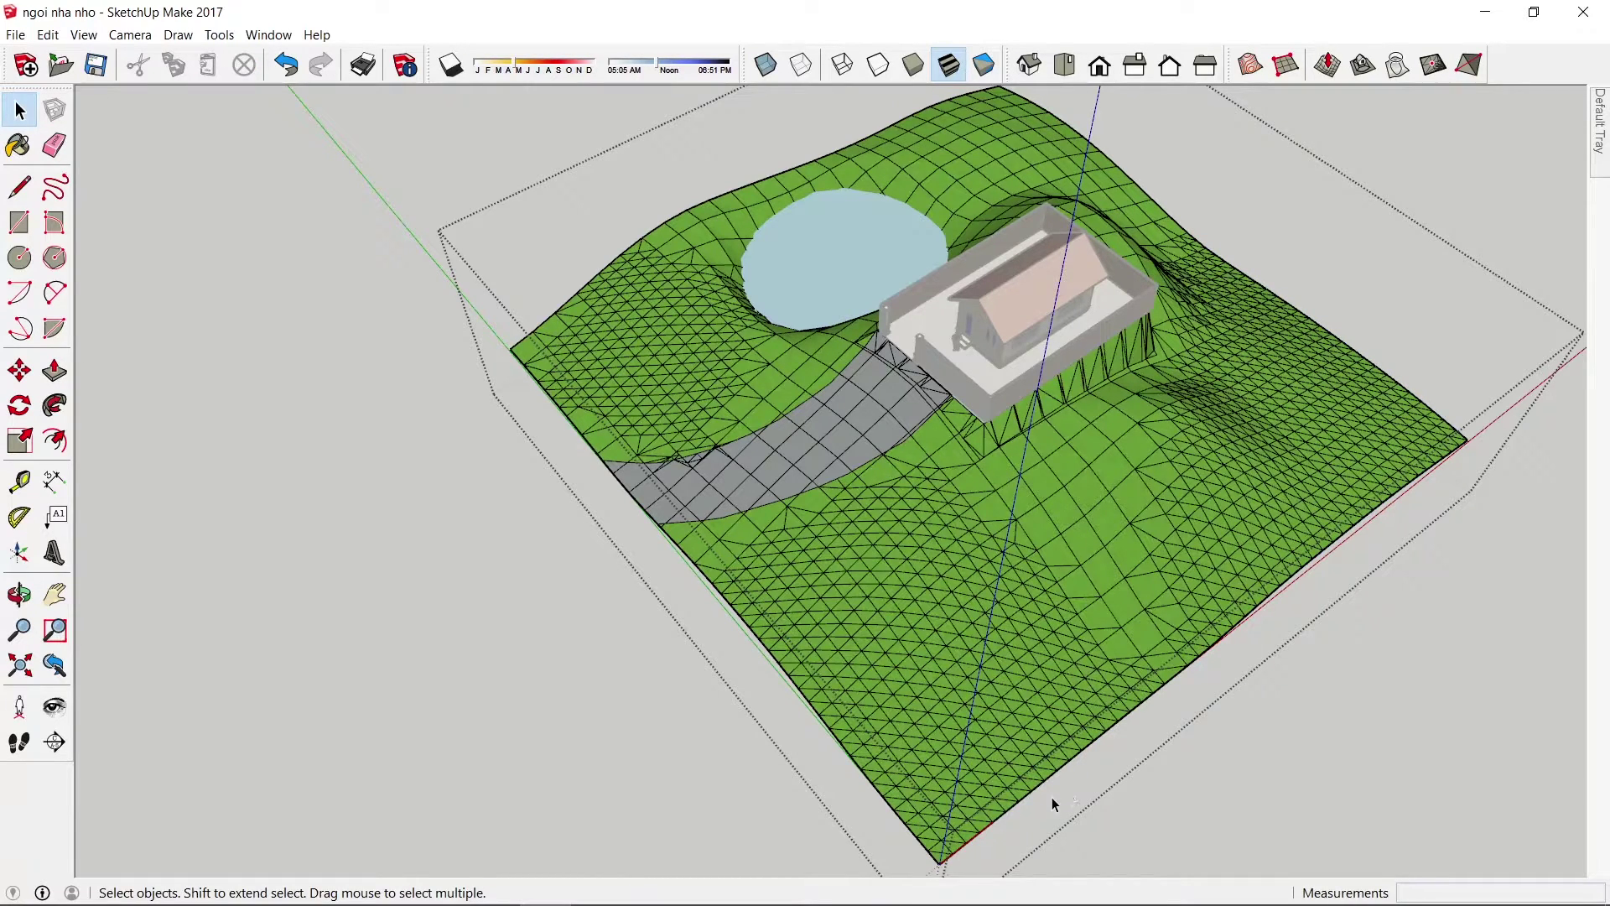
- Tilt to a top-down view and box-select a rectangular terrain patch below the house
drag(1053, 797, 1248, 414)
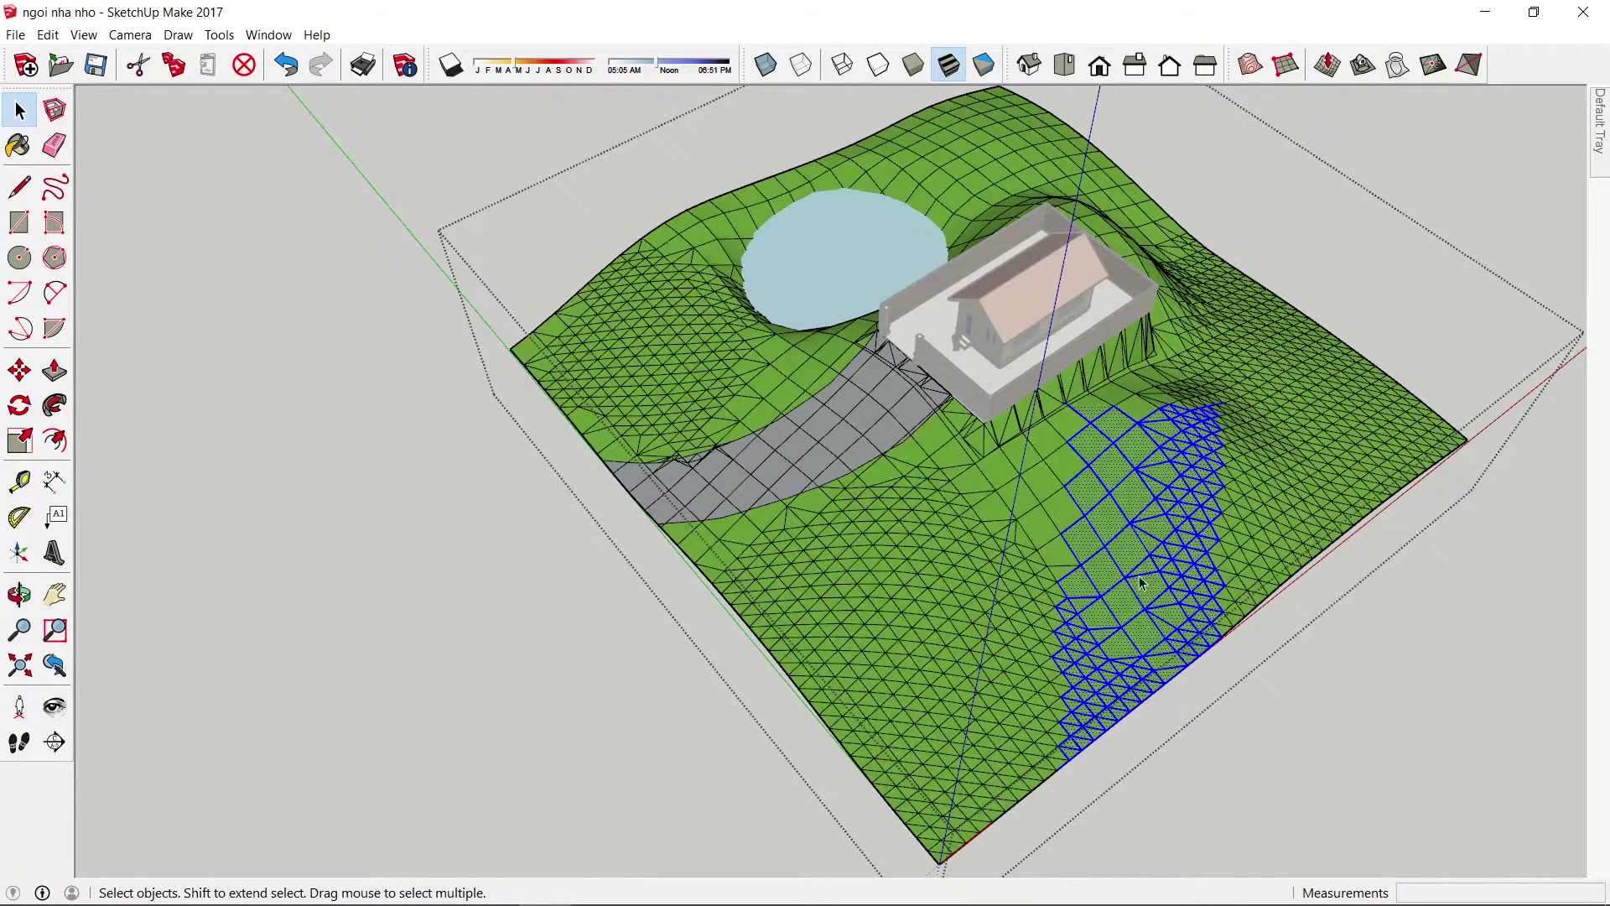
drag(1002, 441, 1000, 438)
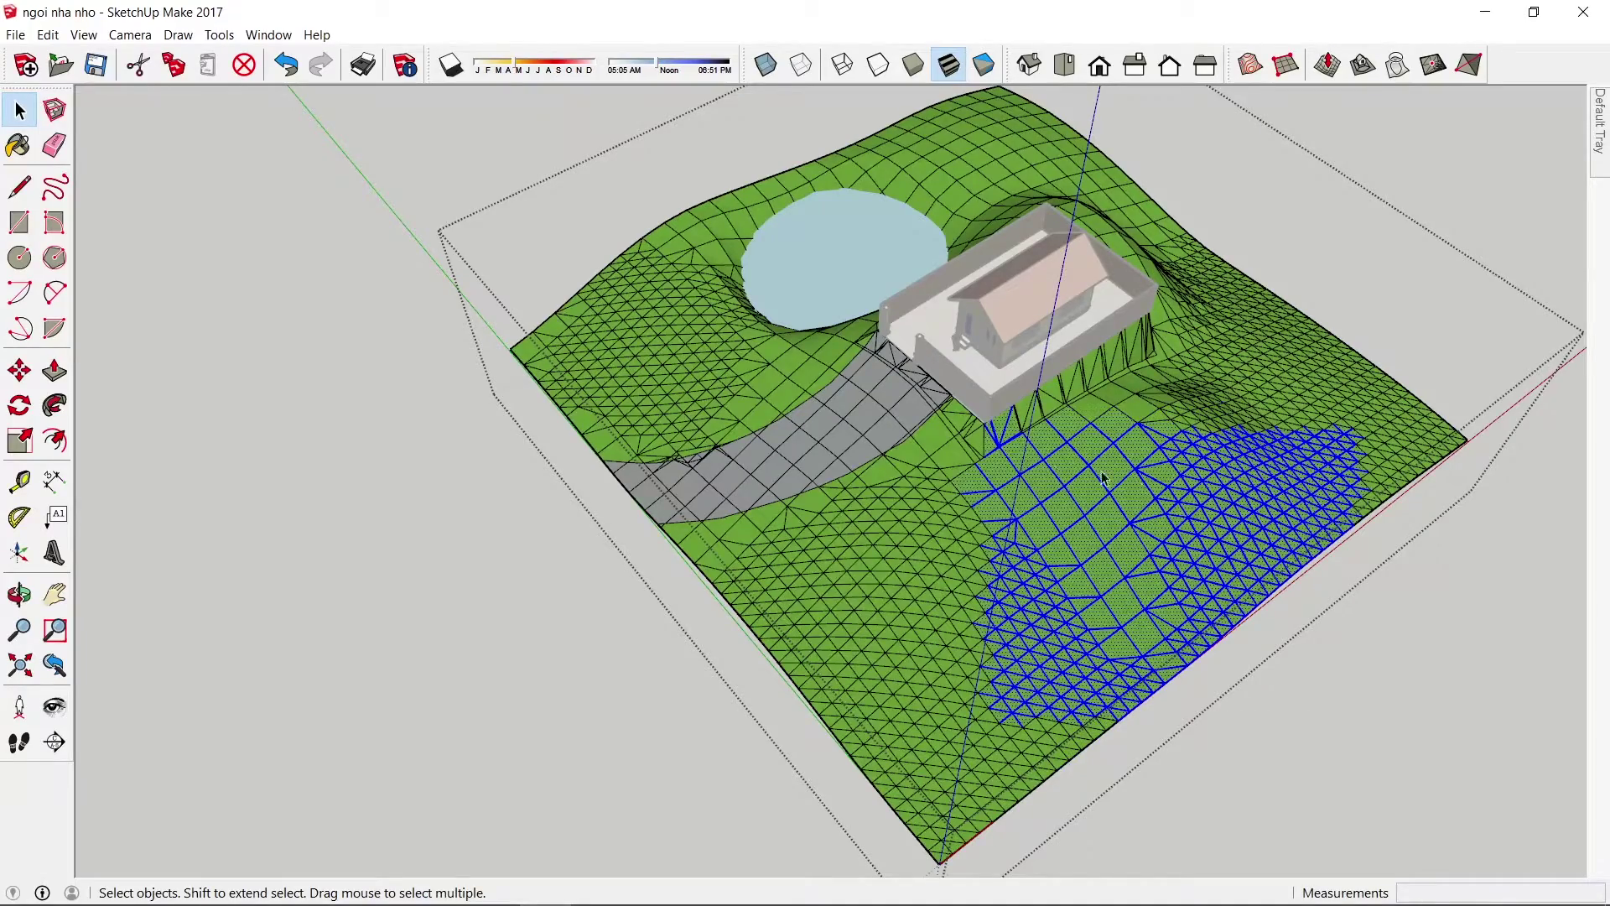
middle_drag(1198, 543, 883, 770)
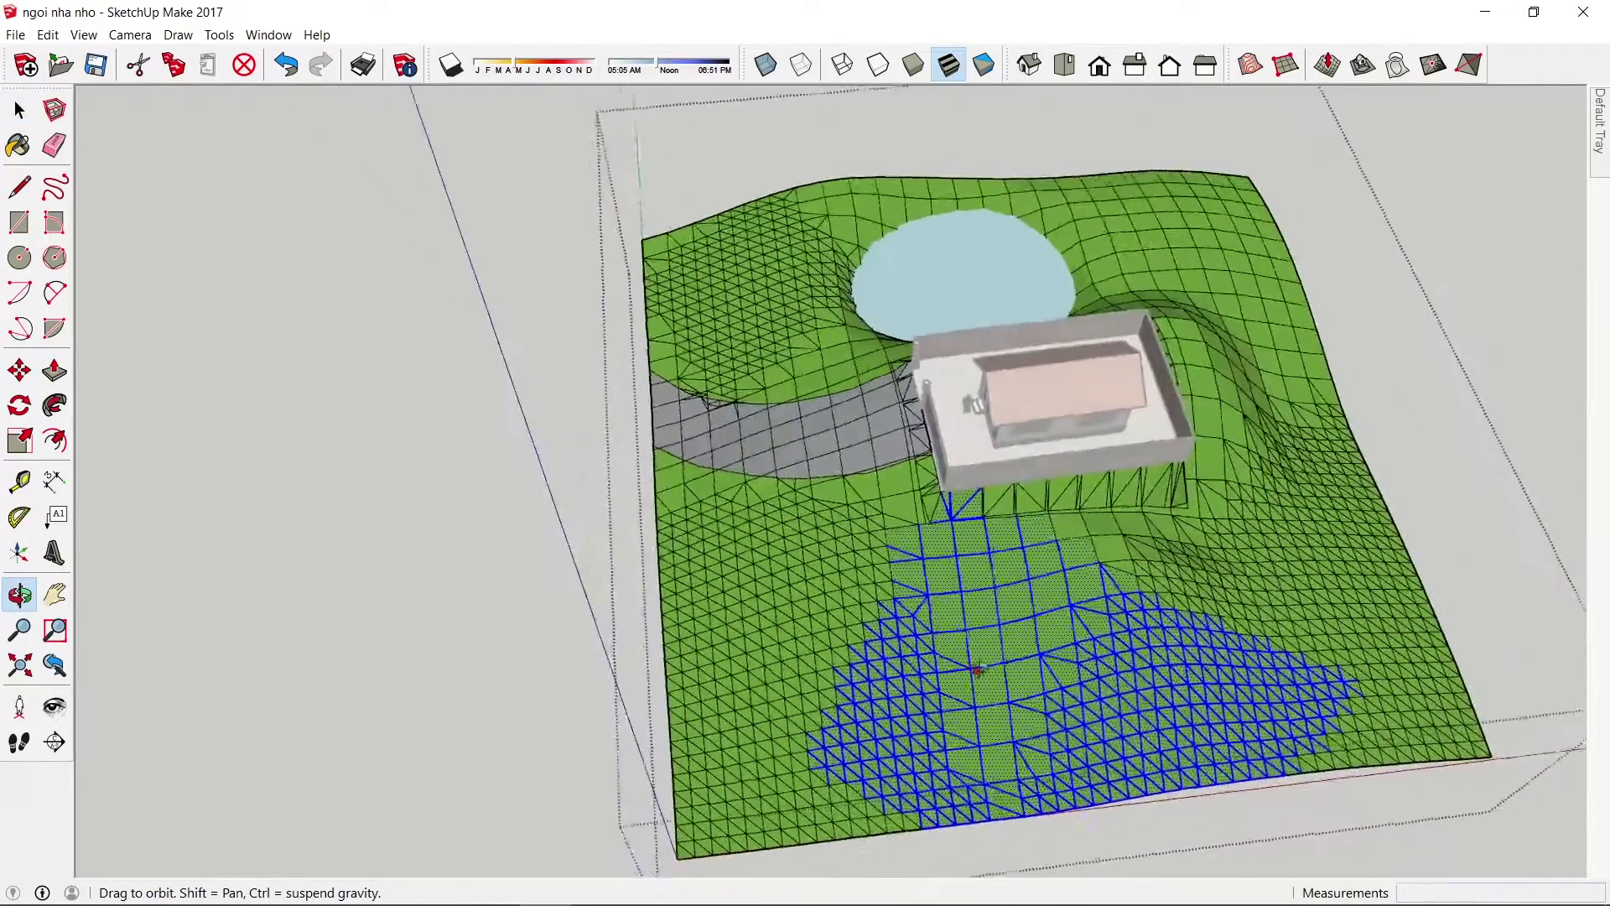
drag(867, 802, 1122, 526)
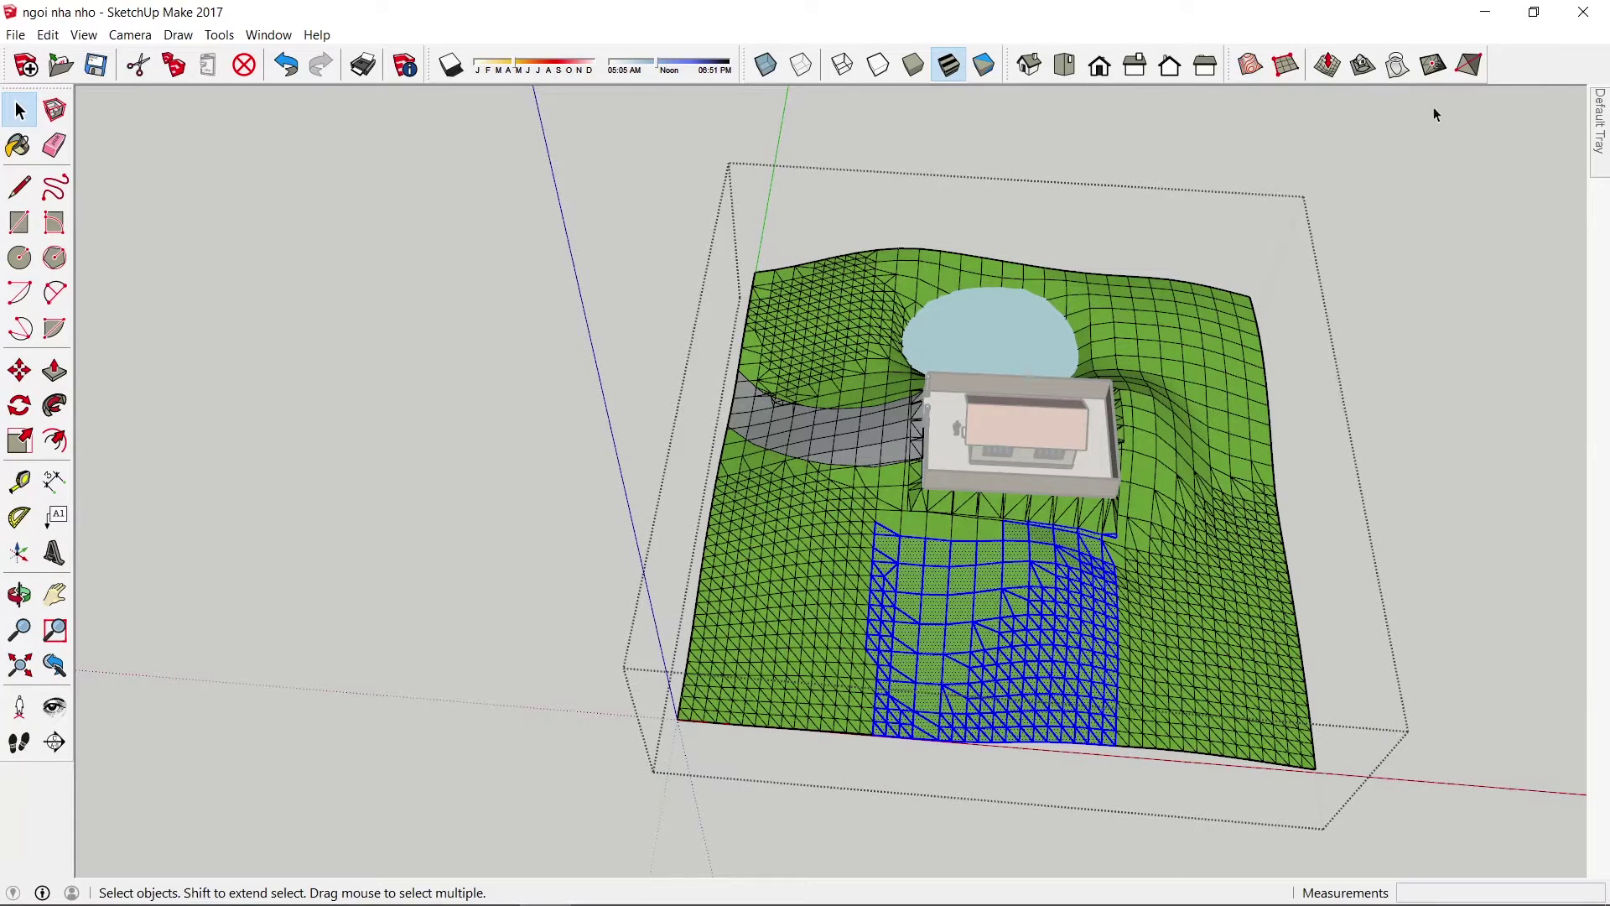
- Add detail to the terrain patch in front of the house, then exit the terrain group
click(1433, 65)
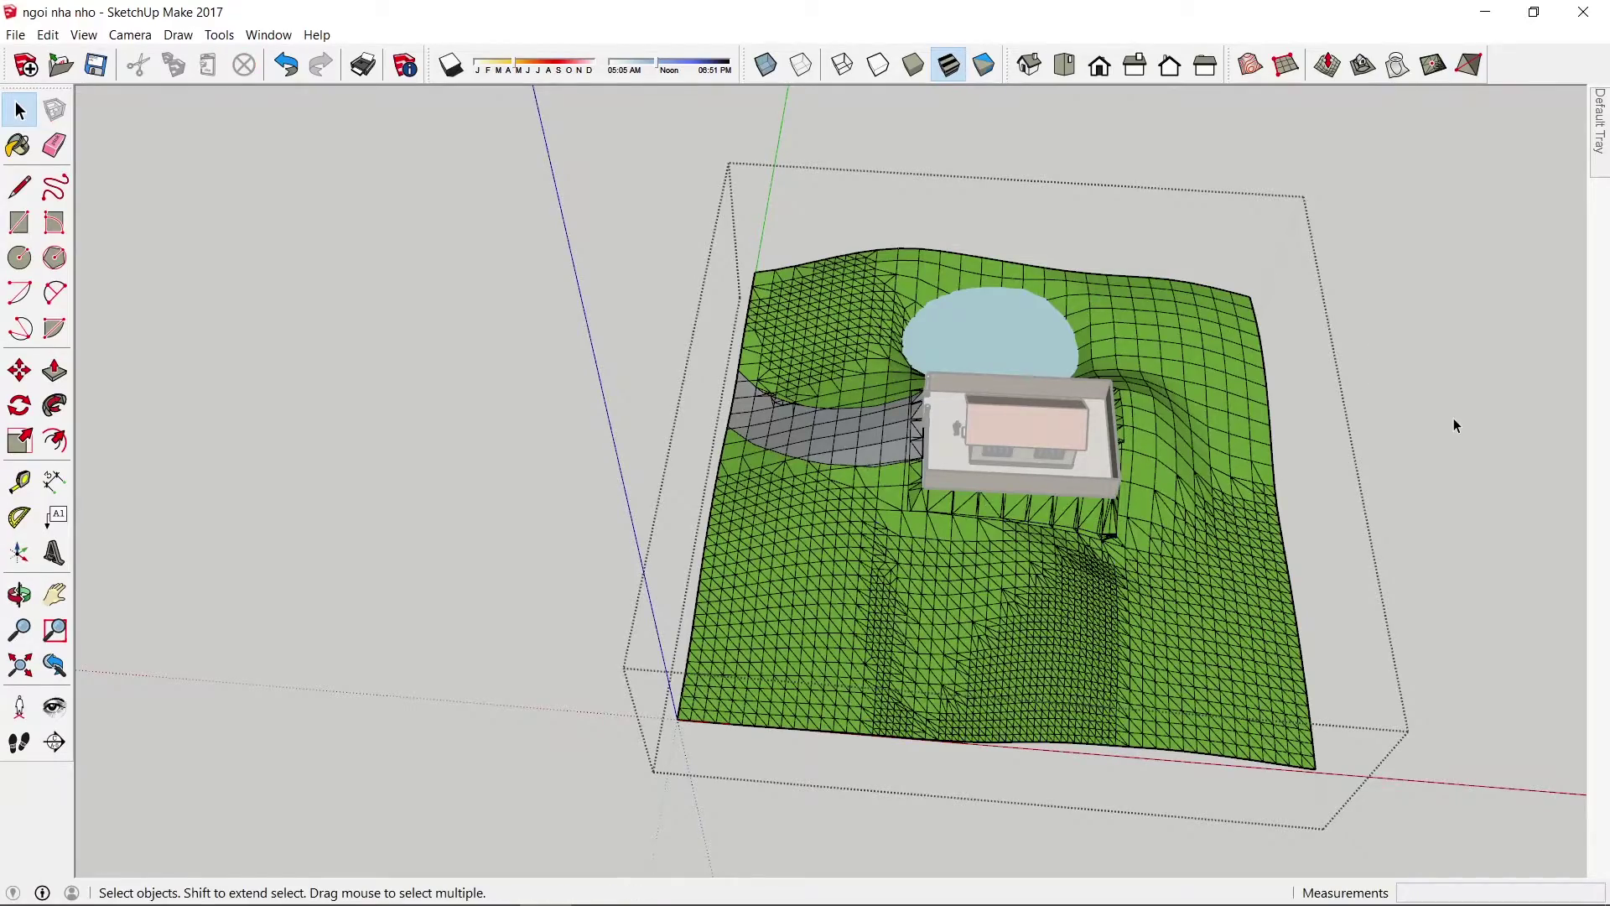
click(1441, 442)
mouse_move(1441, 442)
middle_down()
mouse_move(1371, 466)
mouse_move(1301, 557)
middle_up()
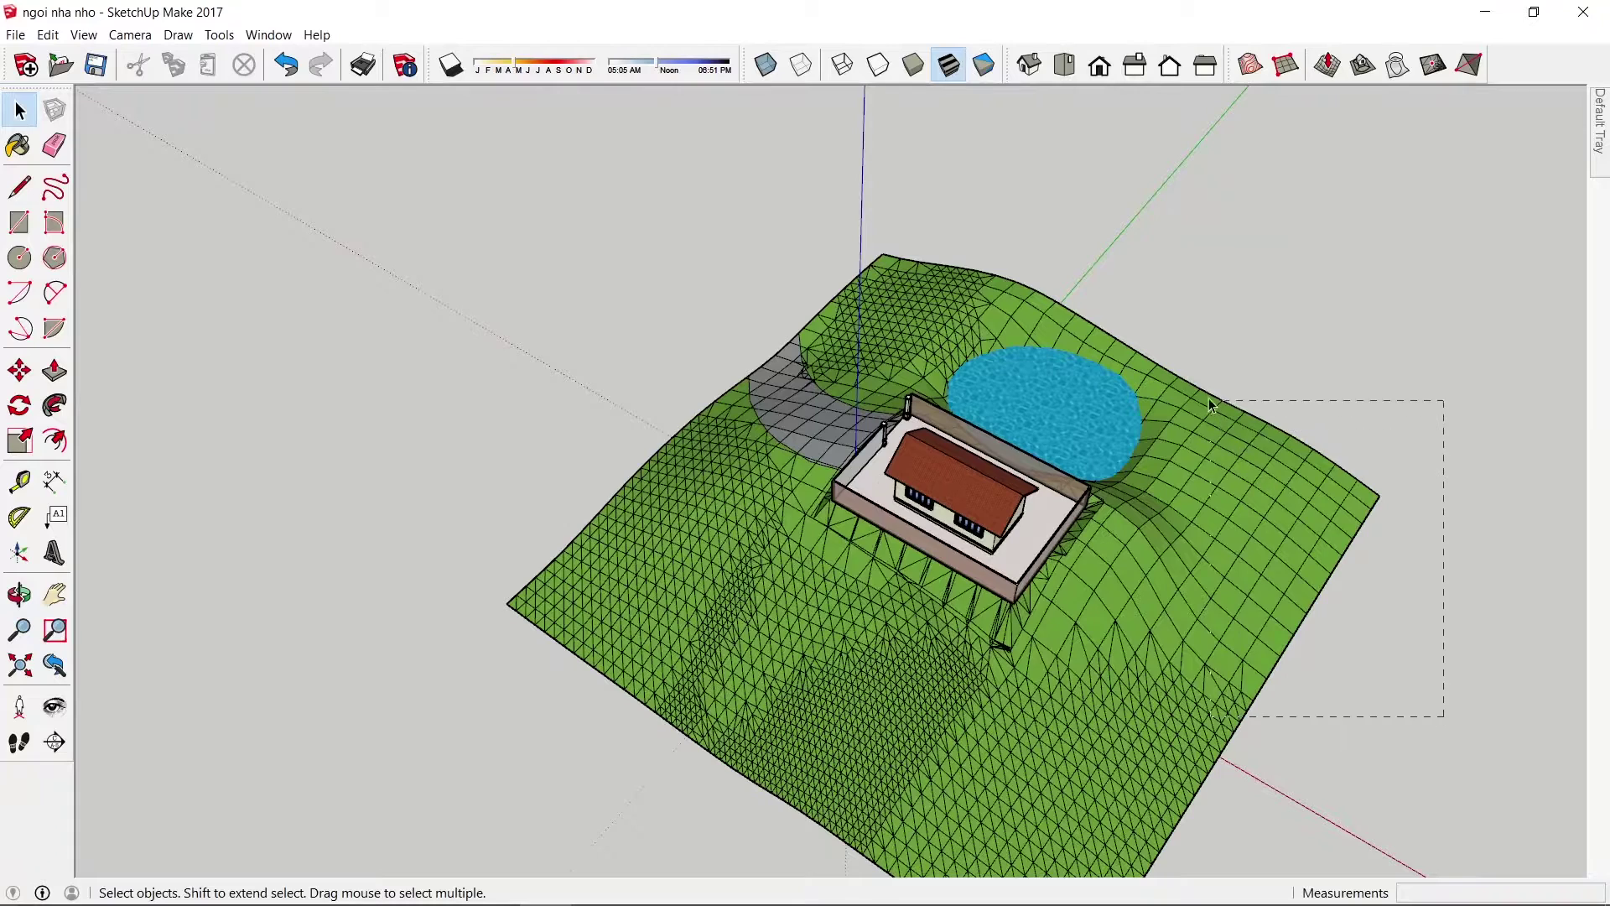
drag(1444, 717, 1178, 354)
click(1370, 198)
- Subdivide the right-hand slope and the terrain strip beside the pond with Add Detail
double_click(1233, 576)
click(1233, 575)
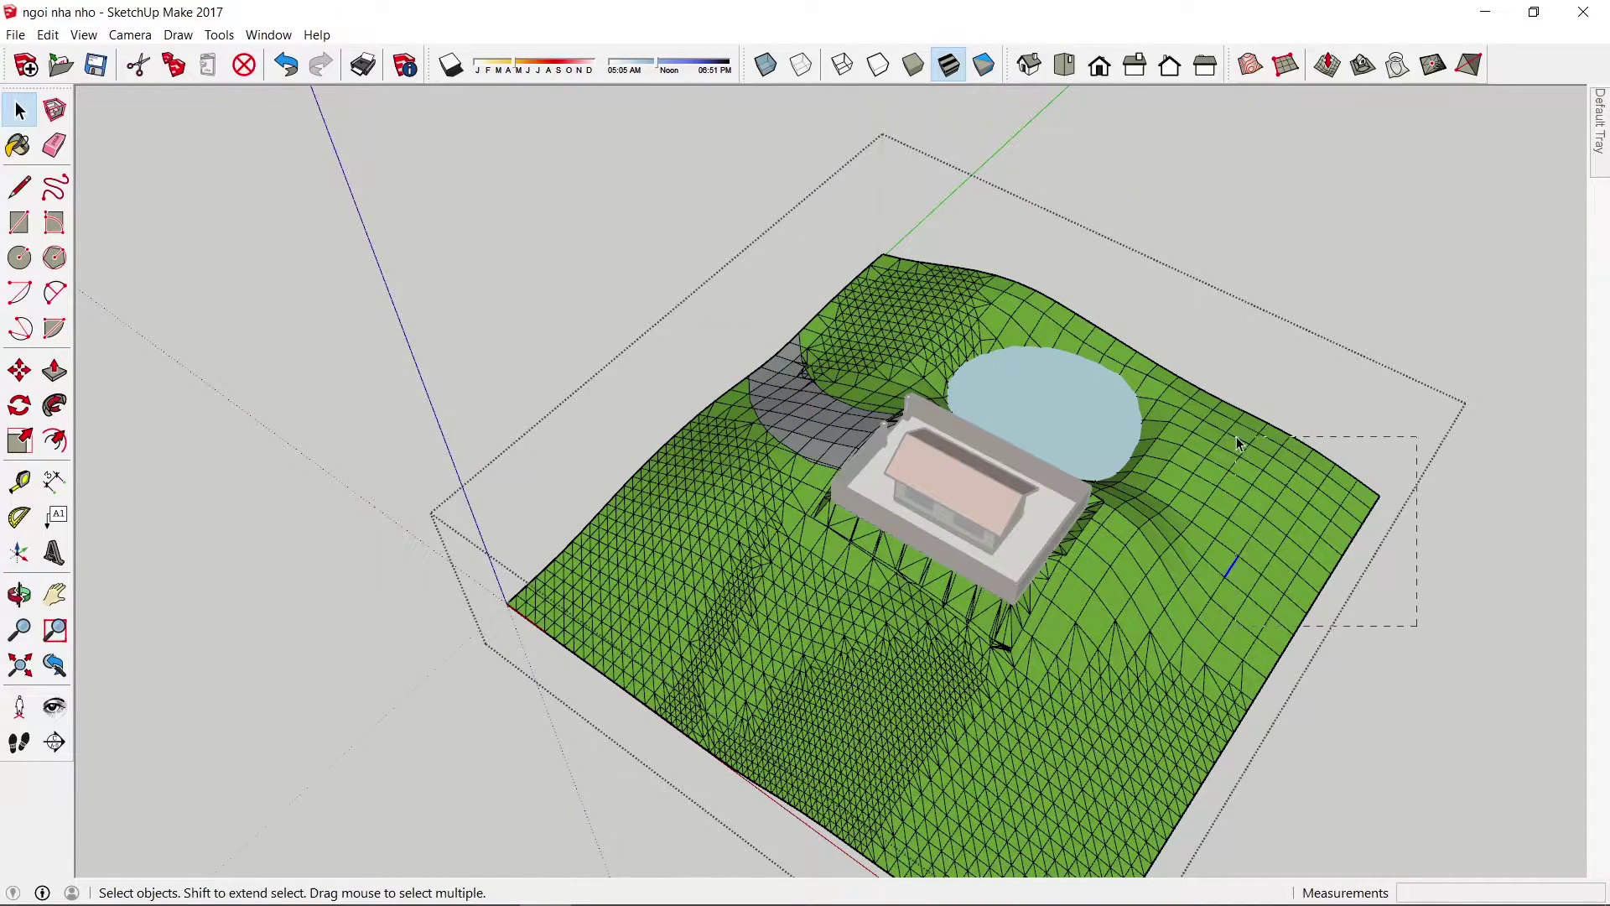
drag(1161, 336, 1162, 336)
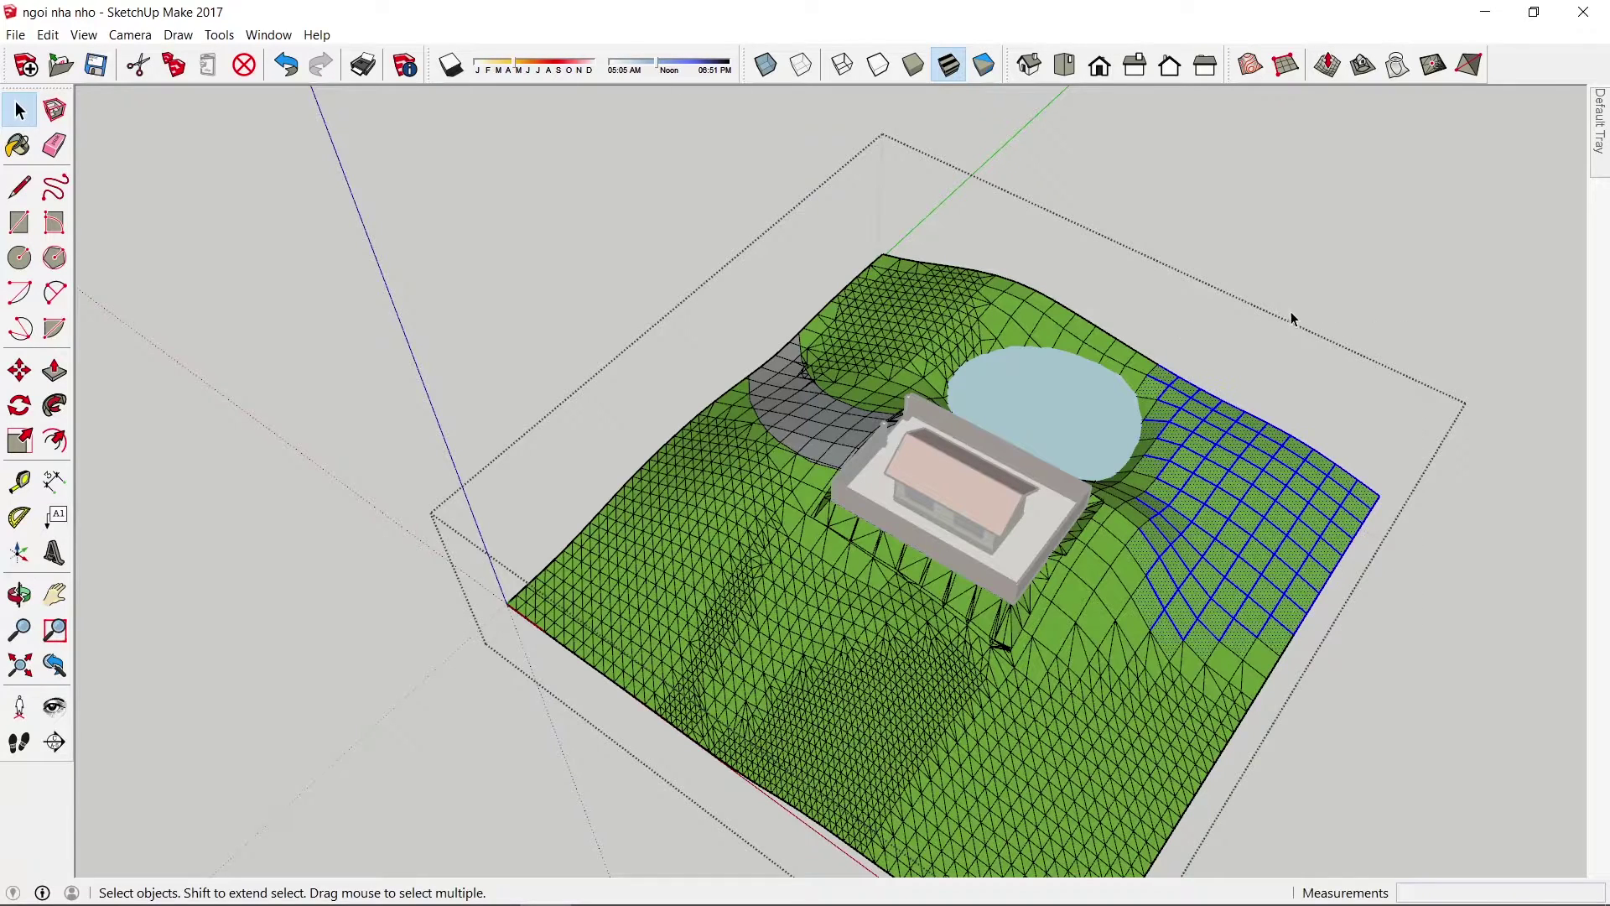
click(1432, 64)
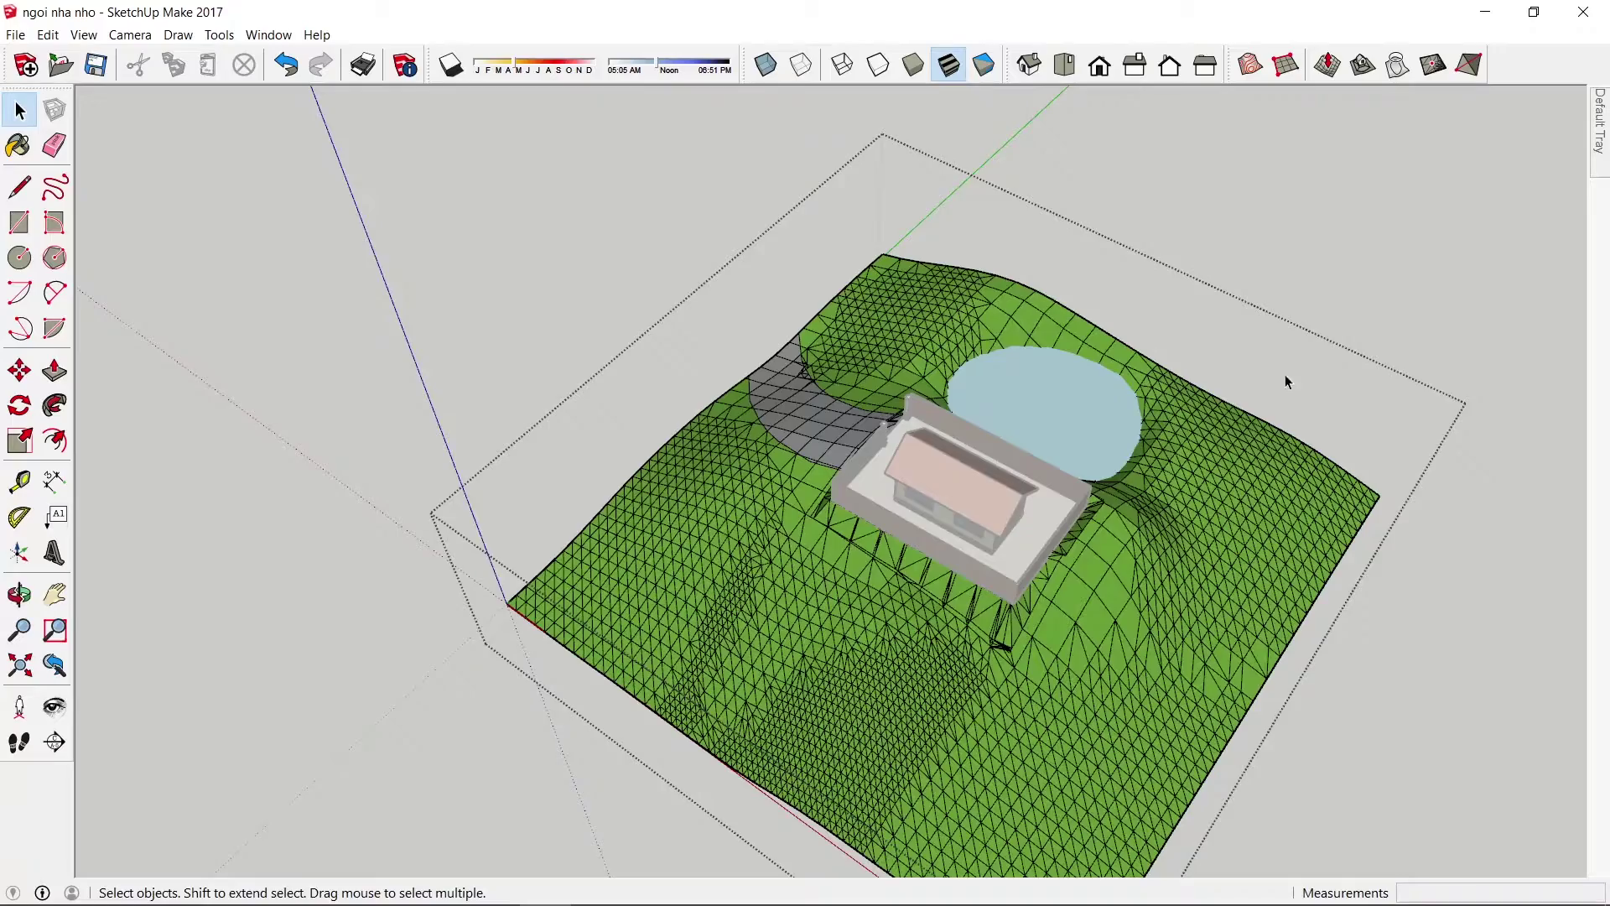
middle_drag(1285, 374, 1198, 640)
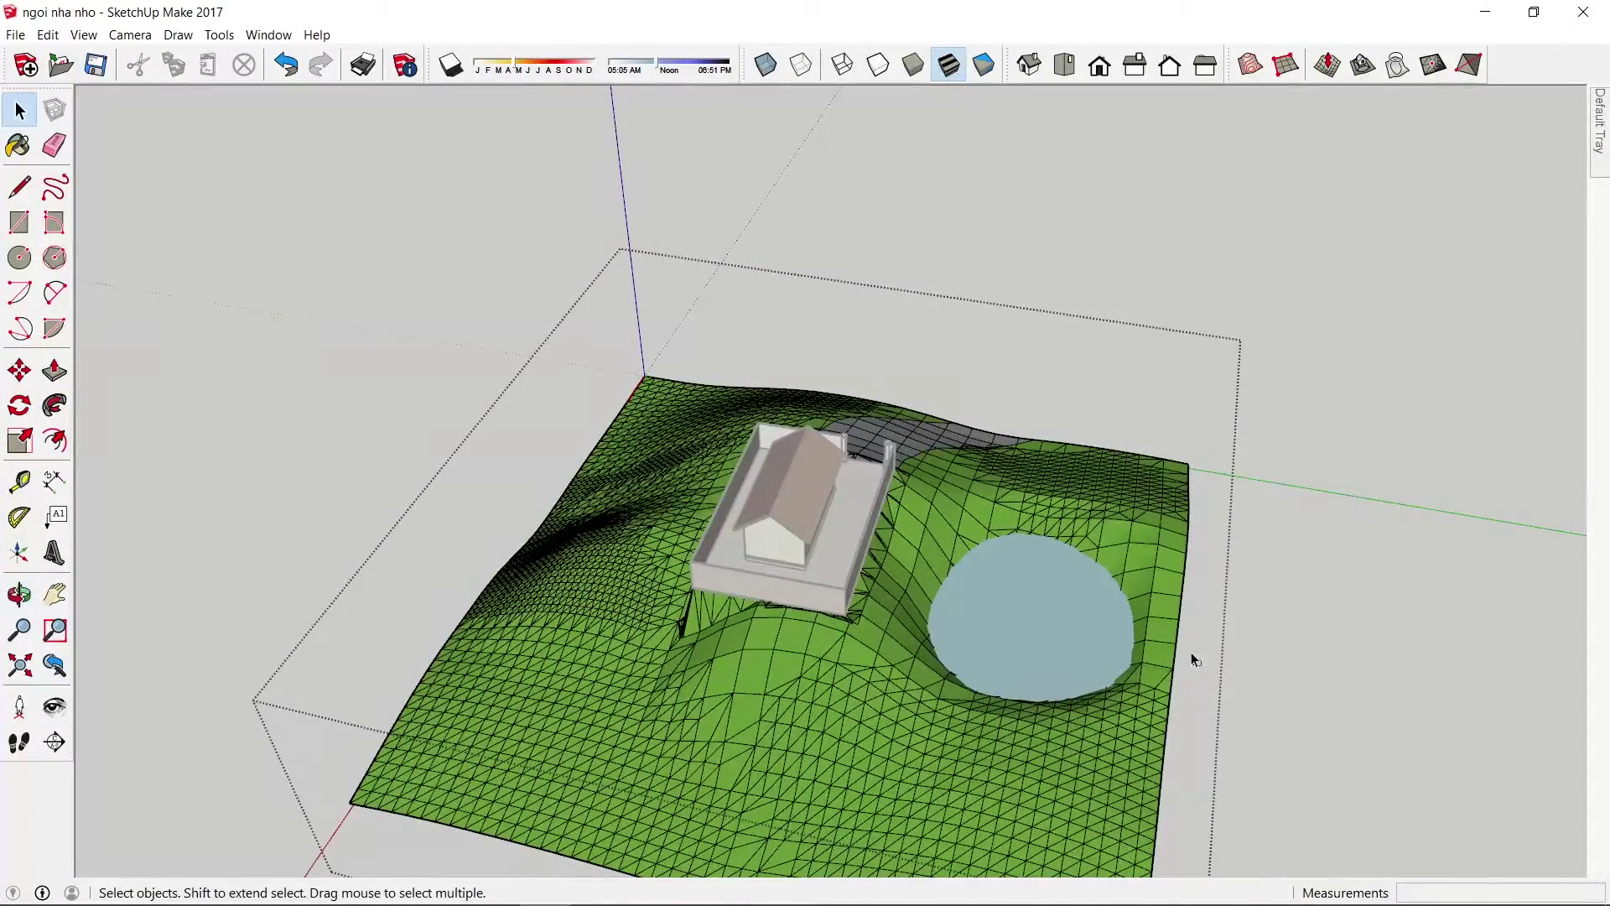
drag(1146, 553, 1140, 535)
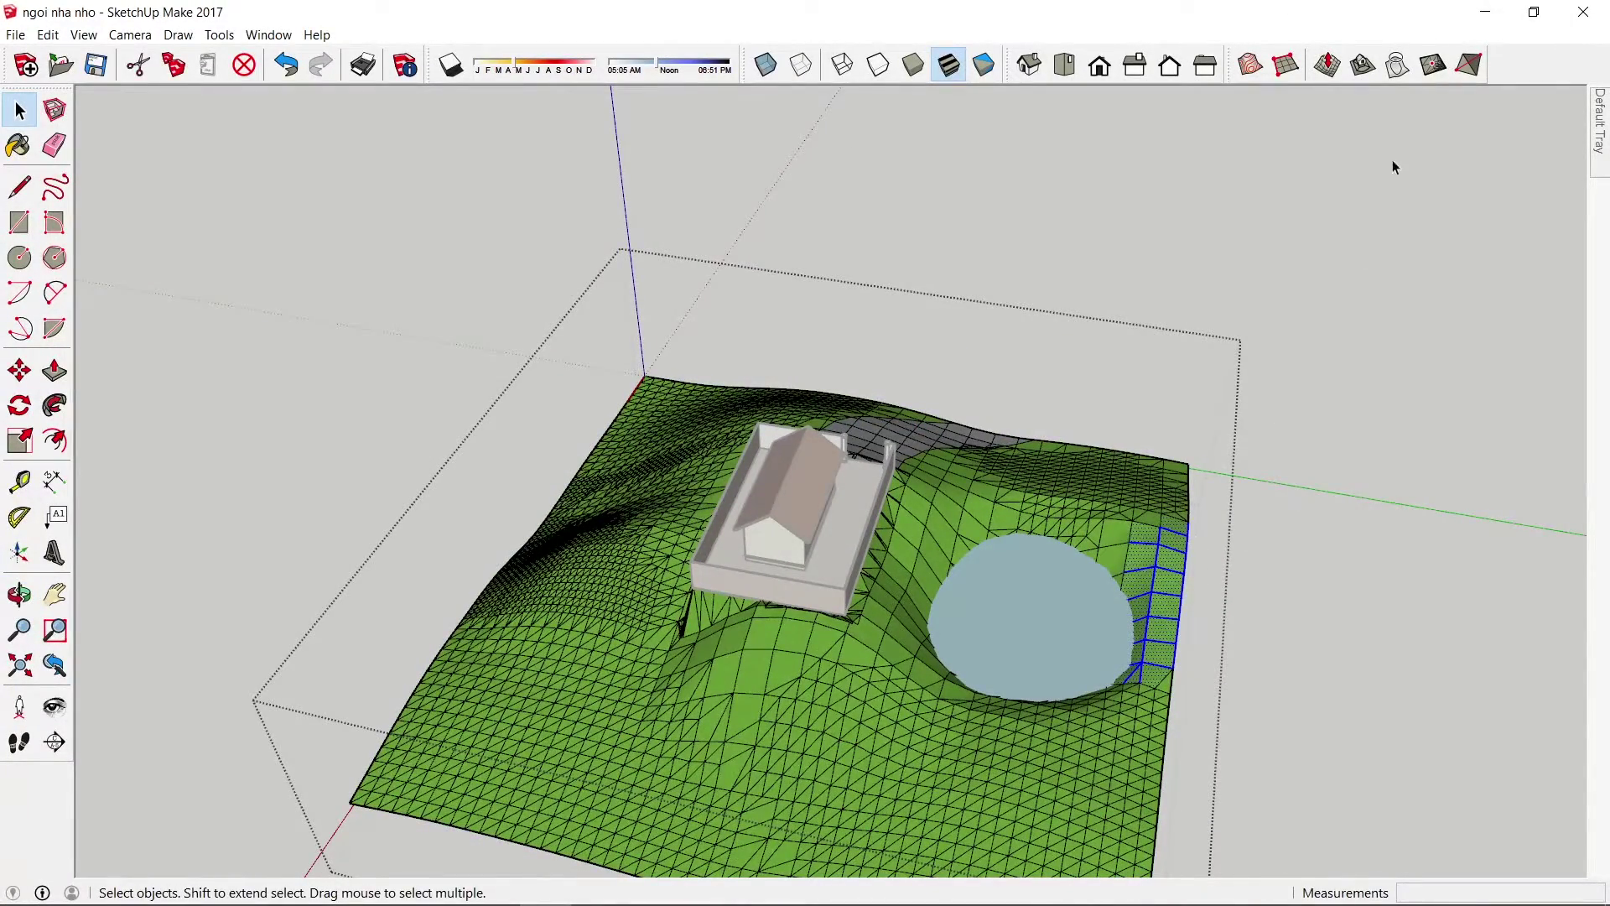
click(1429, 65)
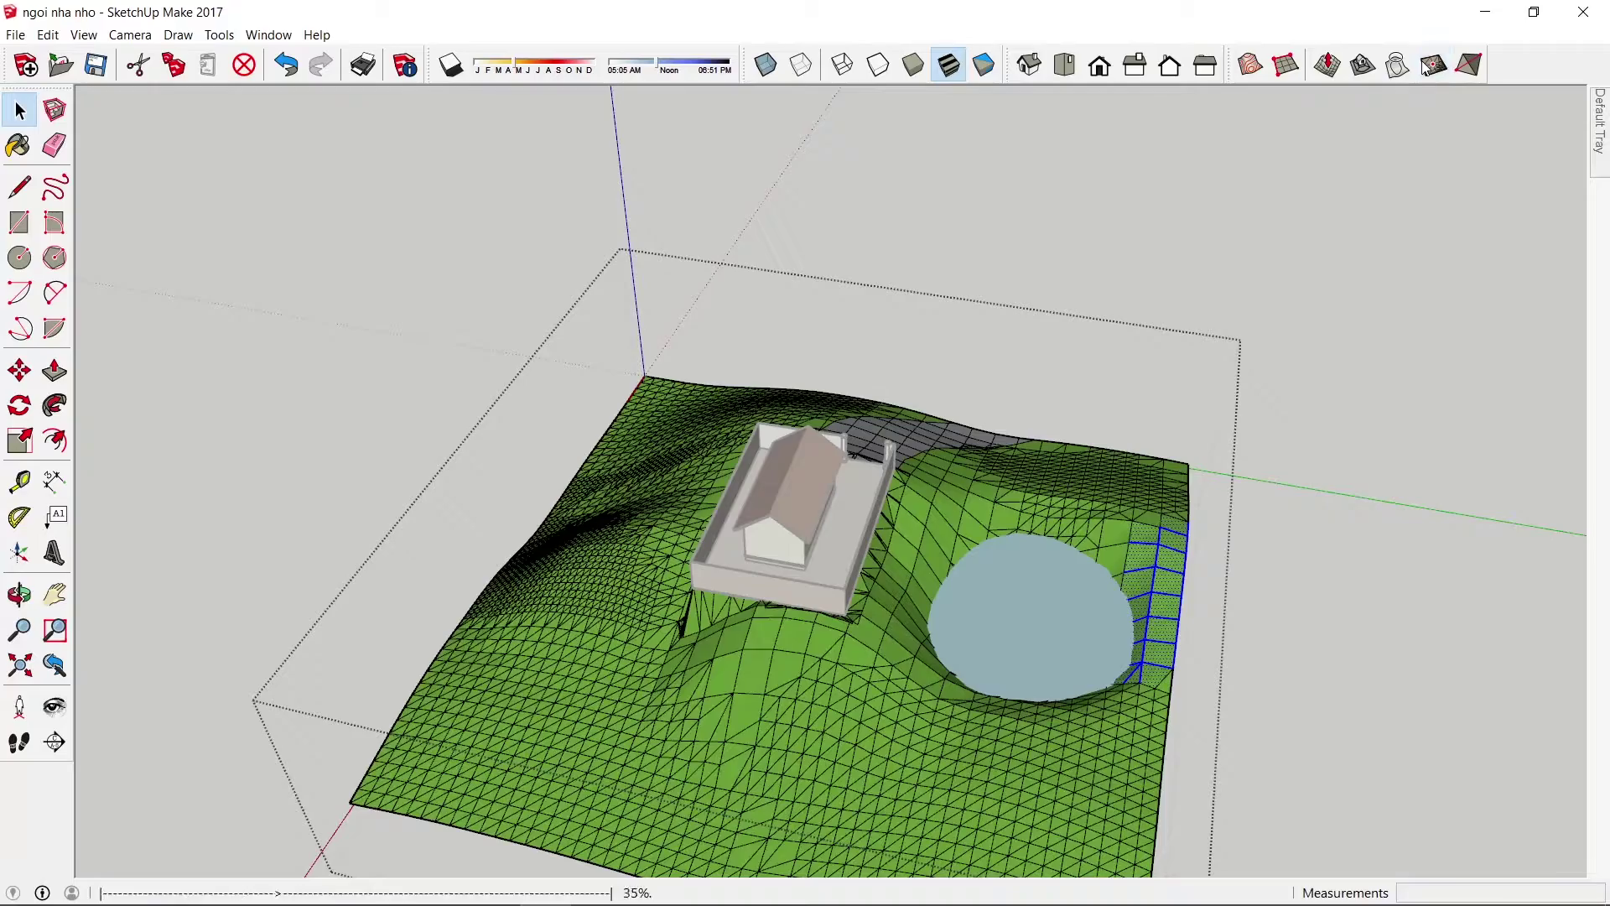
- Reopen the terrain group and add detail to the slope between the house and pond
click(1323, 541)
mouse_move(1211, 590)
middle_down()
mouse_move(1010, 646)
mouse_move(575, 694)
mouse_move(882, 585)
mouse_move(830, 579)
middle_up()
scroll(827, 577, up, 5)
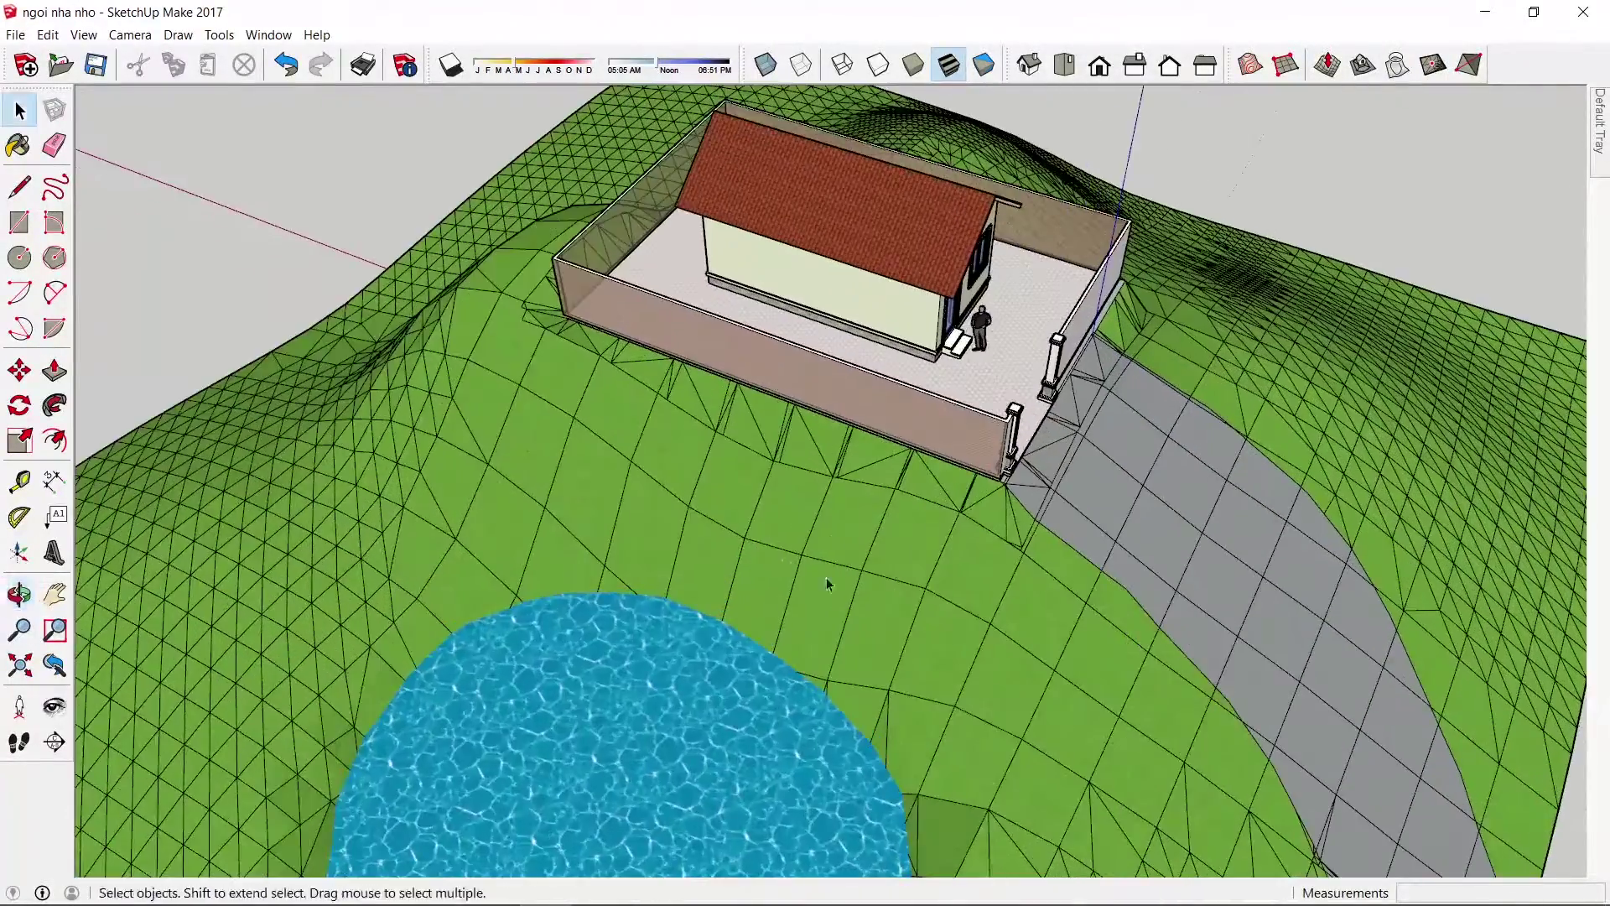
triple_click(873, 603)
double_click(874, 606)
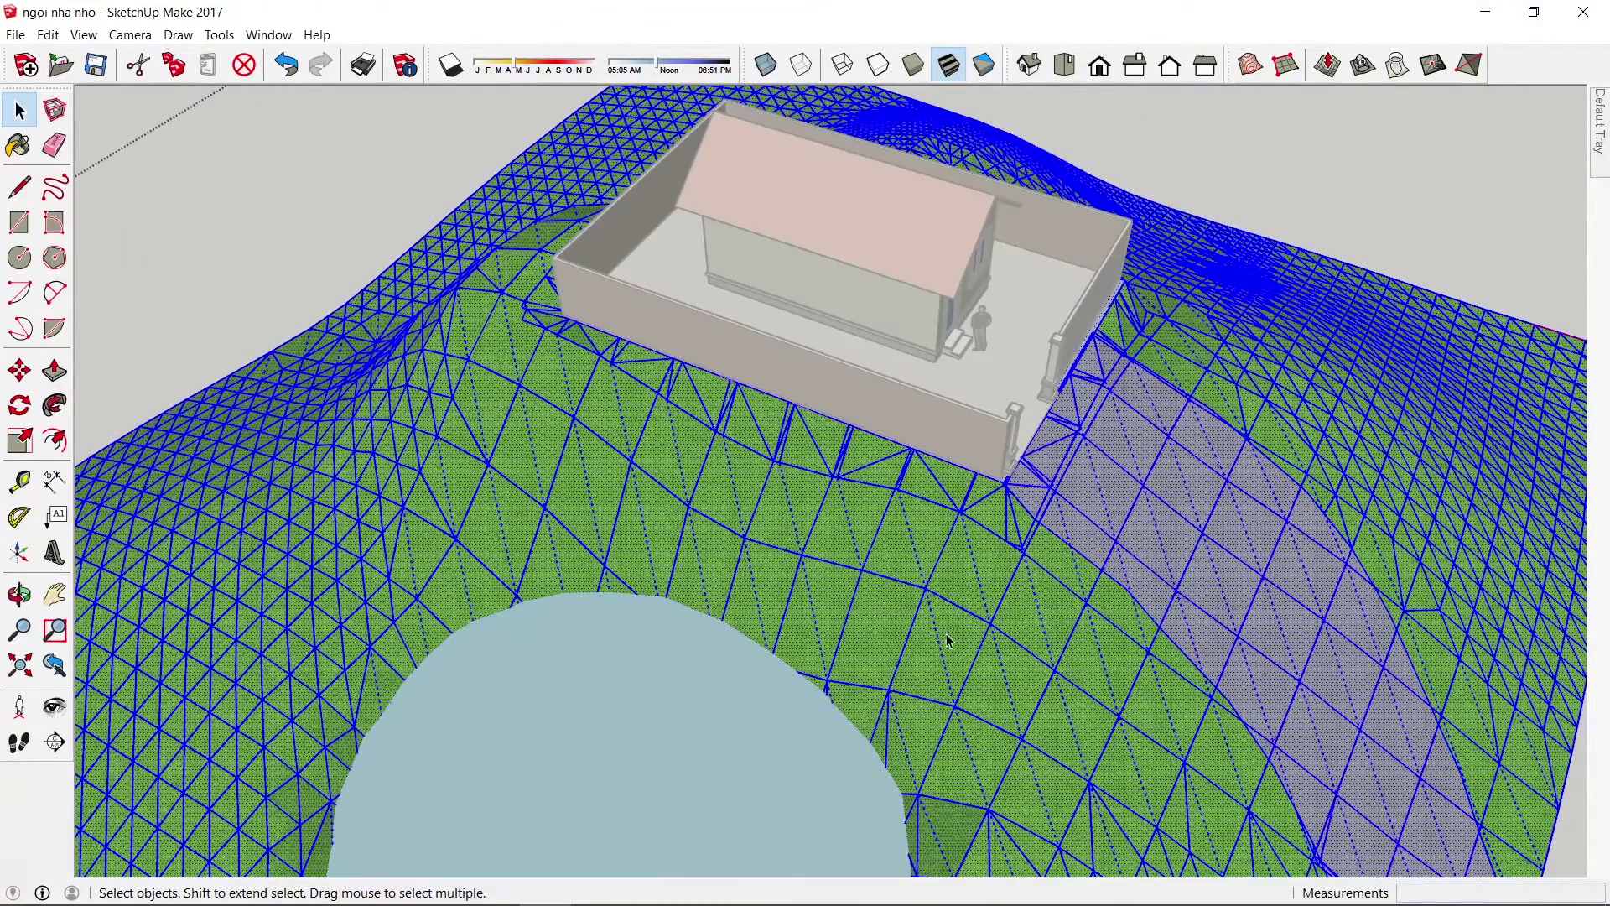
drag(757, 501, 521, 486)
click(1433, 65)
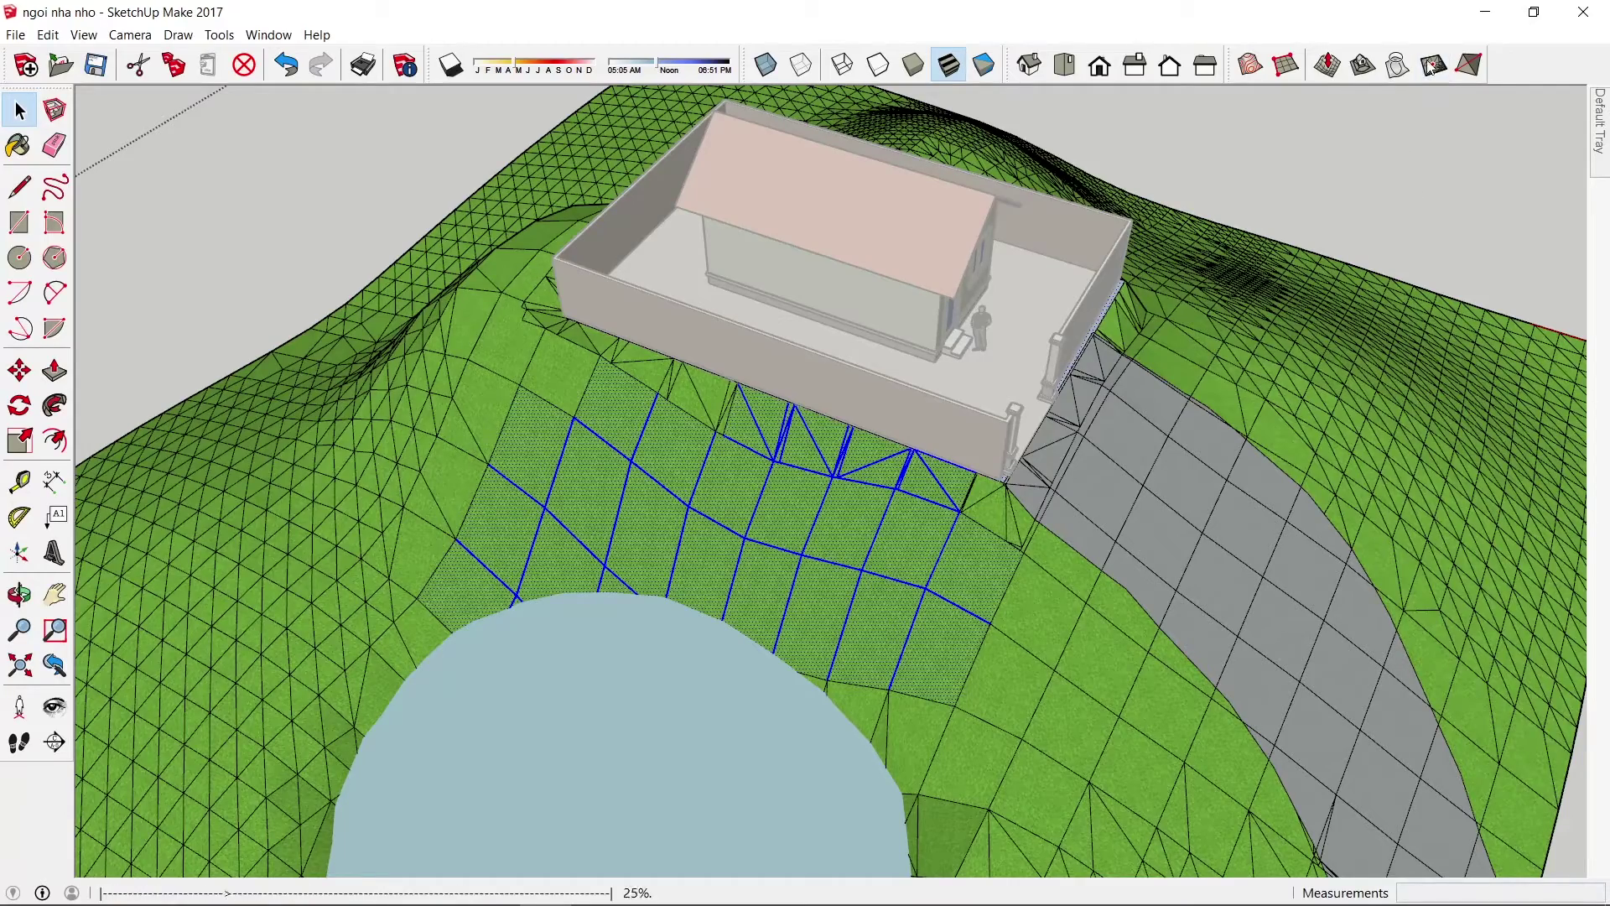
- Zoom in on the terrain and reopen the terrain group for editing
scroll(1000, 513, down, 3)
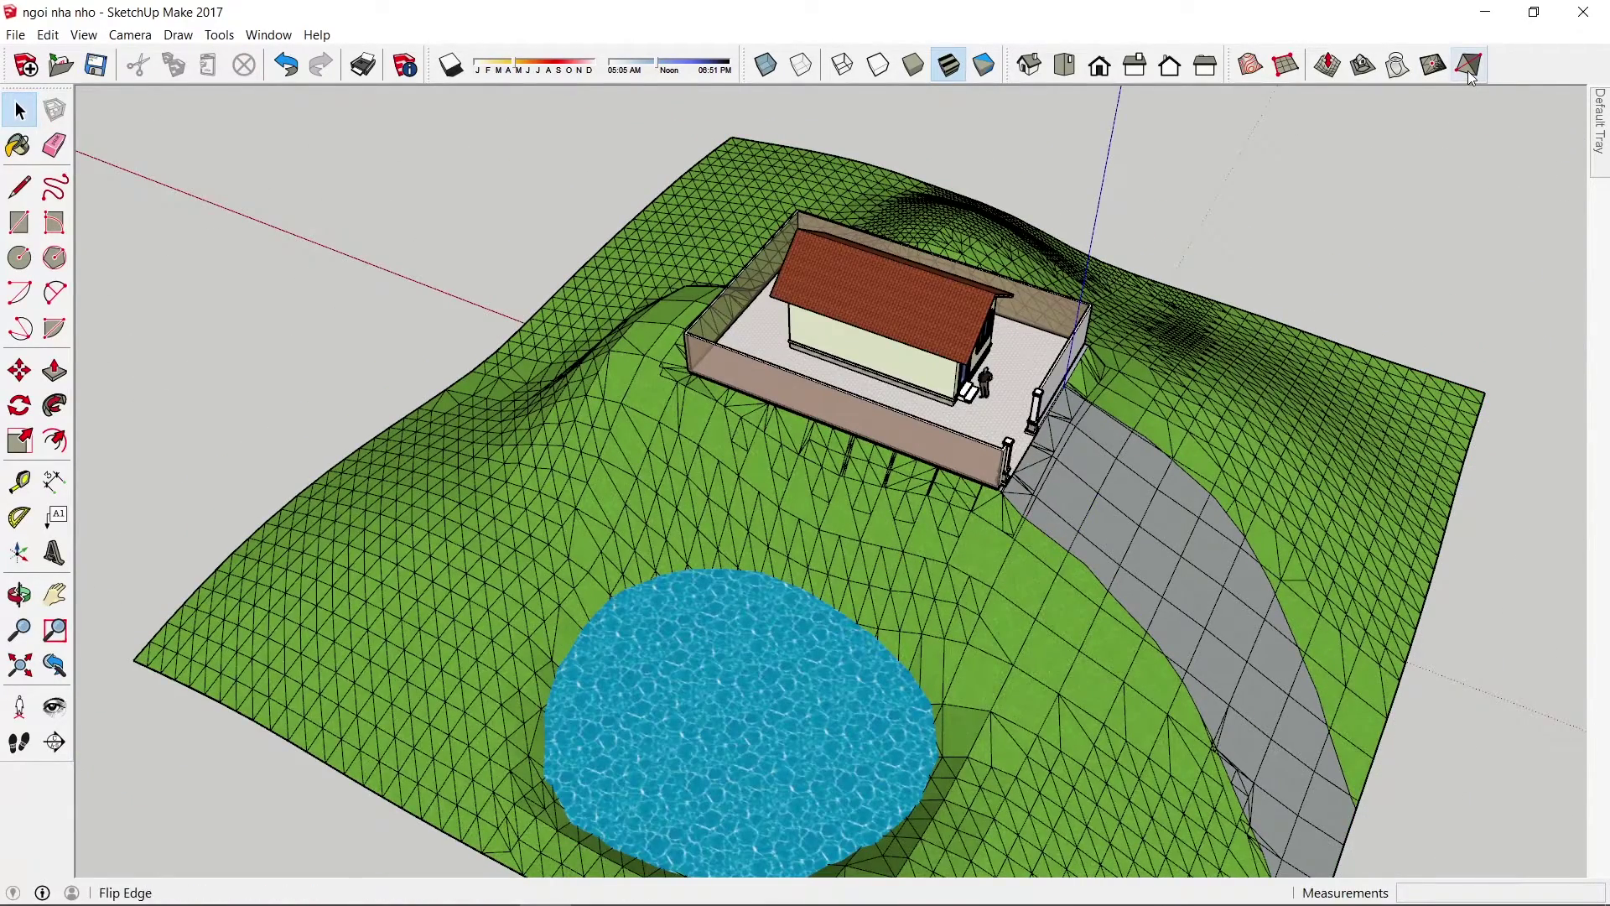
scroll(1481, 87, up, 1)
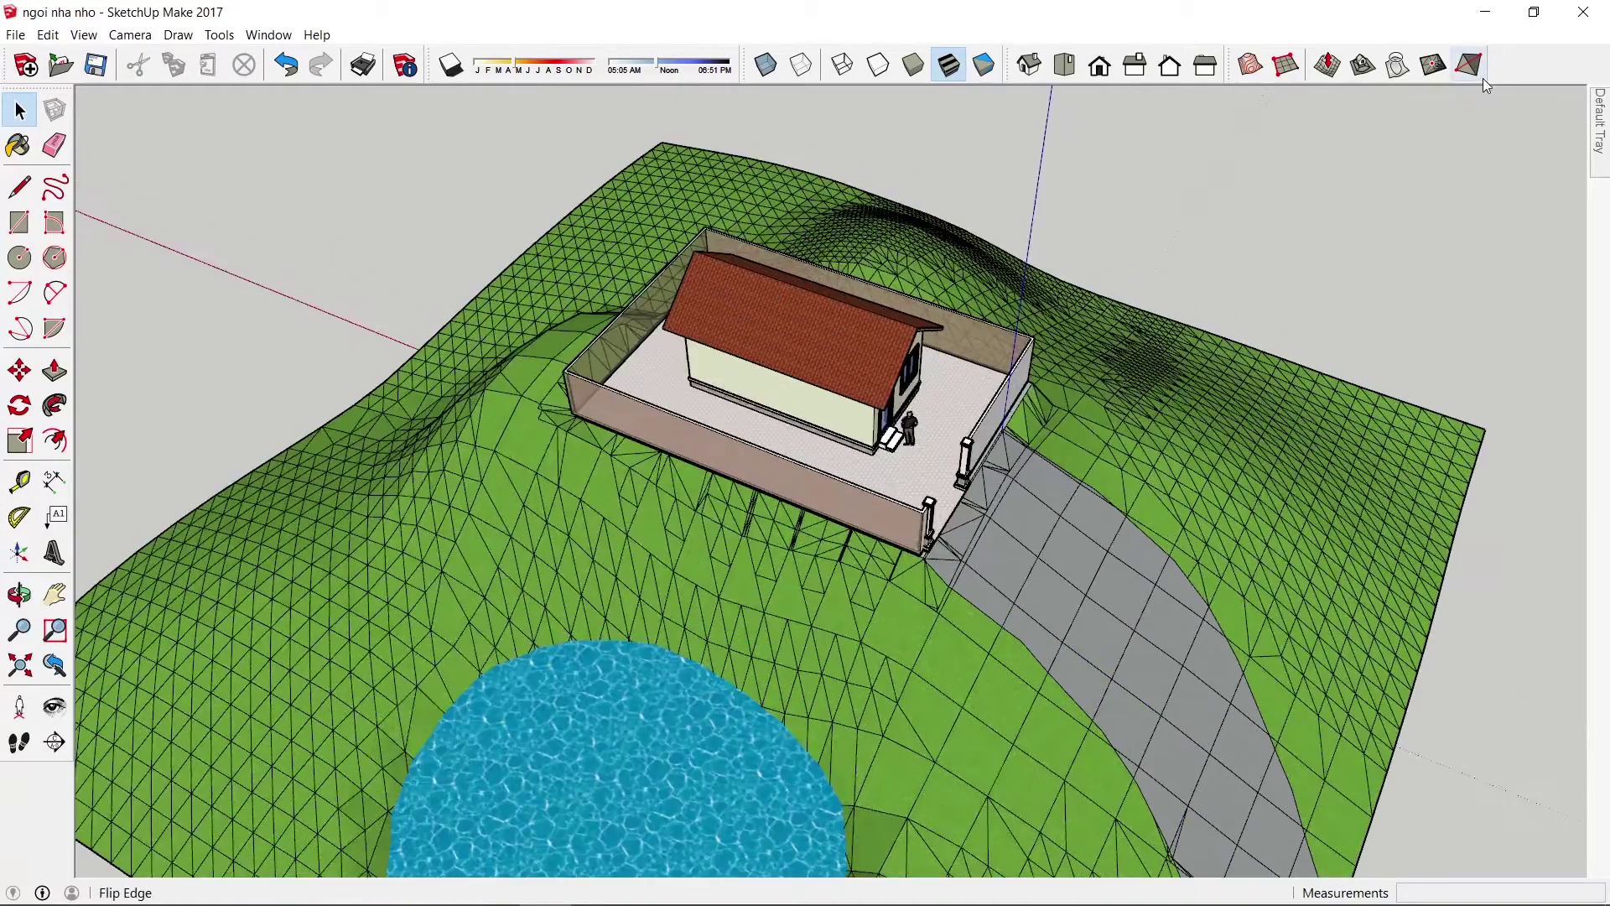
scroll(803, 663, down, 2)
scroll(802, 663, up, 1)
scroll(803, 664, up, 3)
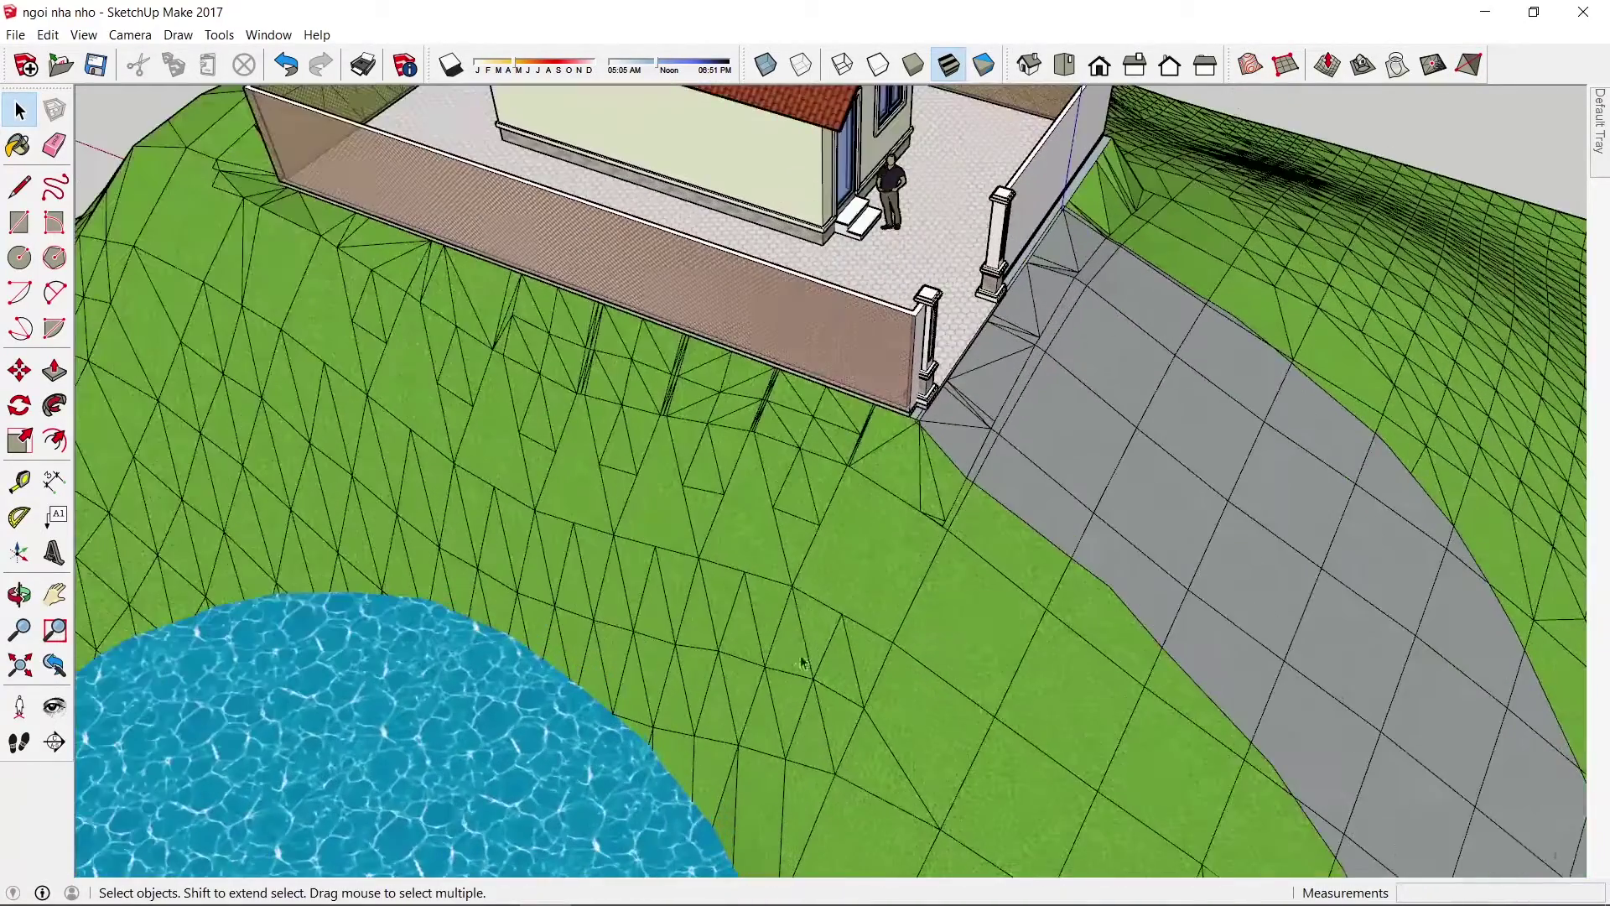
double_click(802, 637)
click(803, 639)
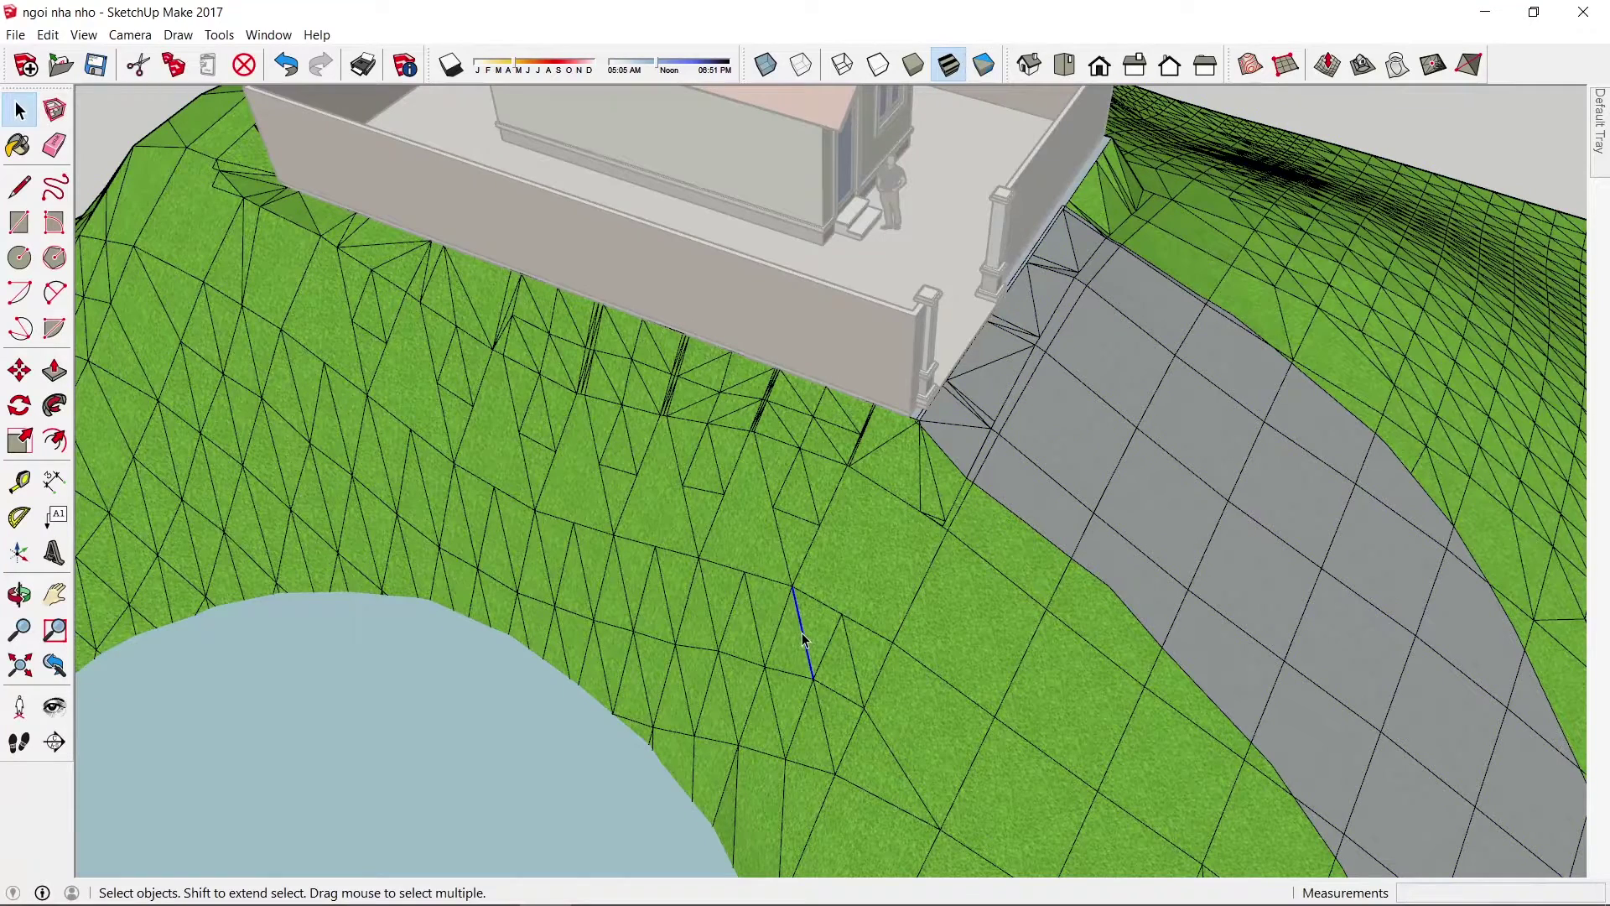
- Flip three triangle diagonals on the slopes below the house and above the pond
click(1466, 70)
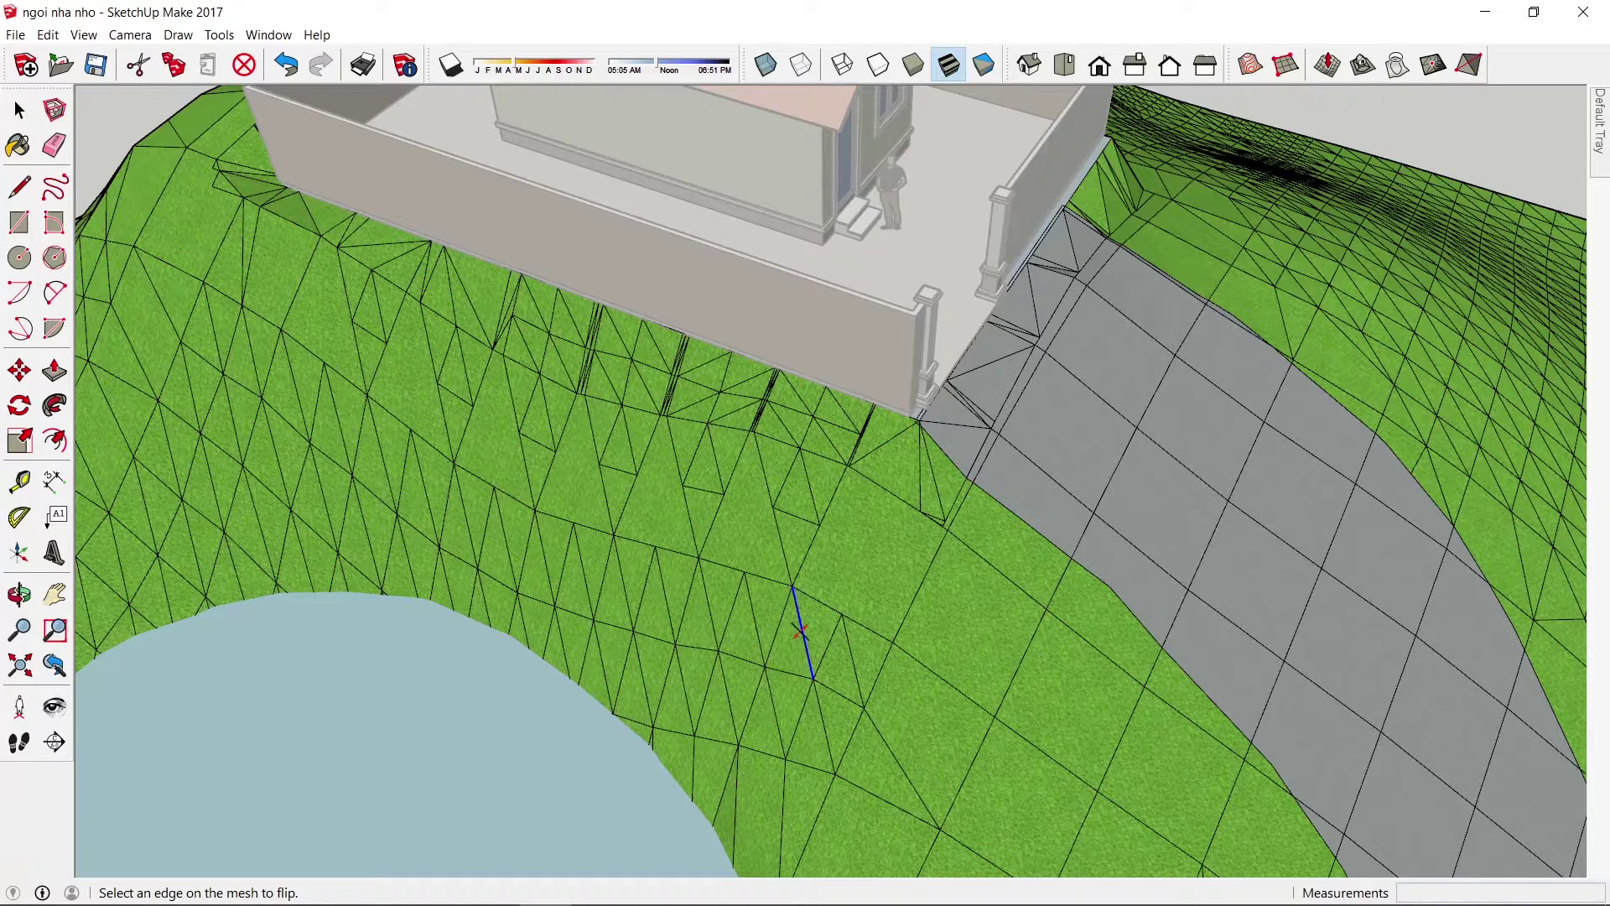
click(801, 635)
click(711, 611)
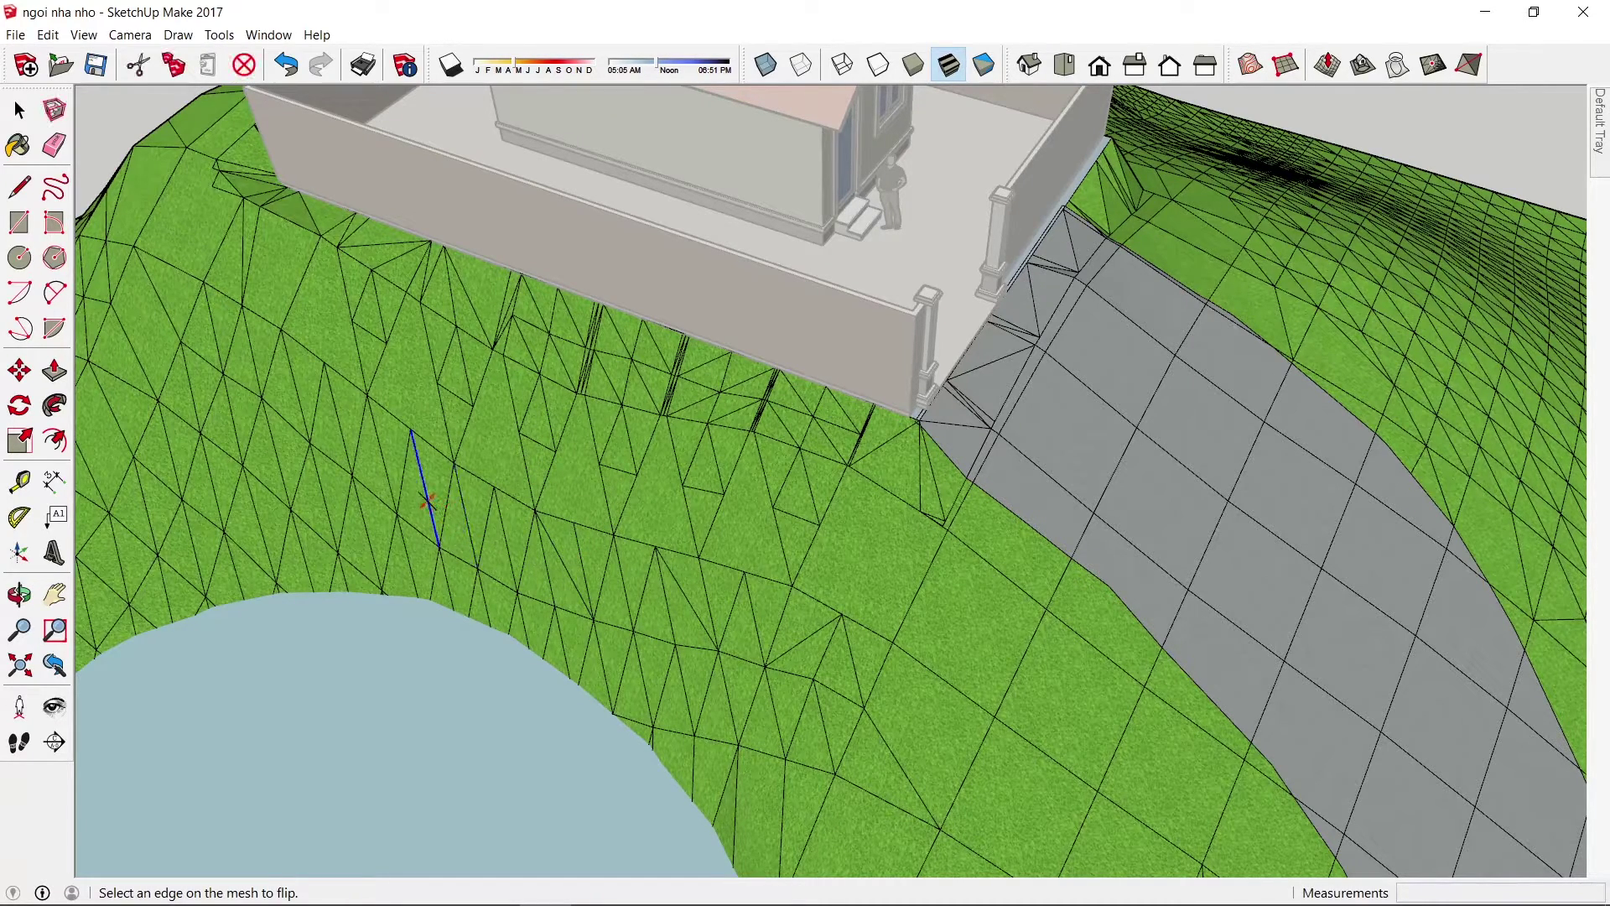
click(423, 488)
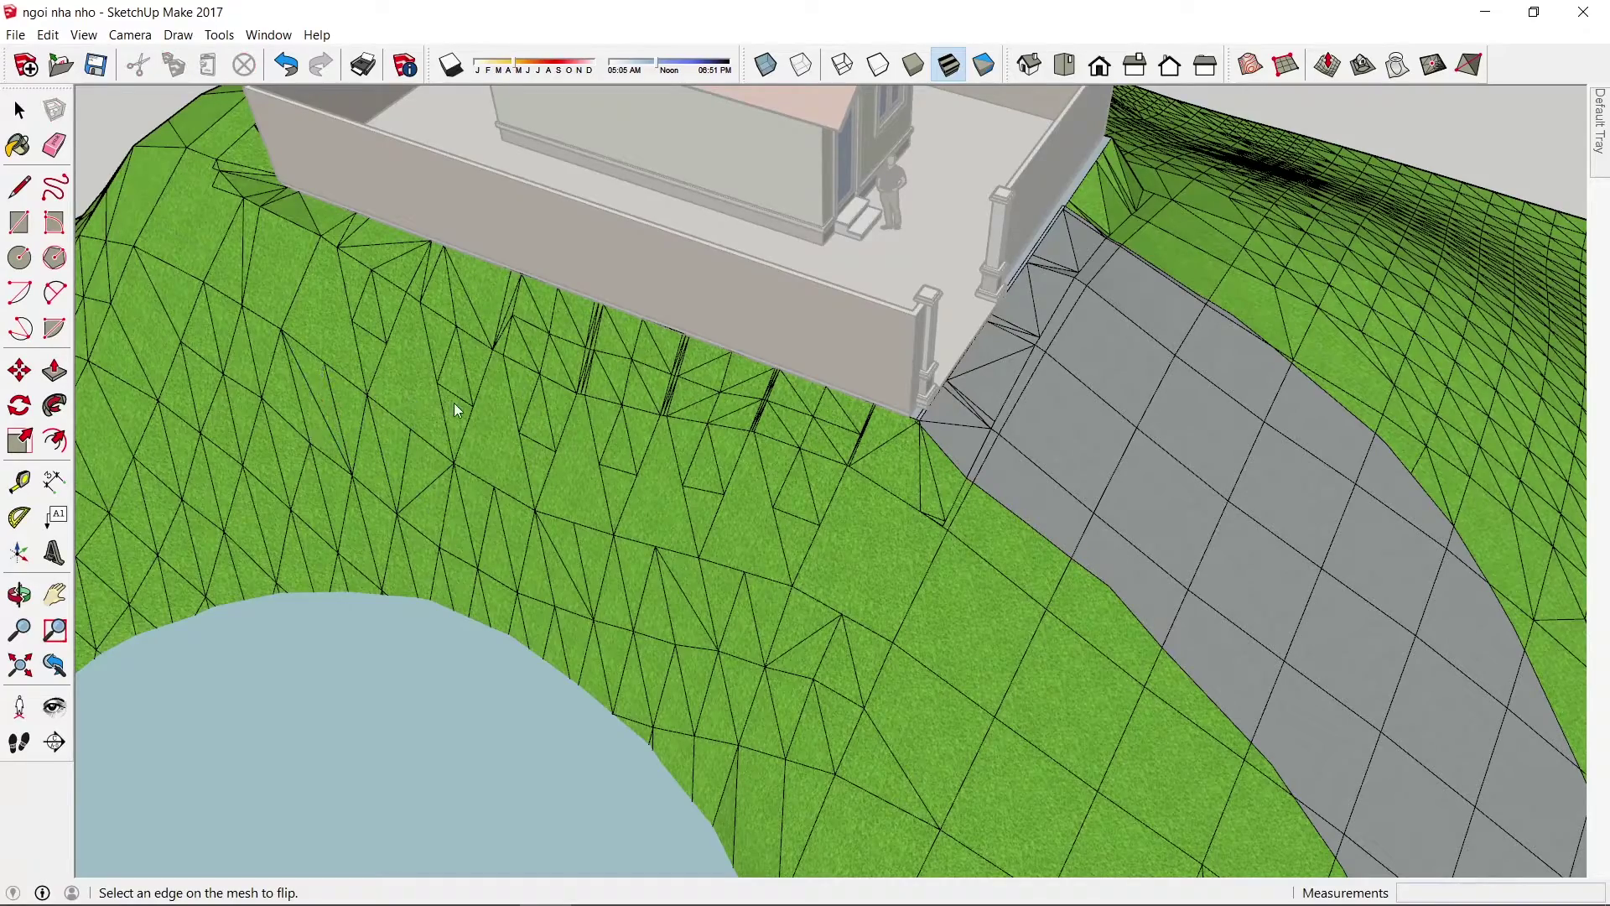
- Flip four diagonals on the bank beside the grey path, then view the whole terrain
middle_drag(454, 402, 1341, 240)
scroll(1340, 235, up, 3)
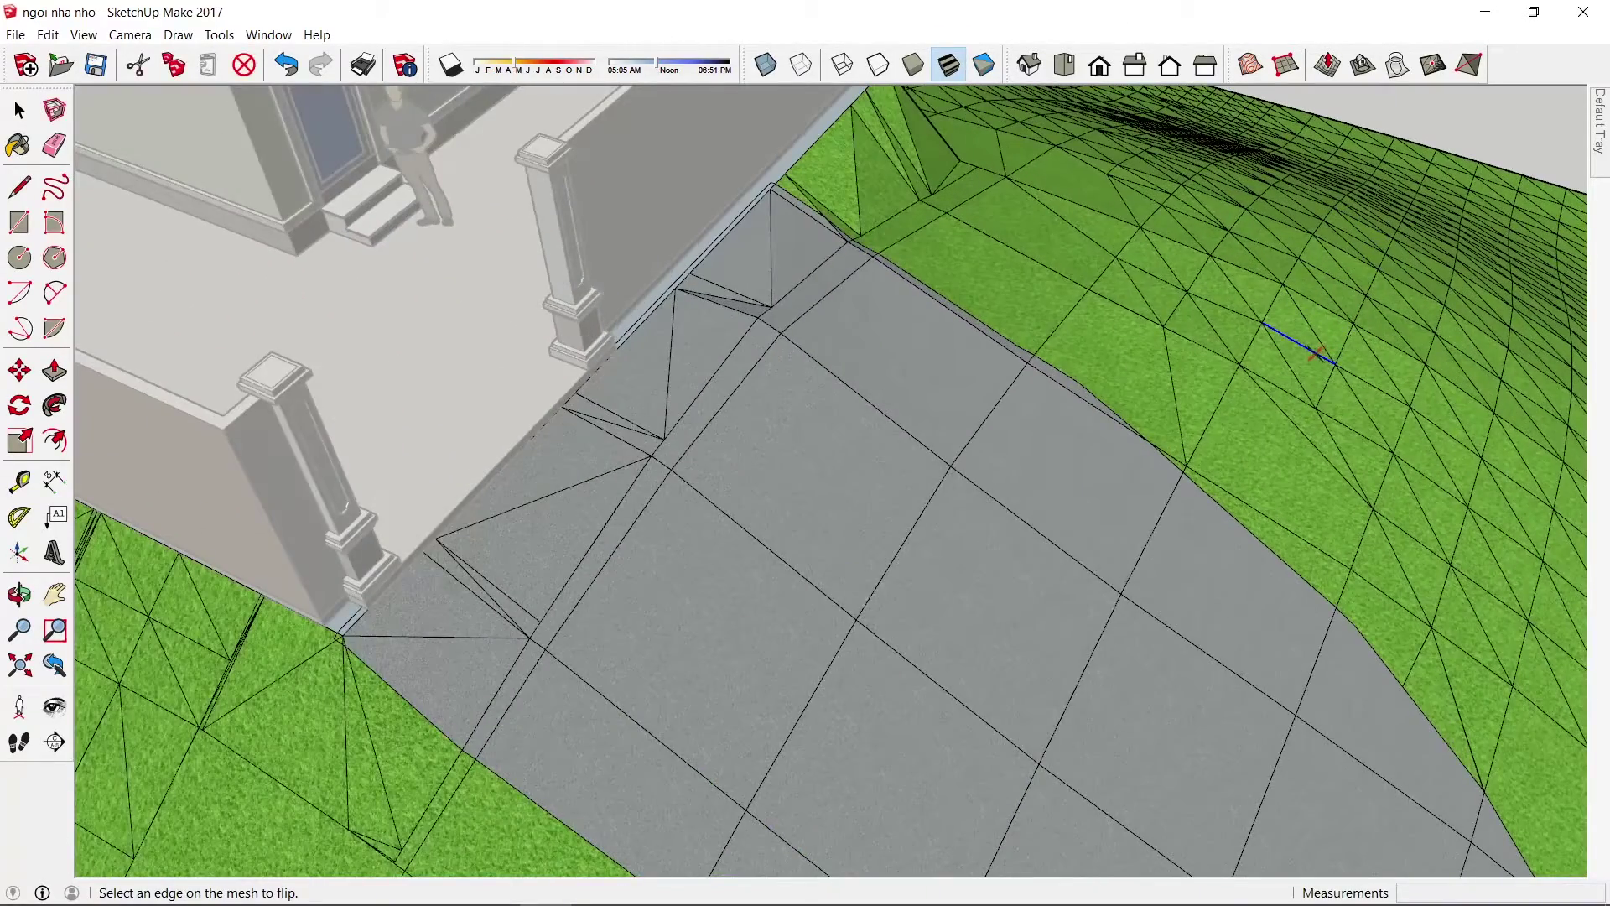
click(1436, 453)
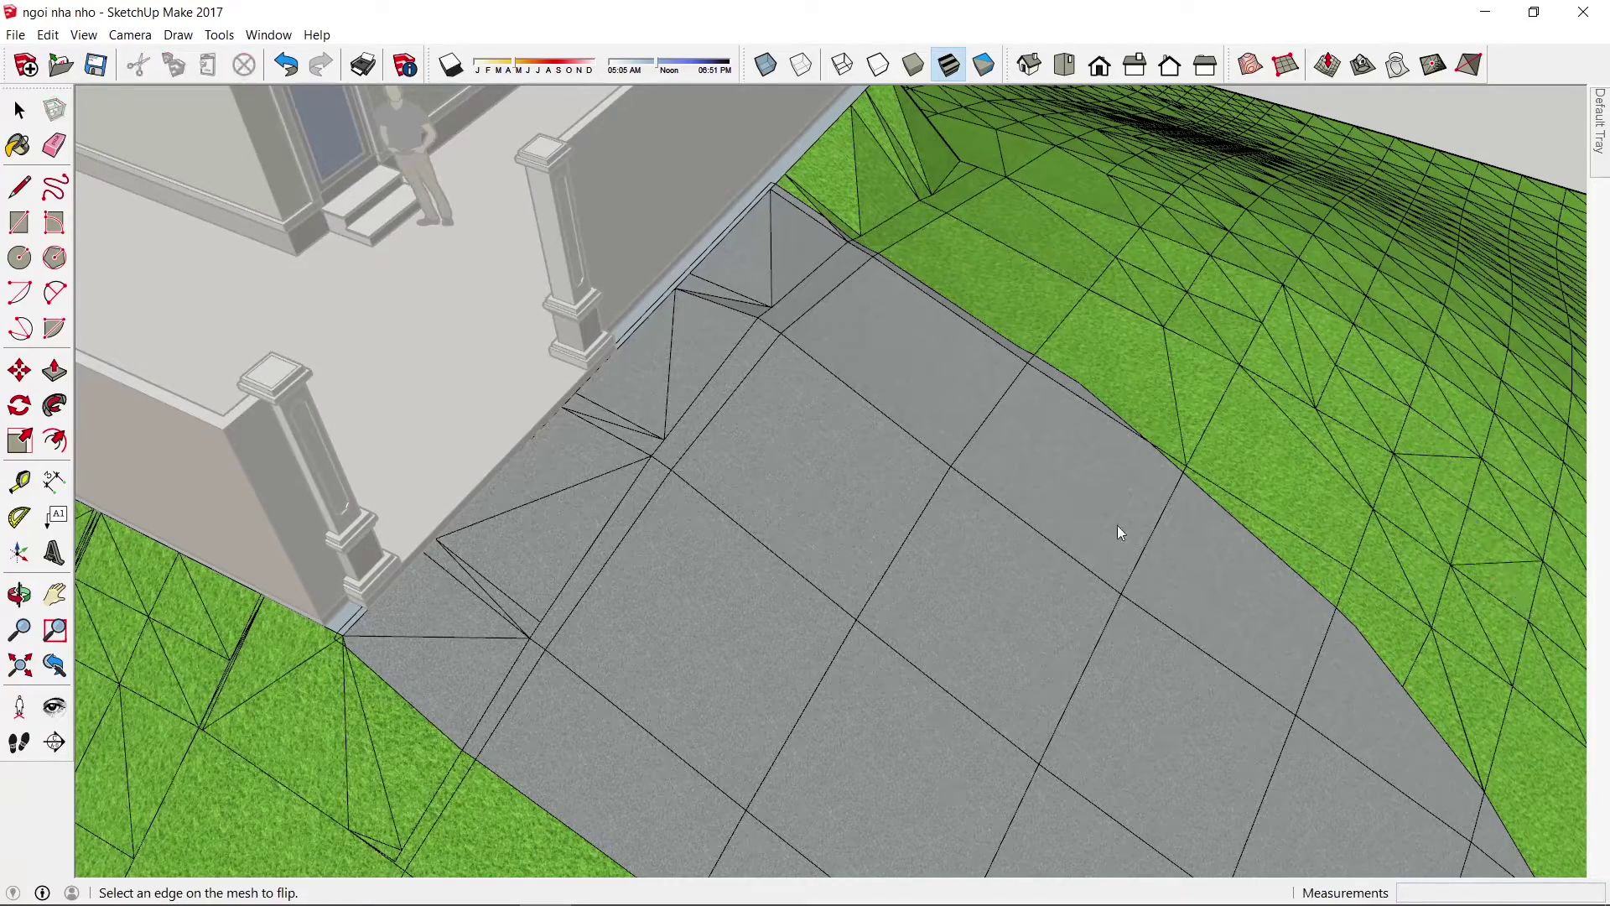
scroll(1118, 532, down, 3)
scroll(1118, 532, up, 4)
click(1392, 577)
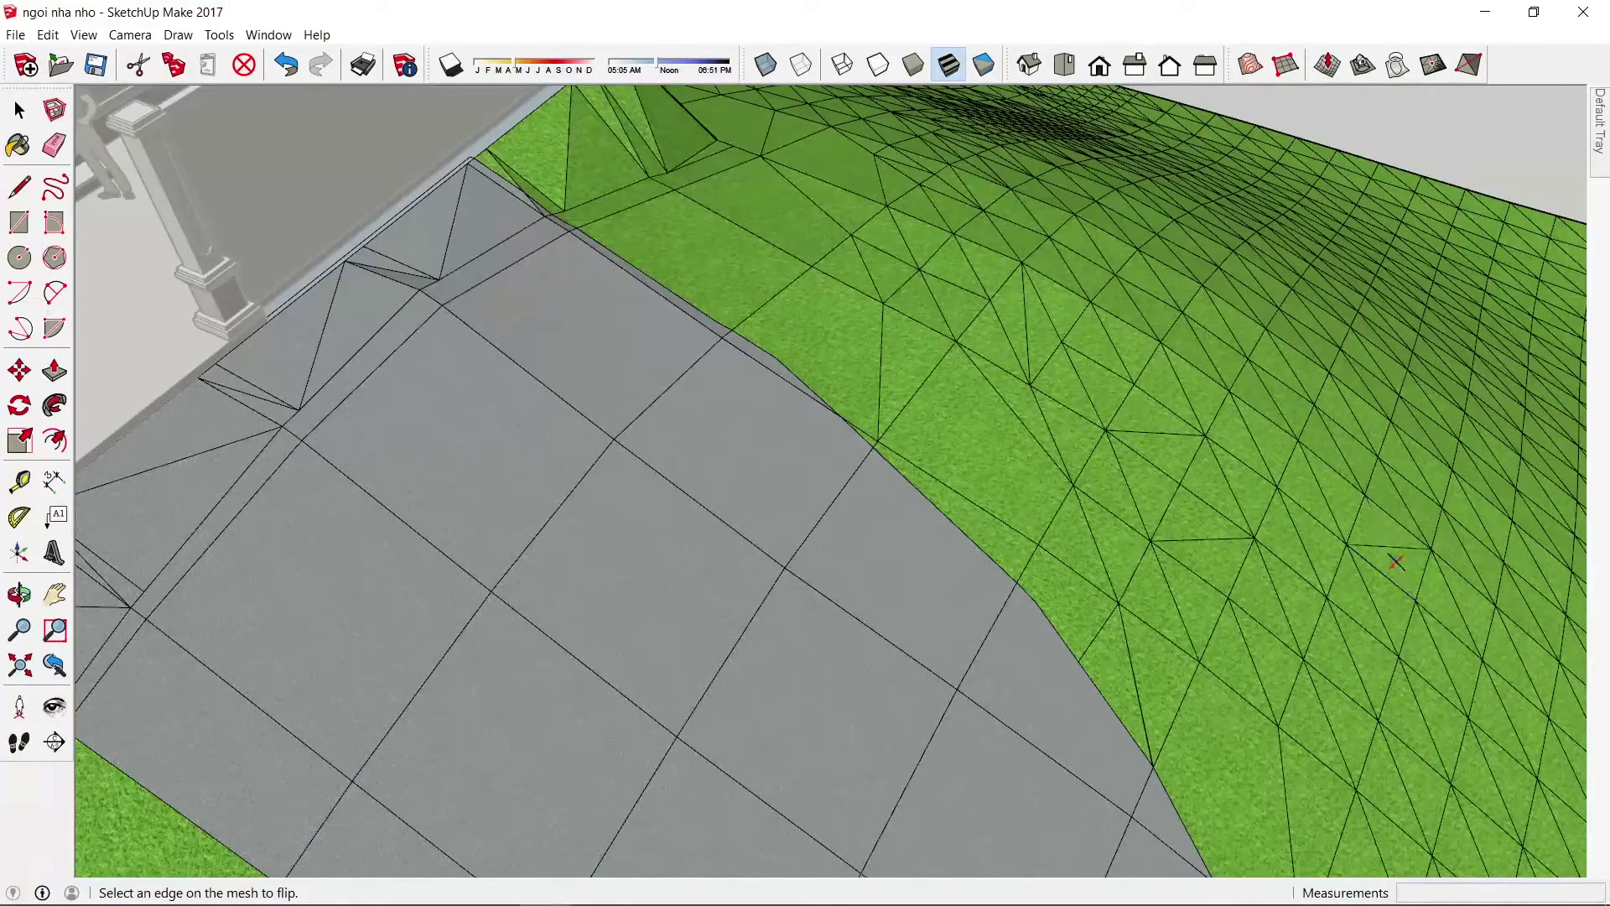
click(1337, 446)
click(1359, 375)
scroll(1005, 507, down, 5)
mouse_move(989, 465)
middle_down()
mouse_move(1295, 451)
mouse_move(1275, 396)
mouse_move(1268, 444)
mouse_move(1359, 456)
middle_up()
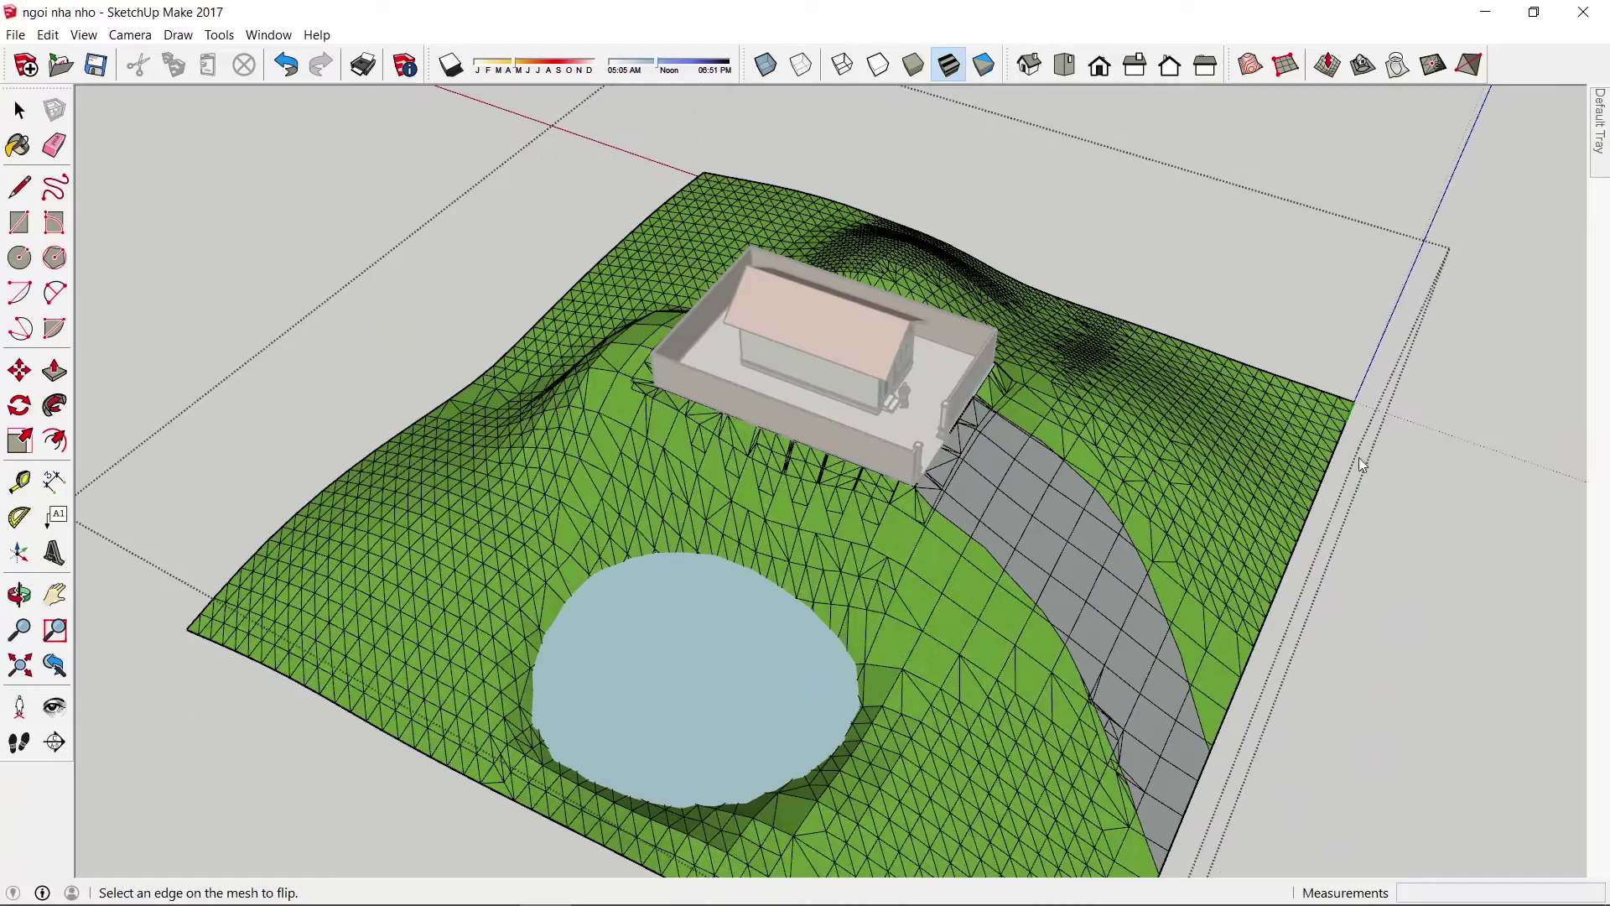
- Leave Flip Edge and orbit from low front and underside views to a centred oblique overview
key(space)
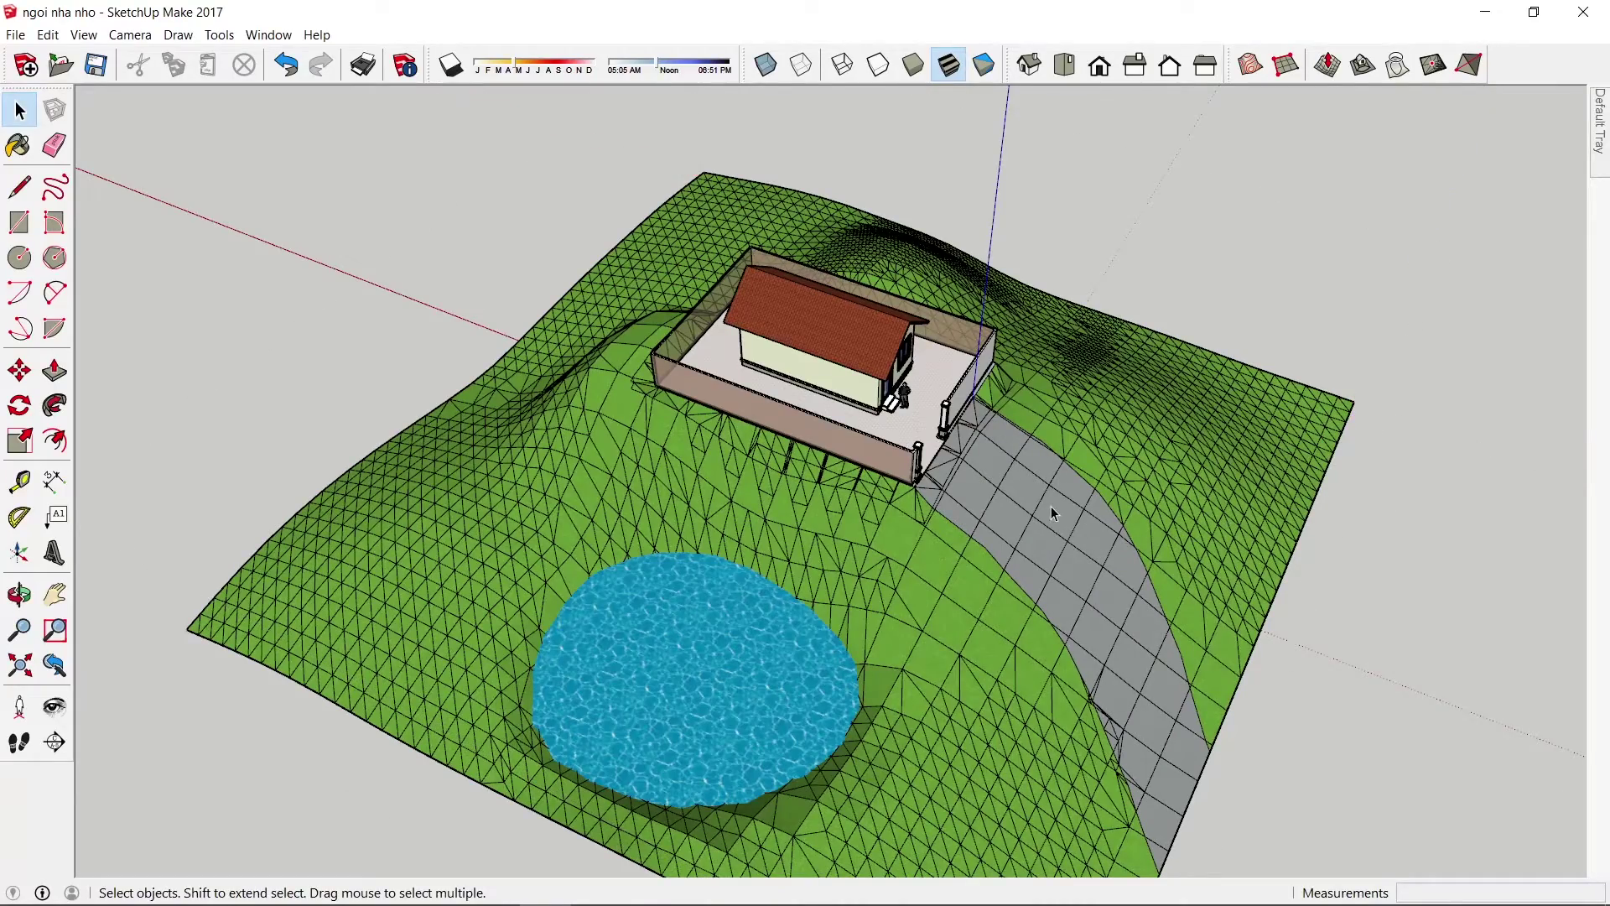
mouse_move(1050, 505)
middle_down()
mouse_move(1096, 621)
mouse_move(593, 361)
mouse_move(1158, 335)
mouse_move(766, 299)
mouse_move(803, 468)
middle_up()
mouse_move(803, 468)
mouse_down()
mouse_move(834, 672)
mouse_move(863, 187)
mouse_move(752, 223)
mouse_move(856, 204)
mouse_move(671, 575)
mouse_move(819, 766)
mouse_move(675, 738)
mouse_move(841, 676)
mouse_move(784, 647)
mouse_move(486, 628)
mouse_move(1031, 705)
mouse_move(1351, 586)
mouse_move(1236, 567)
mouse_up()
mouse_move(1107, 642)
mouse_down()
mouse_move(952, 646)
mouse_move(1140, 507)
mouse_move(891, 532)
mouse_move(914, 578)
mouse_move(1044, 575)
mouse_up()
key(space)
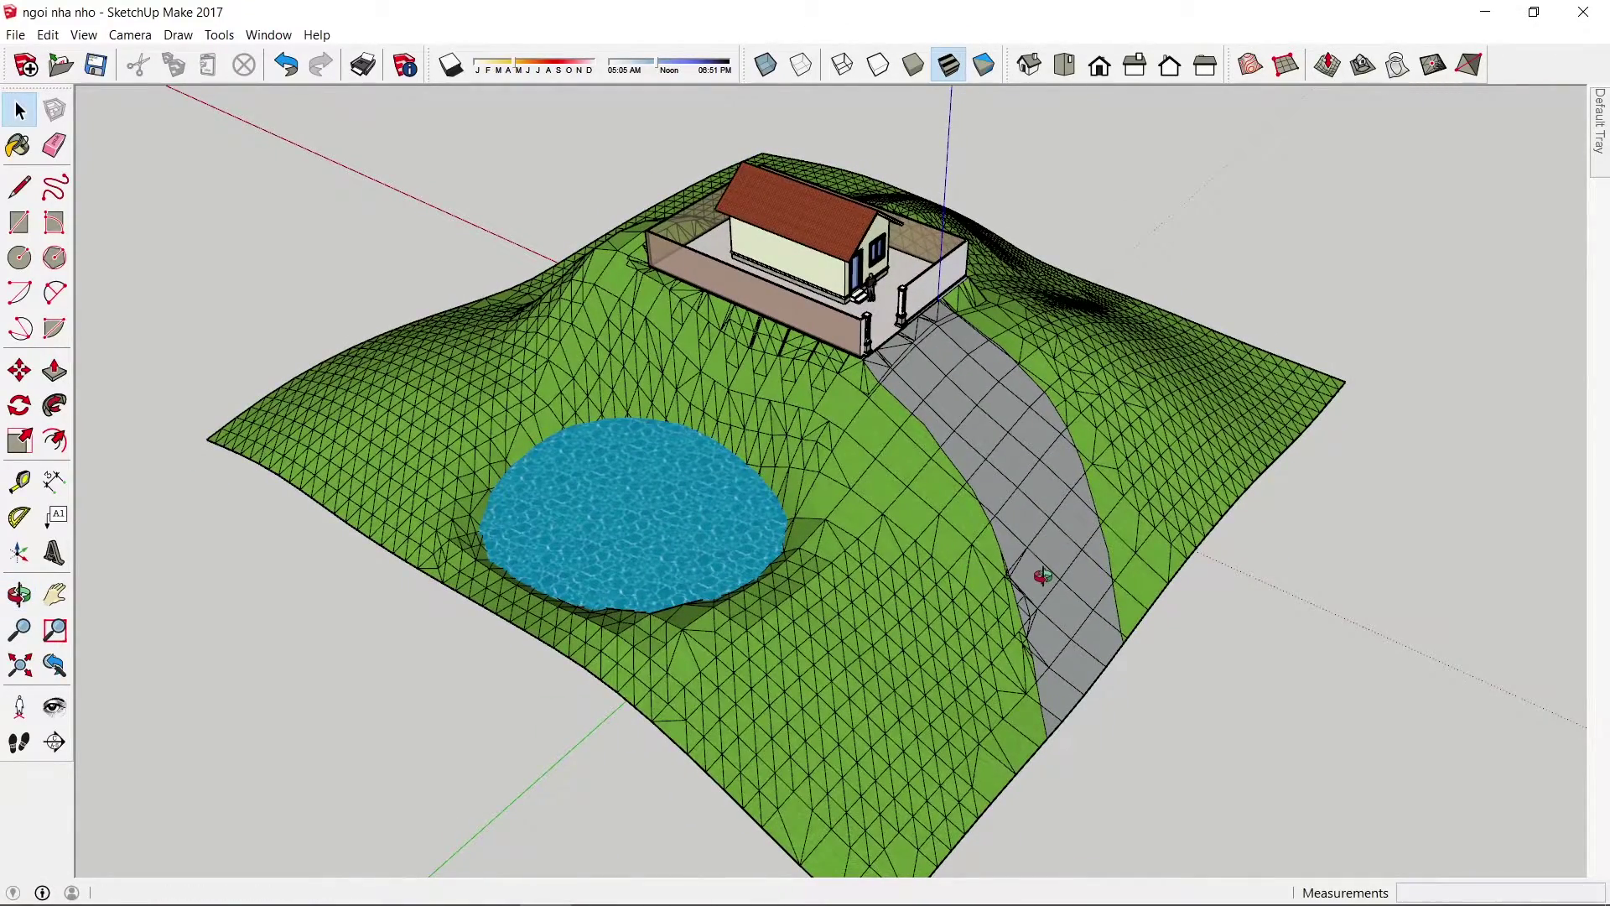